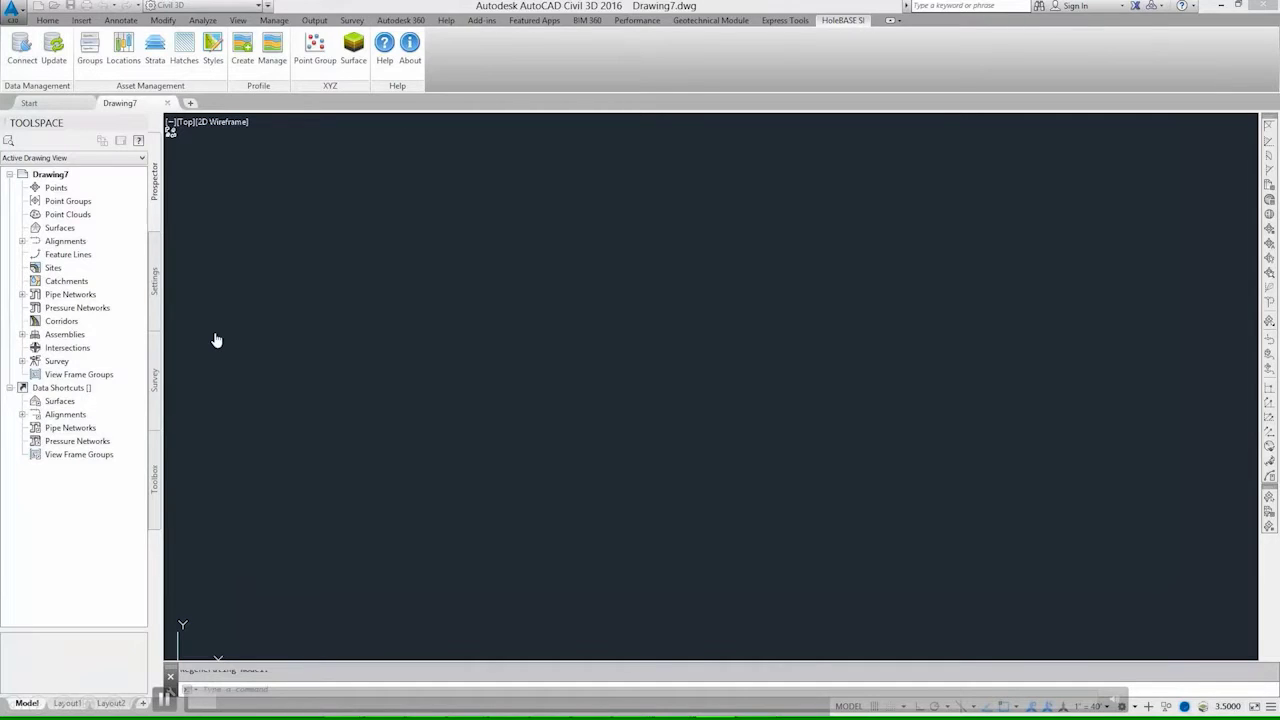
Split the model space into two vertical viewports and load the locations of HoleBASE project Quinley001.
left_click(238, 20)
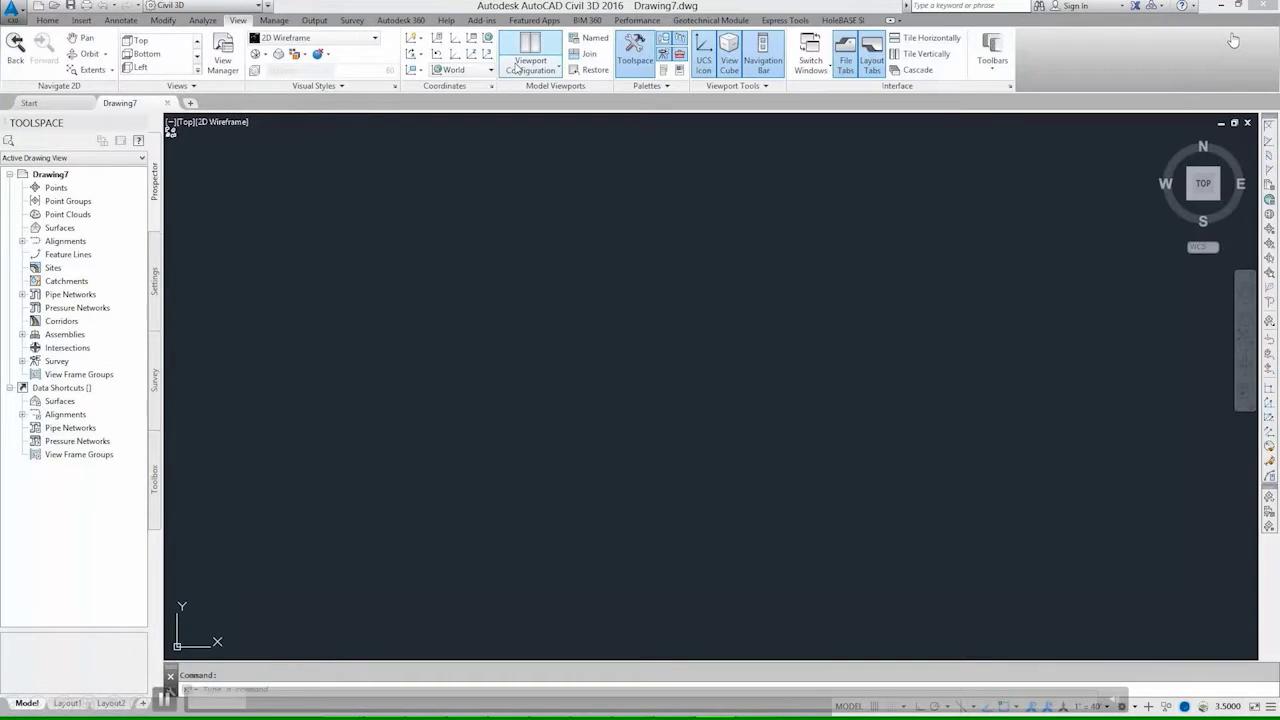
left_click(829, 25)
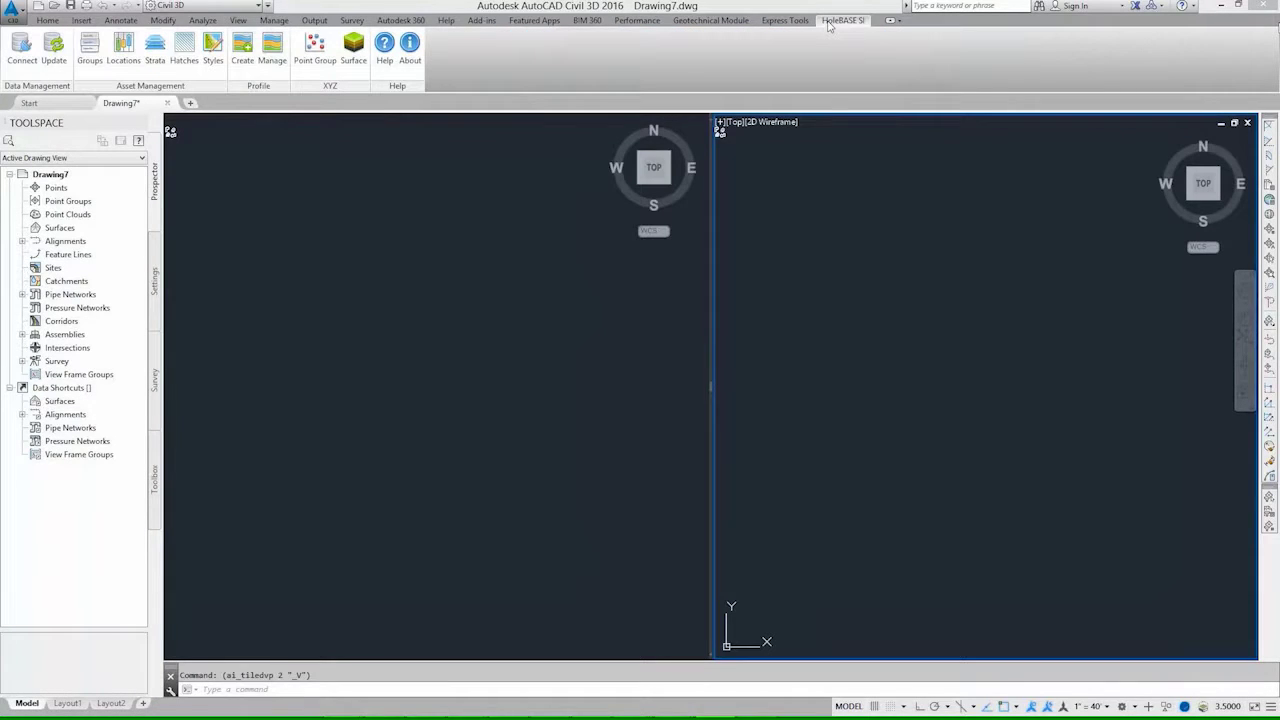
left_click(22, 50)
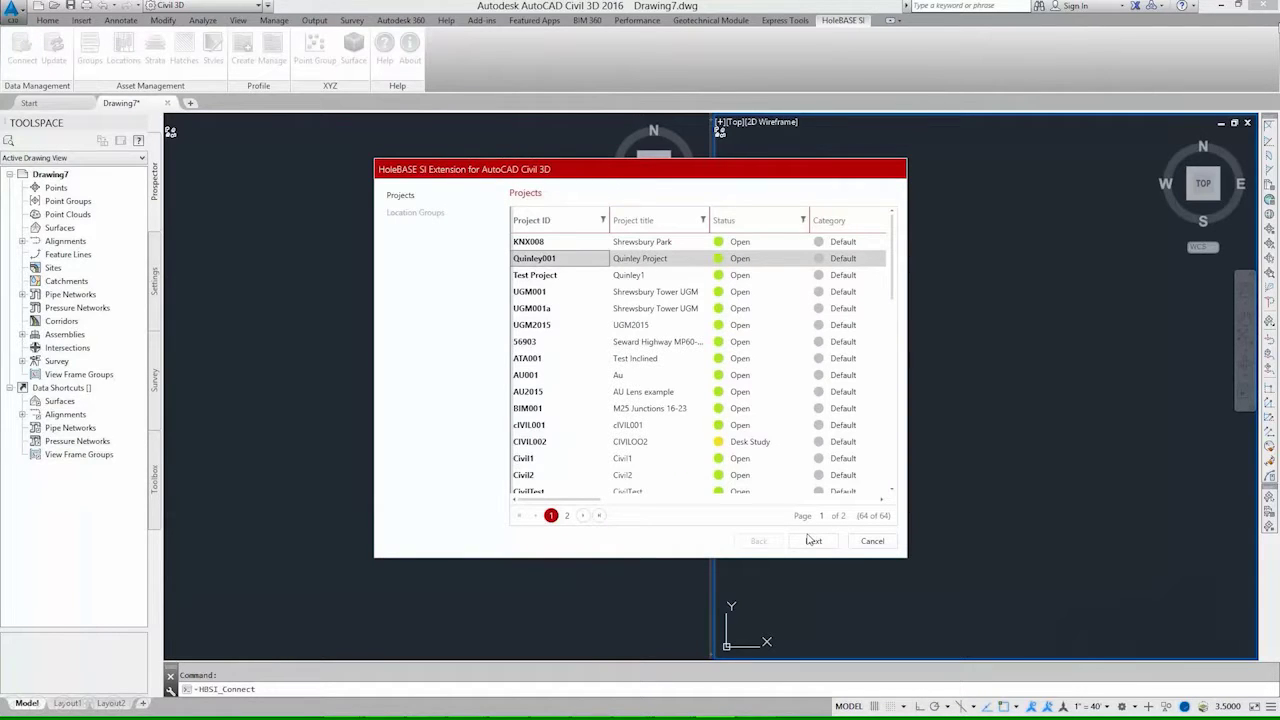
left_click(812, 540)
left_click(813, 540)
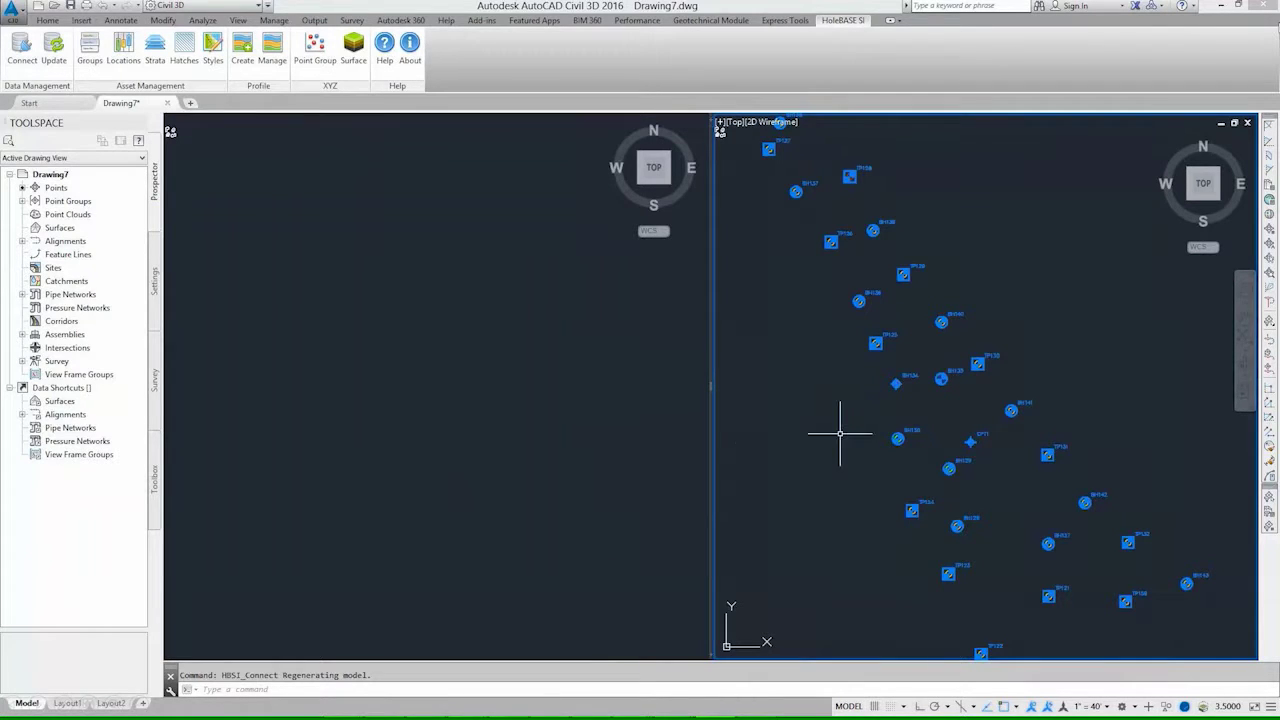
Make the strata surfaces visible for FILL, GLACIAL TILL, BOULDER CLAY, LIMESTONE, SANDSTONE and the coarse grained igneous stratum.
left_click(155, 52)
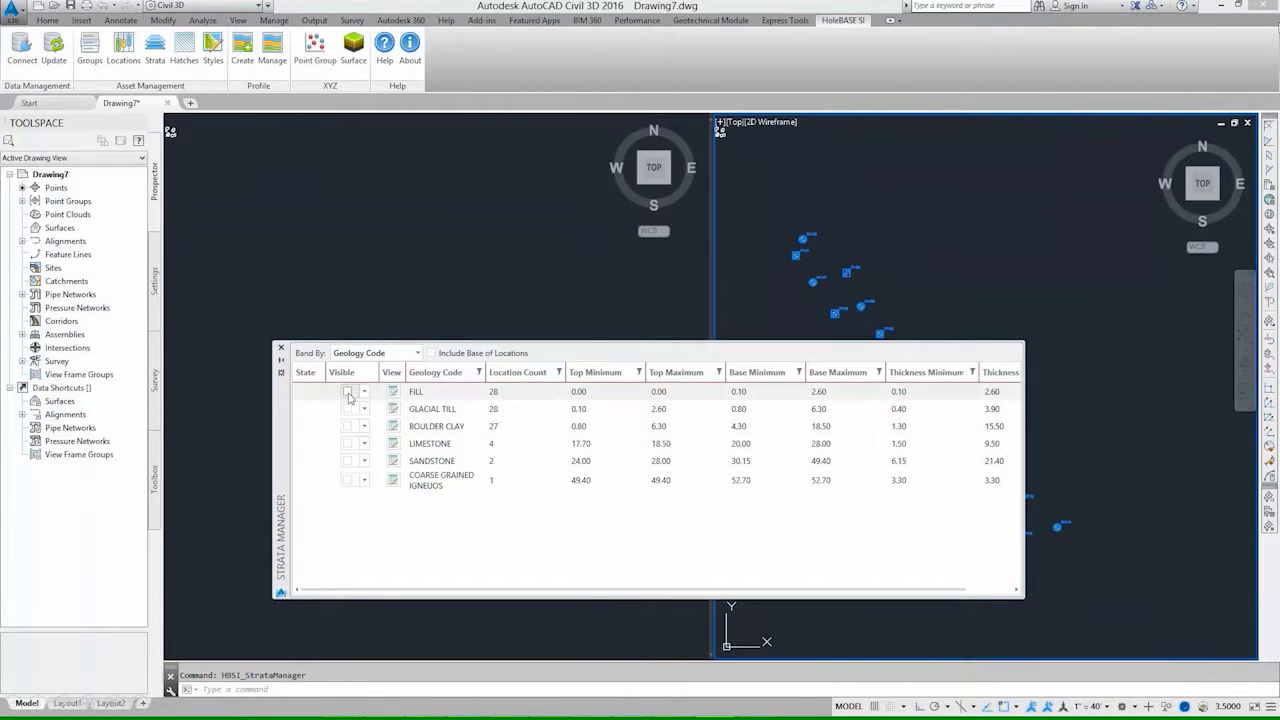
left_click(347, 391)
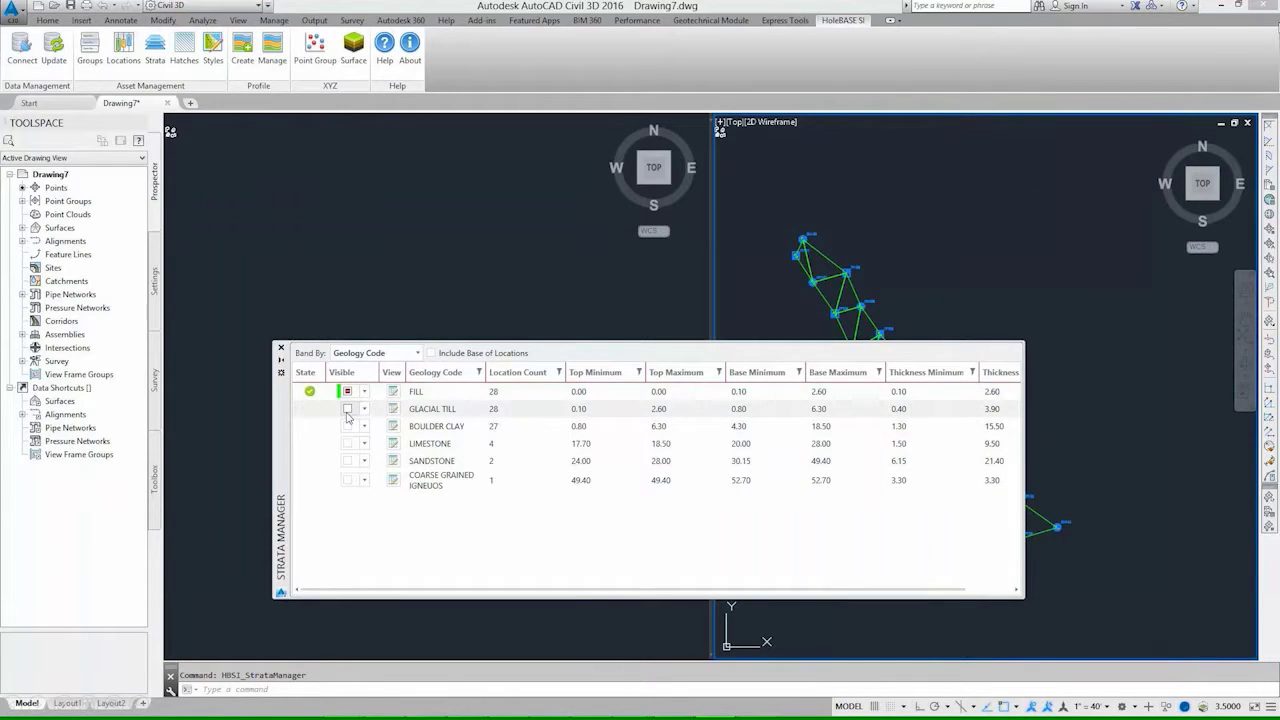
left_click(347, 409)
left_click(347, 426)
left_click(347, 443)
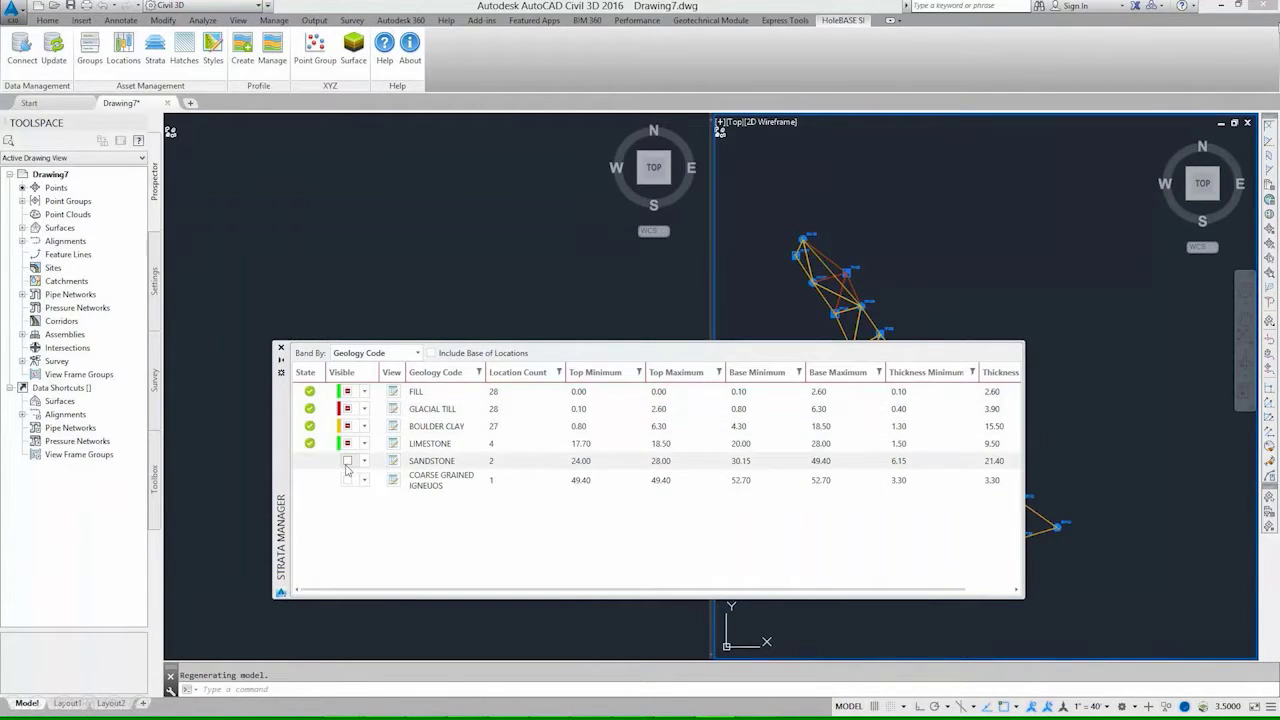
left_click(347, 461)
left_click(281, 347)
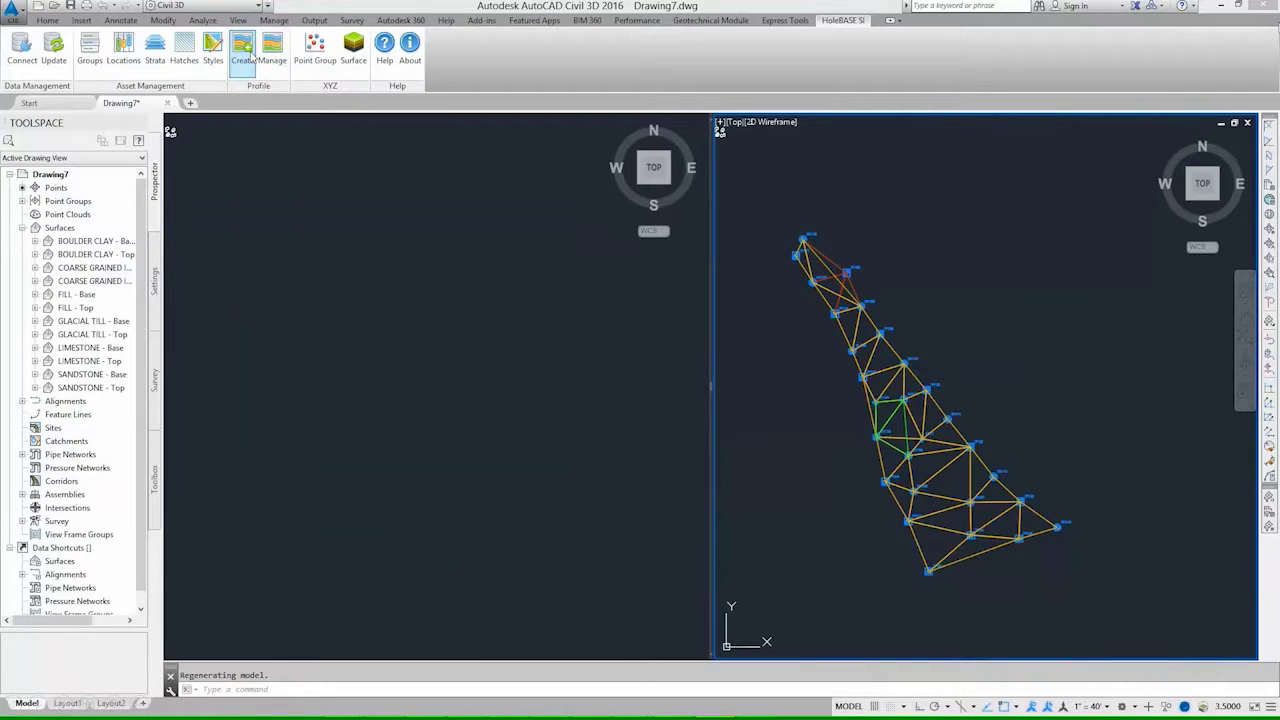
Set up a geotechnical profile with the Profile View style, hatching only FILL, along a new two-point alignment running the length of the surfaces.
left_click(250, 57)
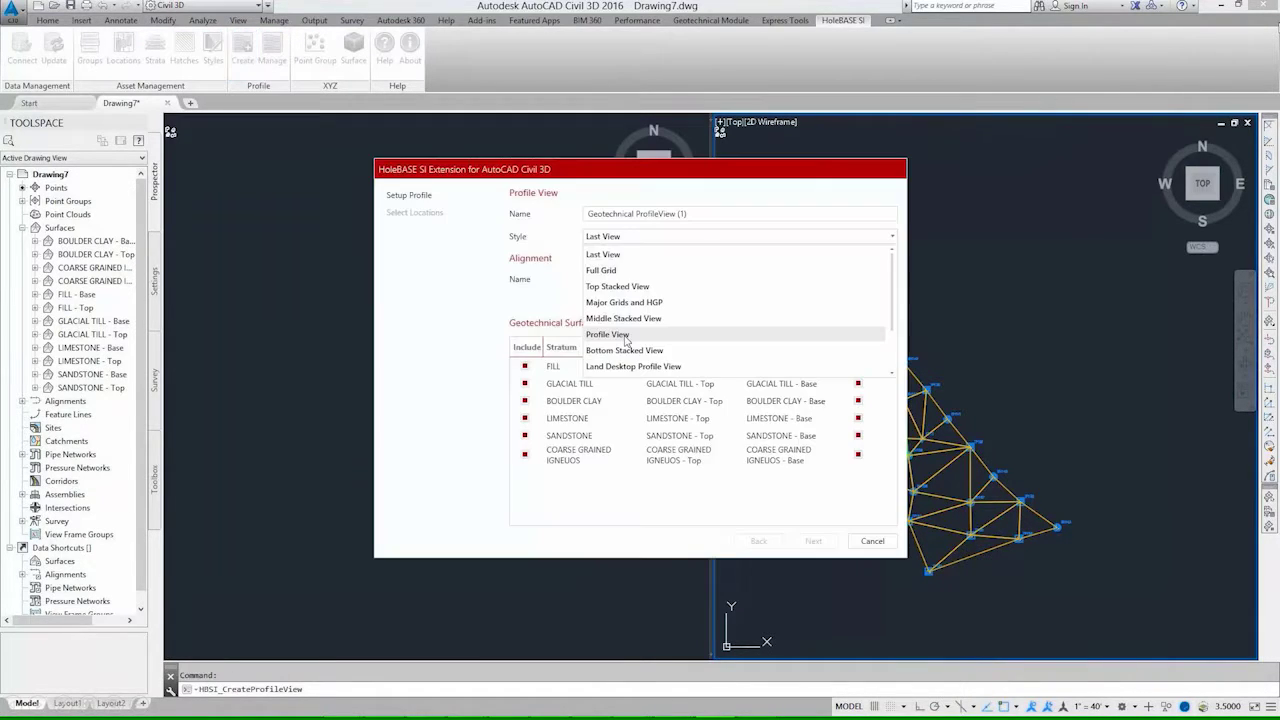
left_click(626, 336)
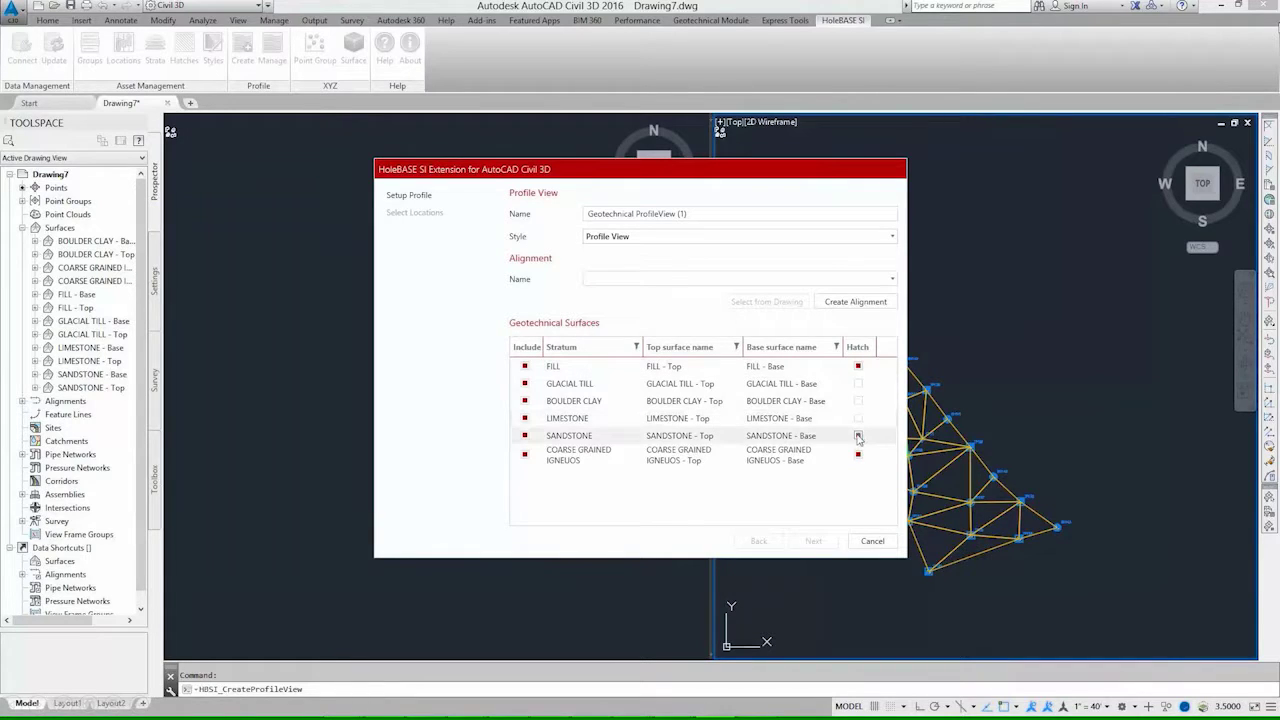
left_click(842, 304)
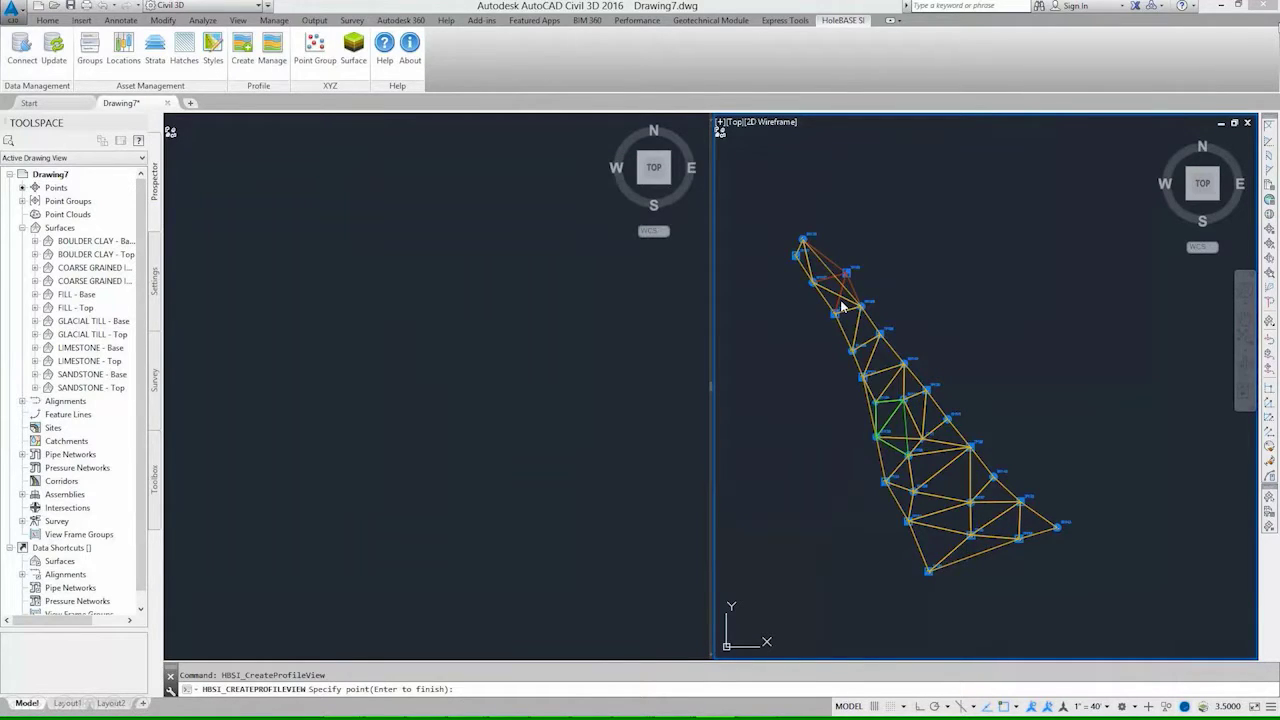
left_click(794, 228)
left_click(1045, 550)
key("Return")
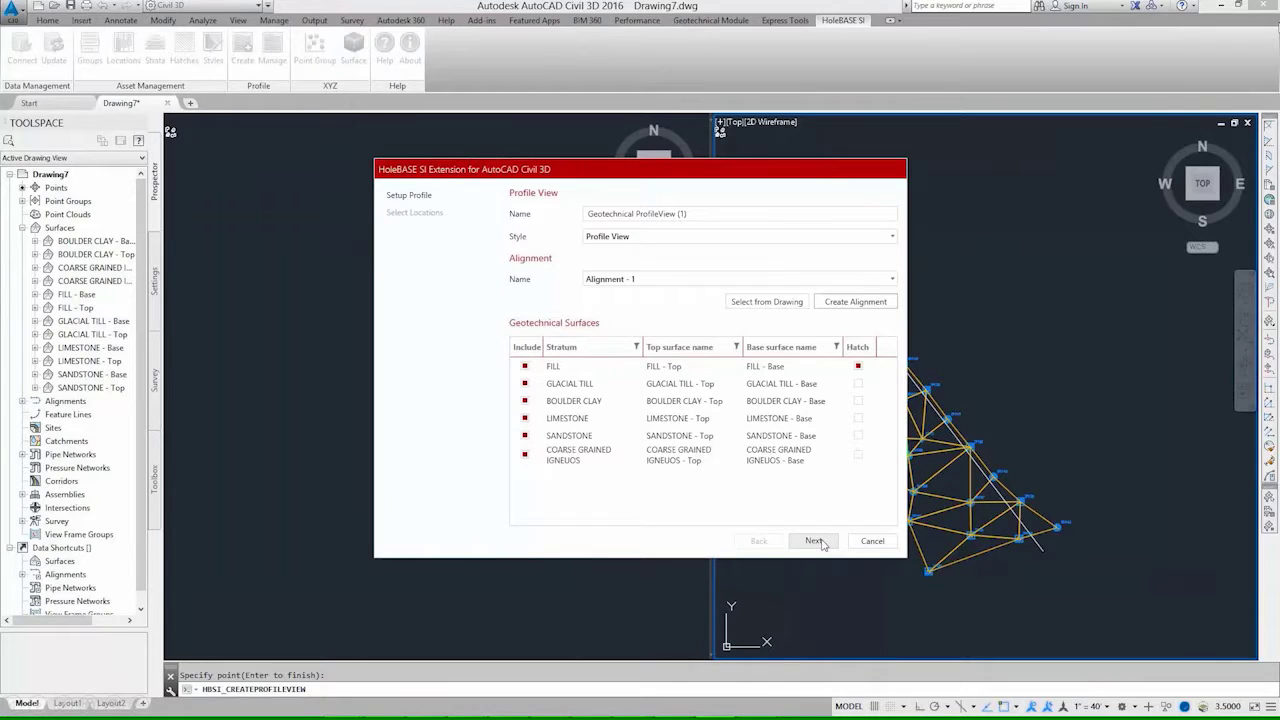
Accept the default location style and buffer filter, and insert the profile view in the empty viewport.
left_click(815, 541)
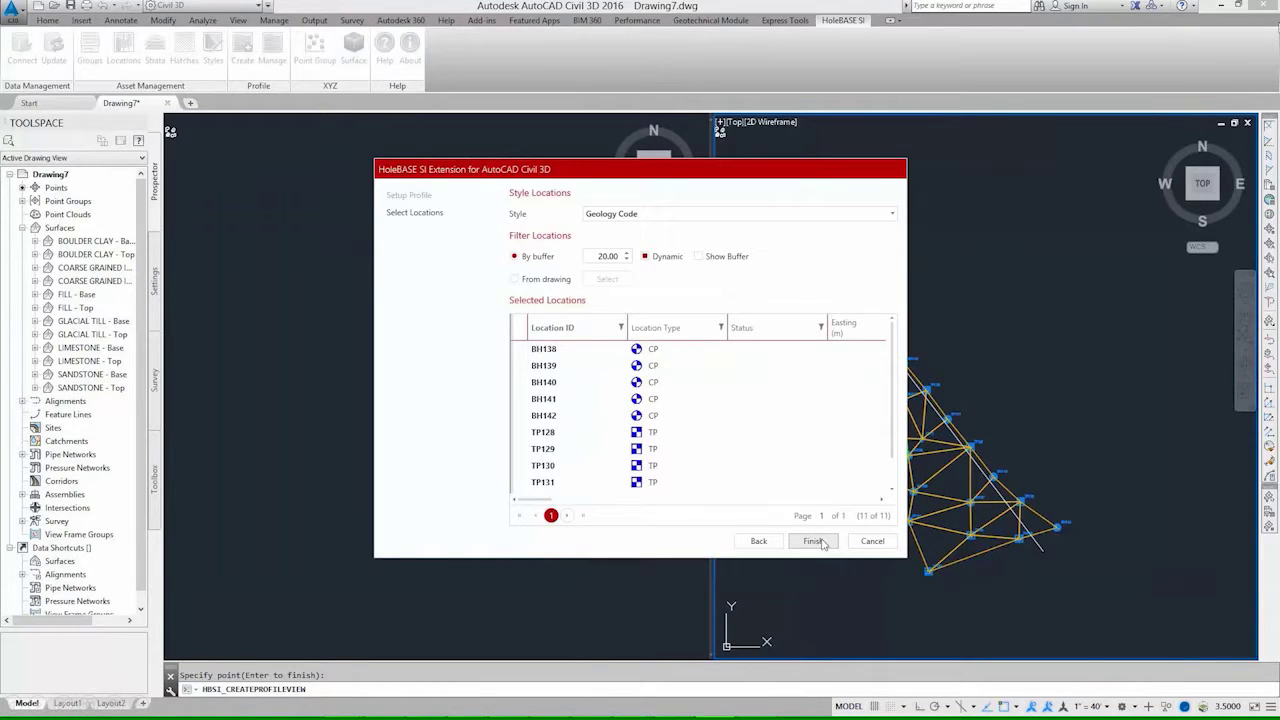
left_click(815, 541)
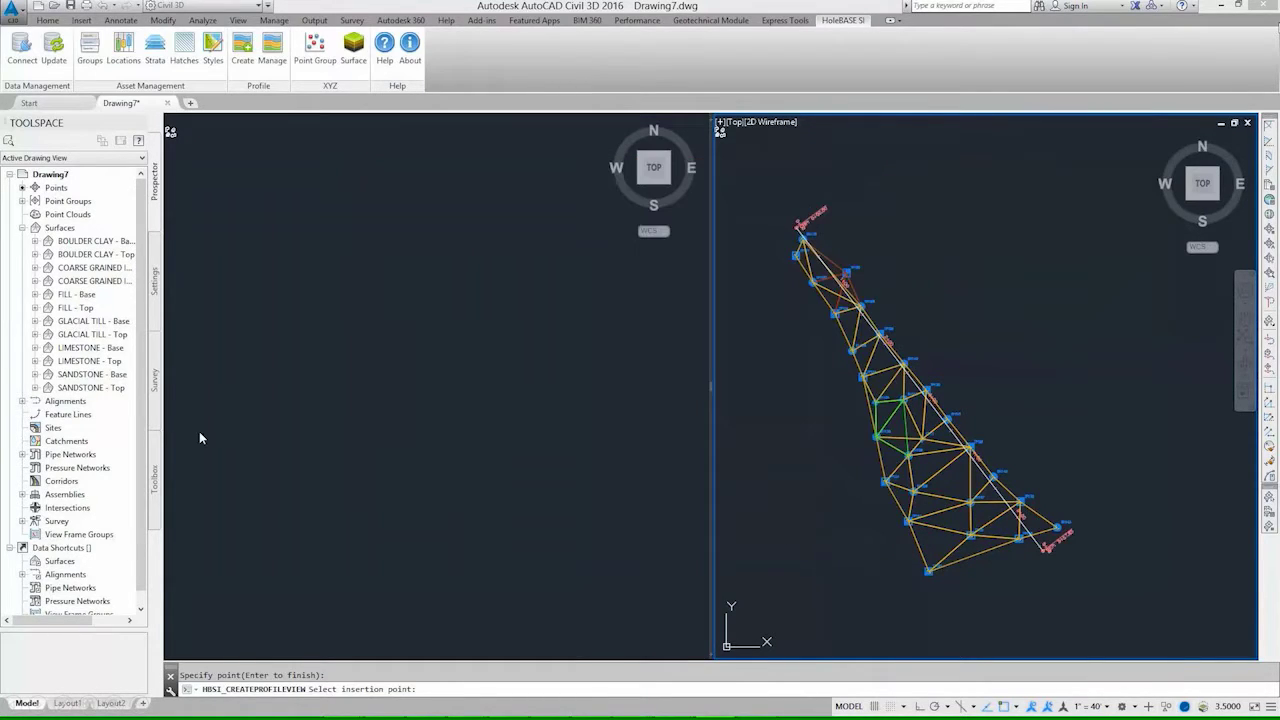
left_click(199, 431)
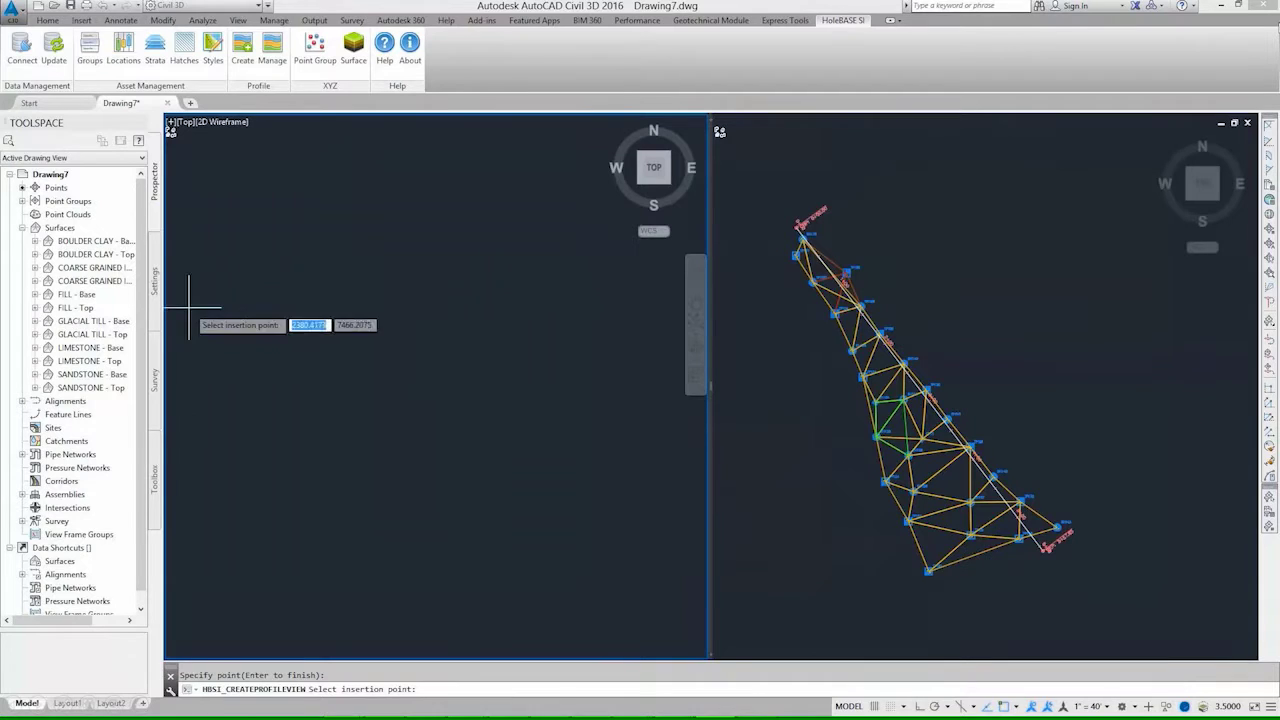
left_click(188, 390)
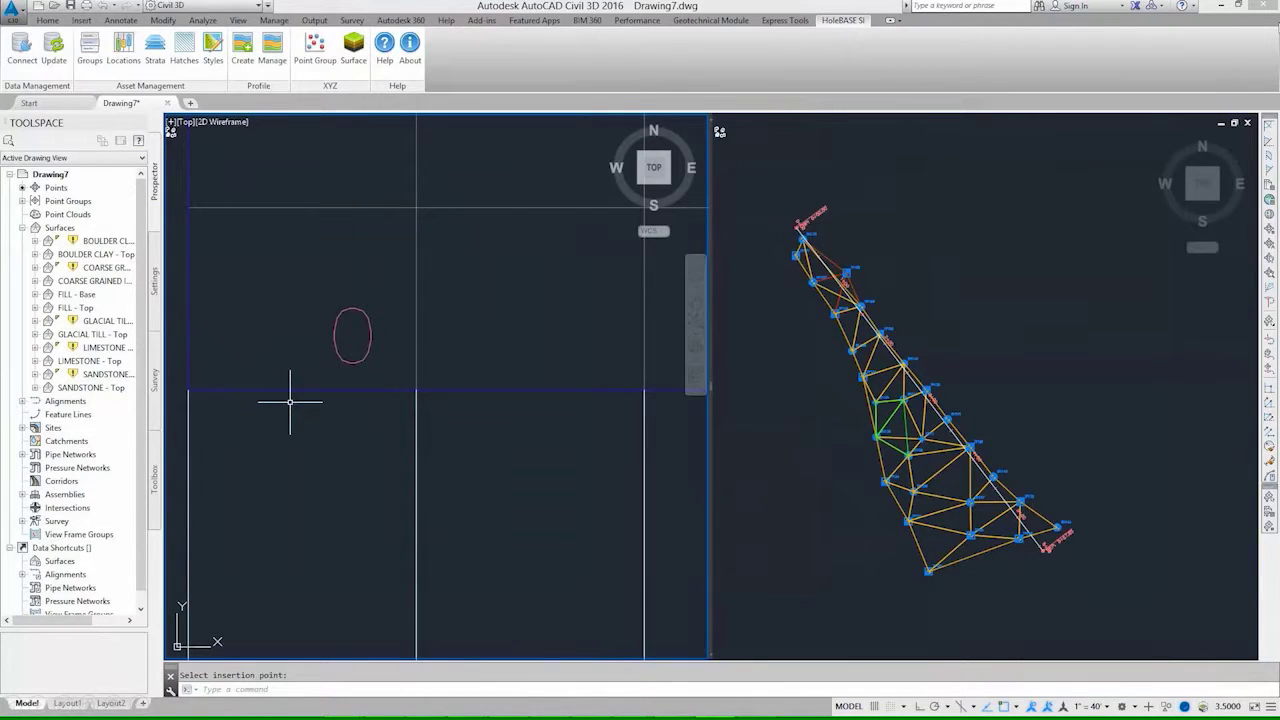
scroll(355, 428, "down", 3)
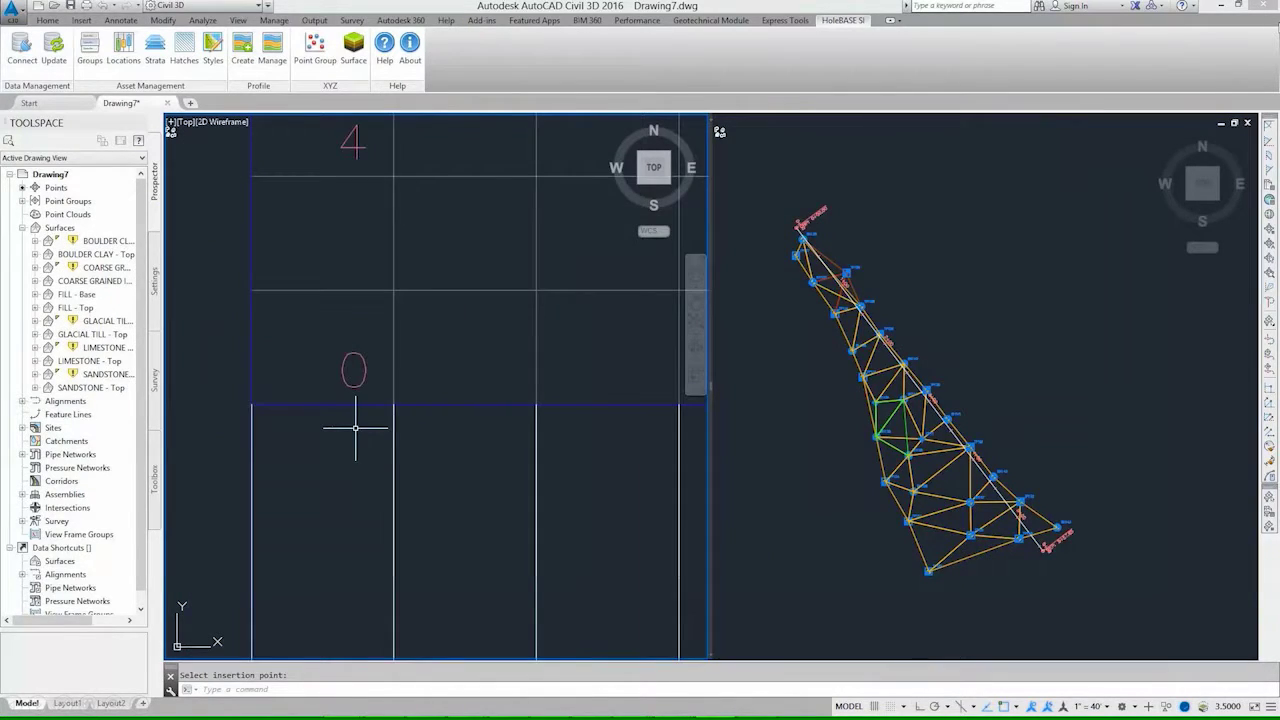
scroll(355, 428, "down", 5)
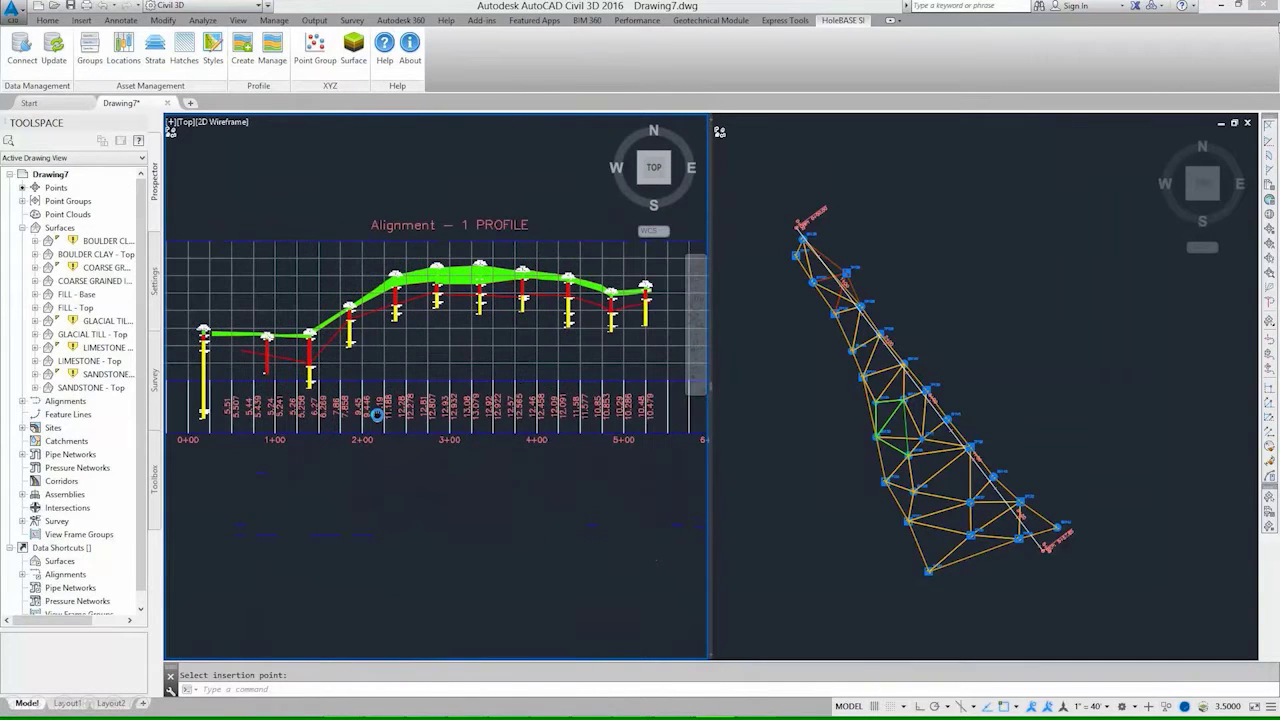
Stretch the alignment's southeast endpoint to the southwest, just outside the southern edge of the surfaces.
left_click(1037, 541)
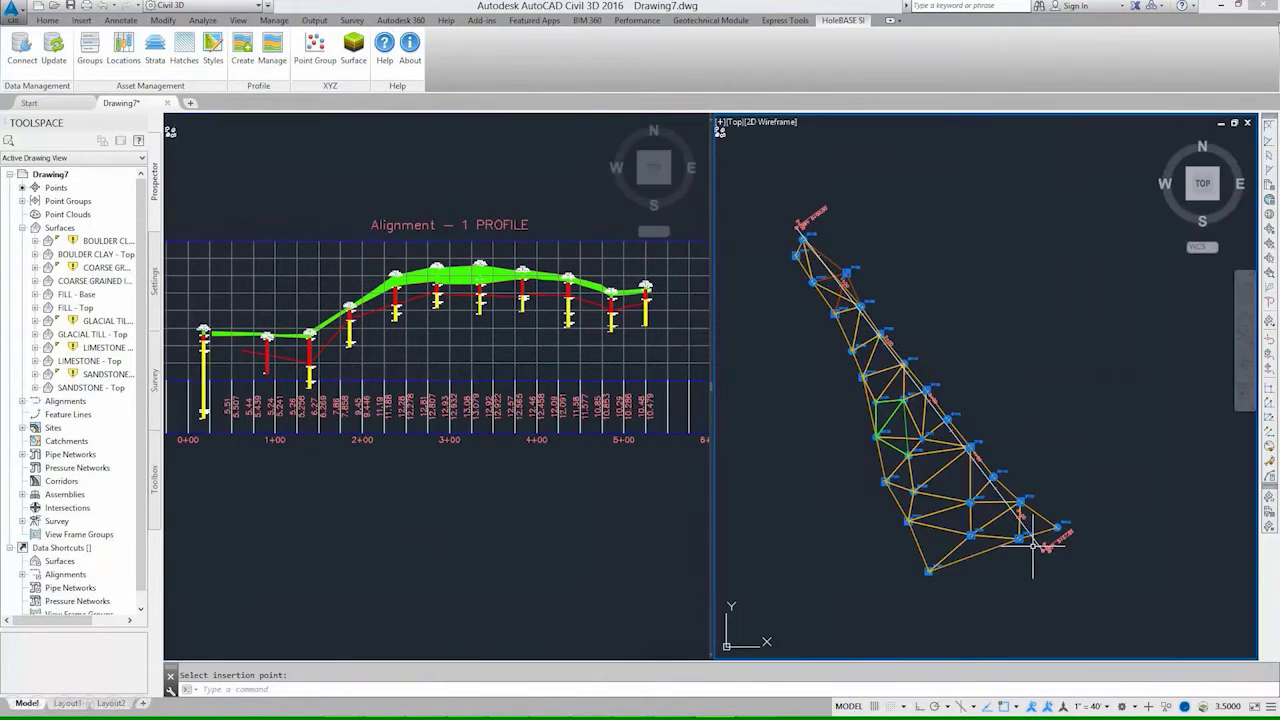
left_click(1037, 541)
left_click(1042, 548)
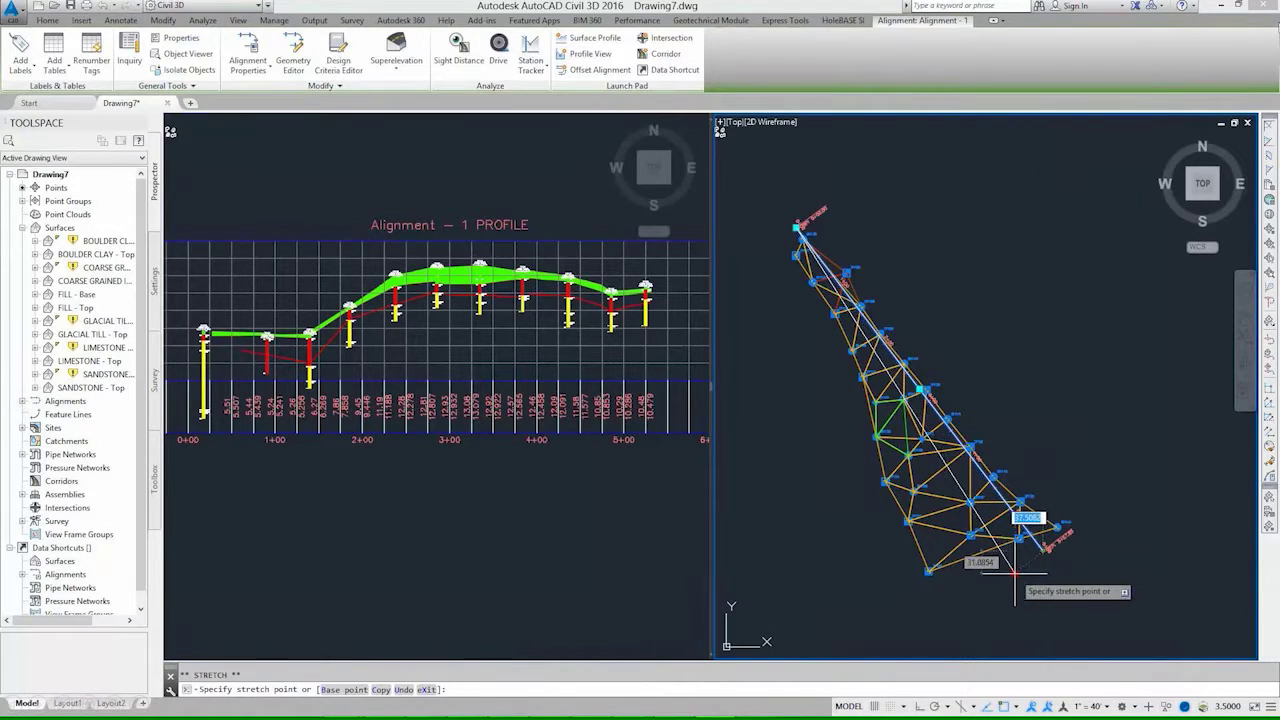
left_click(997, 580)
key("Escape")
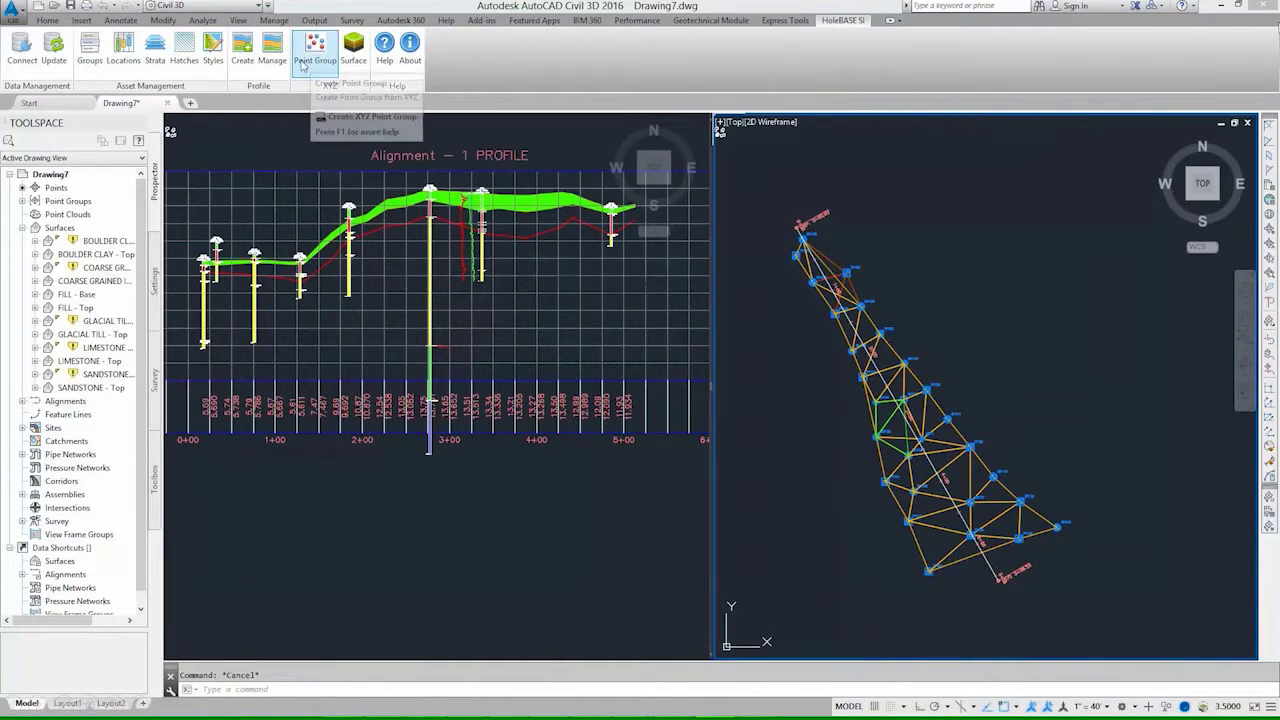
Set up a second geotechnical profile along a new alignment crossing the first one from southwest to northeast.
left_click(243, 50)
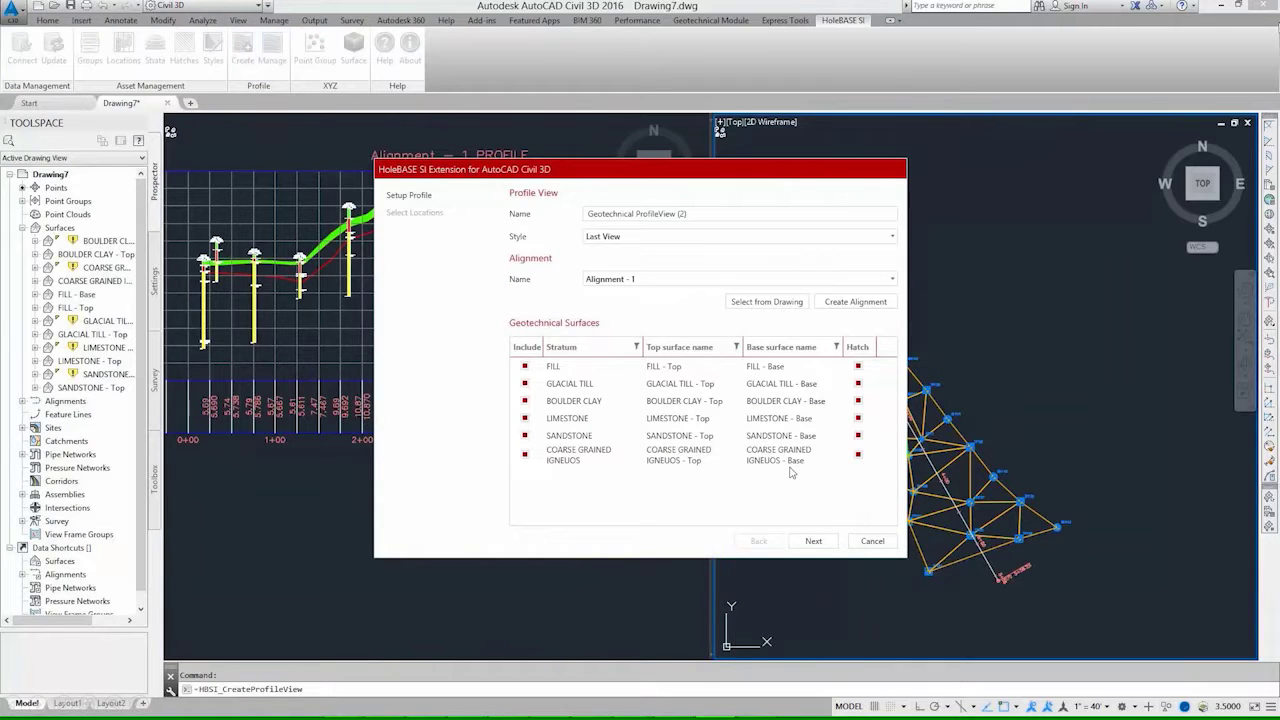
left_click(813, 540)
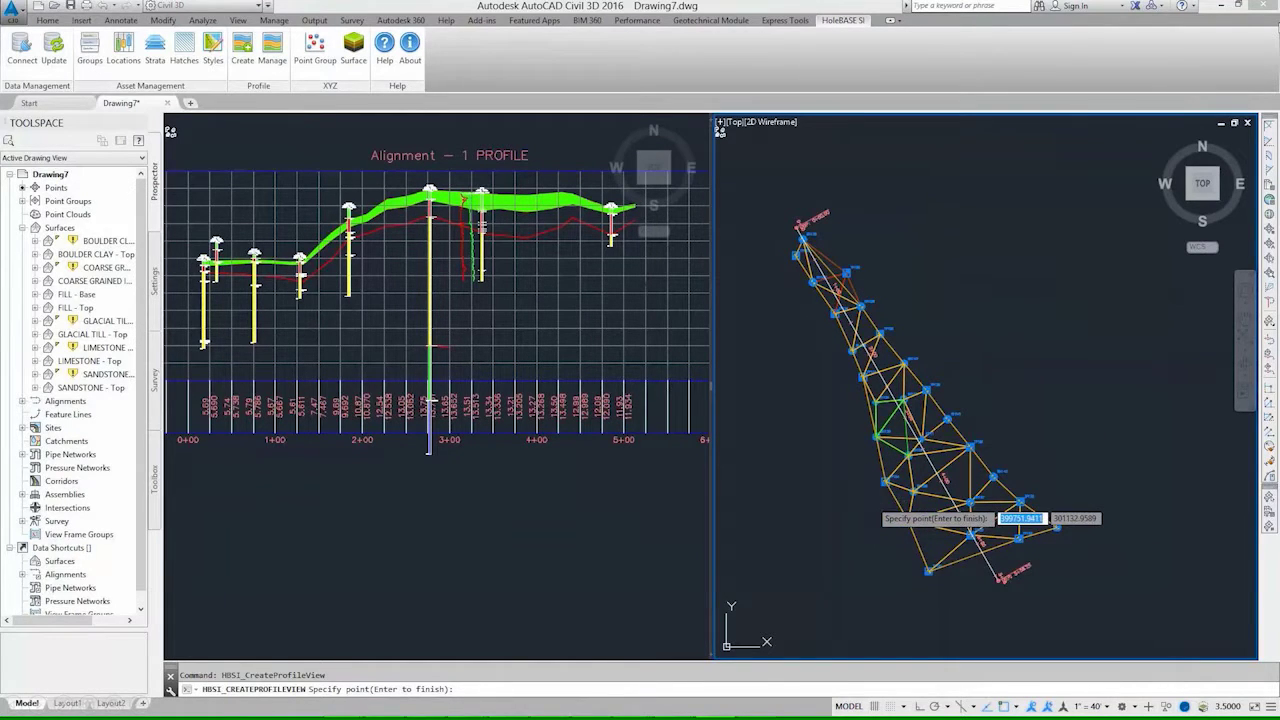
key("Return")
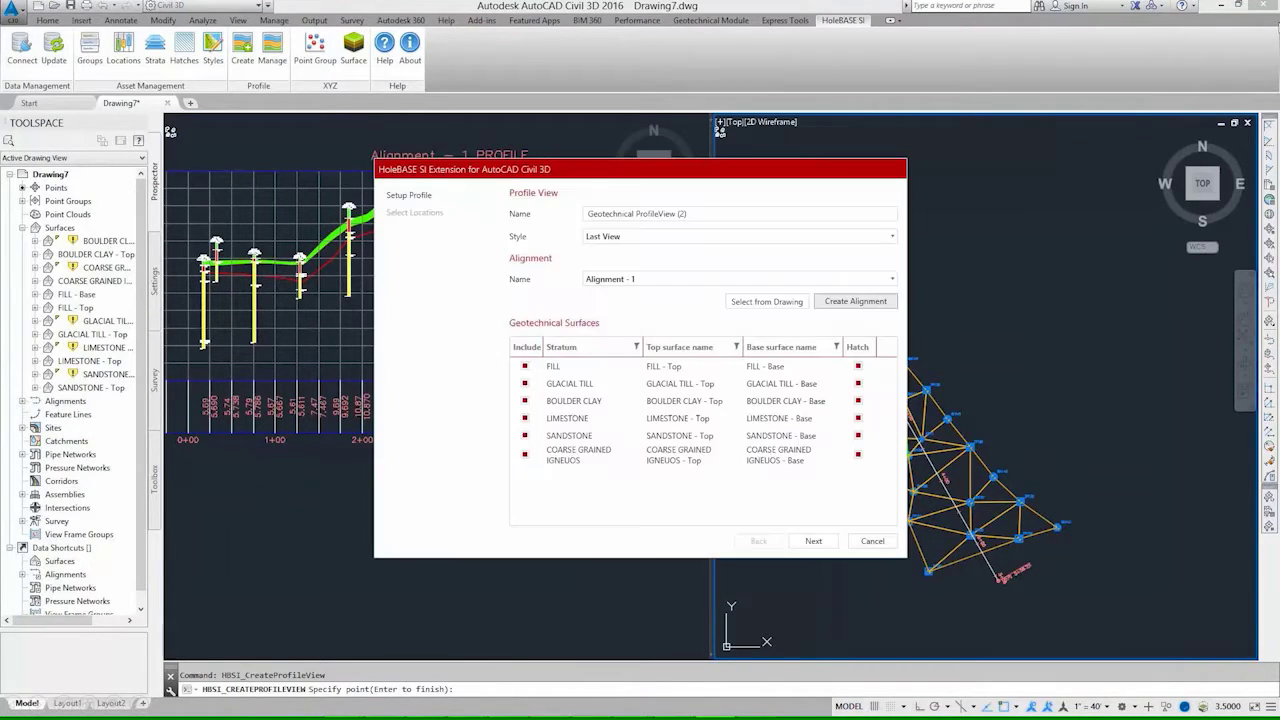
left_click(973, 392)
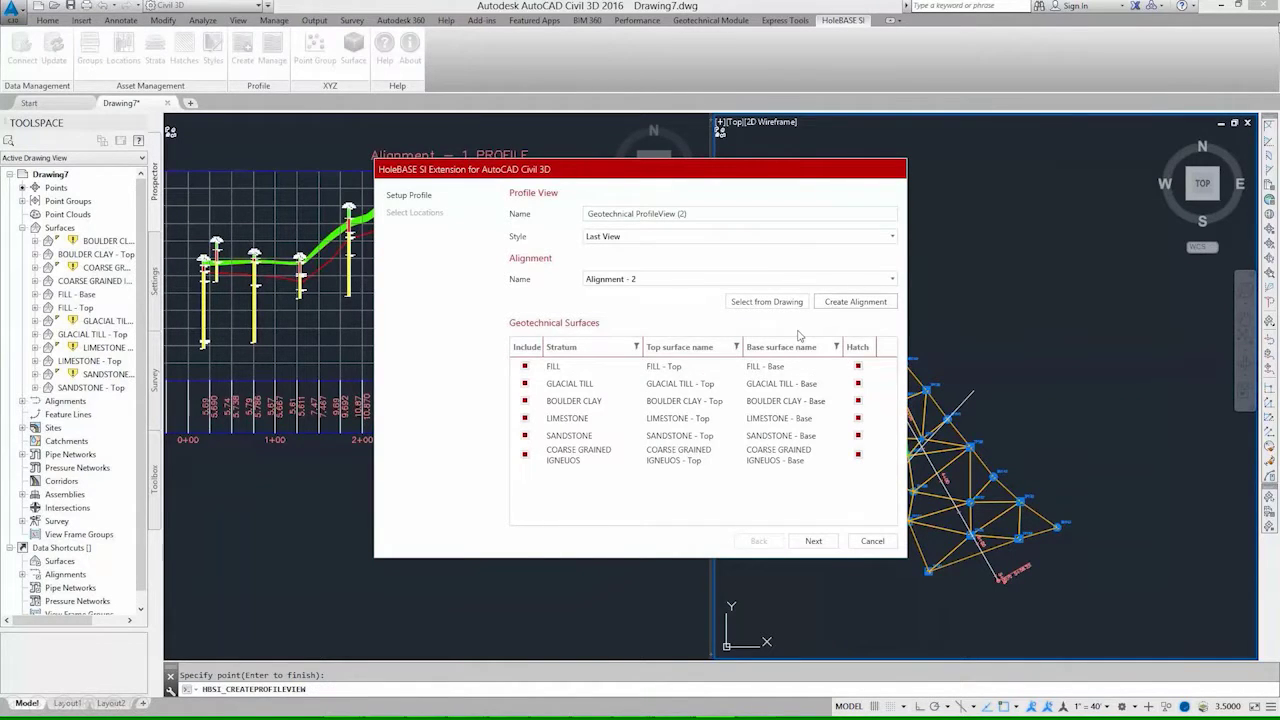
Style the second profile's locations by Legend Code and insert its profile view below the first one.
left_click(813, 540)
left_click(650, 214)
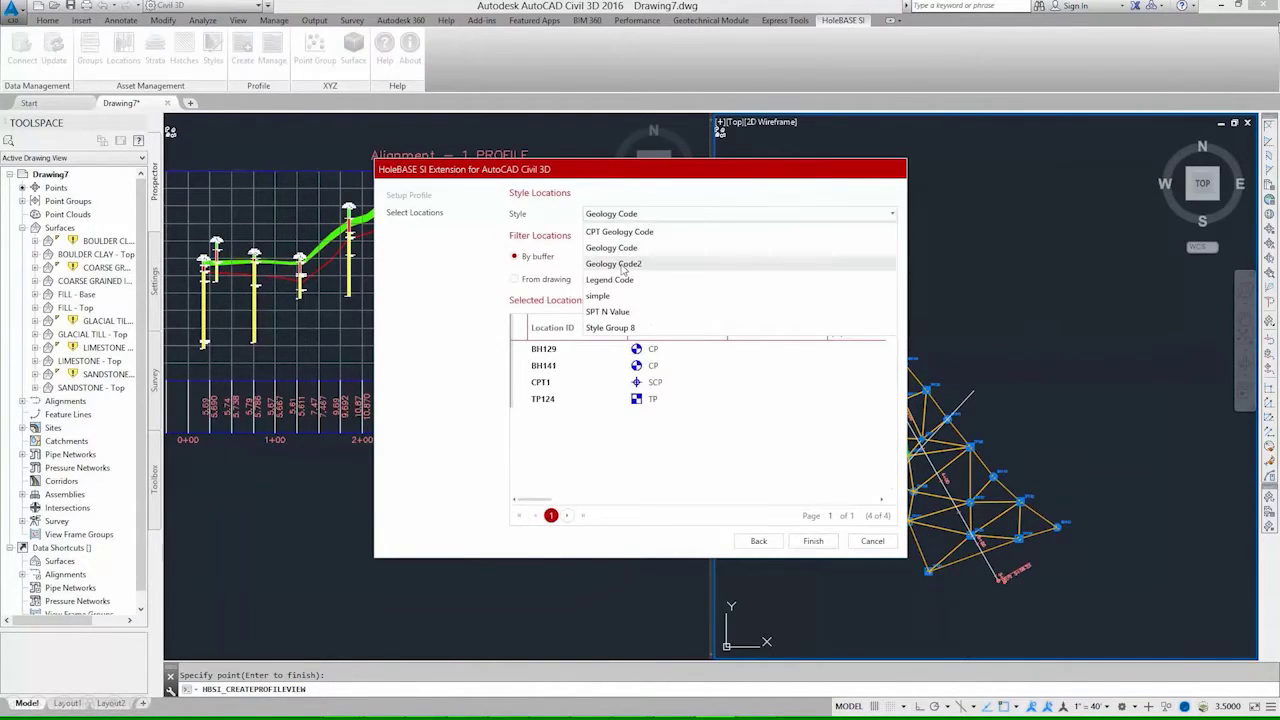
left_click(622, 280)
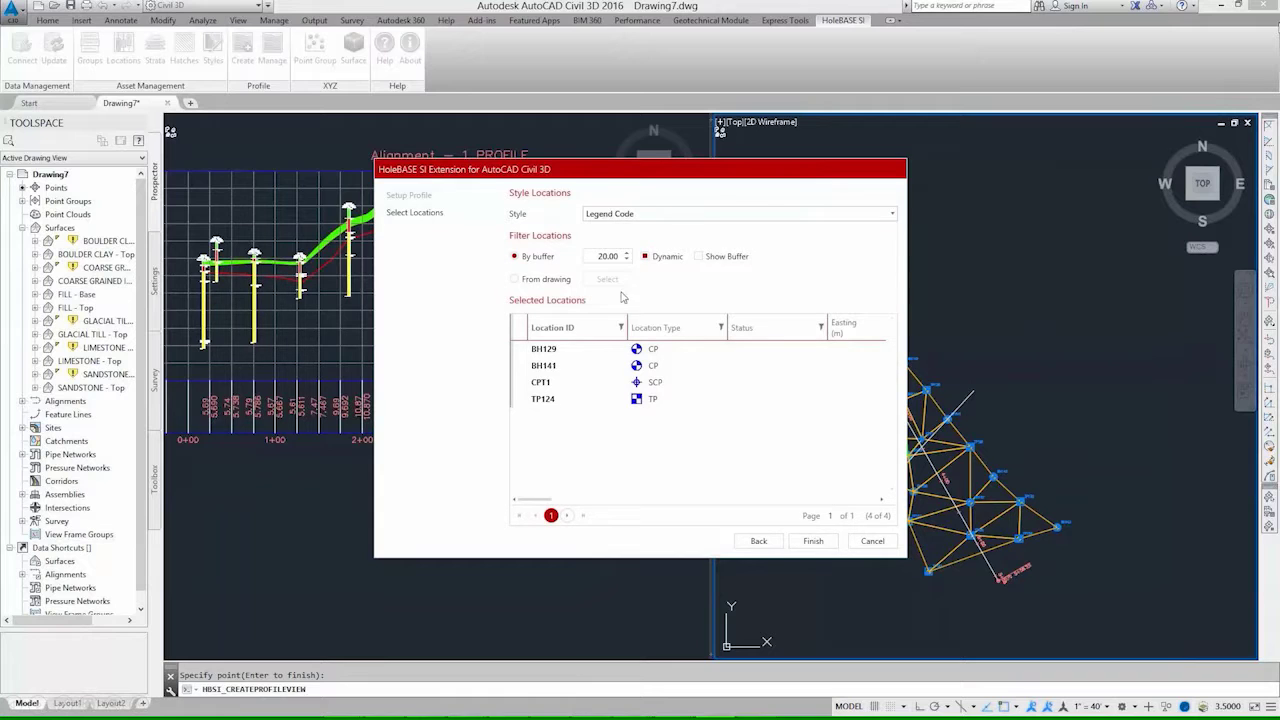
left_click(811, 541)
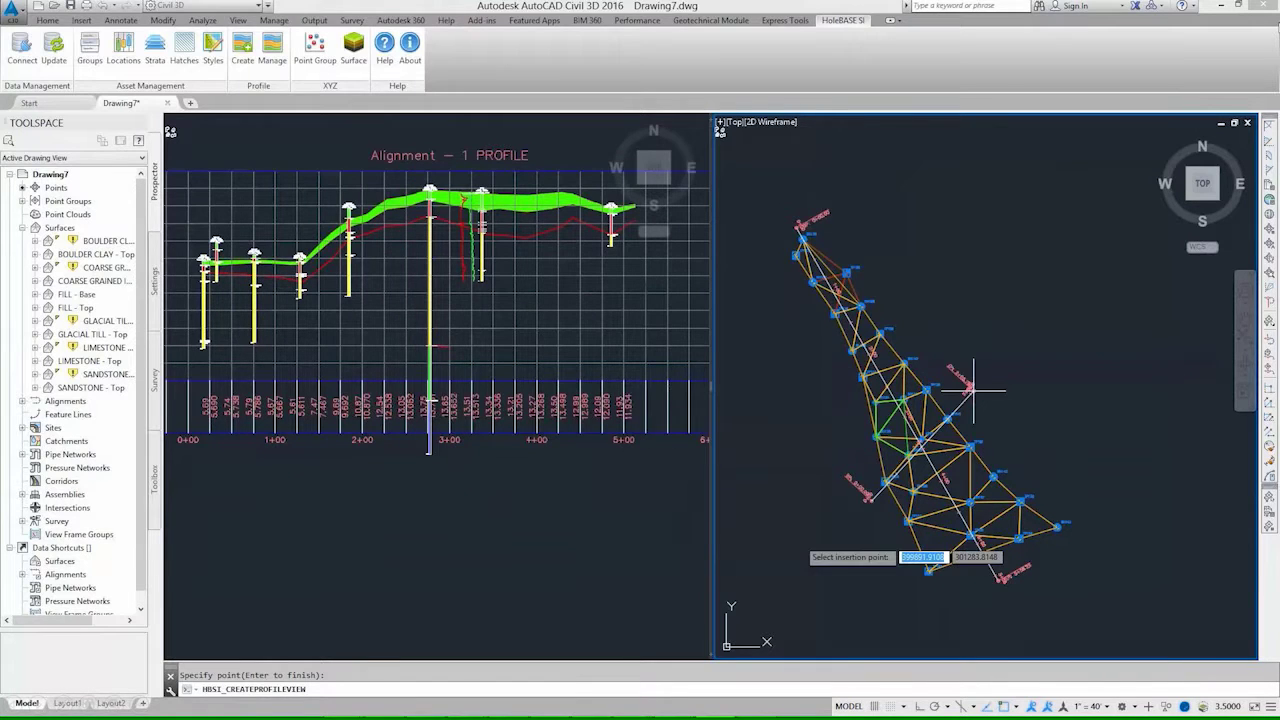
left_click(314, 514)
scroll(326, 518, "down", 3)
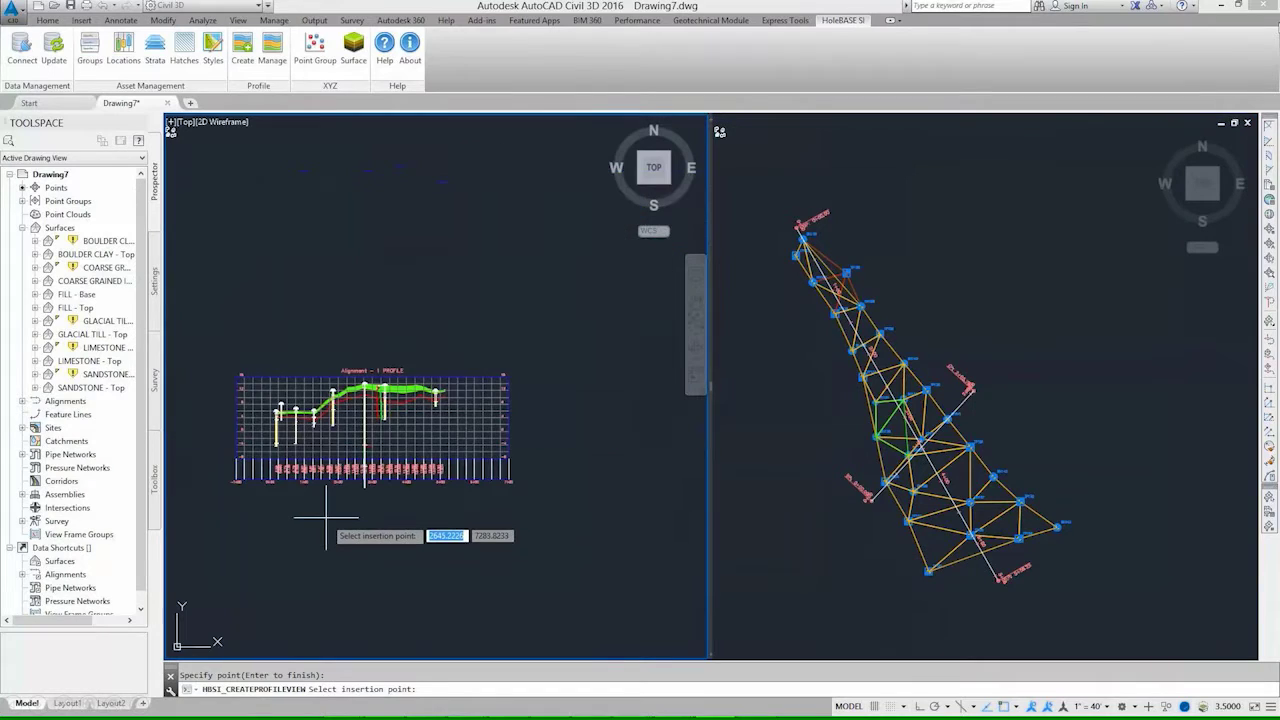
left_click(230, 617)
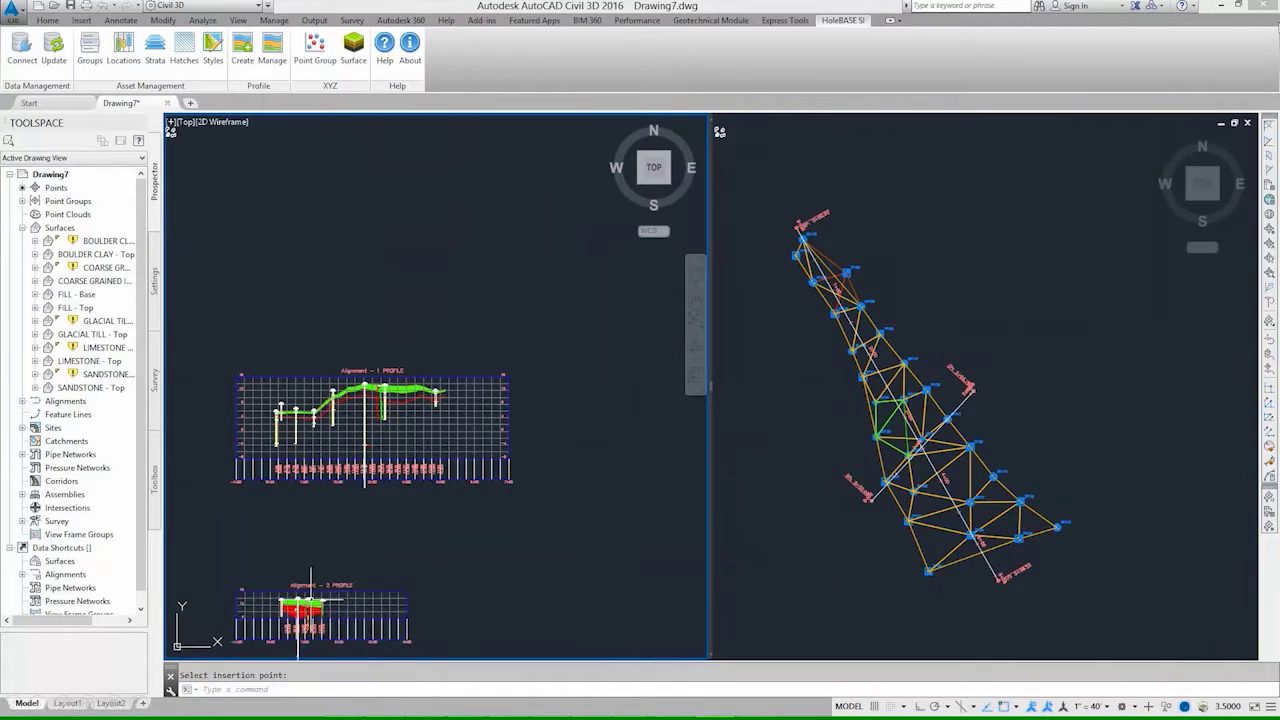
scroll(316, 609, "up", 6)
middle_click_drag(316, 609, 404, 459)
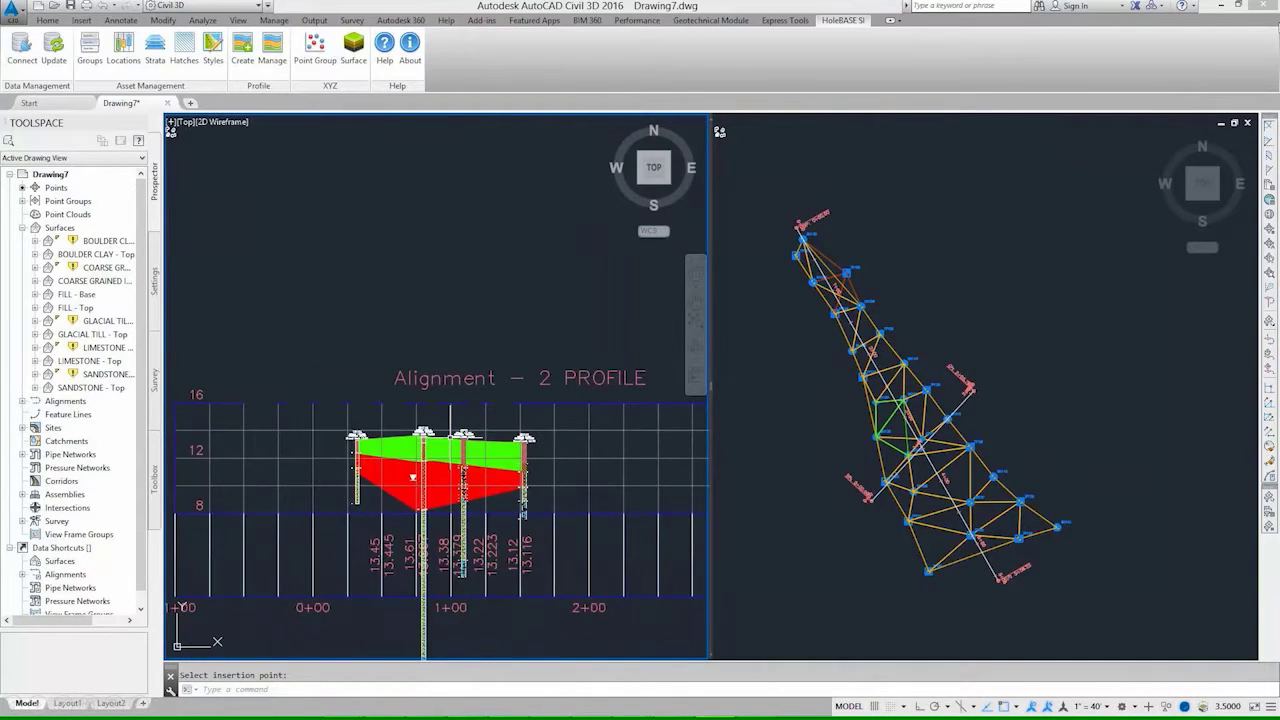
scroll(435, 525, "up", 4)
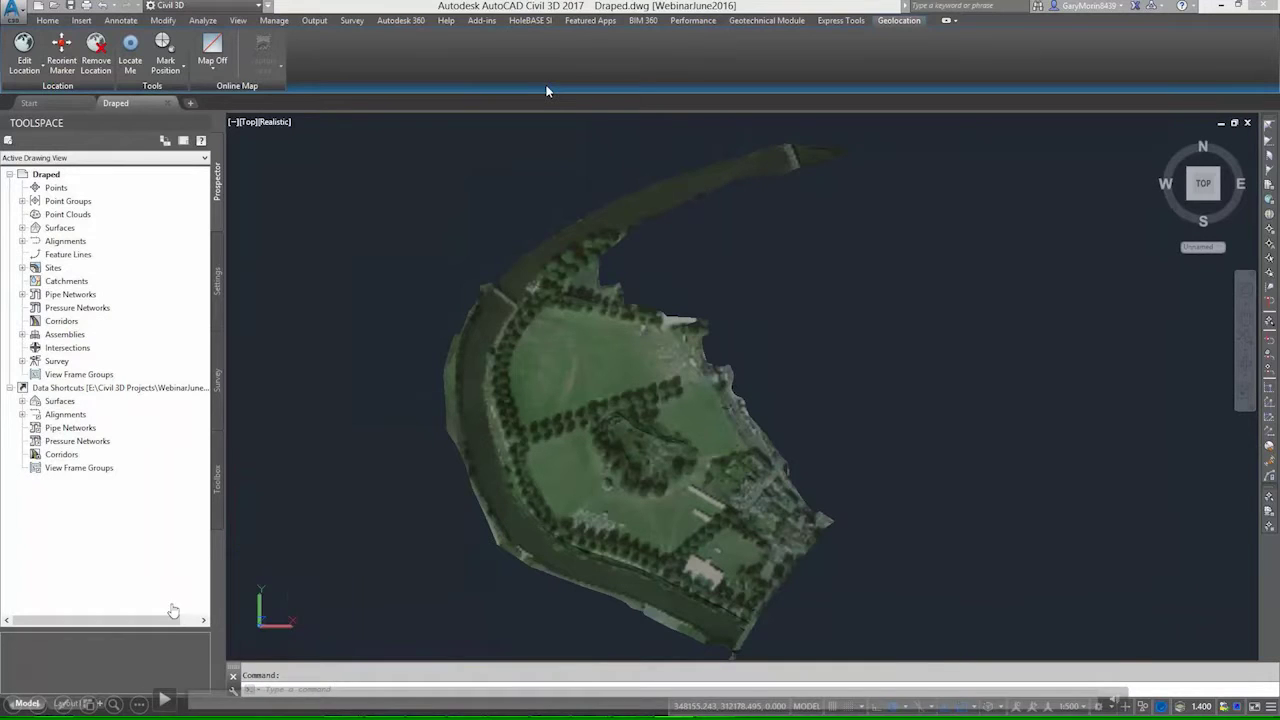
Connect the drawing to the HoleBASE SI project UGM001, Shrewsbury Tower UGM, without any location group filter.
left_click(166, 702)
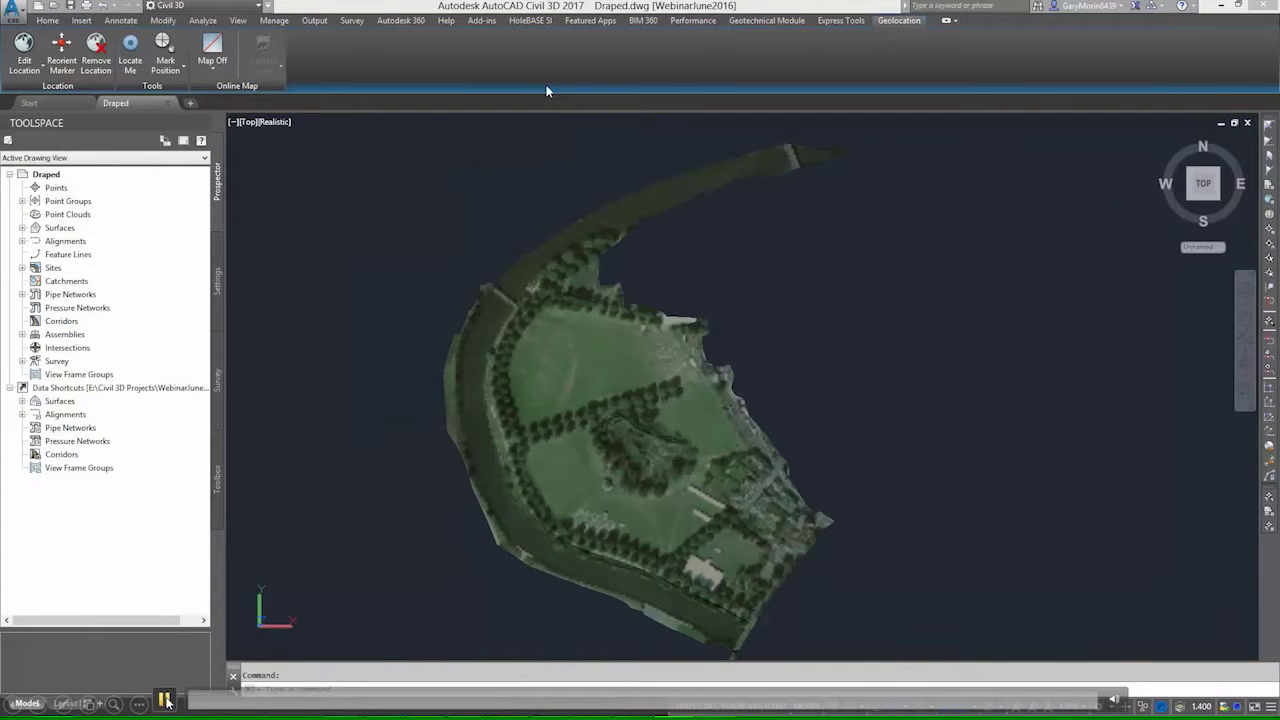
left_click(530, 20)
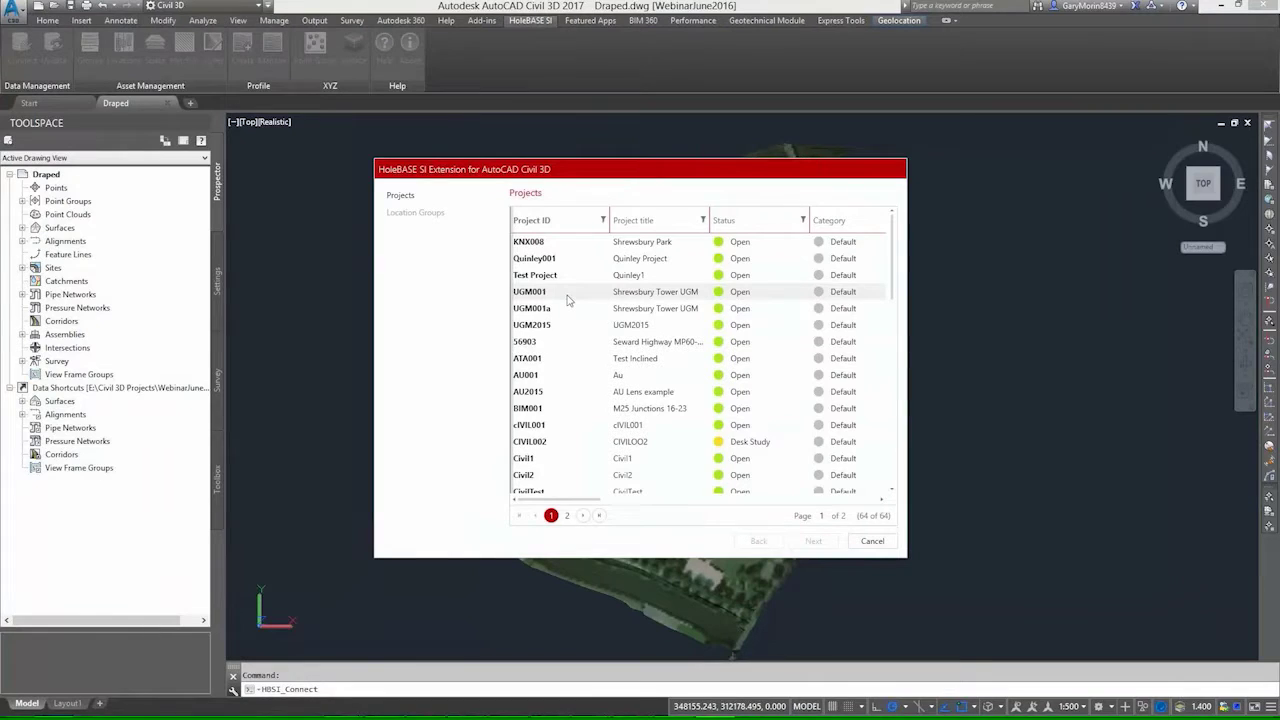
left_click(567, 297)
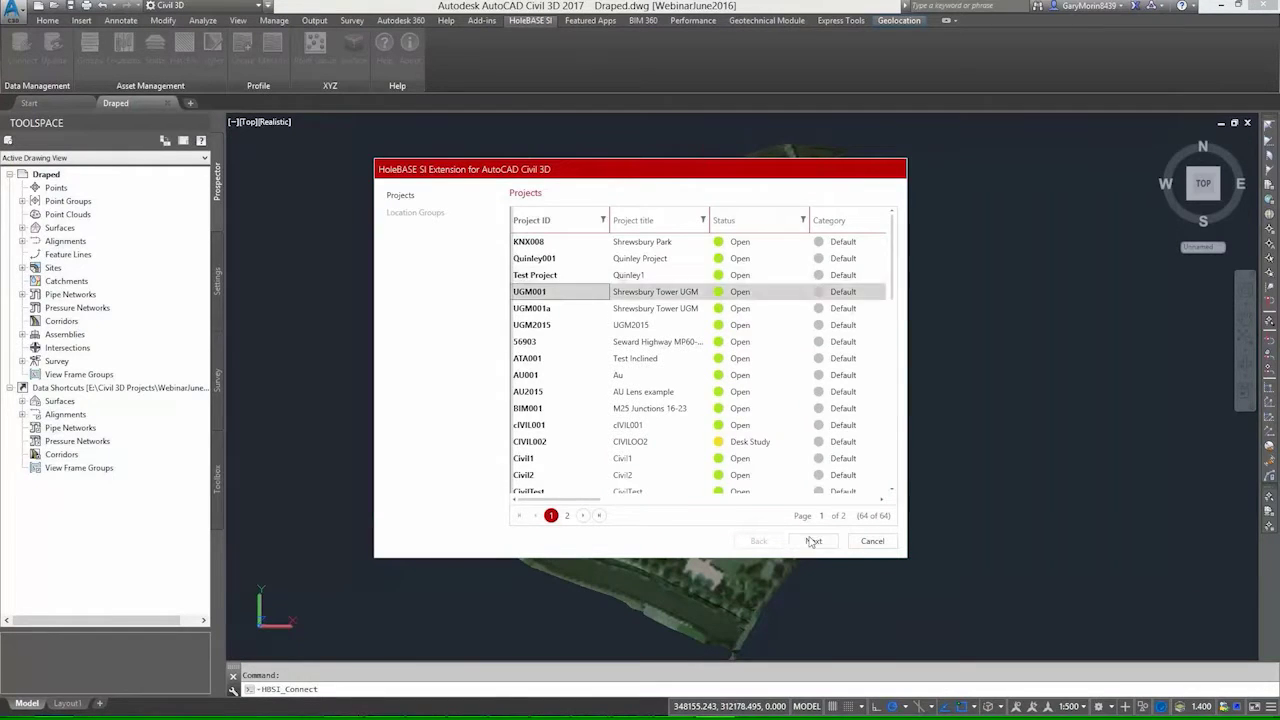
left_click(813, 541)
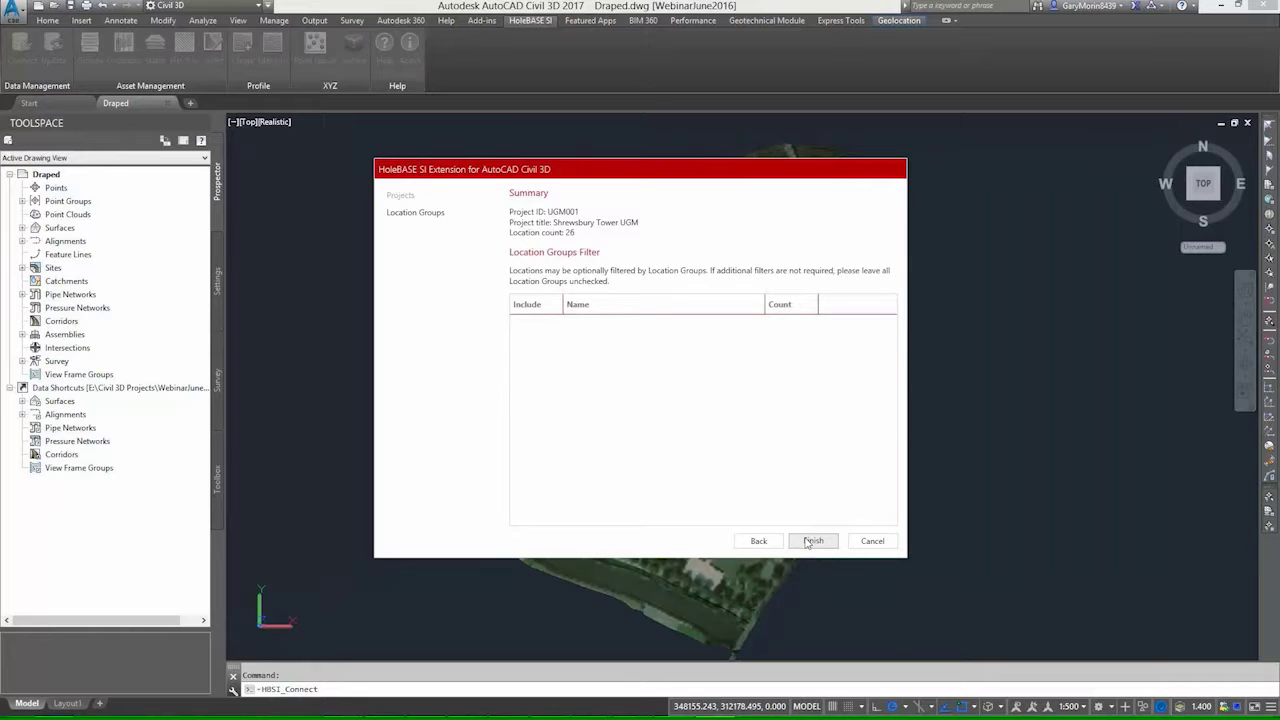
left_click(810, 541)
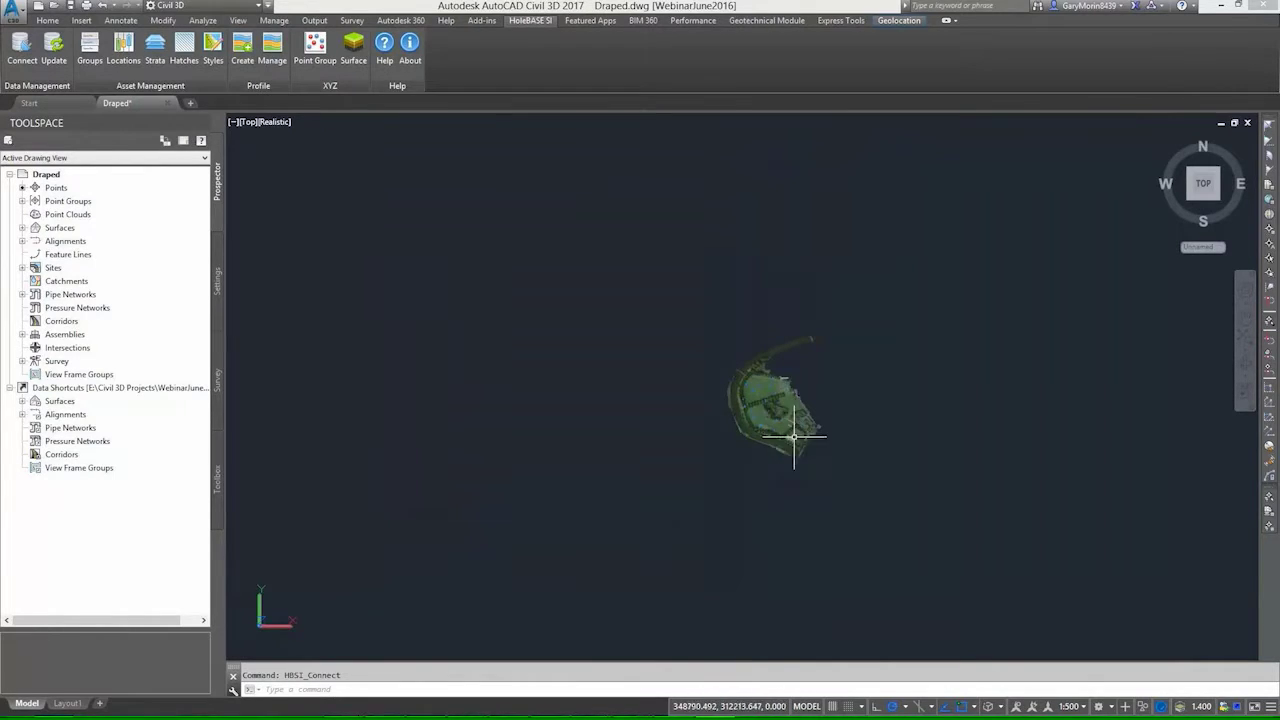
Turn off the visibility of all layers in the KNX layer filter.
scroll(785, 430, "up", 5)
middle_click_drag(910, 477, 630, 228, "shift")
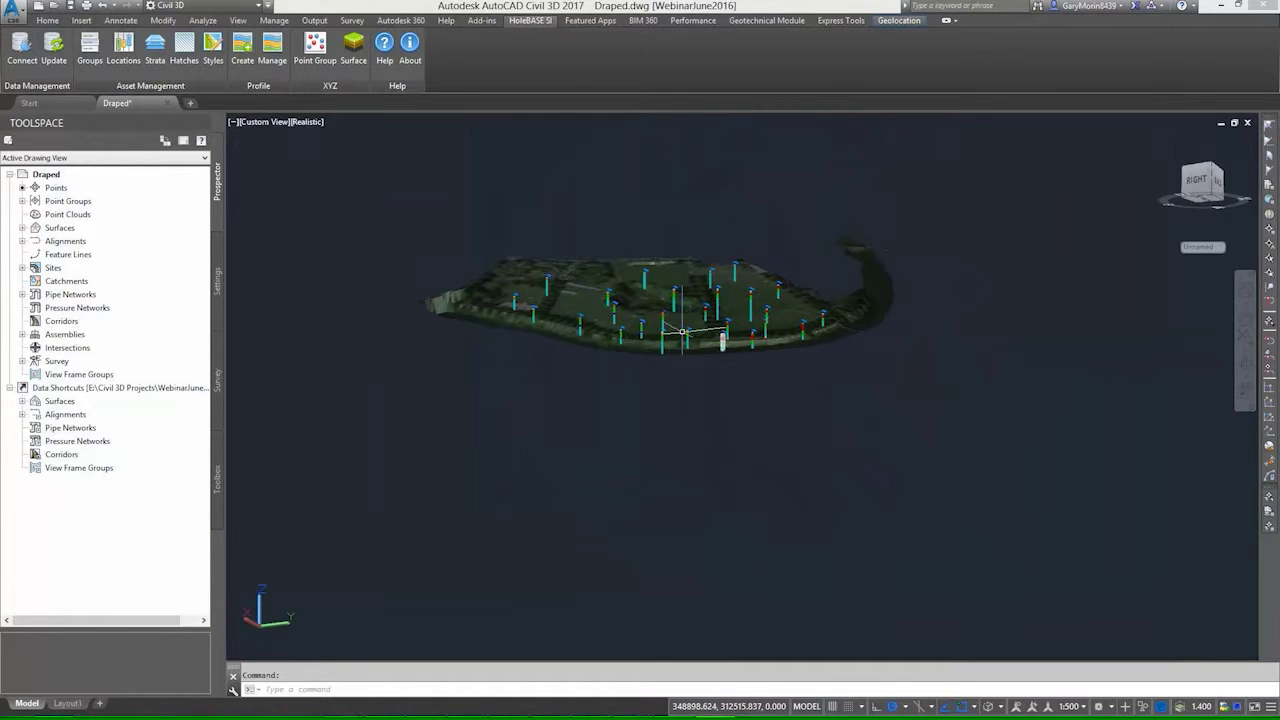
scroll(682, 330, "up", 4)
middle_click_drag(682, 330, 782, 515, "shift")
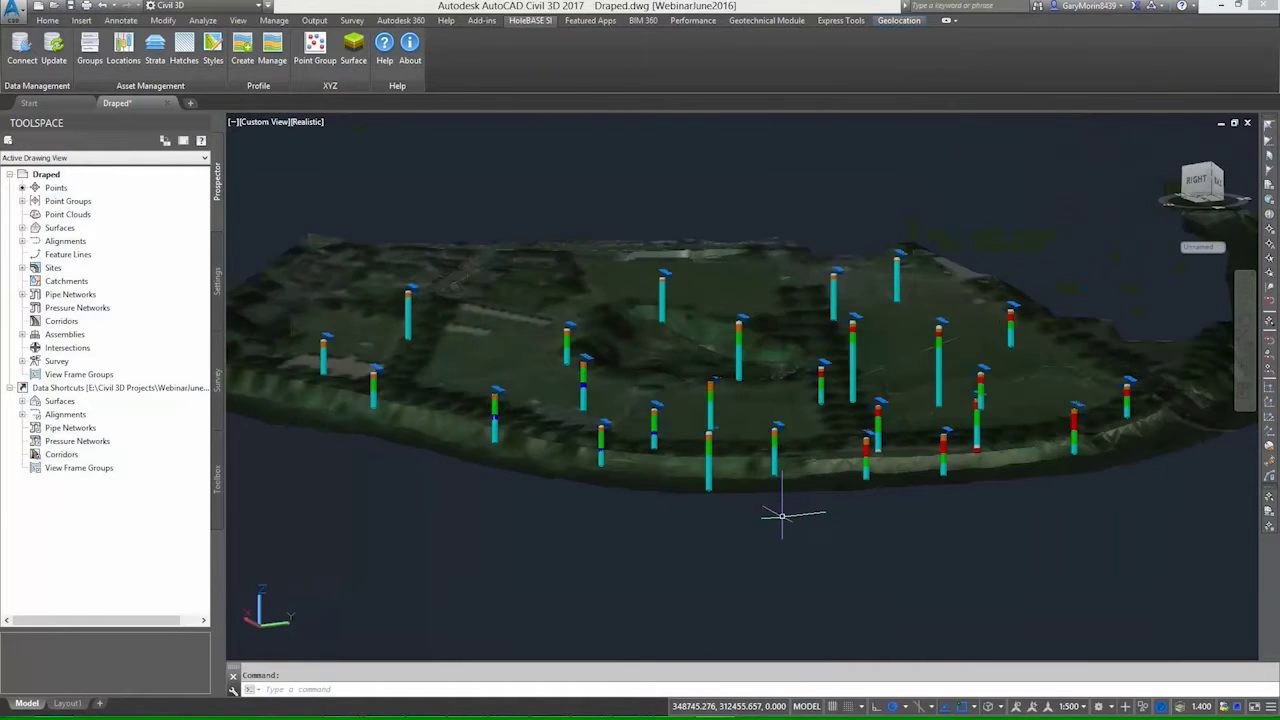
left_click(47, 20)
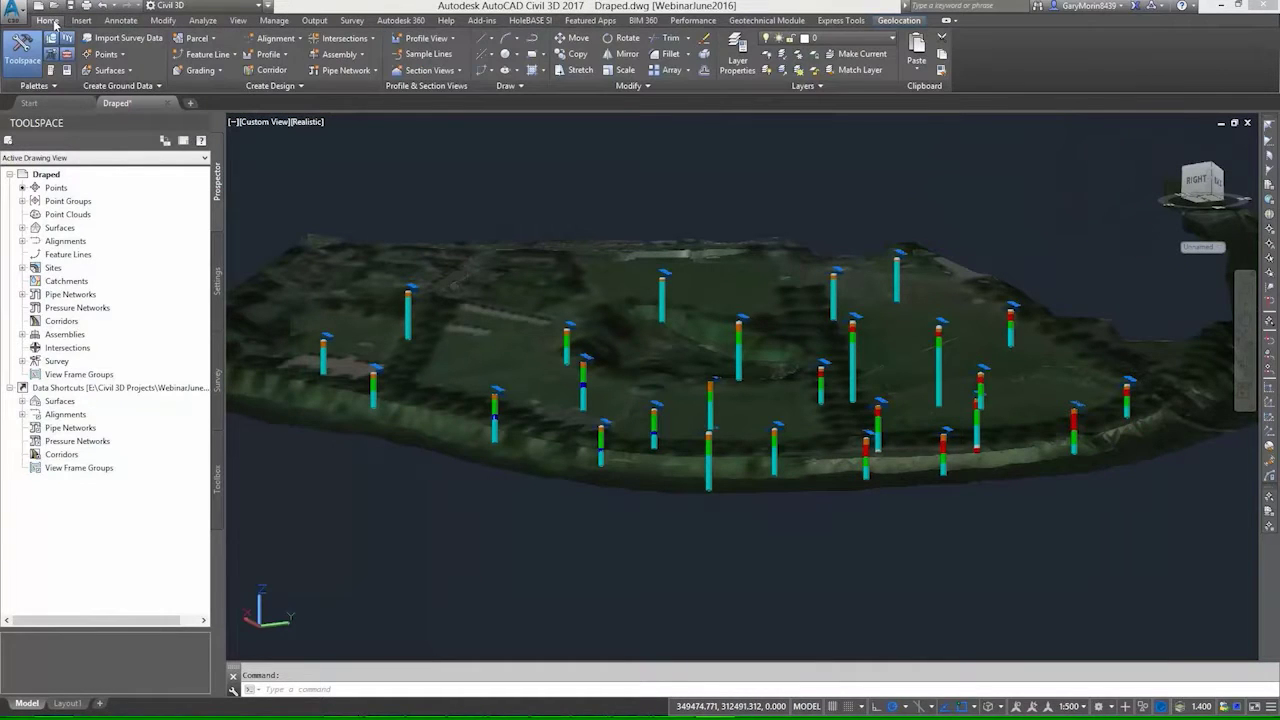
left_click(737, 55)
left_click(430, 545)
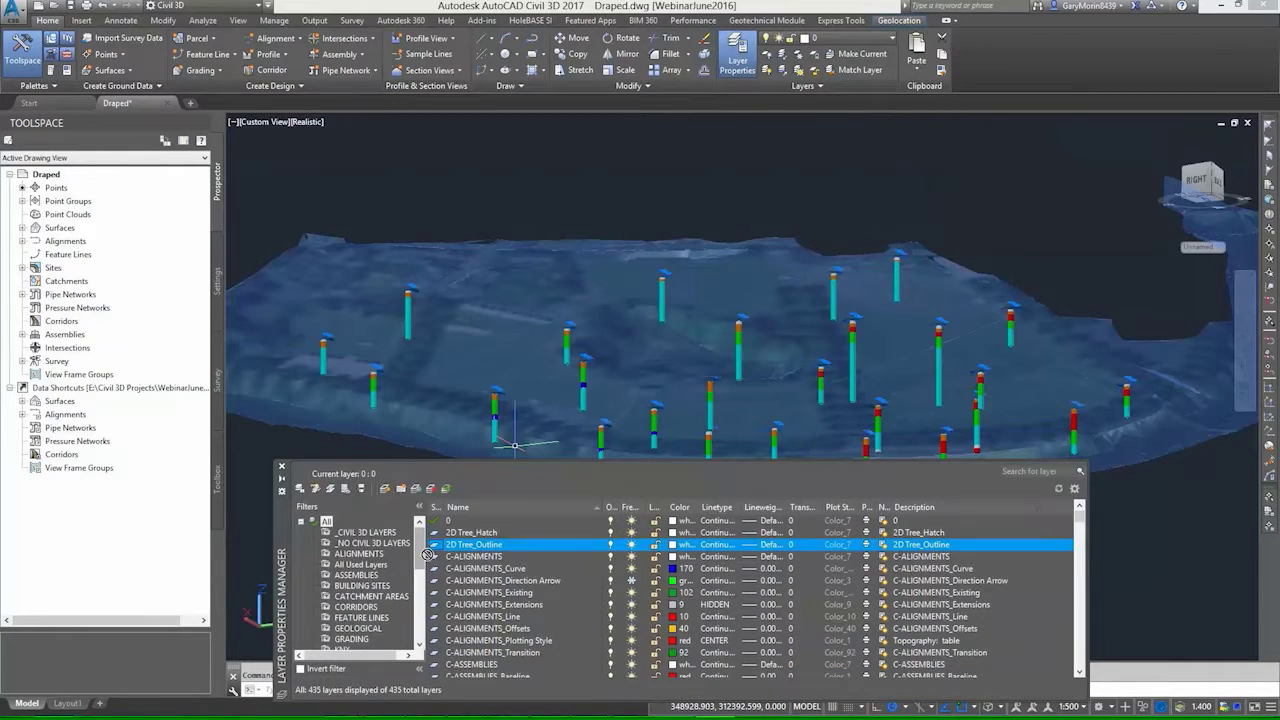
left_click_drag(420, 562, 421, 589)
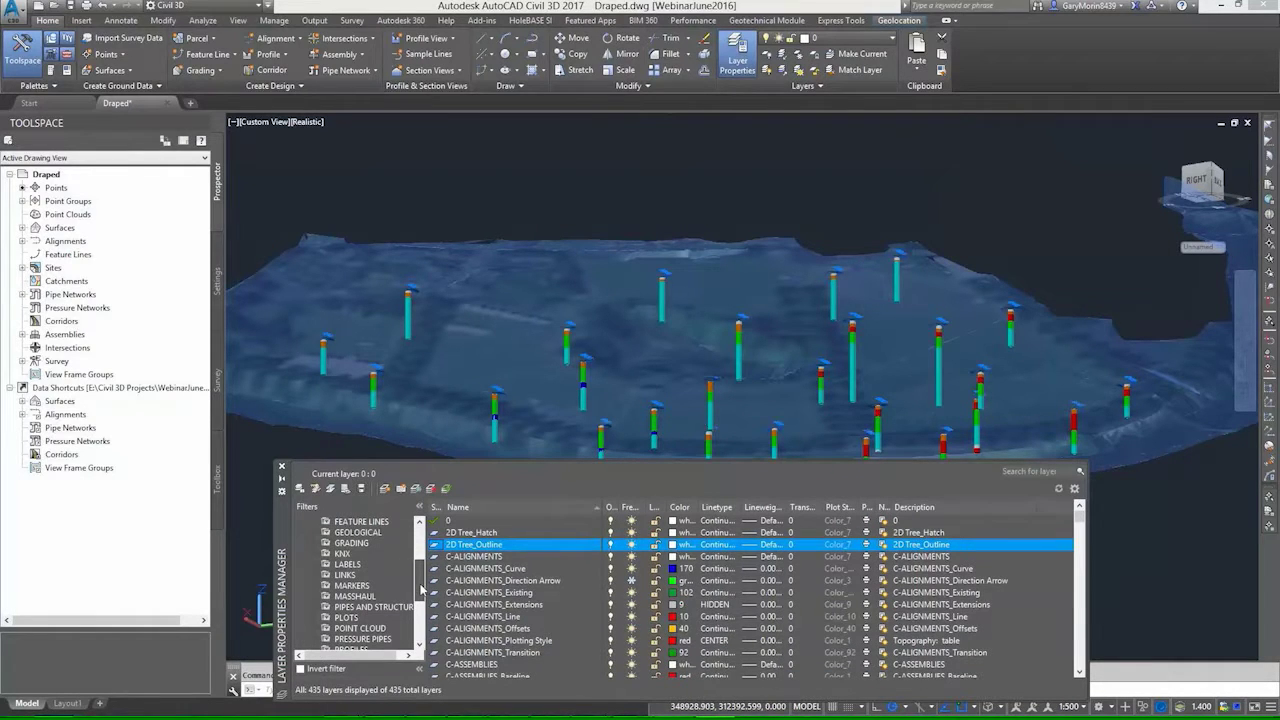
left_click(343, 553)
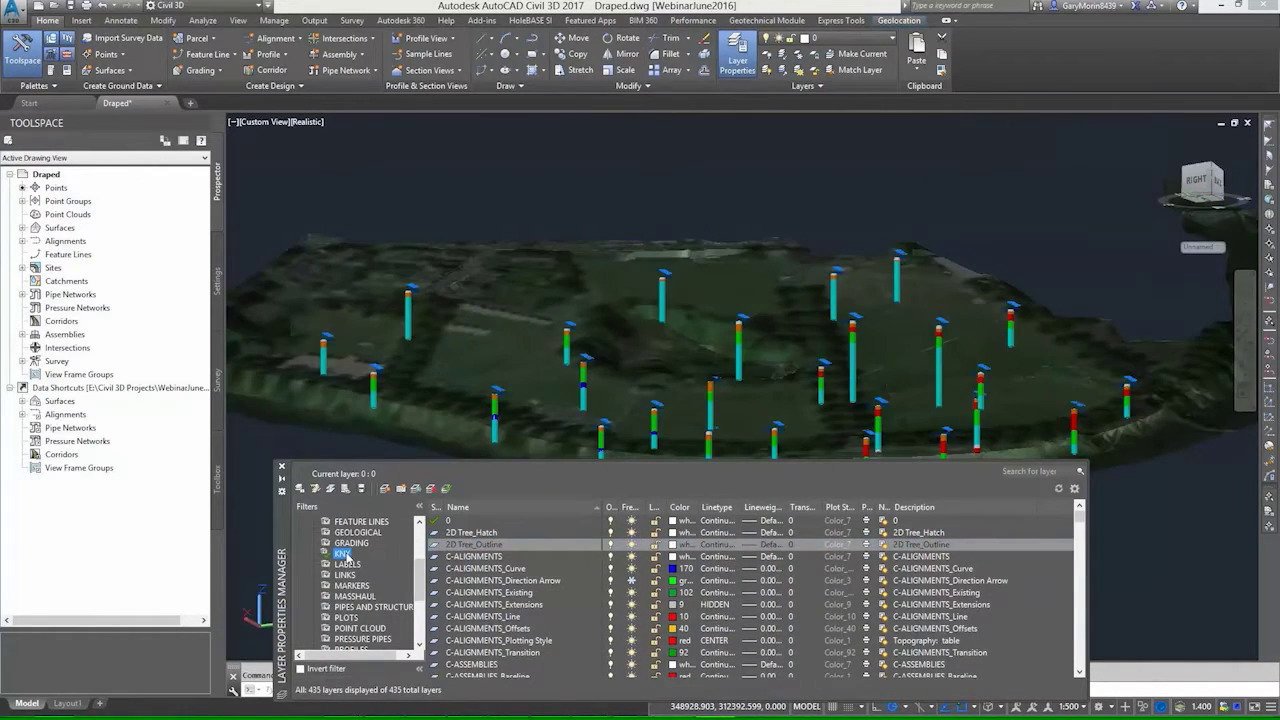
right_click(343, 553)
mouse_move(427, 386)
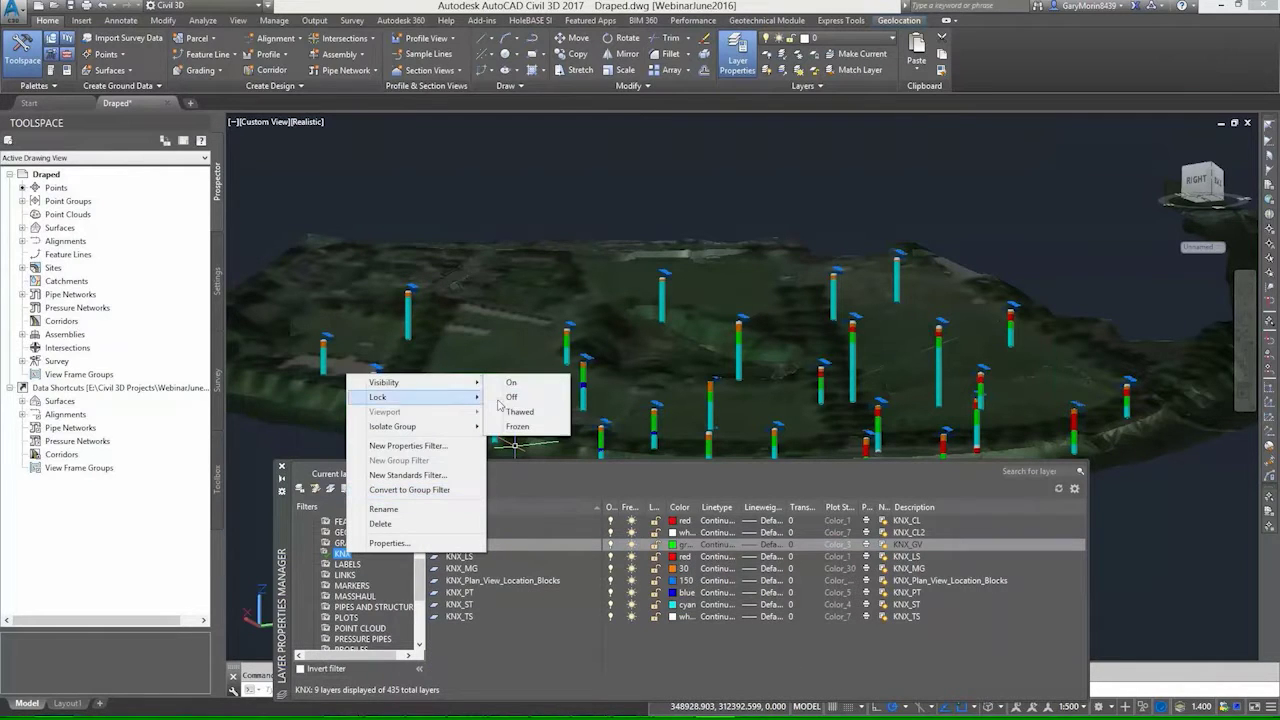
left_click(513, 398)
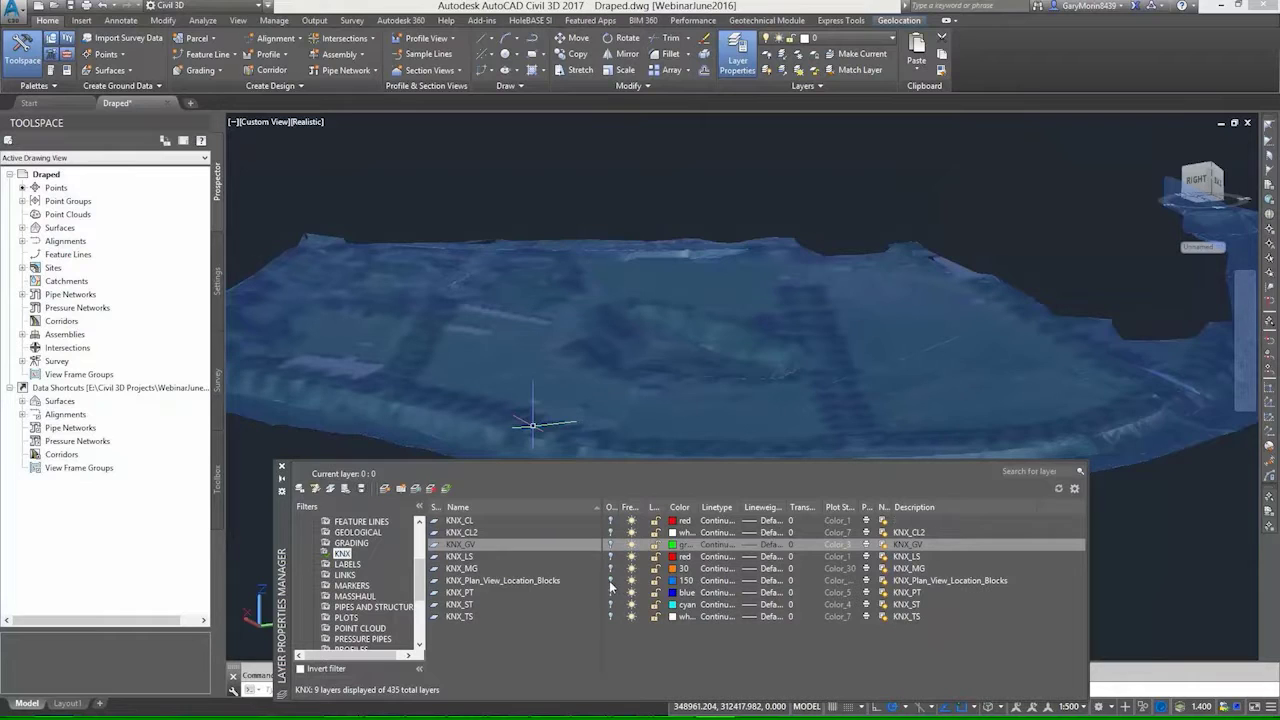
Turn on the KNX_Plan_View_Location_Blocks, KNX_PT and KNX_CL layers and inspect them in 3D beneath the draped surface.
left_click(610, 584)
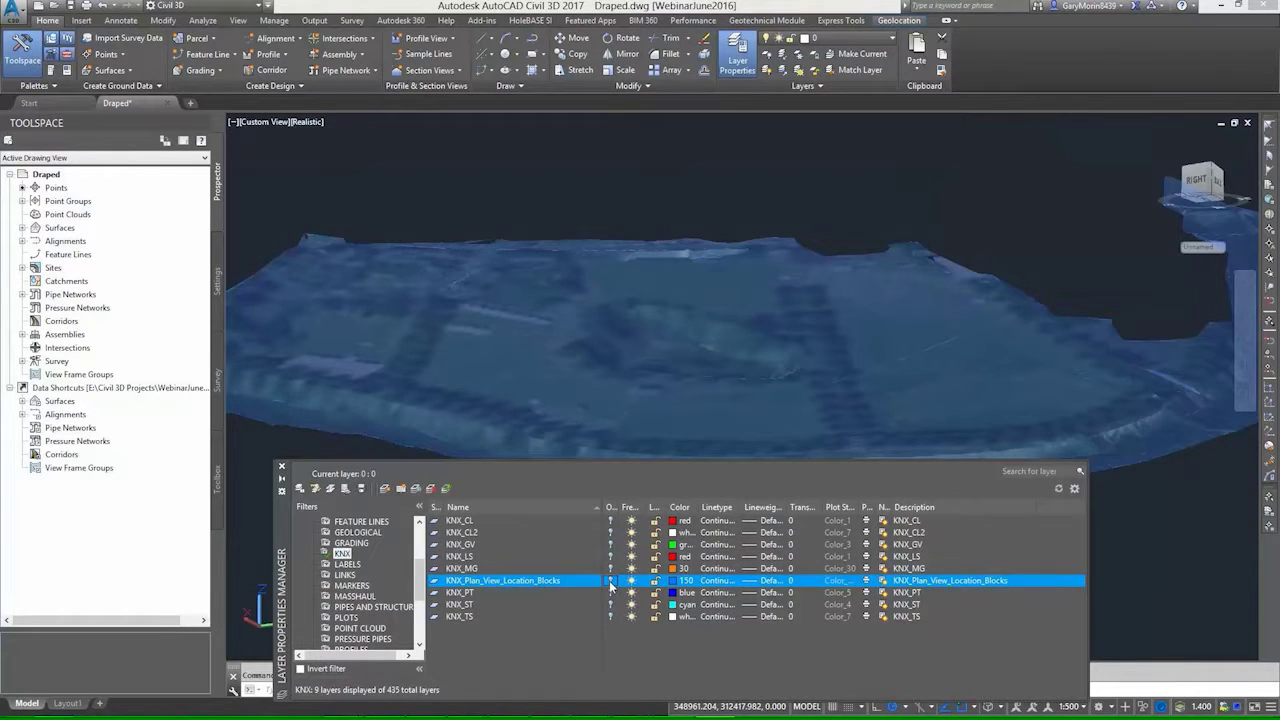
left_click(611, 592)
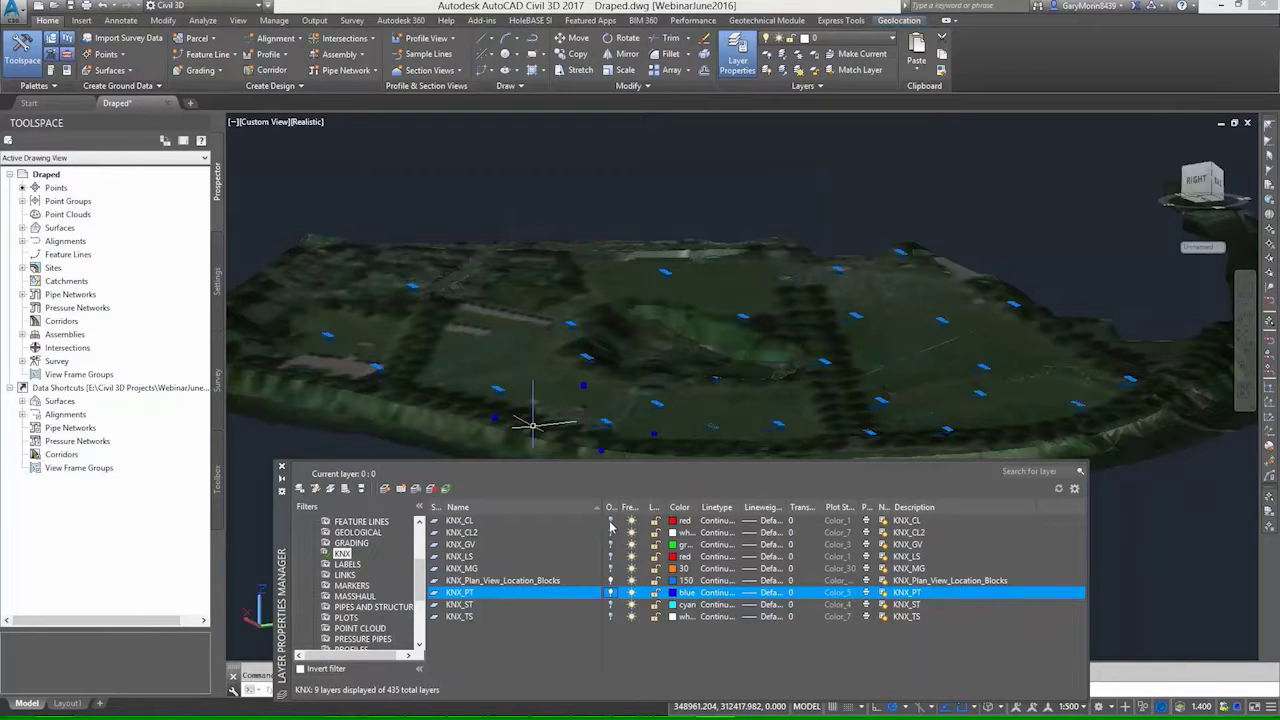
left_click(611, 521)
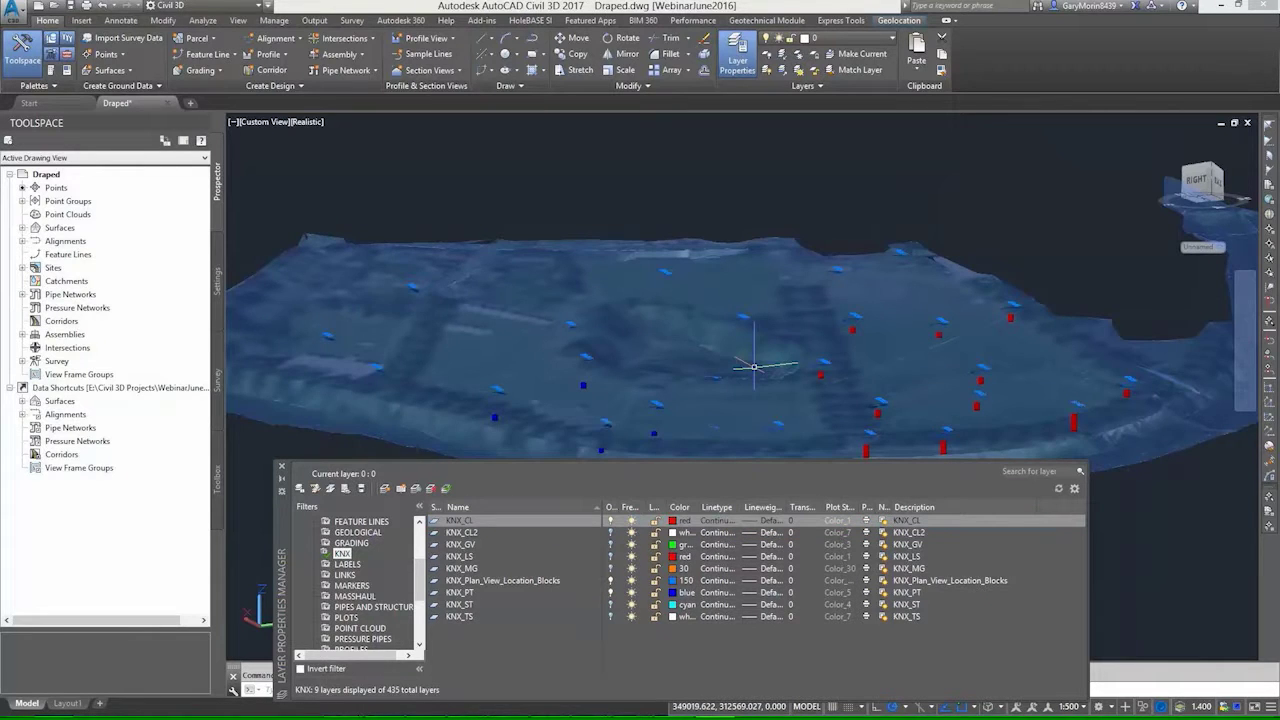
middle_click_drag(754, 367, 1040, 405, "shift")
middle_click_drag(760, 360, 566, 440, "shift")
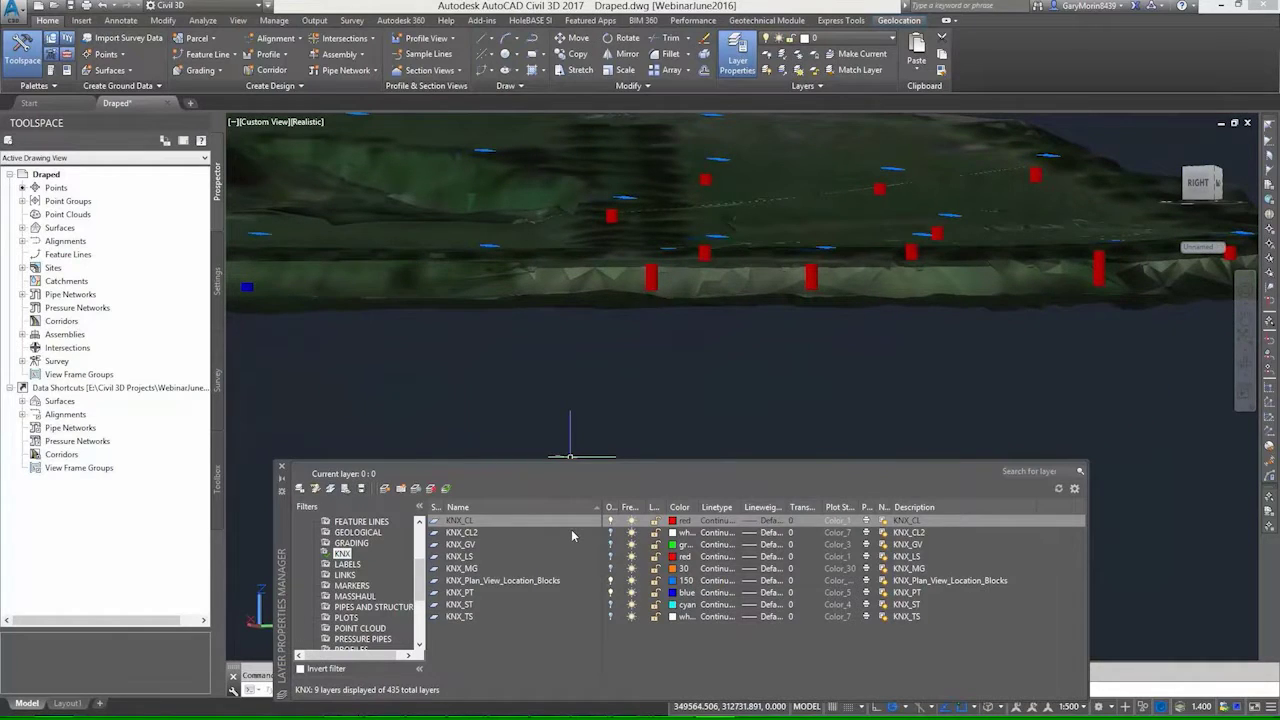
Turn on the KNX_CL2, KNX_GV, KNX_LS, KNX_MG, KNX_ST and KNX_TS layers to display the full borehole columns.
left_click(611, 533)
left_click(611, 544)
left_click(611, 556)
left_click(611, 568)
left_click(611, 604)
left_click(611, 616)
scroll(586, 366, "down", 3)
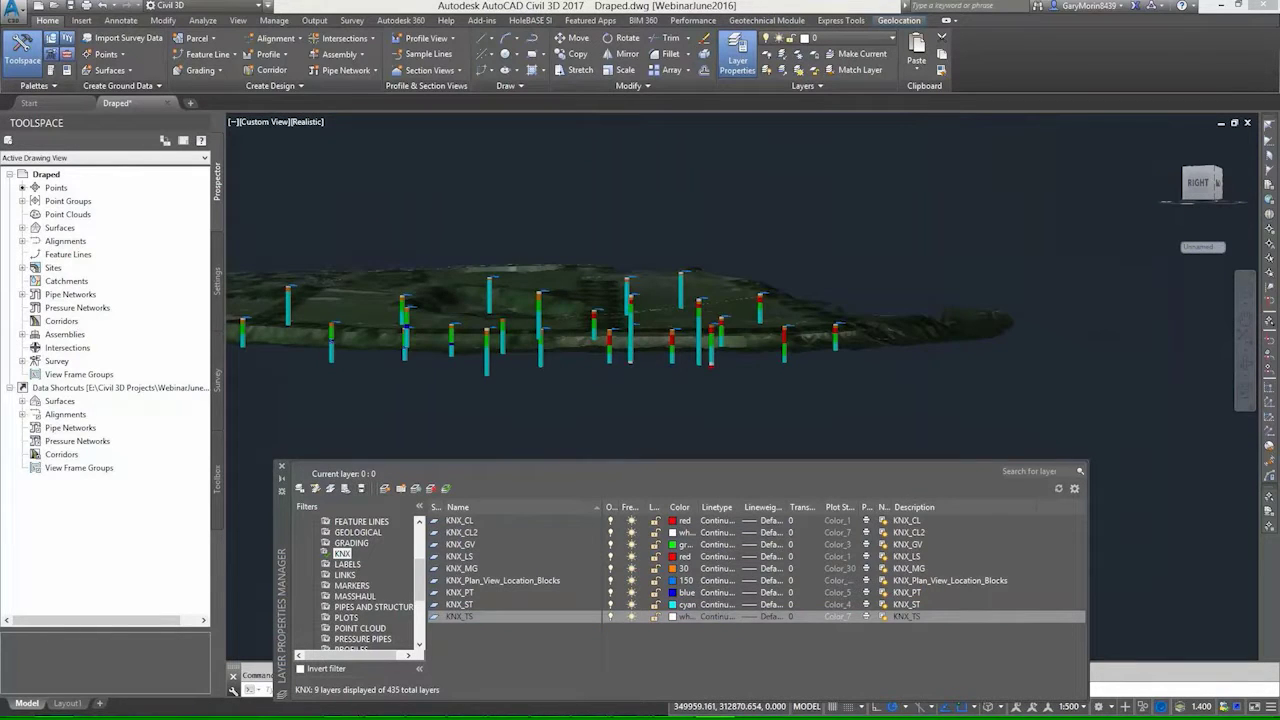
middle_click_drag(586, 357, 675, 348, "shift")
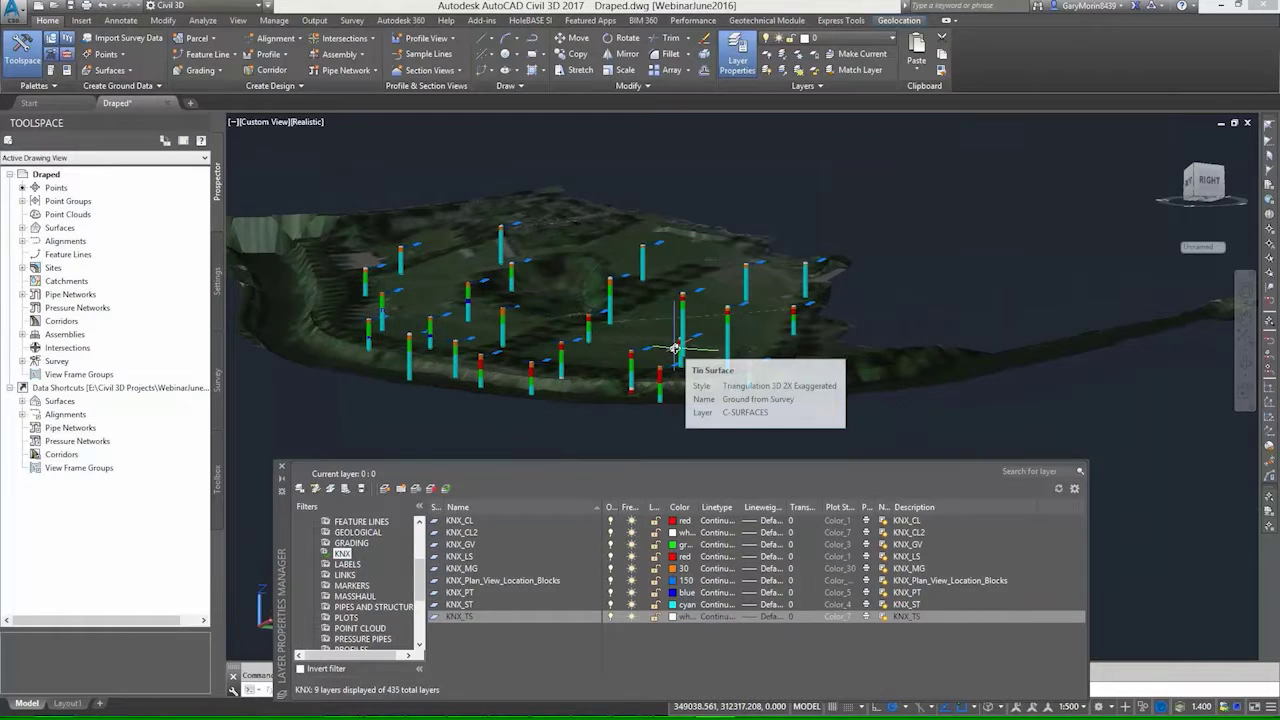
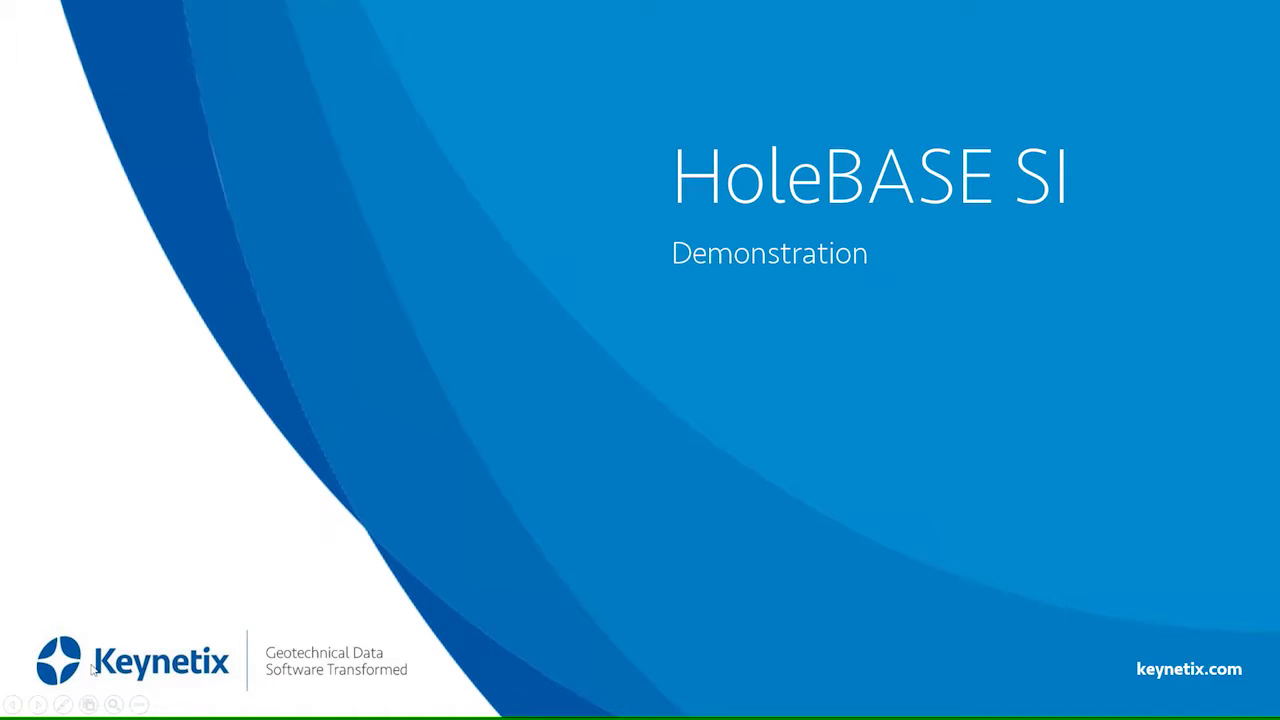
Switch to HoleBASE SI and log in to the HBSI 1.28 ASTM v1 database with the account password.
left_click(53, 706)
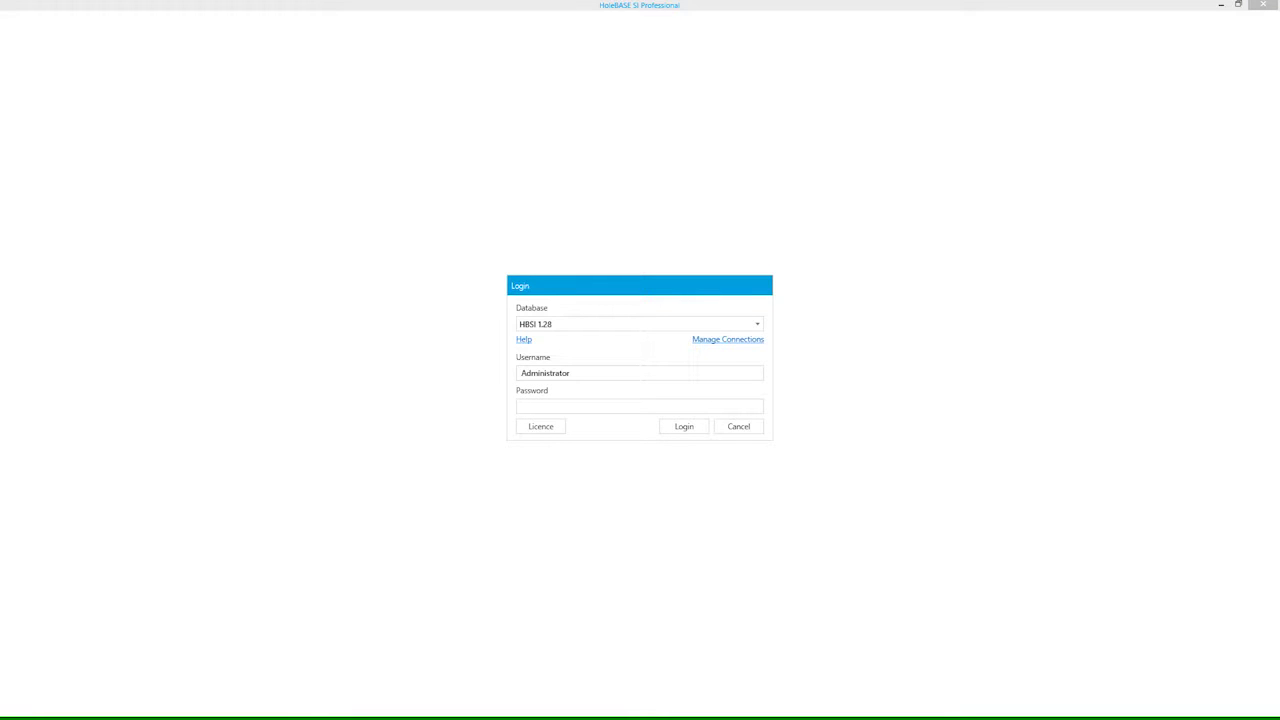
left_click(545, 329)
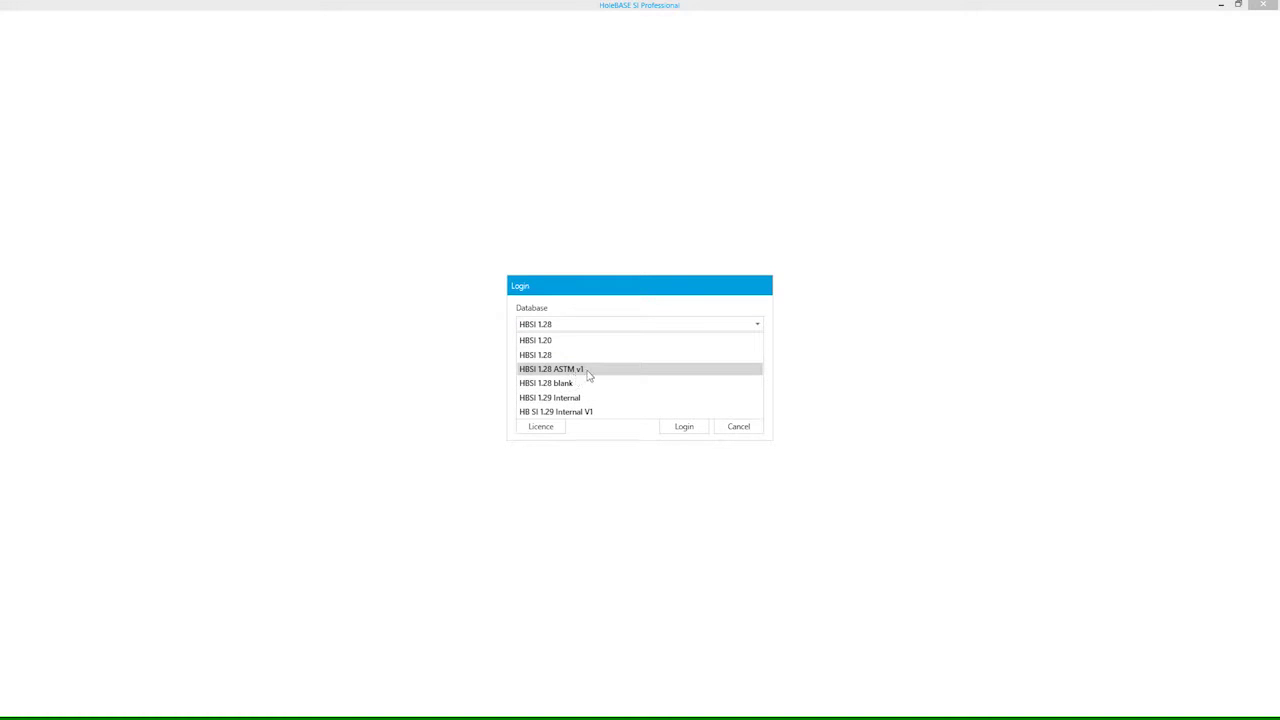
left_click(585, 370)
left_click(537, 405)
type("pa")
key("BackSpace")
key("BackSpace")
type("*******")
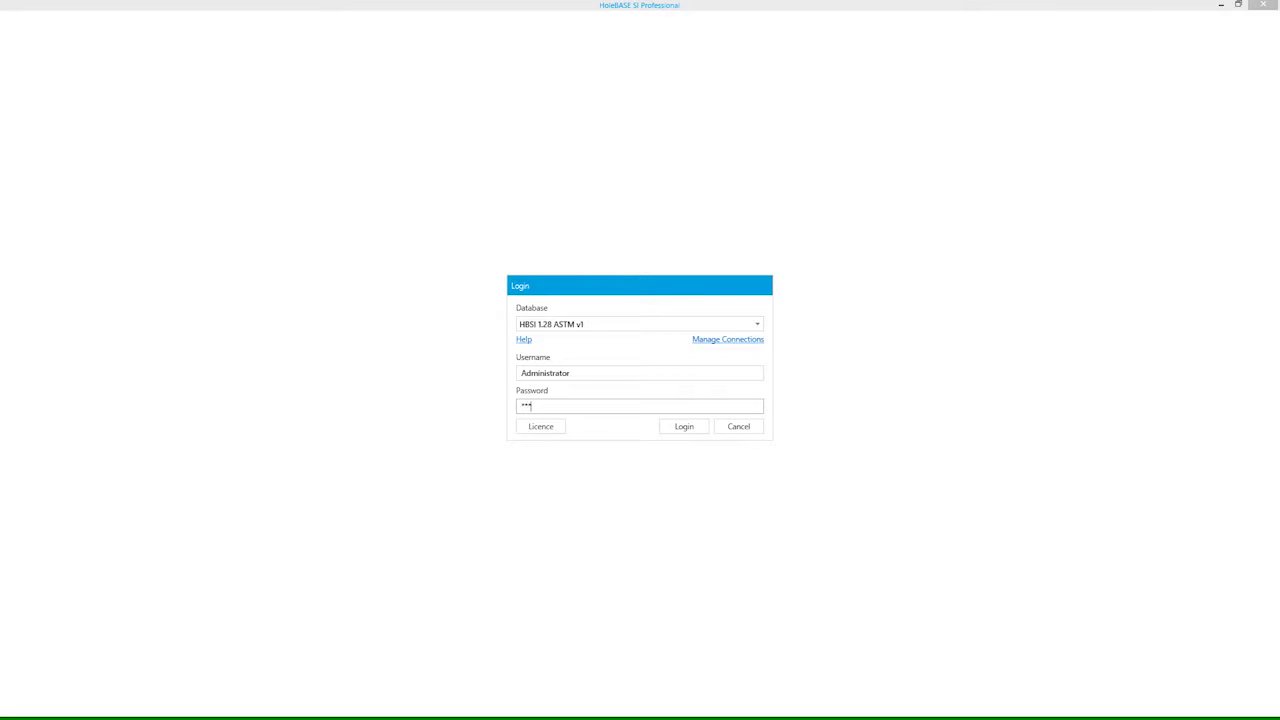
type("**")
left_click(684, 426)
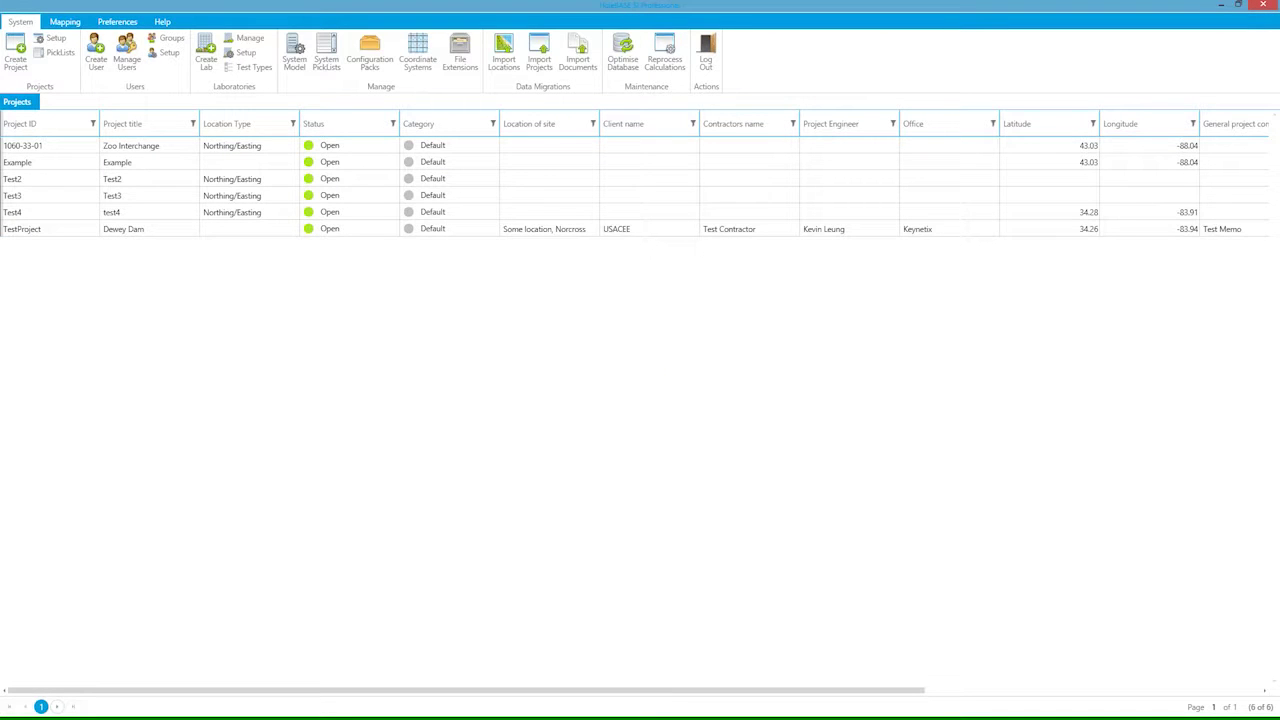
Select the TestProject (Dewey Dam) entry in the project list and zoom to it on the map.
left_click(47, 149)
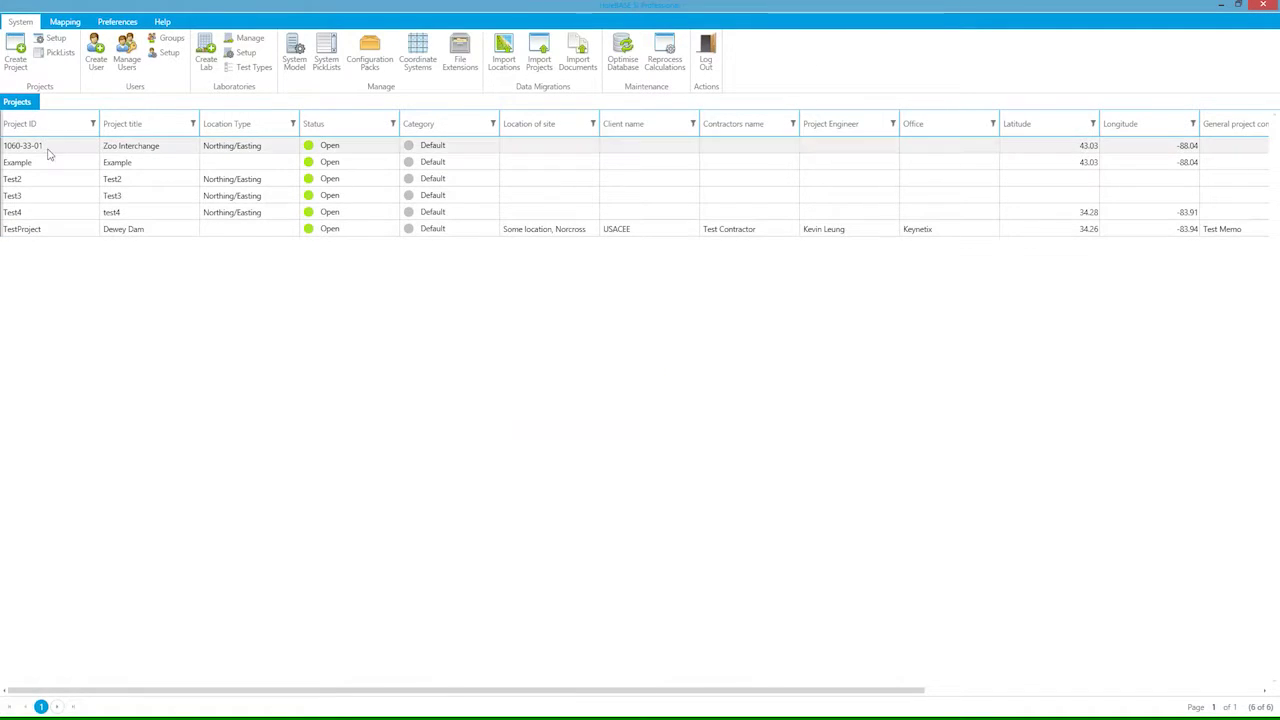
left_click_drag(47, 163, 36, 235)
double_click(37, 236)
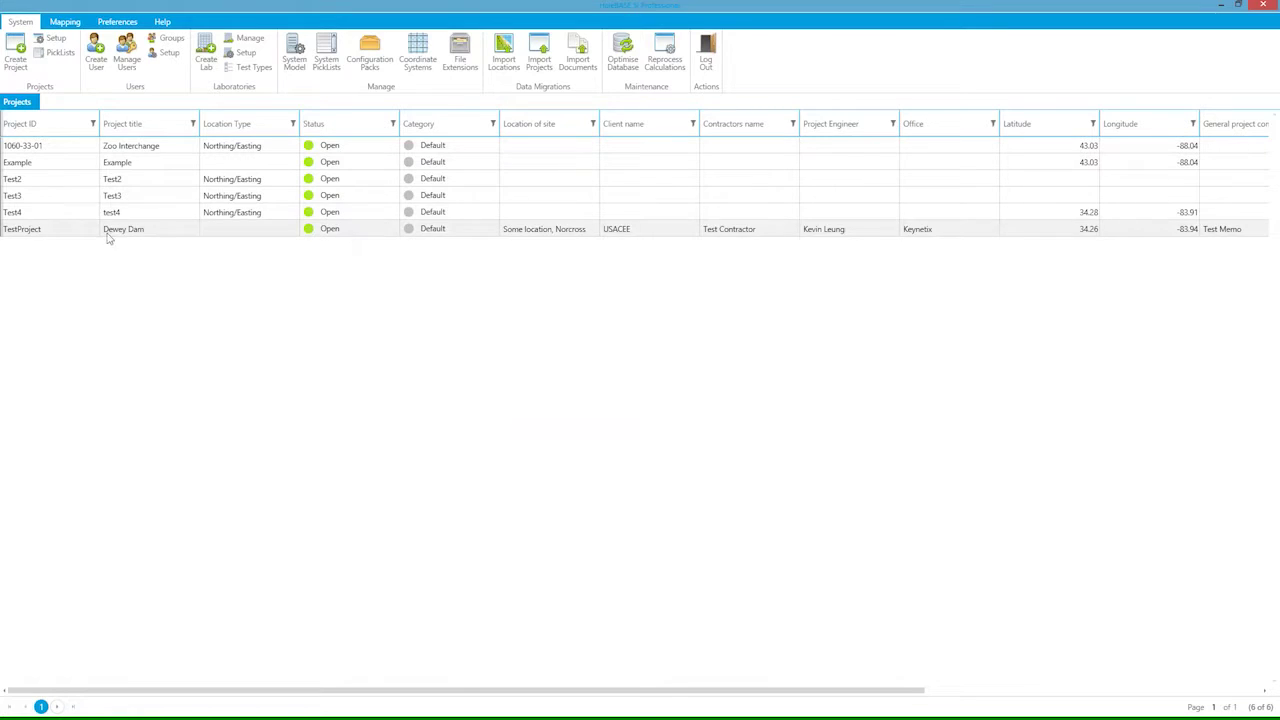
left_click(40, 232)
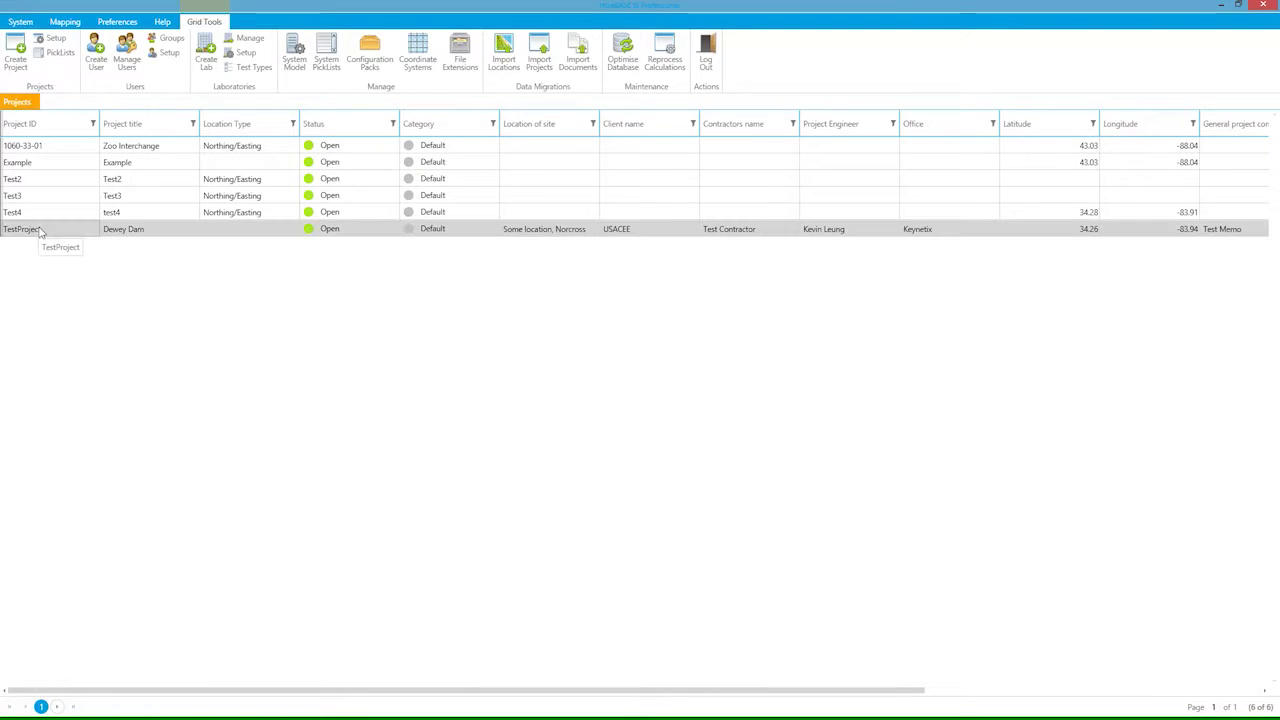
right_click(40, 231)
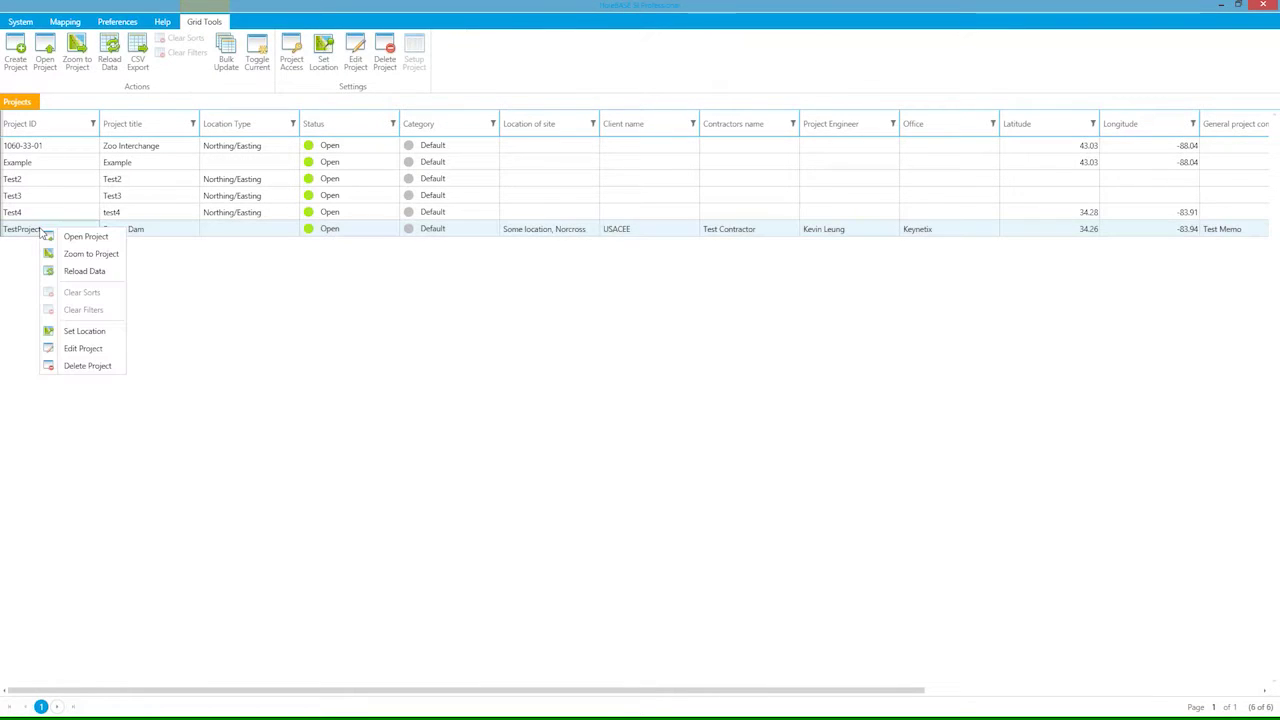
left_click(89, 255)
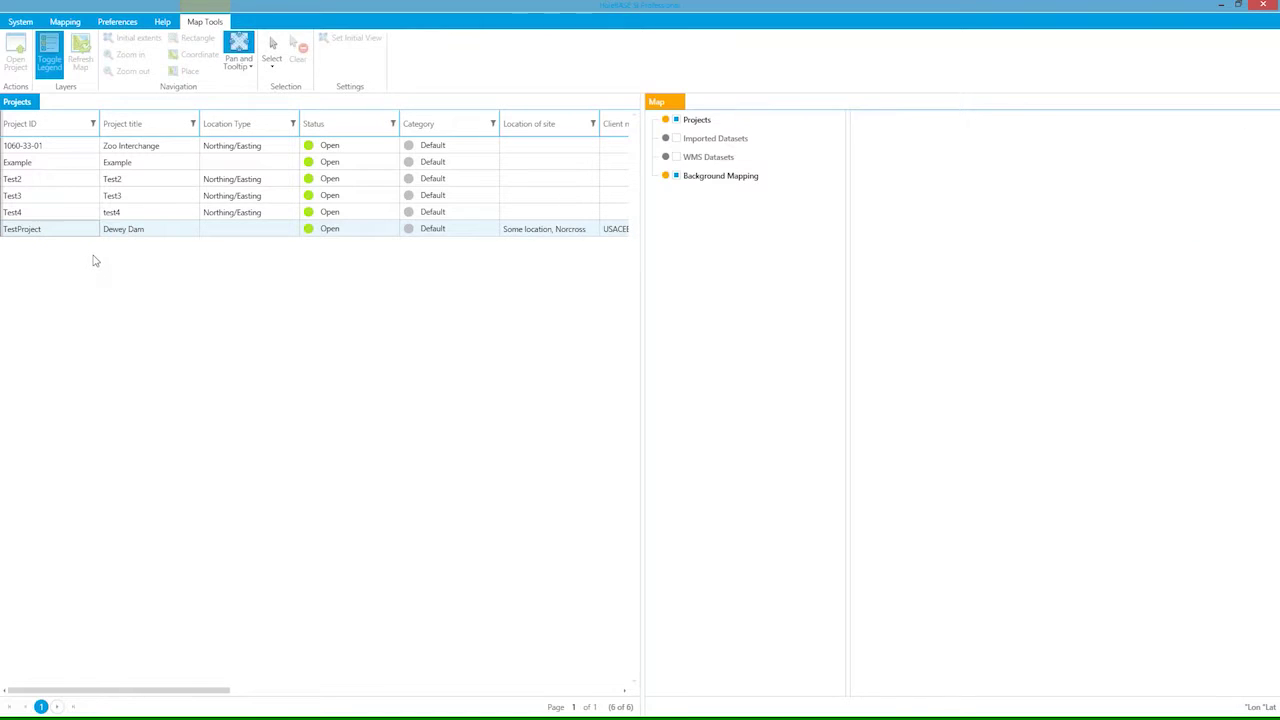
Examine the location of TestProject and the neighbouring projects on the map at progressively wider scales.
mouse_move(962, 437)
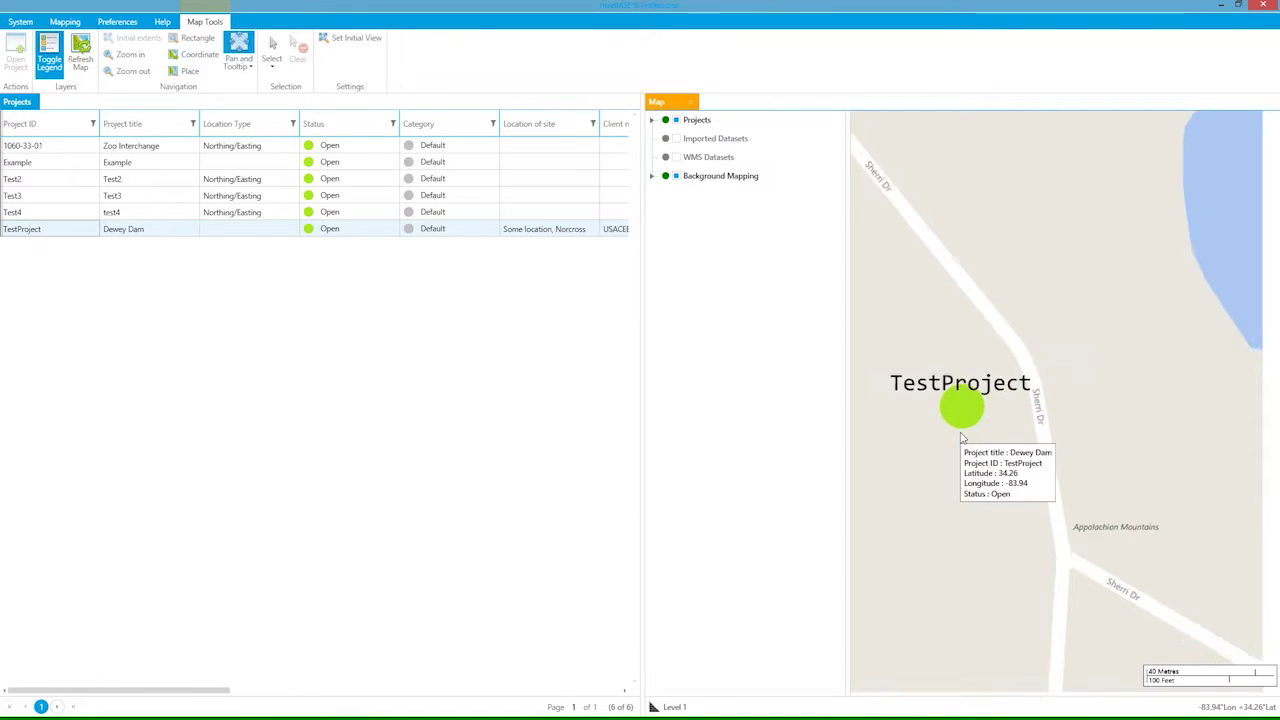
scroll(962, 437, "down", 1)
scroll(962, 437, "down", 1)
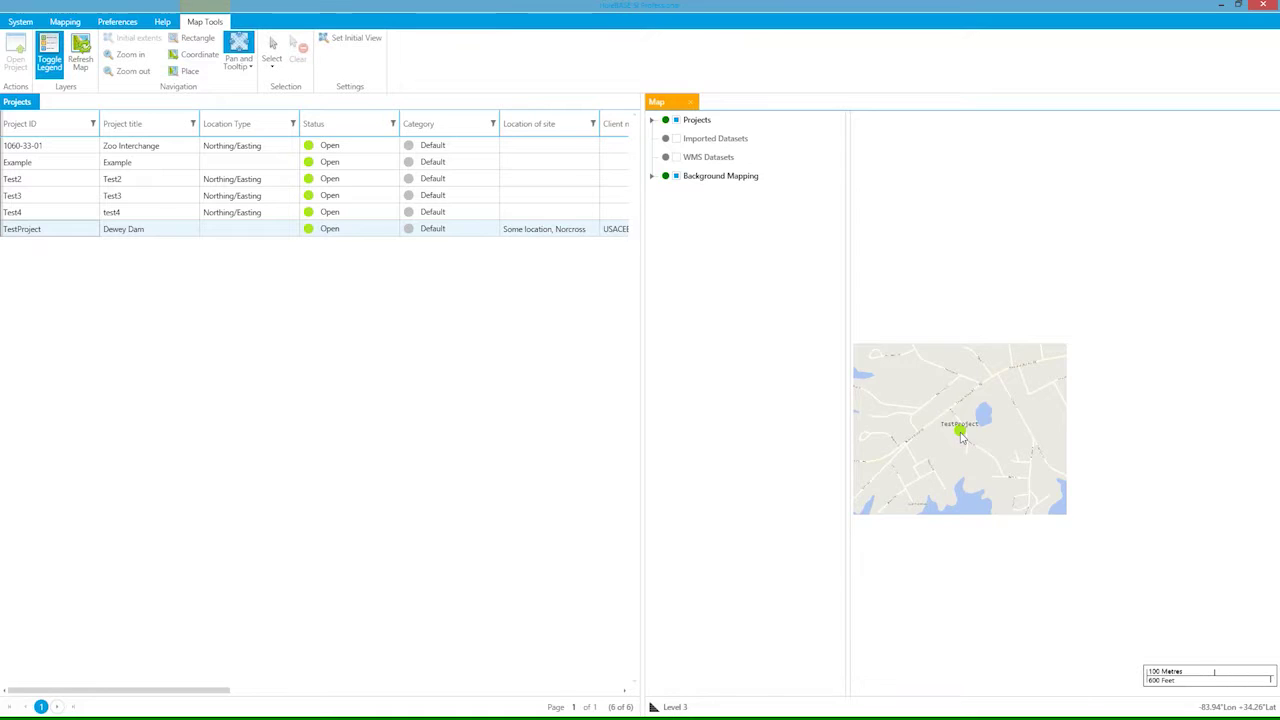
scroll(962, 437, "up", 2)
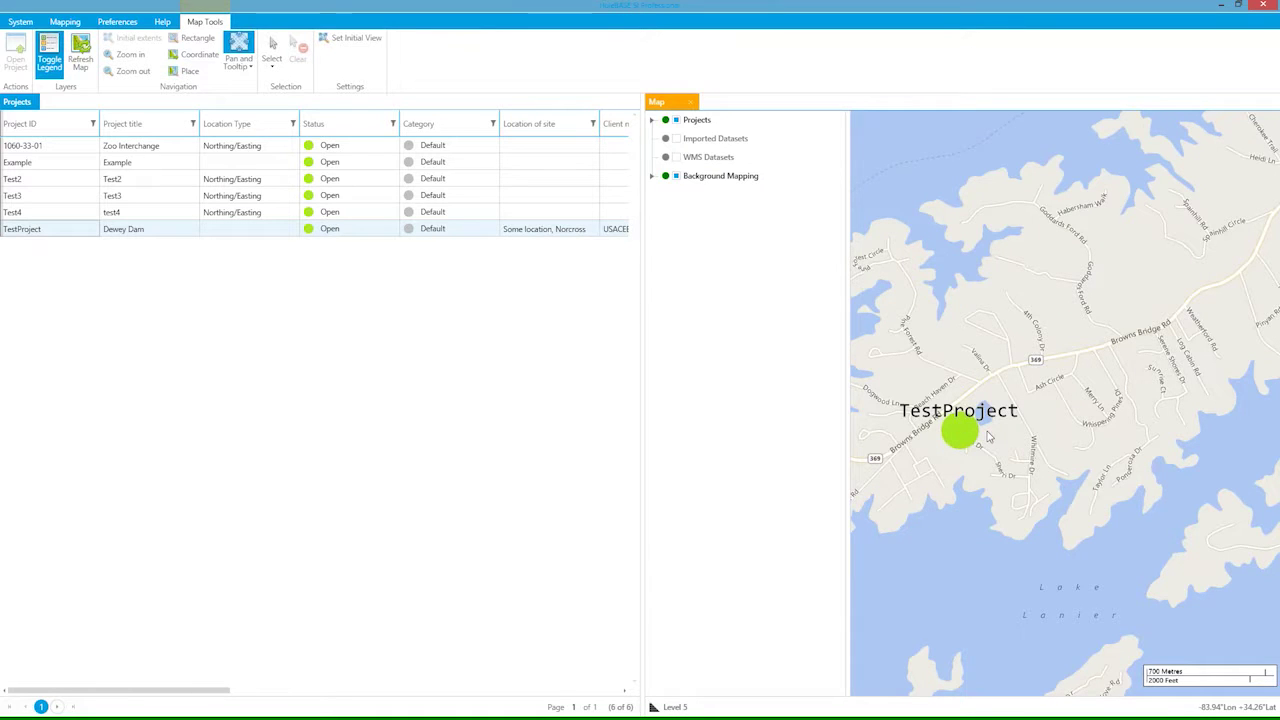
scroll(988, 437, "down", 1)
left_click_drag(950, 476, 986, 474)
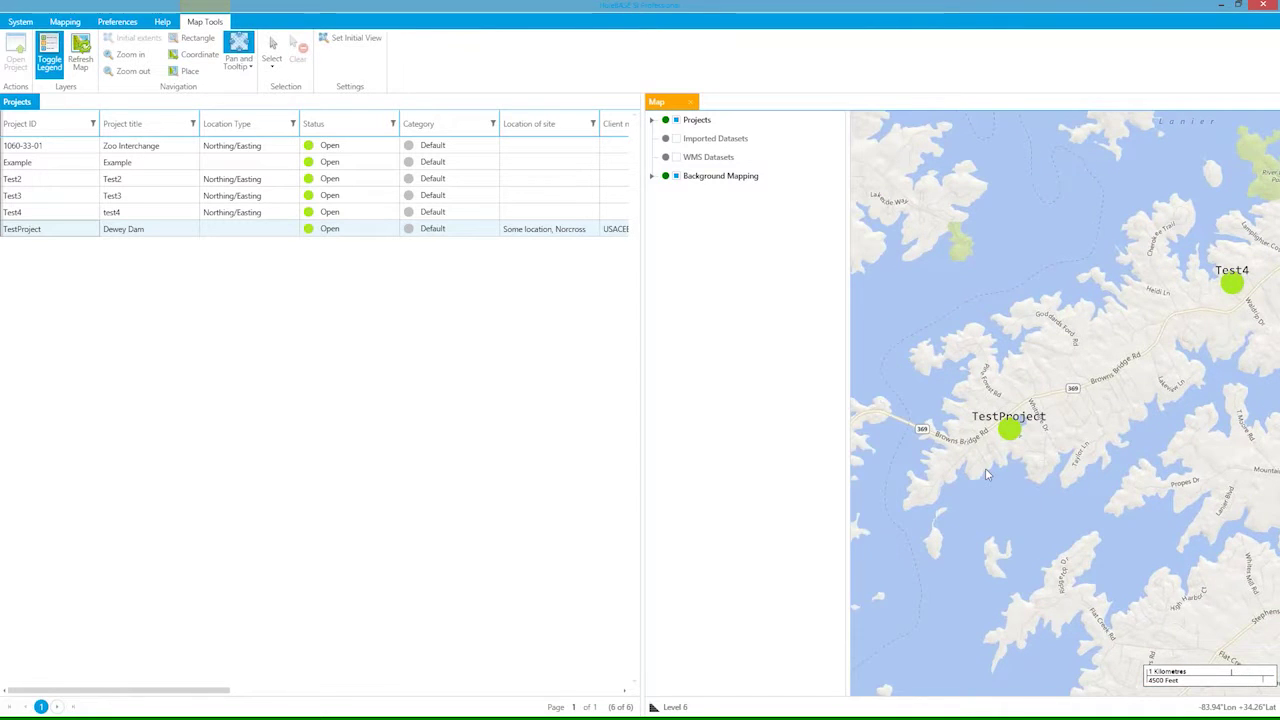
scroll(988, 475, "down", 2)
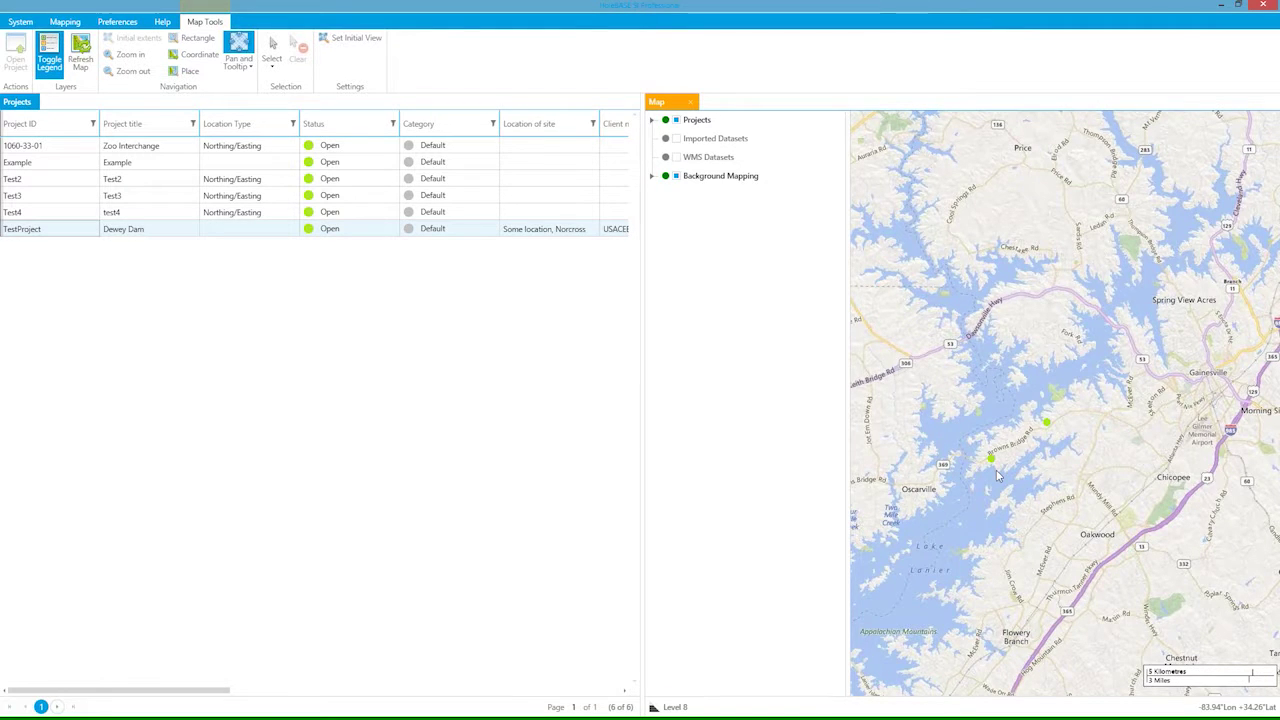
scroll(997, 476, "down", 2)
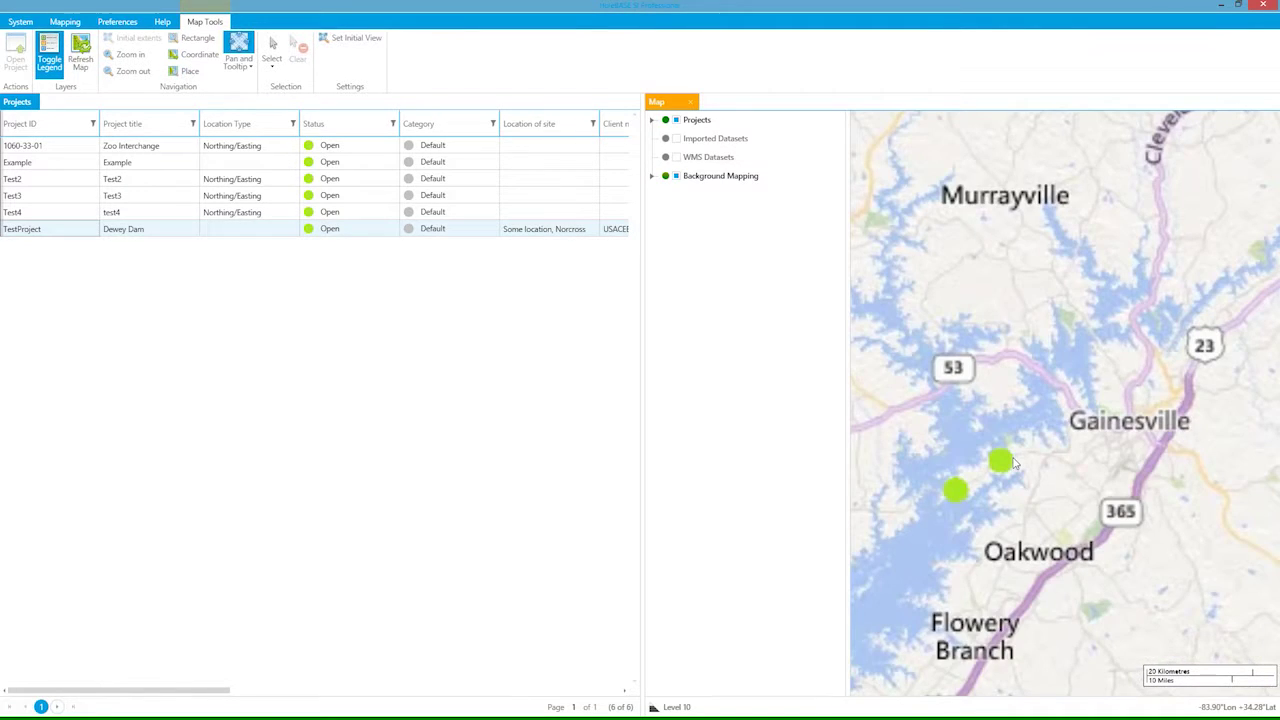
Switch the map's Bing background to Aerial with labels, and return it to Road.
scroll(1013, 462, "up", 4)
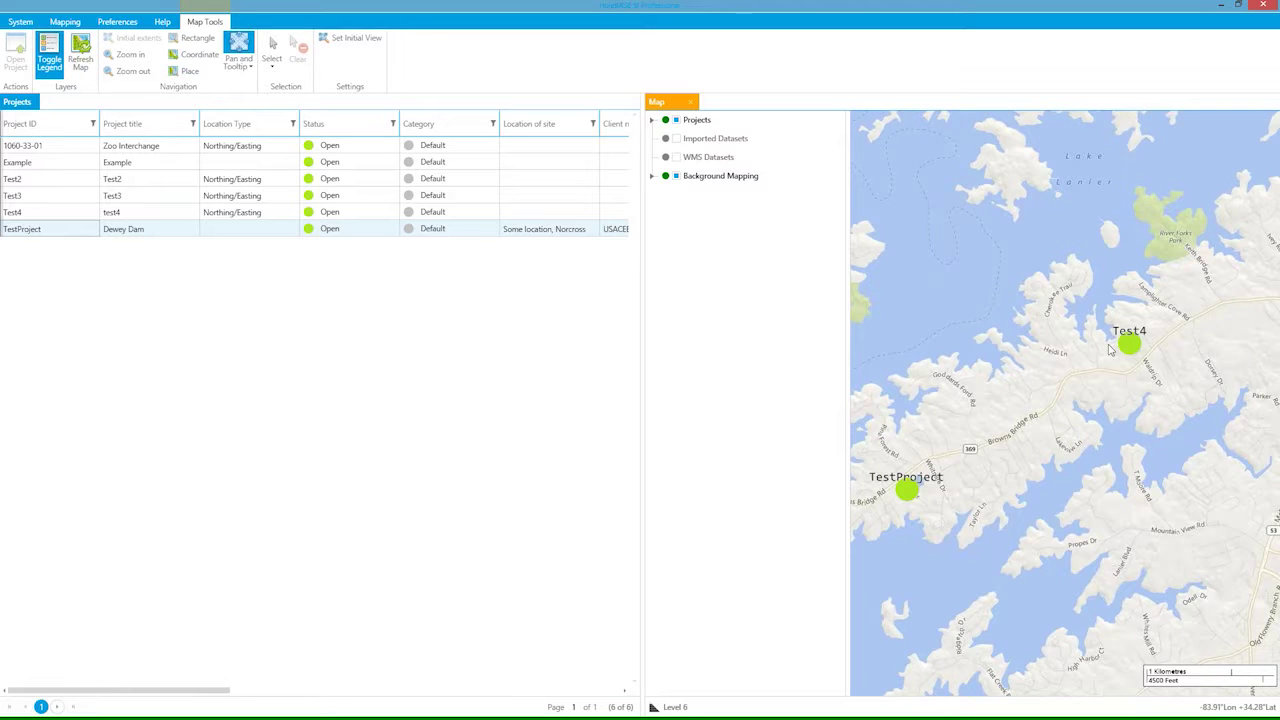
left_click(652, 176)
left_click(667, 195)
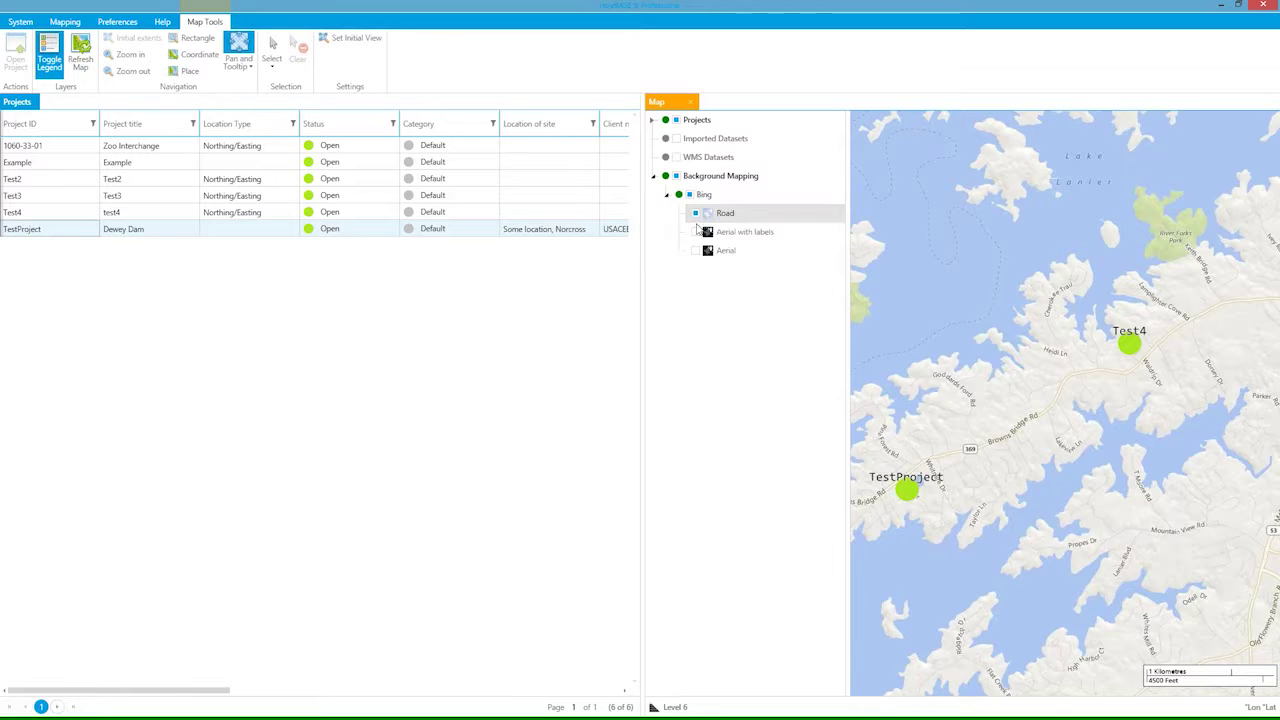
mouse_move(698, 236)
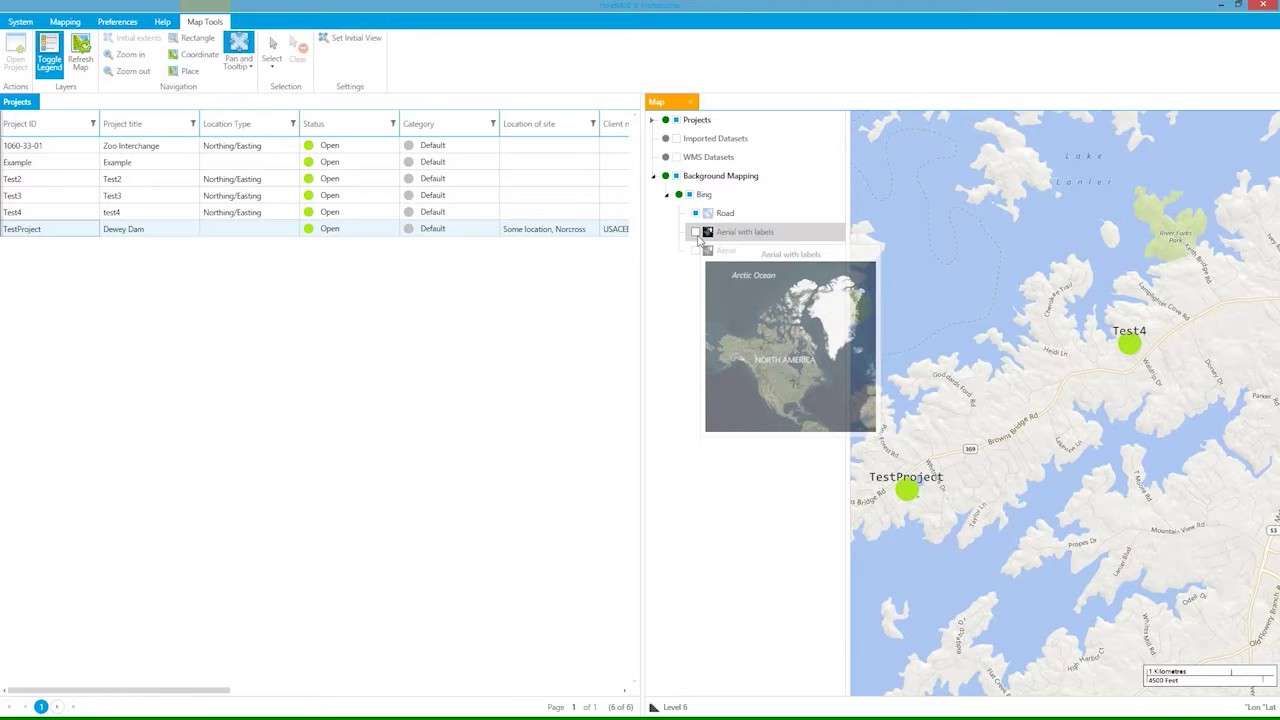
left_click(696, 233)
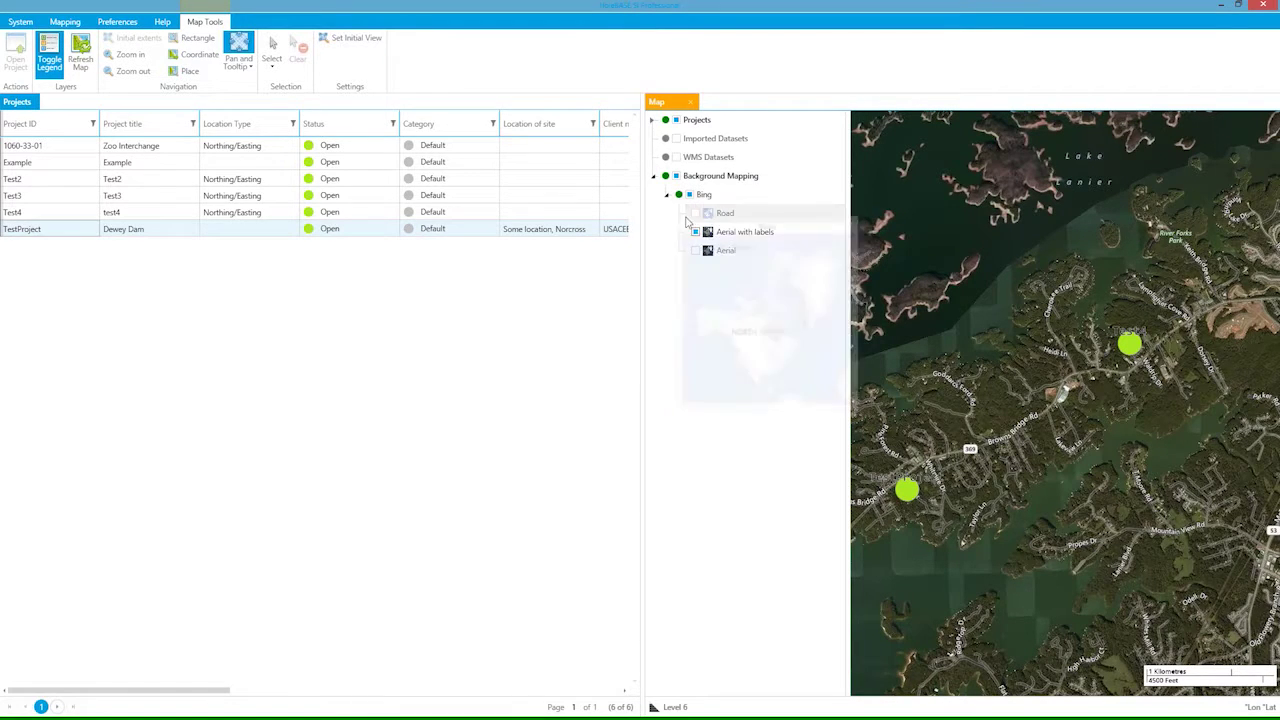
mouse_move(696, 230)
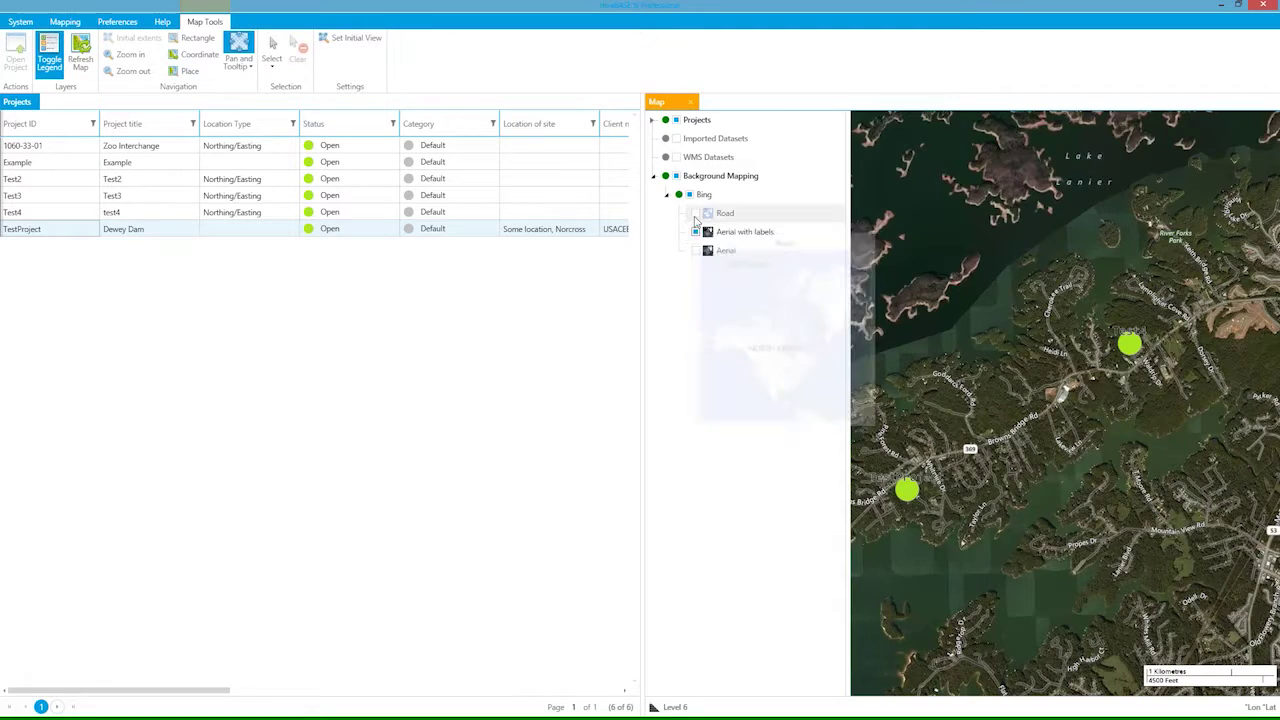
left_click(696, 213)
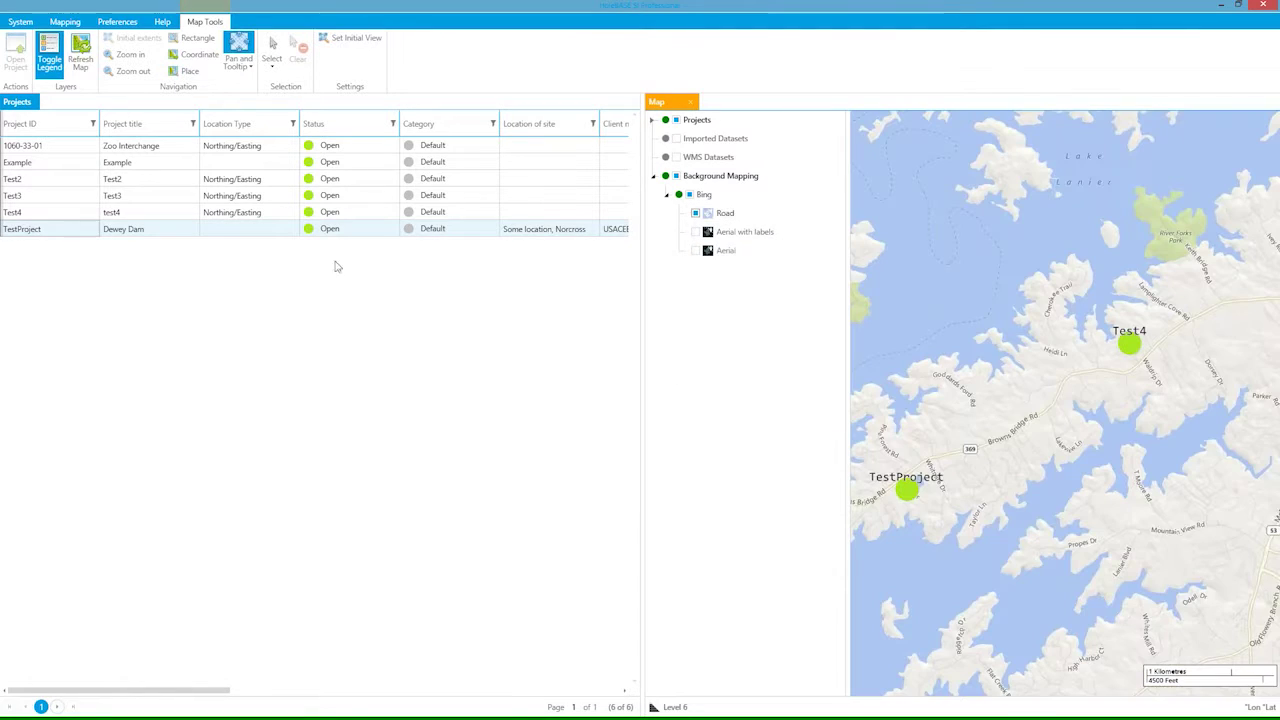
Open the TestProject (Dewey Dam) entry from the project list.
double_click(33, 228)
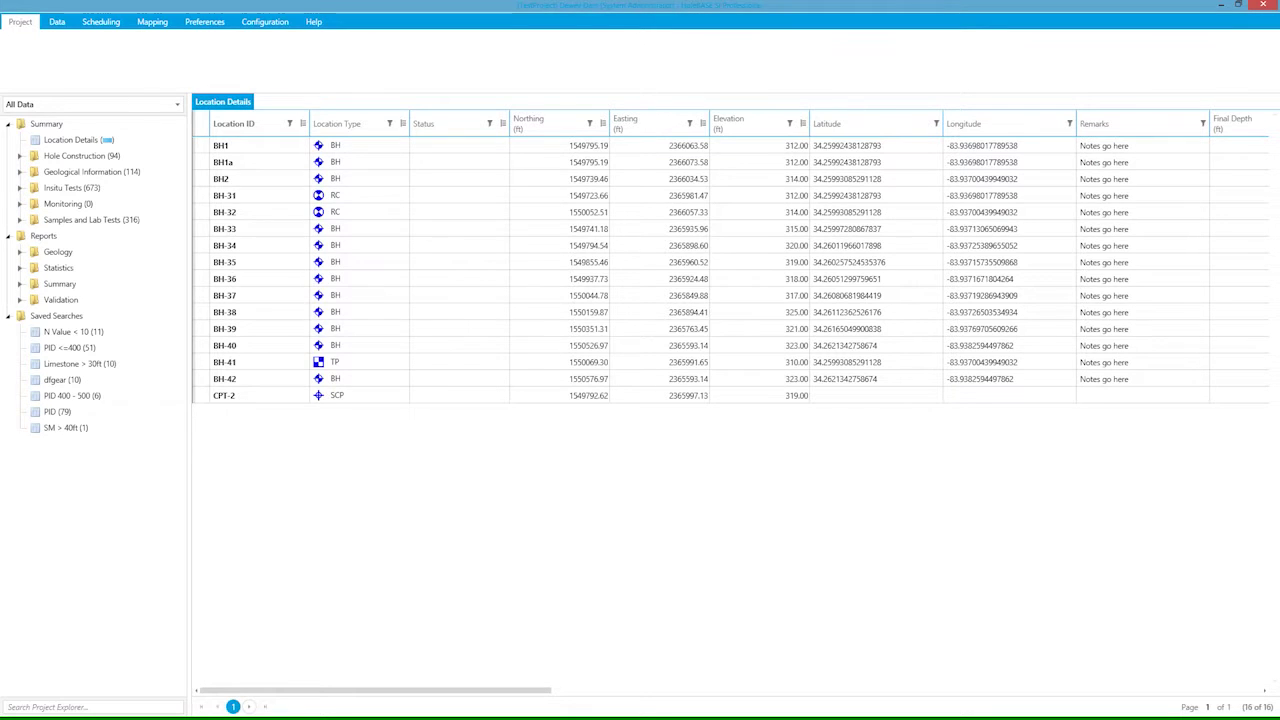
left_click(105, 23)
left_click(138, 25)
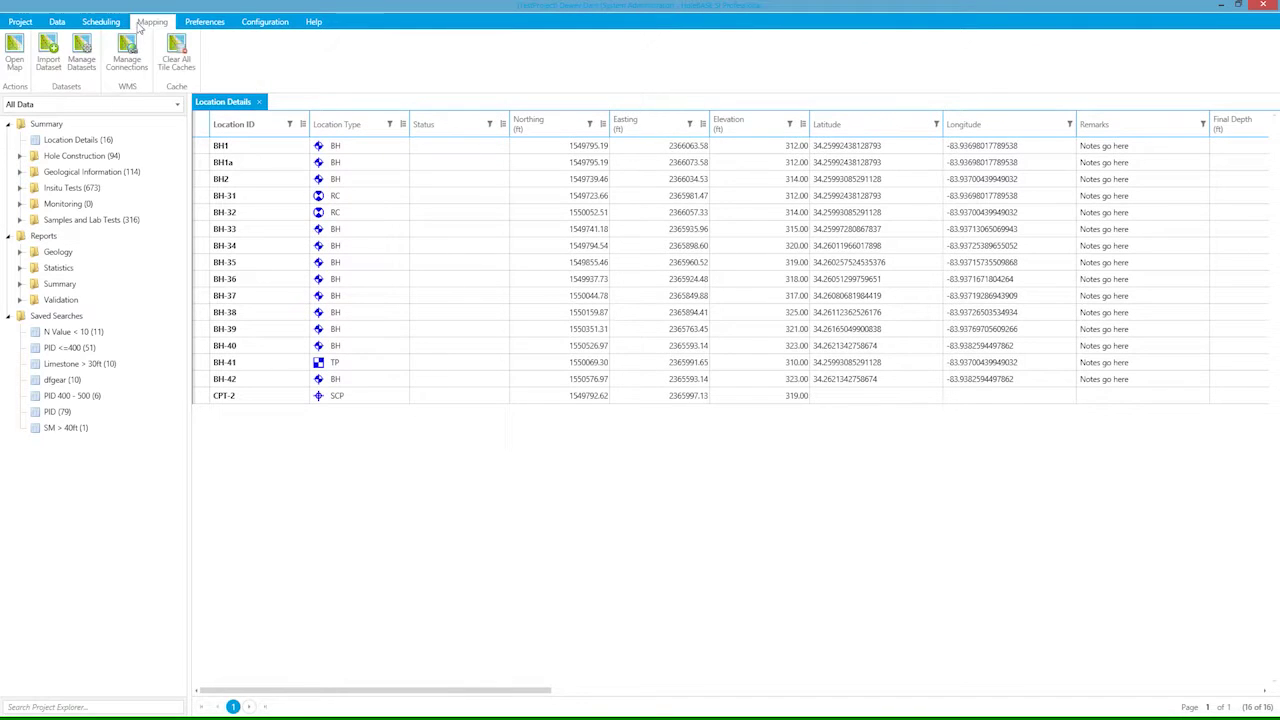
left_click(204, 22)
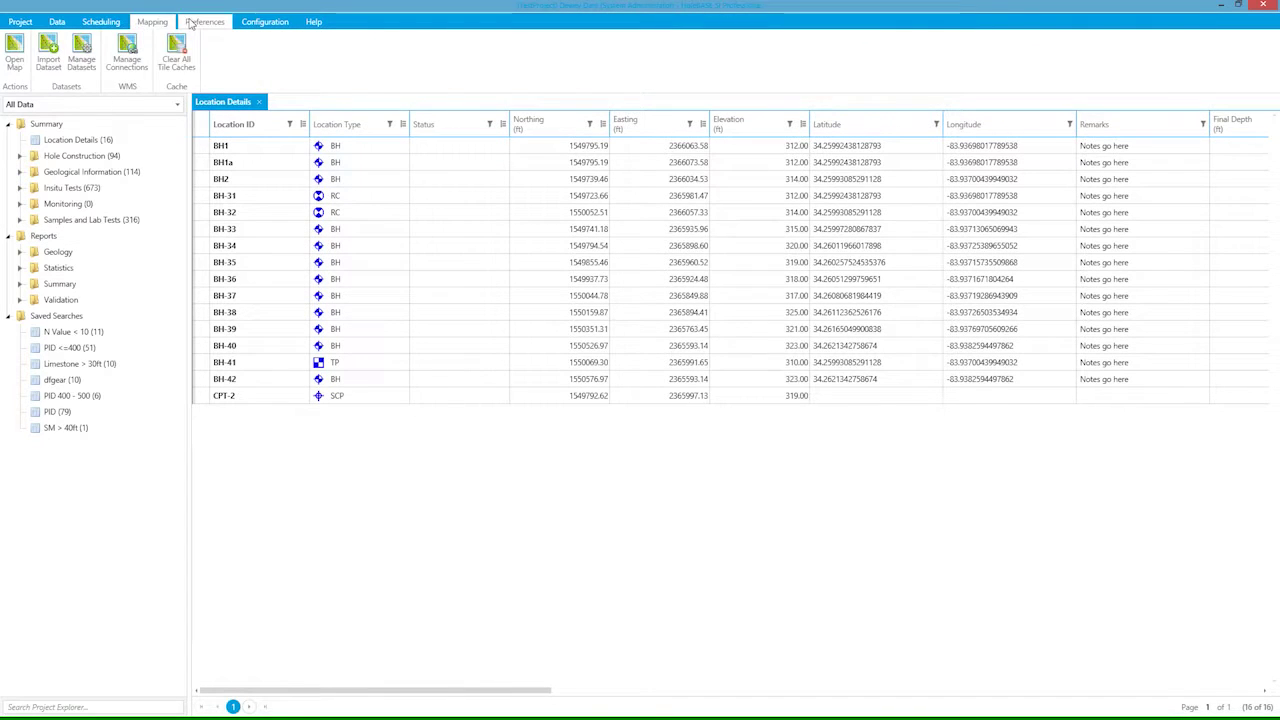
left_click(20, 22)
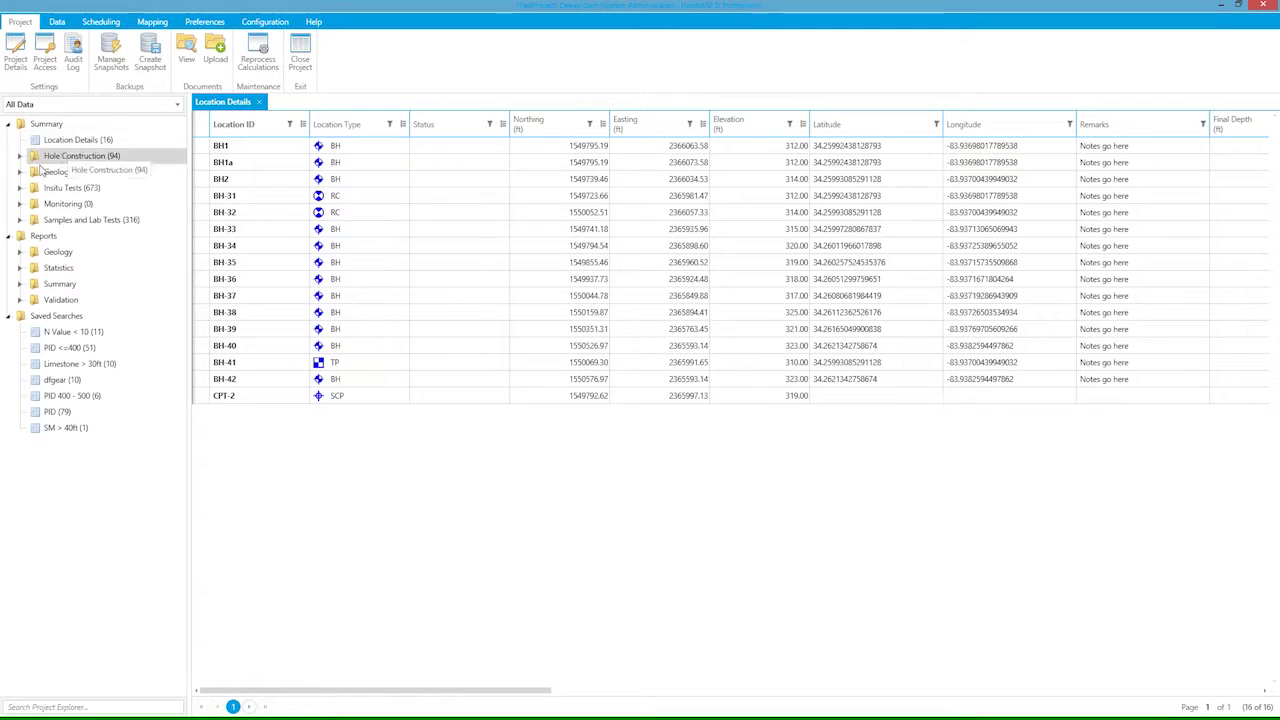
Expand the Samples and Lab Tests, Environmental, Hole Construction and Geological Information folders in the project explorer.
left_click(20, 220)
left_click(33, 268)
left_click(35, 300)
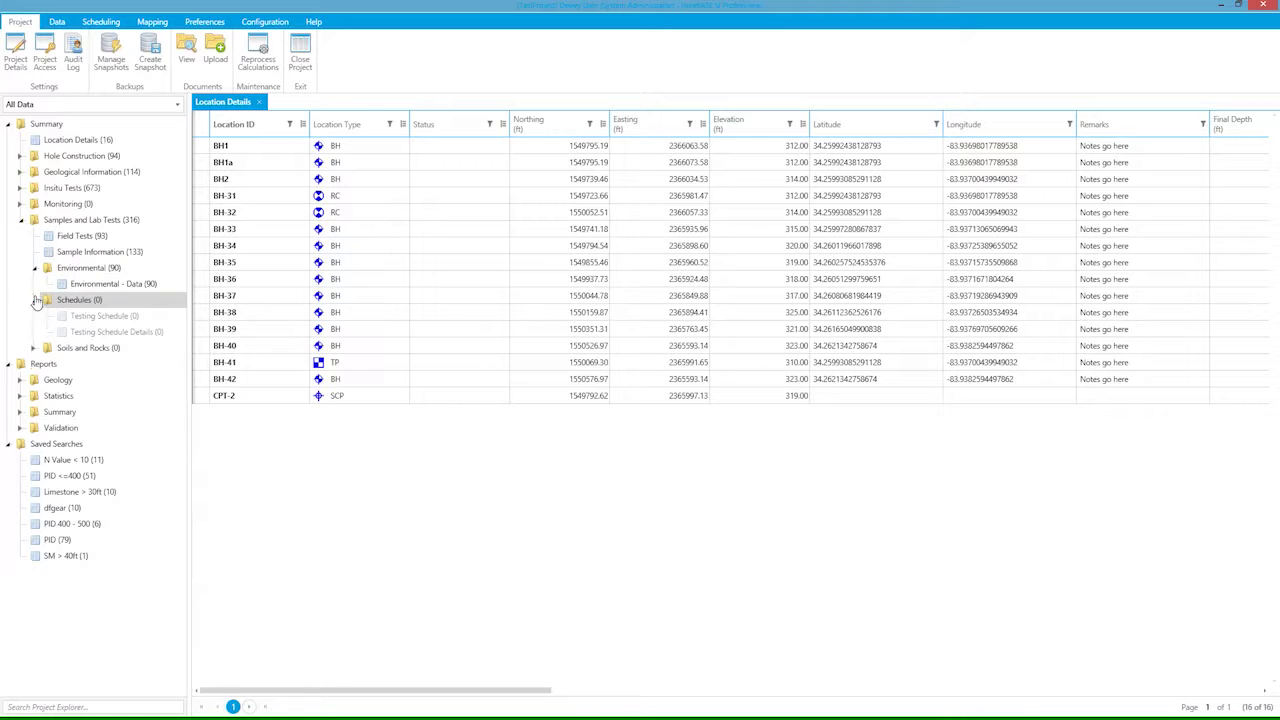
left_click(20, 156)
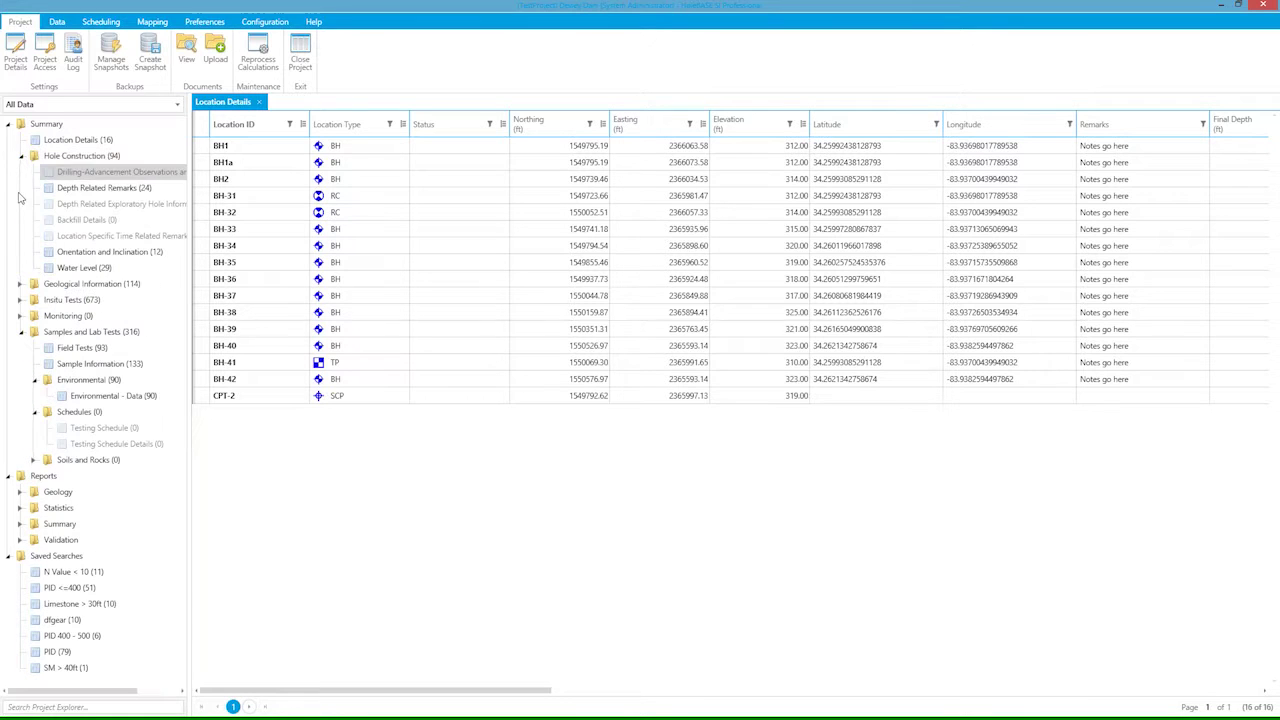
left_click(21, 284)
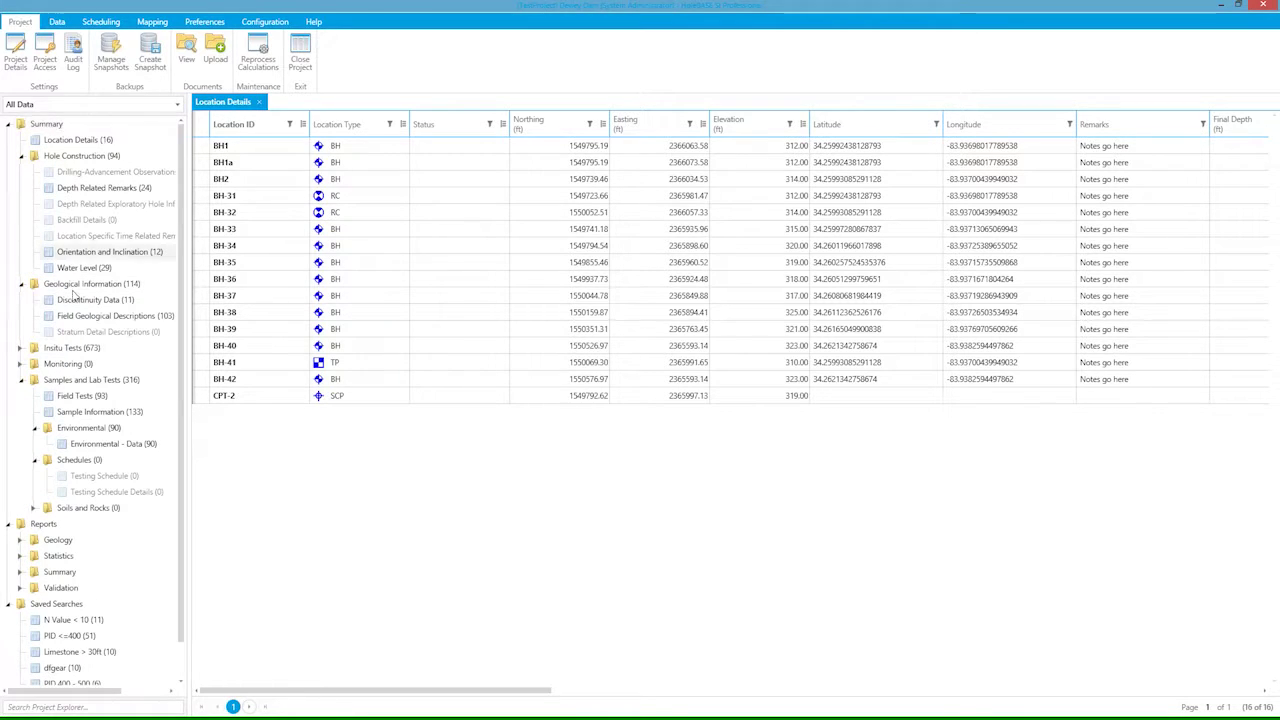
Restrict the project explorer to the South Zone location group, and set it back to All Data.
left_click(83, 105)
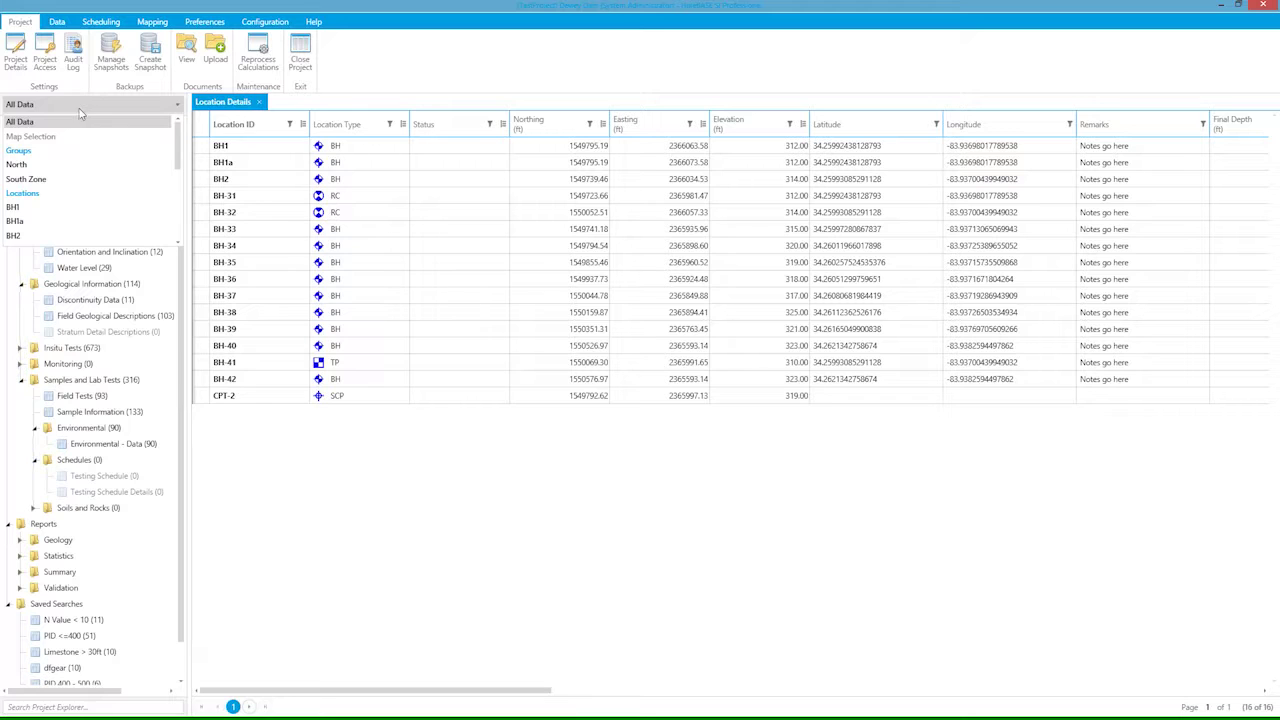
left_click(36, 179)
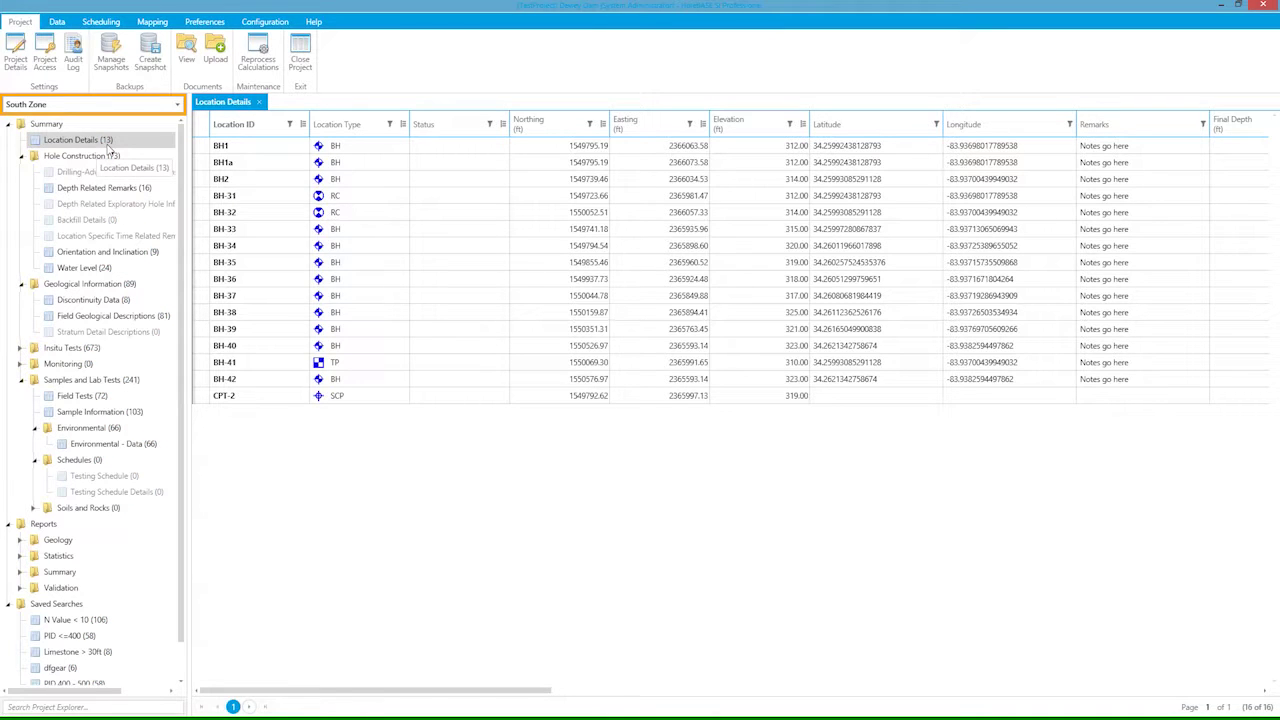
left_click(110, 106)
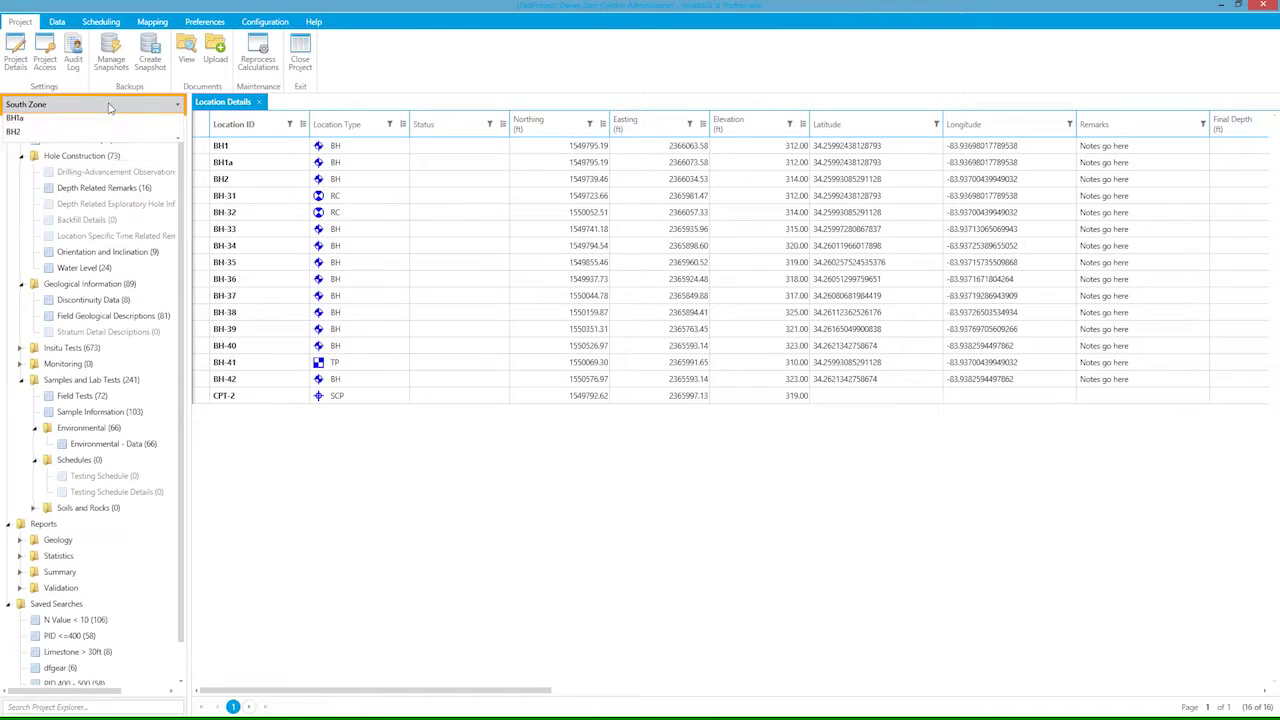
left_click(22, 122)
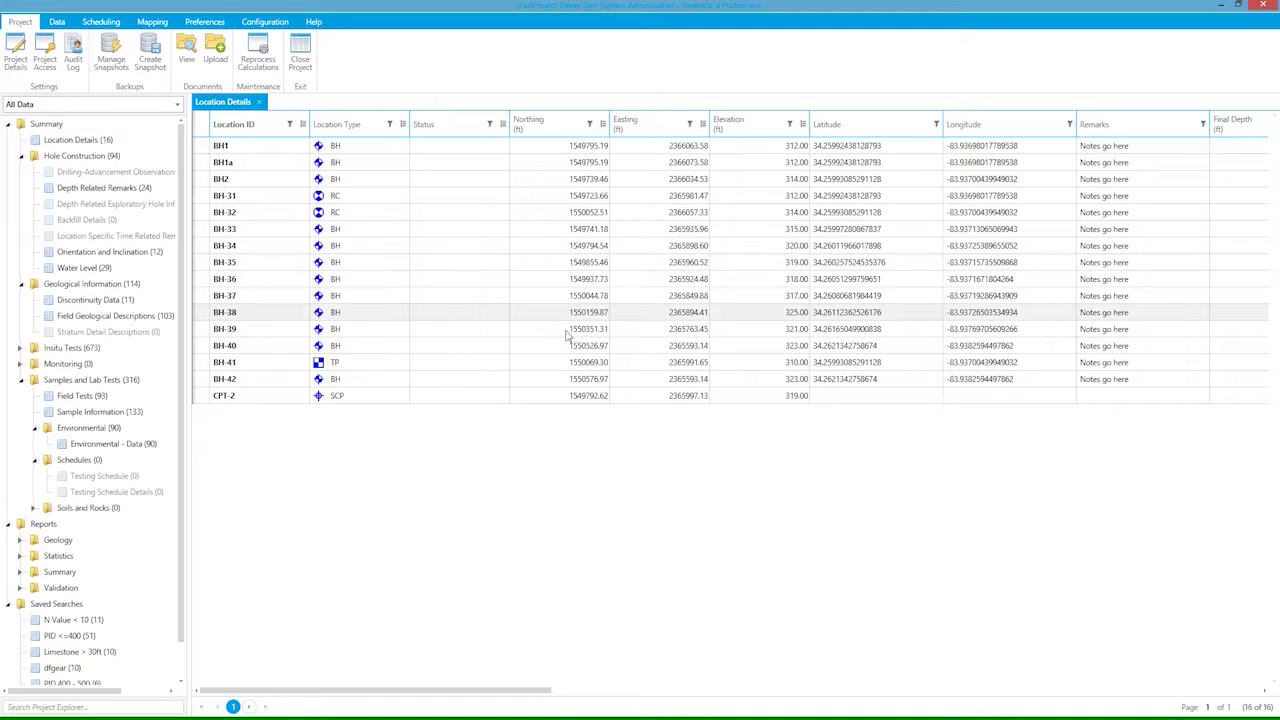
Open the Field Geological Descriptions table and sort it by Geology Code.
left_click(78, 316)
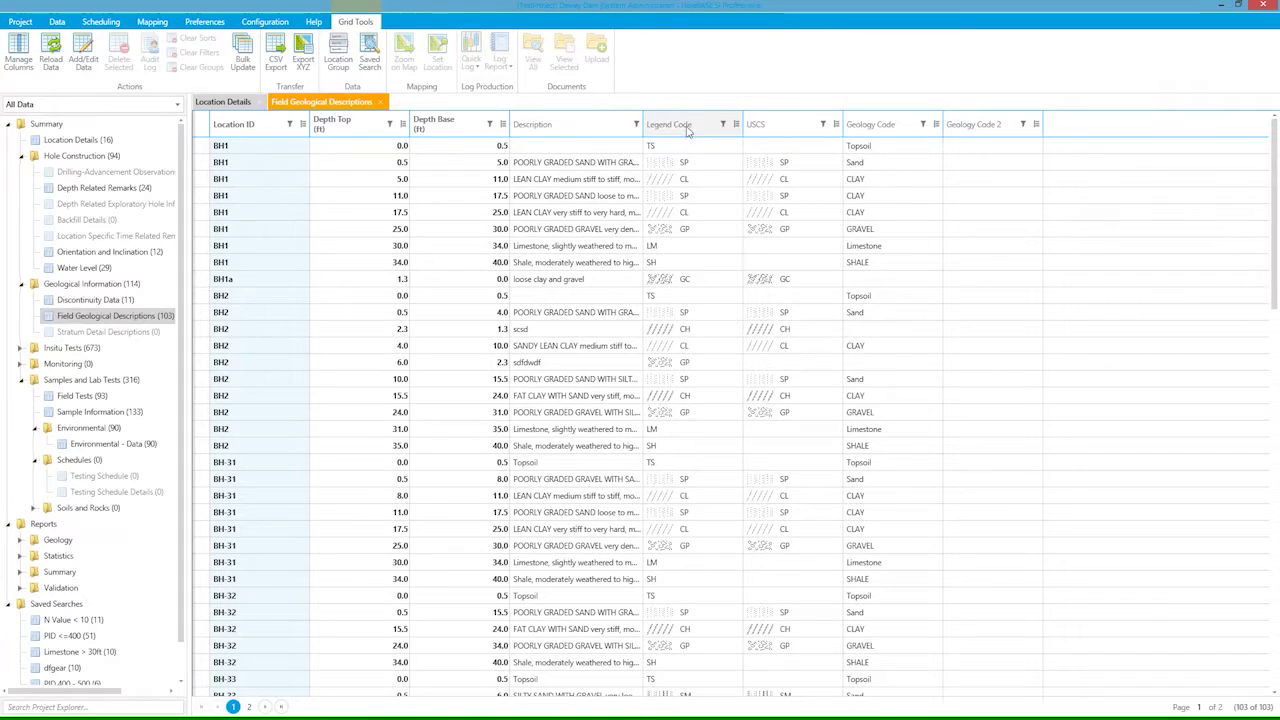
left_click(880, 126)
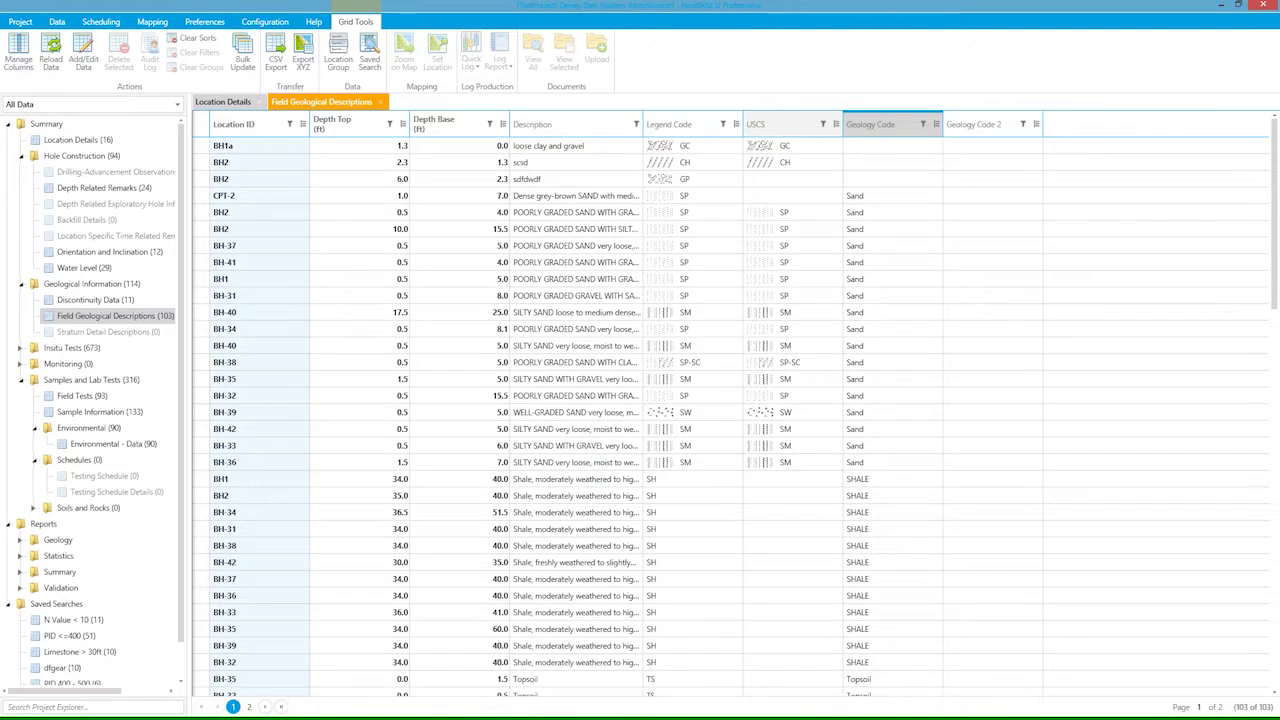
Group the field geological descriptions by USCS in reversed order, and remove the grouping.
left_click(836, 125)
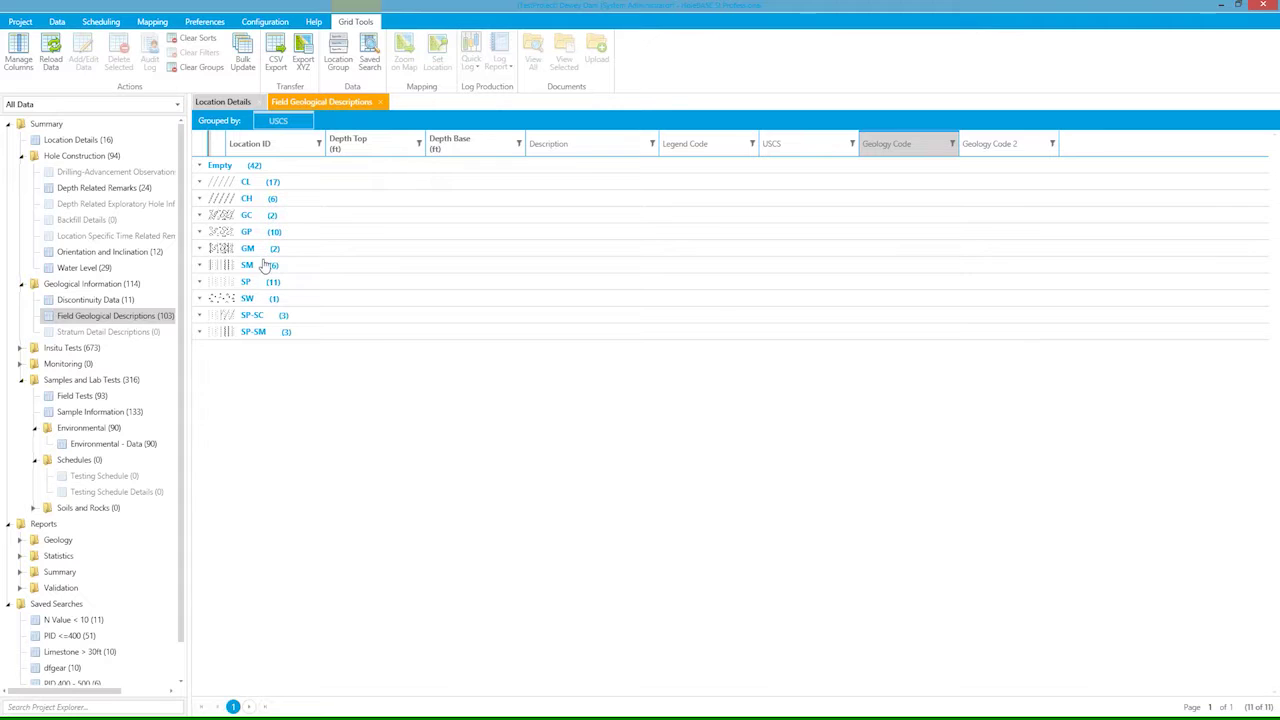
left_click(309, 126)
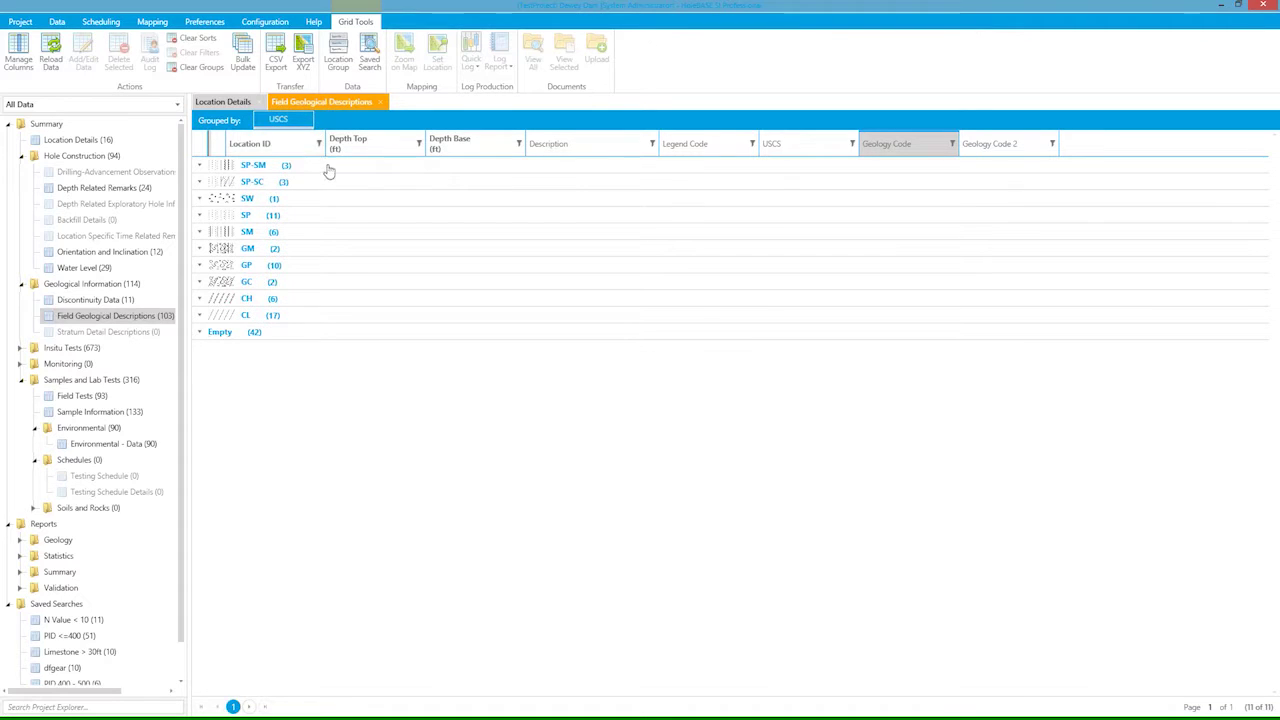
left_click(307, 120)
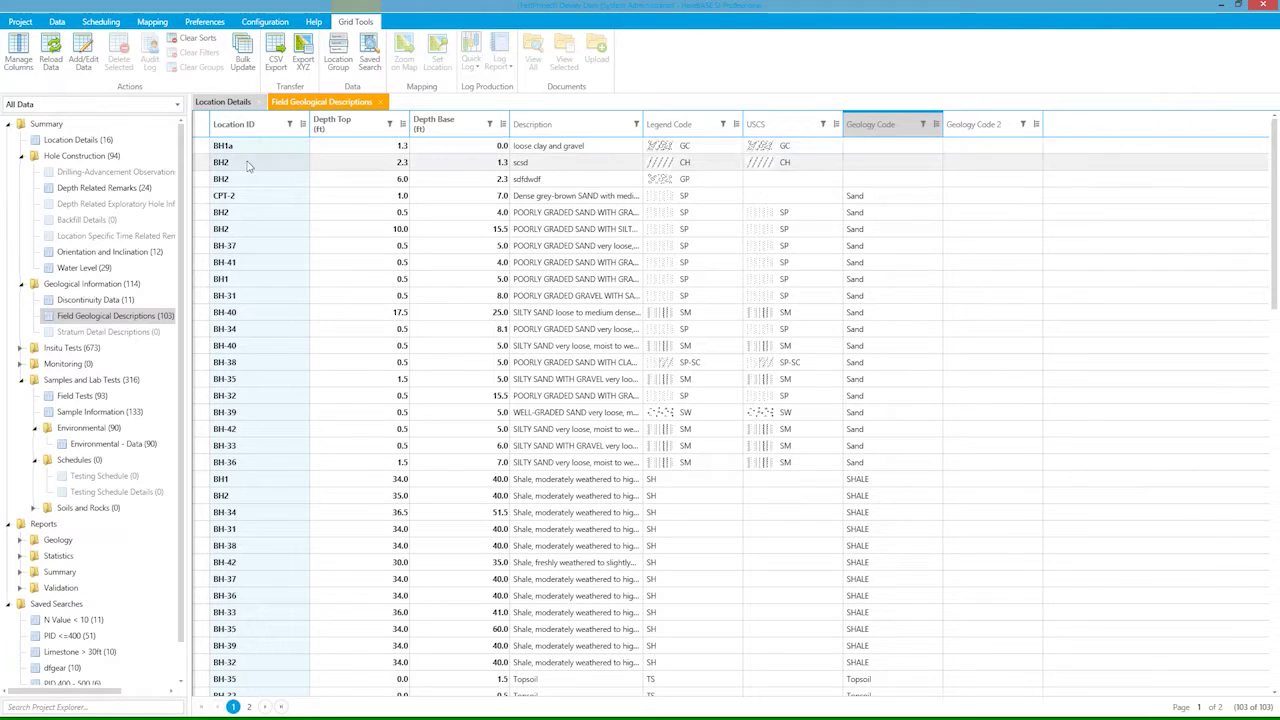
Open the Sample Information table from the Samples and Lab Tests folder.
double_click(86, 381)
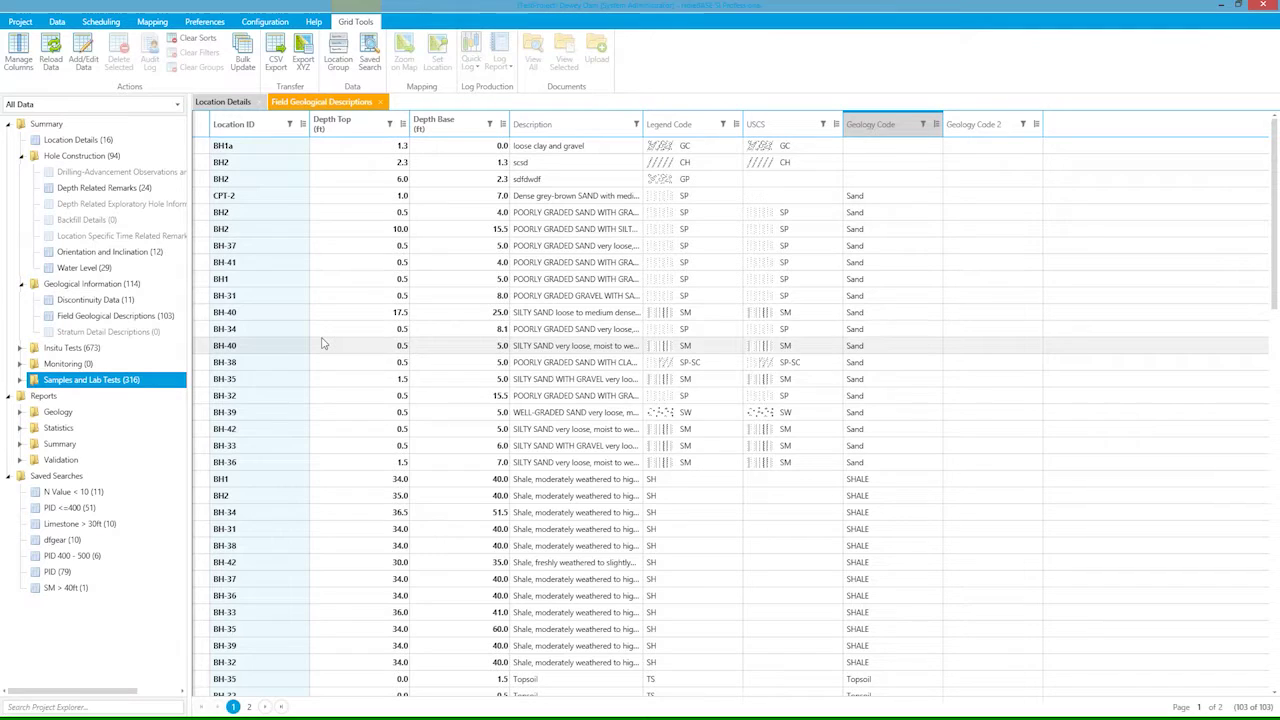
left_click(21, 381)
left_click(104, 412)
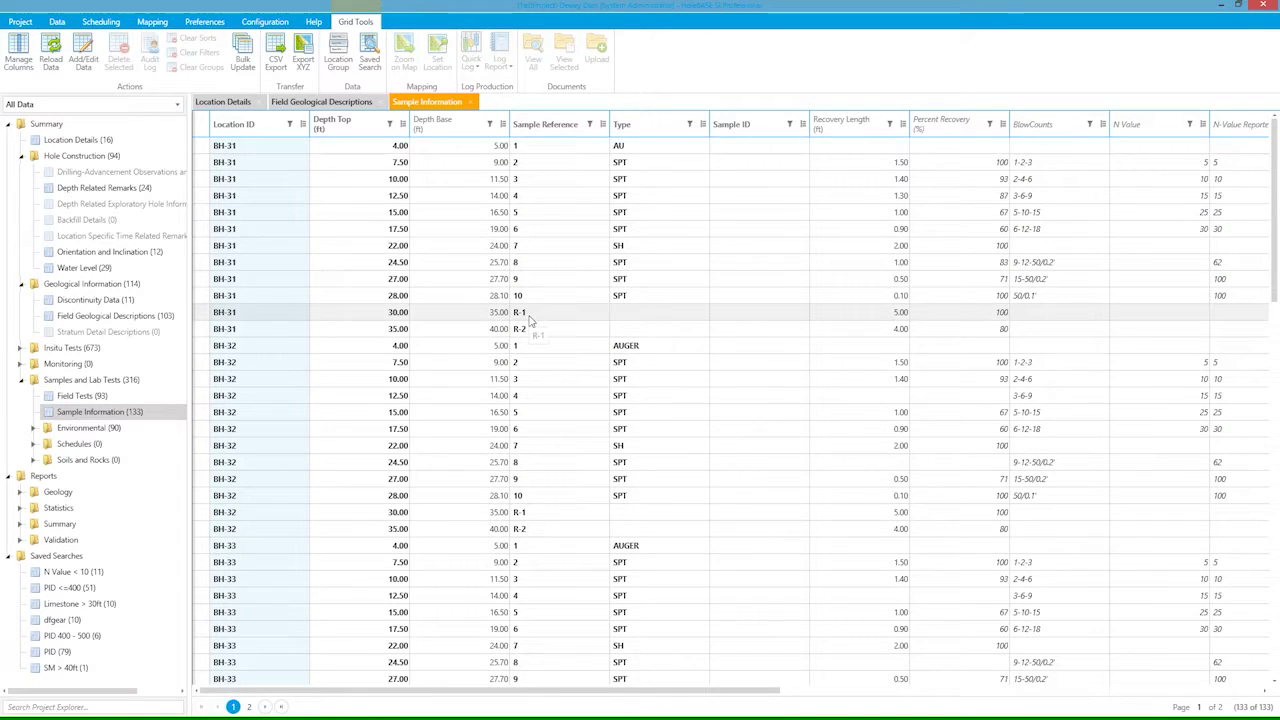
Generate a Quick Log for borehole BH-31 from one of its sample records and fit the whole page in view.
left_click(227, 262)
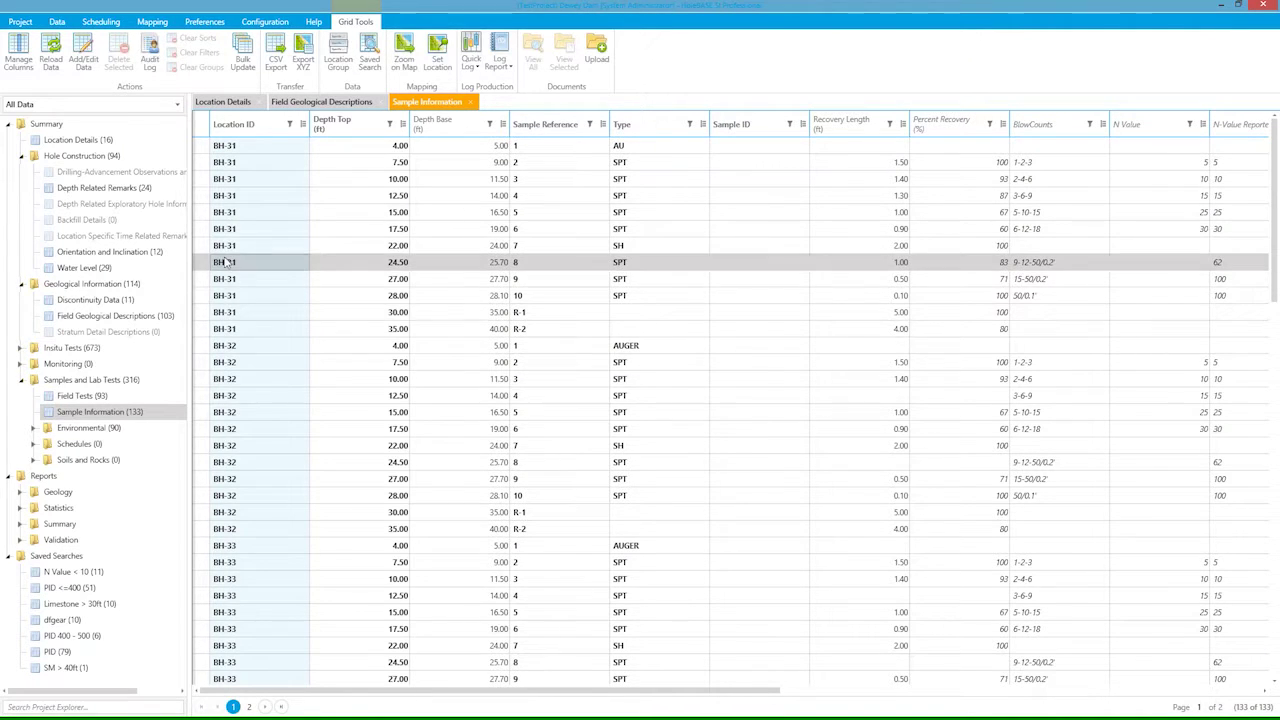
left_click(237, 330)
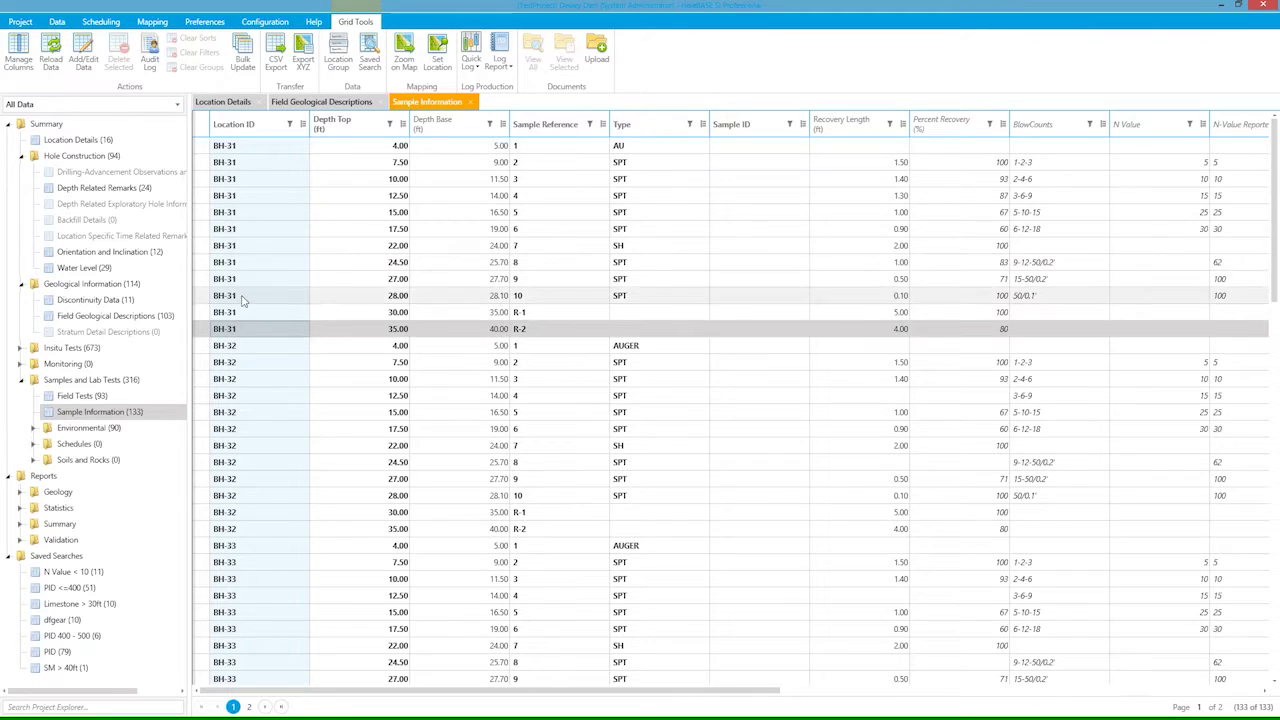
right_click(233, 237)
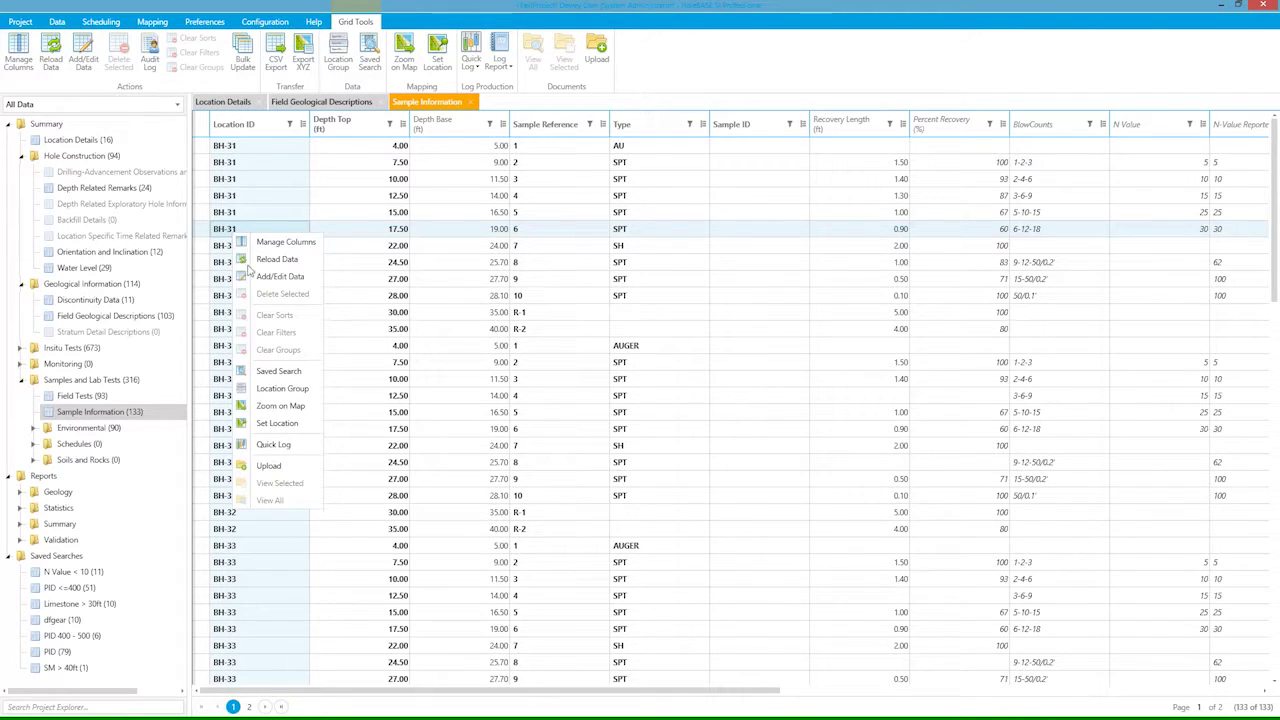
left_click(268, 444)
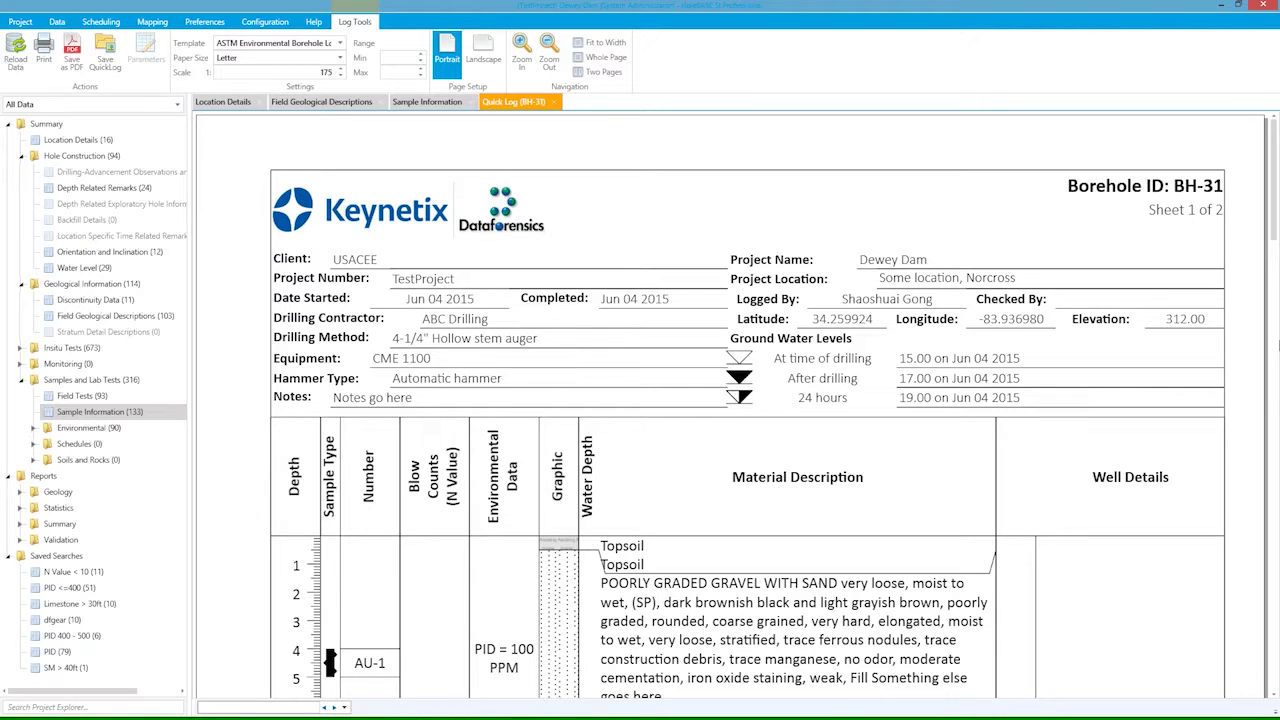
left_click(605, 57)
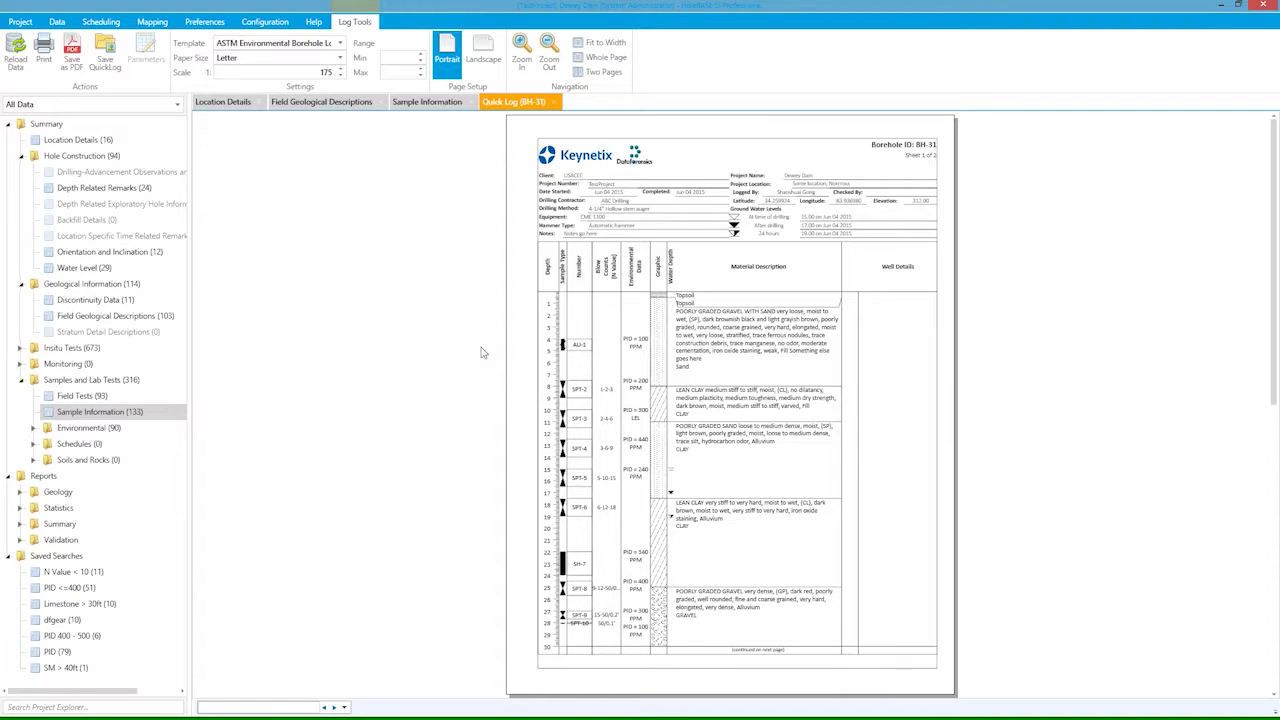
Change the BH-31 log template to ASTM Standard Borehole Plot and set the scale to 1:100.
left_click(305, 45)
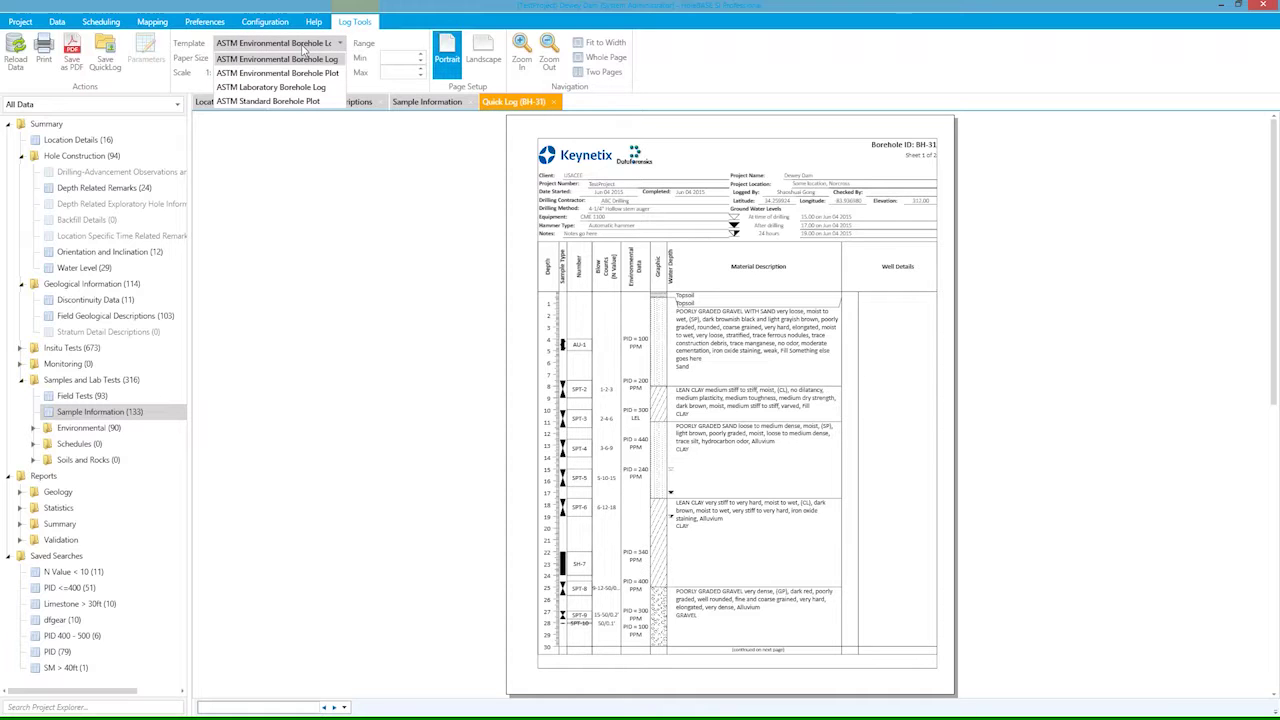
left_click(275, 107)
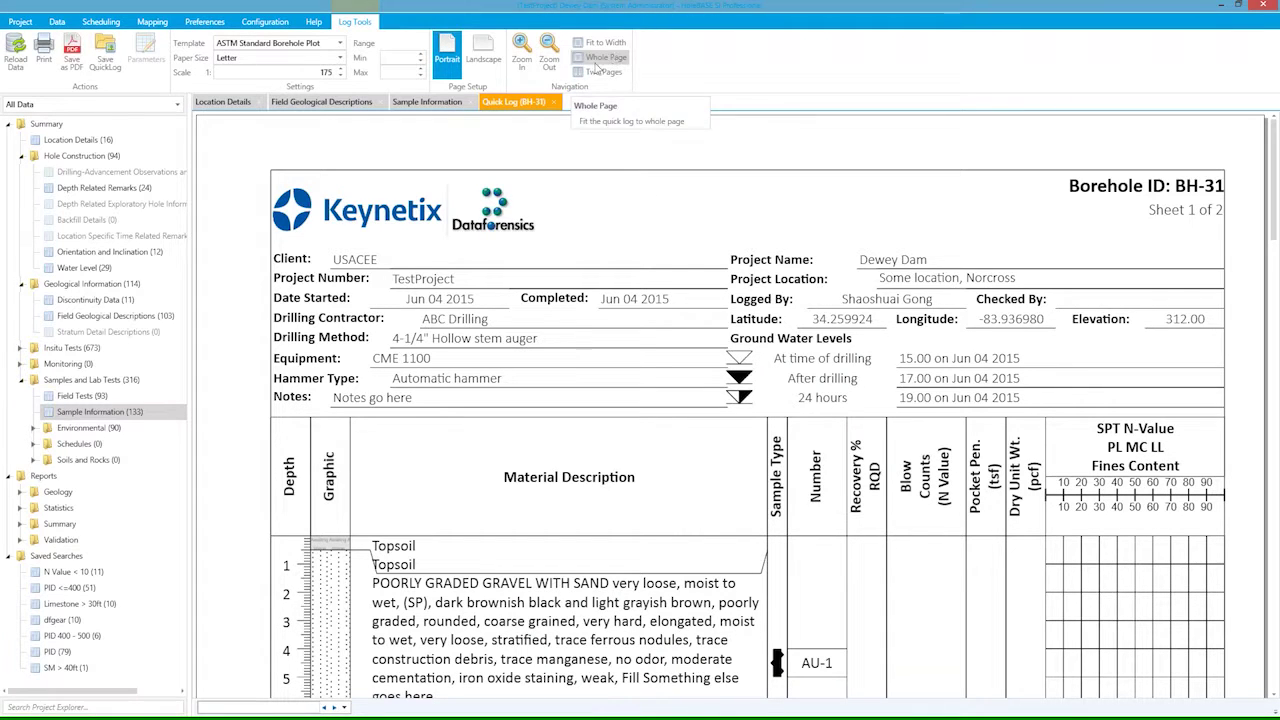
left_click(325, 73)
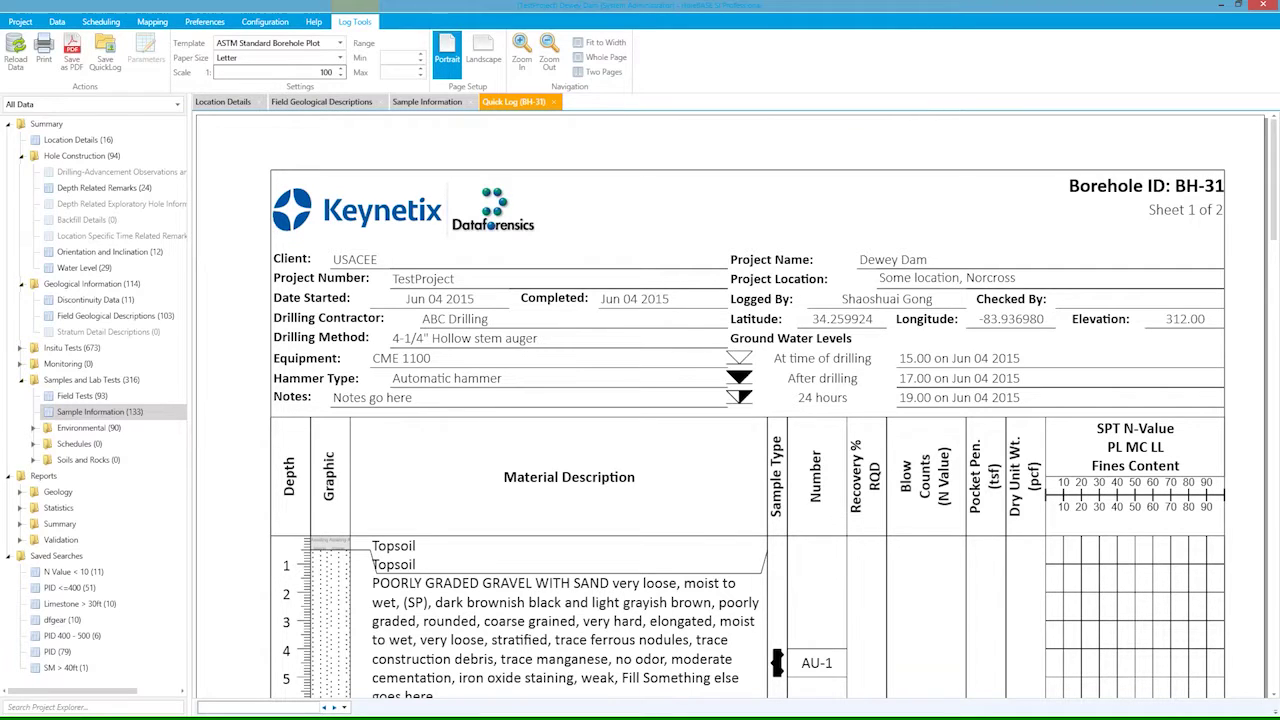
key("Return")
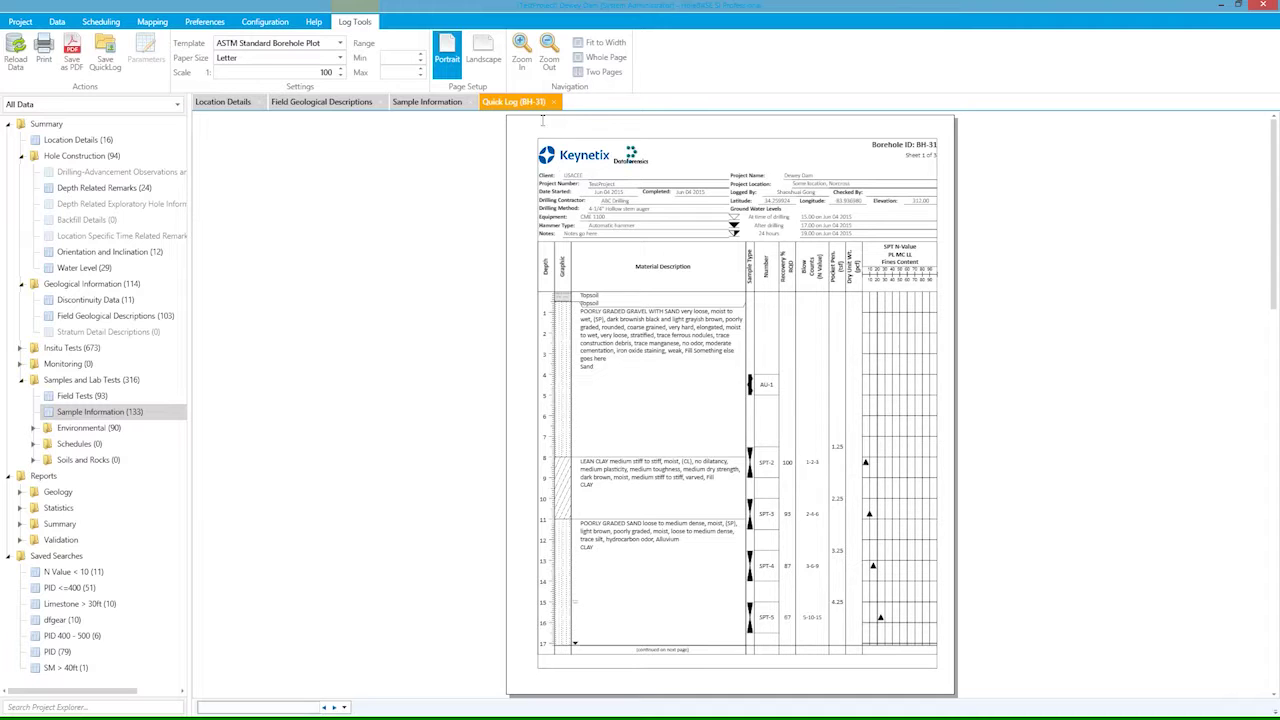
Dock the BH-31 Quick Log beside the data tables, and close it.
left_click_drag(530, 108, 750, 414)
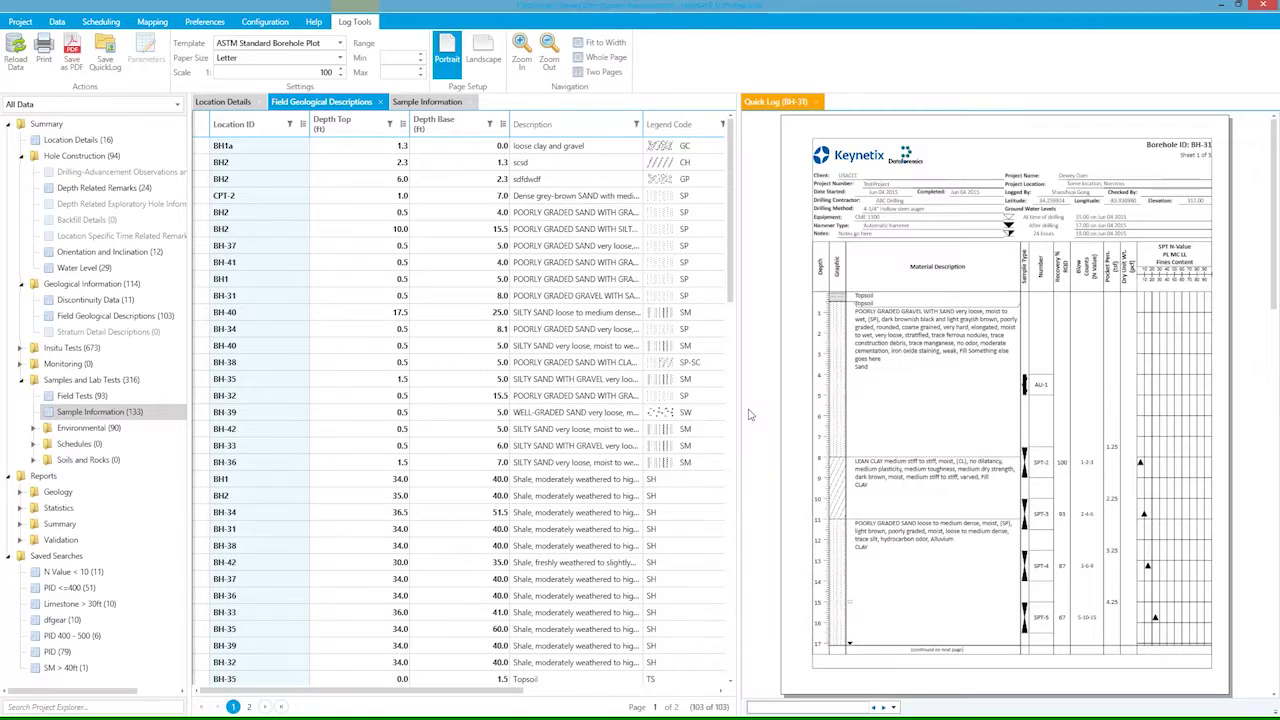
left_click(816, 104)
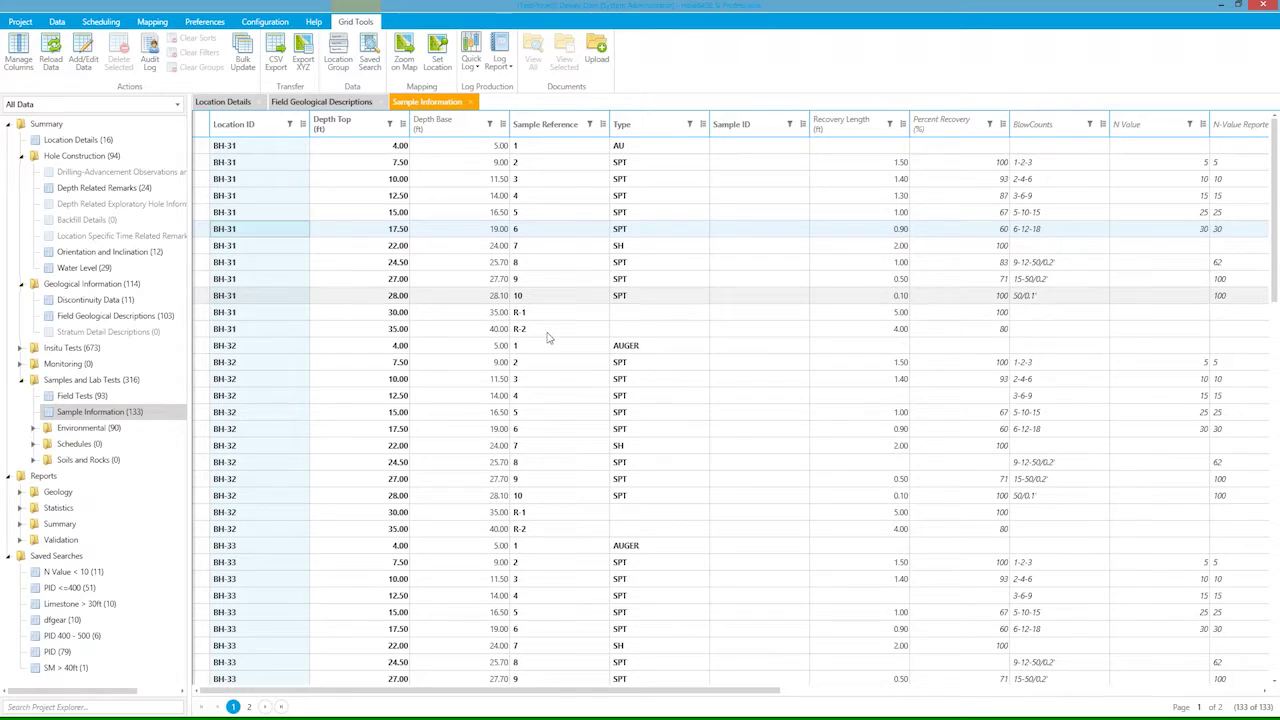
Open the Environmental - Data table from the Environmental folder and group its records by PID Concentrations.
double_click(65, 430)
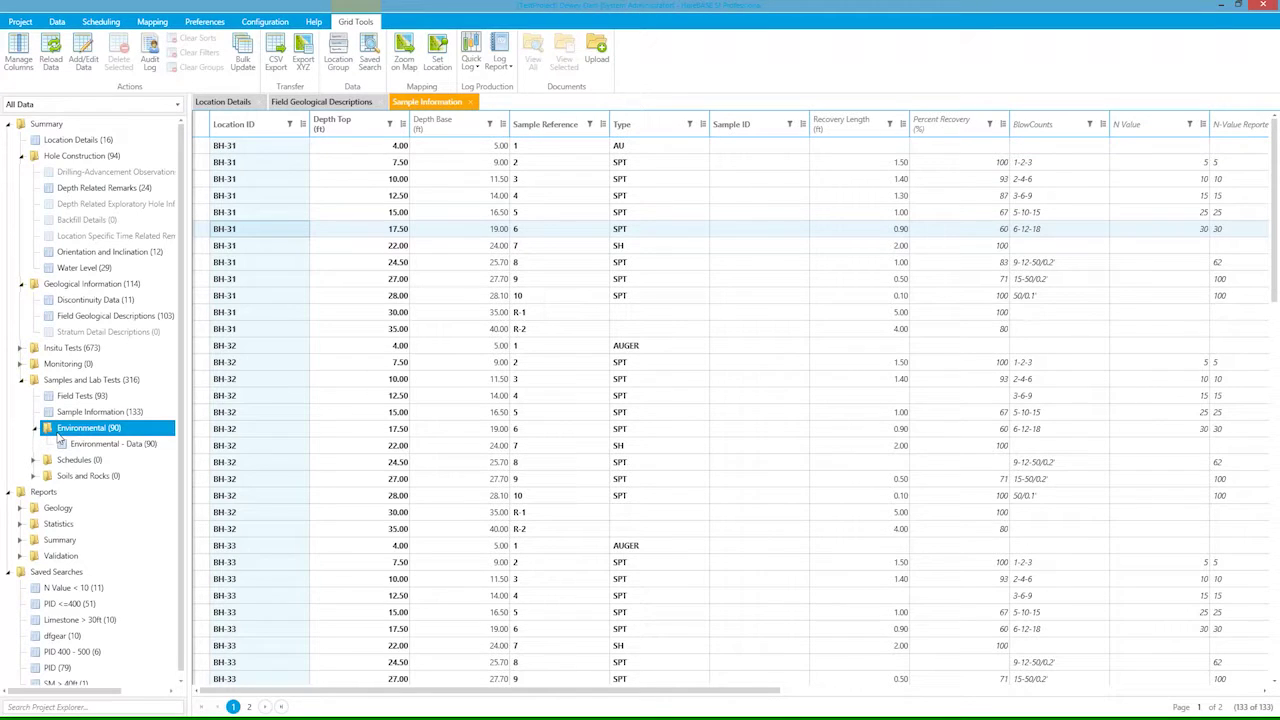
left_click(82, 446)
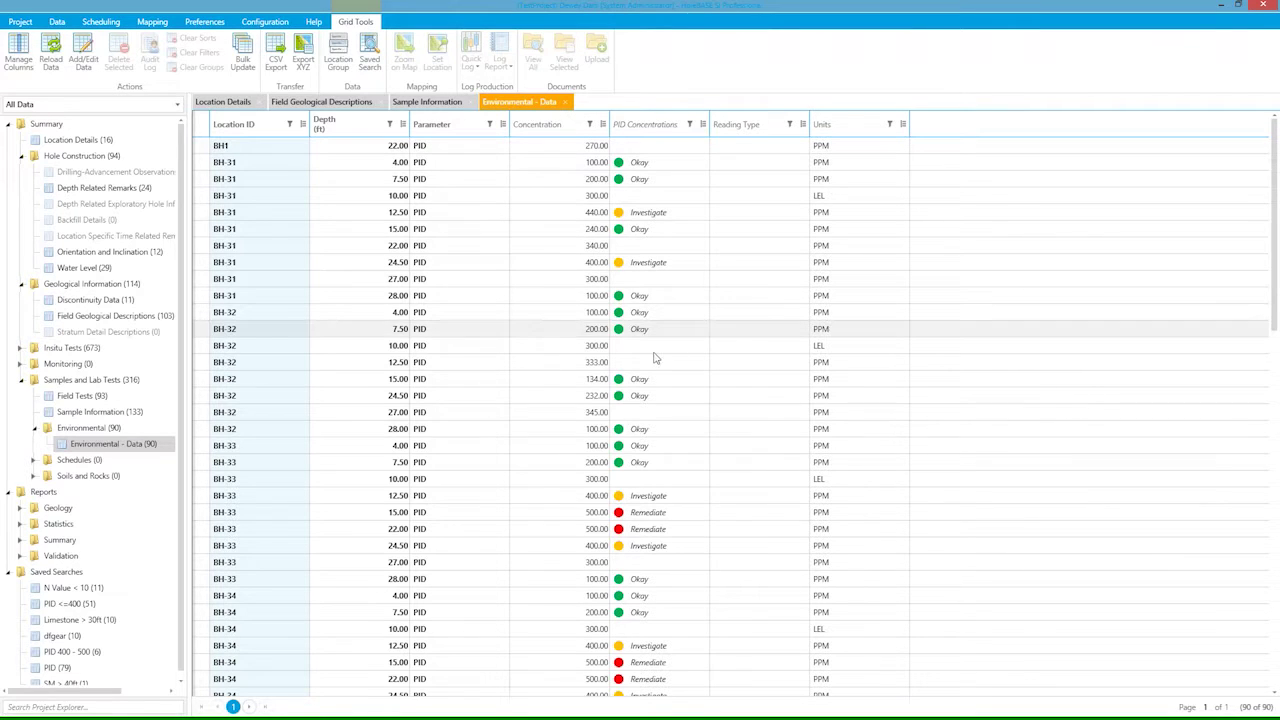
left_click(703, 125)
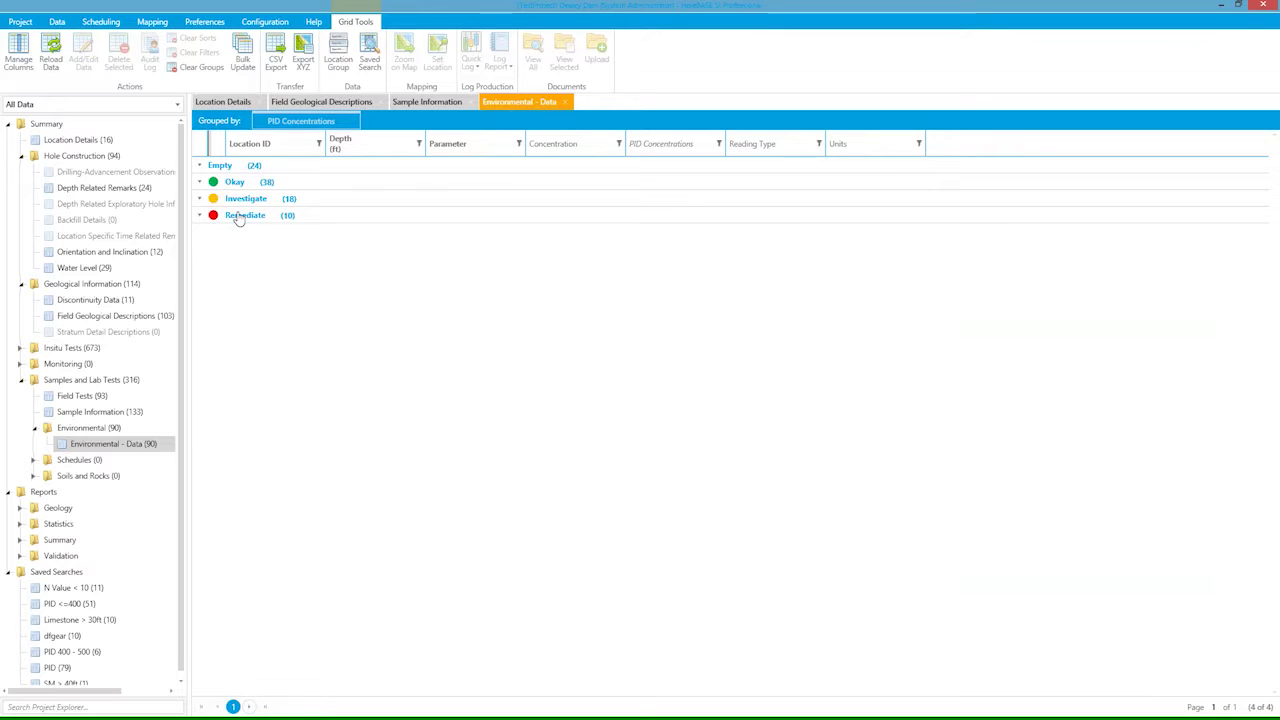
Open the Remediate group of PID concentrations as its own table.
mouse_move(237, 218)
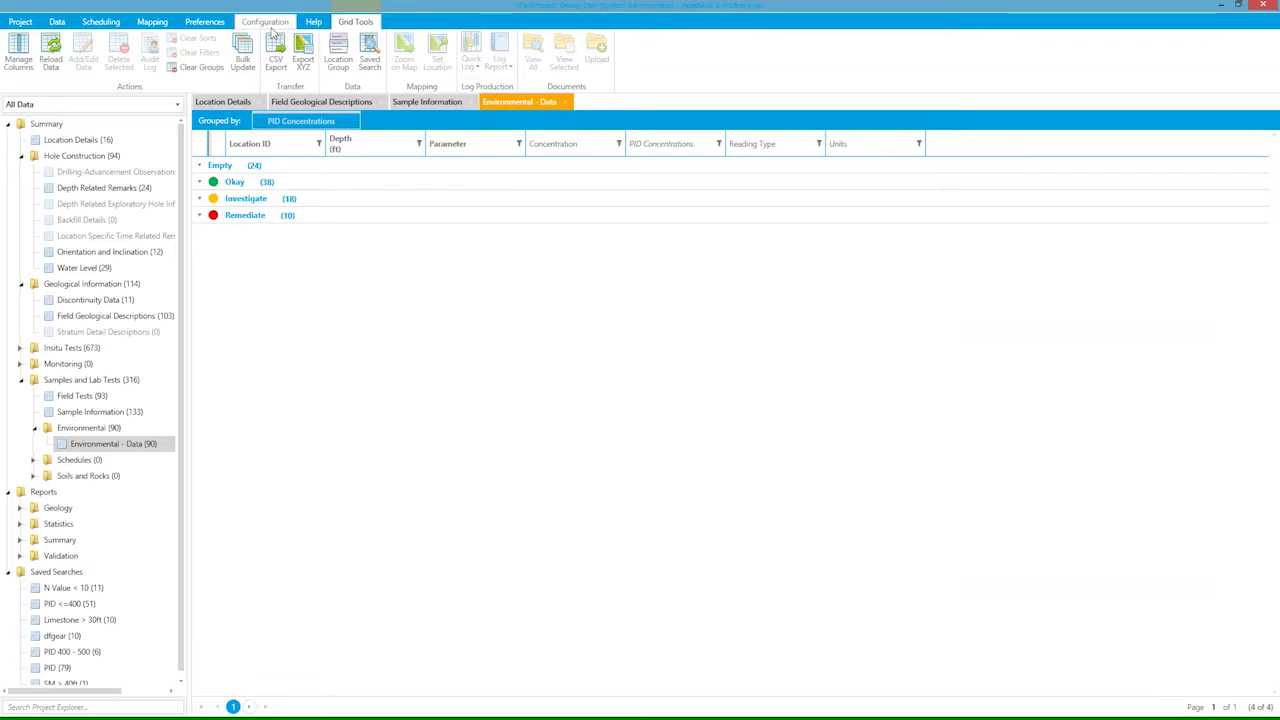
left_click(268, 23)
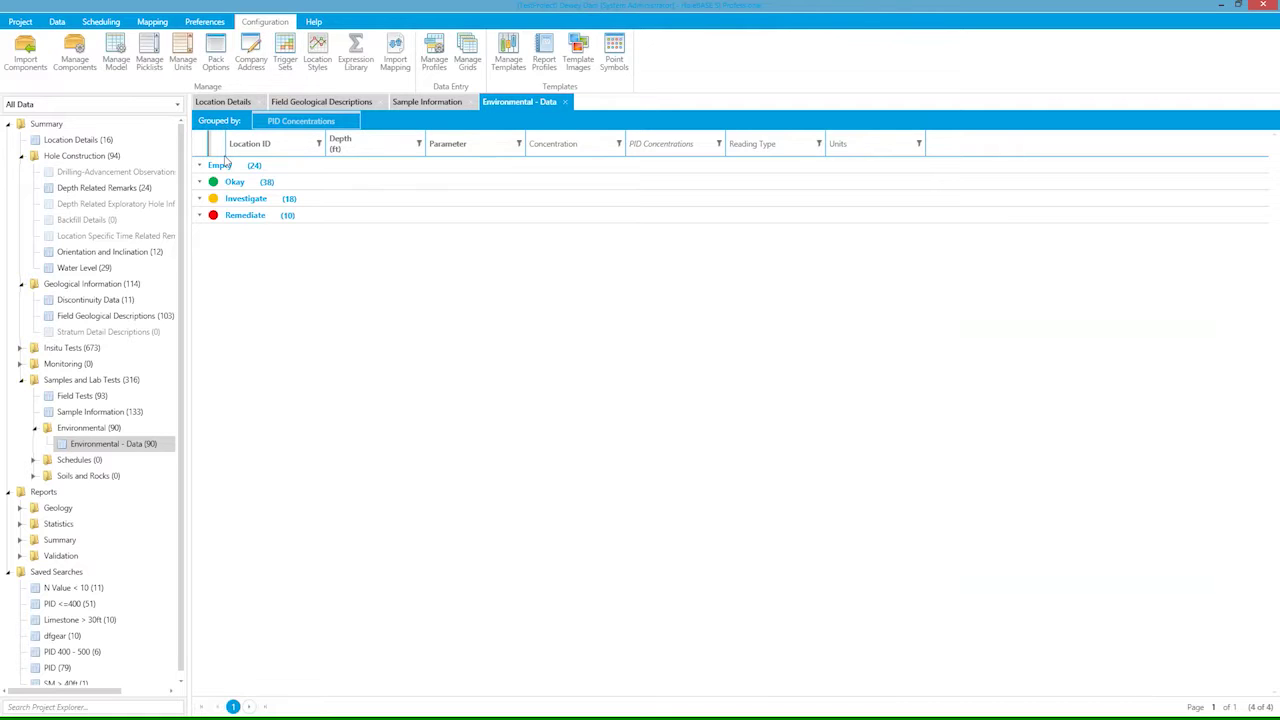
double_click(242, 216)
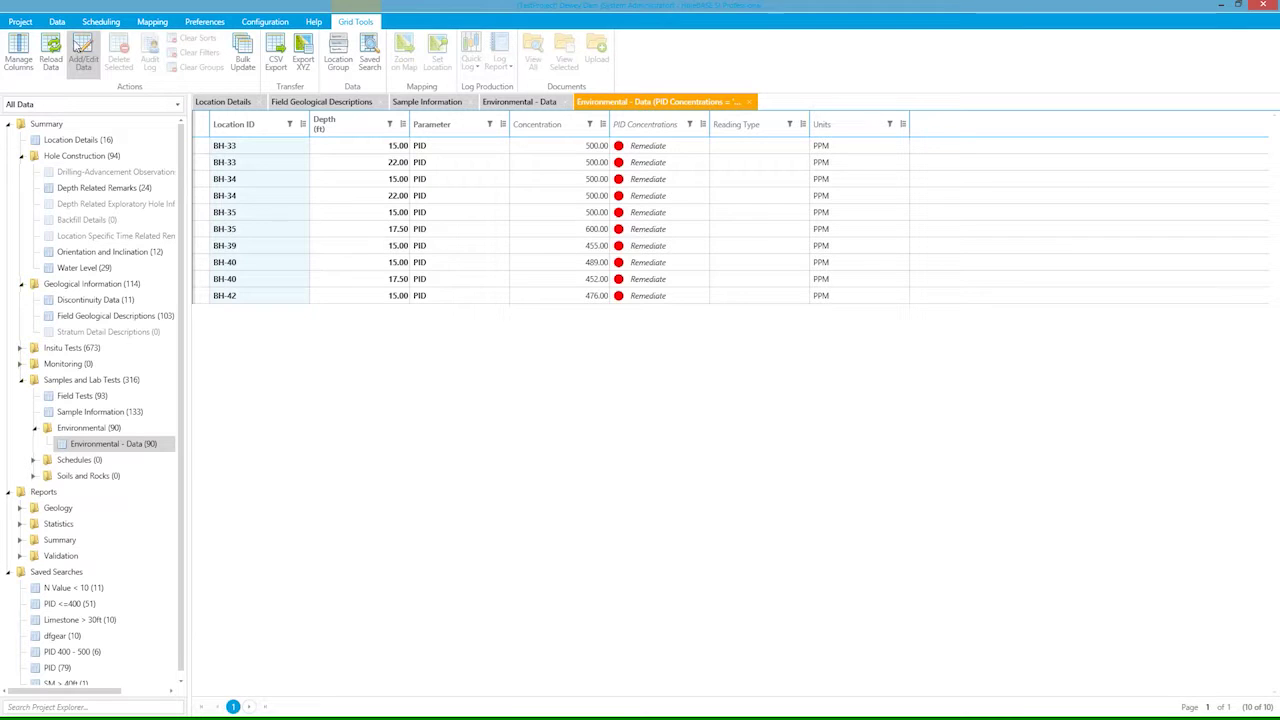
Check which file formats are available for data import, and close the import without adding files.
left_click(52, 48)
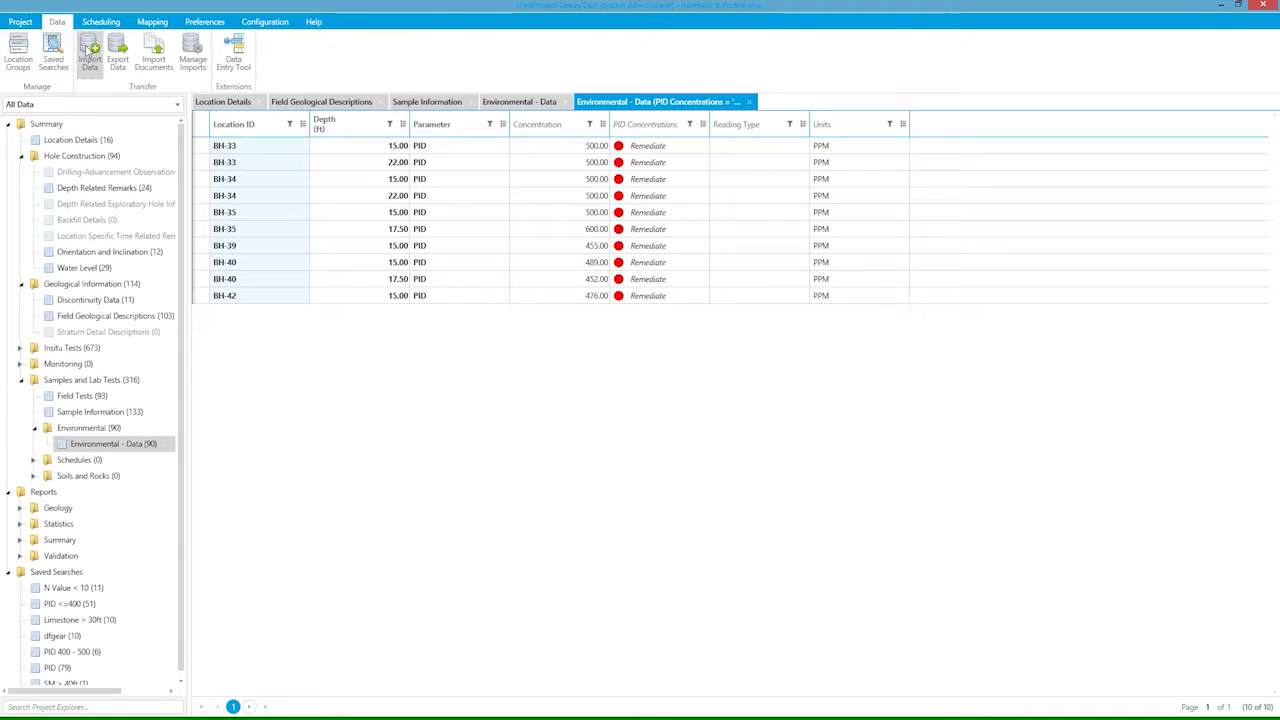
left_click(90, 52)
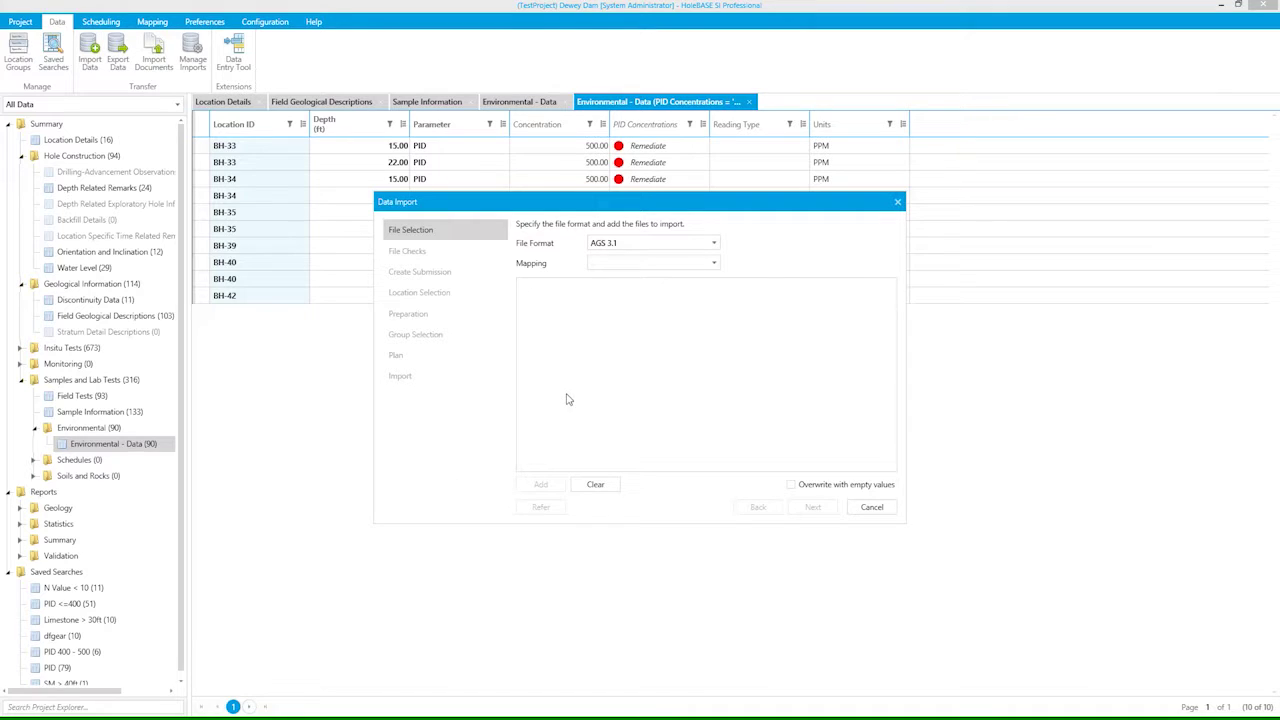
left_click(620, 243)
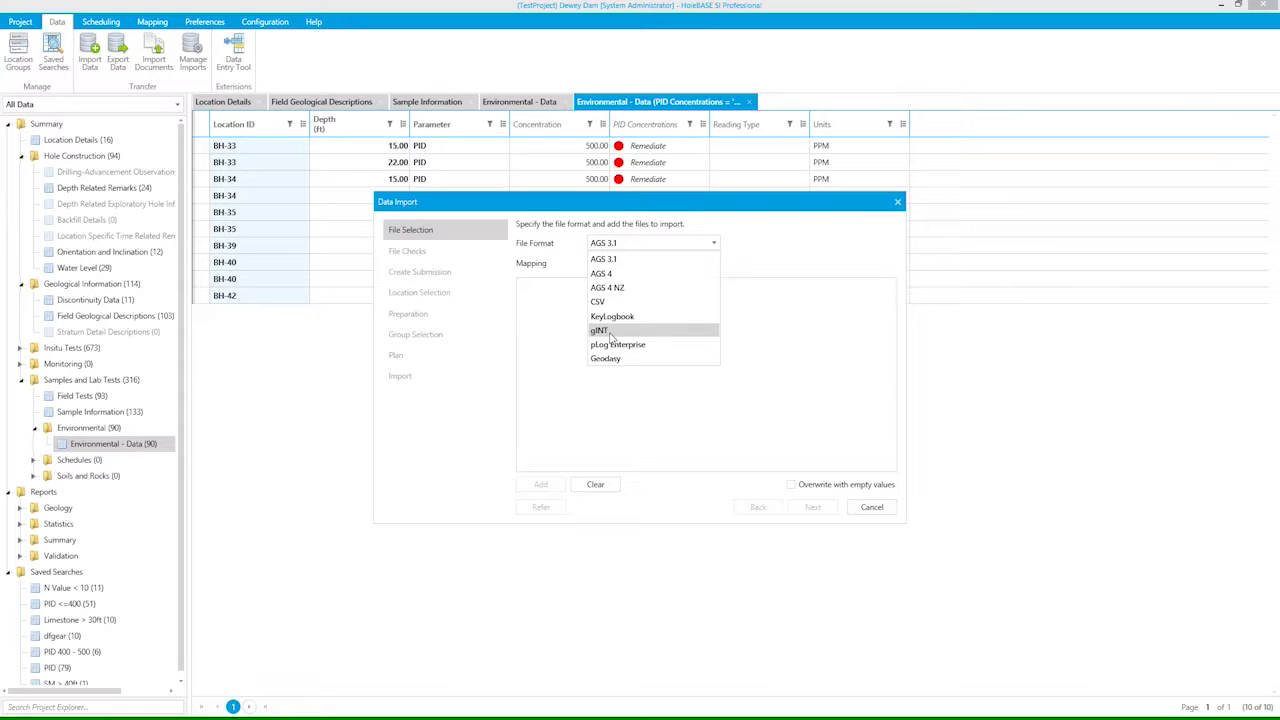
left_click(881, 510)
left_click(873, 508)
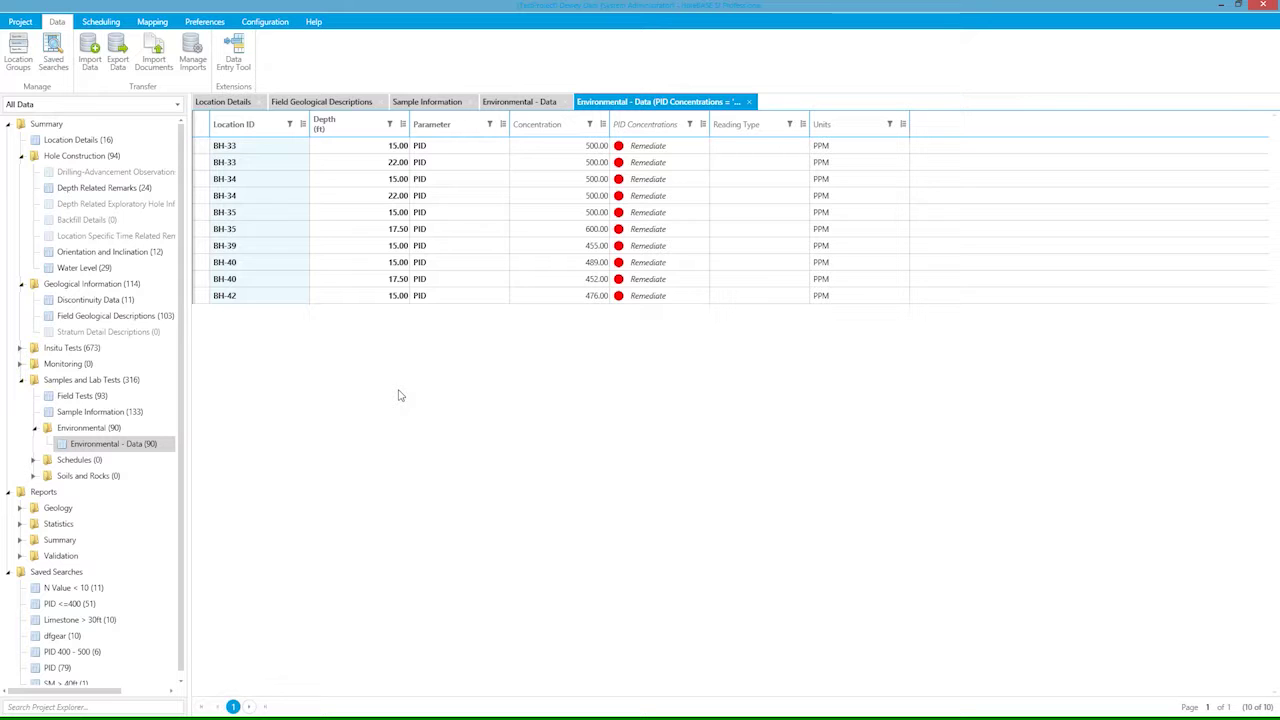
Look at the XYZ and CSV export options for the Field Geological Descriptions table without exporting anything.
left_click(338, 102)
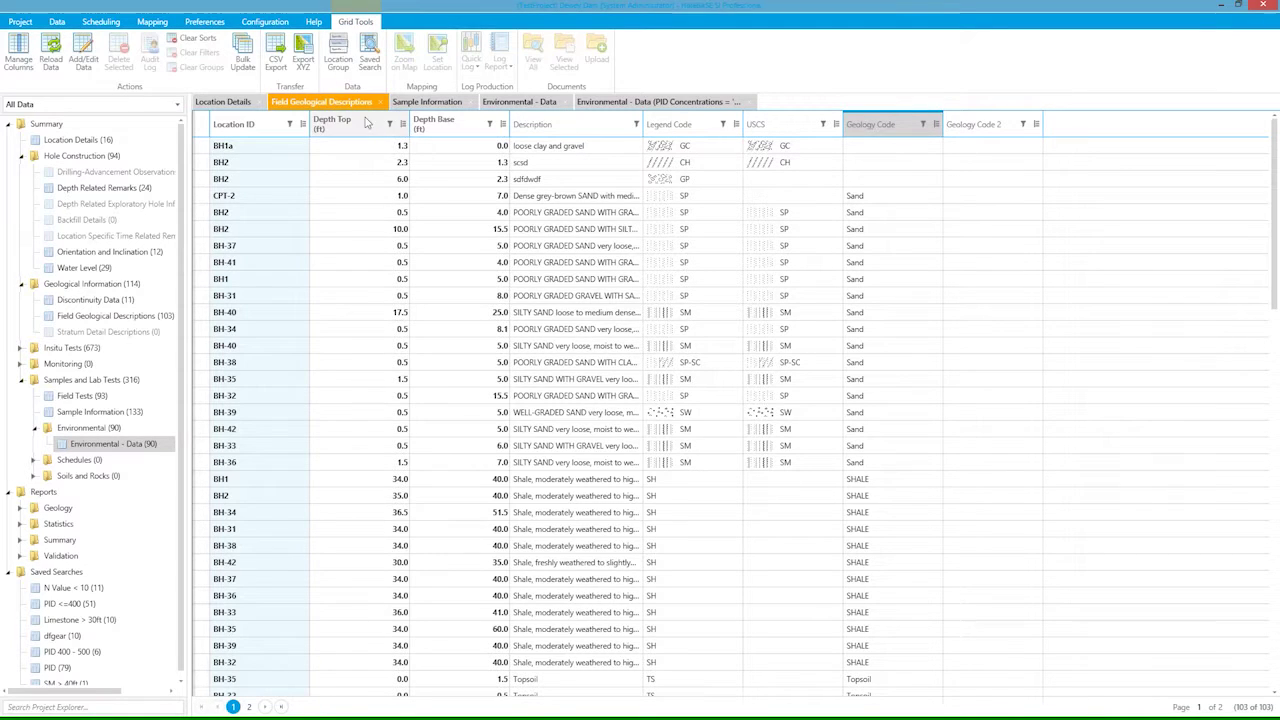
left_click(303, 62)
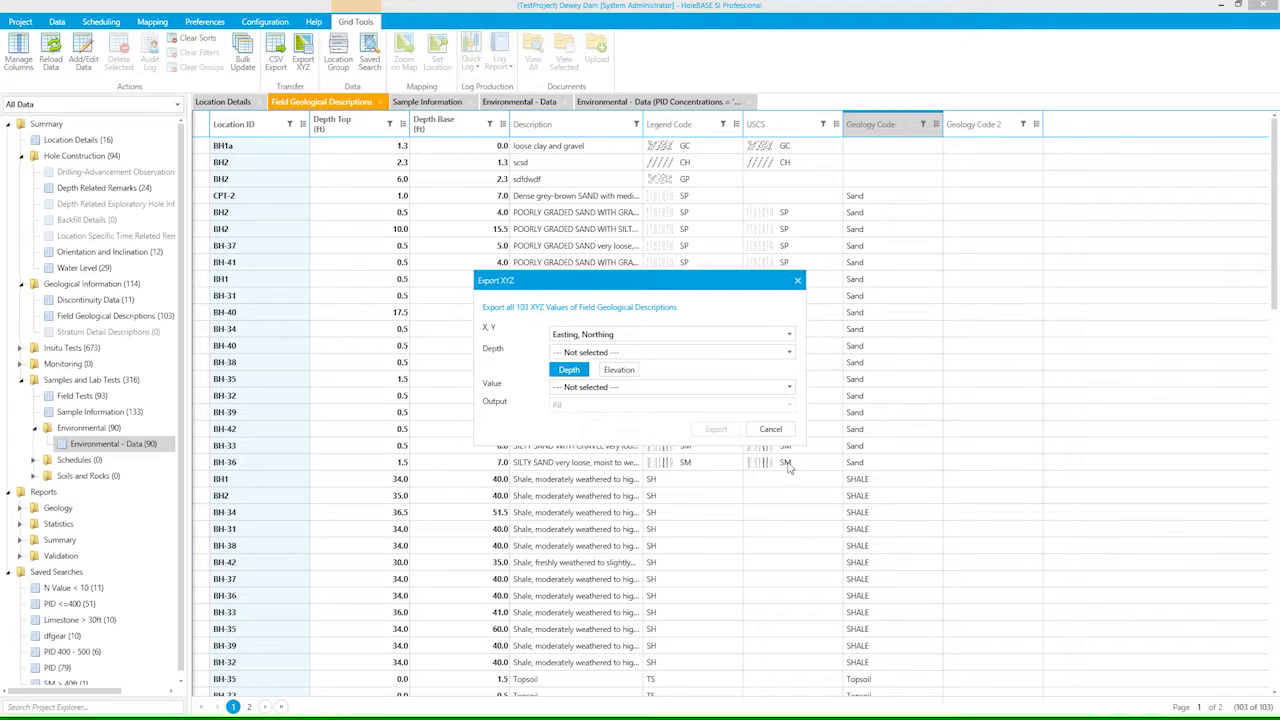
left_click(771, 431)
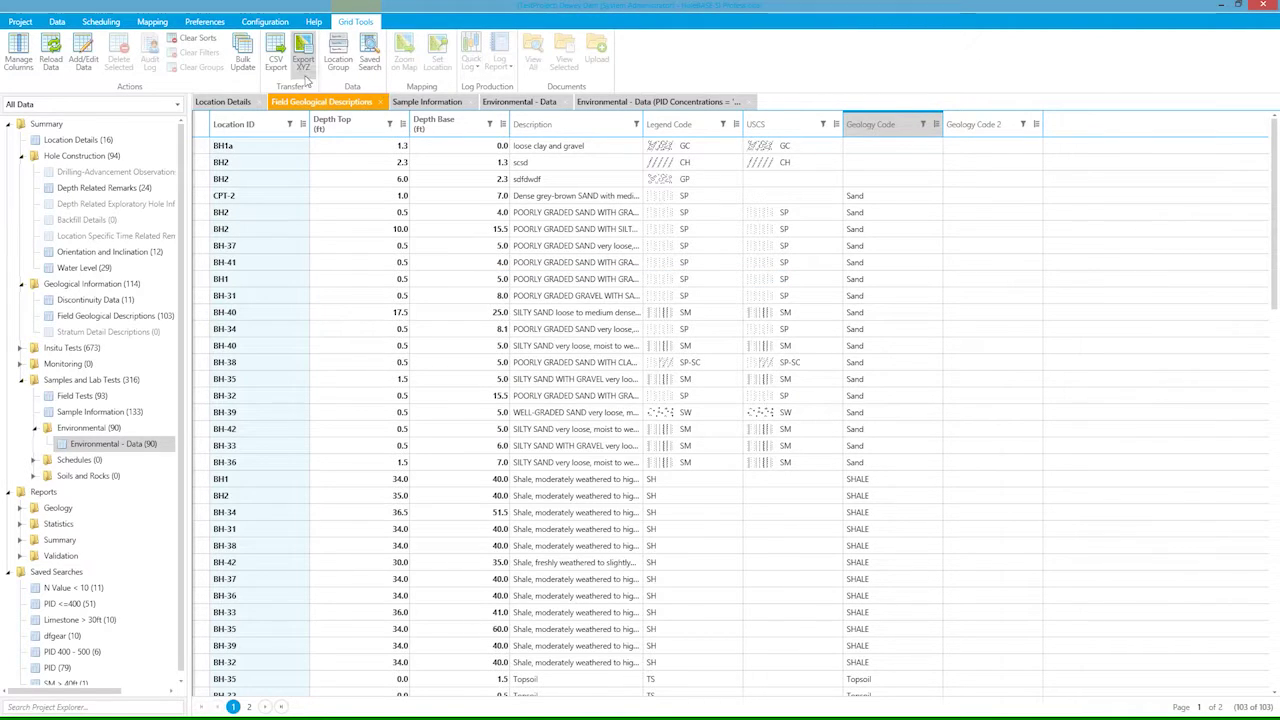
left_click(276, 55)
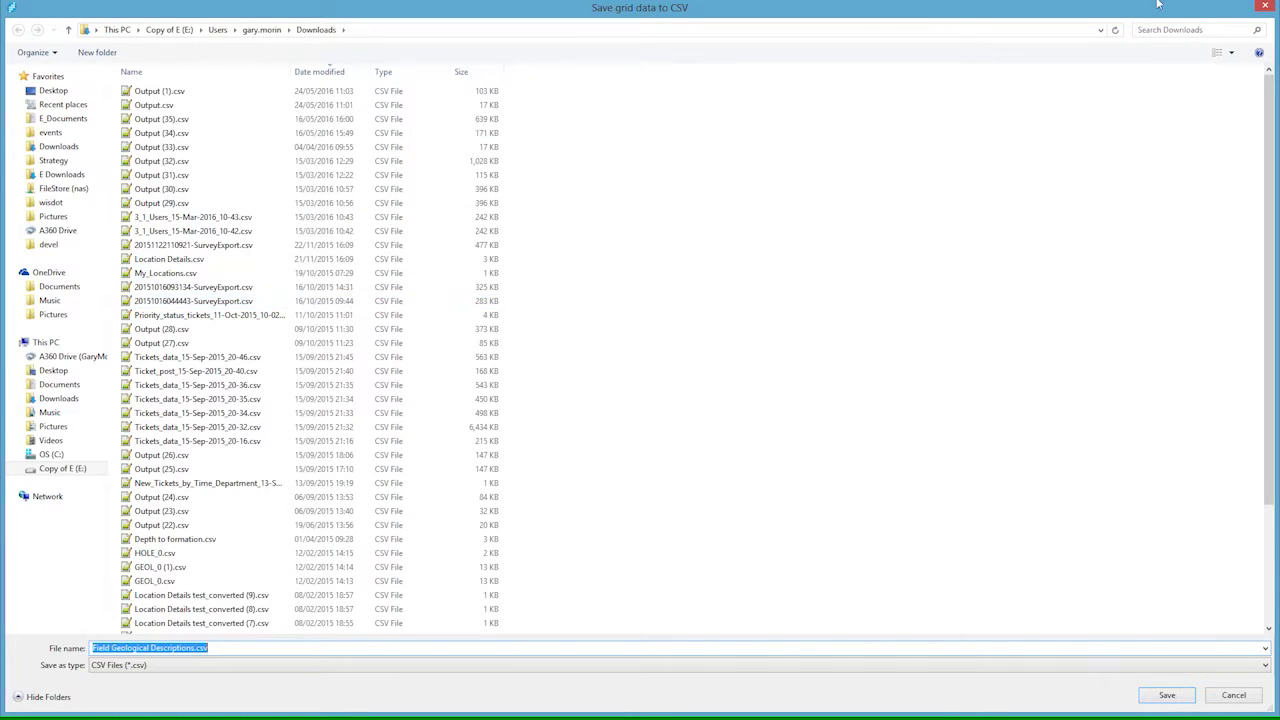
left_click(1267, 7)
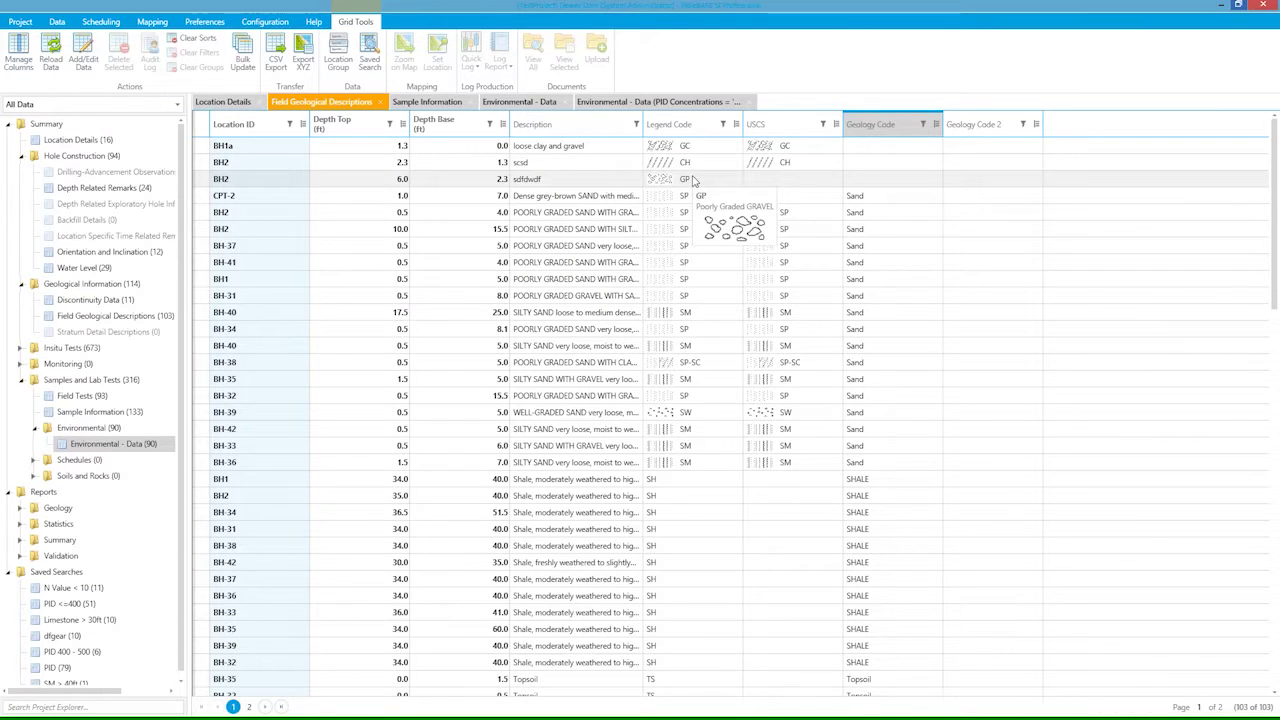
Open the saved search PID <=400 and zoom to one of its BH-32 records on the map.
right_click(251, 253)
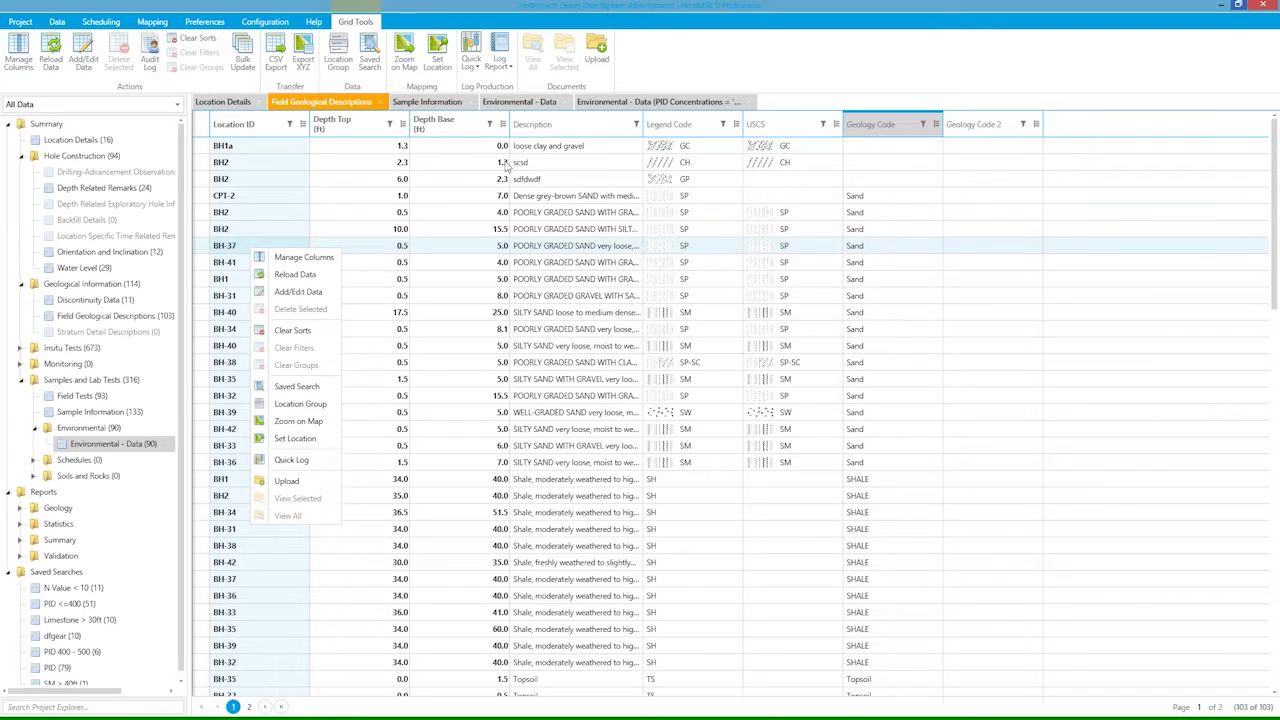
left_click(70, 605)
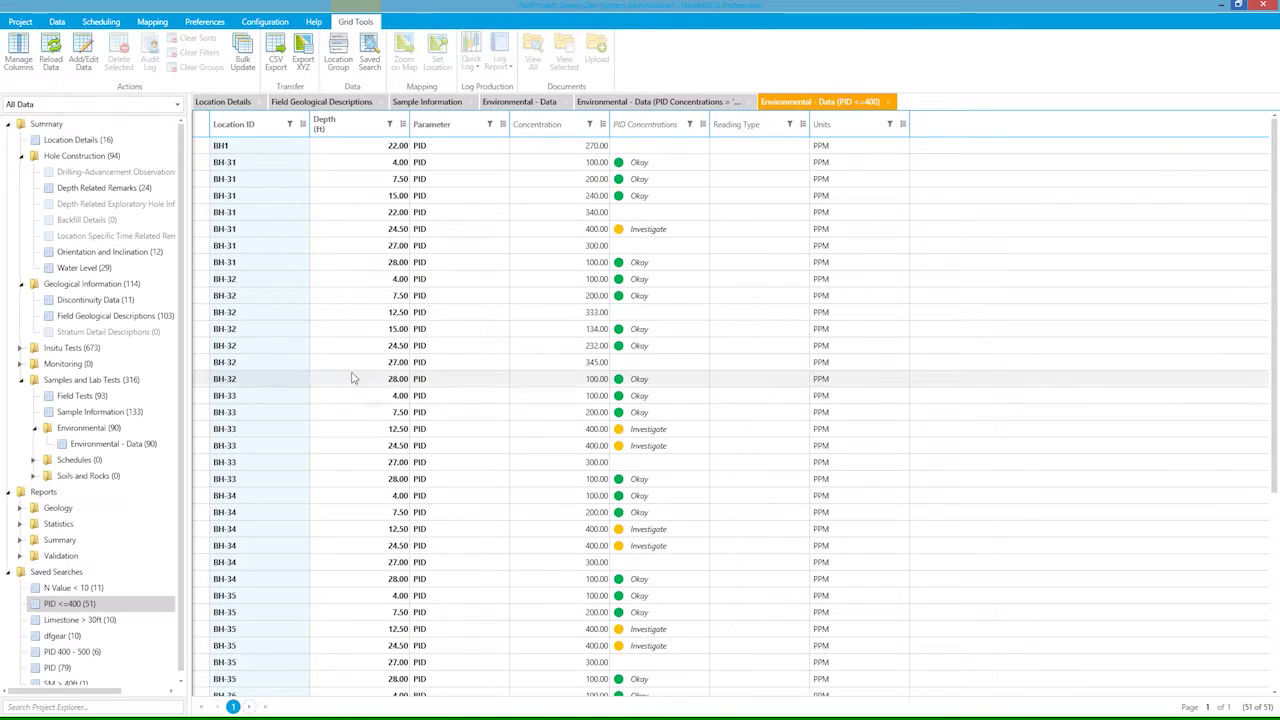
right_click(238, 316)
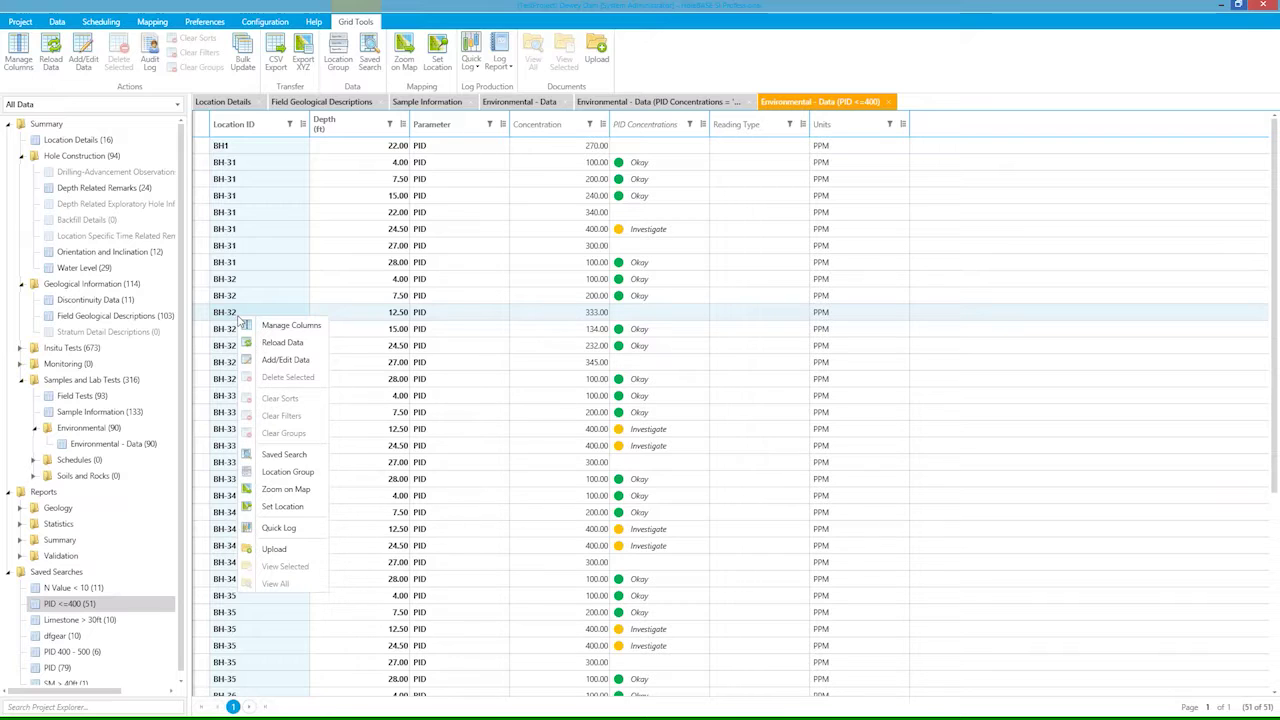
left_click(284, 489)
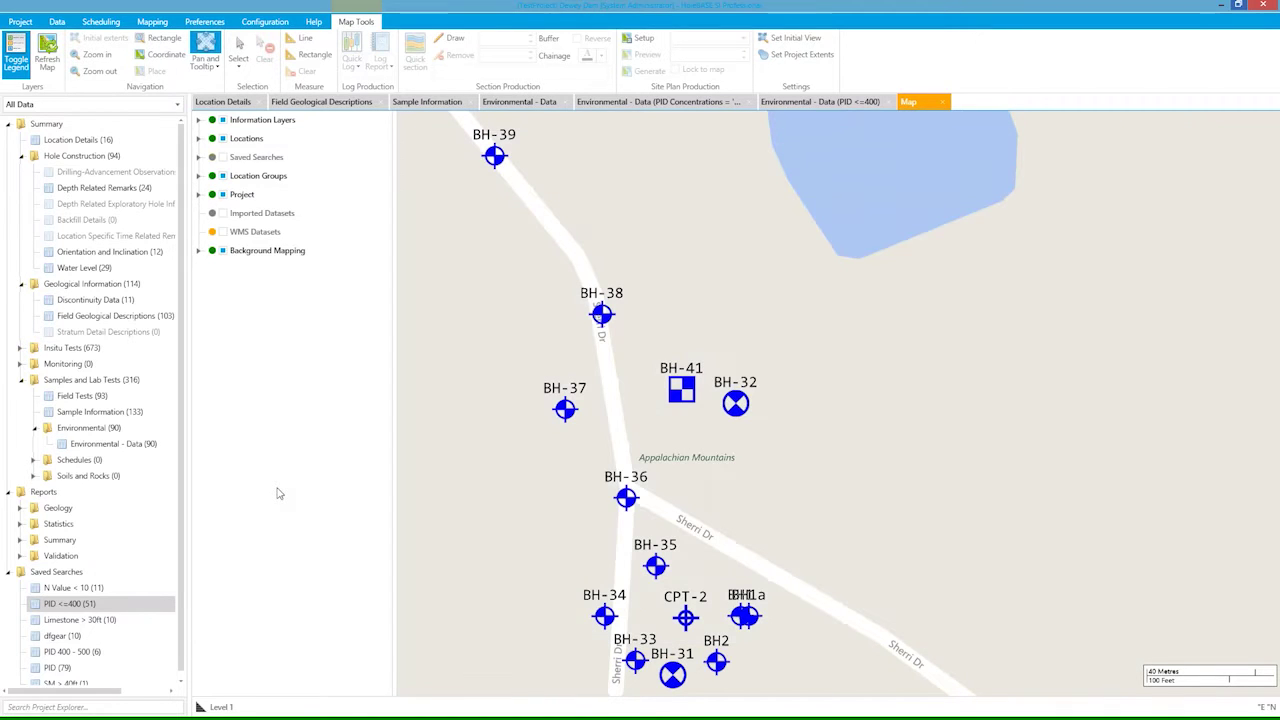
Show the PID saved search on the map and hide the Locations layer, keeping the boreholes along Sherri Dr in view.
scroll(740, 560, "down", 2)
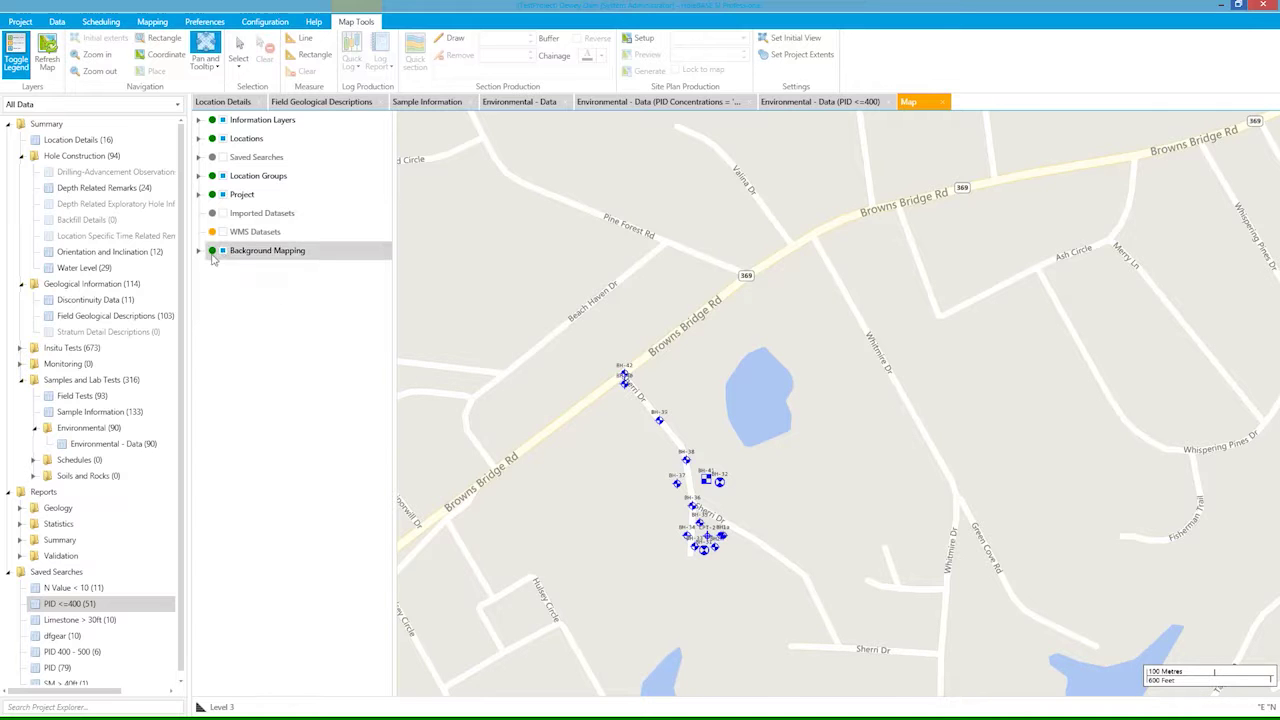
left_click(199, 157)
left_click(224, 158)
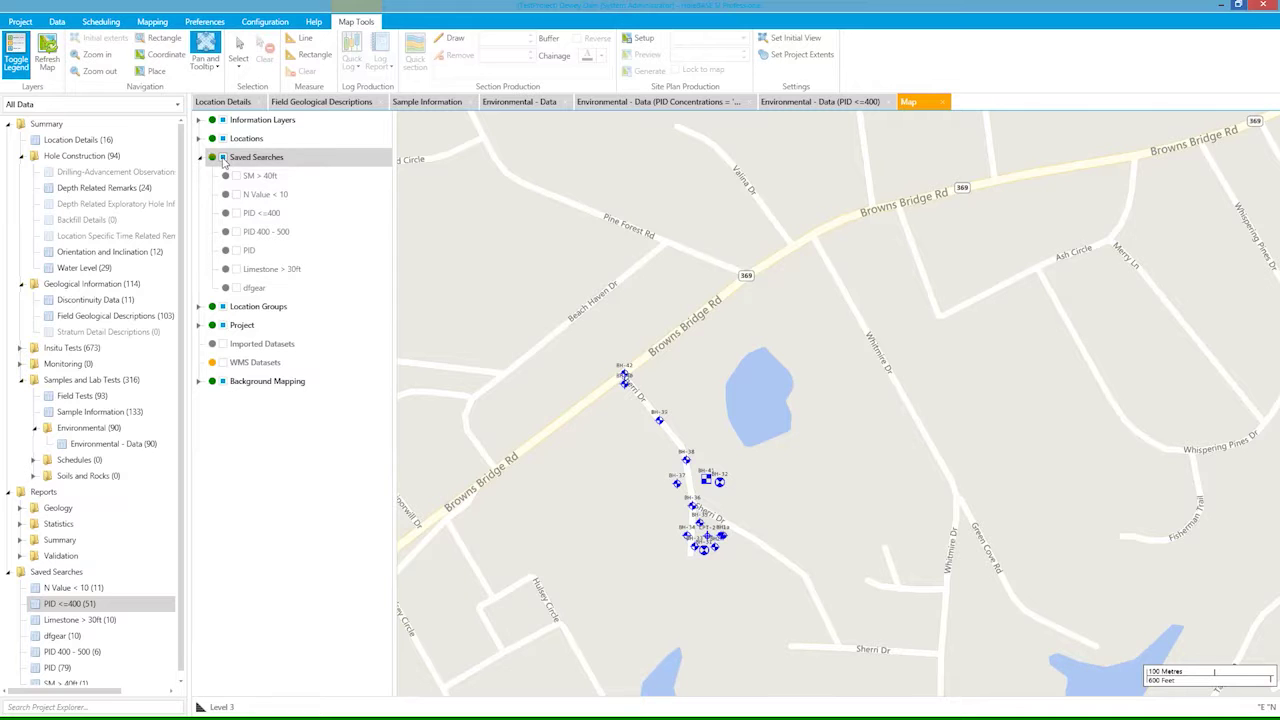
left_click(237, 251)
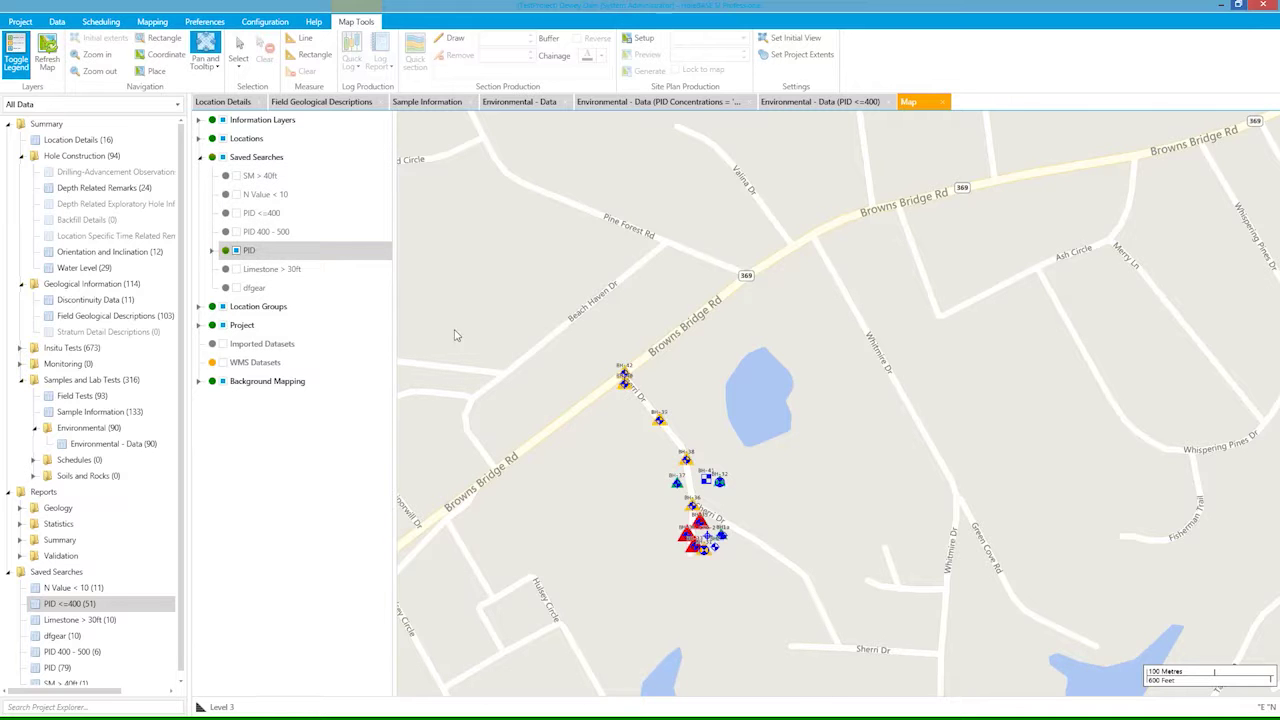
scroll(697, 497, "up", 4)
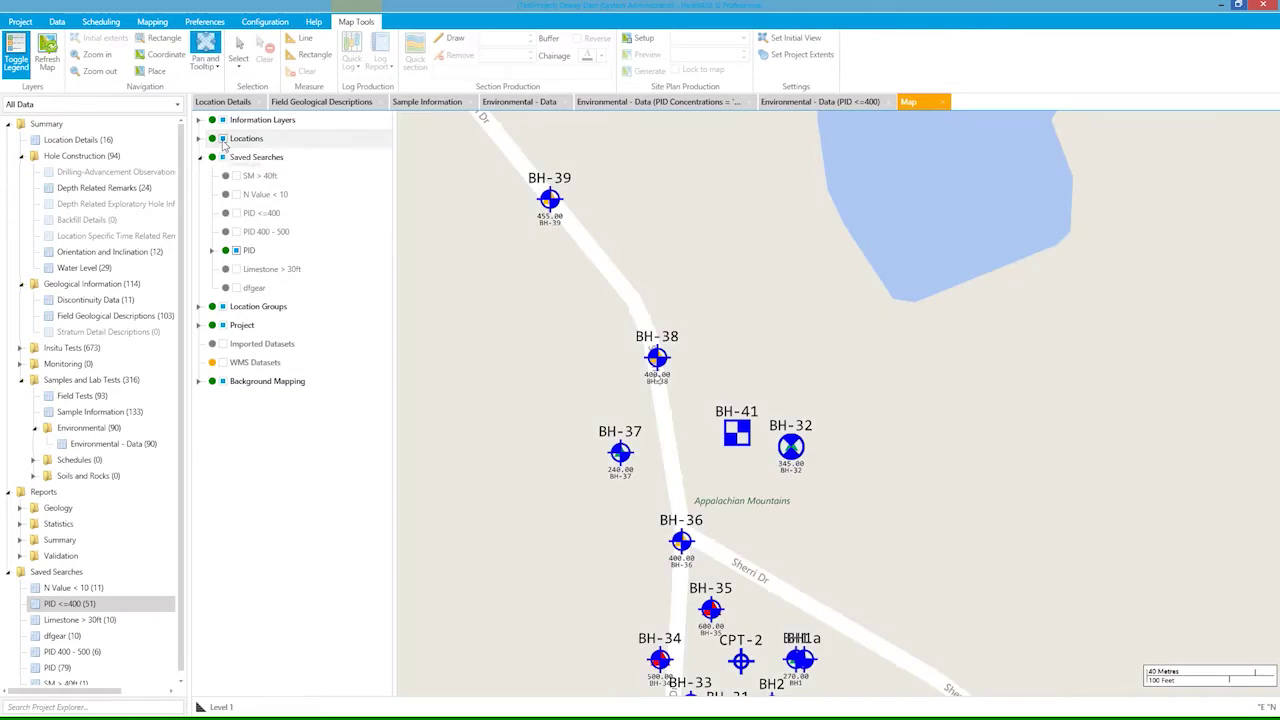
left_click(223, 138)
left_click_drag(652, 592, 697, 512)
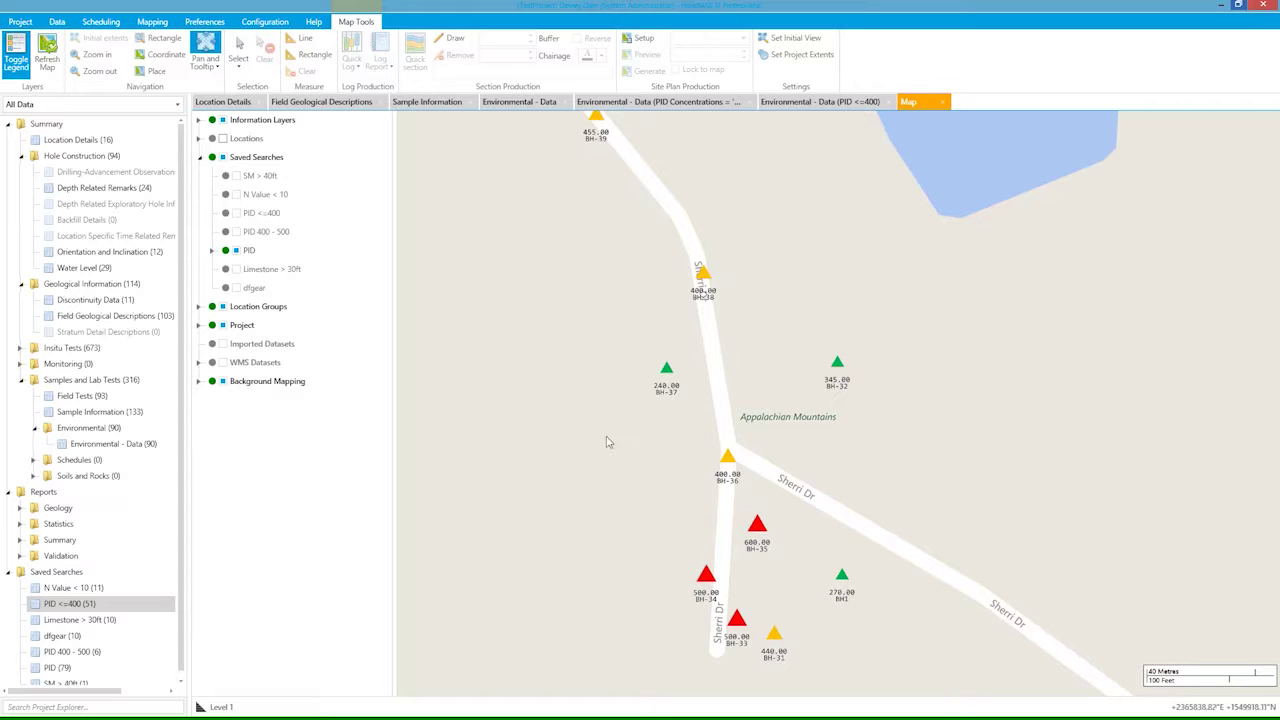
left_click_drag(261, 351, 264, 349)
left_click(200, 364)
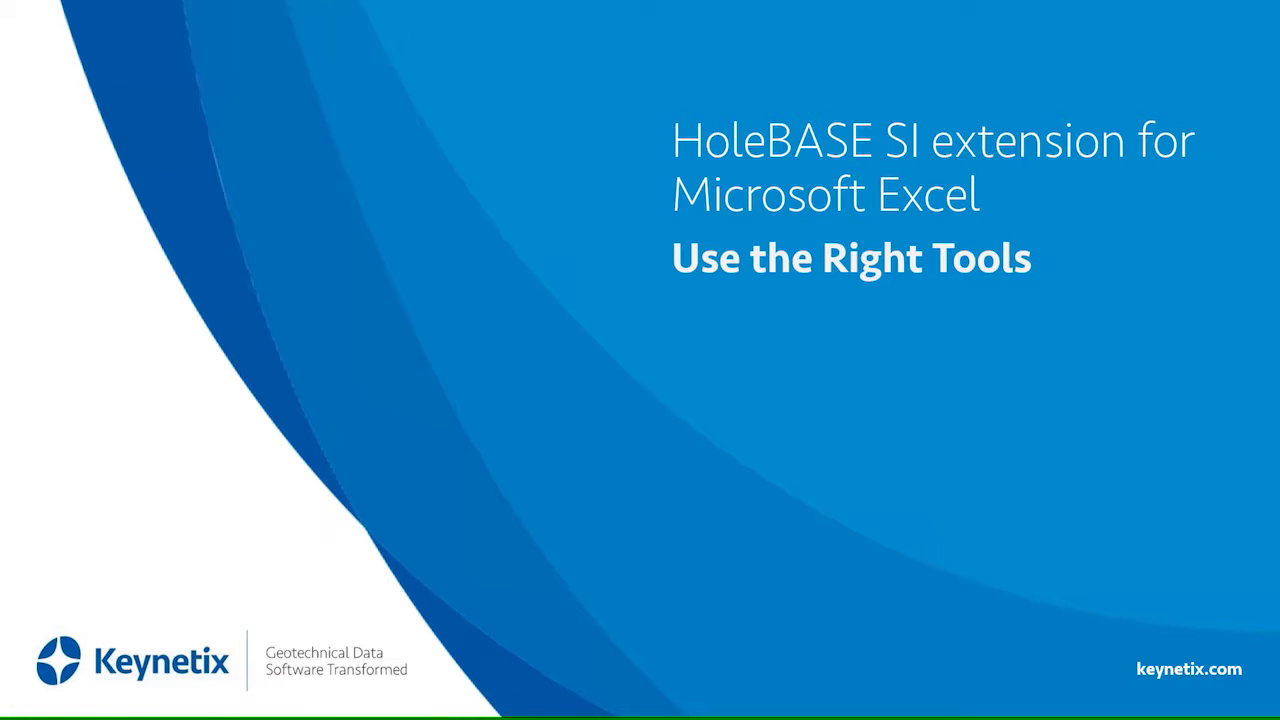
left_click(874, 524)
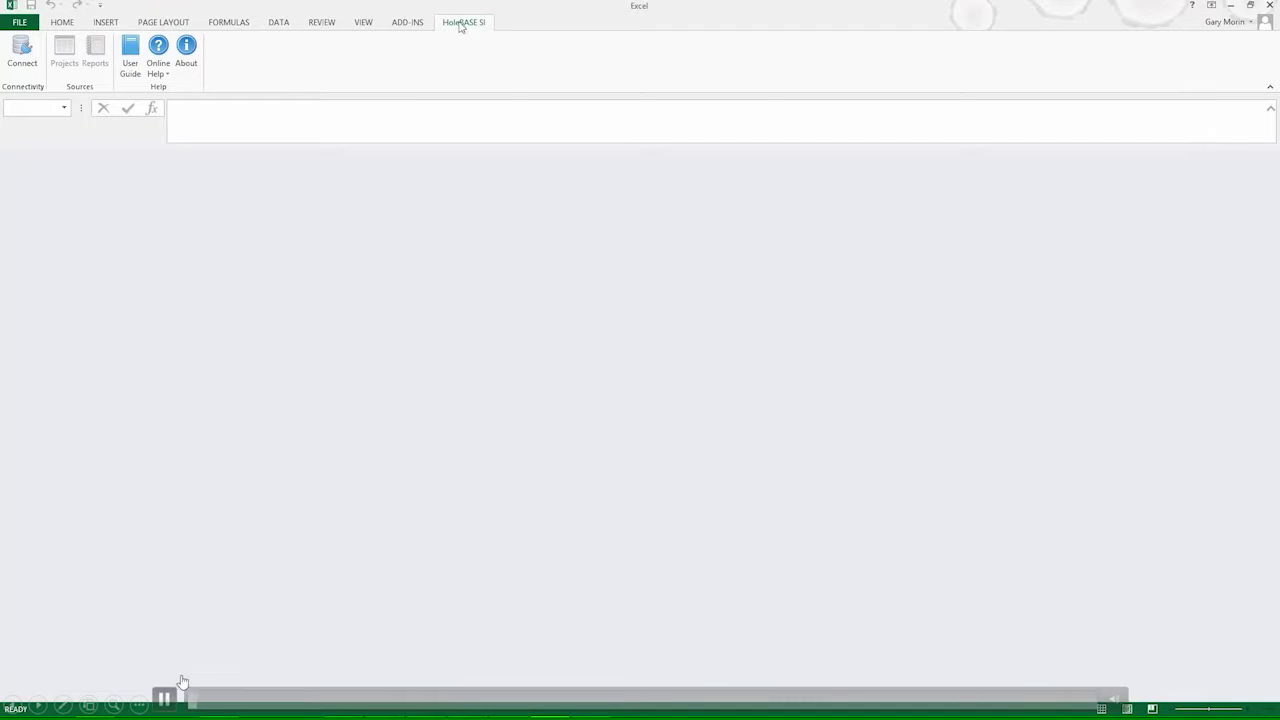
left_click(164, 698)
left_click(164, 698)
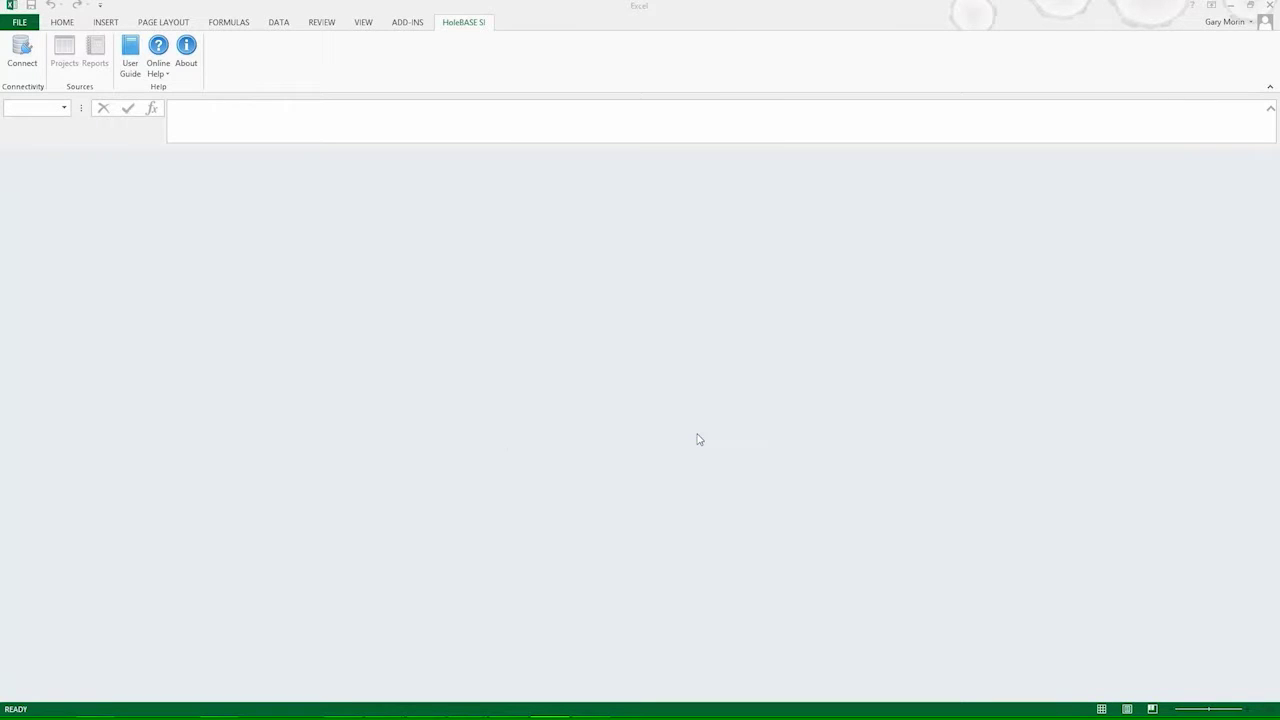
Switch to Excel and open the Grading Envelope report from the HoleBASE SI reports.
left_click_drag(841, 268, 849, 240)
left_click(560, 257)
left_click(765, 501)
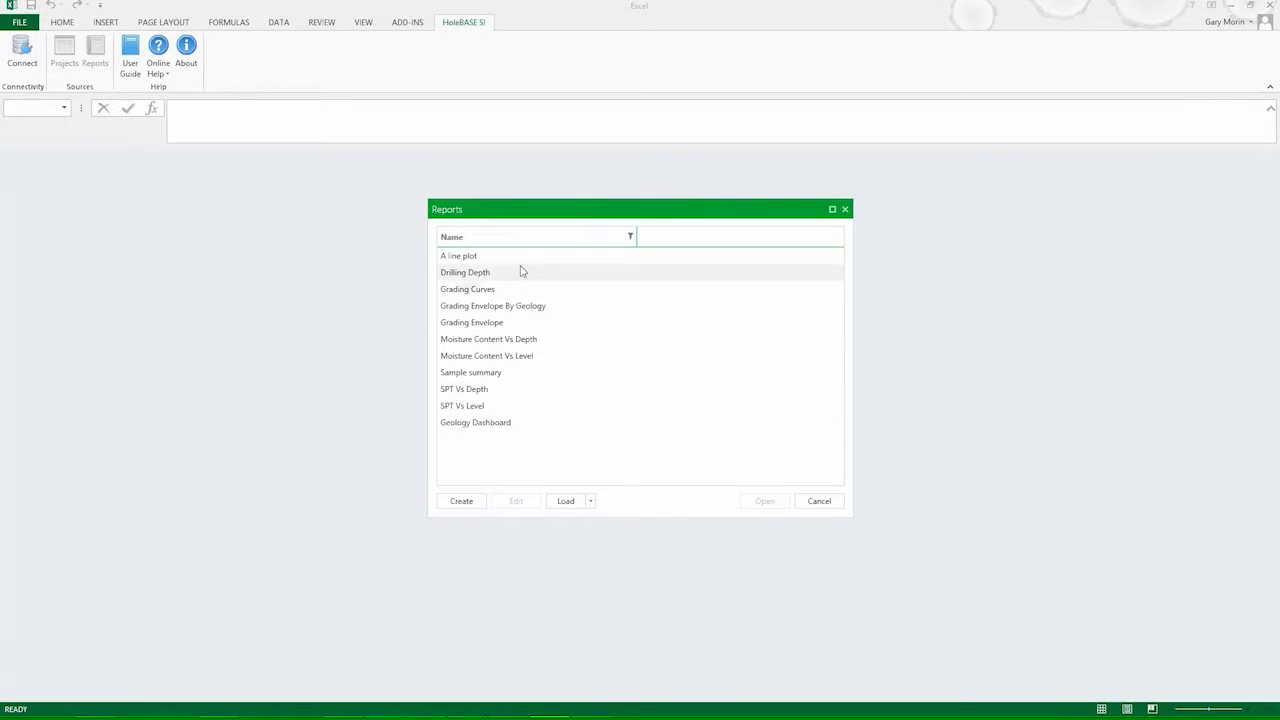
left_click(497, 324)
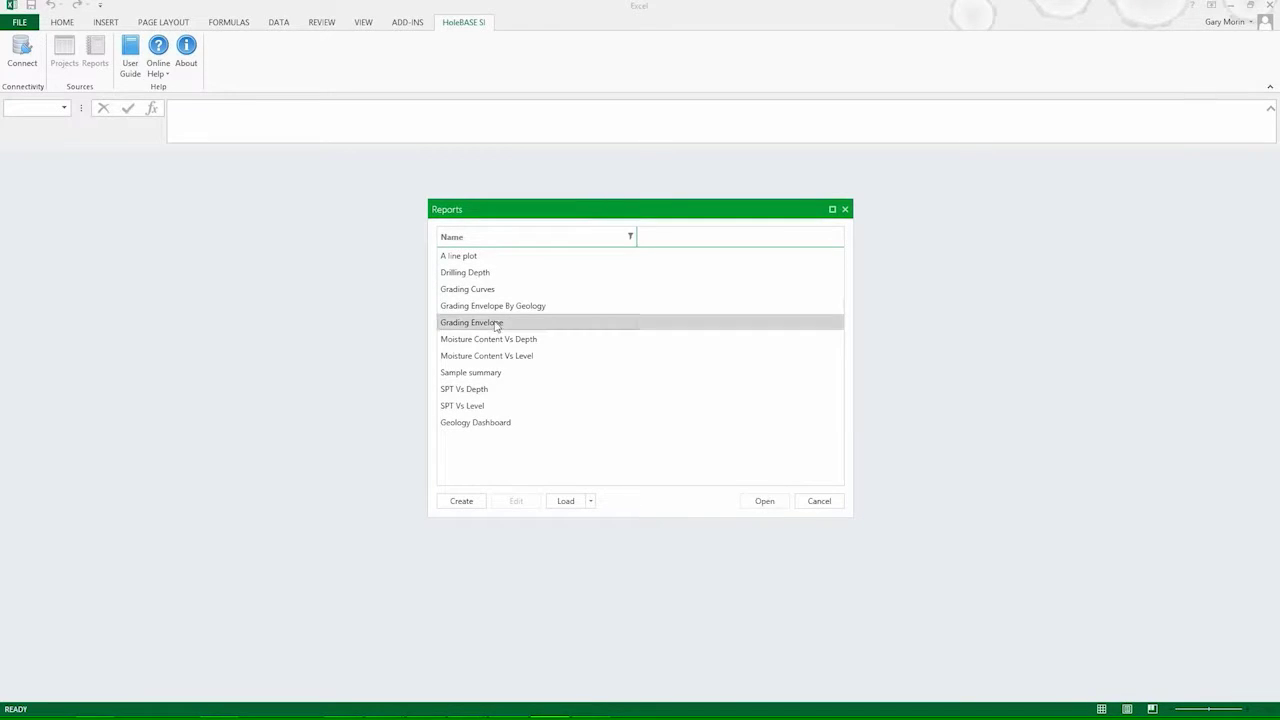
left_click(771, 503)
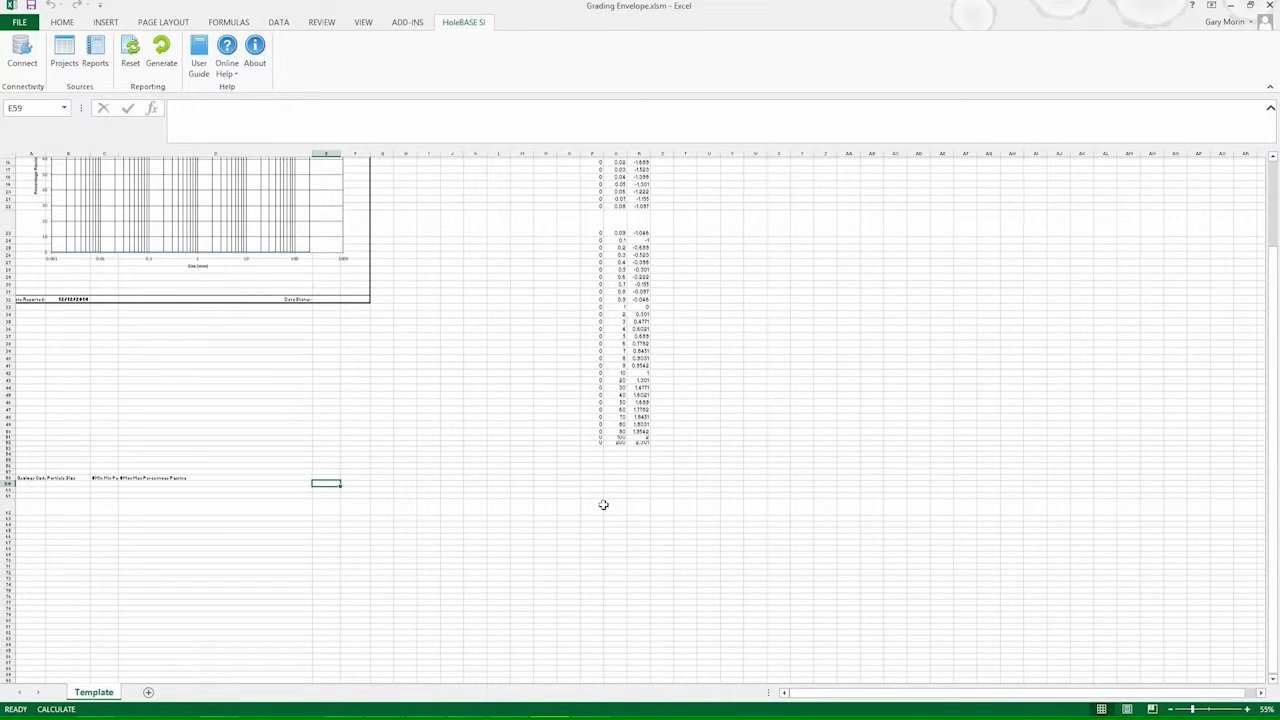
Generate the Grading Envelope report and view its BOULDER CLAY sheet at 100% zoom and its FILL sheet.
scroll(406, 373, "up", 4)
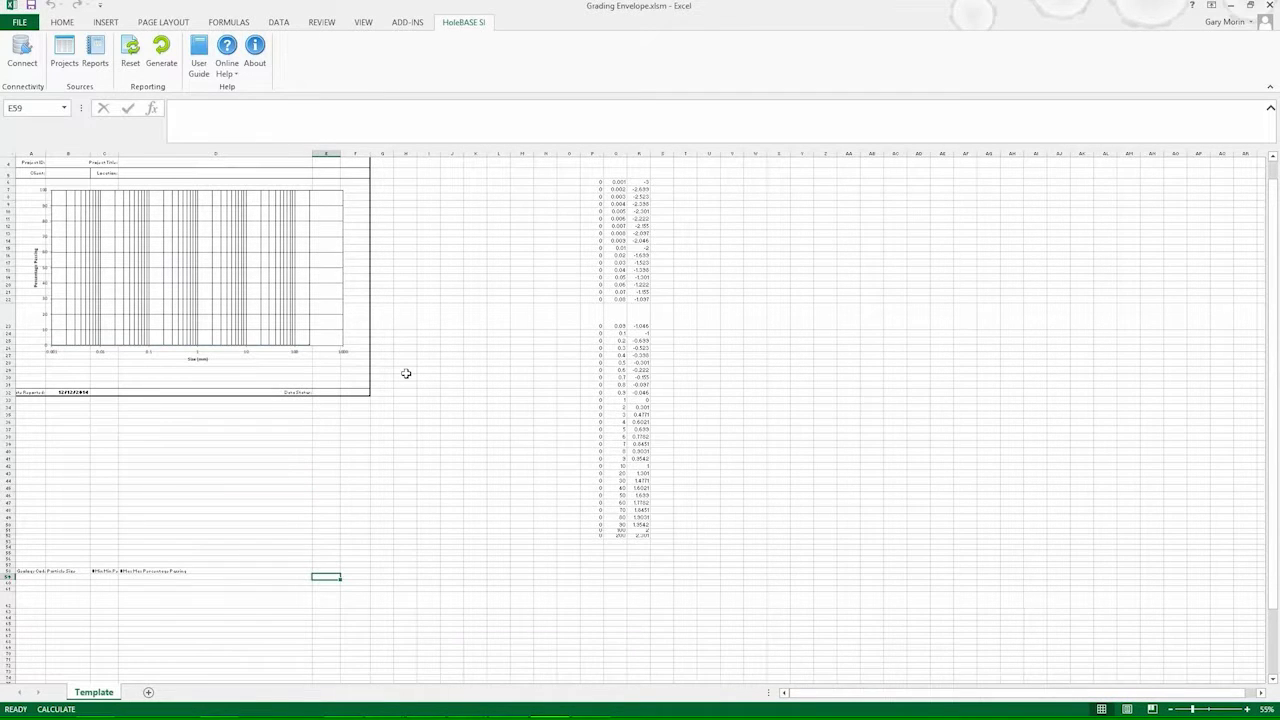
left_click(155, 57)
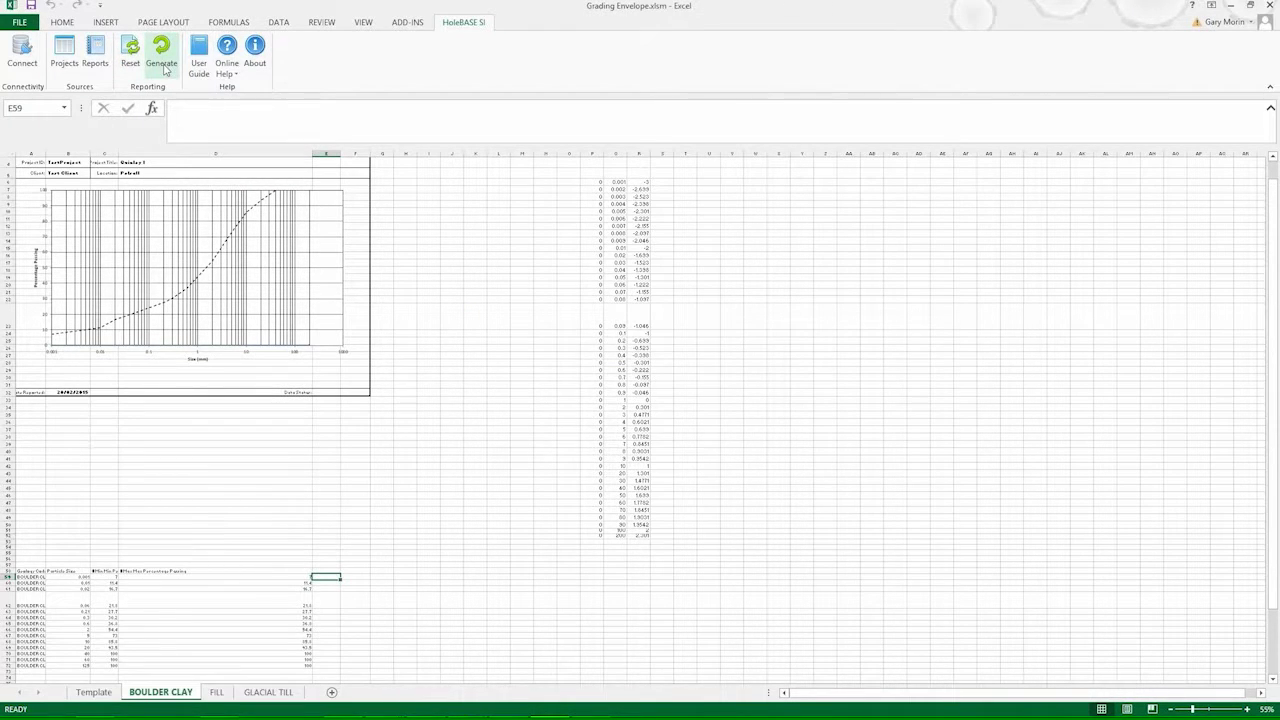
left_click(1247, 709)
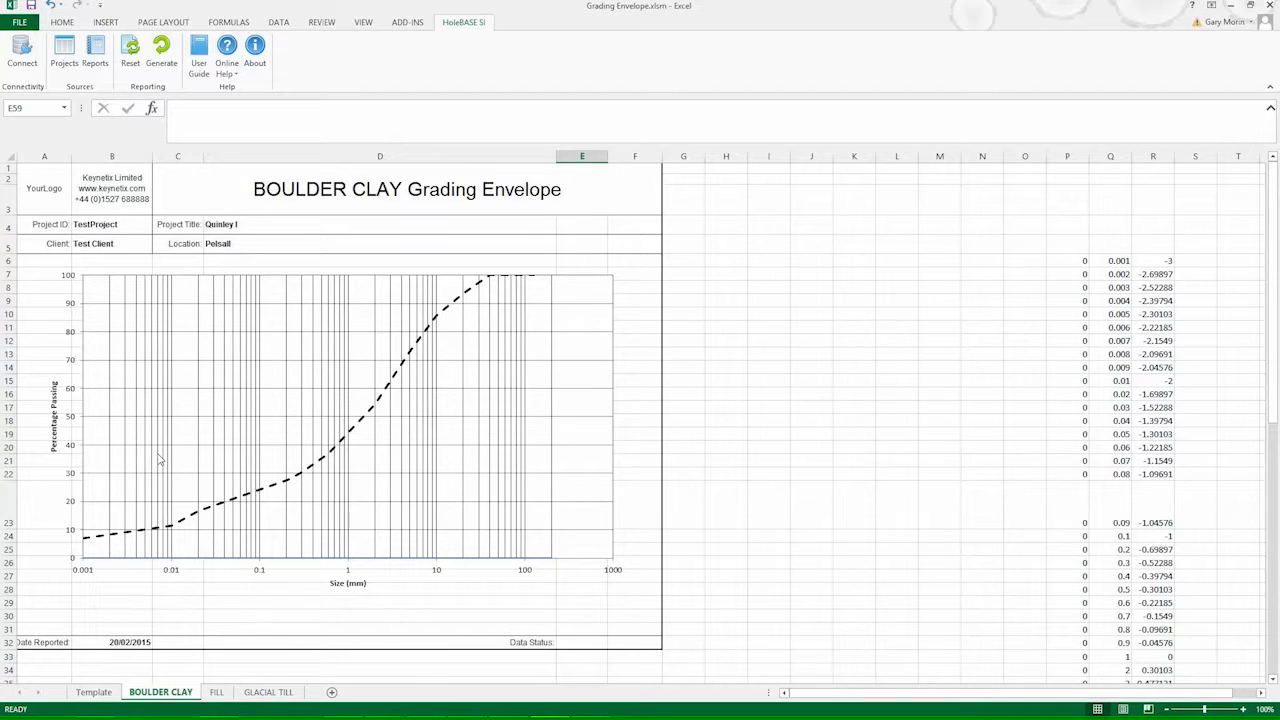
left_click(217, 692)
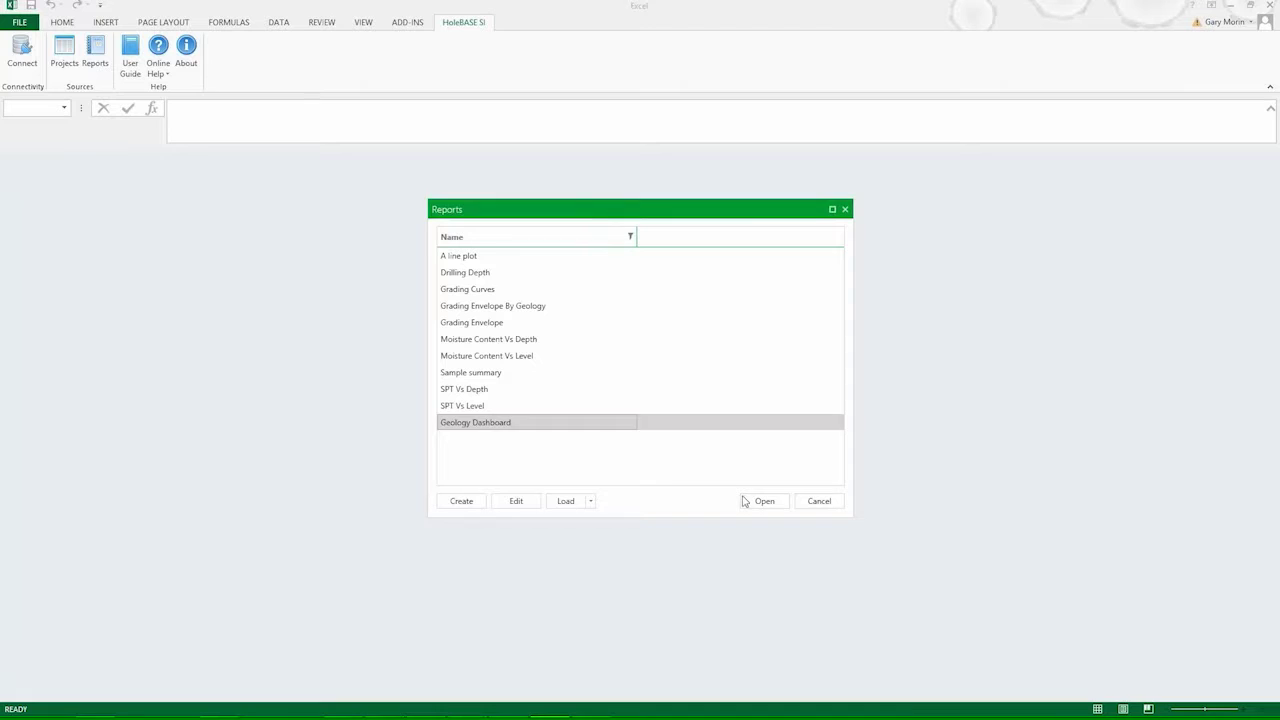
Open the Geology Dashboard report from the HoleBASE SI reports.
left_click(768, 505)
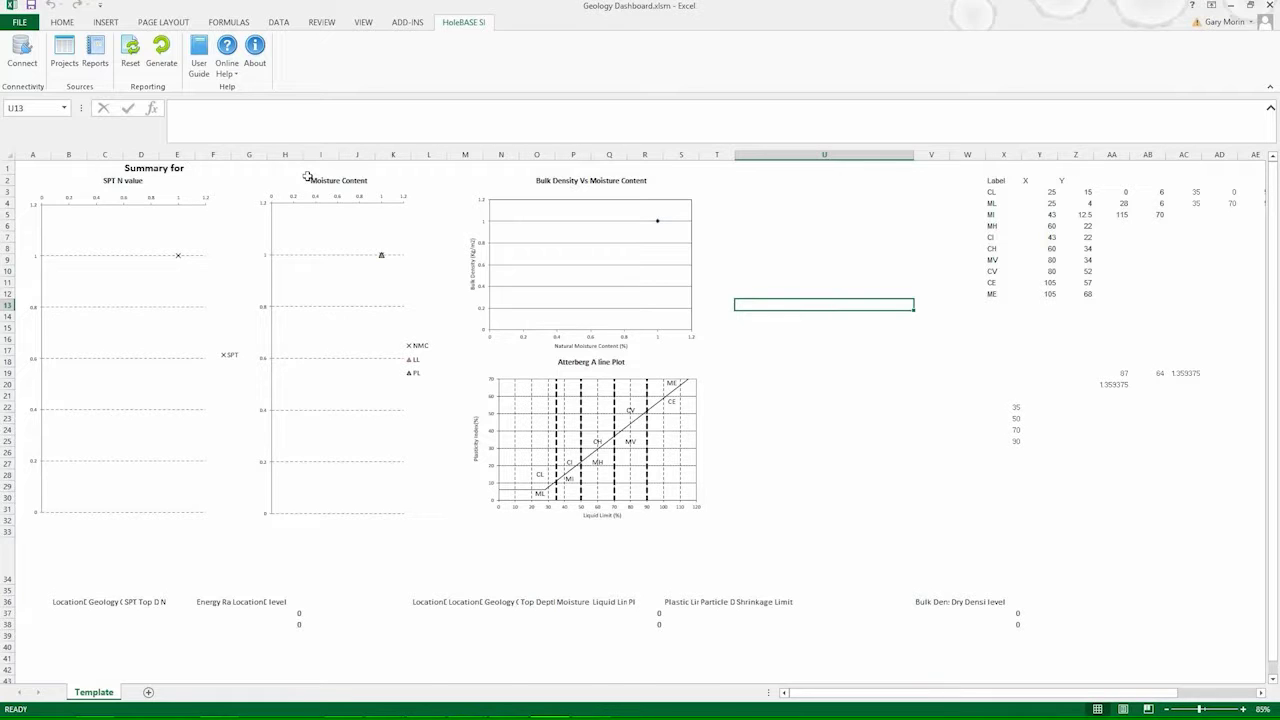
Generate the Geology Dashboard report and view its BOULDER CLAY summary sheet.
left_click(162, 58)
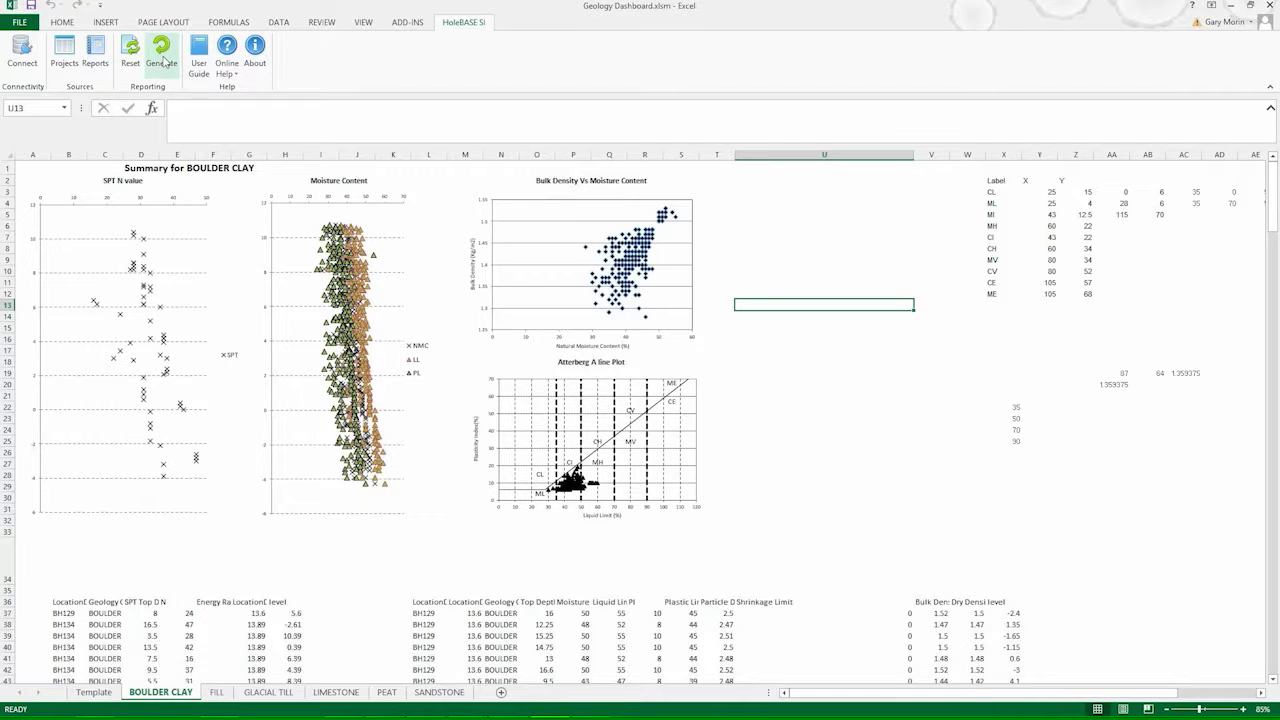
left_click(1243, 709)
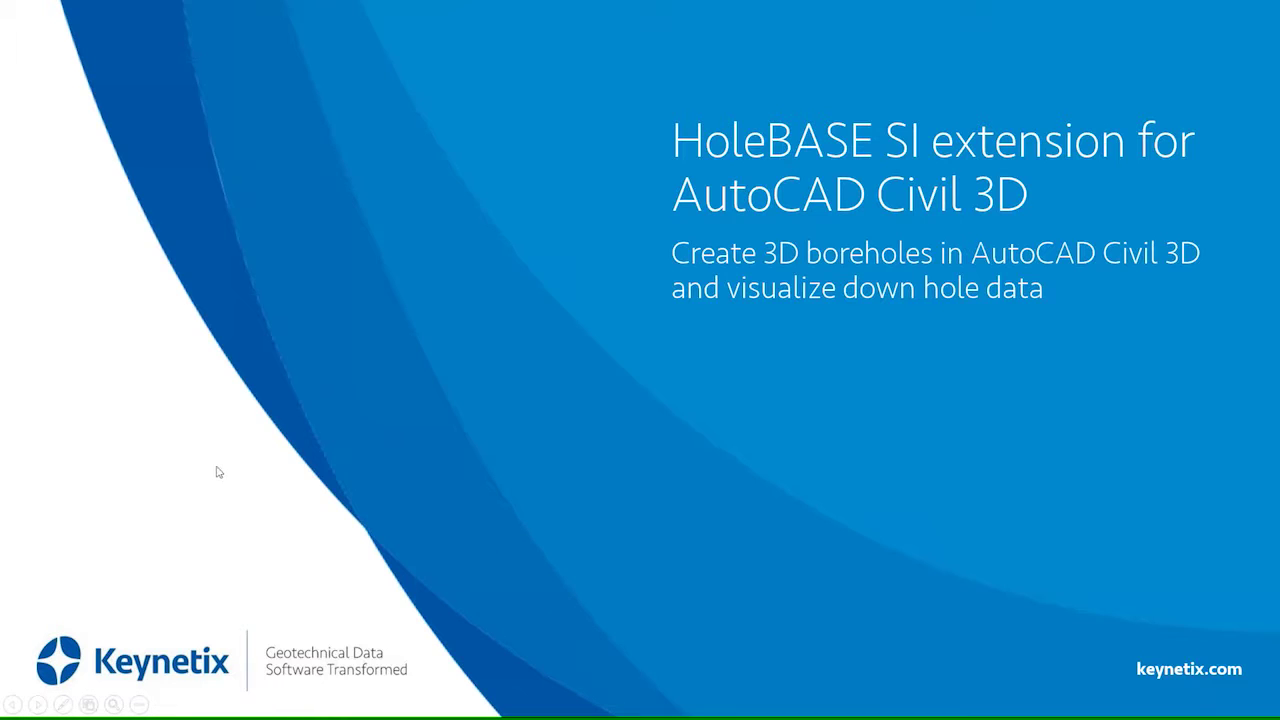
Leave the slide and switch to Civil 3D 2017 Imperial.
mouse_move(40, 702)
left_click(15, 704)
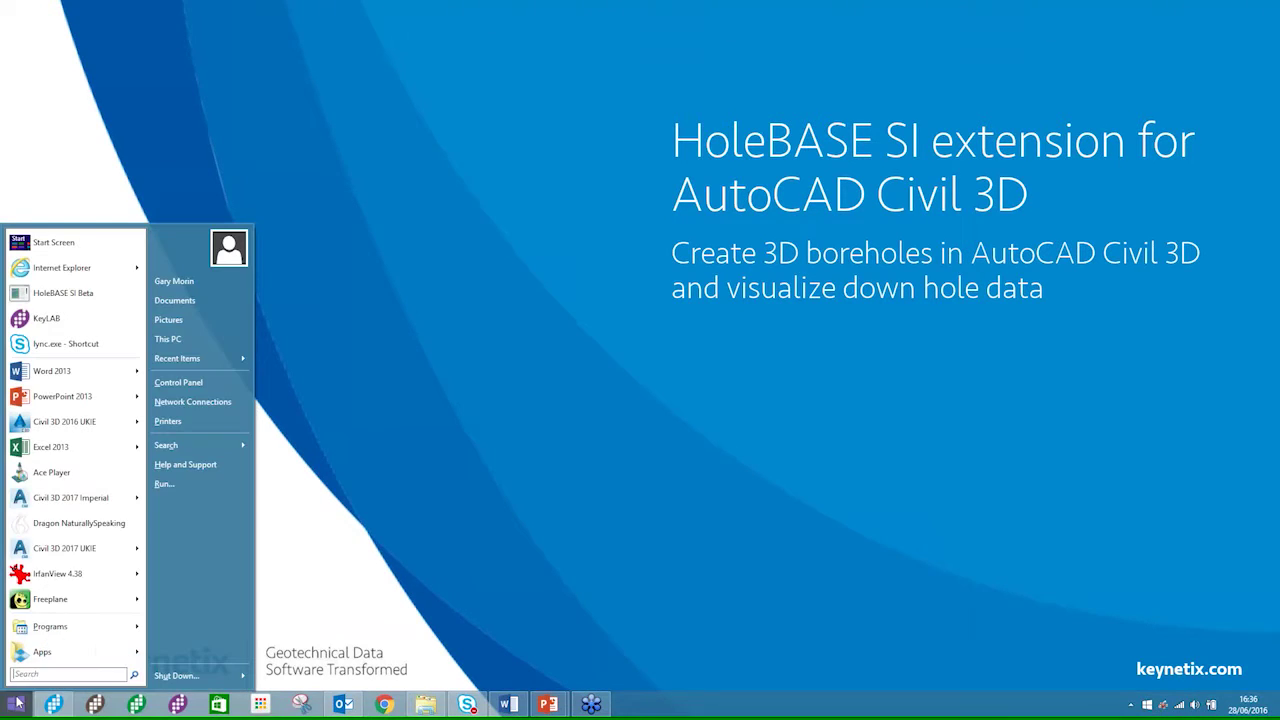
left_click(75, 497)
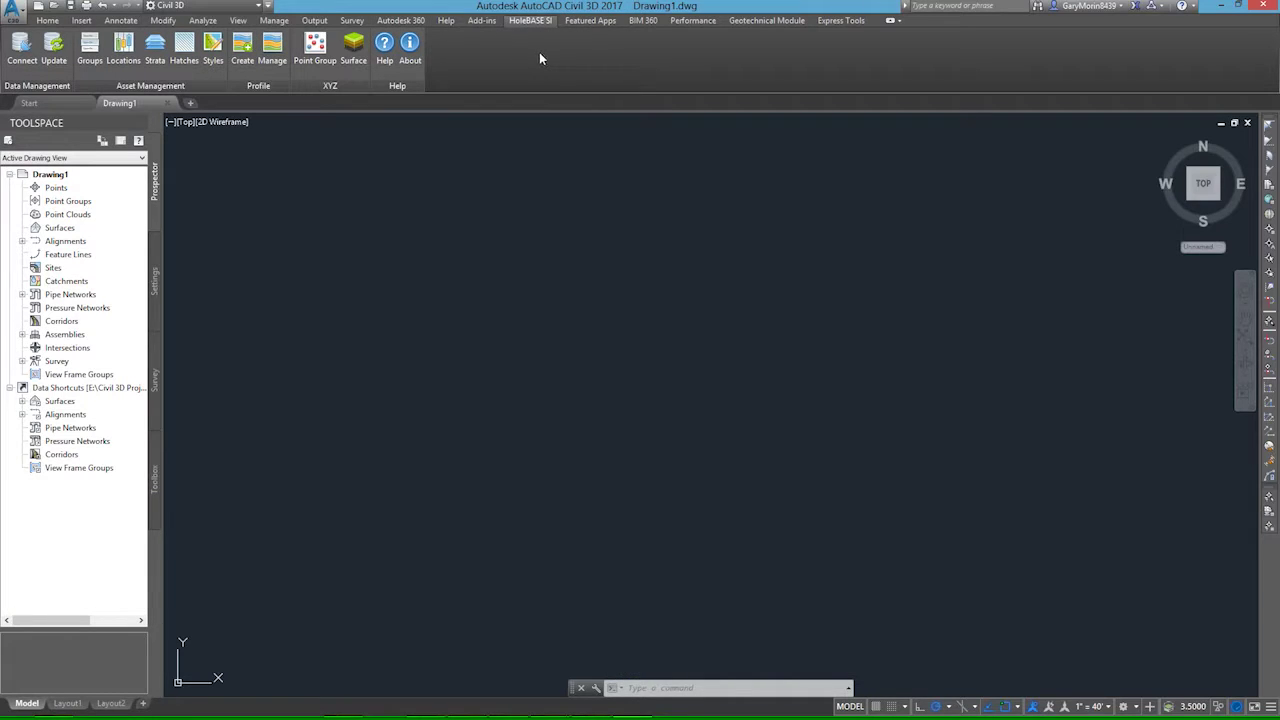
Connect to the HBSI 1.28 database by entering the account password and logging in.
left_click(22, 60)
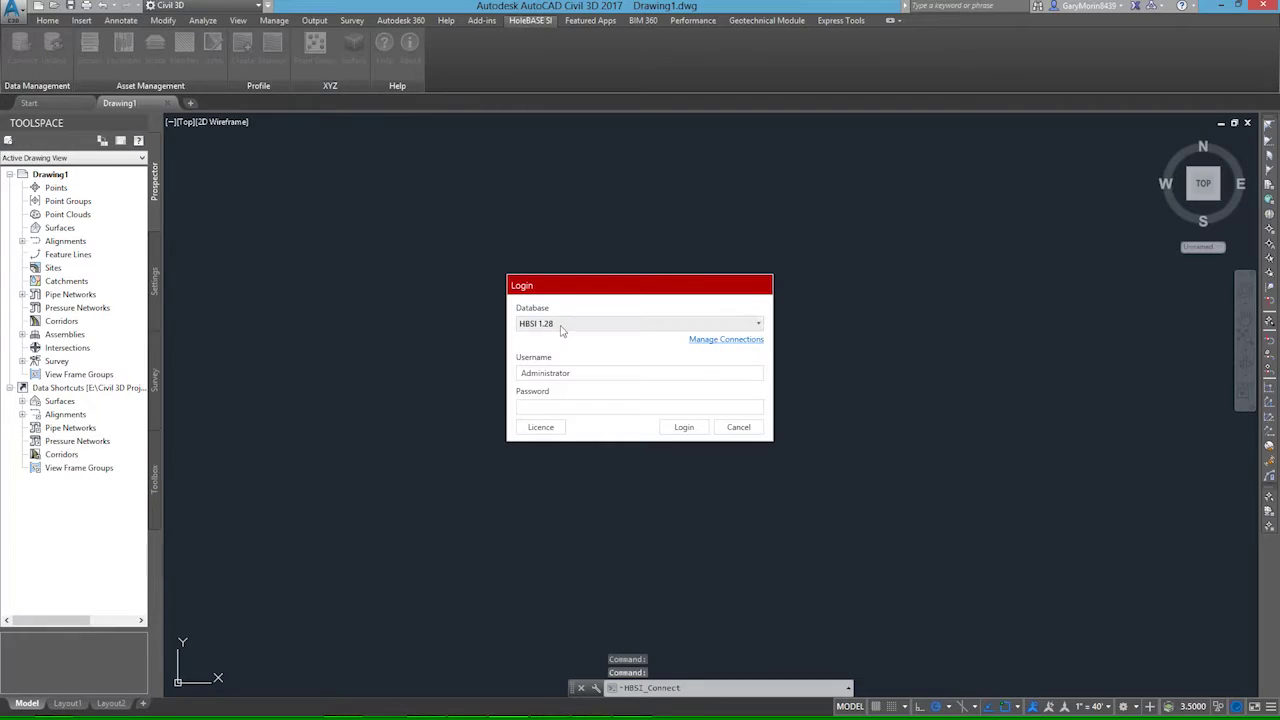
left_click(530, 407)
type("*********")
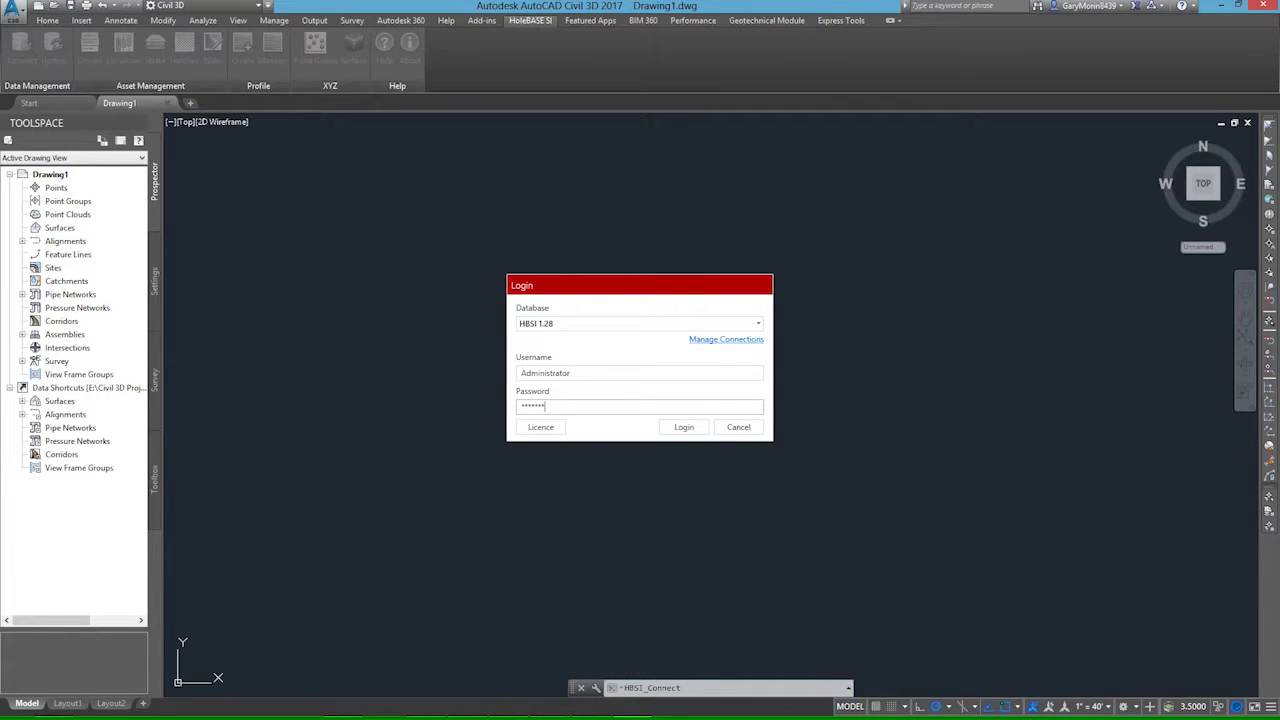
left_click(685, 428)
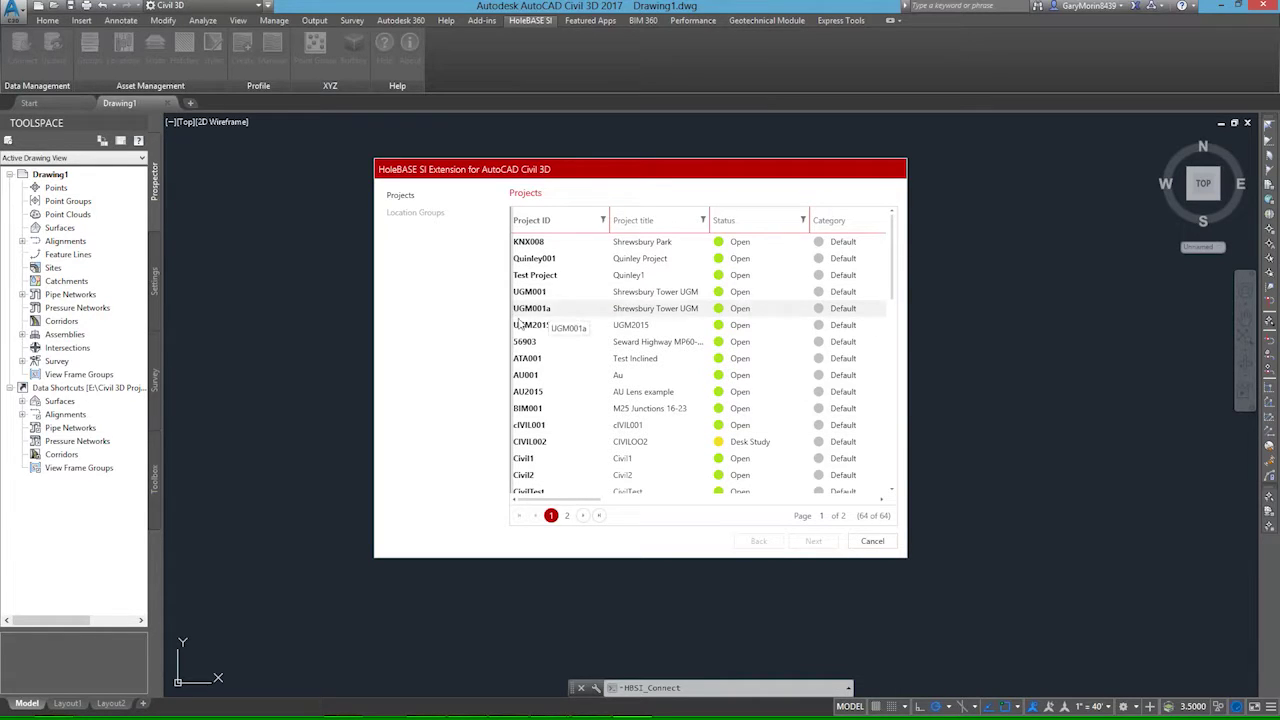
Bring the Quinley001 project into the drawing, filtered to the South Zone location group.
left_click(541, 260)
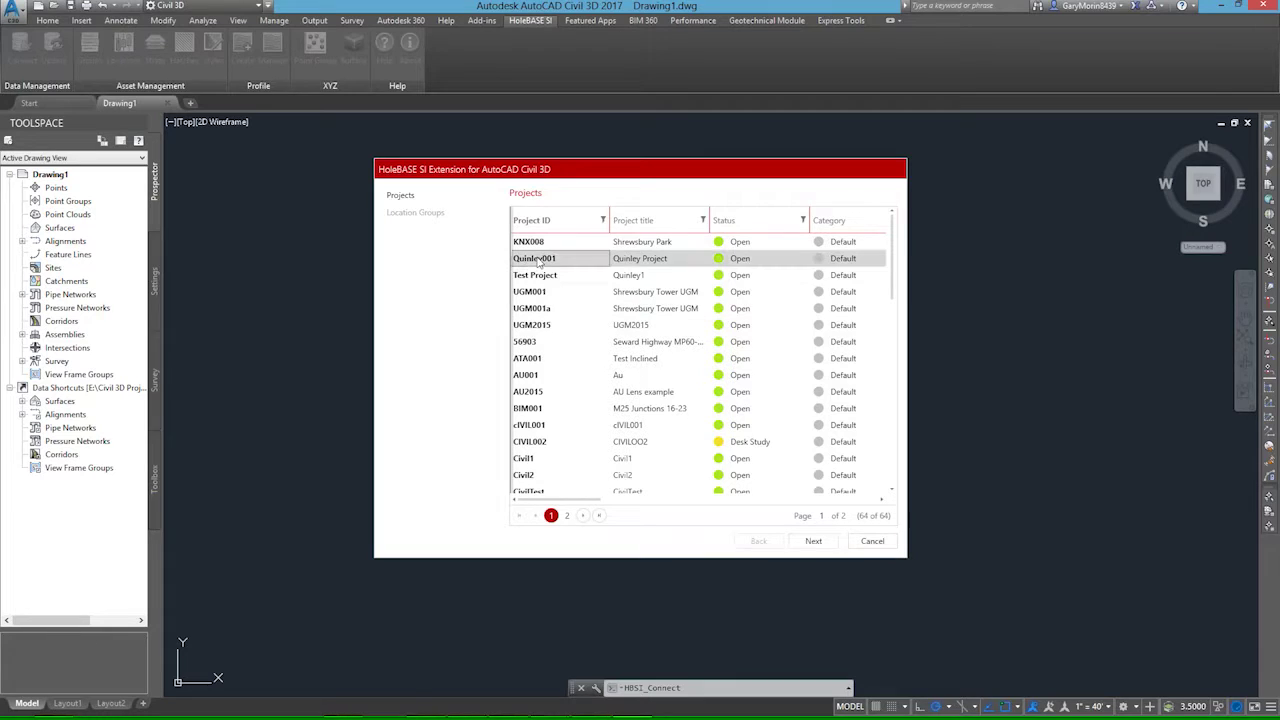
left_click(814, 541)
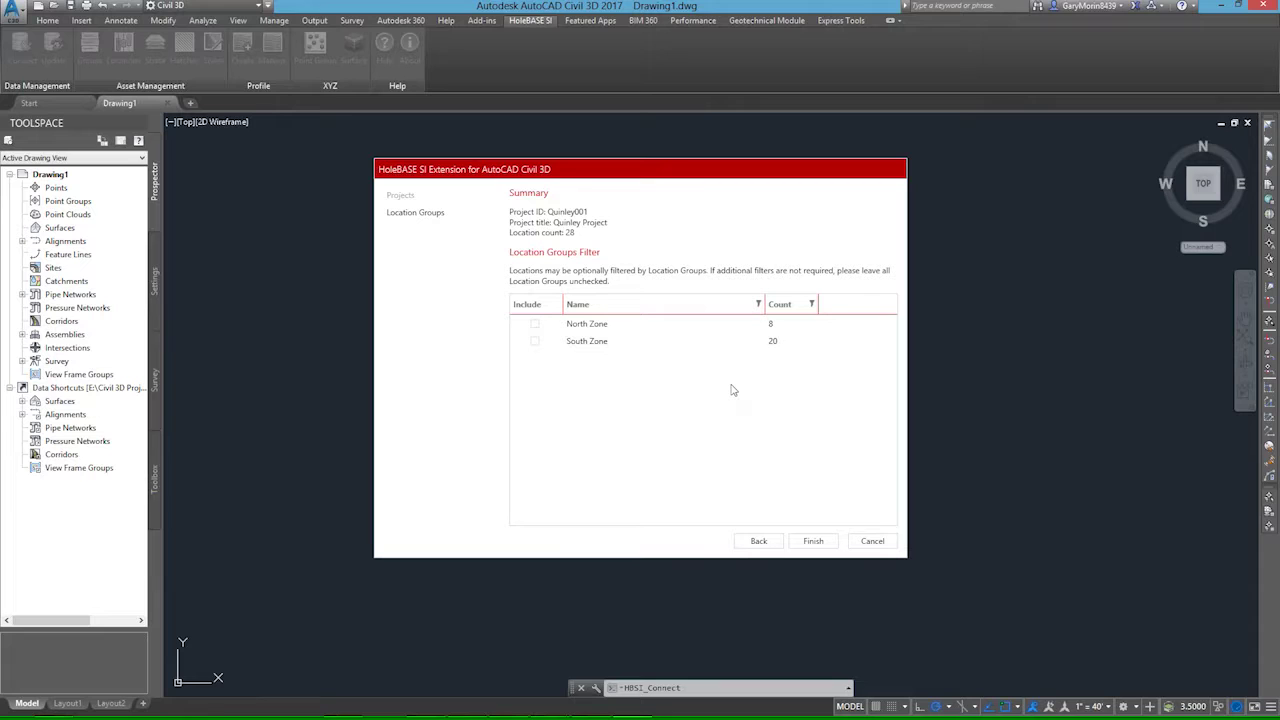
left_click(535, 341)
left_click(813, 541)
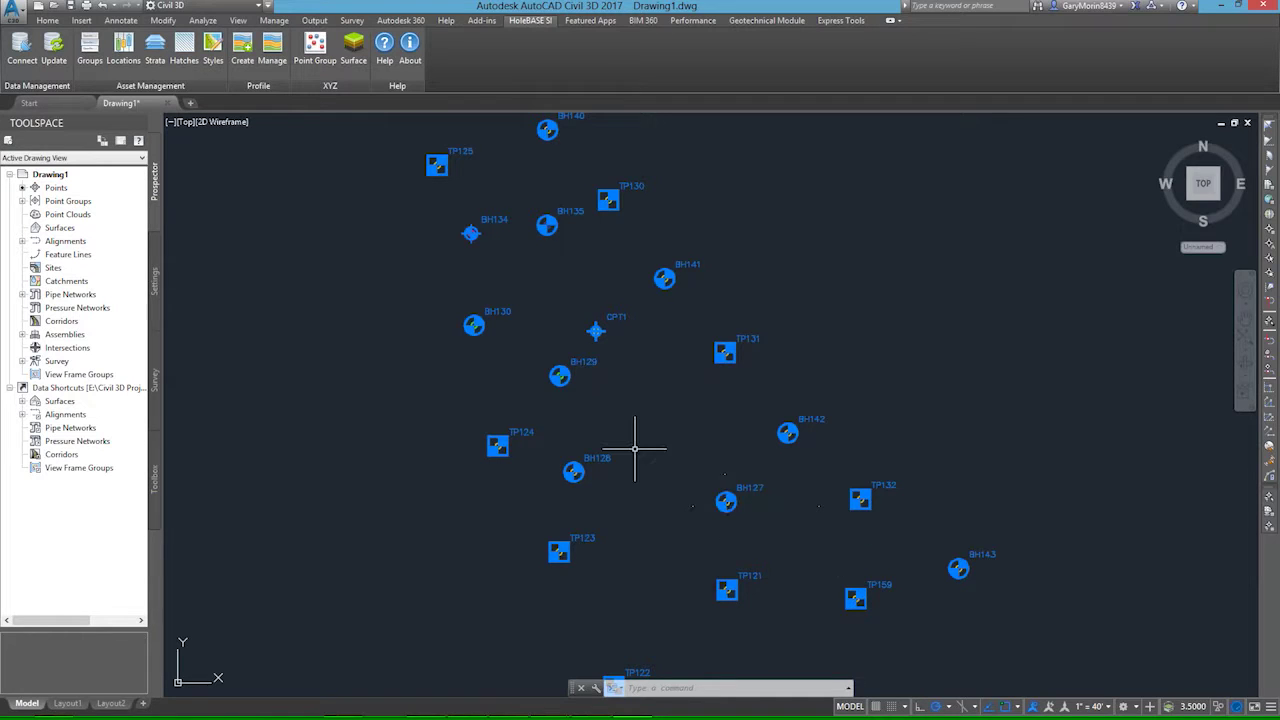
Show the imported boreholes in an oblique 3D view and open the Locations Manager.
scroll(634, 450, "down", 2)
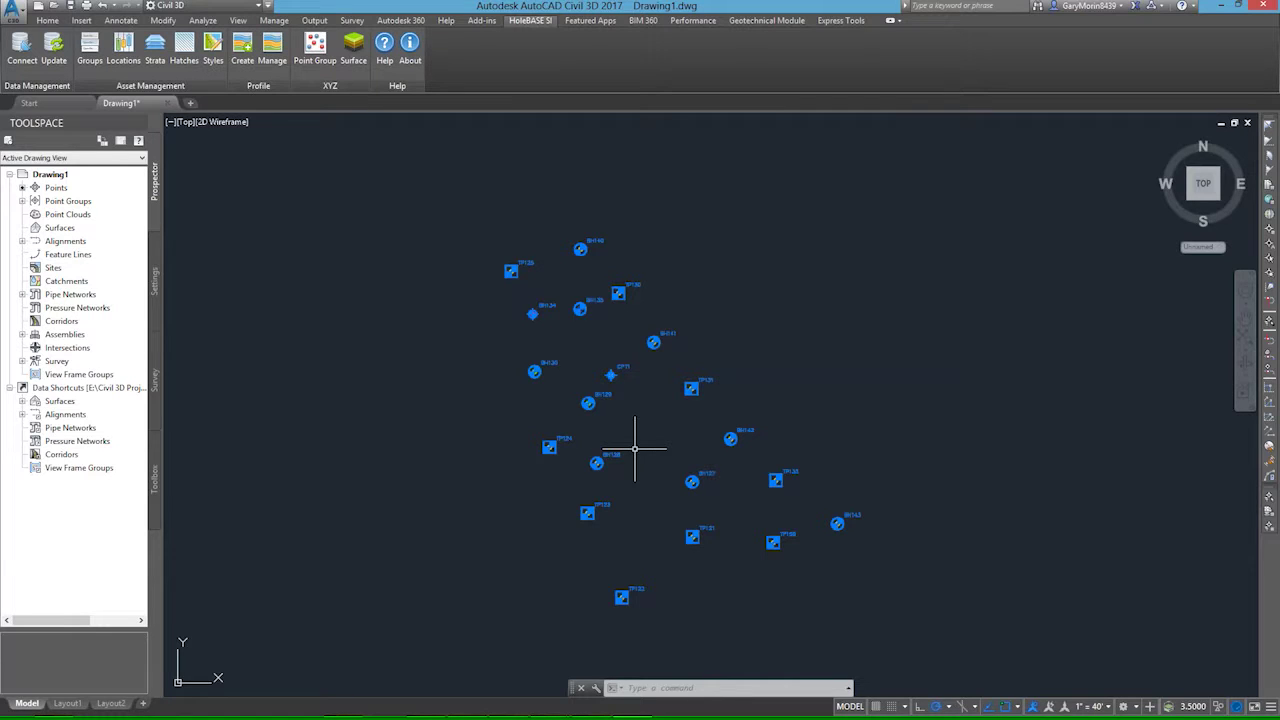
scroll(628, 450, "down", 2)
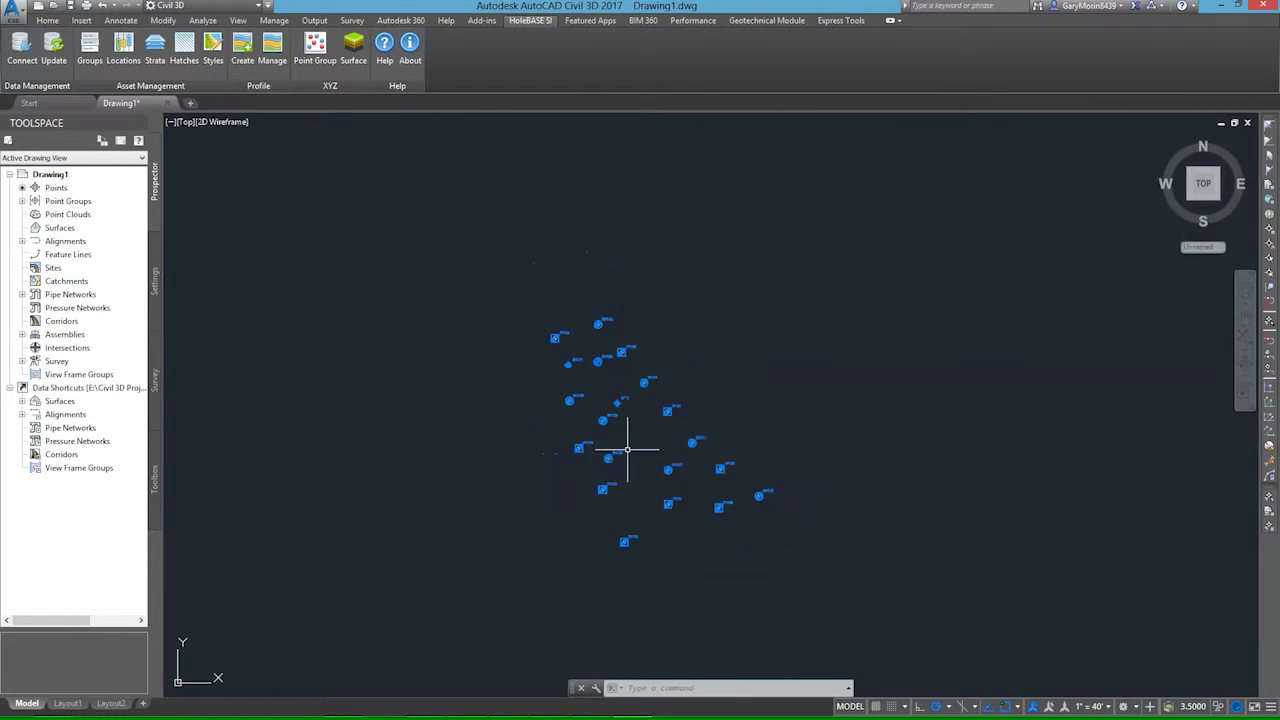
middle_click_drag(628, 442, 610, 418, "shift")
scroll(610, 418, "up", 4)
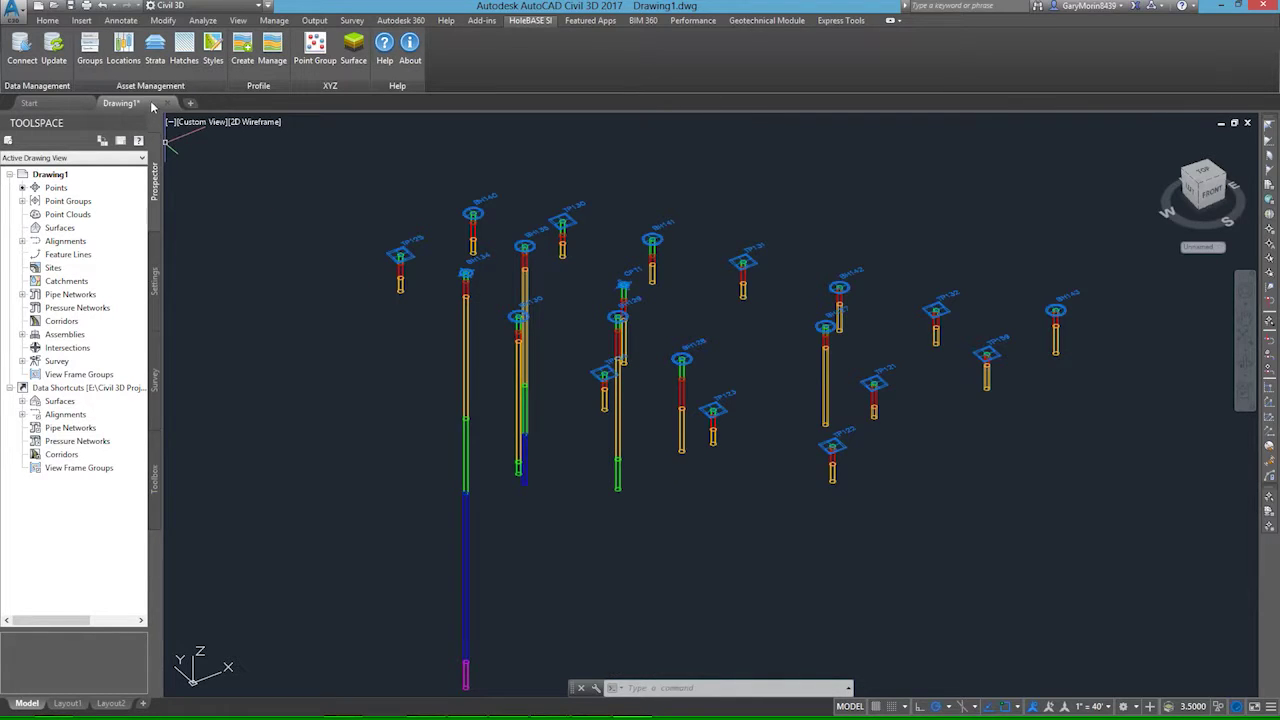
left_click(123, 47)
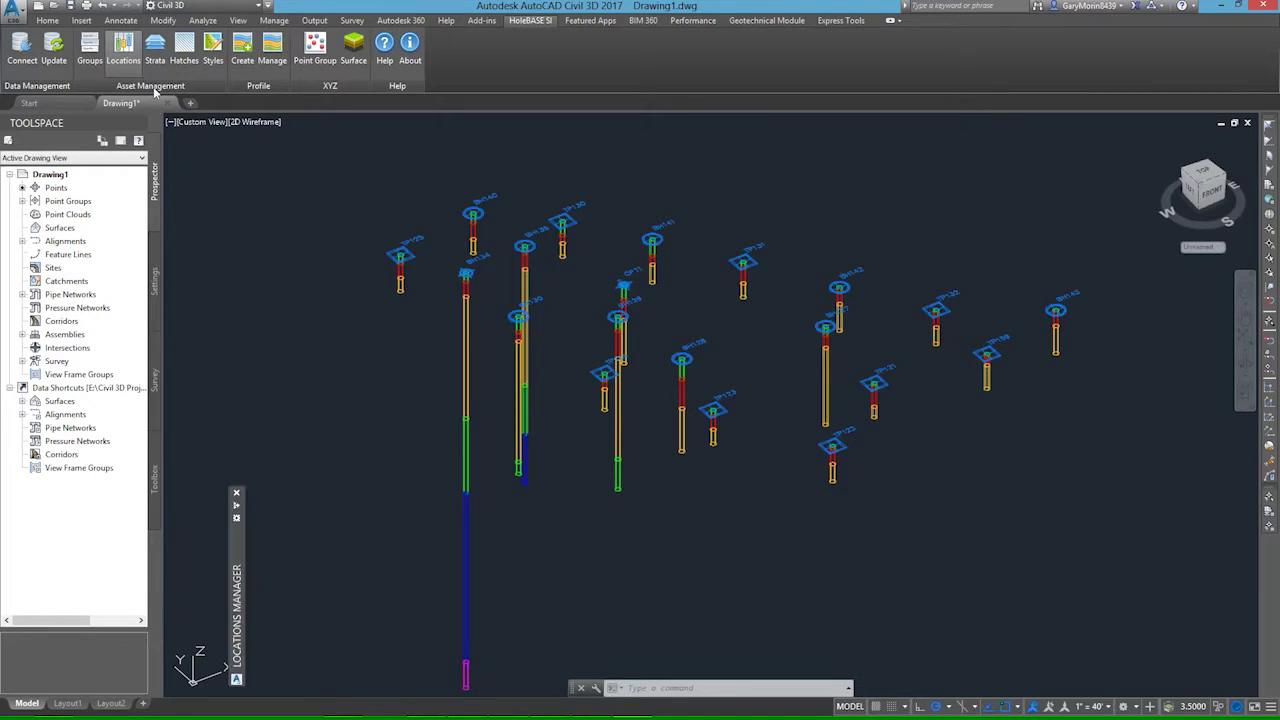
mouse_move(237, 622)
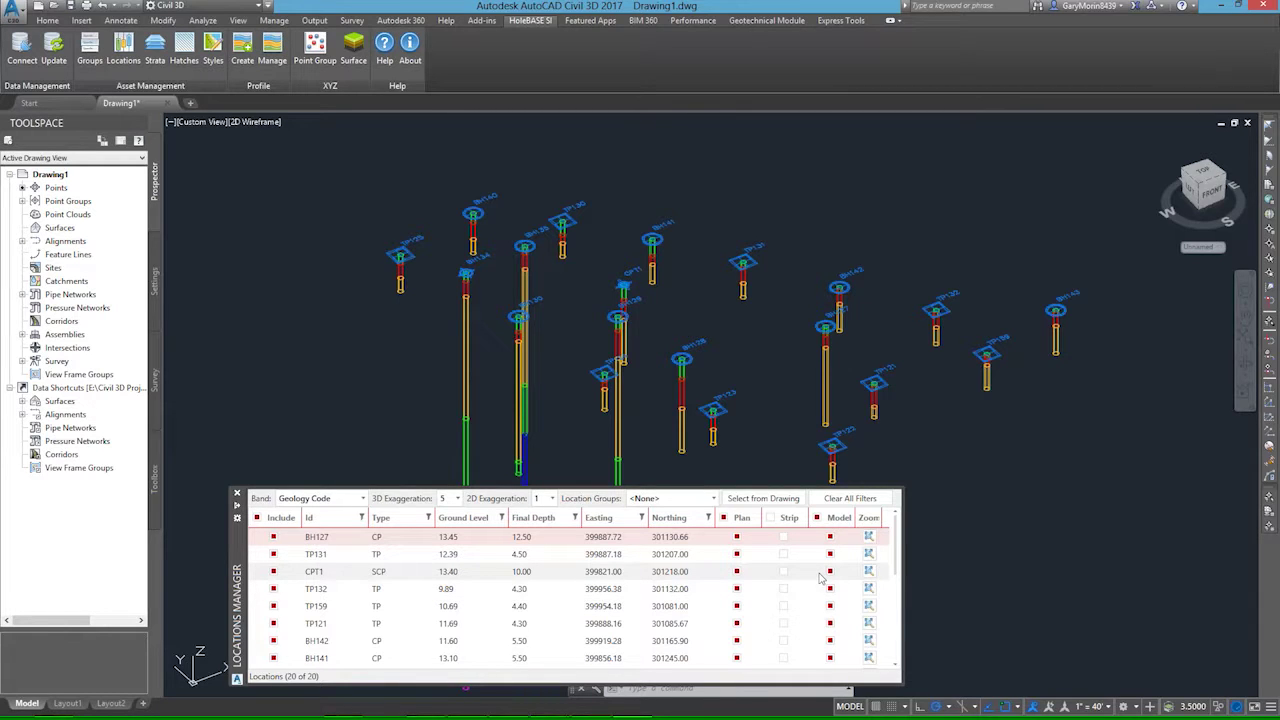
Toggle the 3D models of all locations off and back on, then do the same with their plan symbols.
left_click(817, 519)
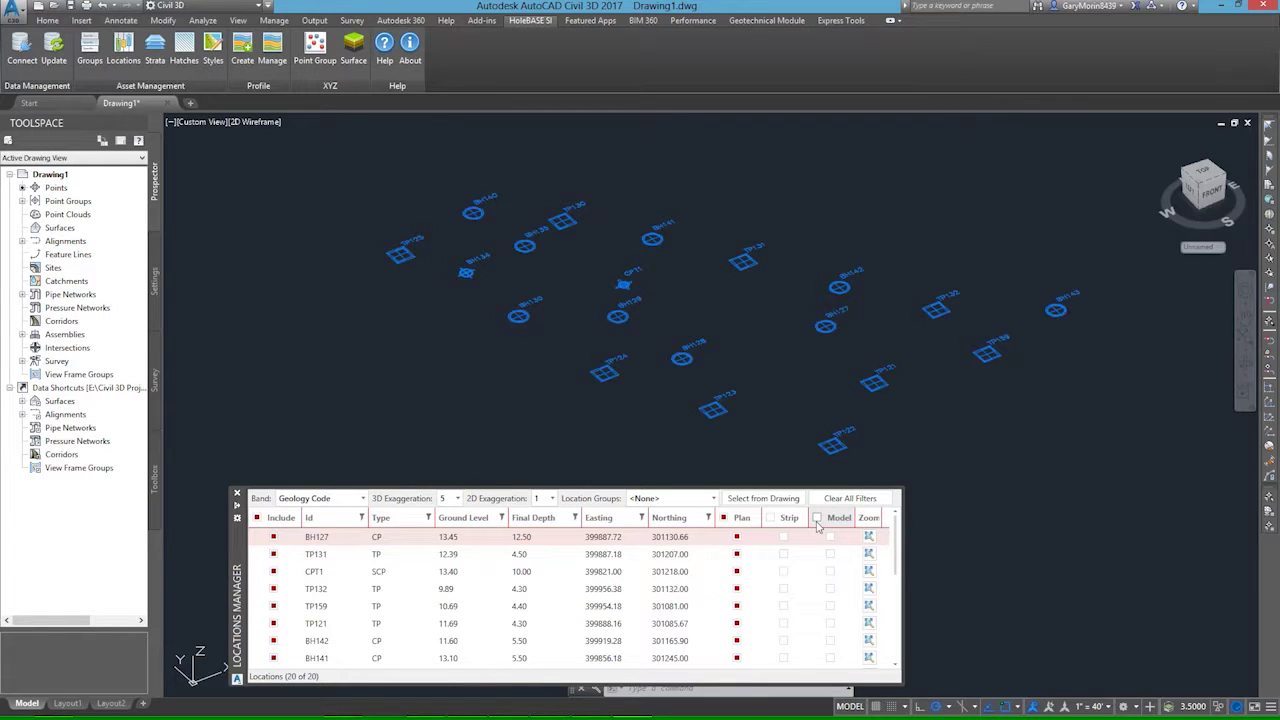
left_click(817, 519)
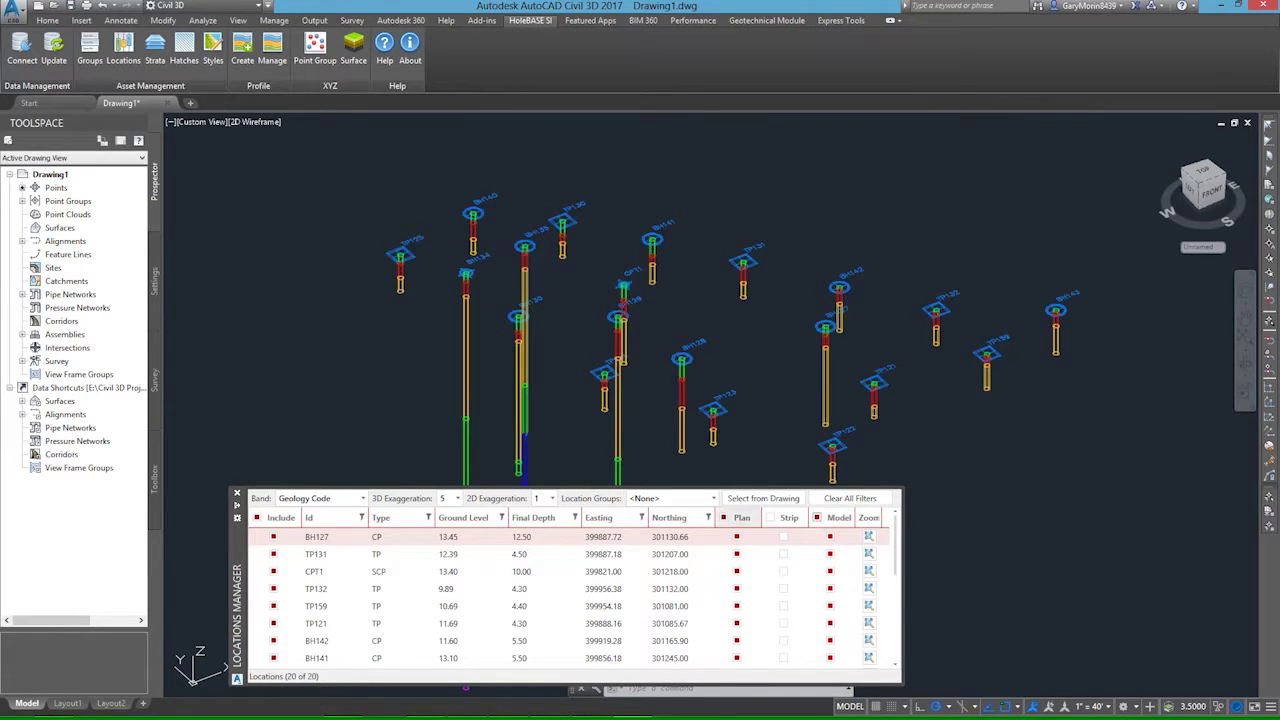
left_click(723, 518)
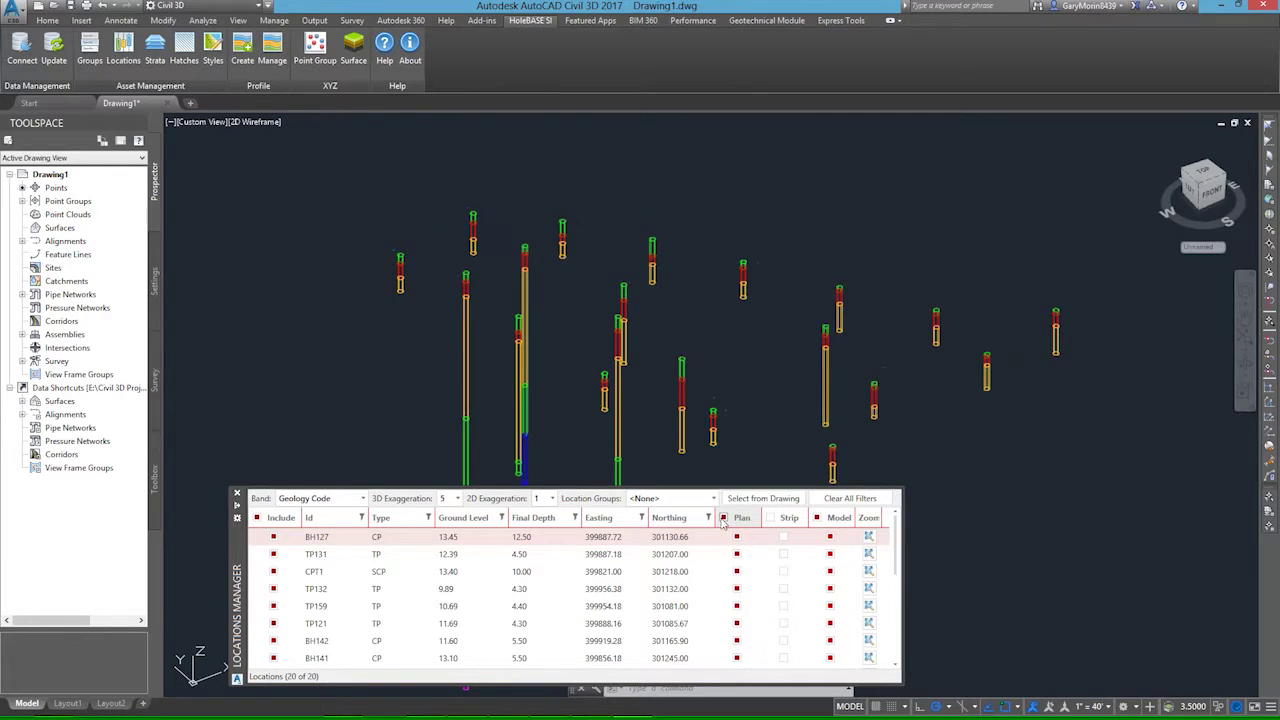
Toggle the 3D models of individual locations such as TP131 and CPT1 off and back on.
left_click(830, 554)
left_click(830, 571)
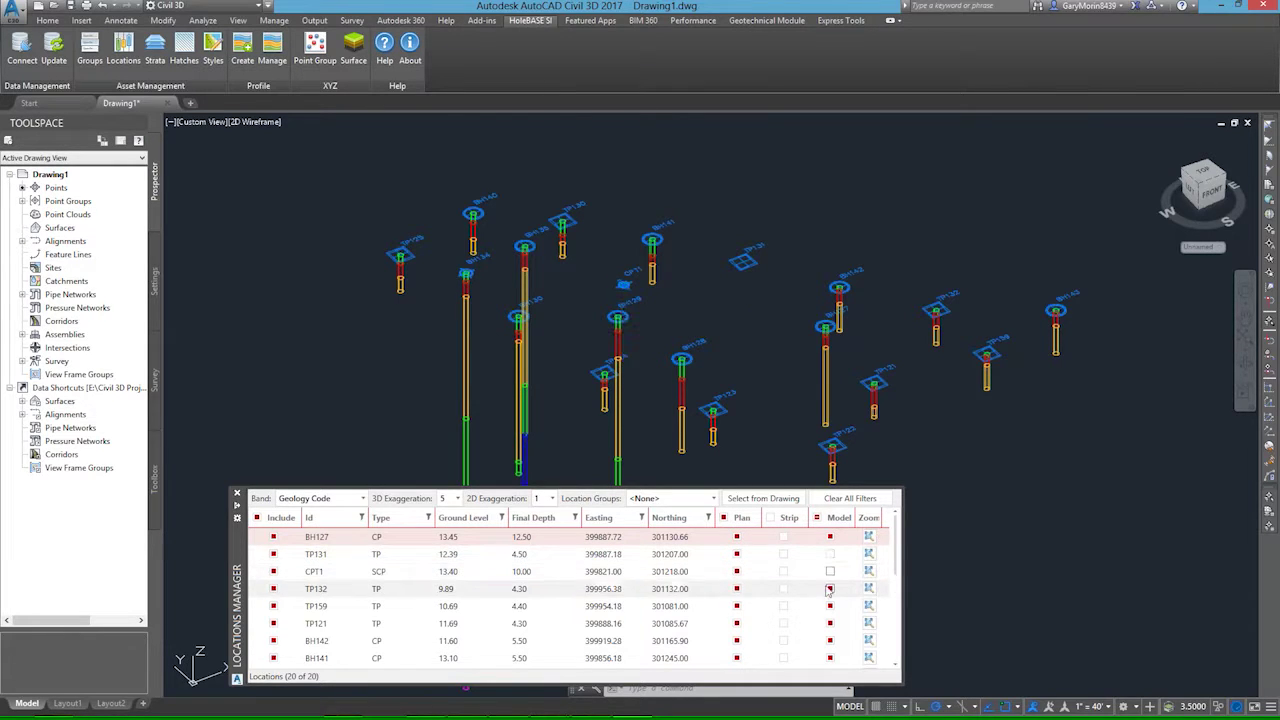
left_click(829, 589)
left_click(830, 571)
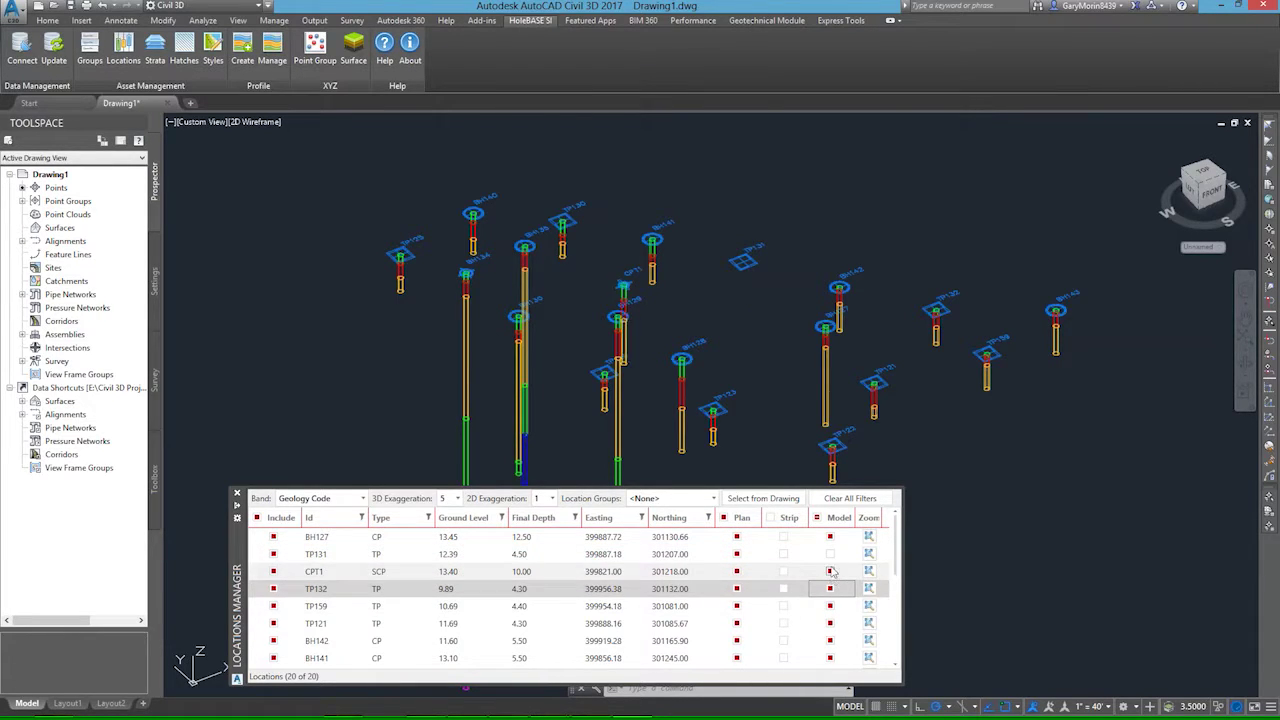
left_click(830, 554)
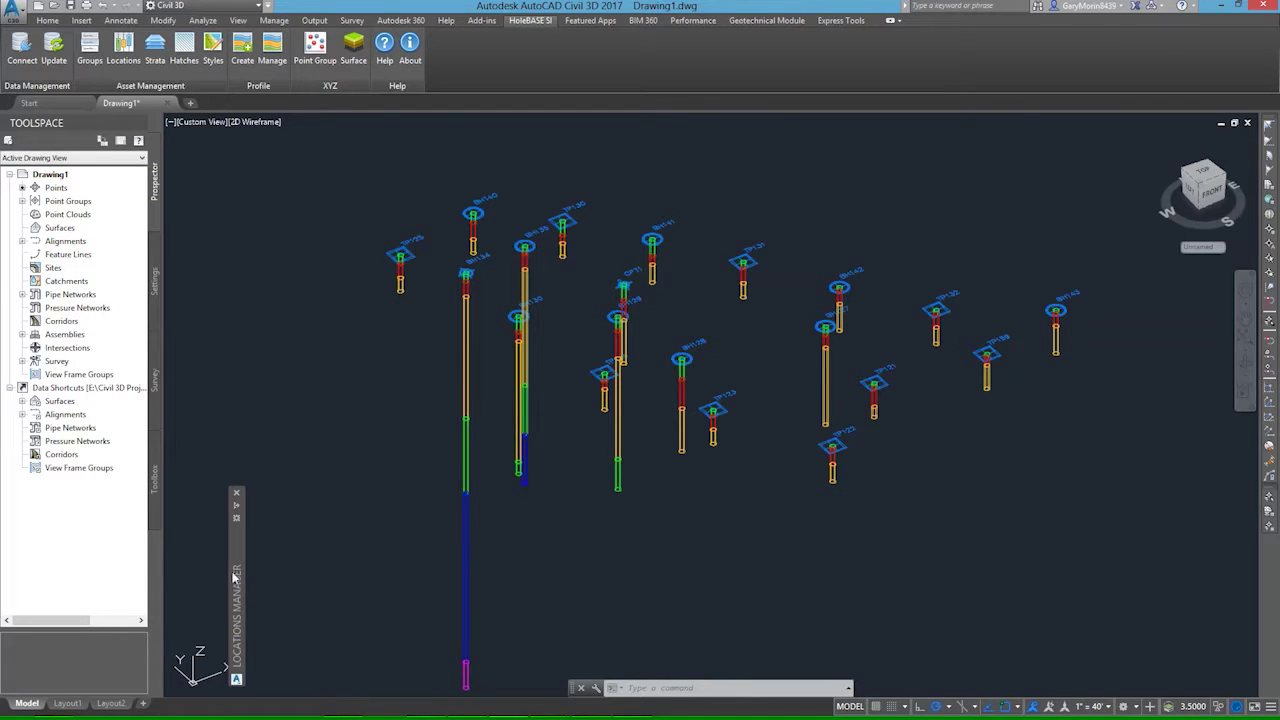
Exclude locations CPT1, TP131 and BH127 from the drawing, and include all three again.
mouse_move(236, 577)
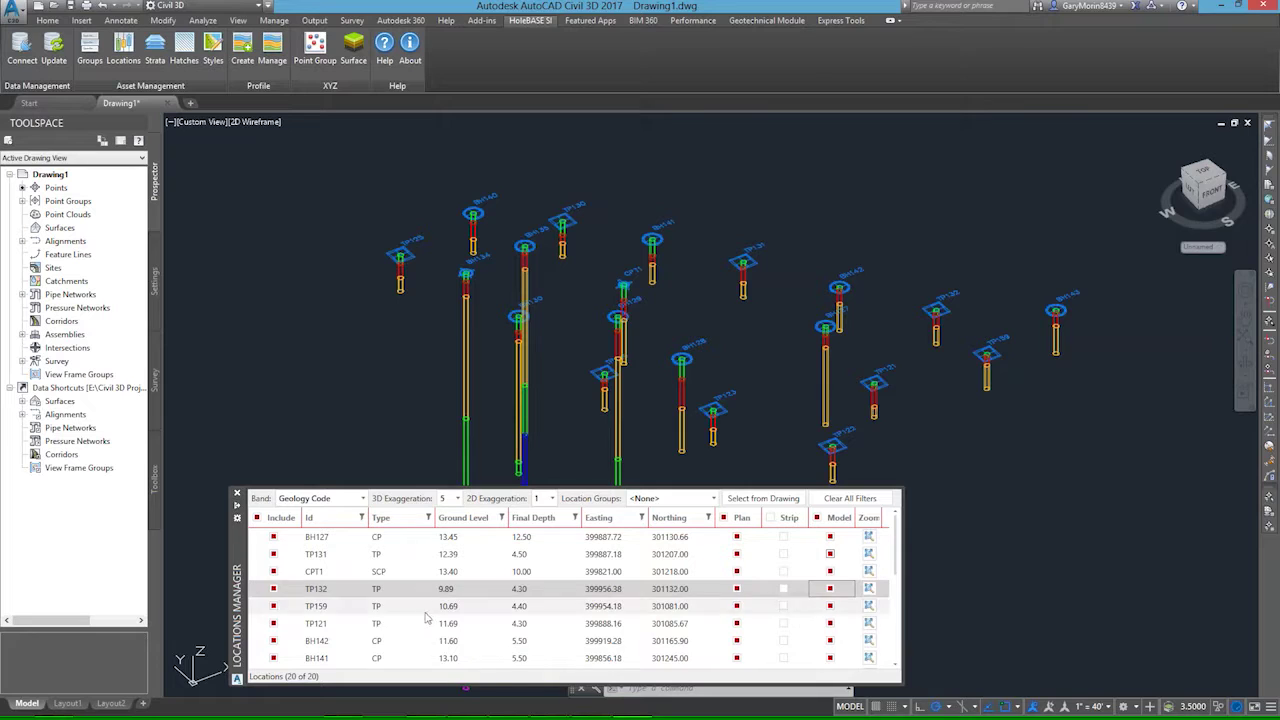
left_click(273, 571)
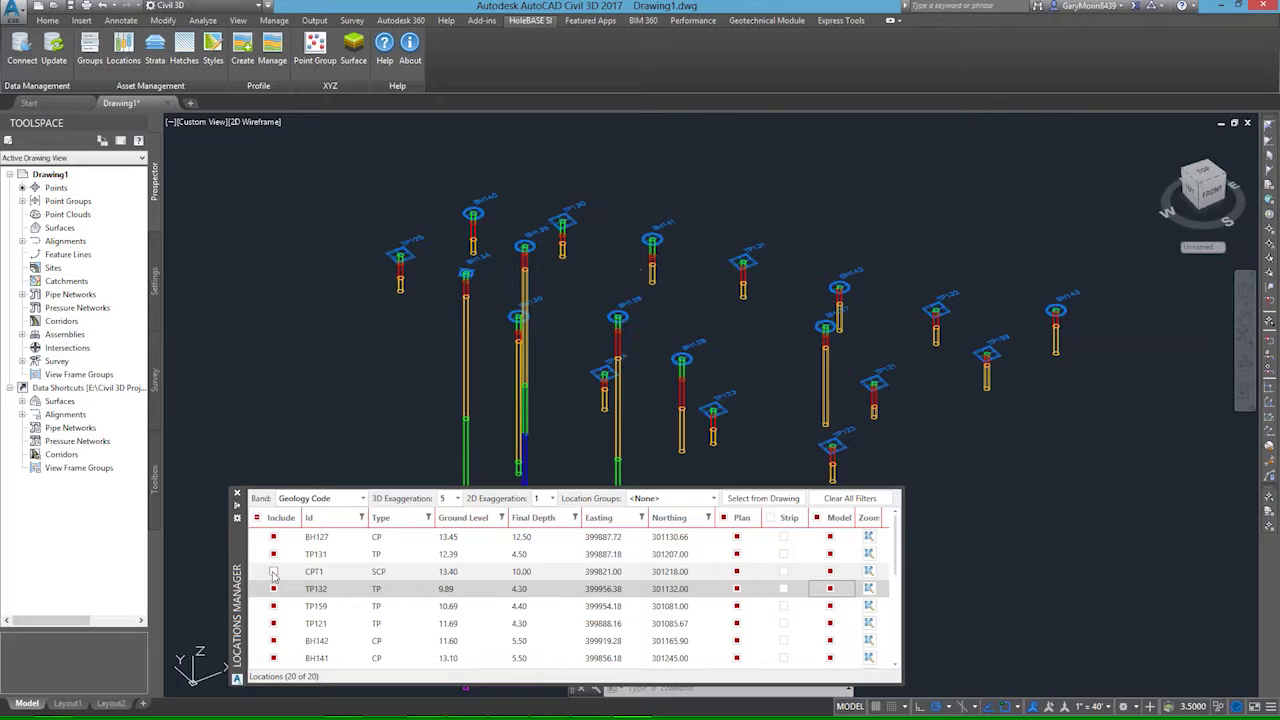
left_click(273, 554)
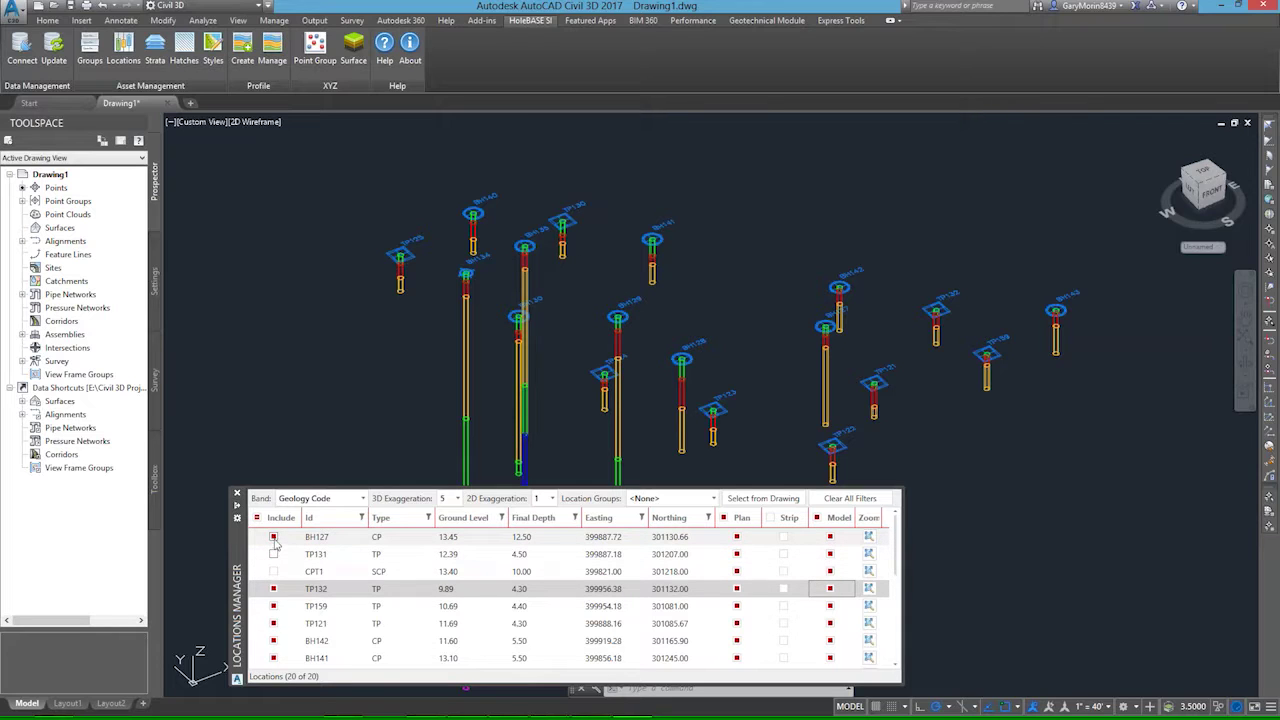
left_click(273, 537)
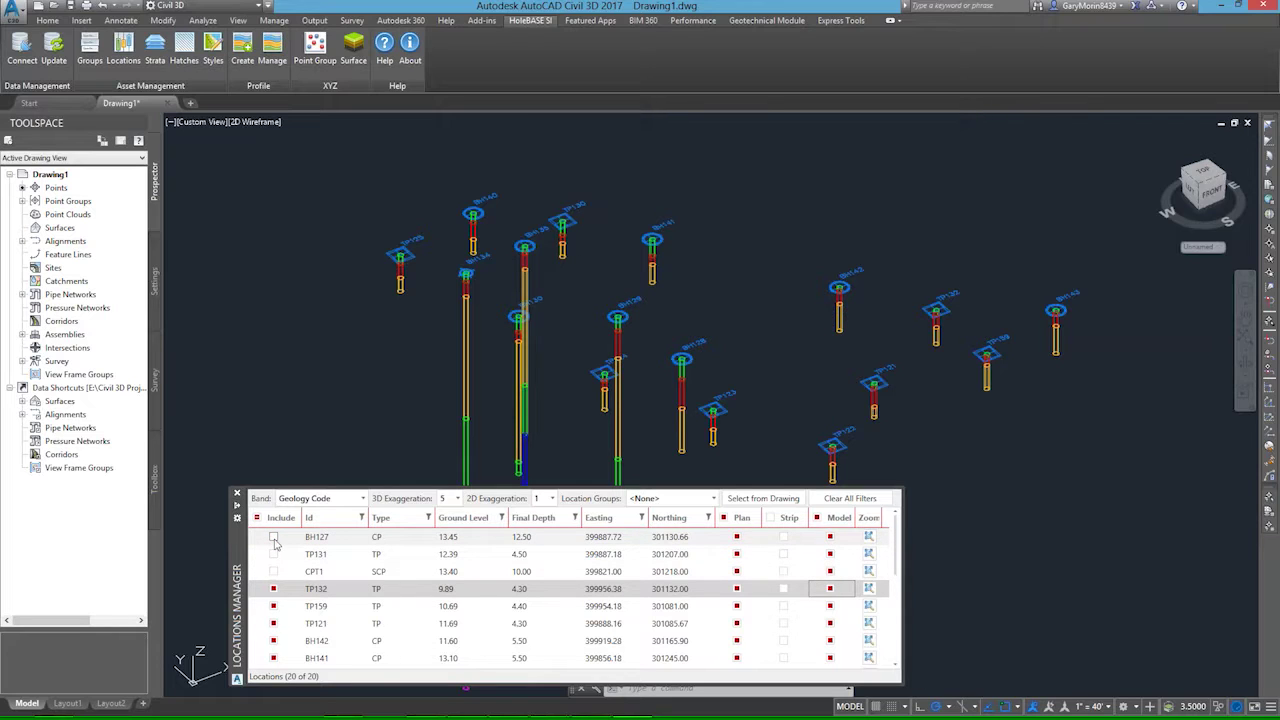
left_click(274, 538)
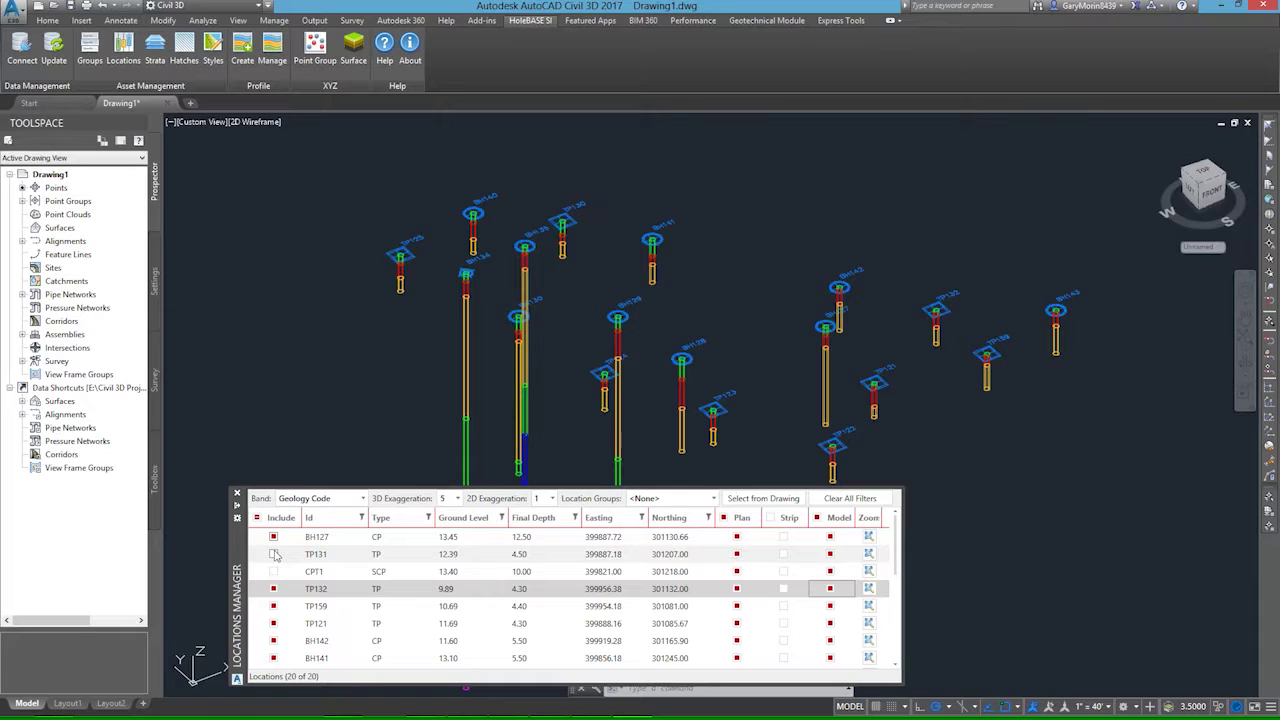
left_click(274, 554)
left_click(274, 571)
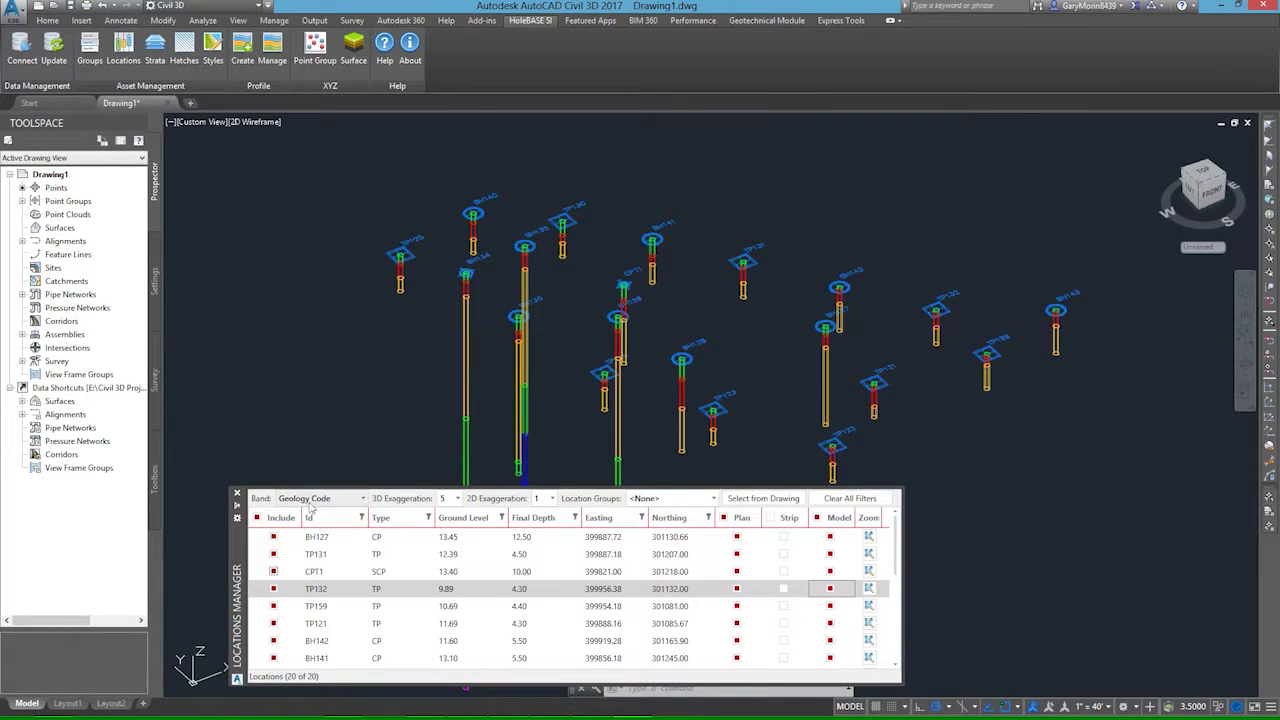
Colour the boreholes by the Legend Code band, and switch the band back to Geology Code.
left_click(322, 500)
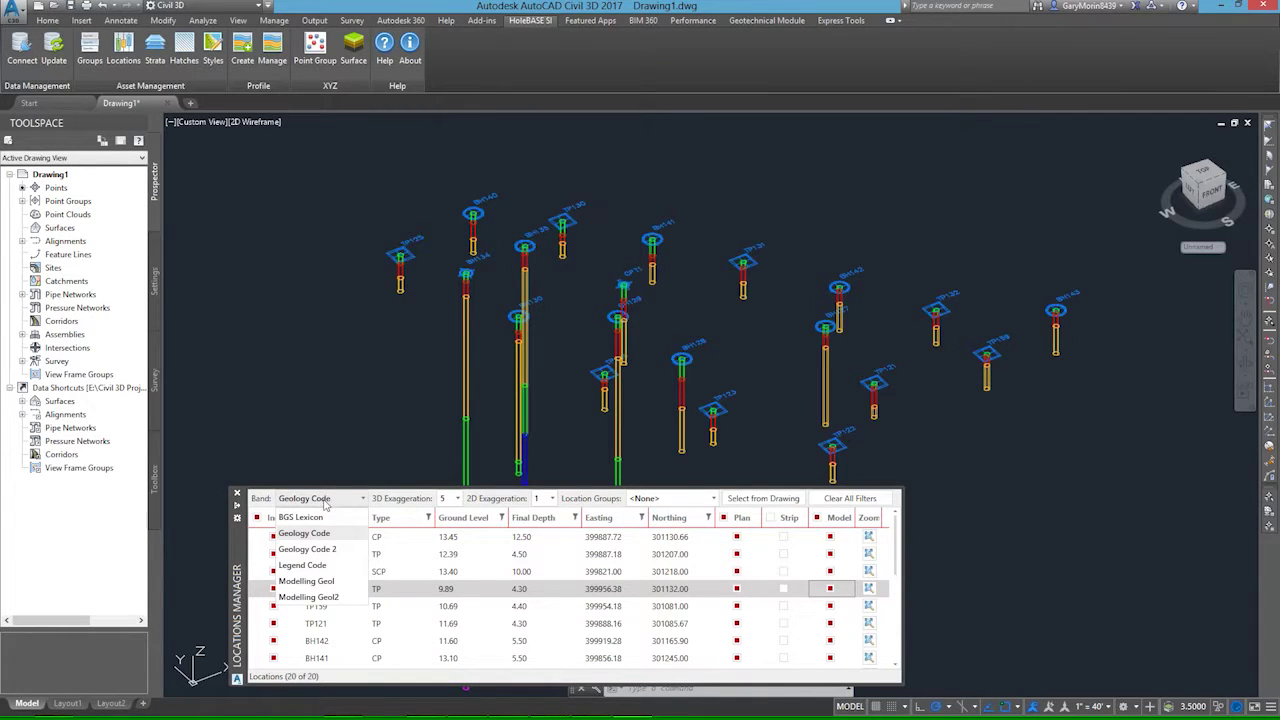
left_click(303, 565)
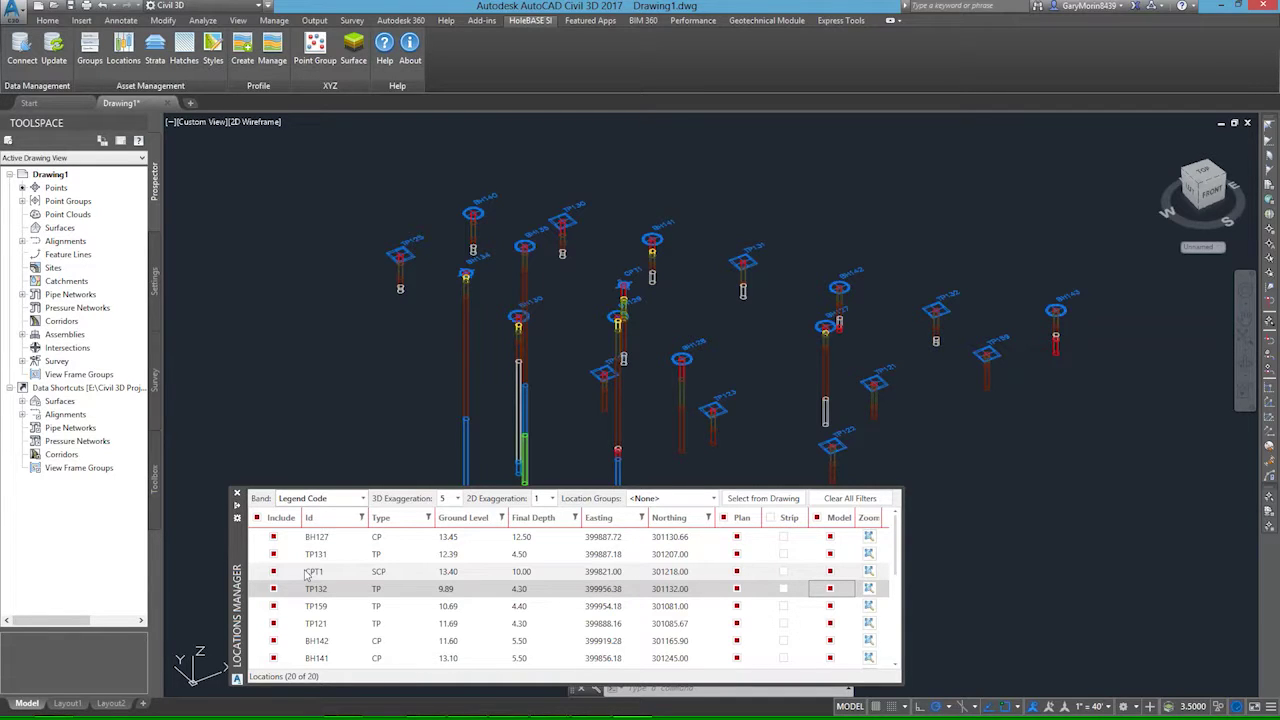
left_click(317, 500)
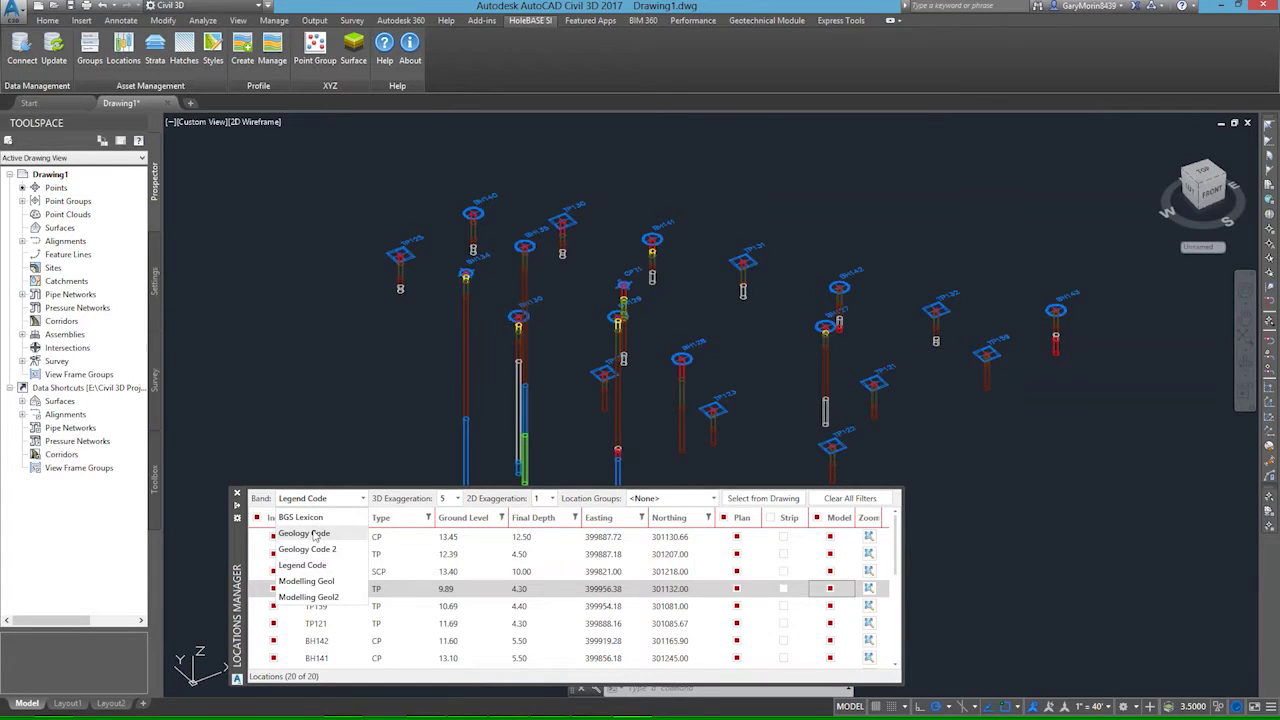
left_click(315, 534)
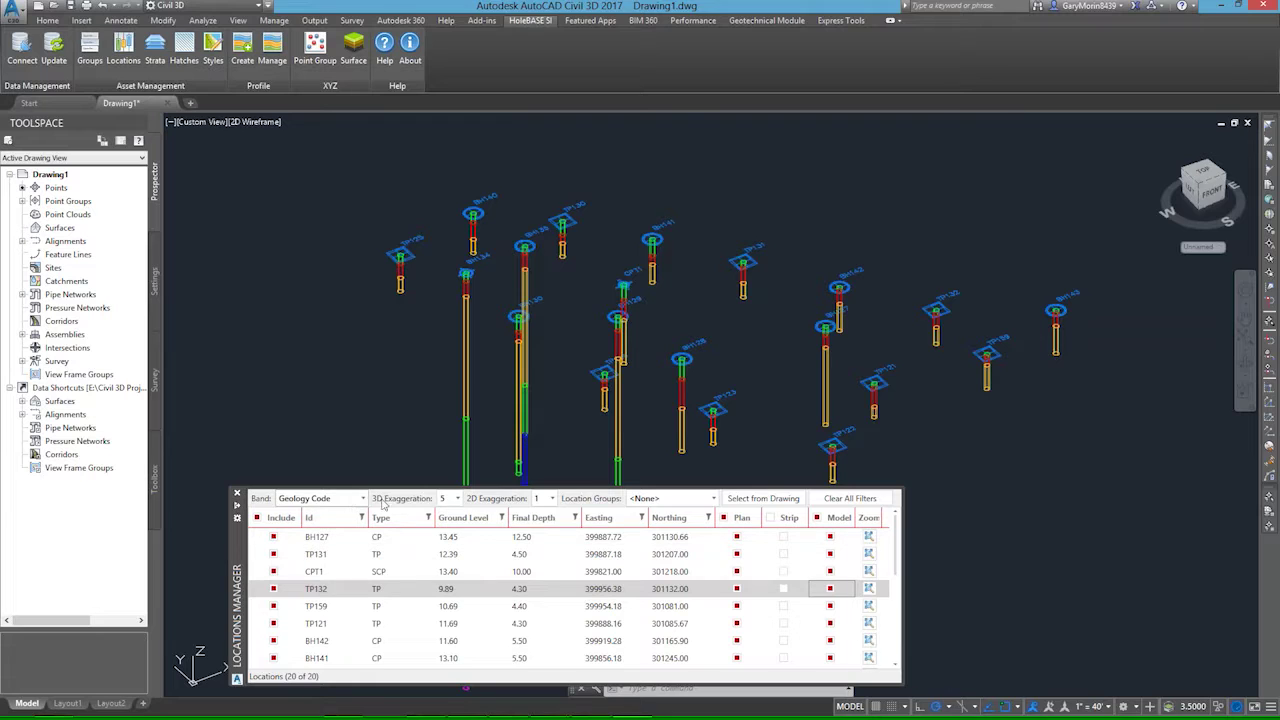
Set the boreholes' 3D exaggeration to 1, and return it to 5.
left_click(460, 500)
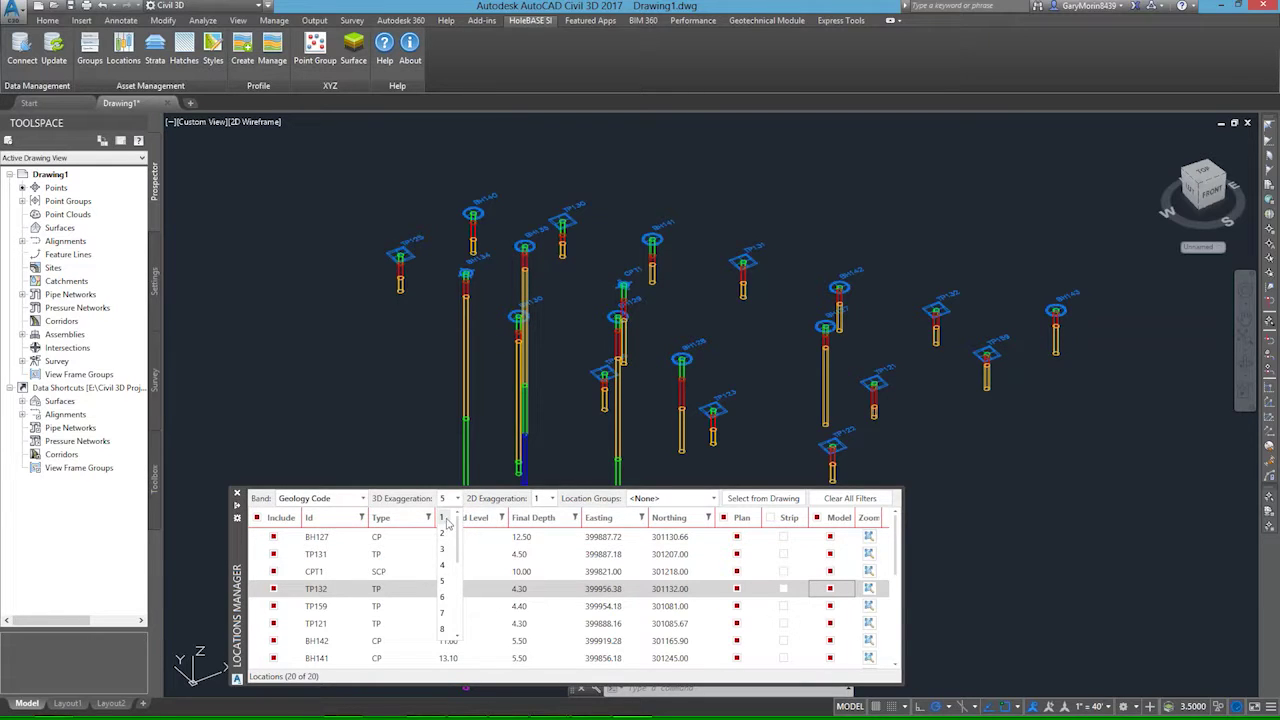
left_click(447, 520)
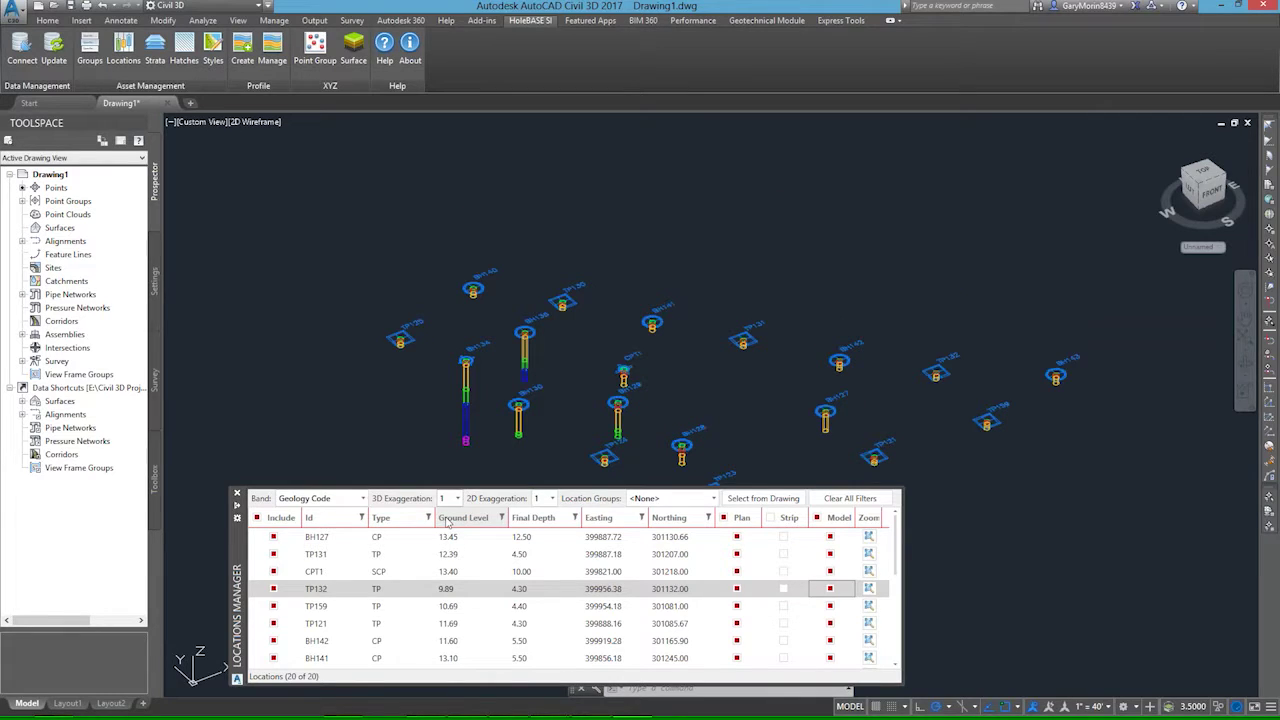
left_click(455, 498)
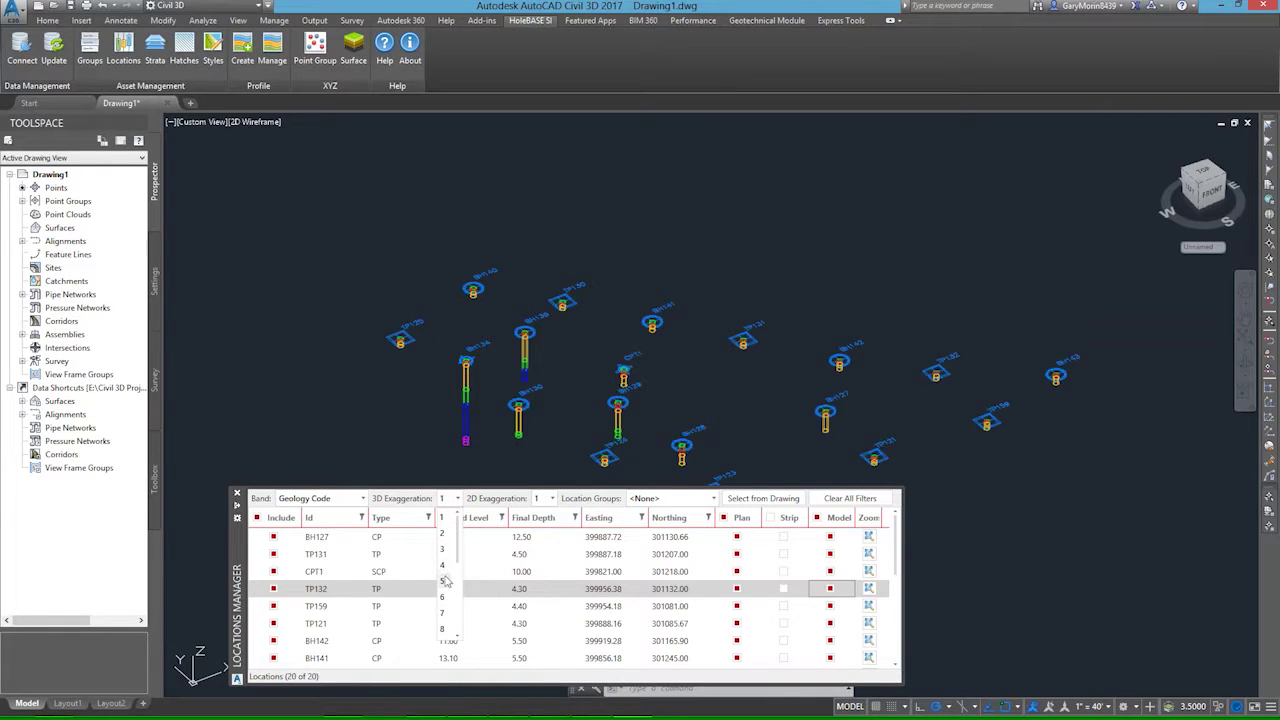
left_click(444, 585)
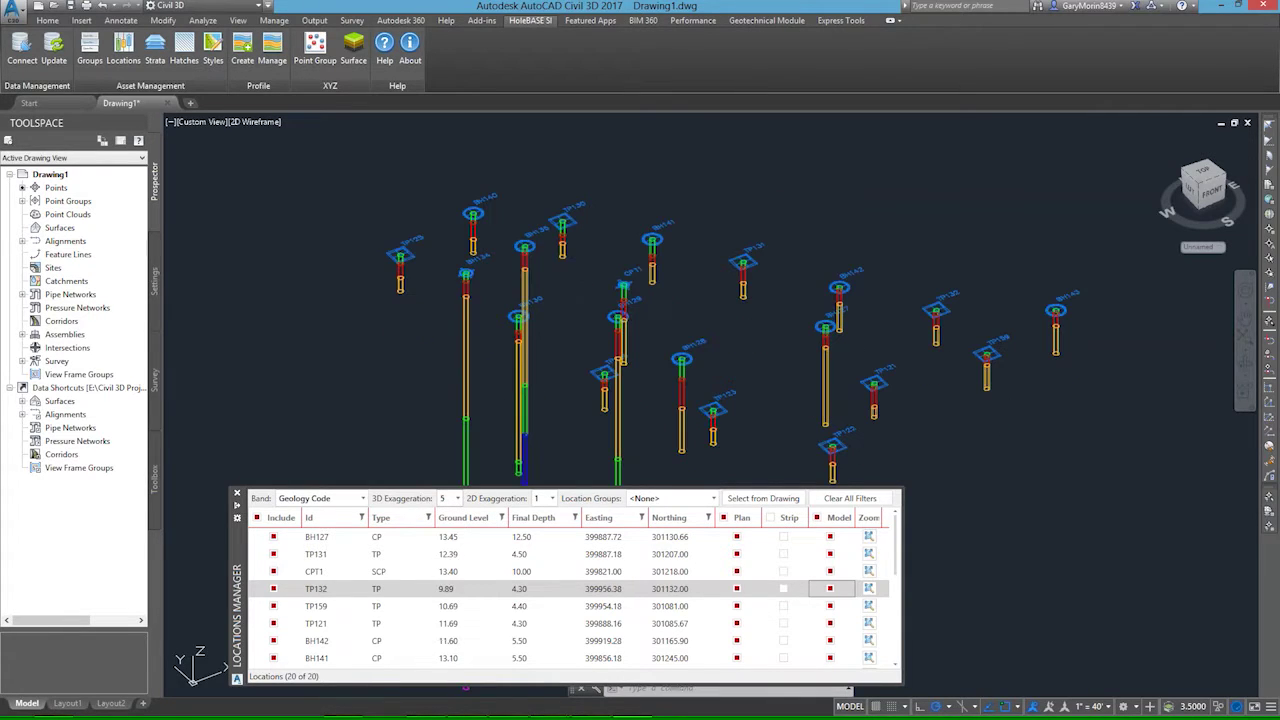
Turn on the strip logs for all locations and set the drawing to the Top view.
left_click(771, 518)
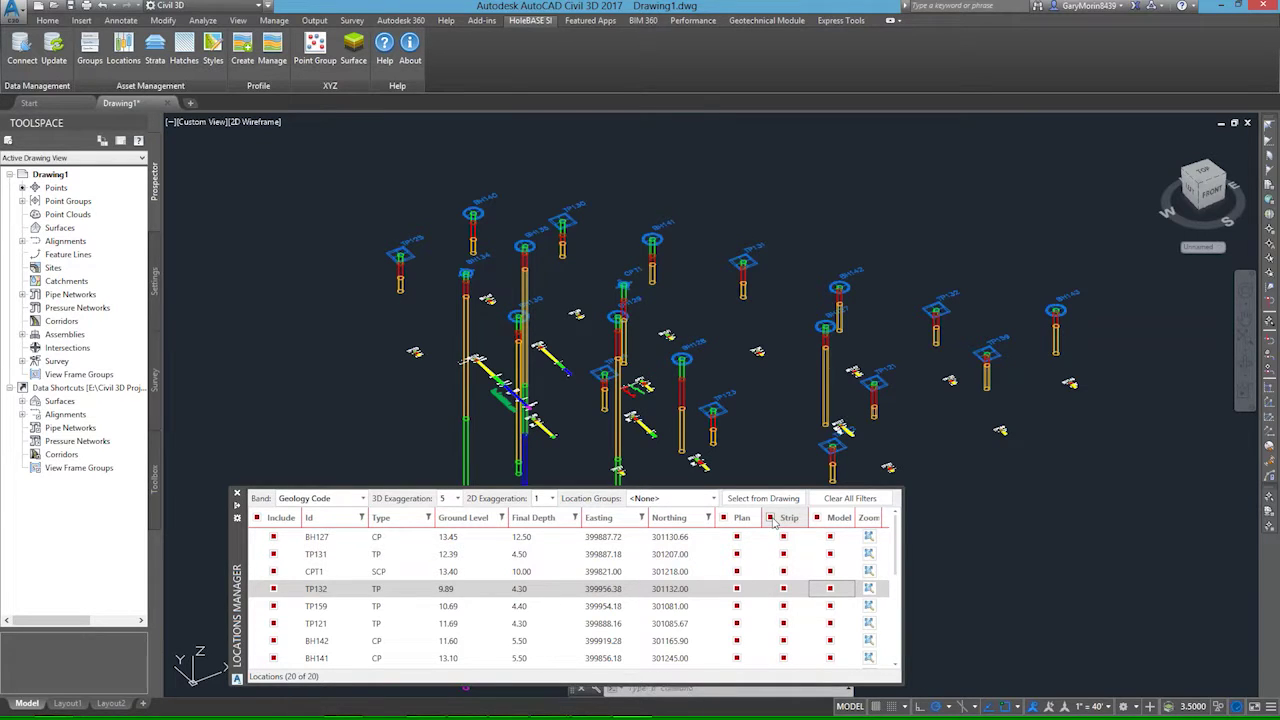
left_click(237, 493)
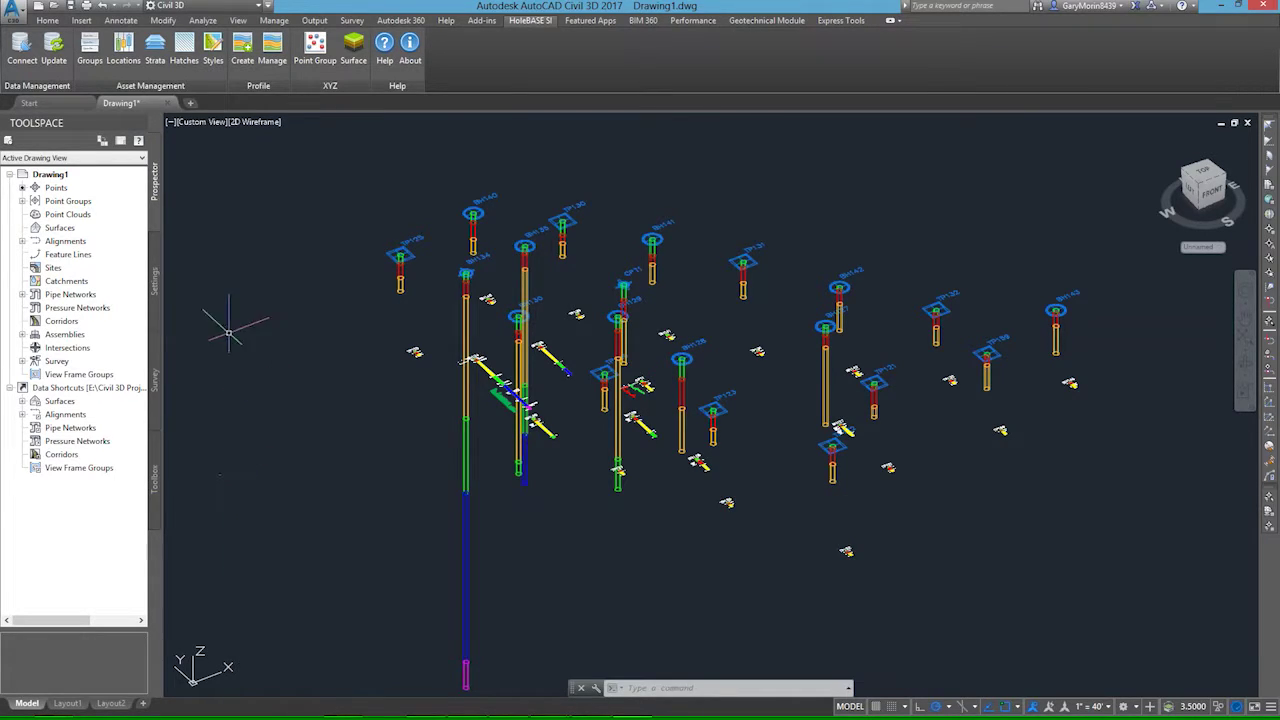
left_click(205, 122)
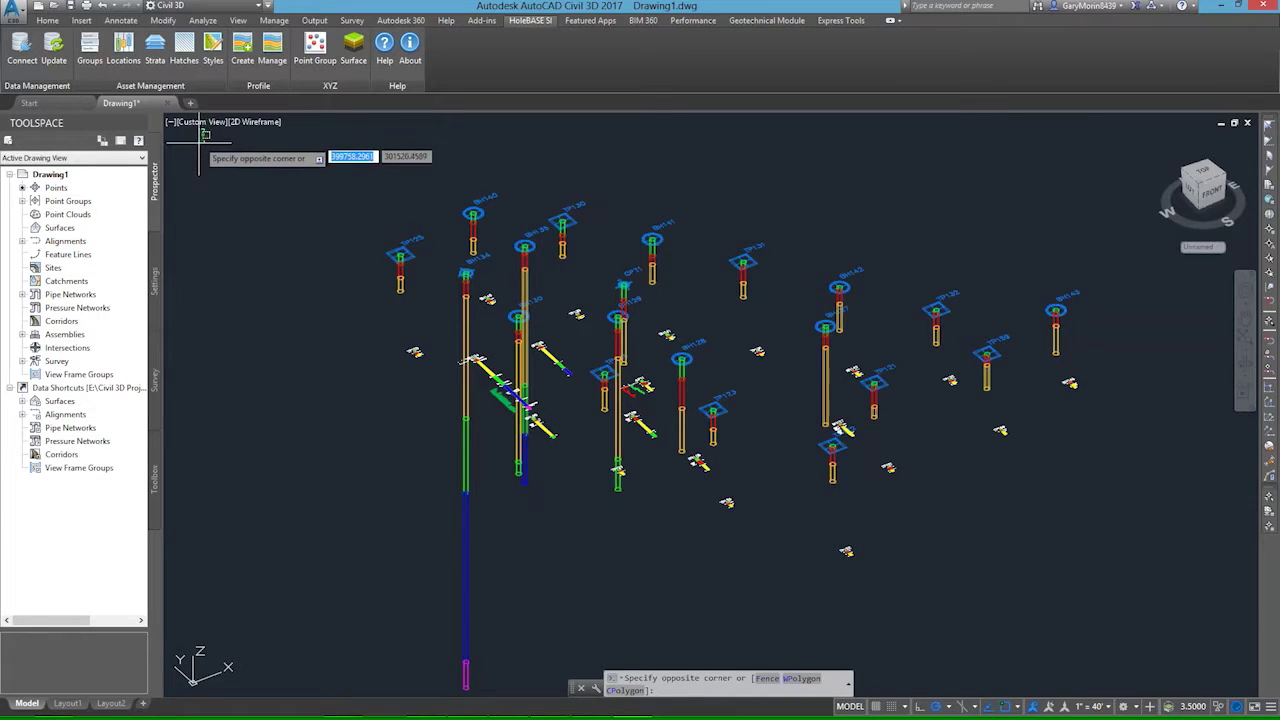
key("Escape")
left_click(204, 122)
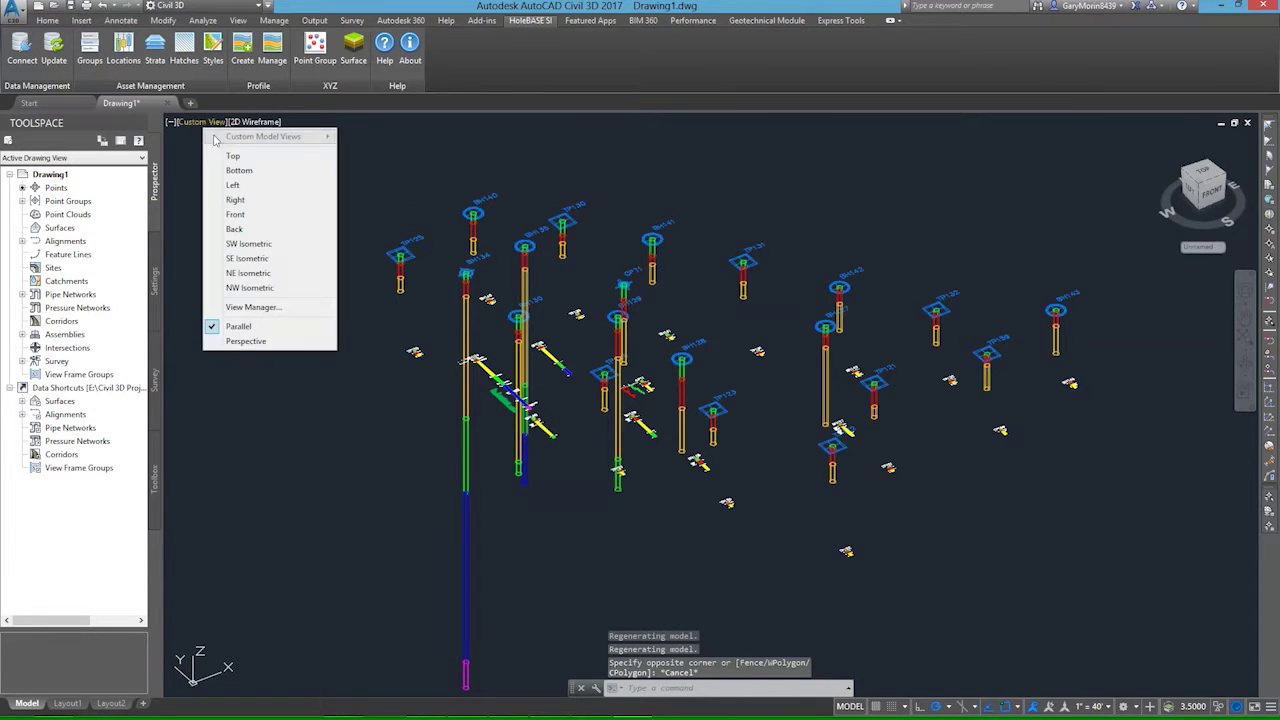
left_click(233, 160)
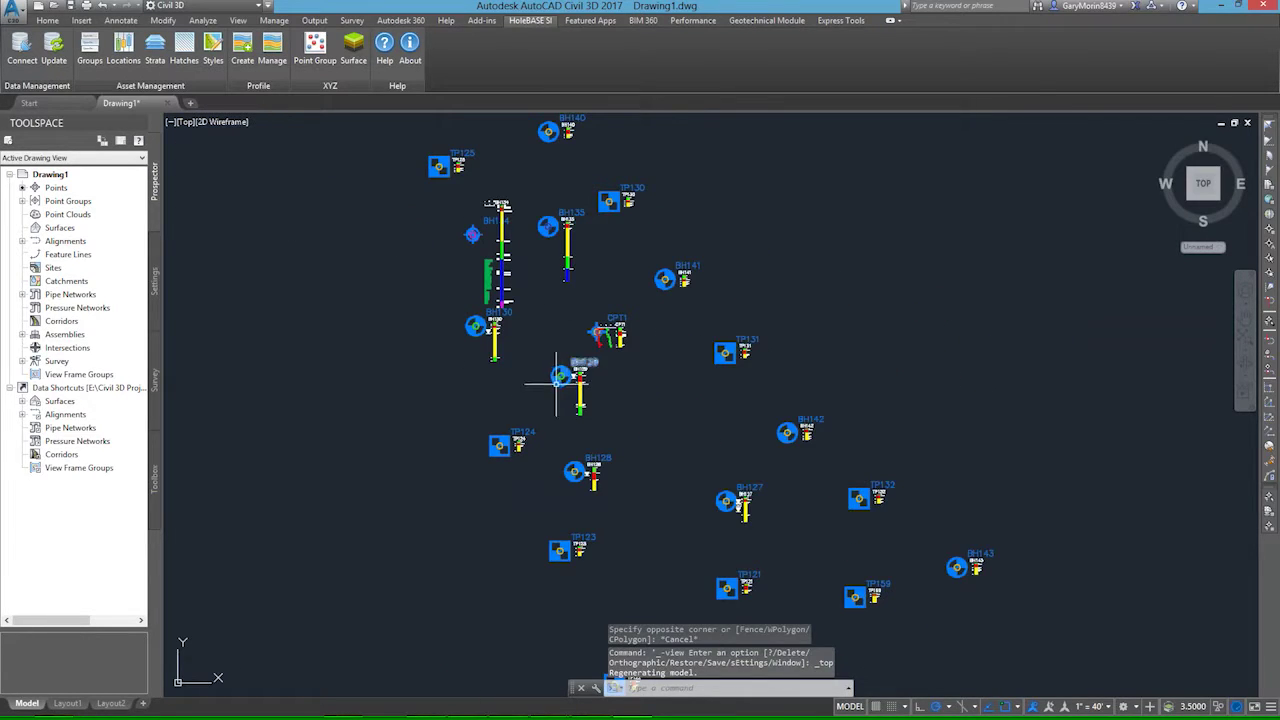
Examine the strip logs beside the plan symbols, including those at BH134, BH135, BH141 and CPT1.
scroll(550, 335, "up", 5)
middle_click_drag(481, 423, 478, 646)
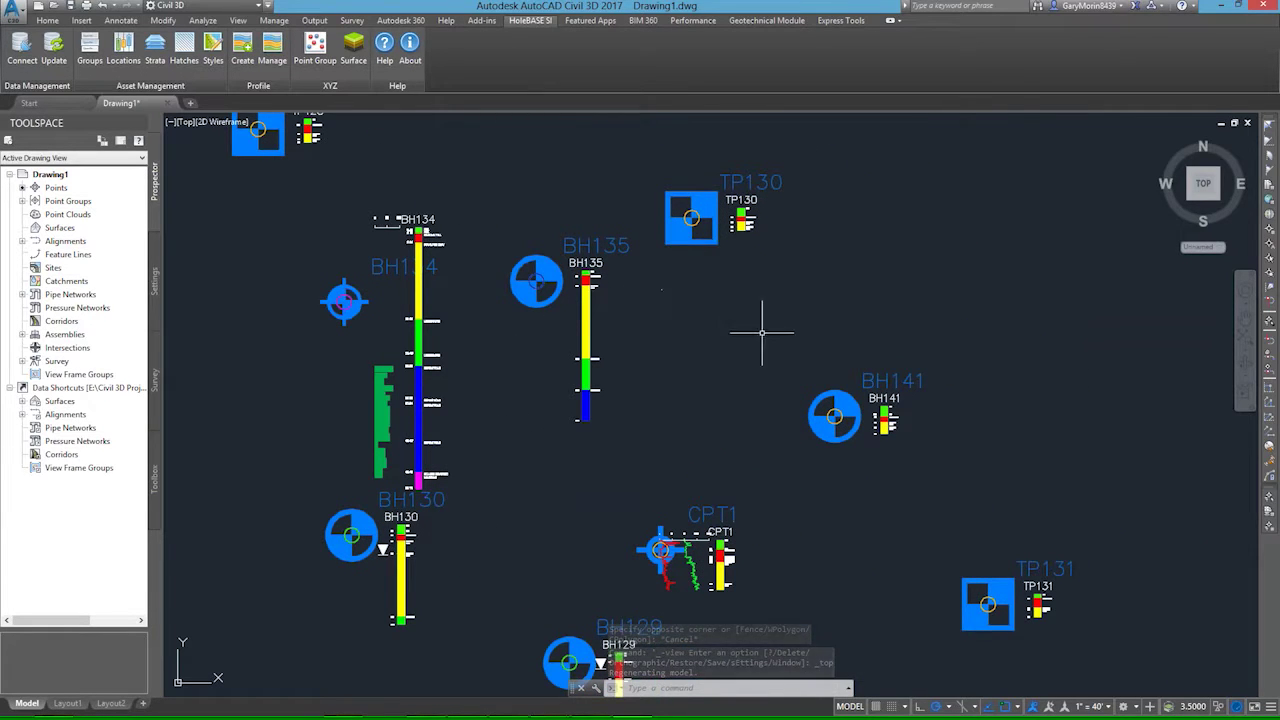
scroll(850, 484, "down", 3)
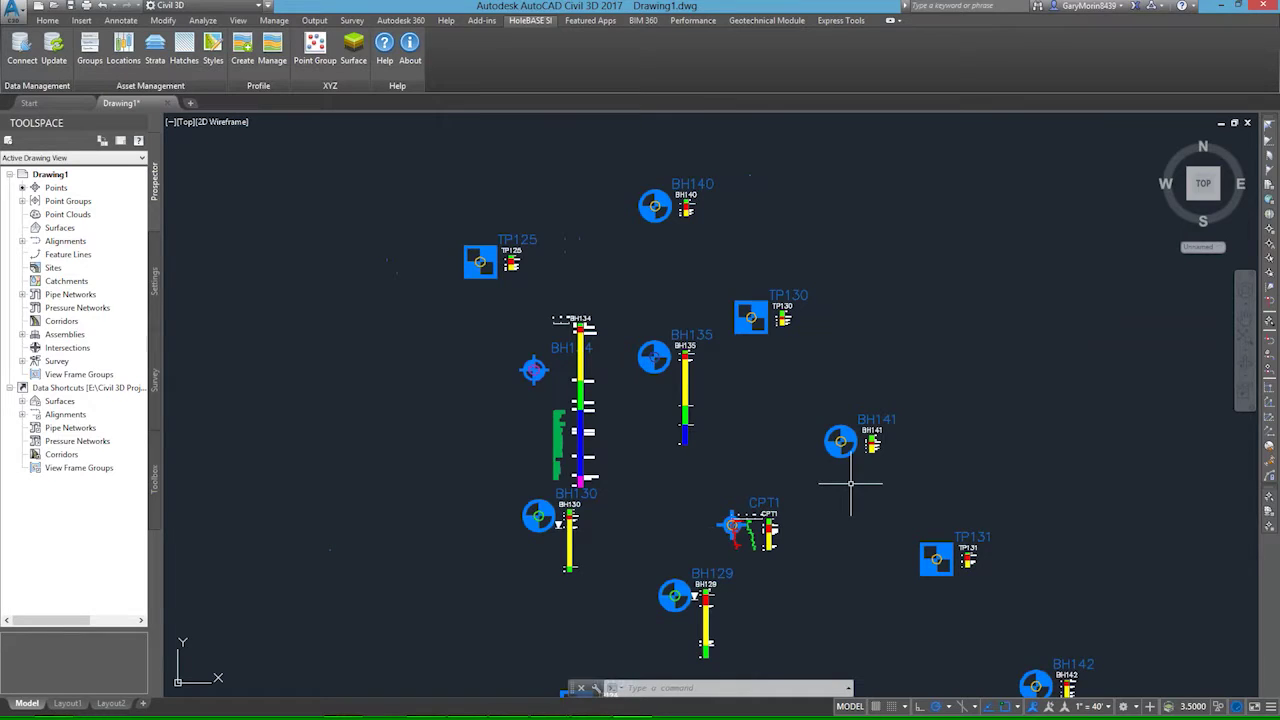
scroll(588, 340, "up", 3)
middle_click_drag(573, 331, 540, 449)
middle_click_drag(804, 604, 598, 295)
scroll(748, 376, "up", 6)
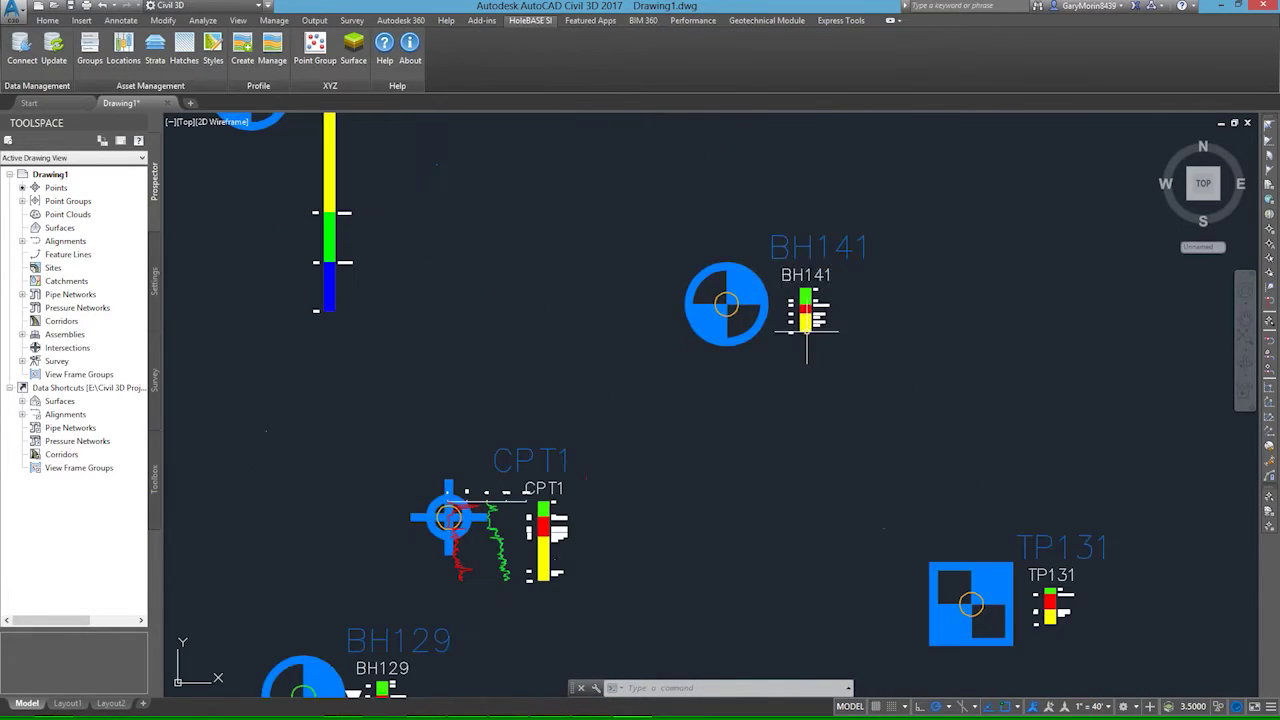
scroll(775, 390, "down", 4)
scroll(779, 383, "down", 5)
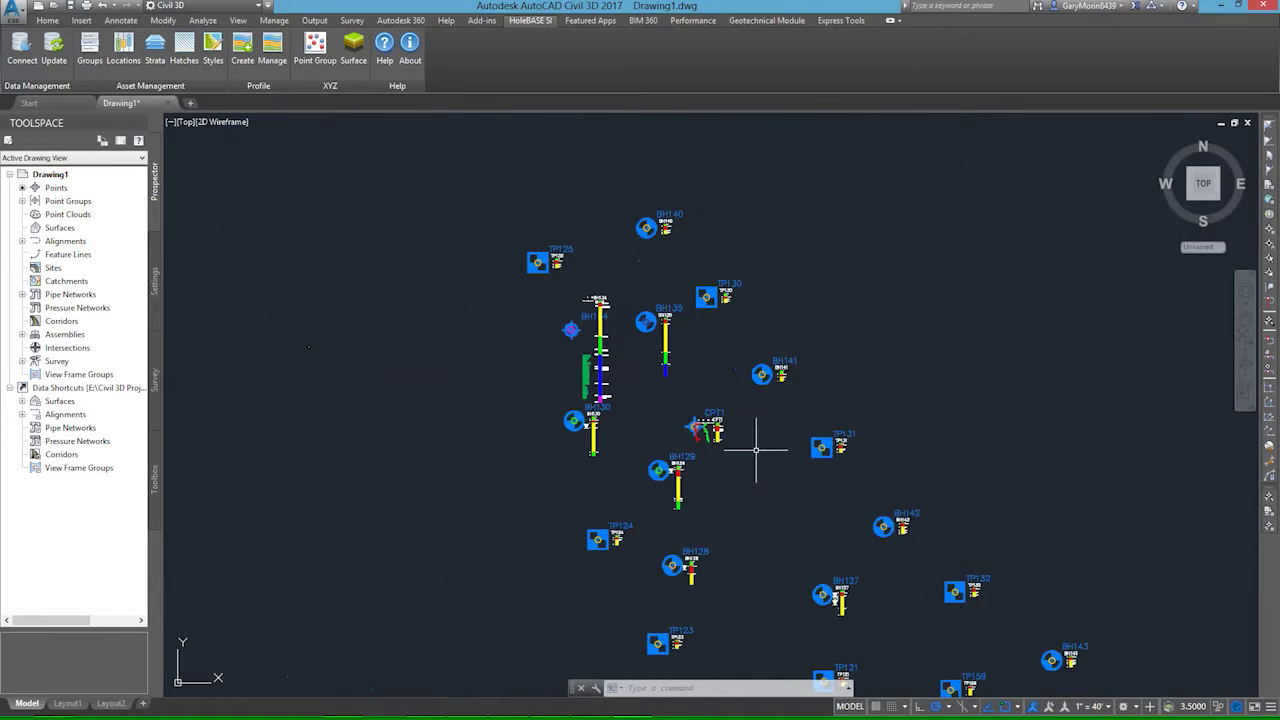
middle_click_drag(737, 486, 668, 455)
scroll(668, 455, "down", 2)
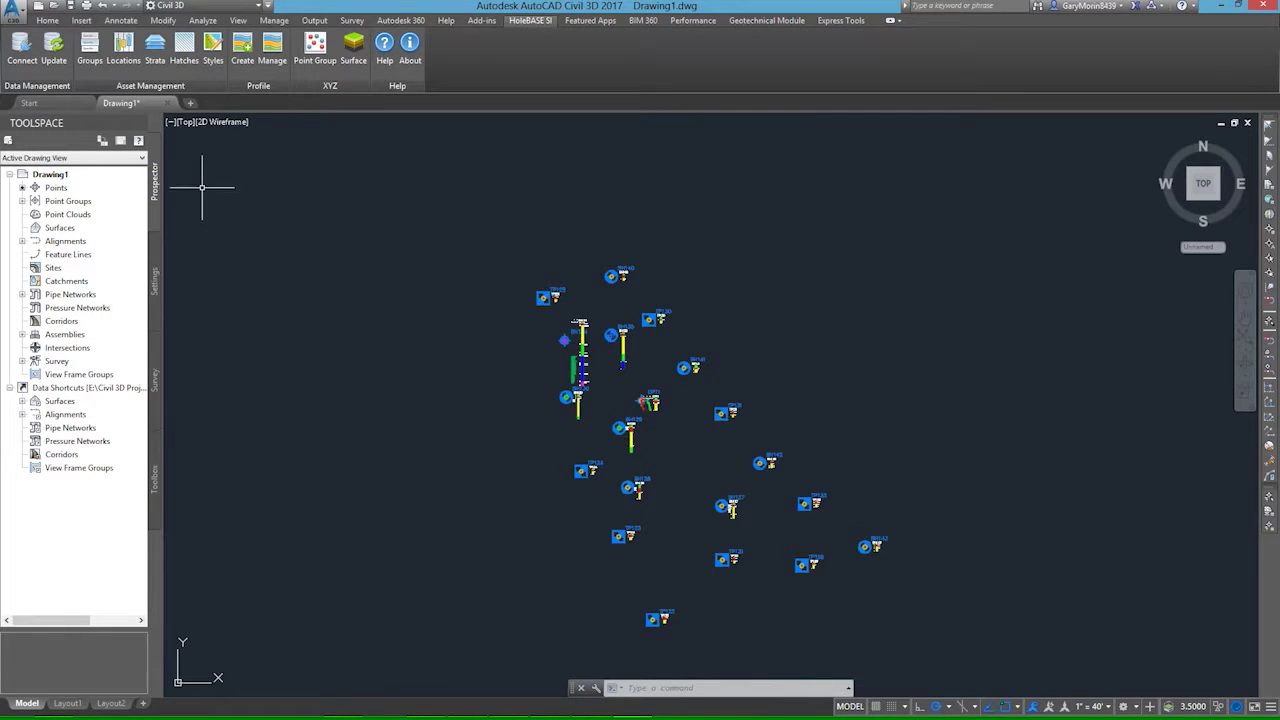
Turn off the strip logs for all locations and orbit the drawing back to a 3D view of the boreholes.
left_click(125, 55)
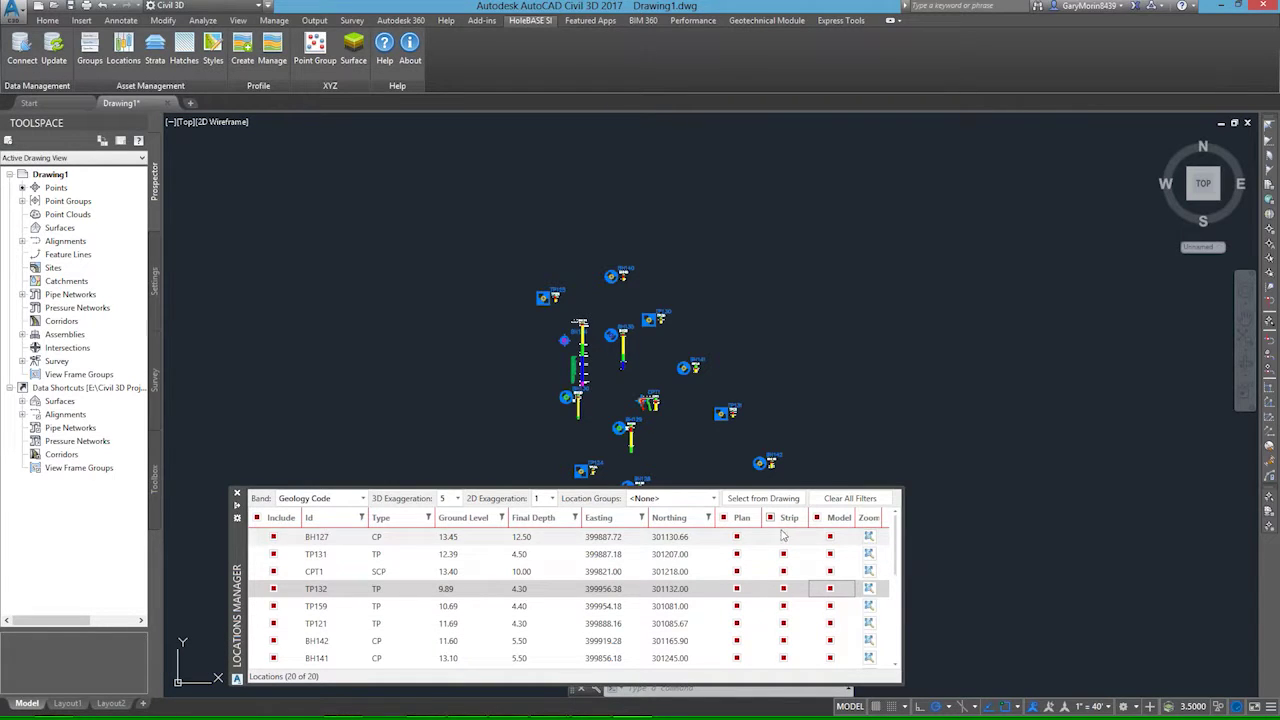
left_click(770, 517)
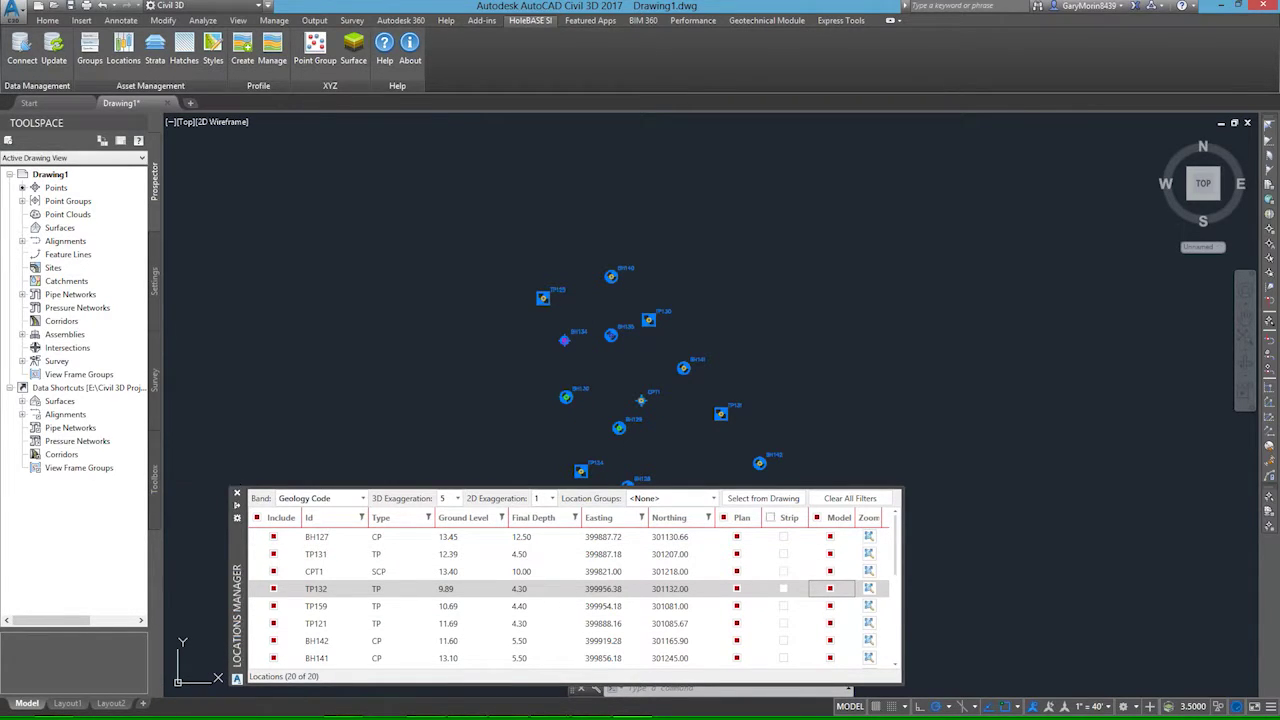
left_click(237, 493)
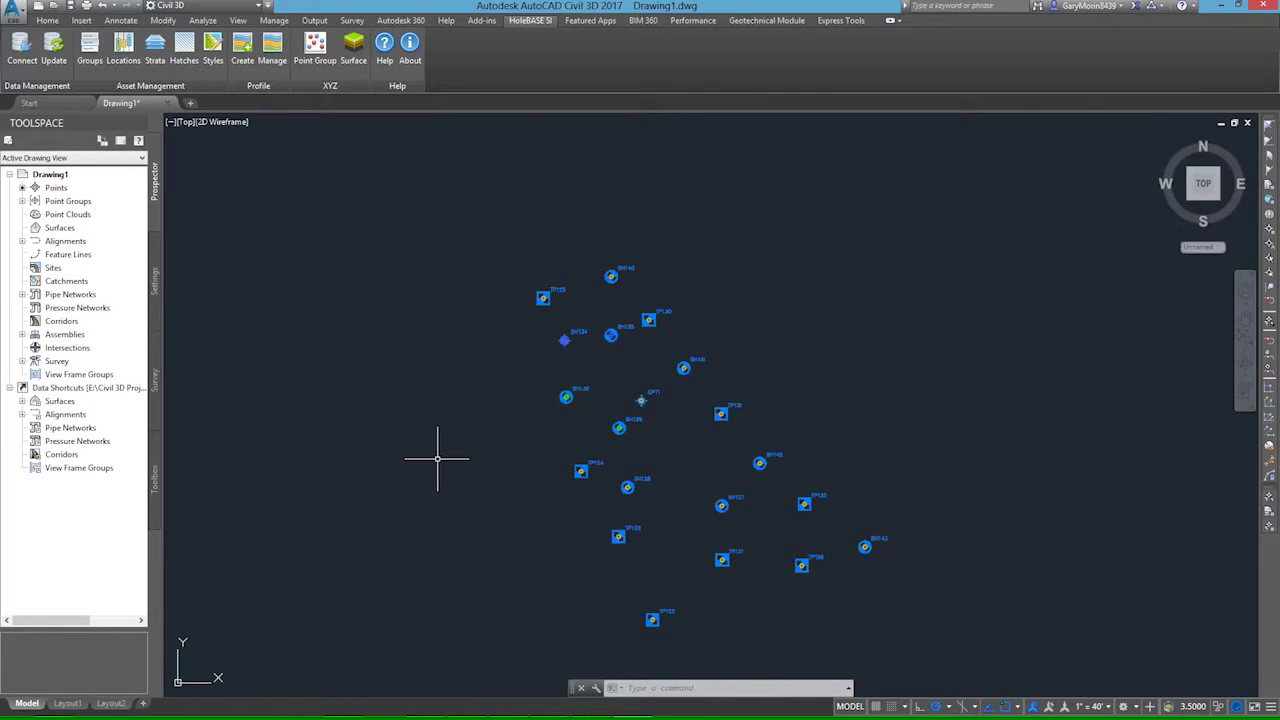
middle_click_drag(640, 400, 745, 452, "shift")
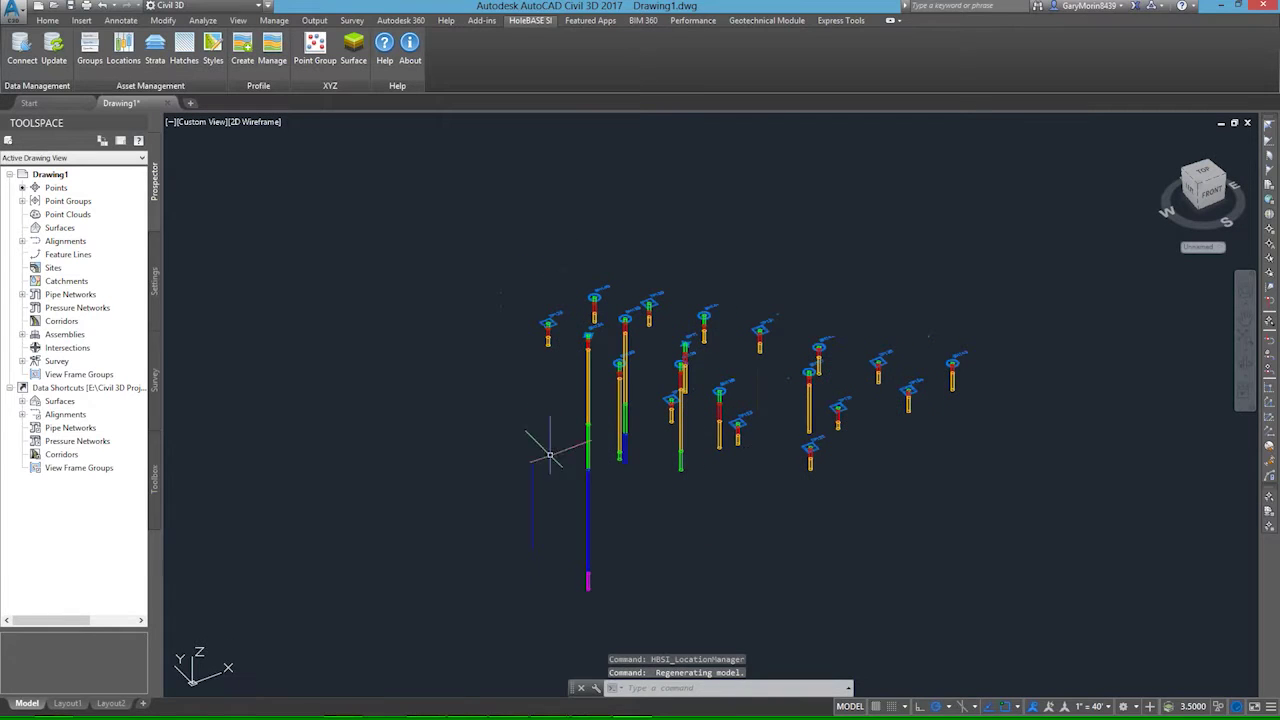
scroll(676, 437, "up", 2)
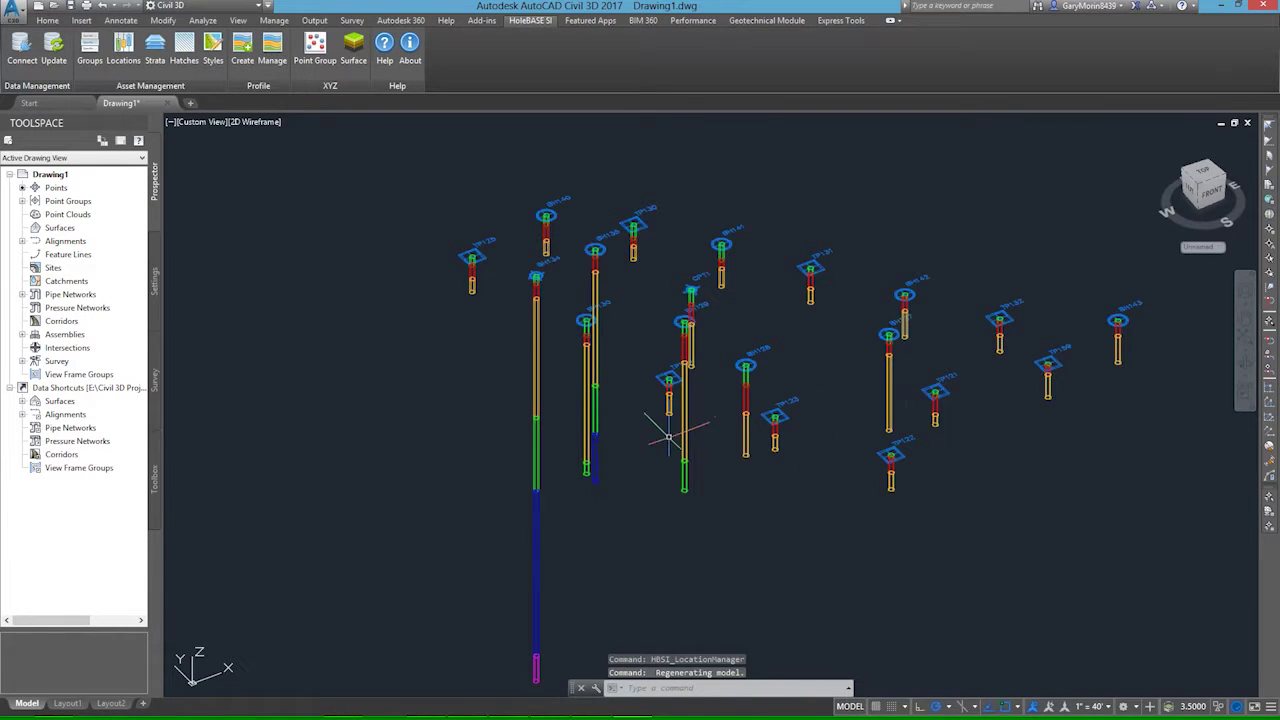
Select the drawing's Surfaces collection and open the Strata Manager, placing it clear of the lower edge of the drawing.
left_click(57, 228)
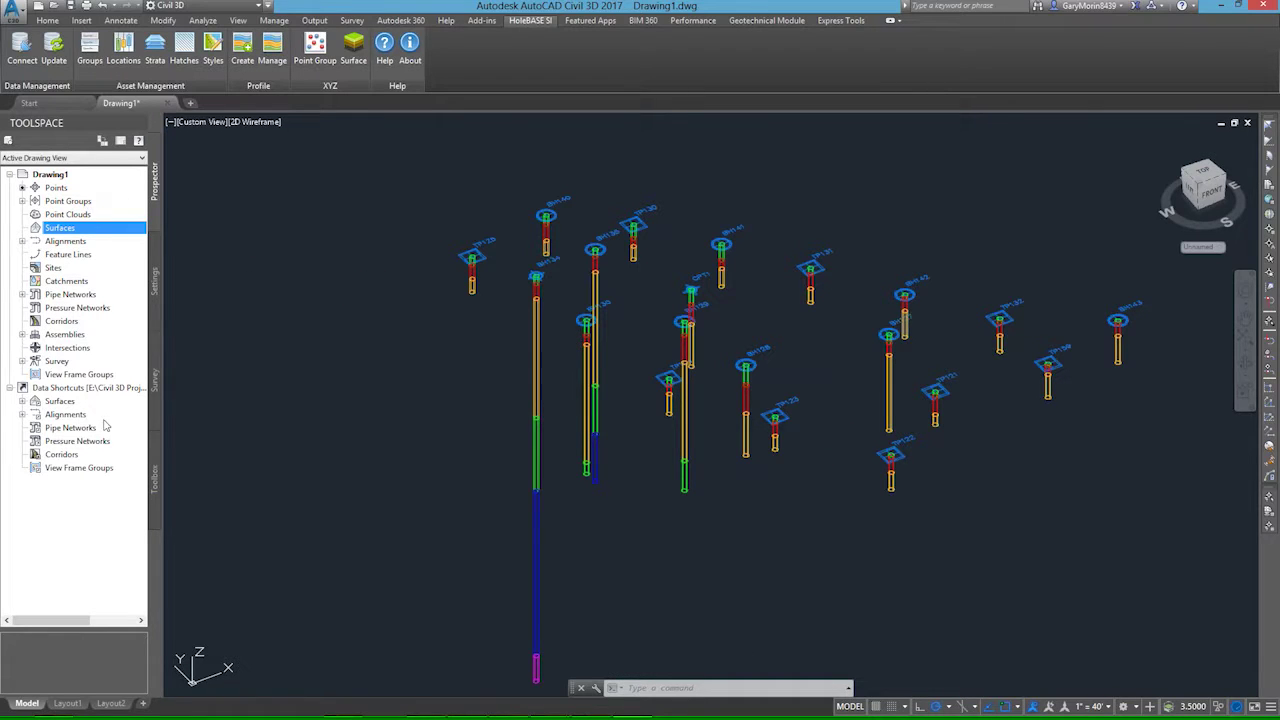
left_click(155, 50)
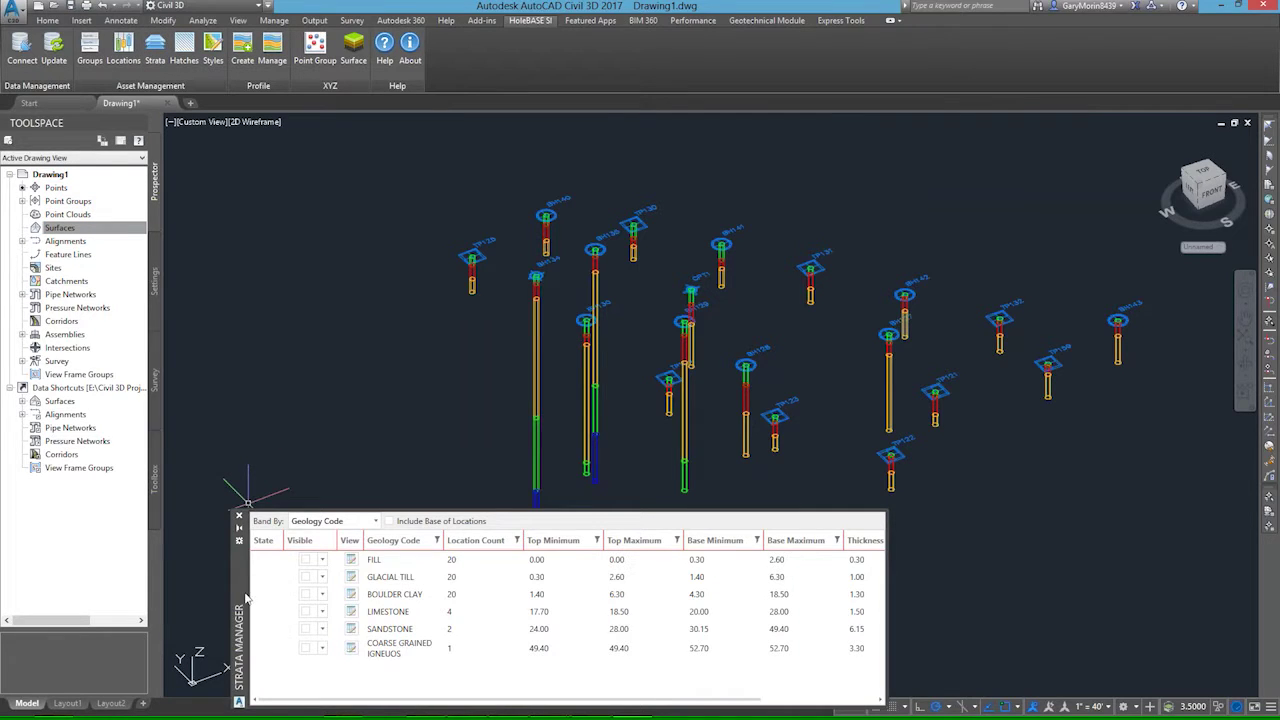
left_click_drag(245, 598, 262, 496)
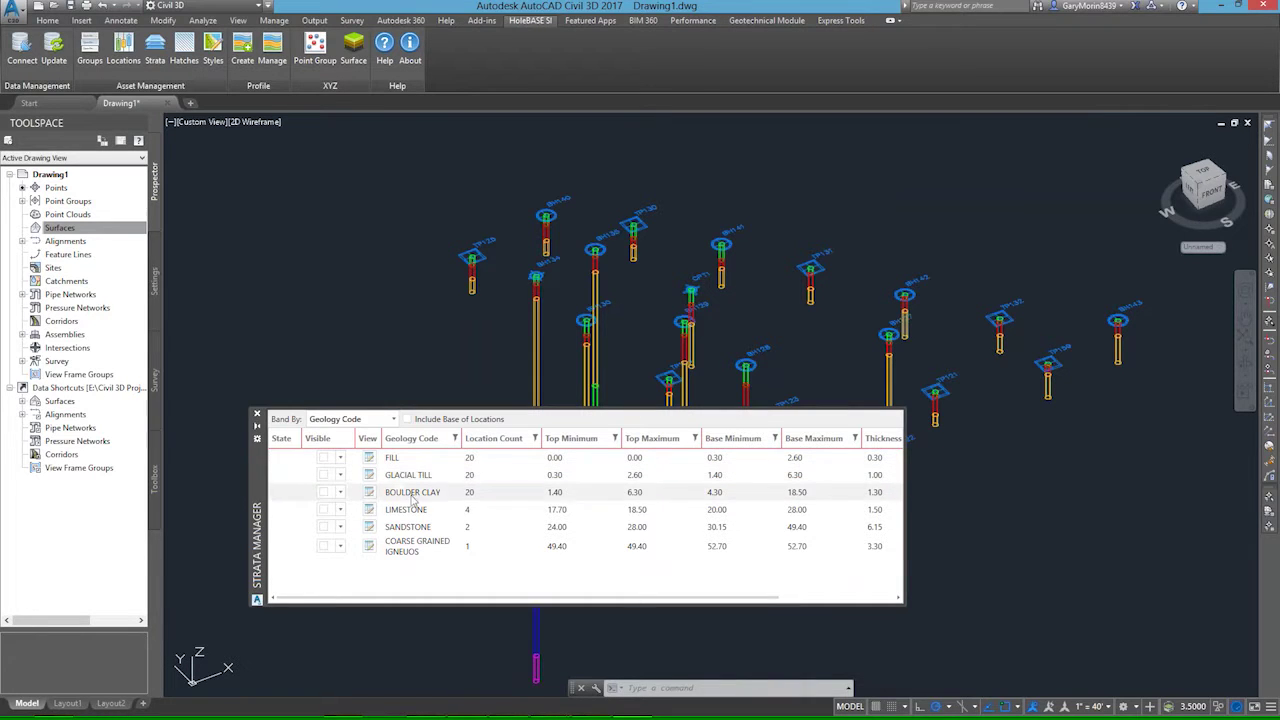
Switch to HoleBASE SI, group the Field Geological Descriptions by Geology Code, and return to Civil 3D.
mouse_move(130, 692)
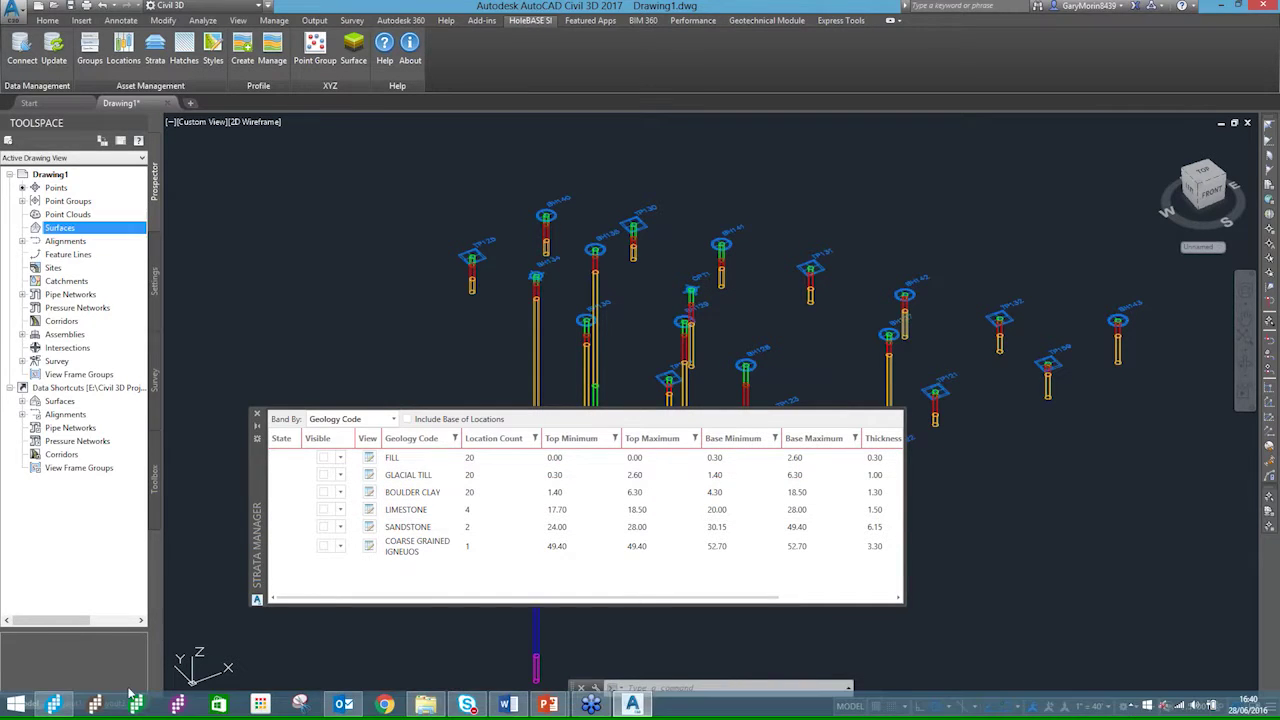
left_click(58, 708)
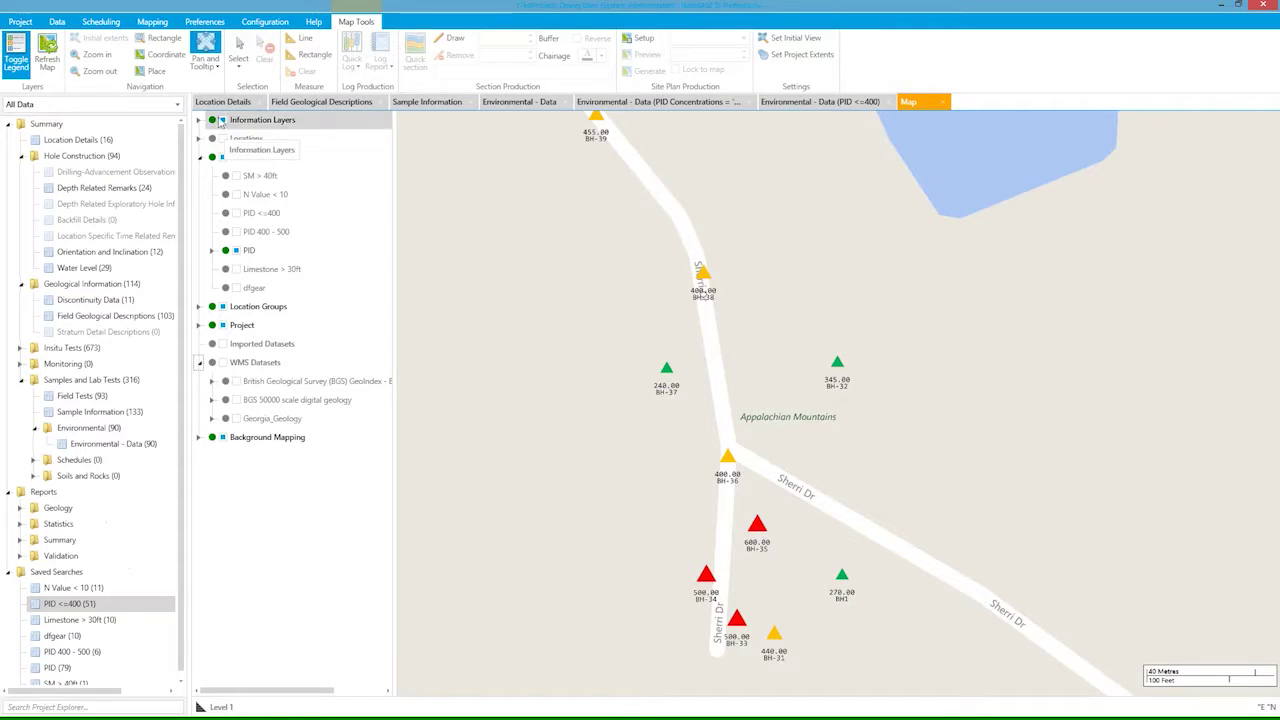
left_click(316, 106)
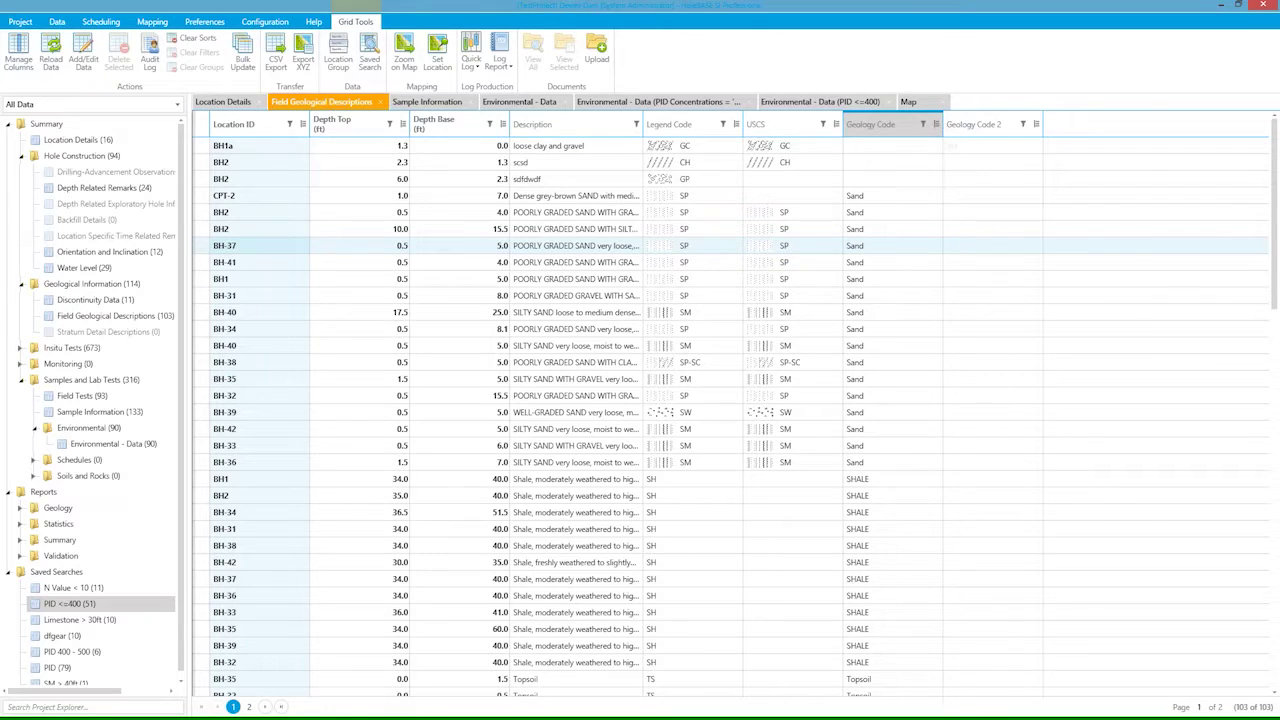
left_click(936, 125)
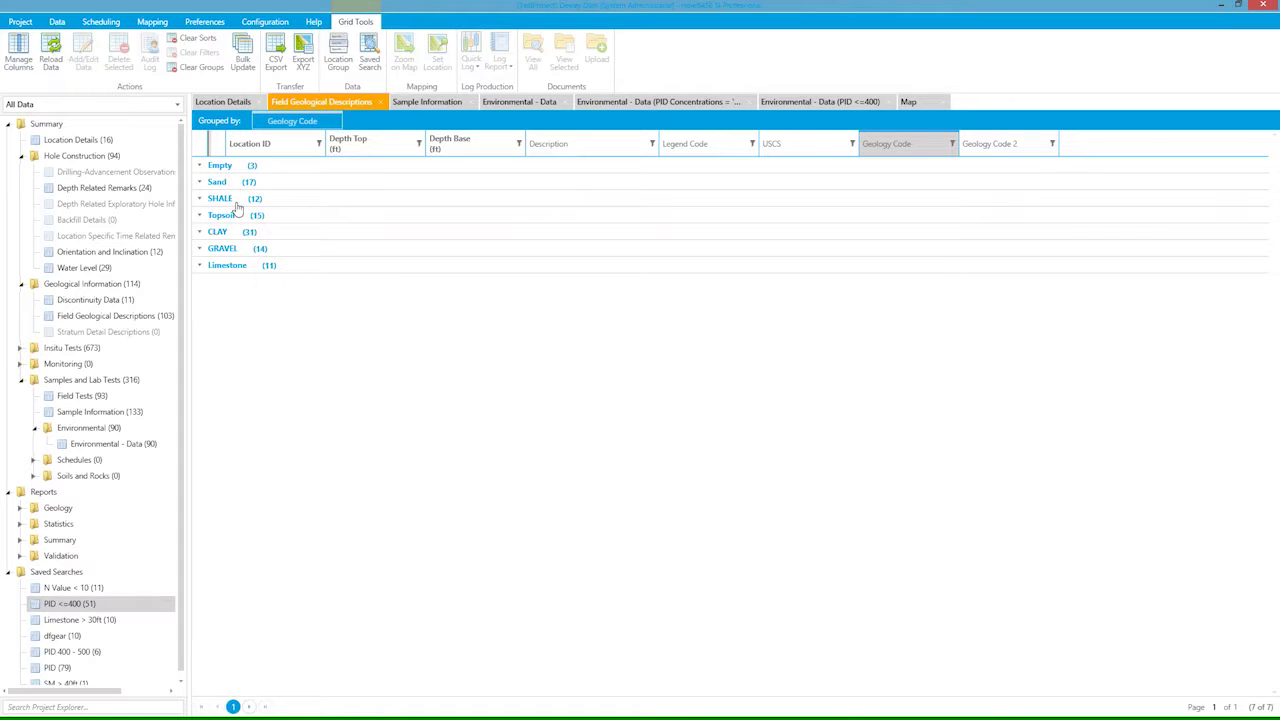
left_click(1218, 6)
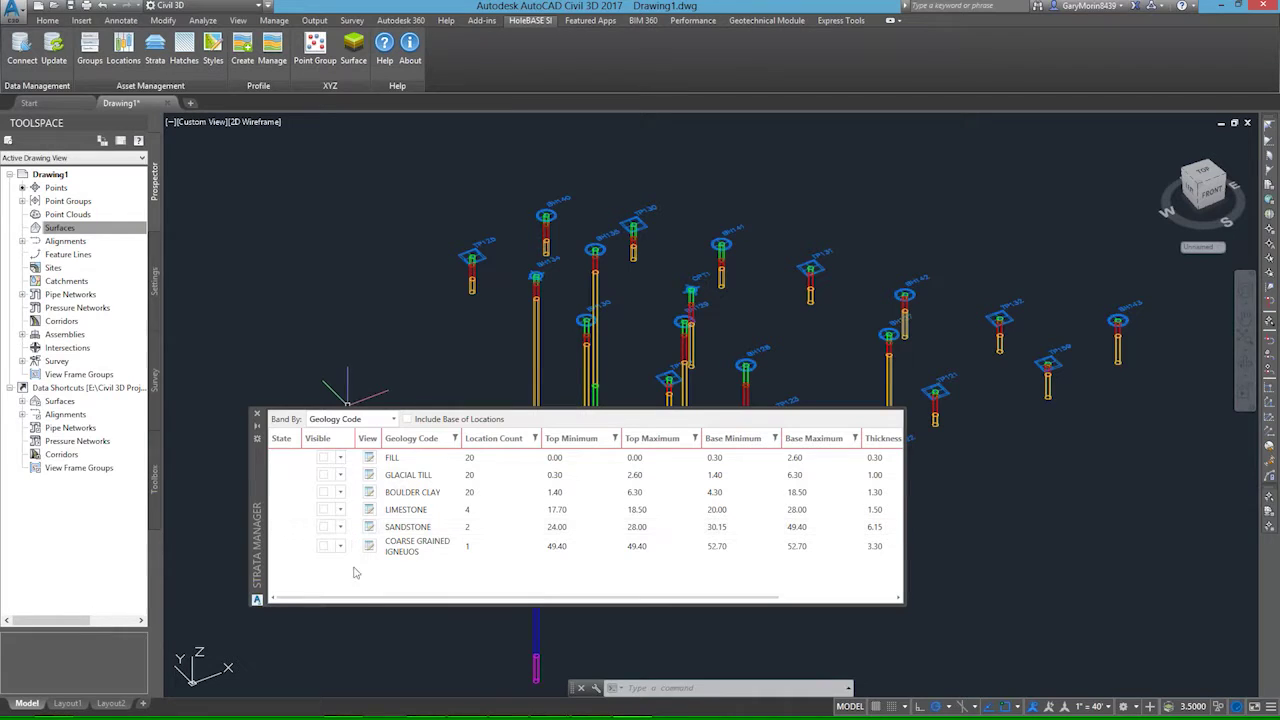
Generate the strata surfaces for FILL, GLACIAL TILL, BOULDER CLAY, LIMESTONE and SANDSTONE, with the drawing's Surfaces collection expanded, and close the Strata Manager.
left_click(324, 458)
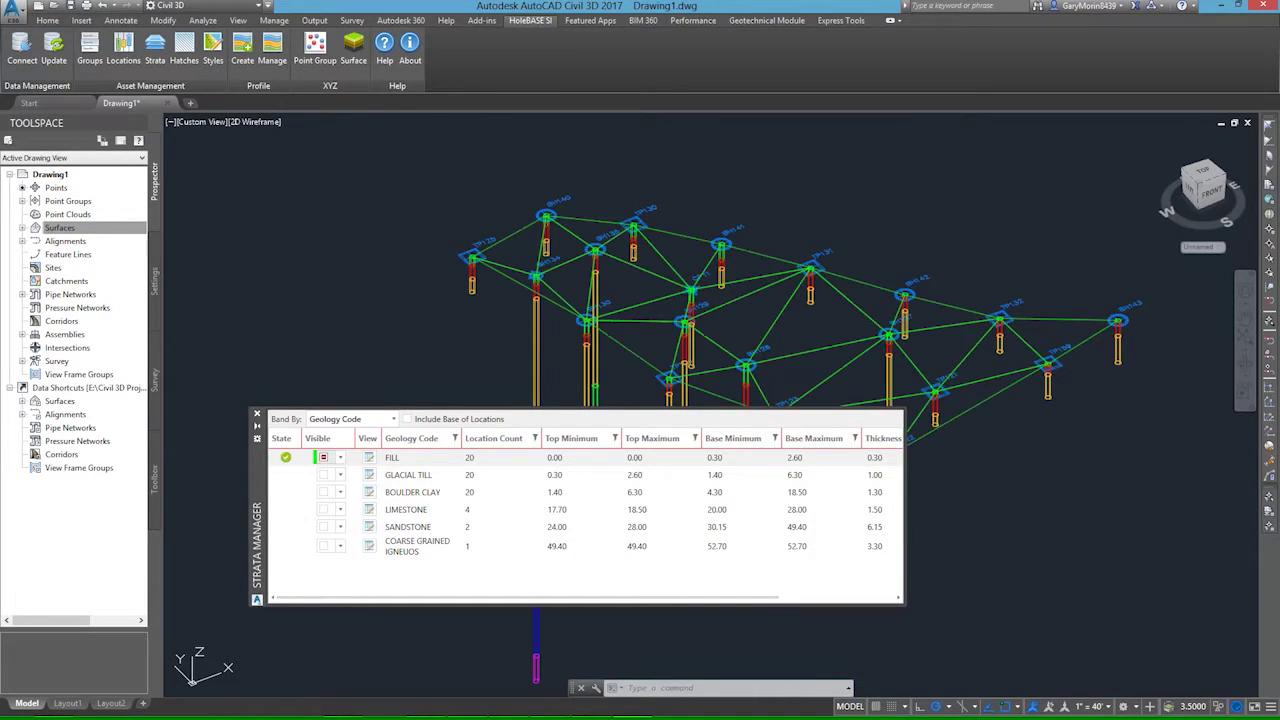
left_click(23, 229)
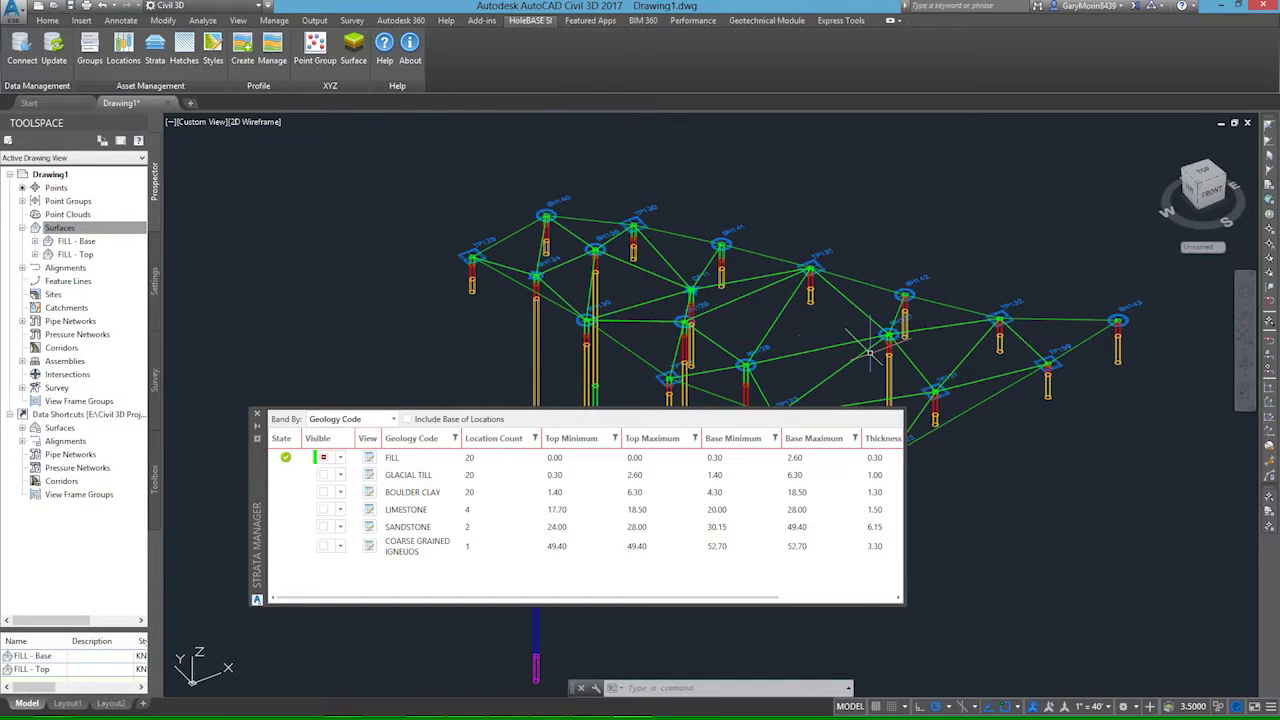
left_click(326, 477)
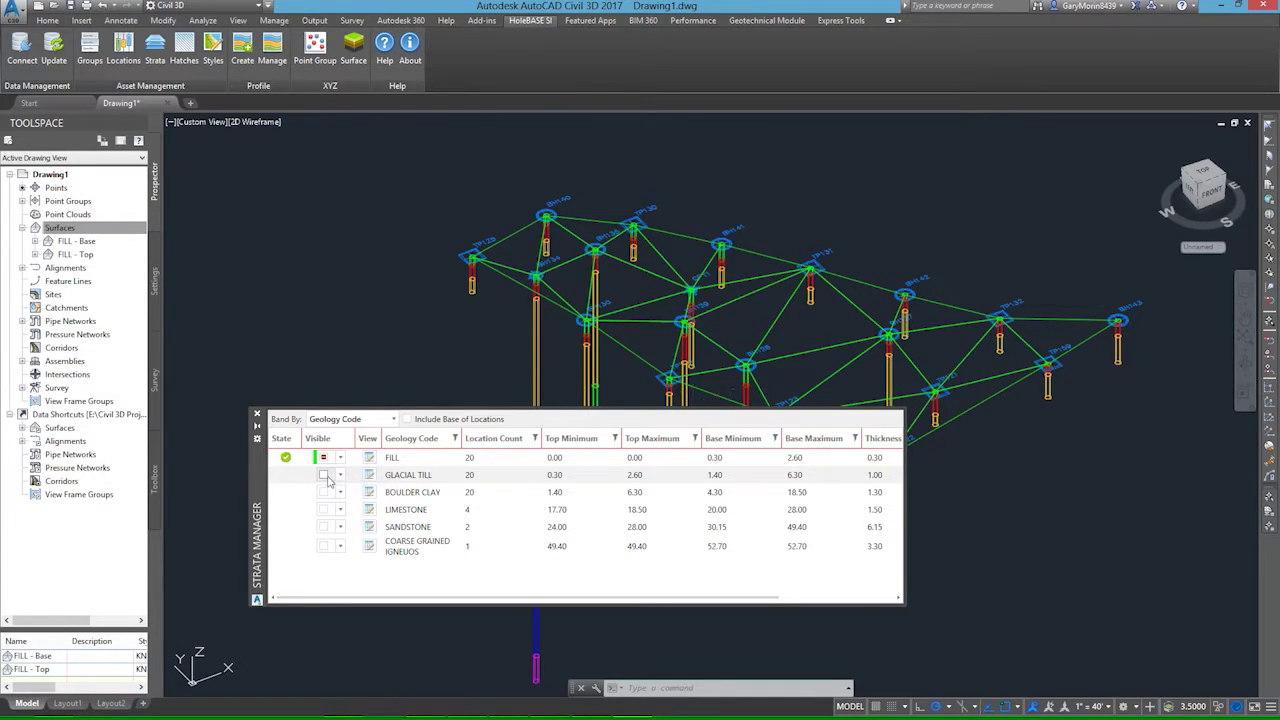
left_click(324, 493)
left_click(324, 510)
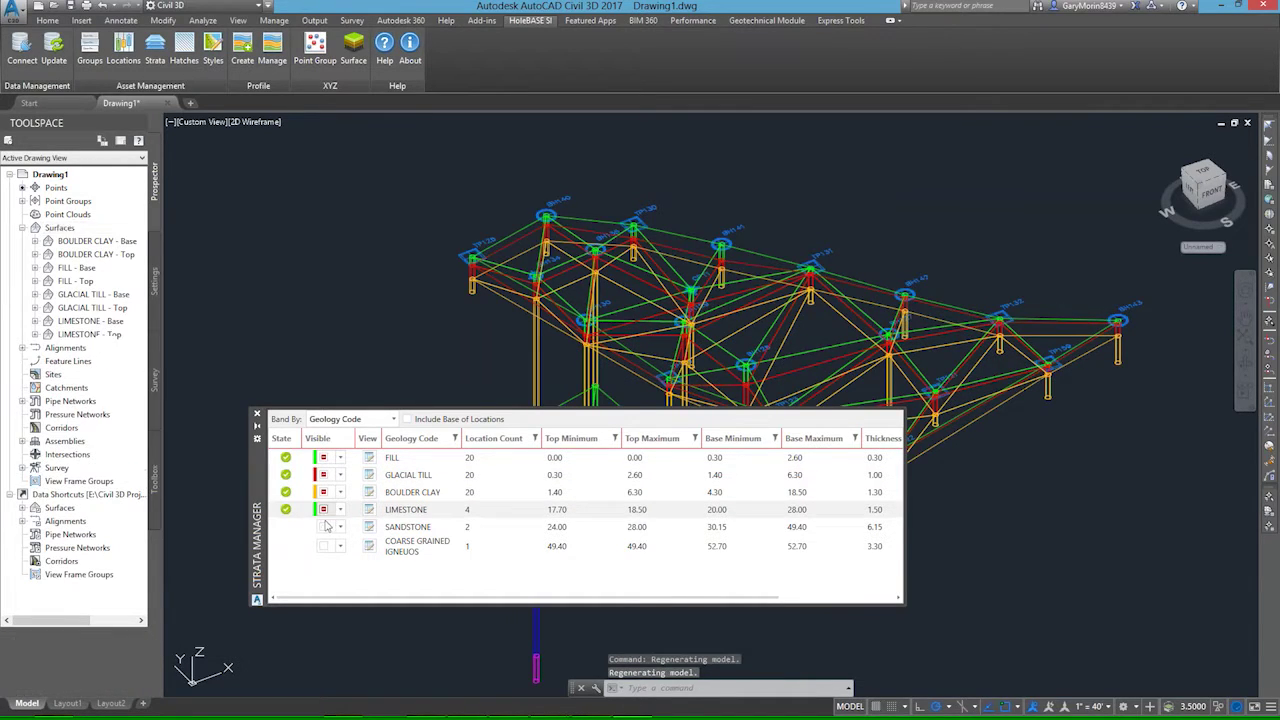
left_click(325, 527)
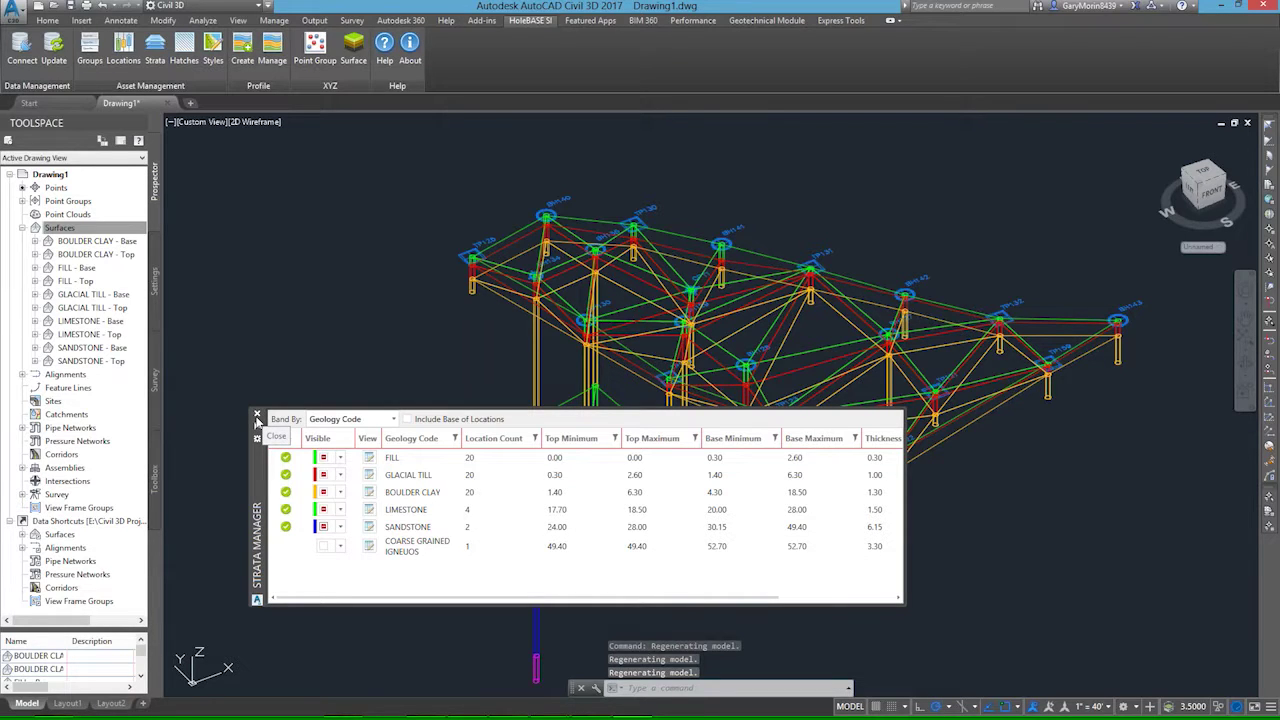
left_click(257, 415)
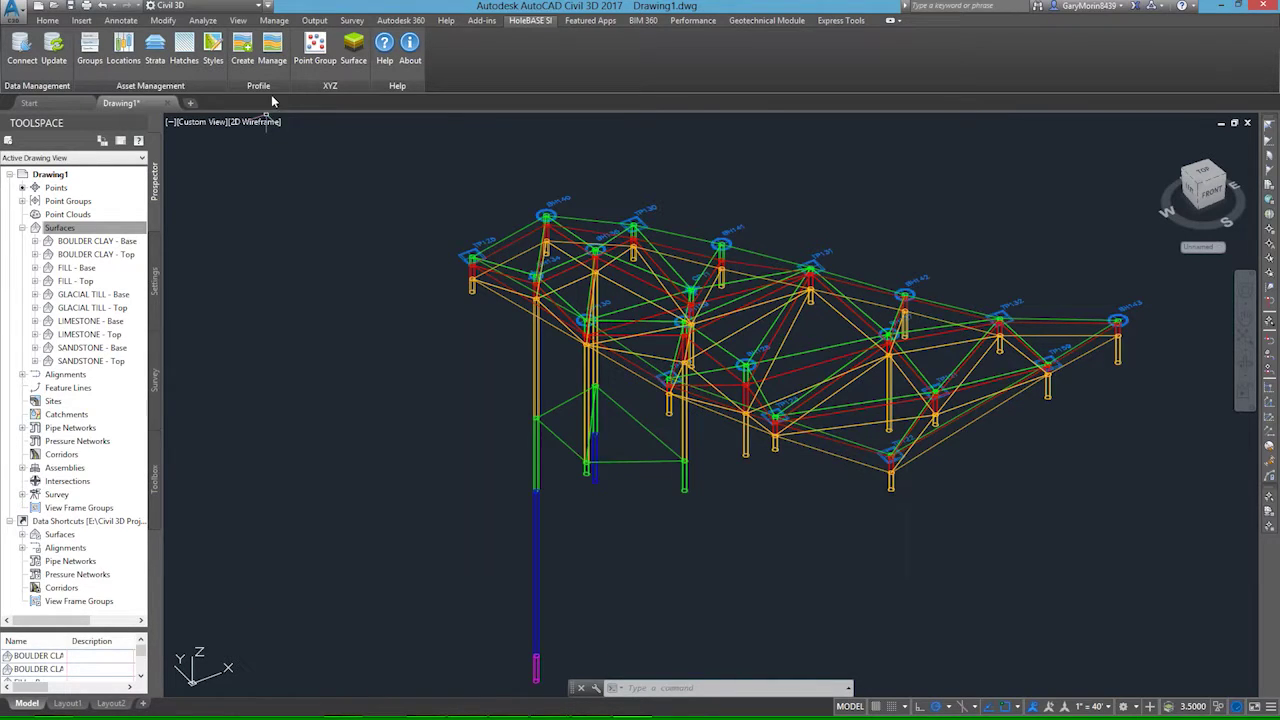
Apply the Shaded visual style and orbit the model to inspect the strata surfaces from the side.
left_click(258, 128)
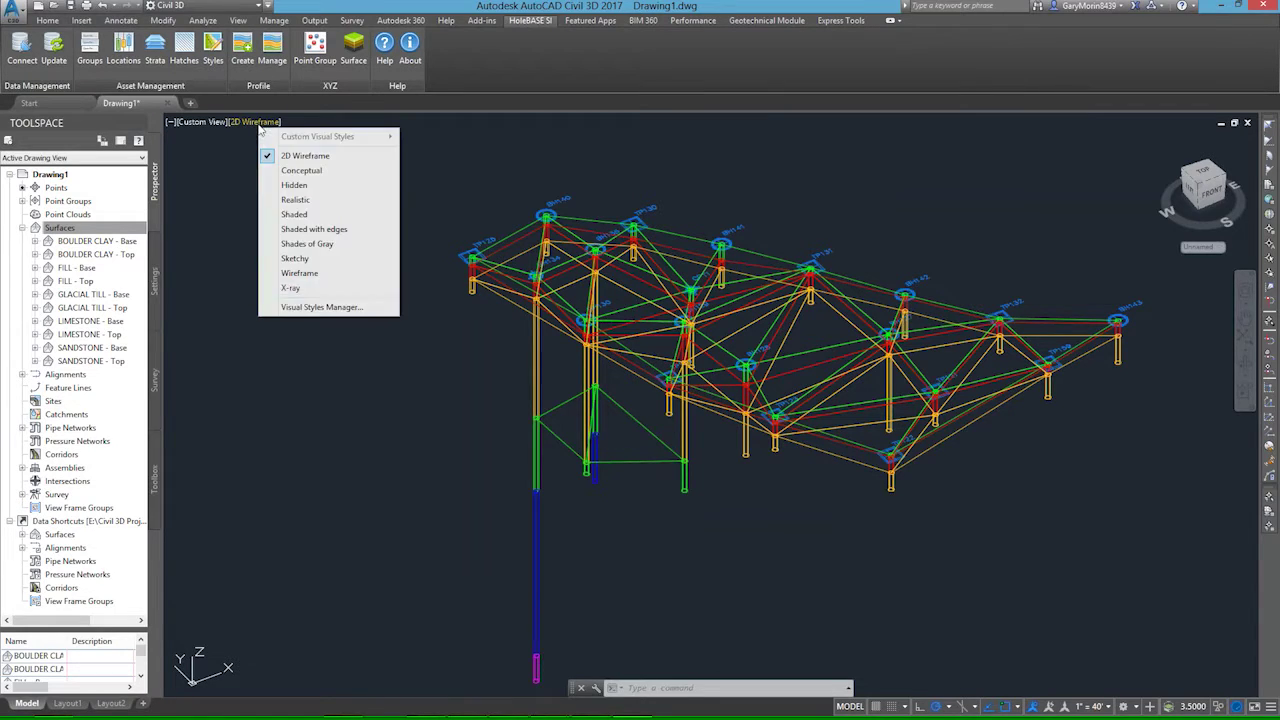
left_click(305, 213)
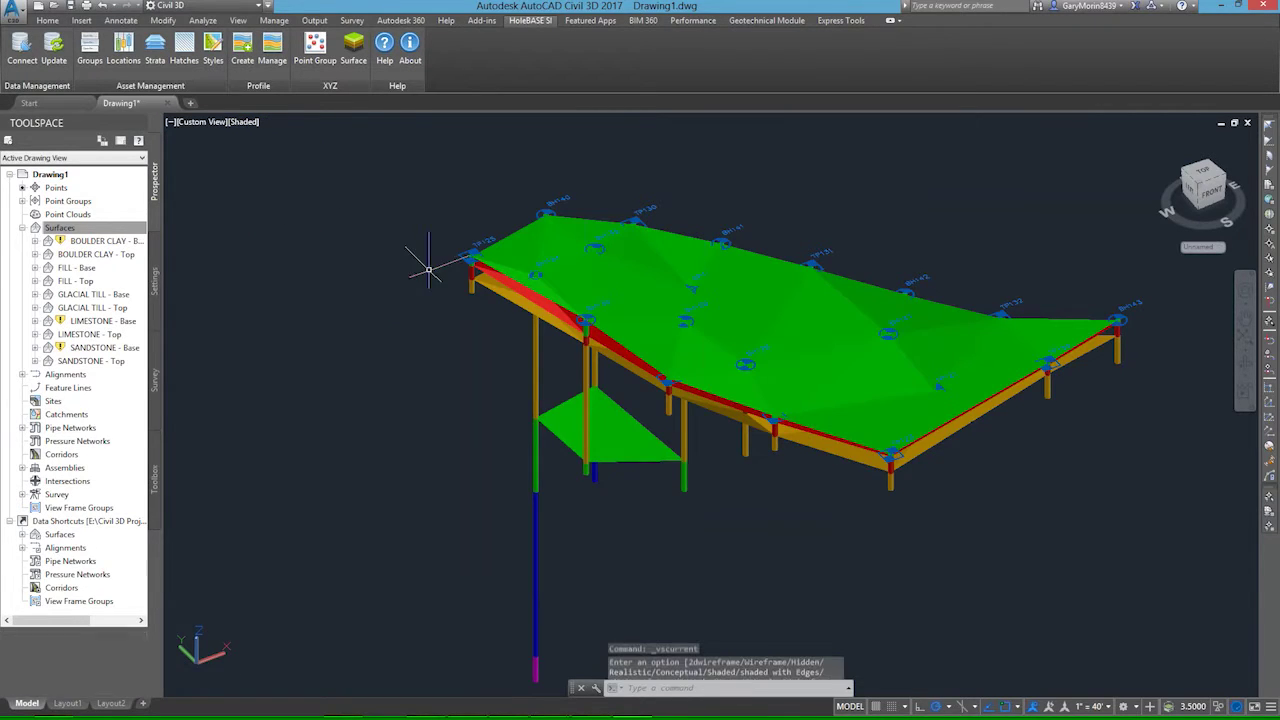
mouse_move(534, 429)
middle_mouse_down("shift")
mouse_move(600, 471)
mouse_move(707, 395)
mouse_move(900, 354)
mouse_move(823, 414)
mouse_move(706, 451)
mouse_move(508, 434)
mouse_move(511, 486)
mouse_move(524, 494)
mouse_move(657, 371)
mouse_move(891, 383)
mouse_move(780, 429)
mouse_move(434, 443)
mouse_move(491, 397)
mouse_move(500, 457)
mouse_move(442, 446)
middle_mouse_up("shift")
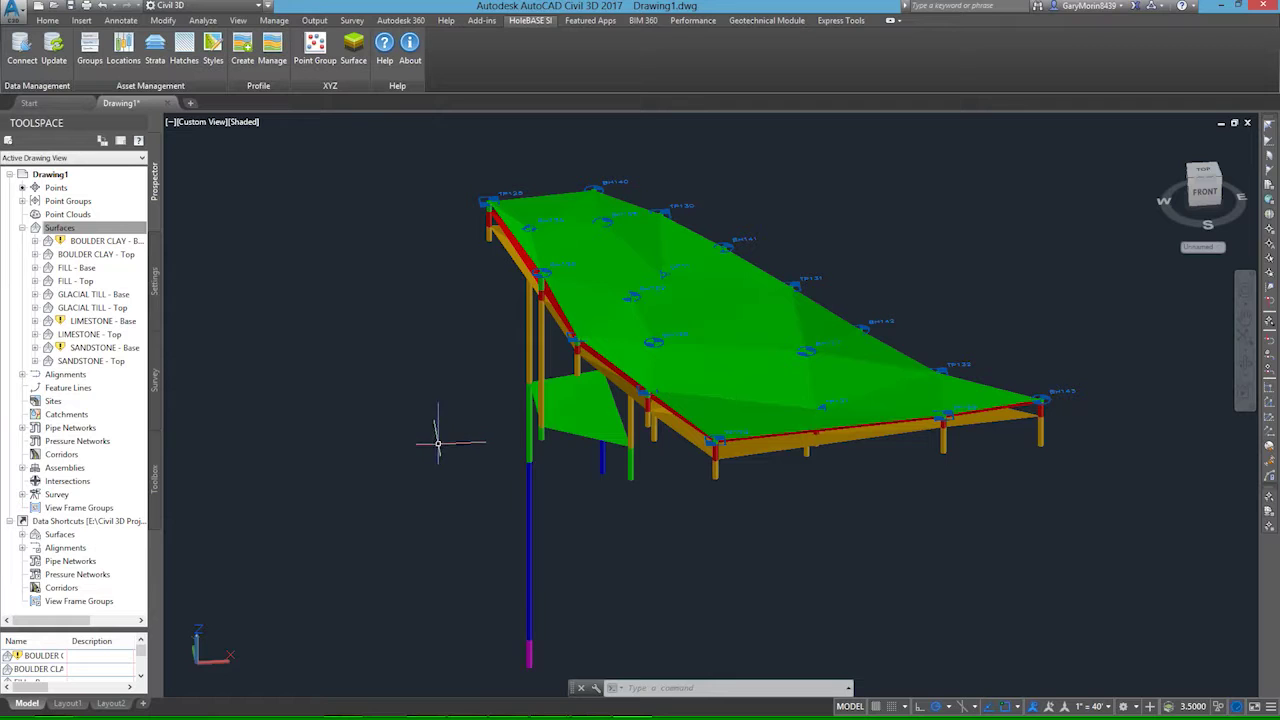
scroll(562, 452, "down", 2)
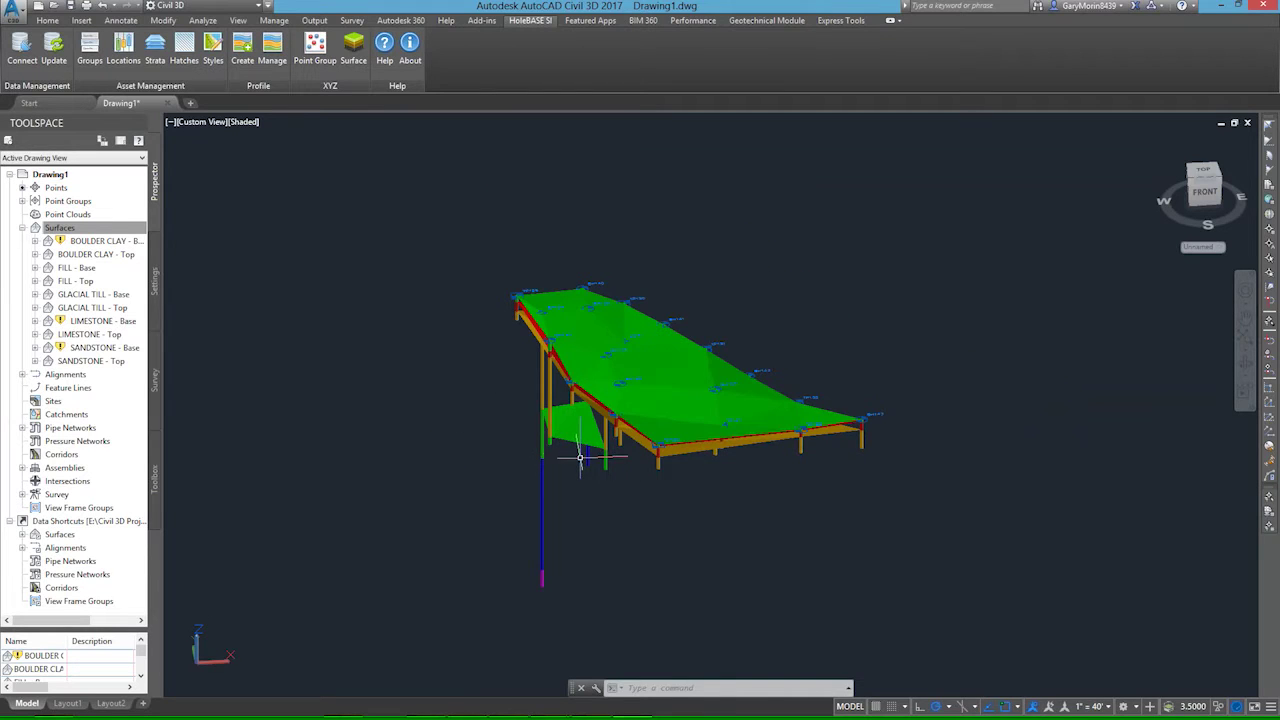
scroll(600, 480, "up", 3)
scroll(645, 512, "up", 1)
middle_click_drag(645, 512, 736, 456, "shift")
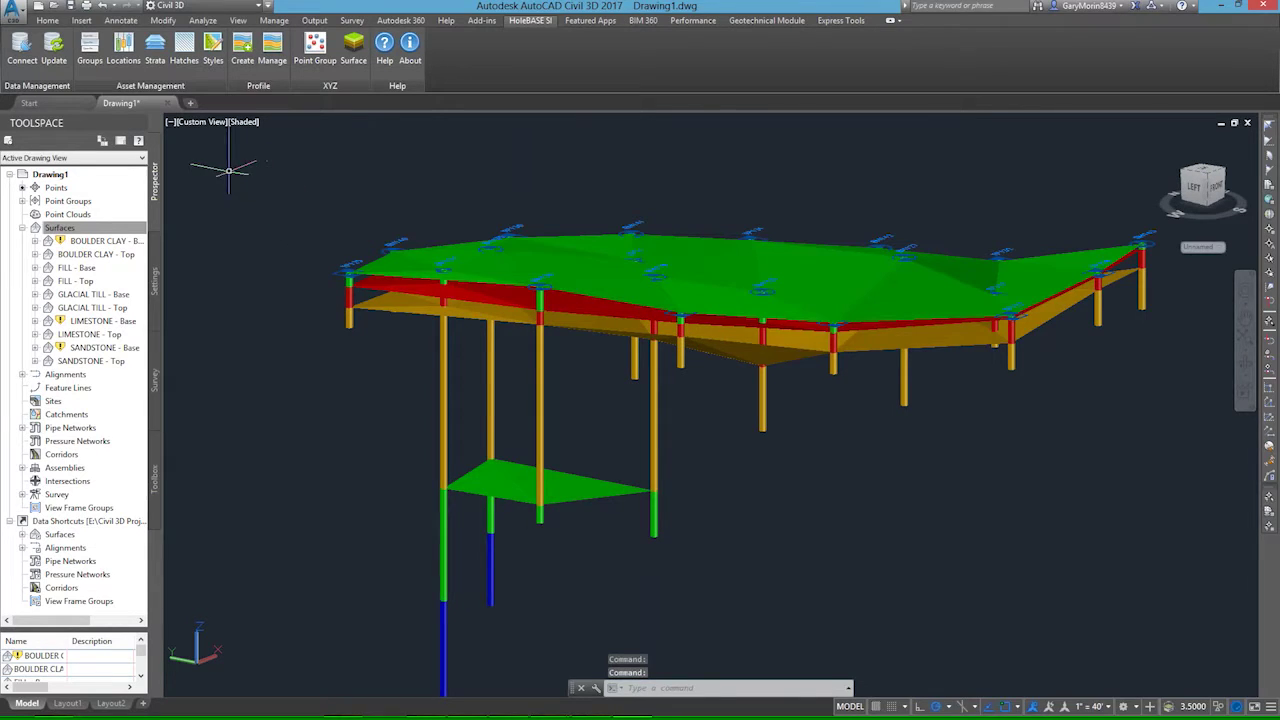
Display the Base surface of the BOULDER CLAY stratum through the Strata Manager and close the manager.
left_click(155, 48)
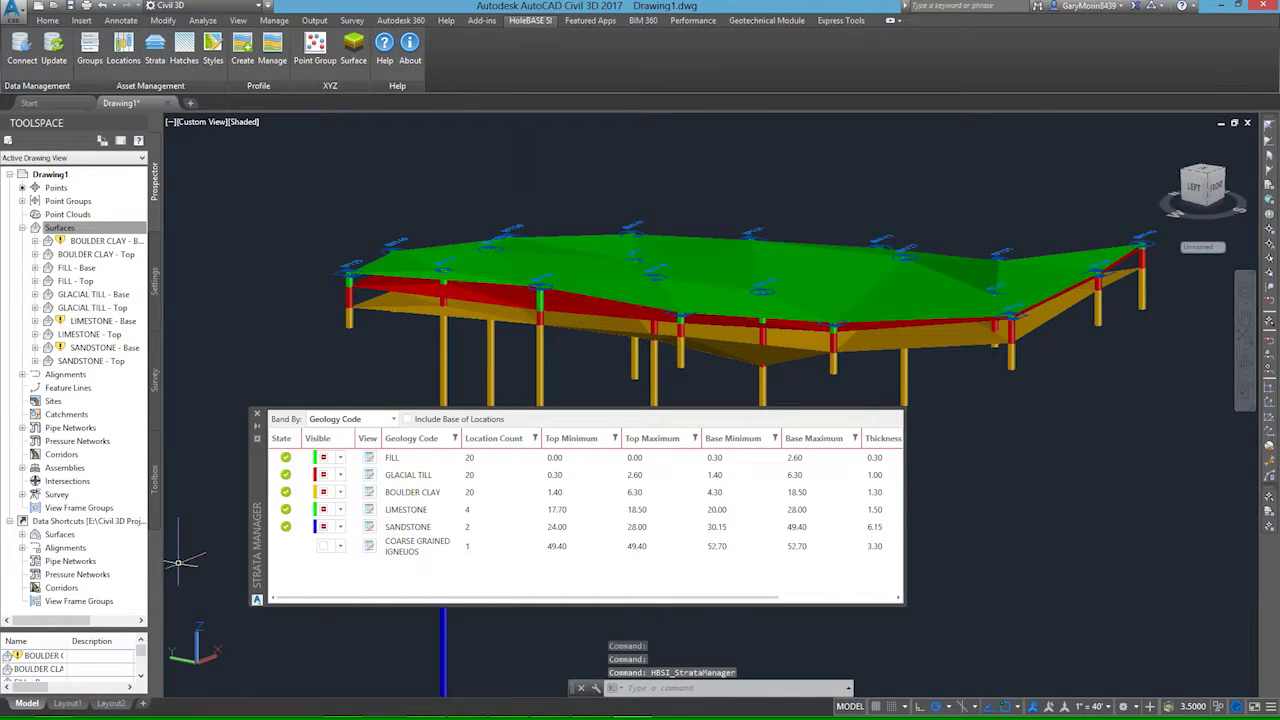
left_click(340, 492)
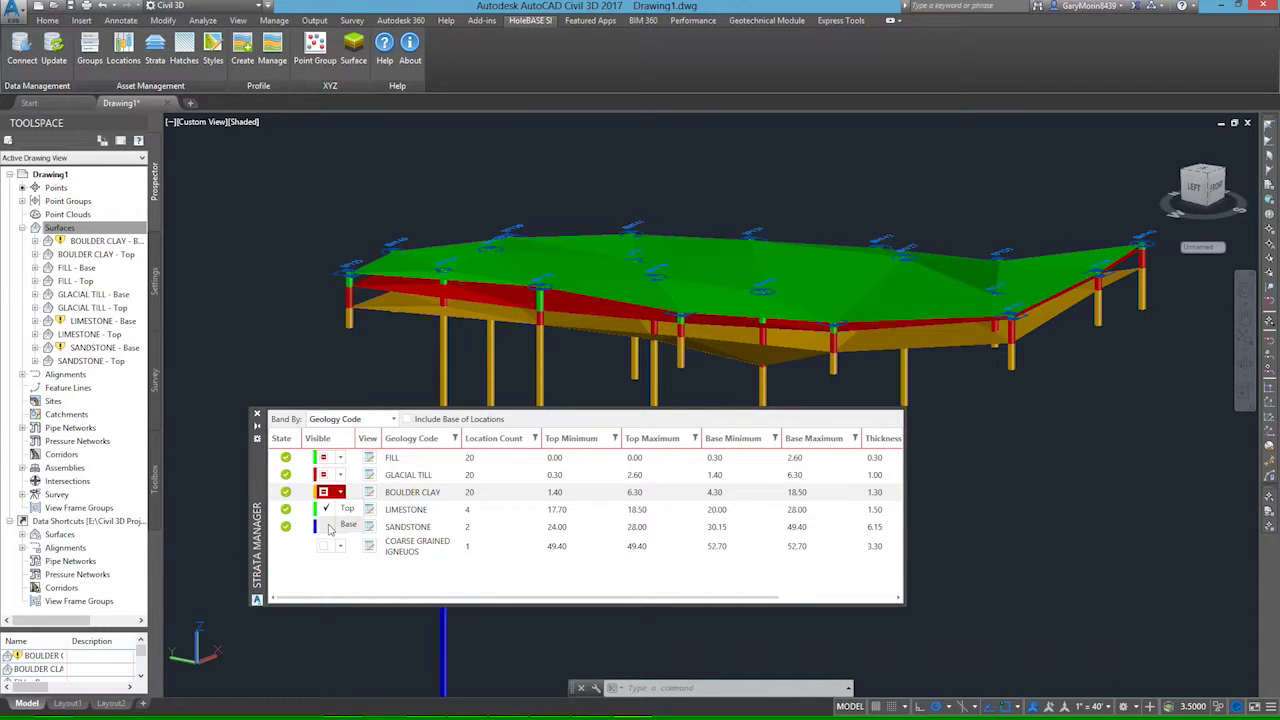
left_click(329, 525)
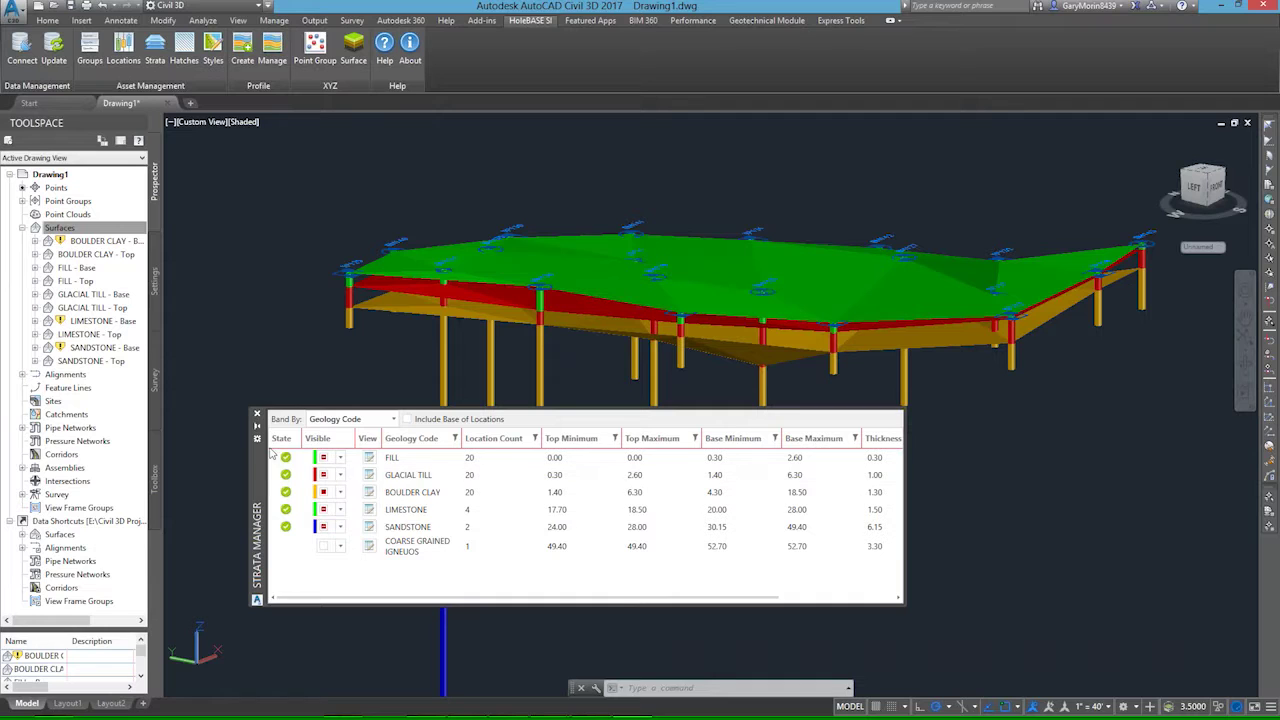
left_click(256, 413)
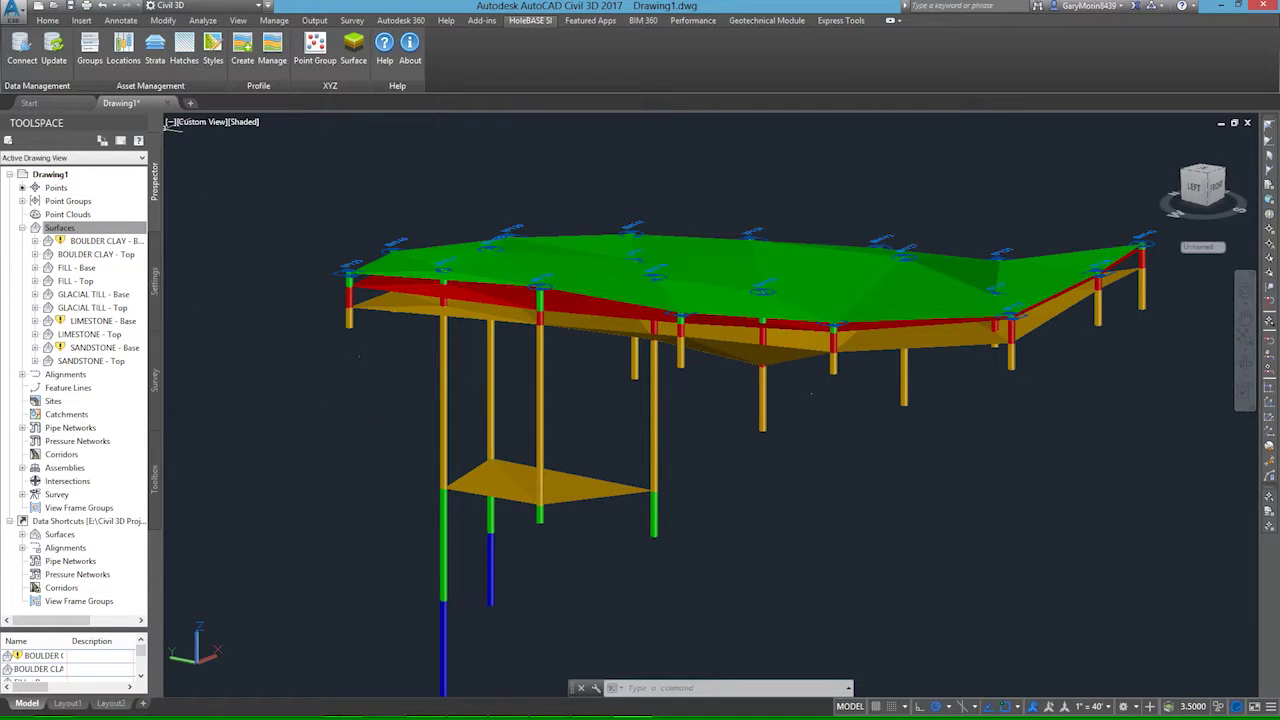
Reopen the Strata Manager, include the base of locations to inspect the extended boulder clay surface, and exclude it again.
left_click(155, 45)
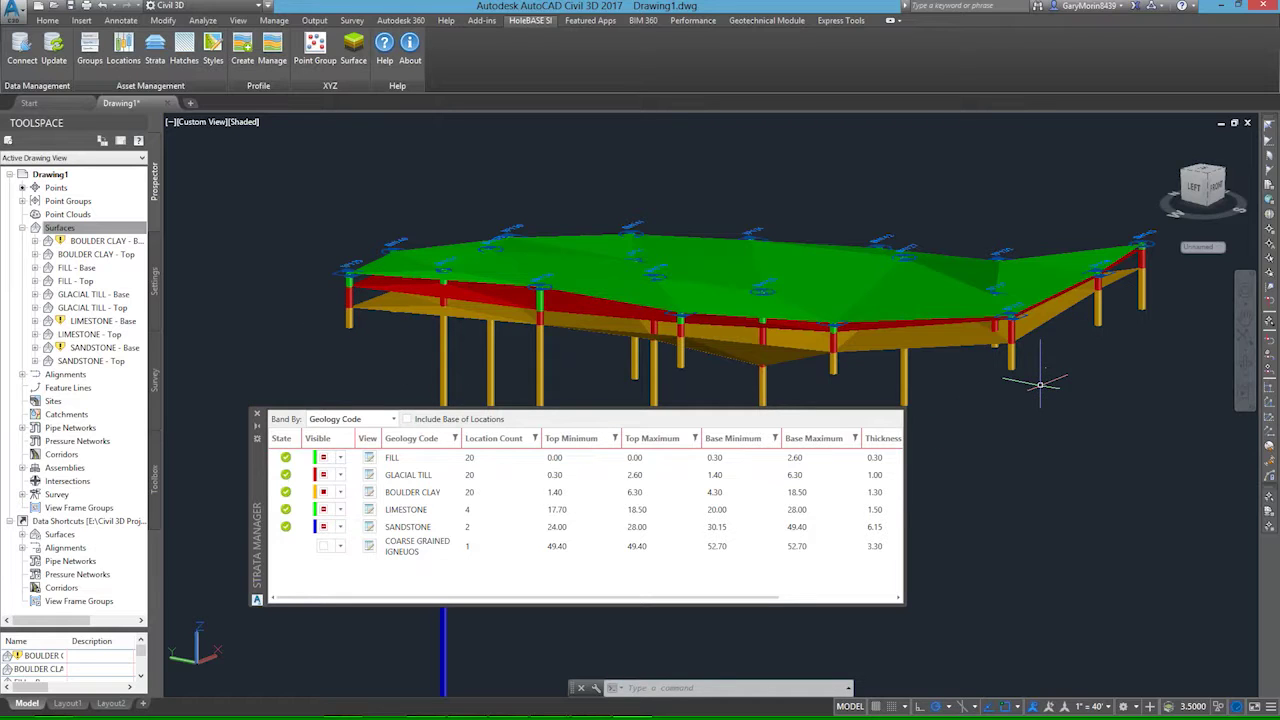
mouse_move(1040, 385)
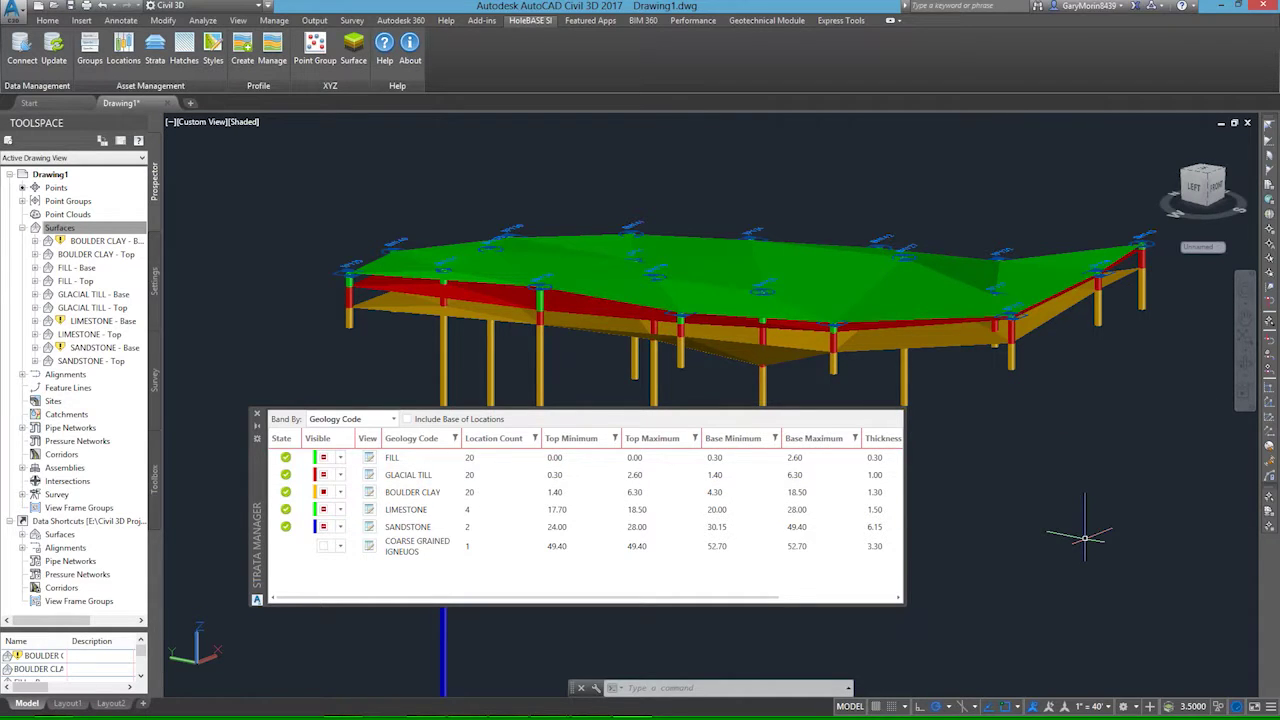
left_click(407, 420)
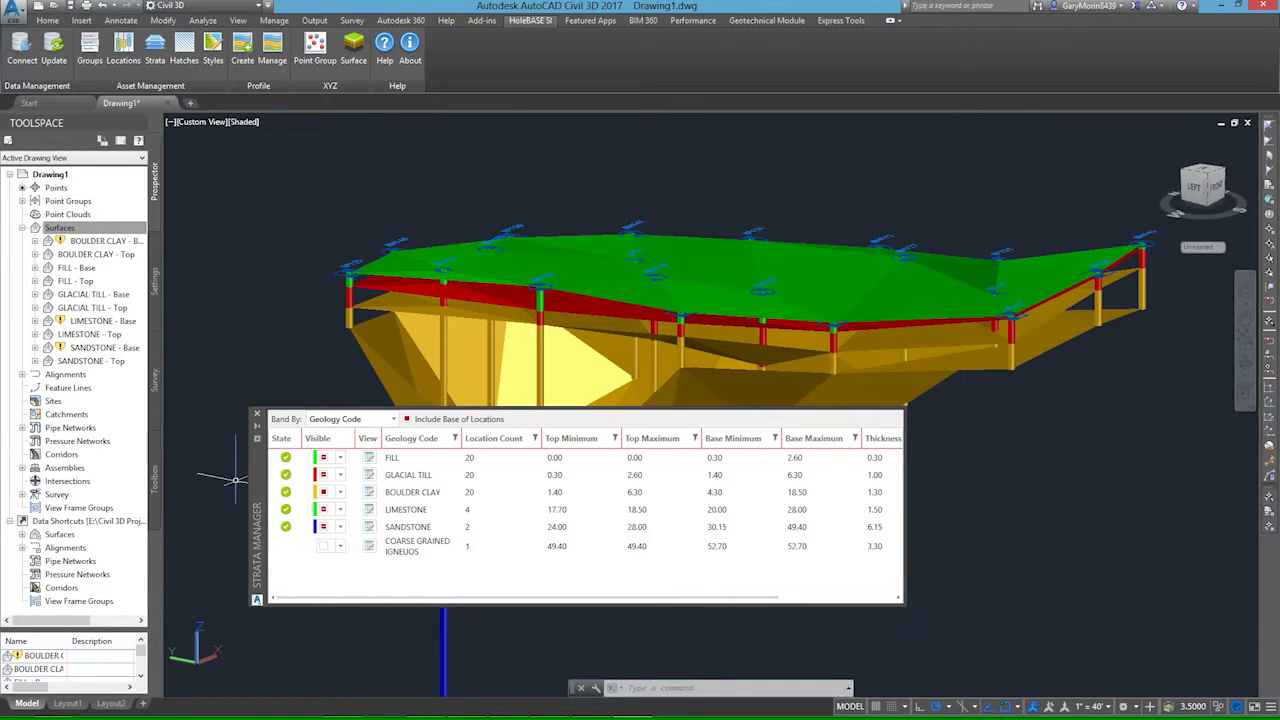
left_click_drag(257, 466, 257, 604)
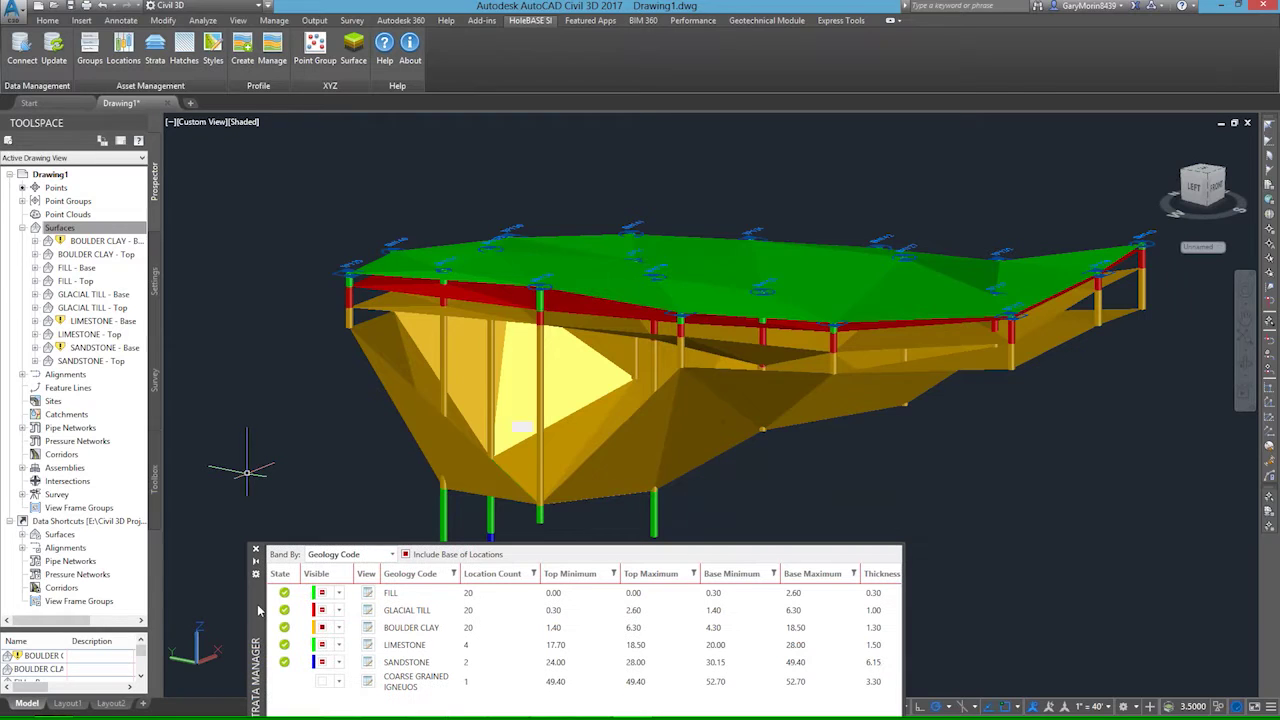
left_click_drag(257, 604, 277, 405)
left_click(423, 374)
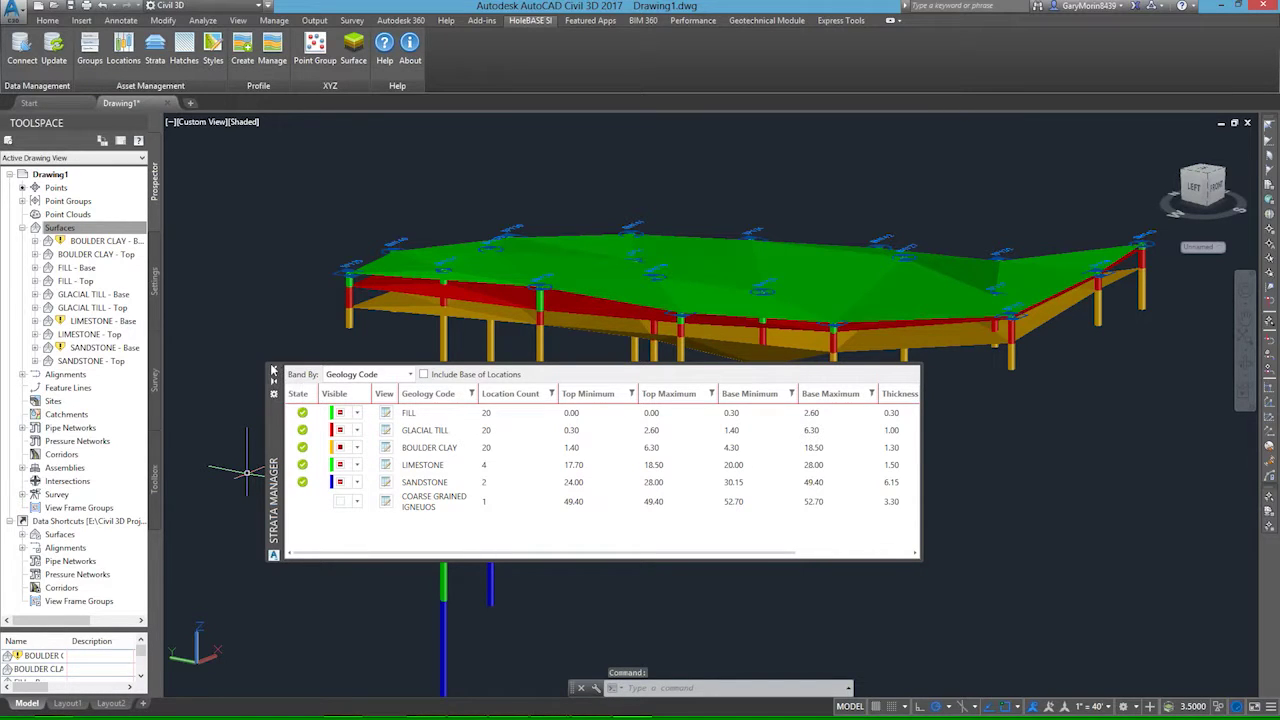
Review the strata banding options available in the Strata Manager without changing Geology Code, and close the manager.
left_click(373, 377)
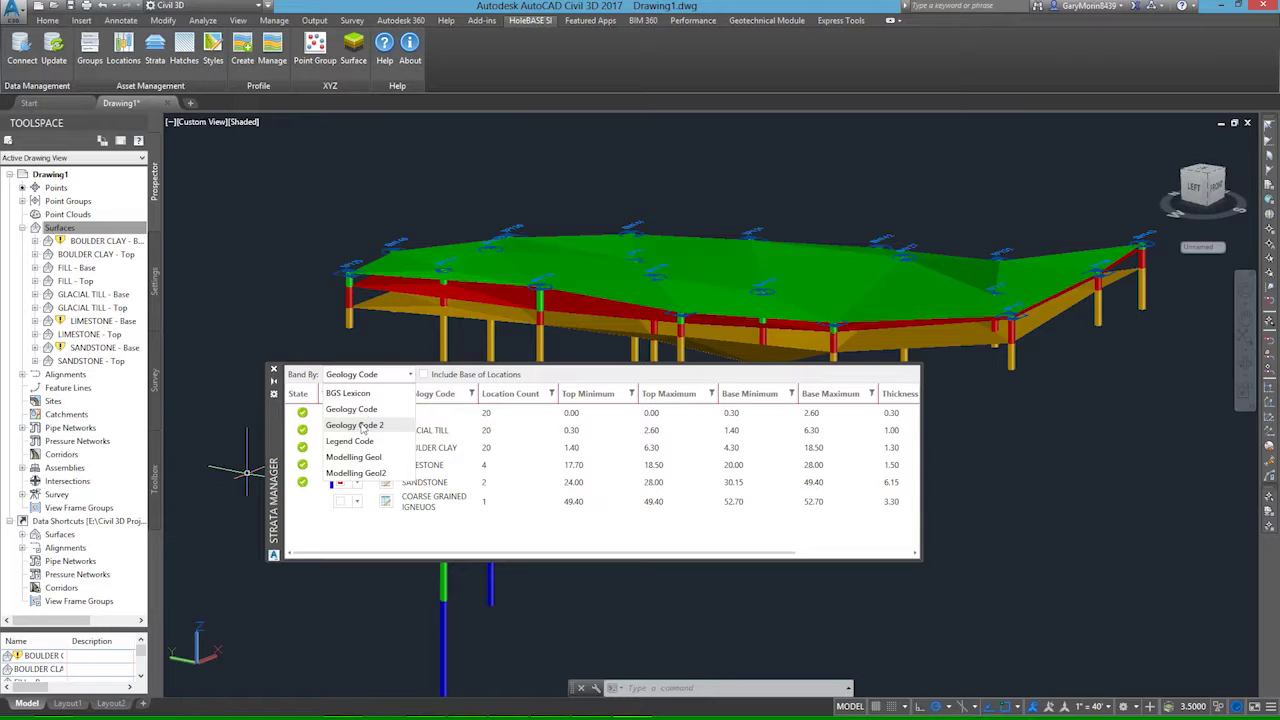
left_click(276, 372)
left_click(275, 371)
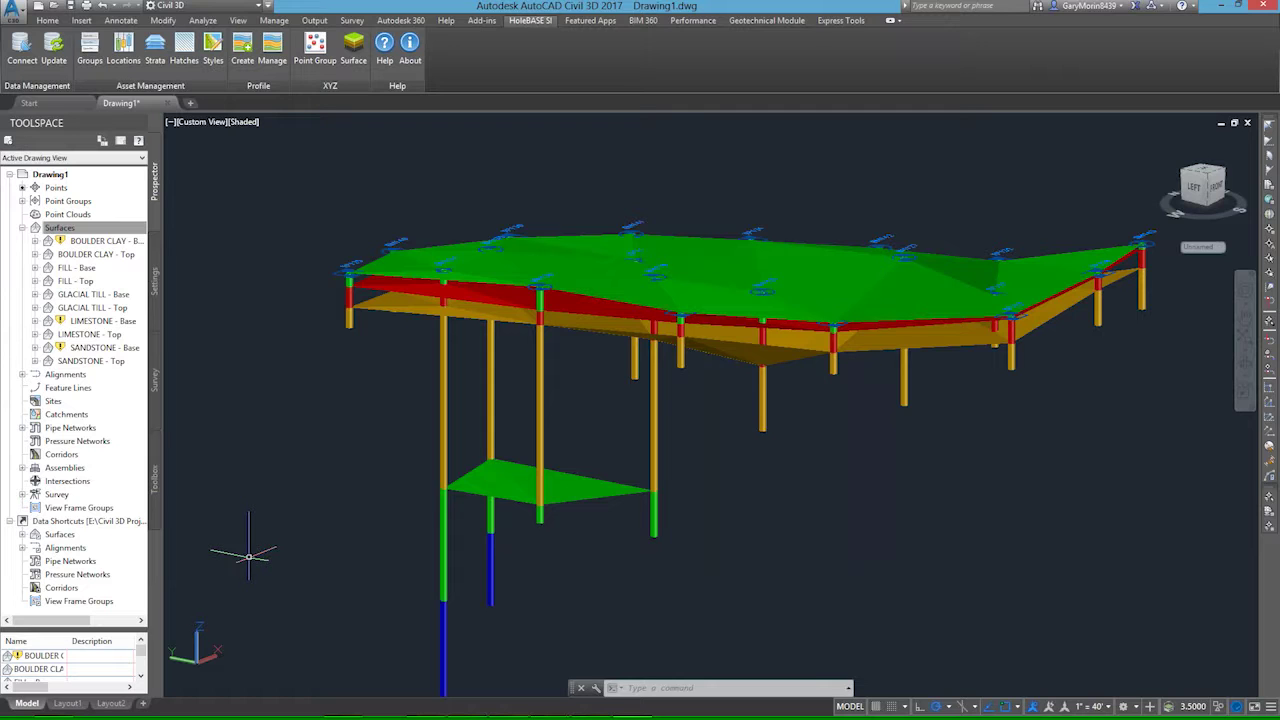
Switch to the PowerPoint presentation and advance past the dynamic geotechnical sections title to the Demonstration slide.
mouse_move(361, 711)
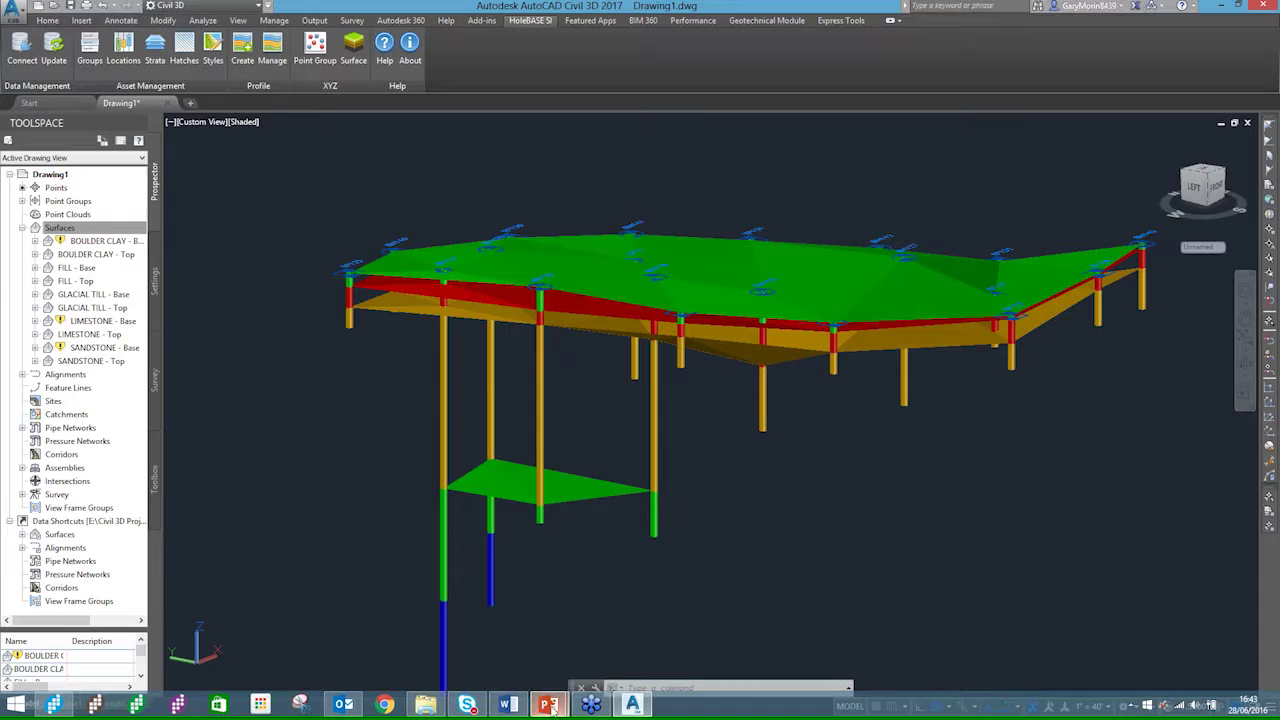
mouse_move(550, 705)
left_click(603, 660)
key("Right")
key("Right")
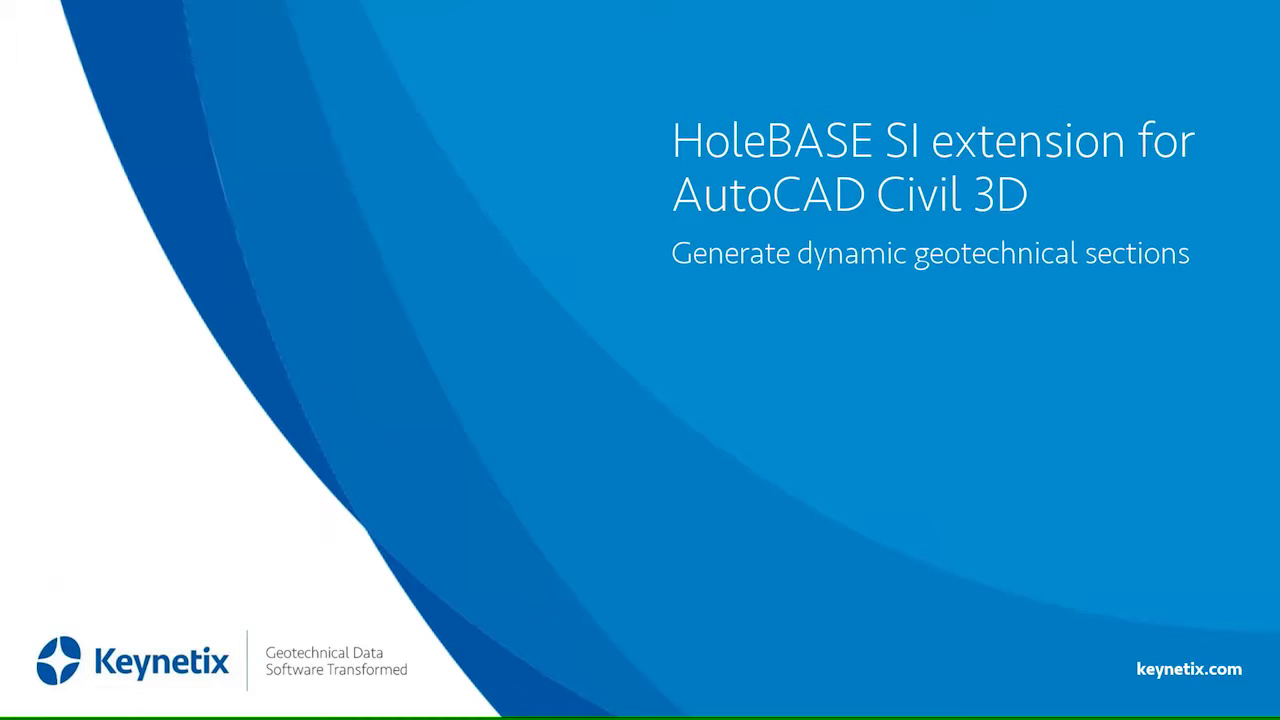
key("Right")
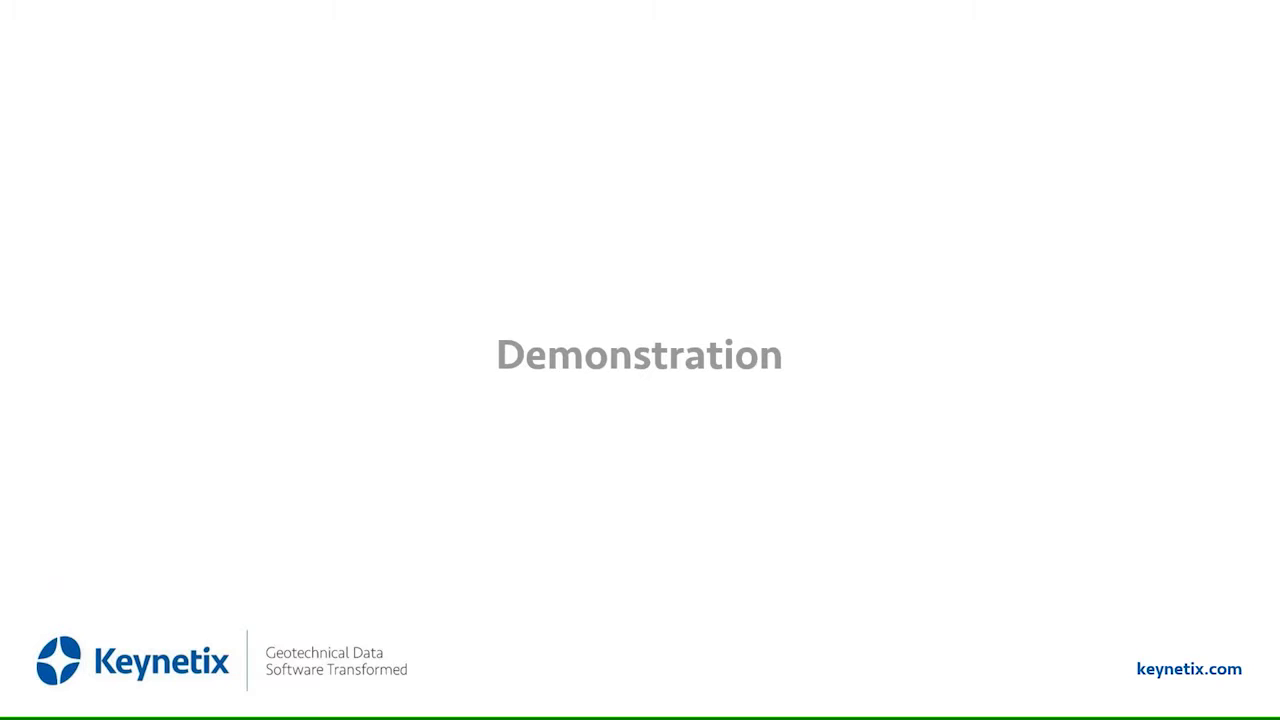
Return to Civil 3D and apply the 2D Wireframe visual style to the strata model.
left_click(632, 705)
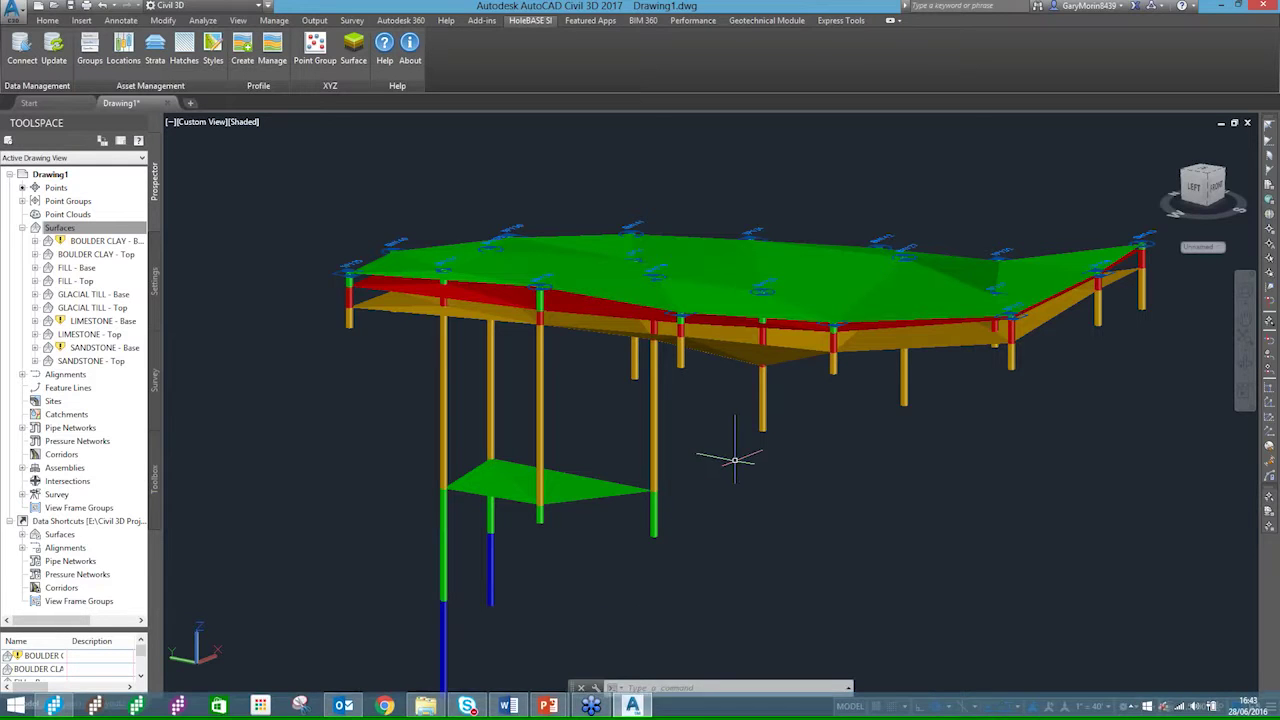
left_click(244, 122)
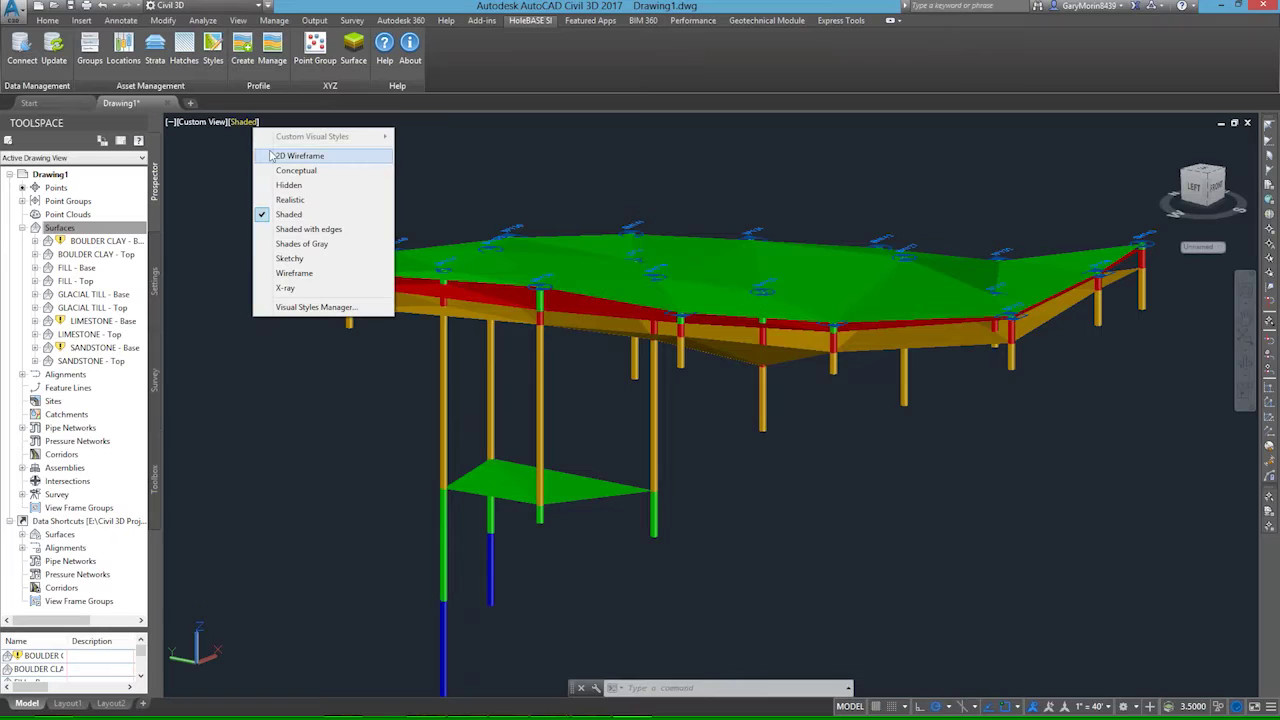
left_click(282, 157)
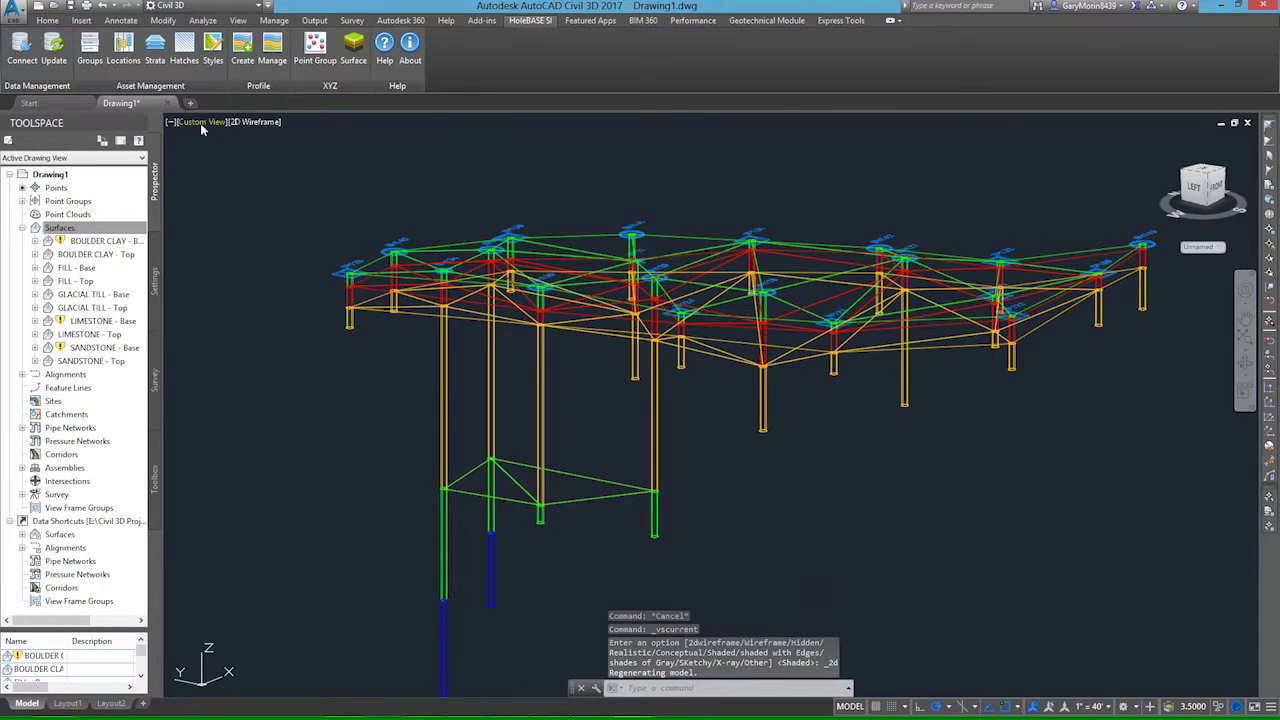
Switch the model to the top view and split the drawing area into two vertical viewports.
left_click(201, 123)
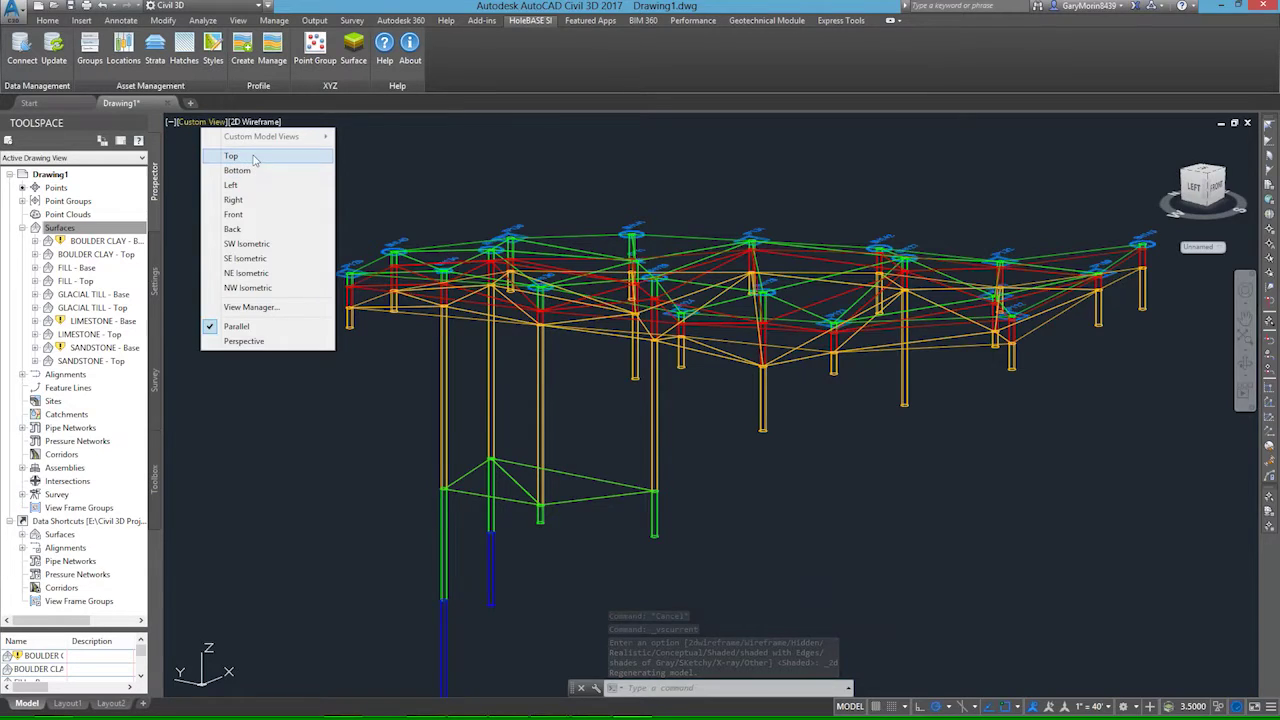
left_click(234, 156)
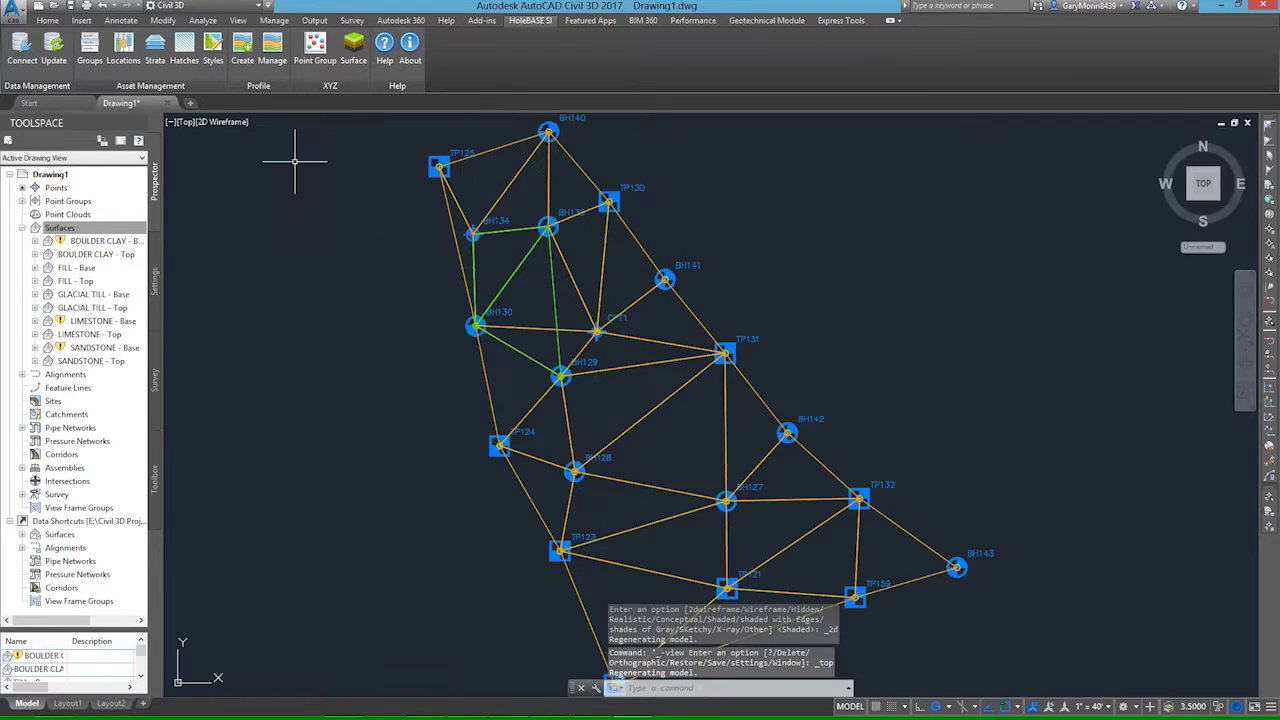
left_click(50, 21)
left_click(238, 21)
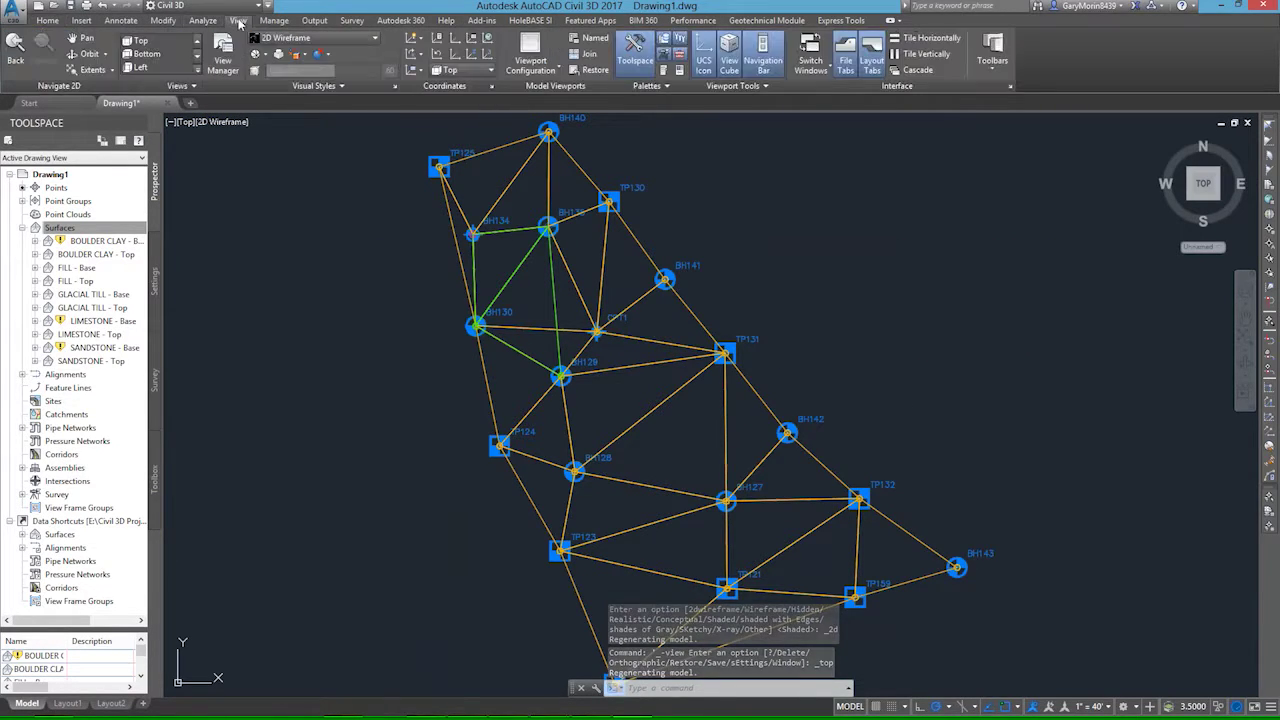
left_click(530, 68)
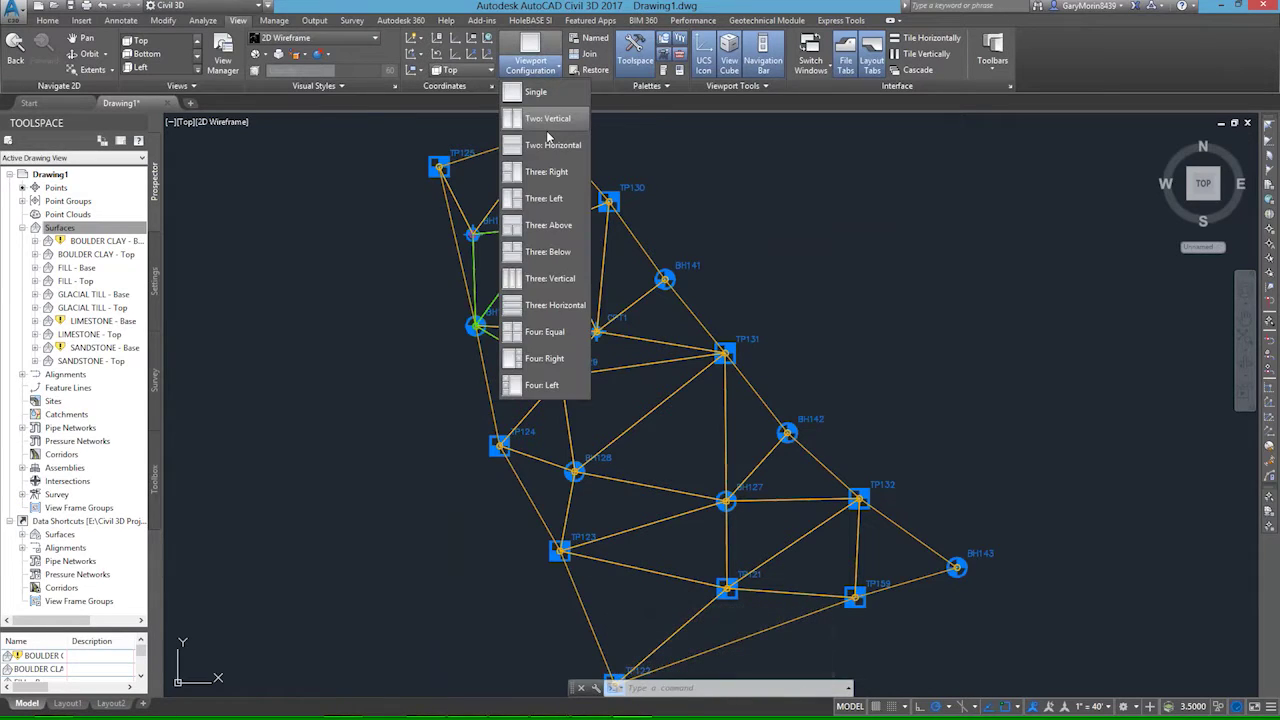
left_click(550, 119)
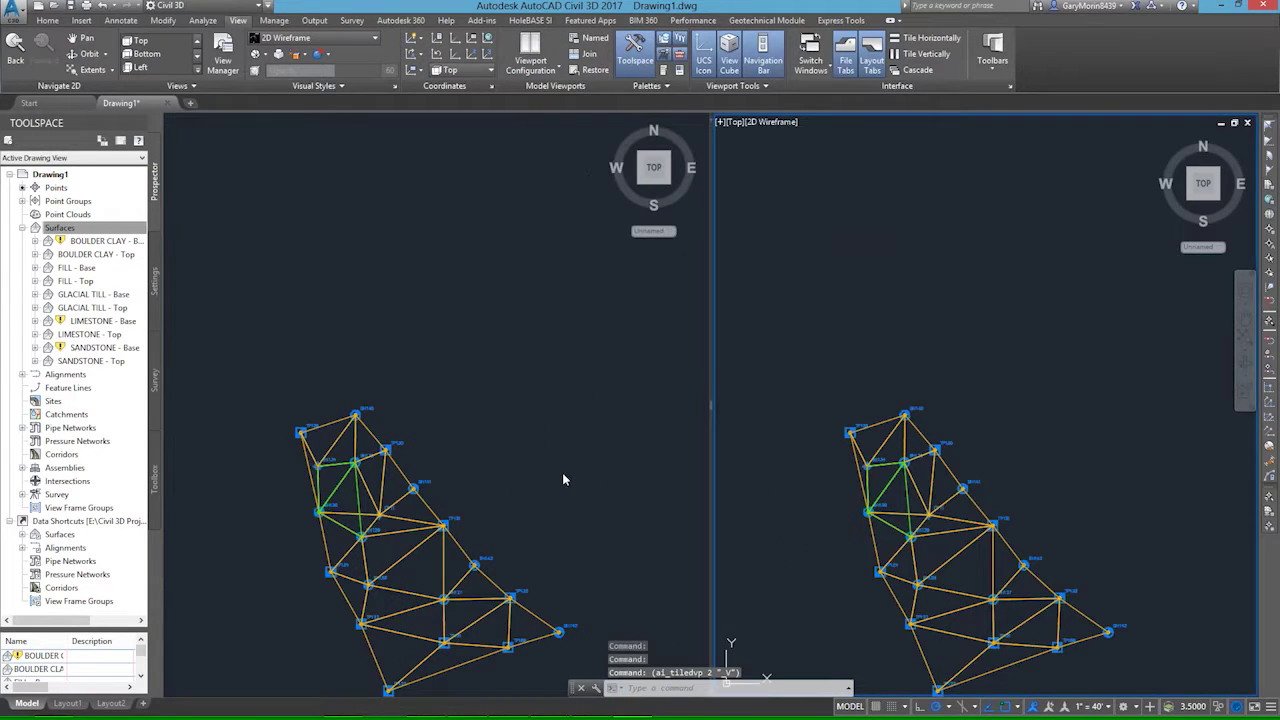
left_click(562, 479)
mouse_move(475, 530)
middle_mouse_down()
mouse_move(470, 392)
mouse_move(466, 455)
middle_mouse_up()
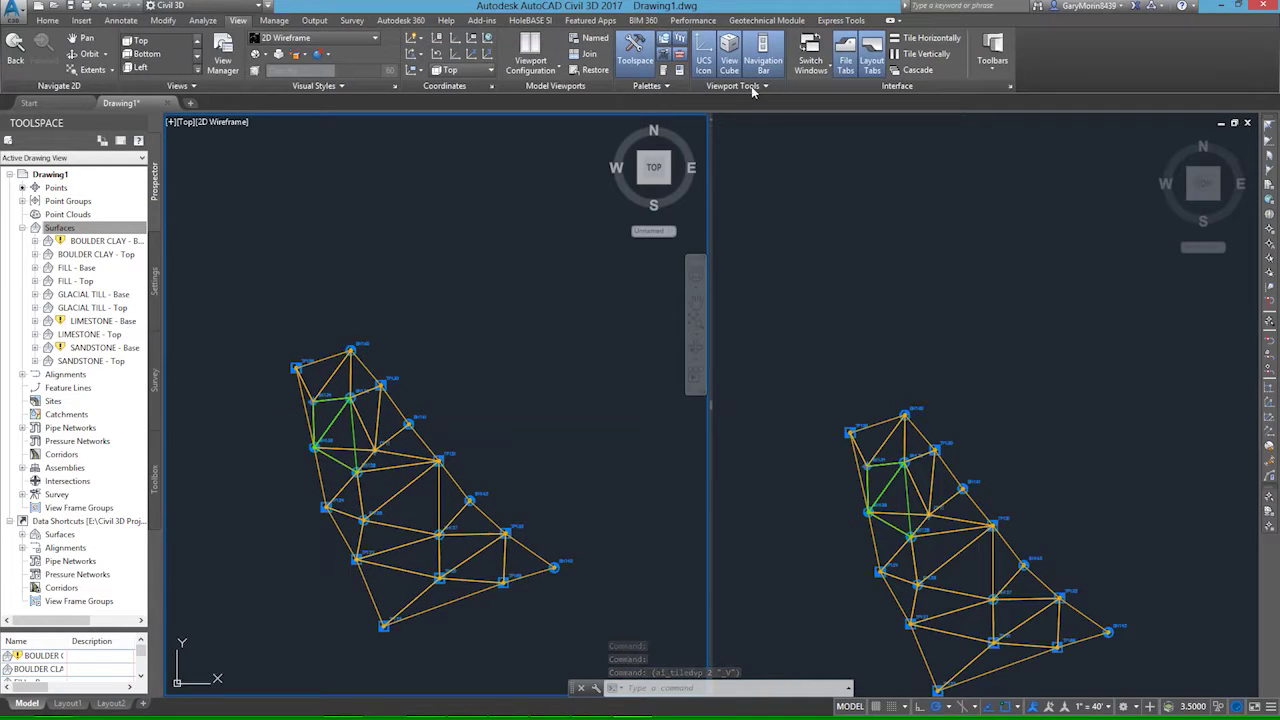
Start a HoleBASE SI profile named Section AA and choose the Profile View style.
left_click(530, 20)
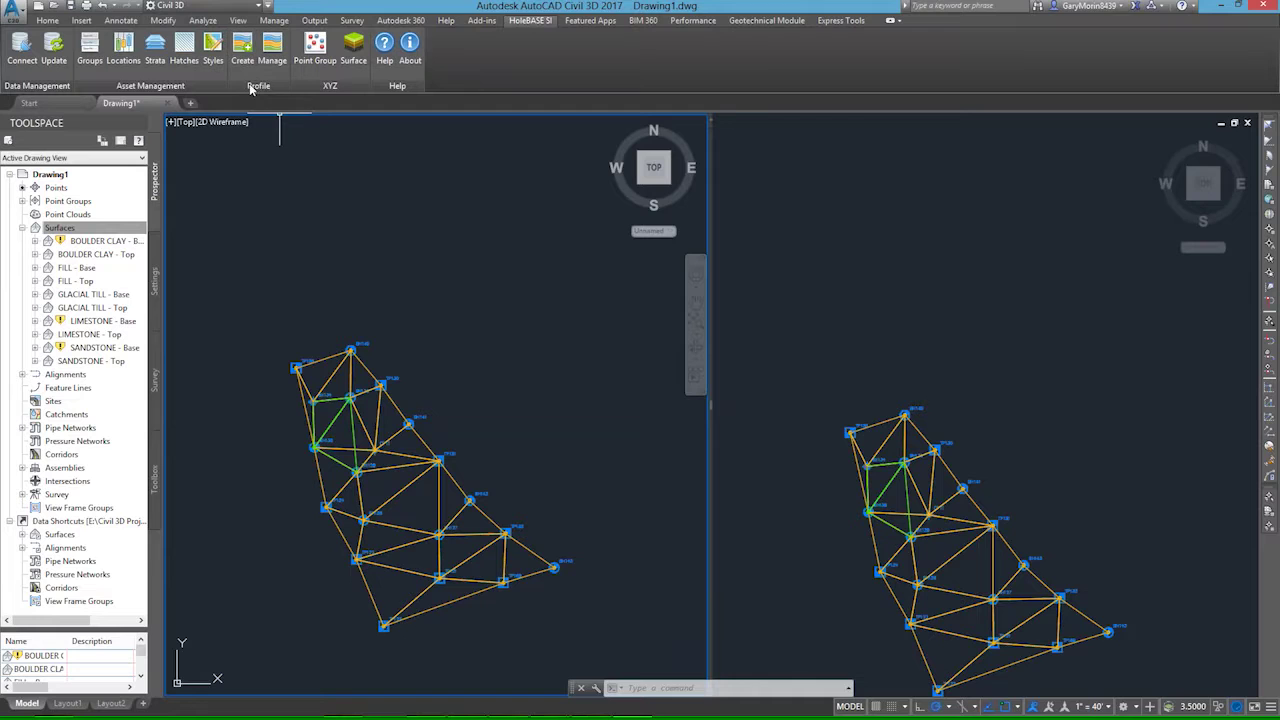
left_click(243, 48)
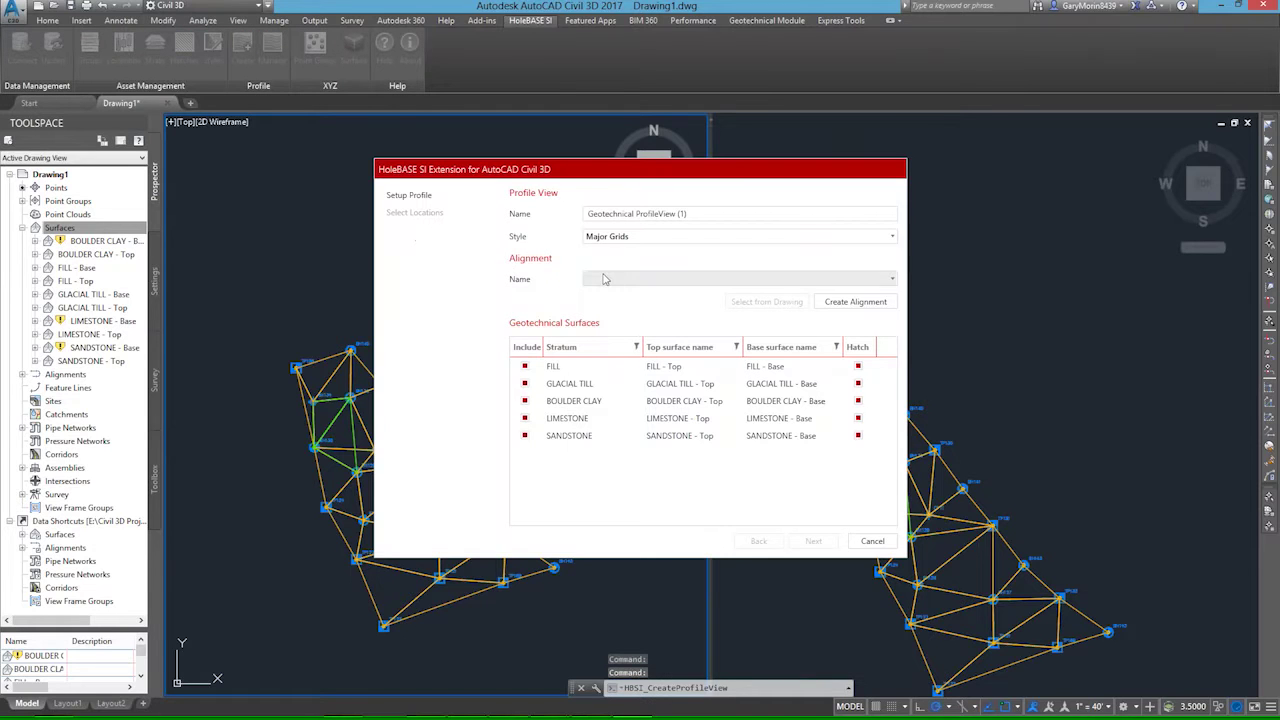
left_click_drag(704, 213, 492, 221)
type("Section AA")
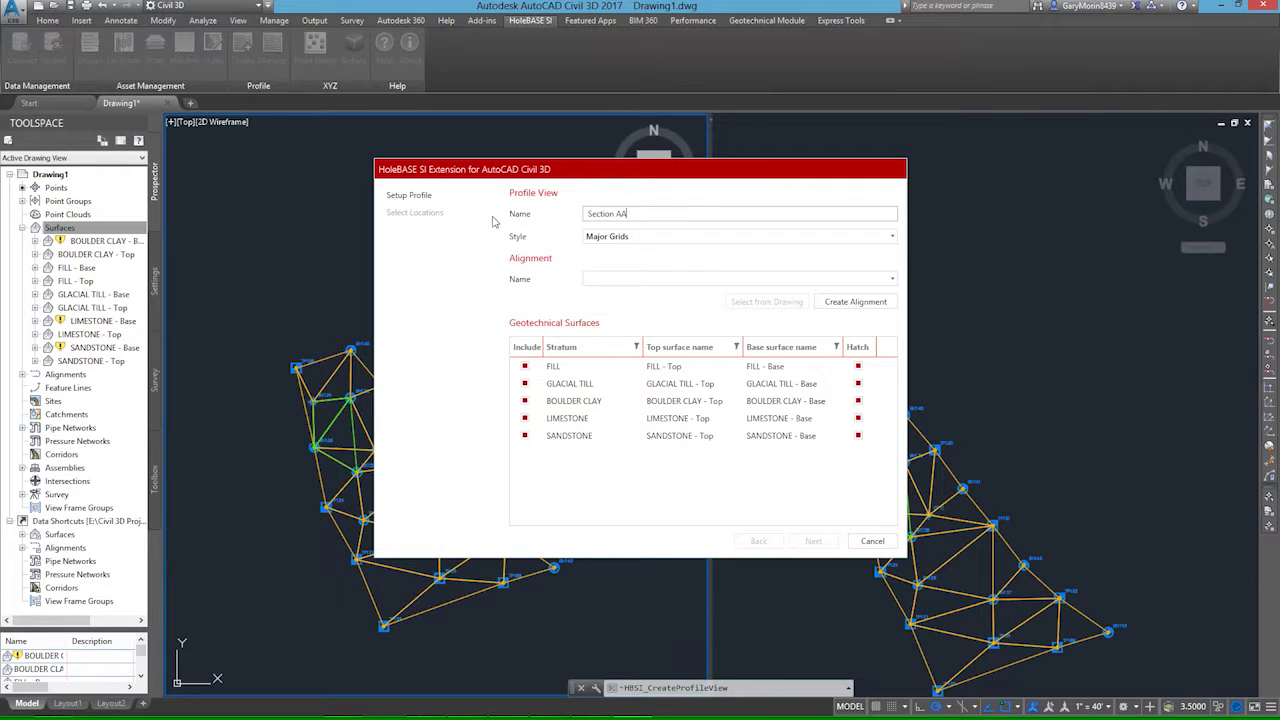
left_click(660, 237)
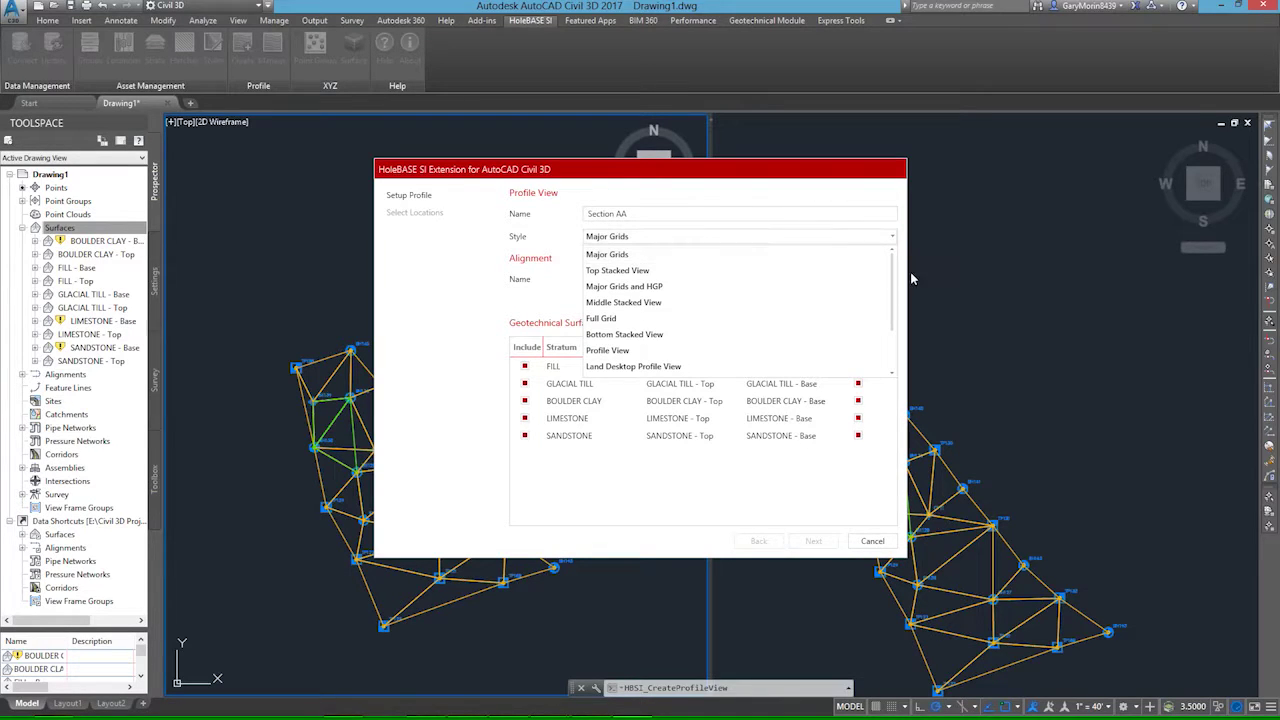
left_click_drag(893, 291, 893, 331)
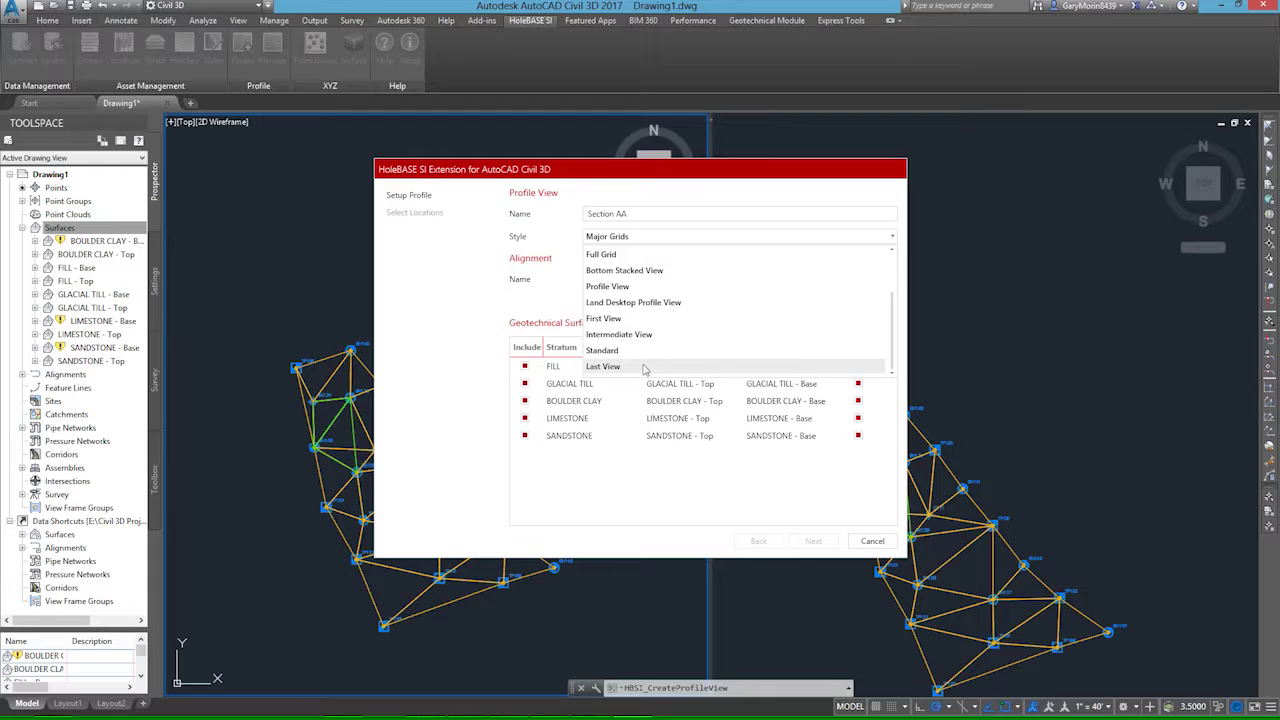
left_click(627, 287)
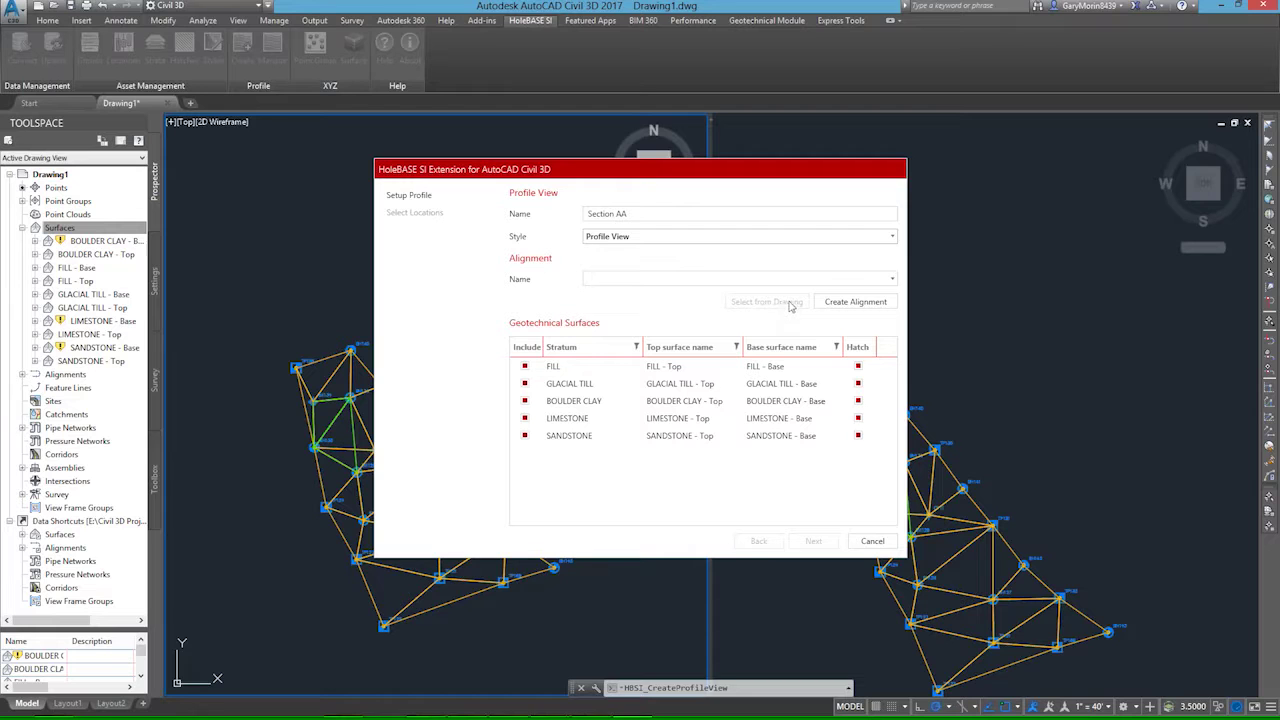
Try to draw a new alignment from northwest of the site to borehole BH140 and on to the northeast.
left_click(855, 302)
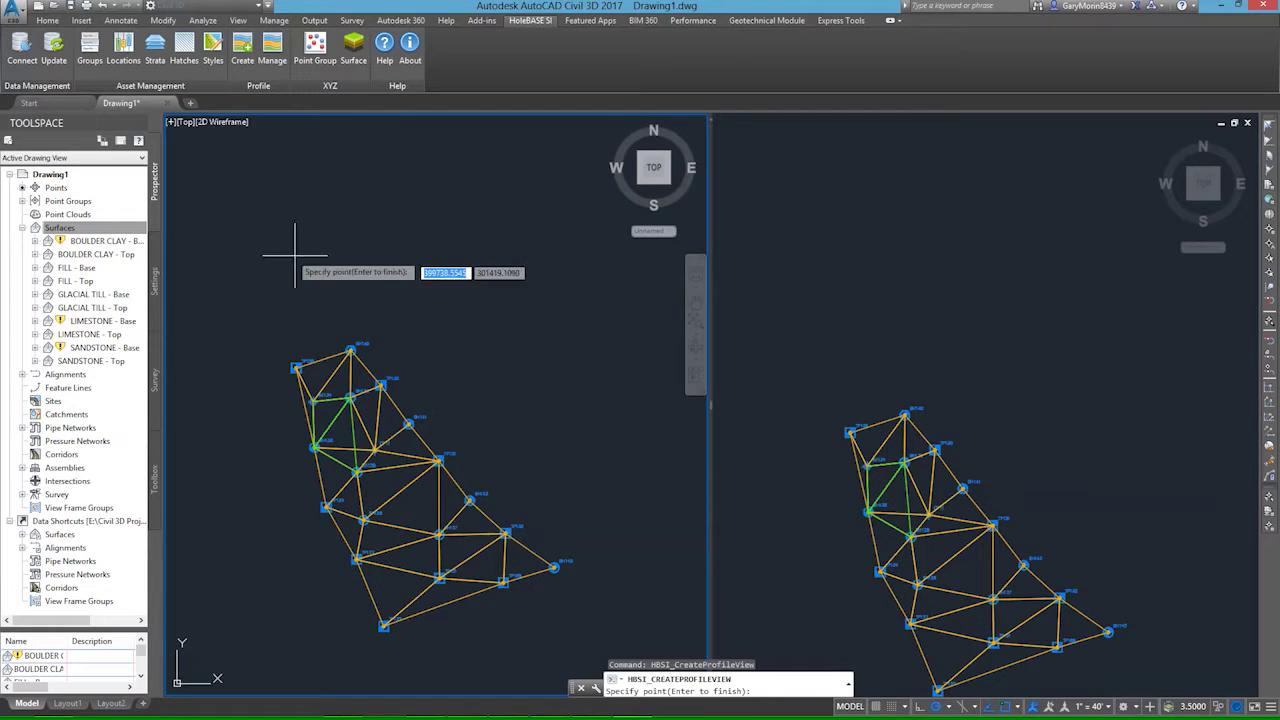
left_click(253, 222)
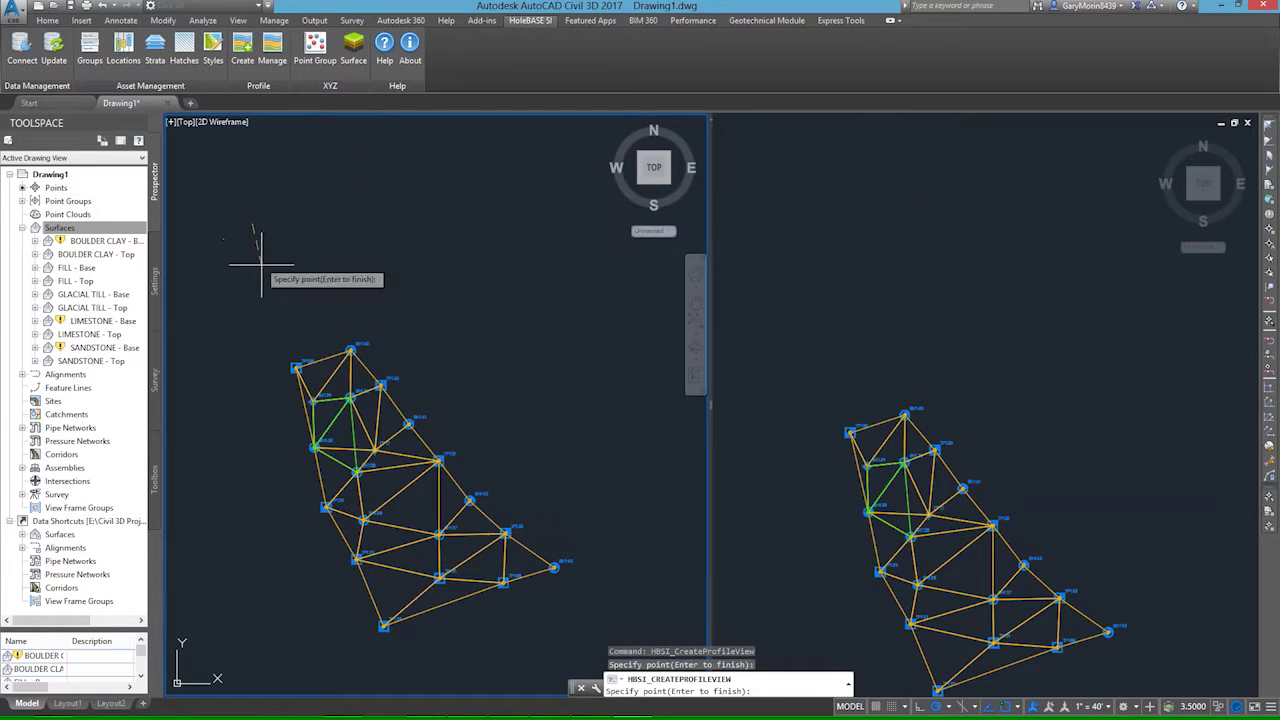
left_click(350, 350)
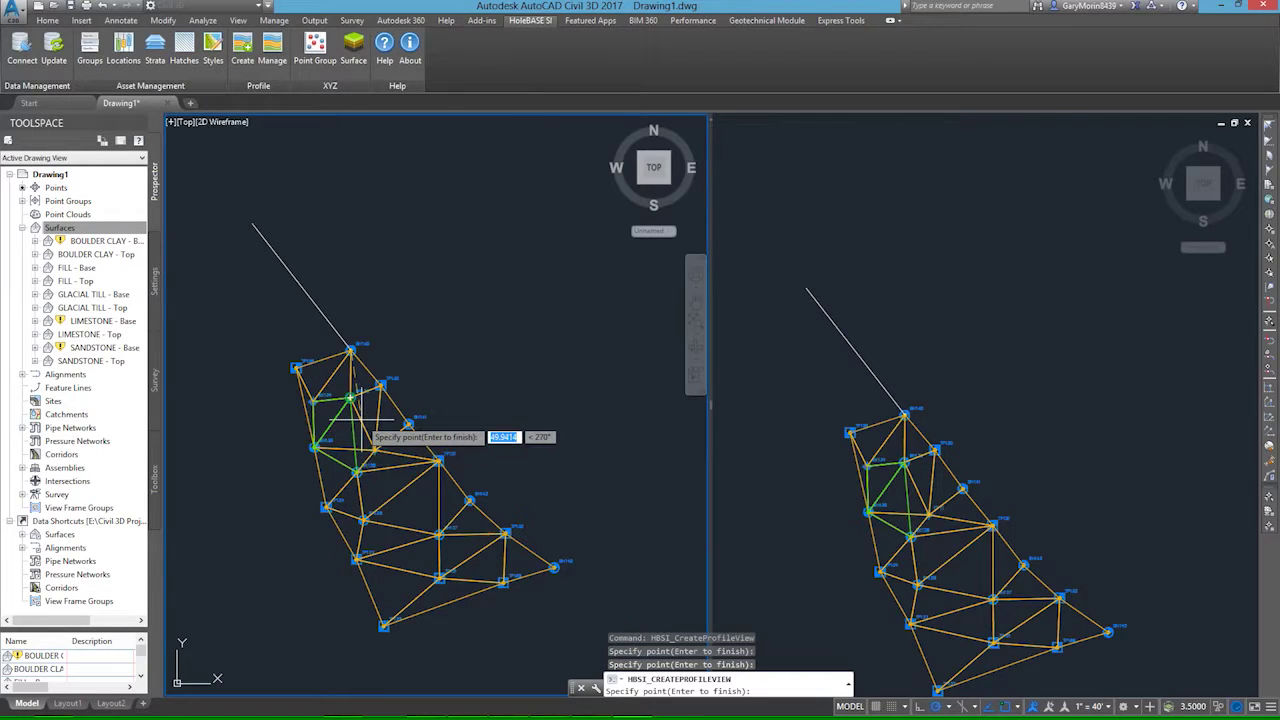
type("u")
key("Return")
key("BackSpace")
key("BackSpace")
key("Return")
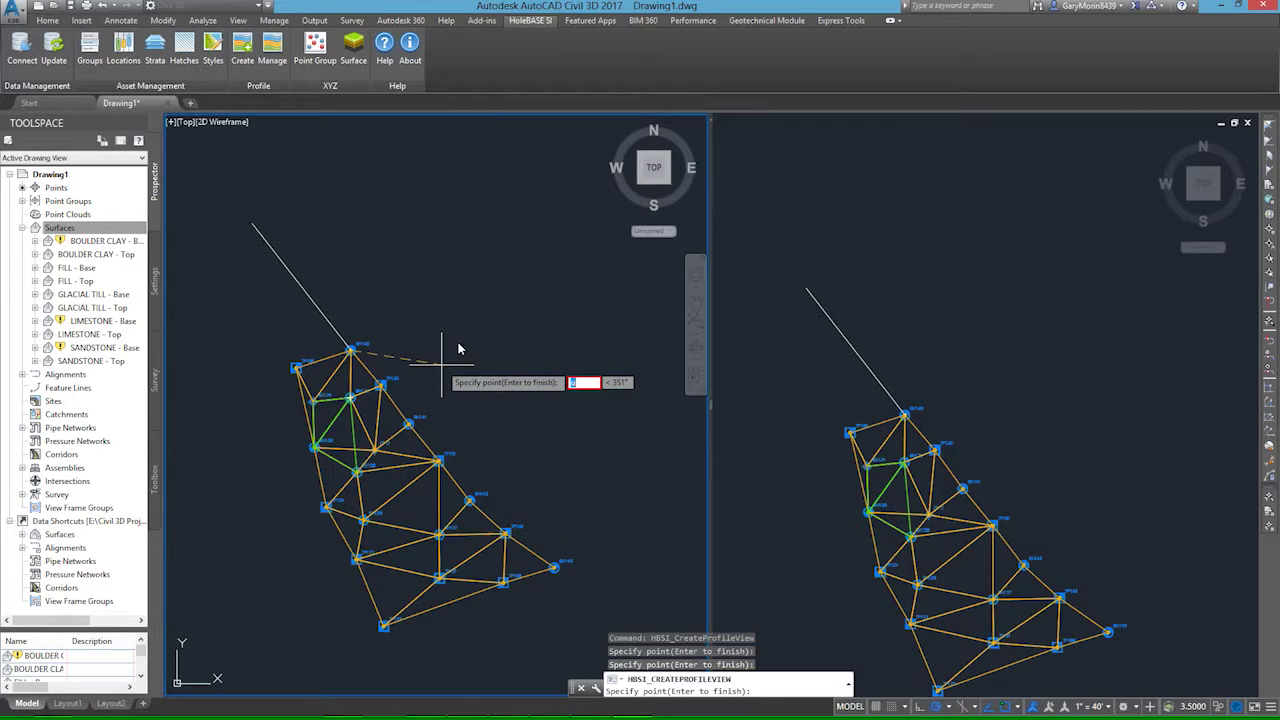
left_click(434, 324)
key("Return")
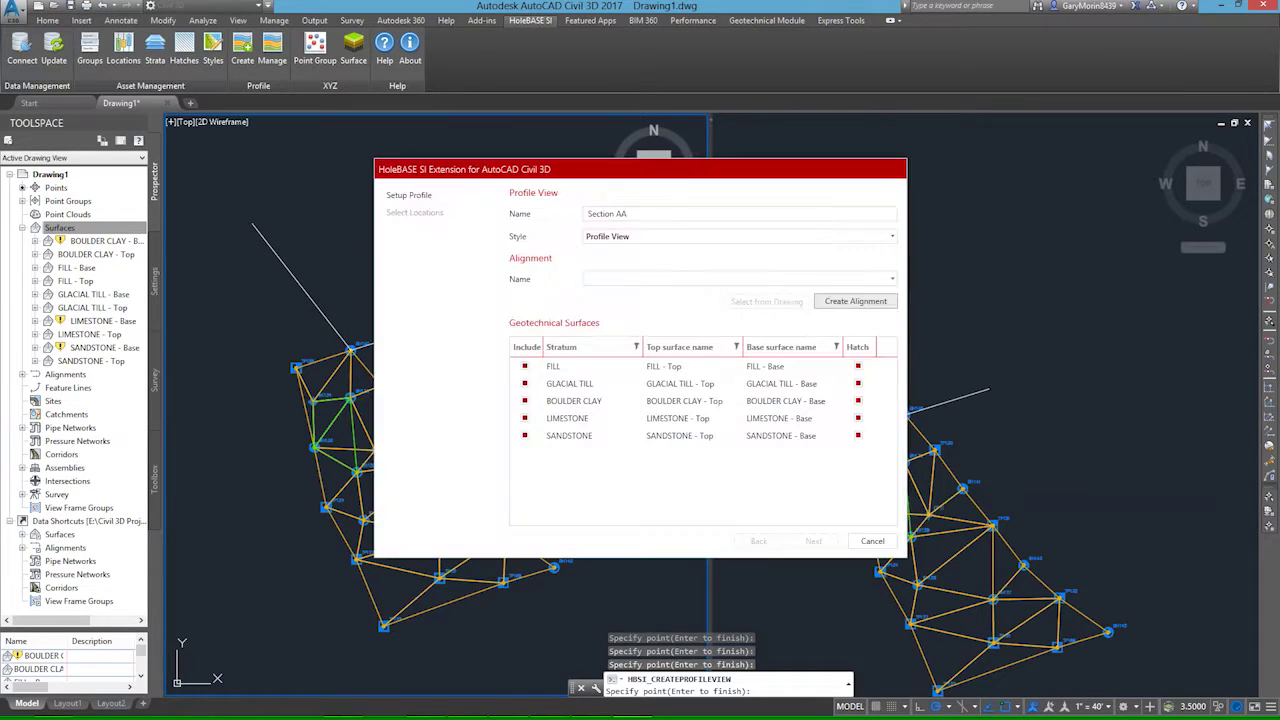
Cancel the profile setup and erase the misdrawn alignment.
key("Escape")
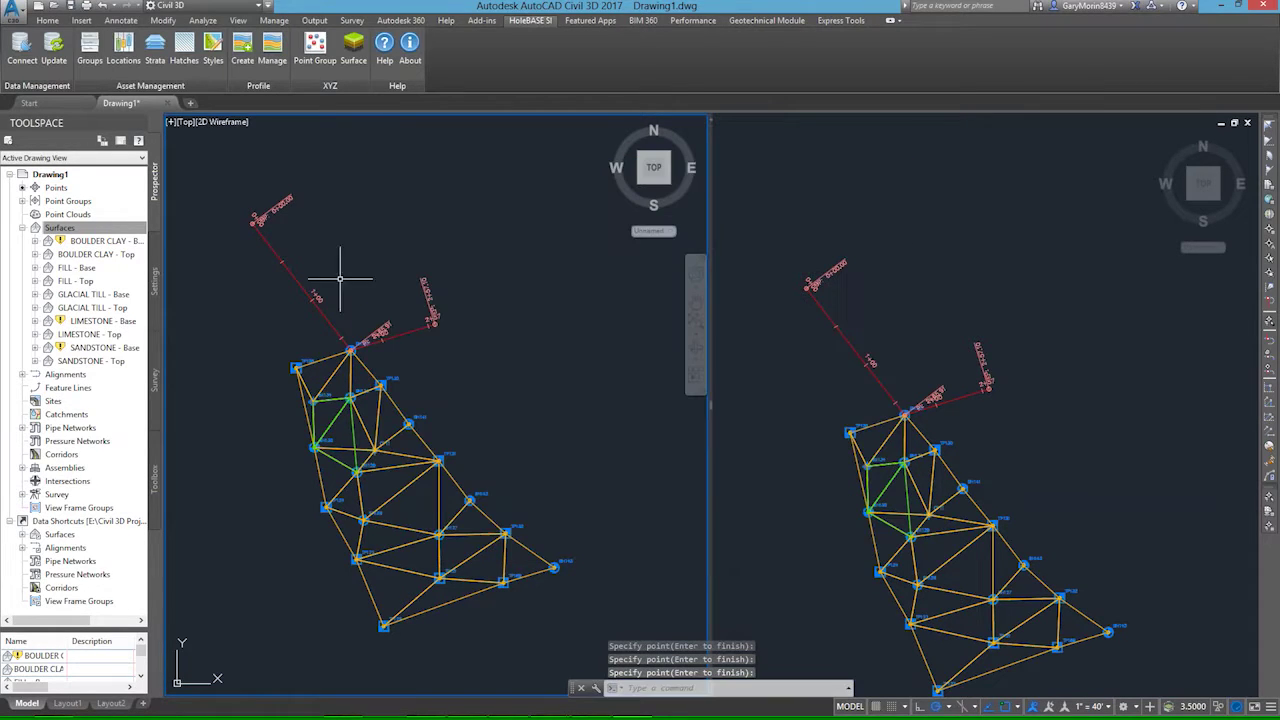
left_click(264, 240)
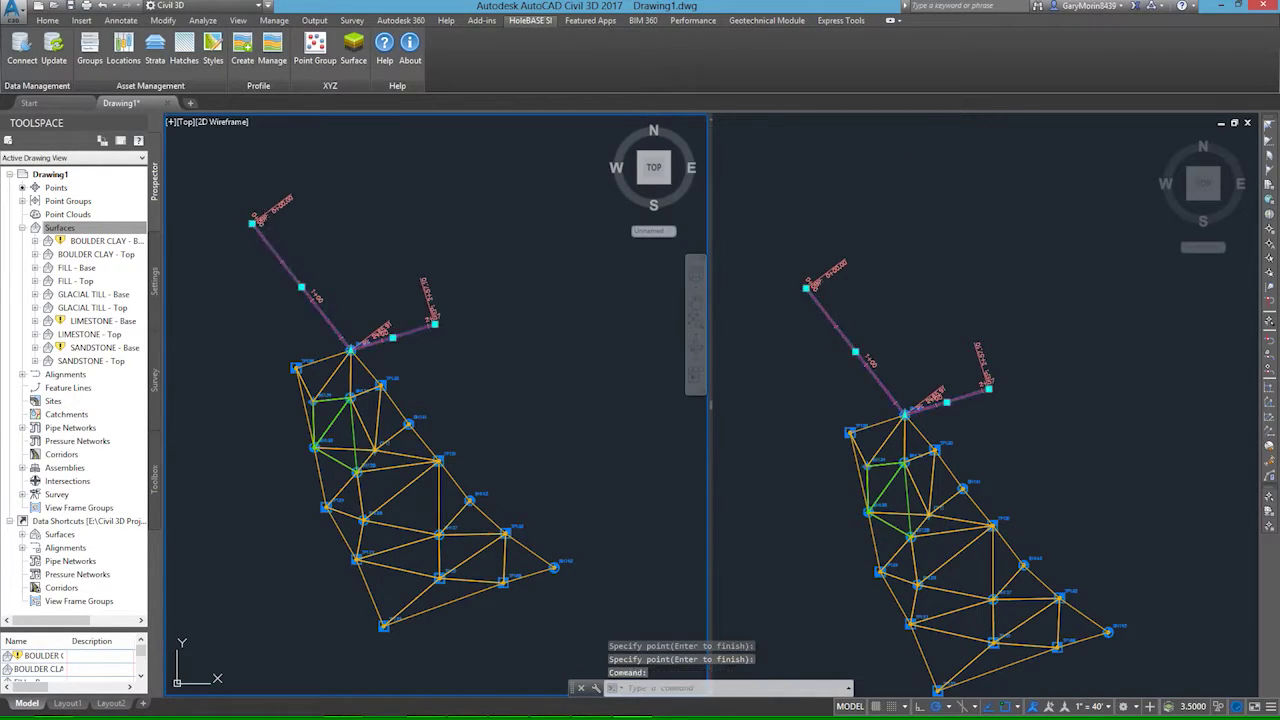
key("Delete")
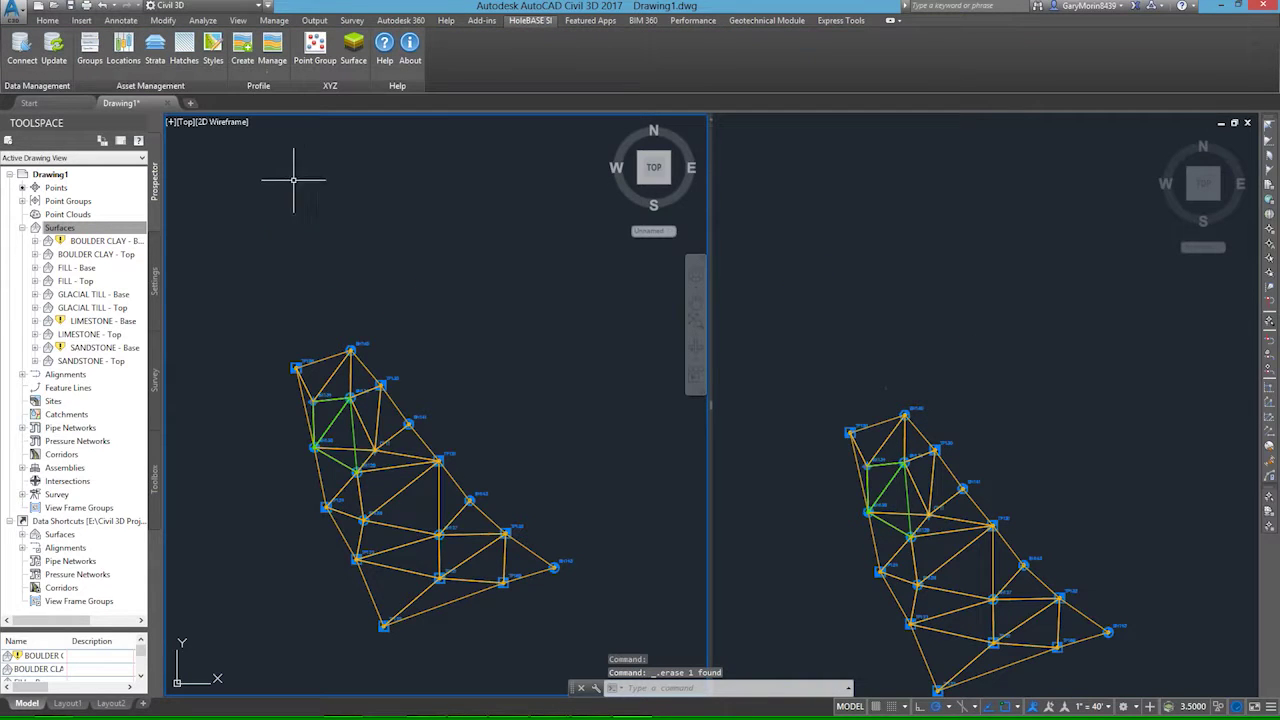
Start the geotechnical profile again, naming it Section AA with the Profile View style.
left_click(241, 46)
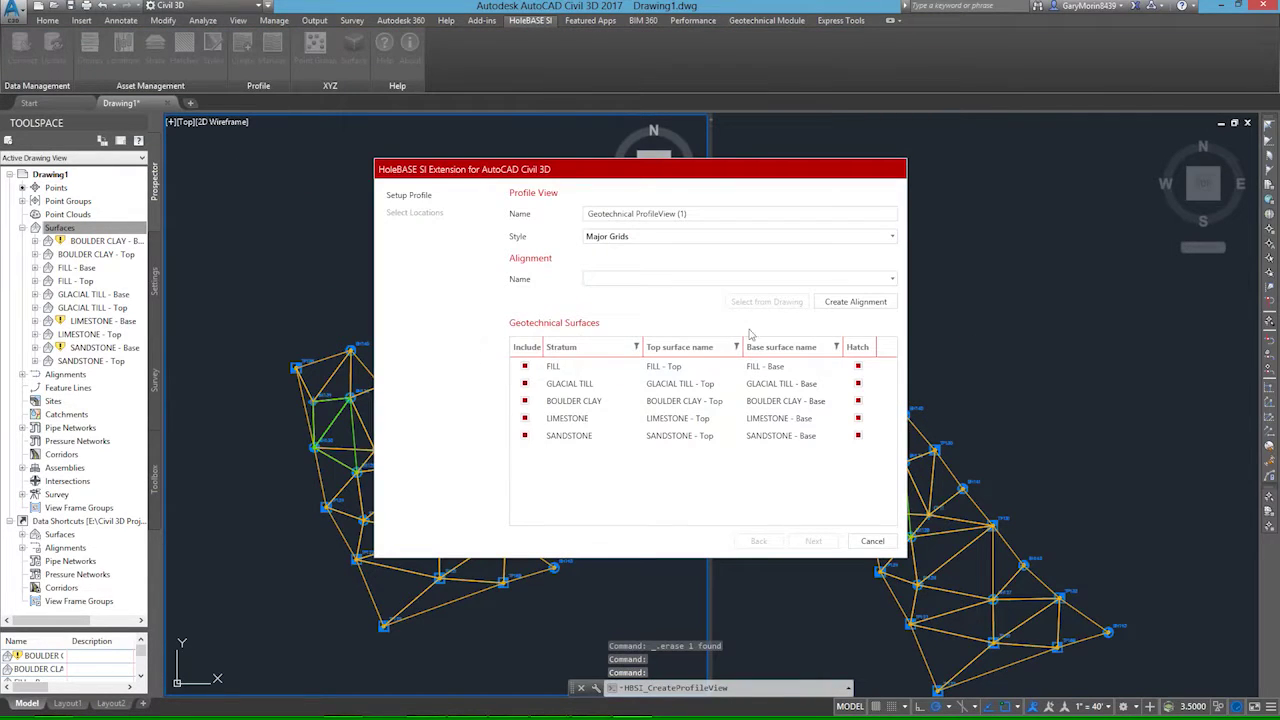
triple_click(678, 213)
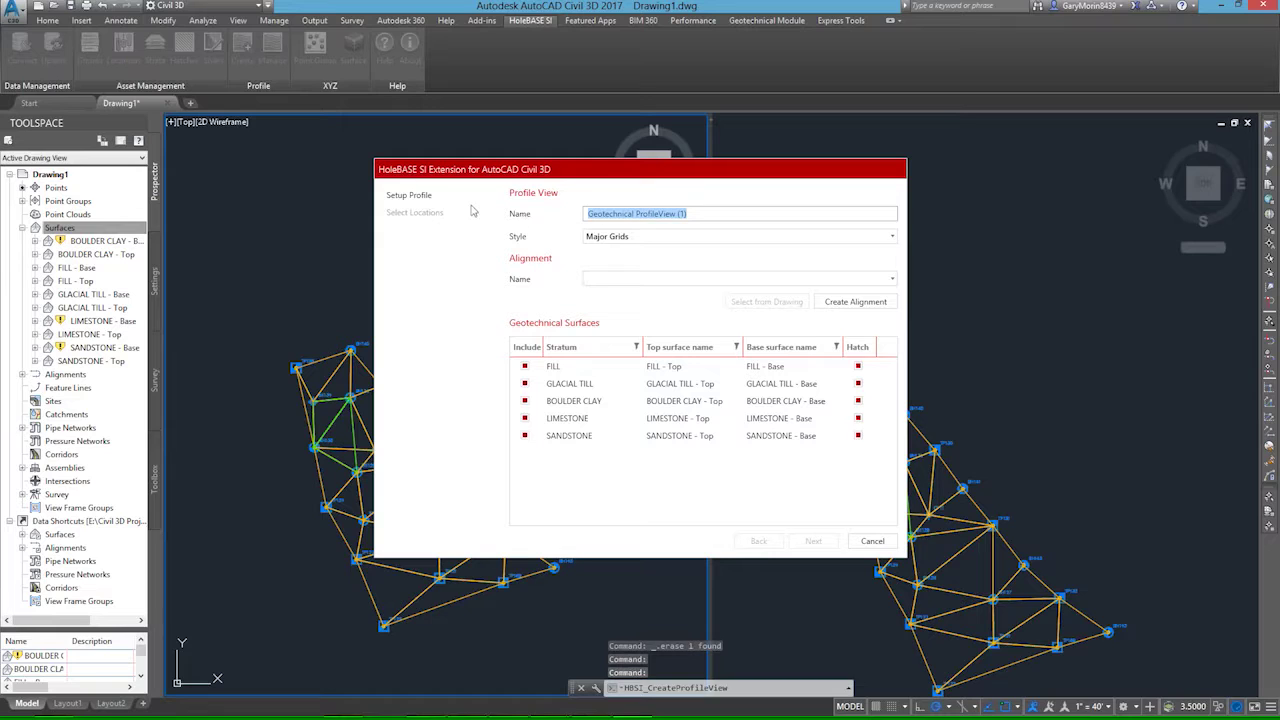
type("Section AA")
left_click(740, 236)
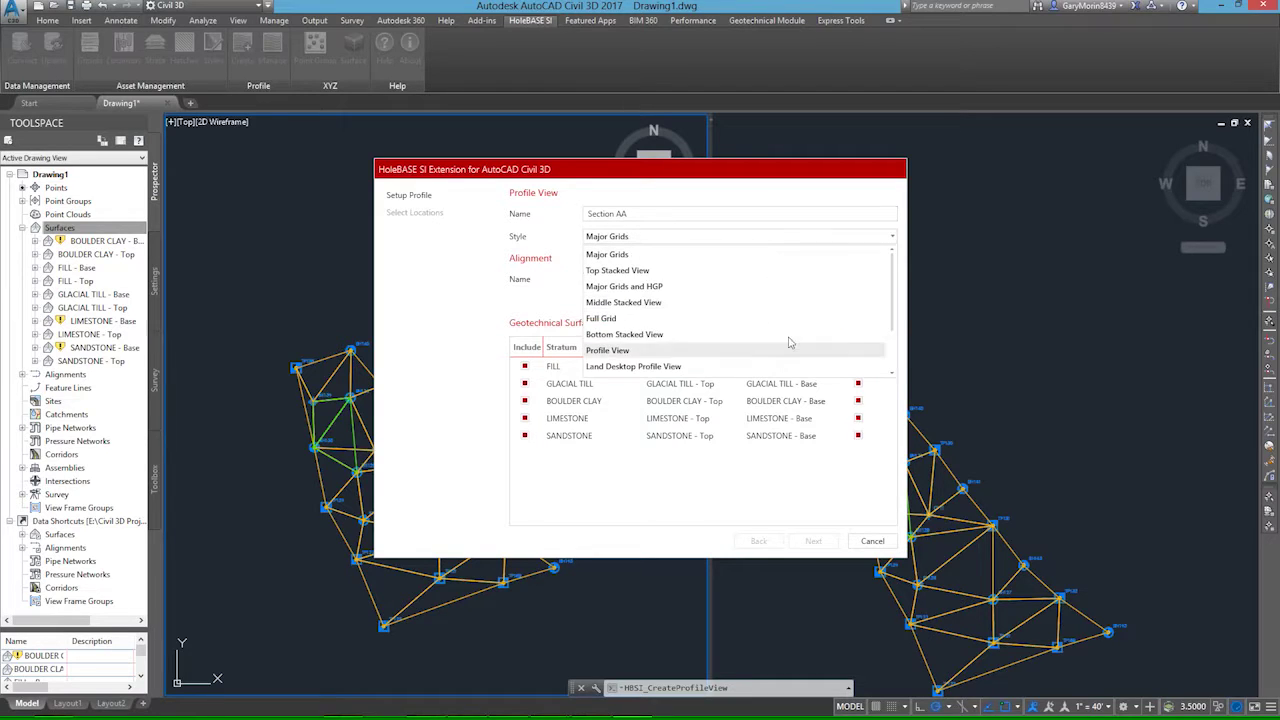
left_click(610, 351)
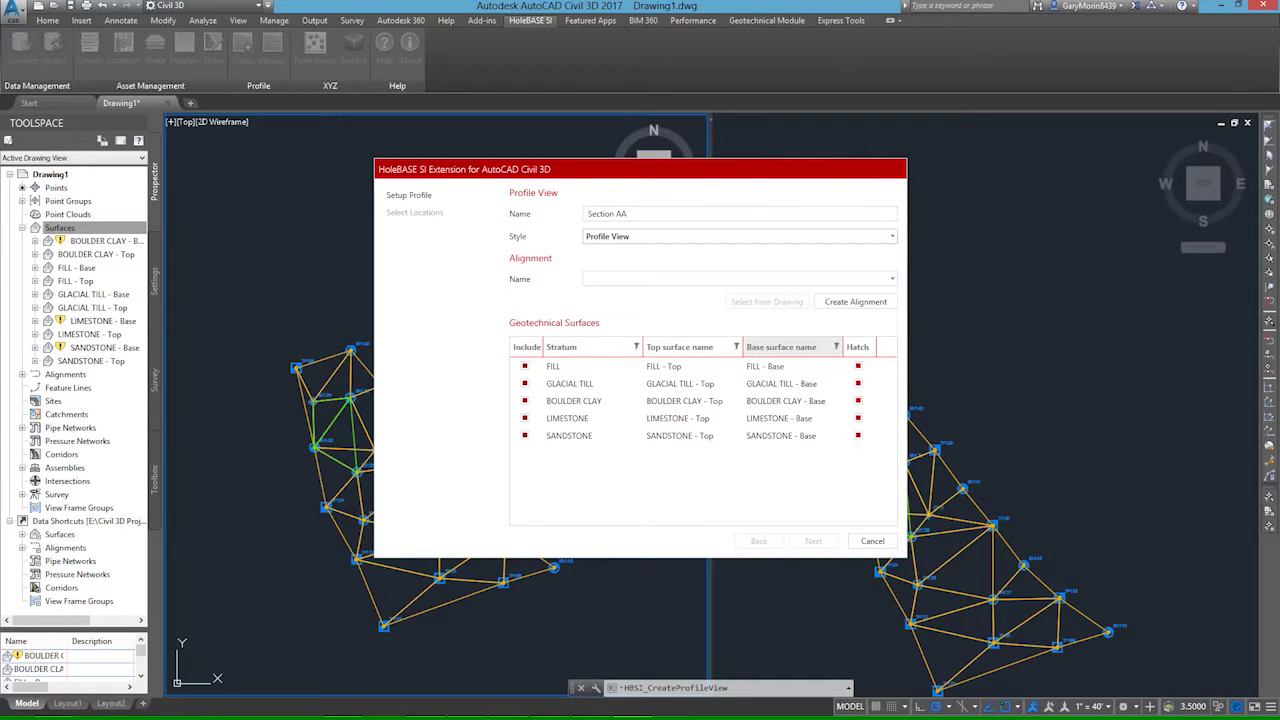
Create a multi-point alignment running from northwest of the site through the borehole network to beyond its southeast edge.
left_click(854, 305)
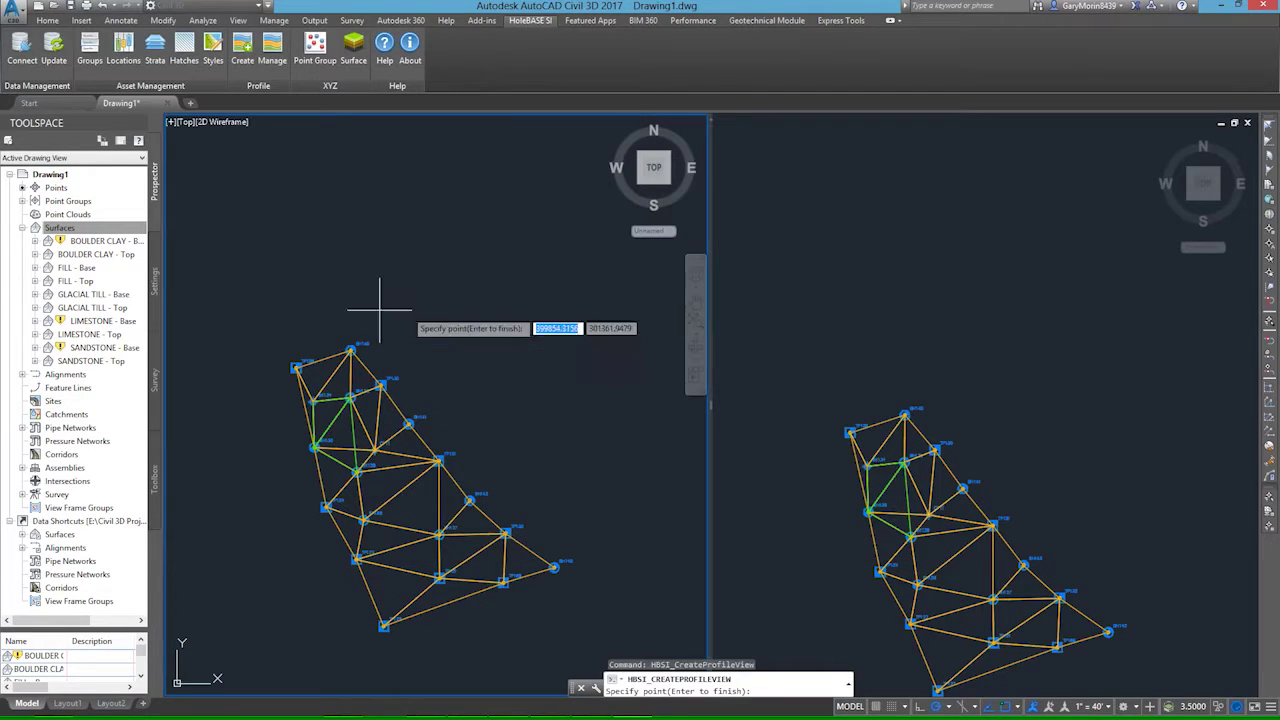
left_click(259, 204)
left_click(316, 346)
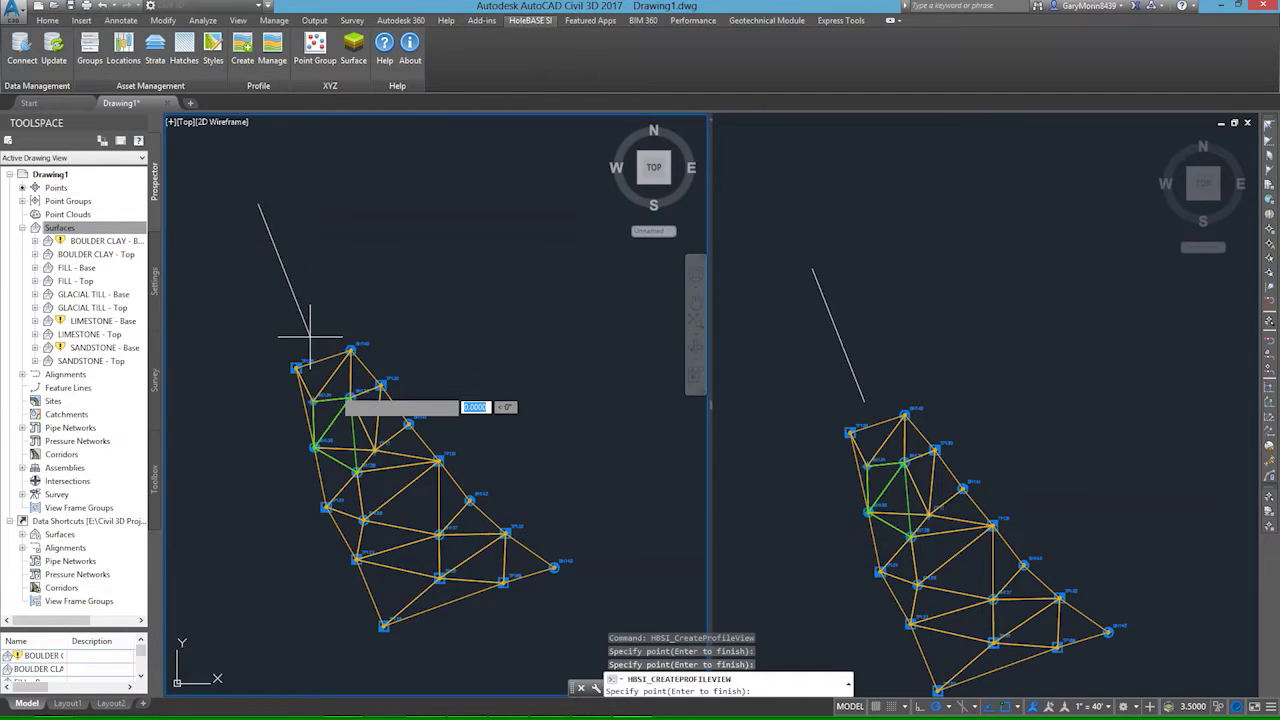
left_click(336, 400)
scroll(336, 405, "up", 4)
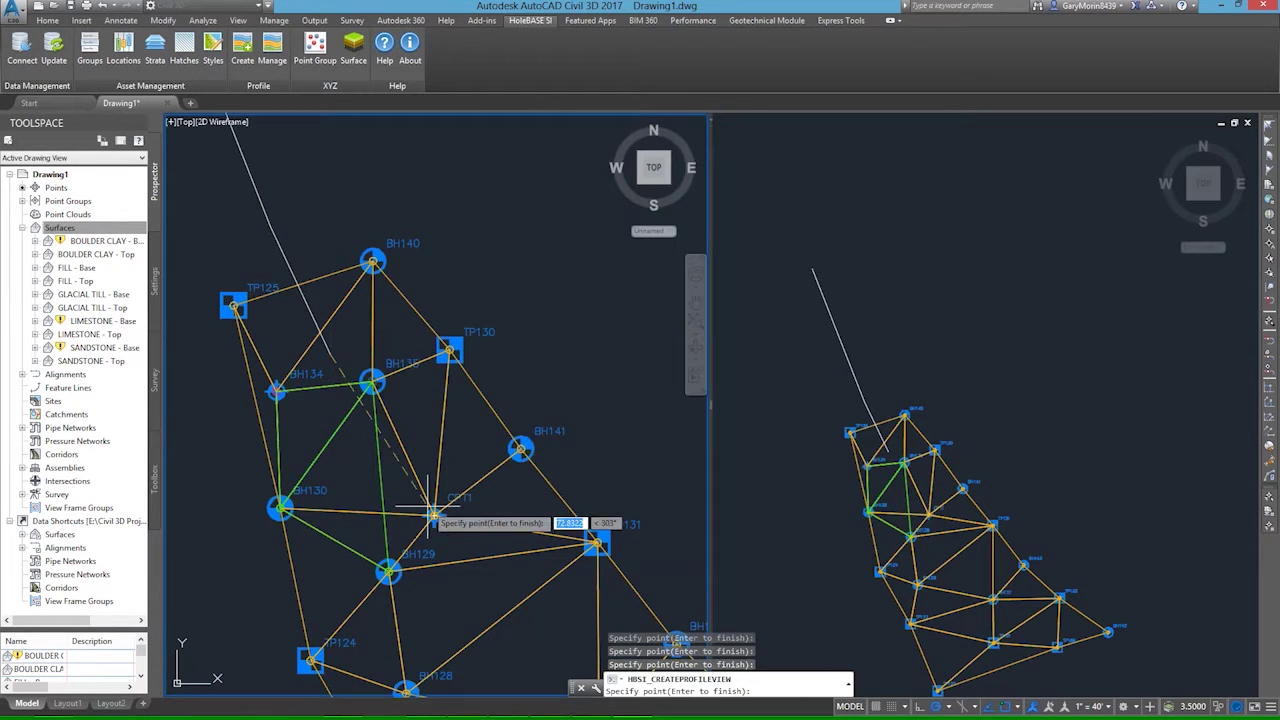
left_click(499, 597)
middle_click_drag(511, 634, 301, 190)
left_click(614, 493)
key("Return")
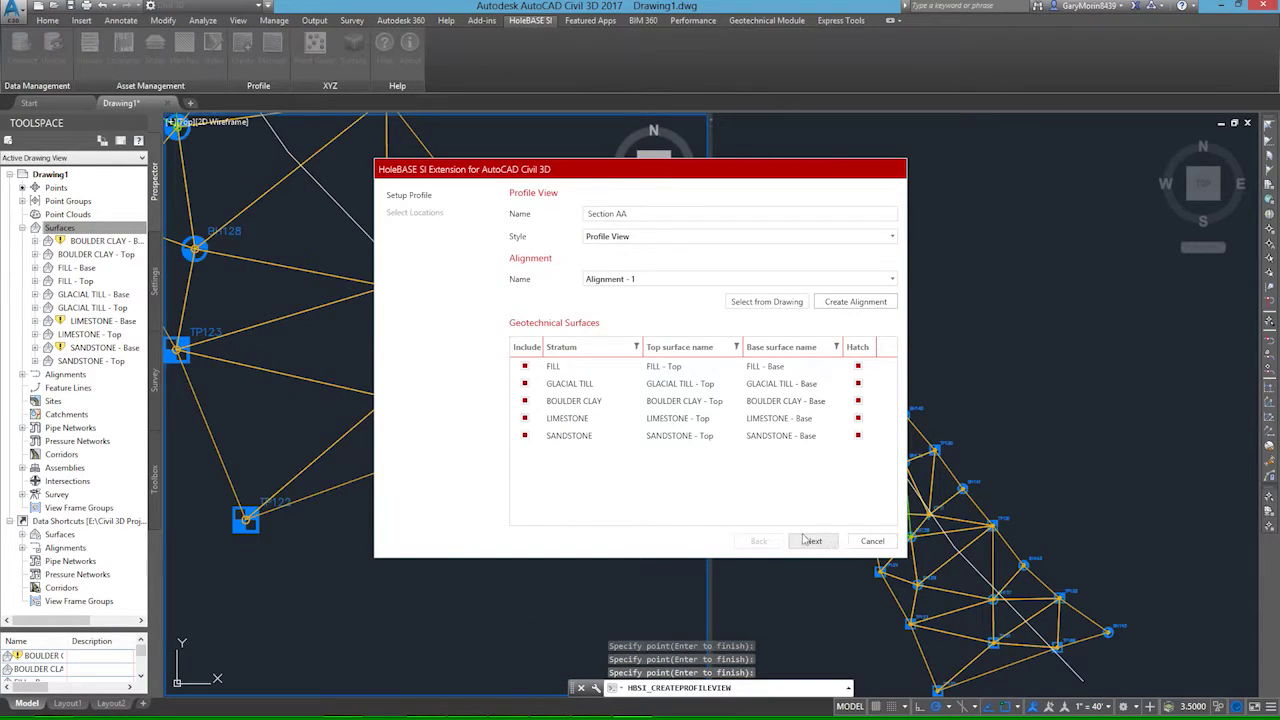
Turn off hatching for GLACIAL TILL, BOULDER CLAY, LIMESTONE and SANDSTONE, keeping it for FILL, and proceed to location selection.
left_click(858, 385)
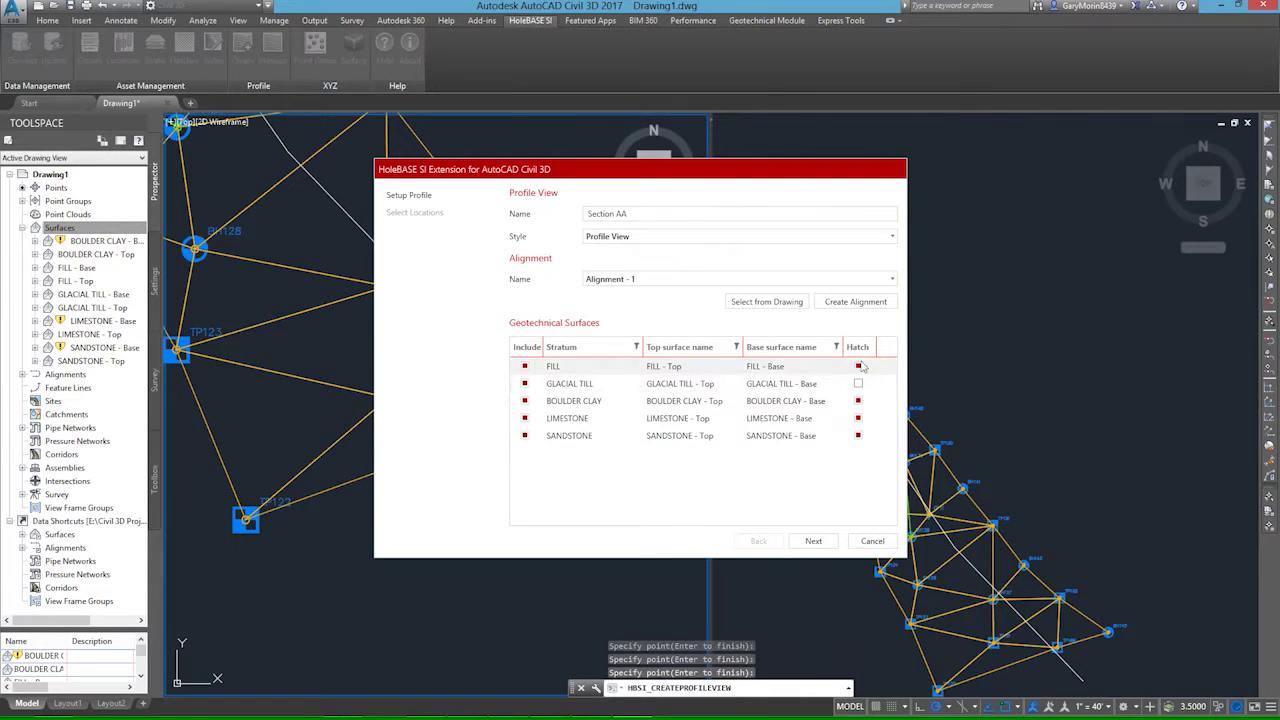
left_click(858, 401)
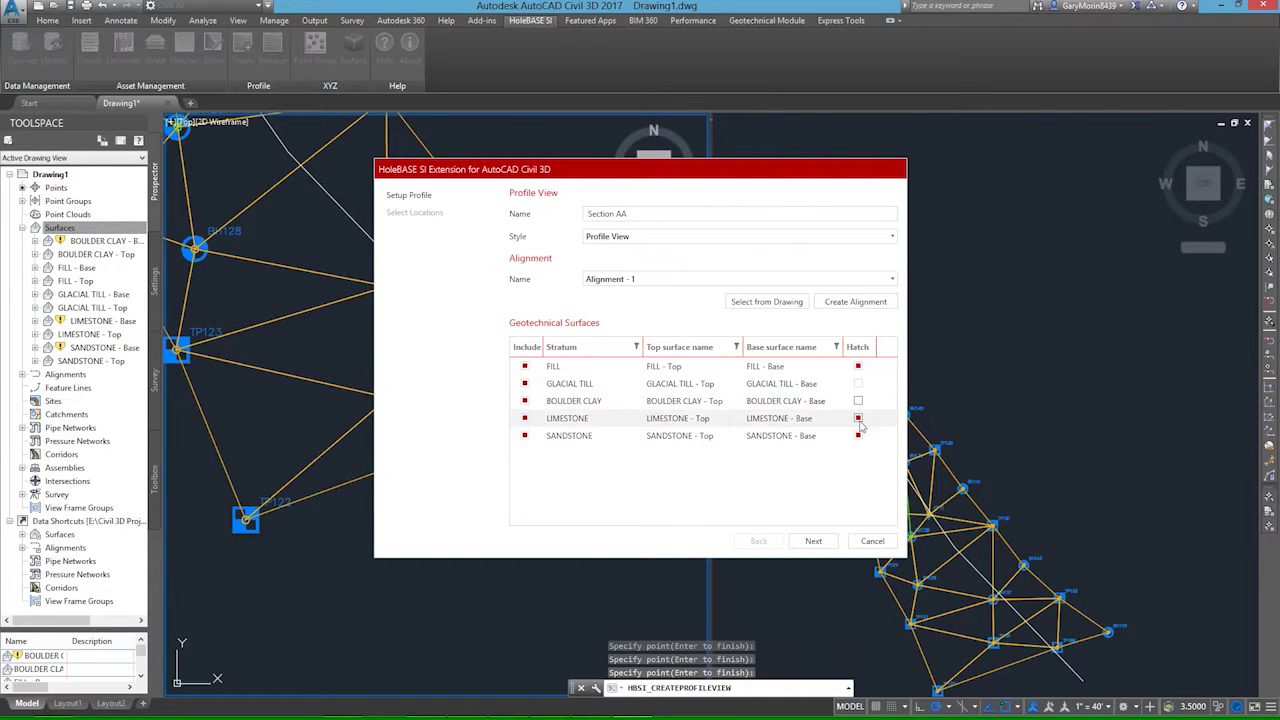
left_click(858, 435)
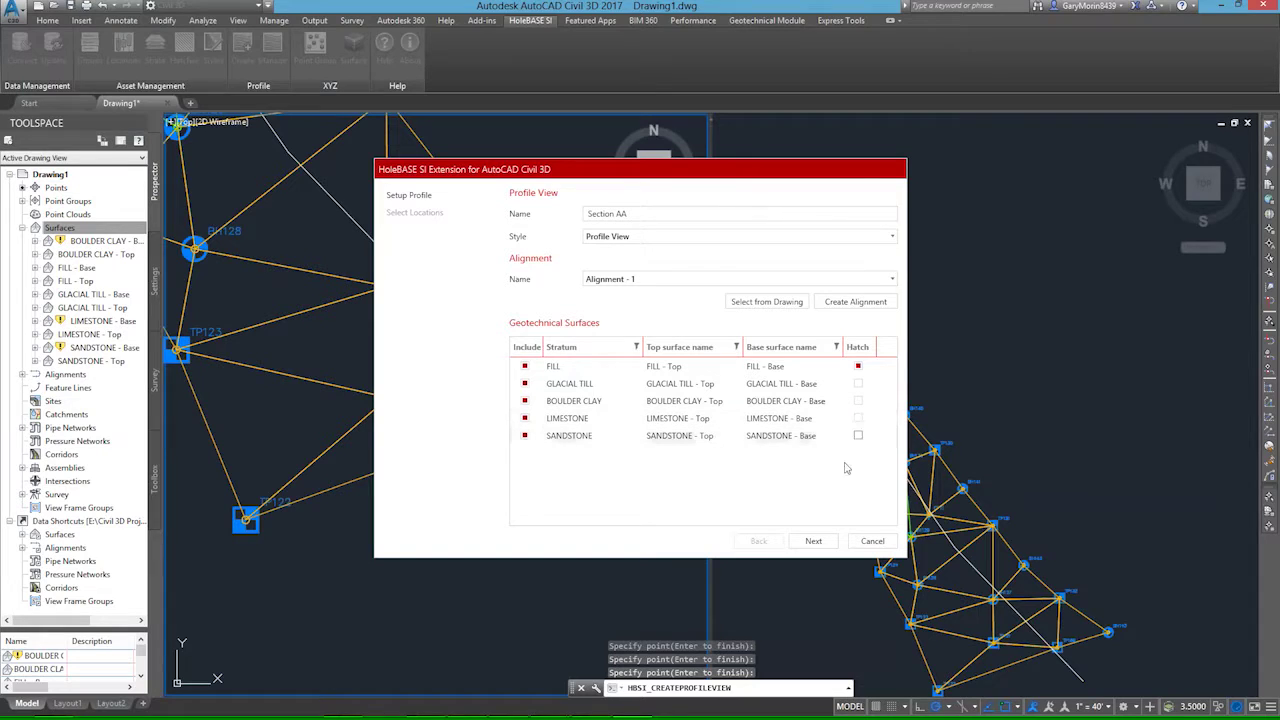
left_click(814, 541)
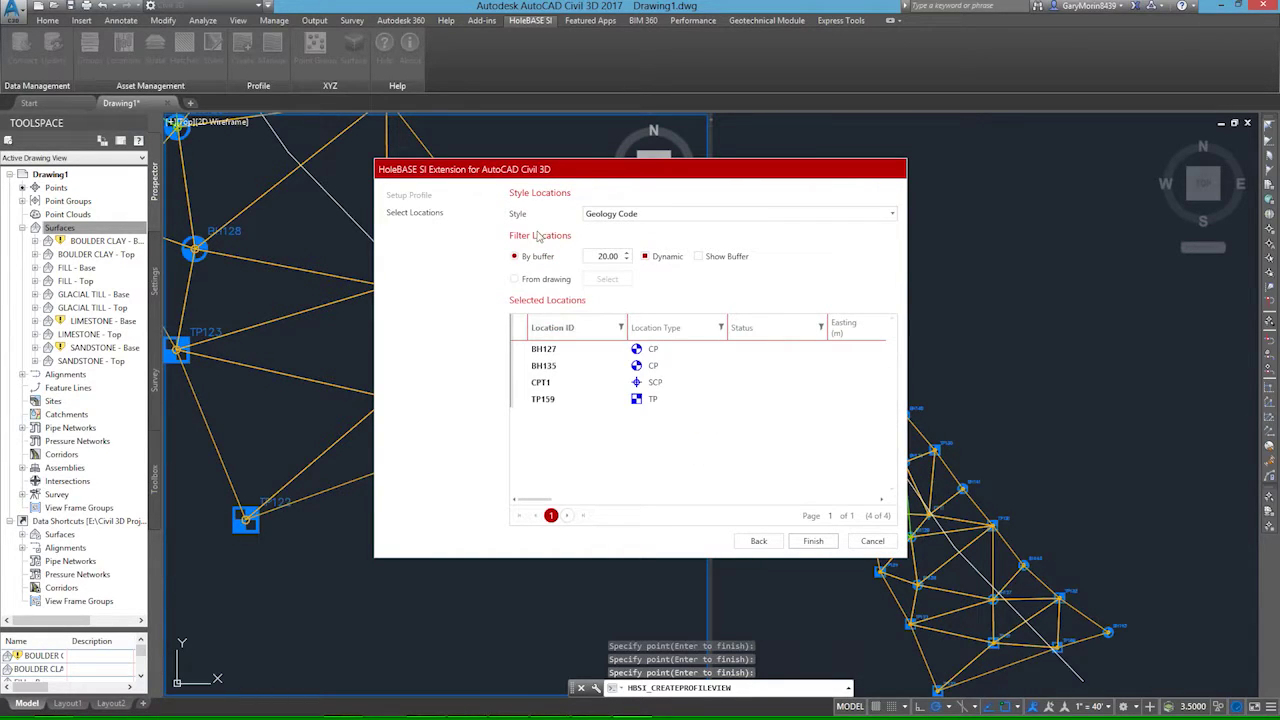
Use the Geology Code style for the locations and set the location filter buffer to 40.
left_click(648, 214)
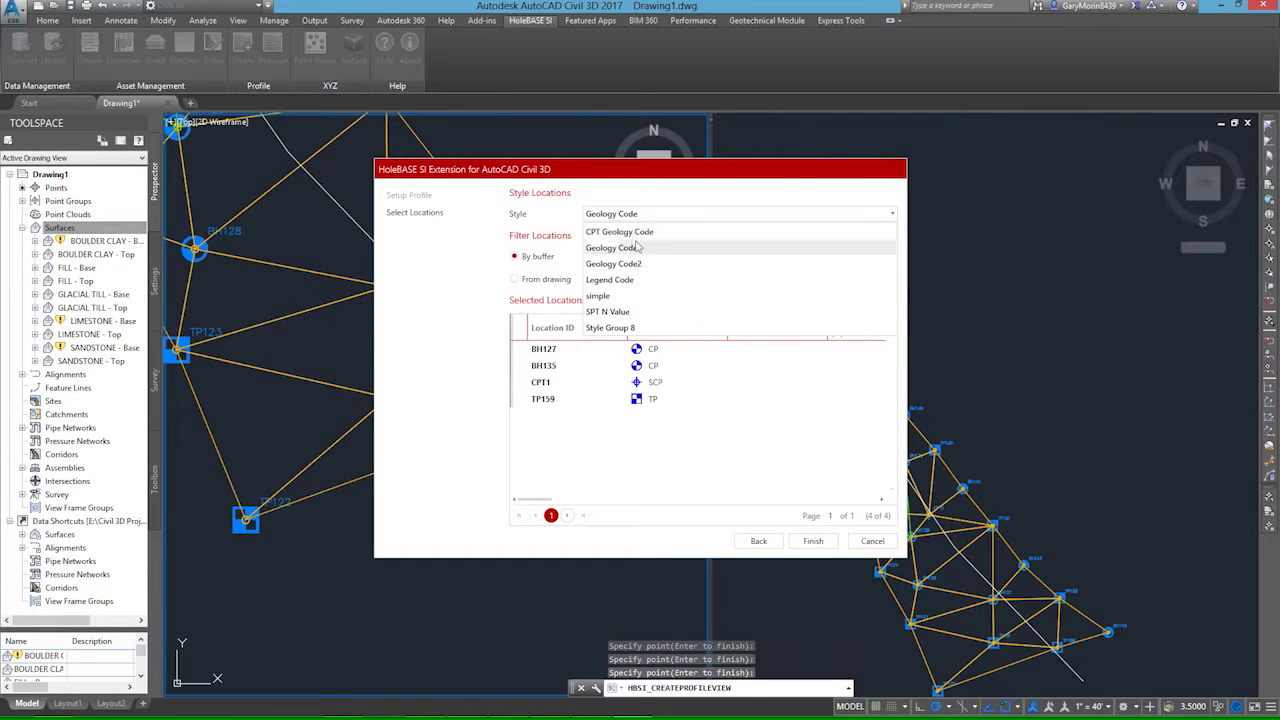
left_click(627, 248)
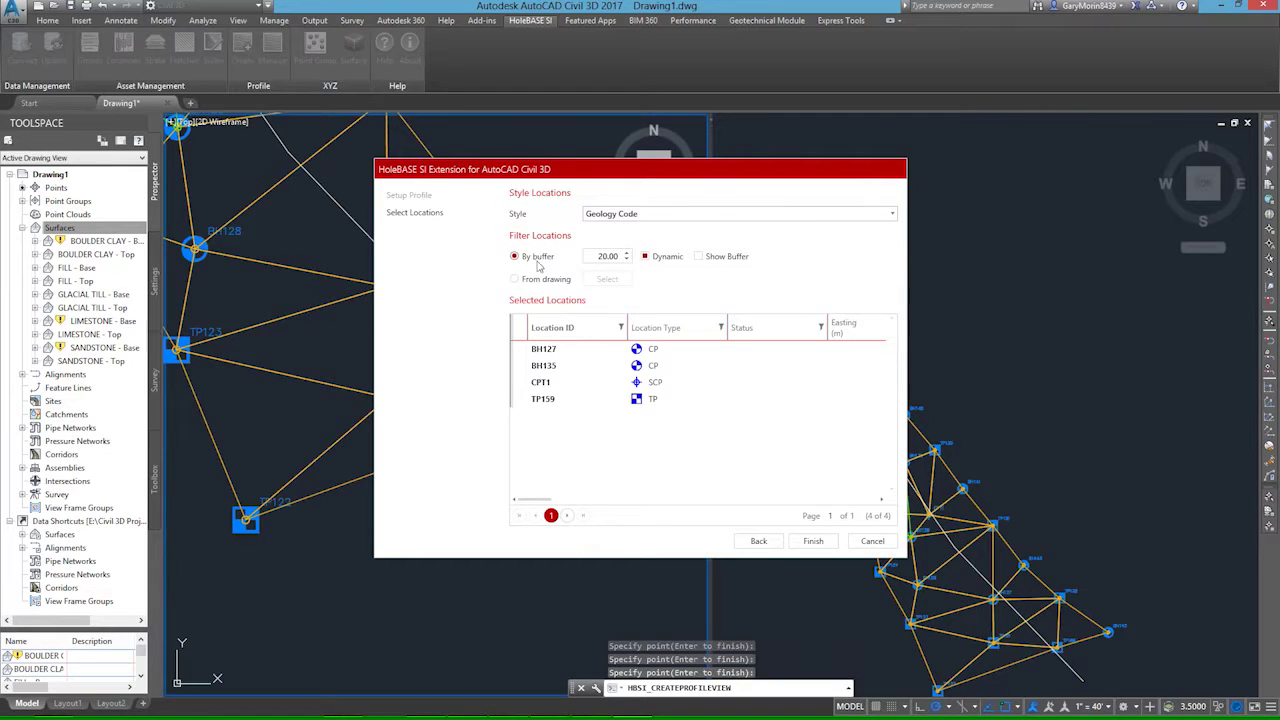
double_click(610, 258)
type("40")
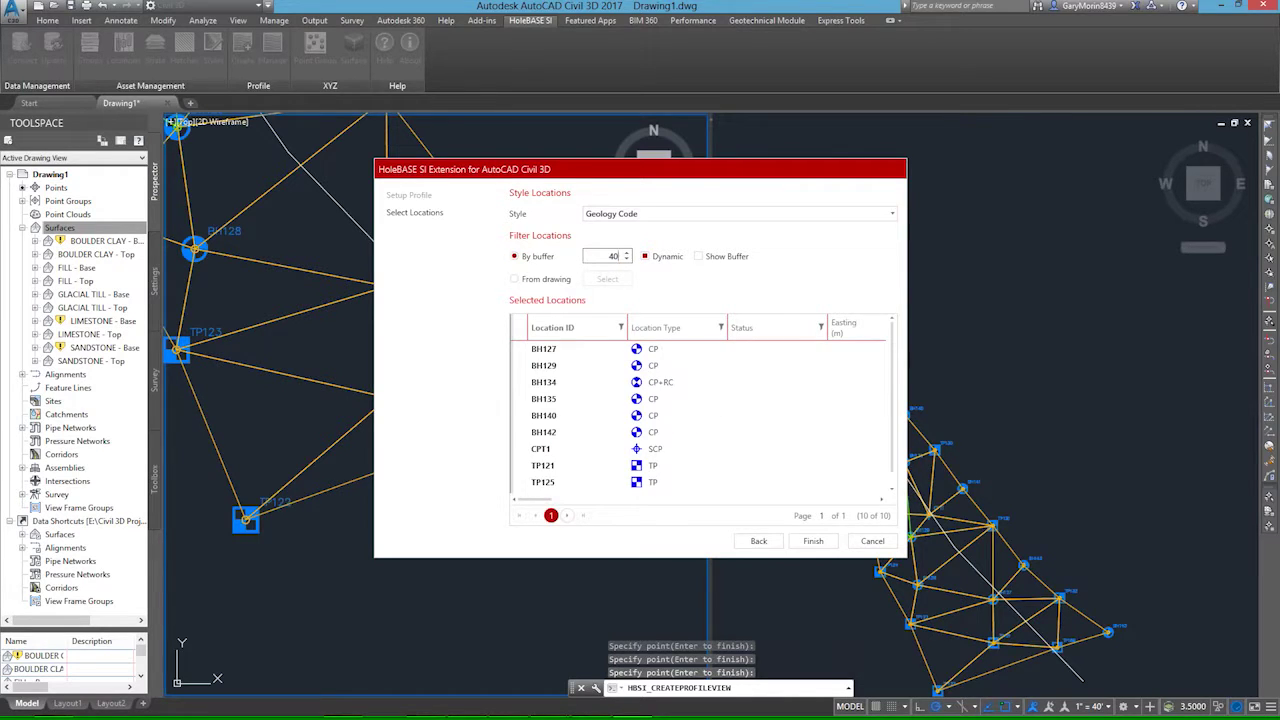
Set the location filter buffer to 20, finish the profile setup, and place the Section AA profile view in the empty area northeast of the site.
key("BackSpace")
key("BackSpace")
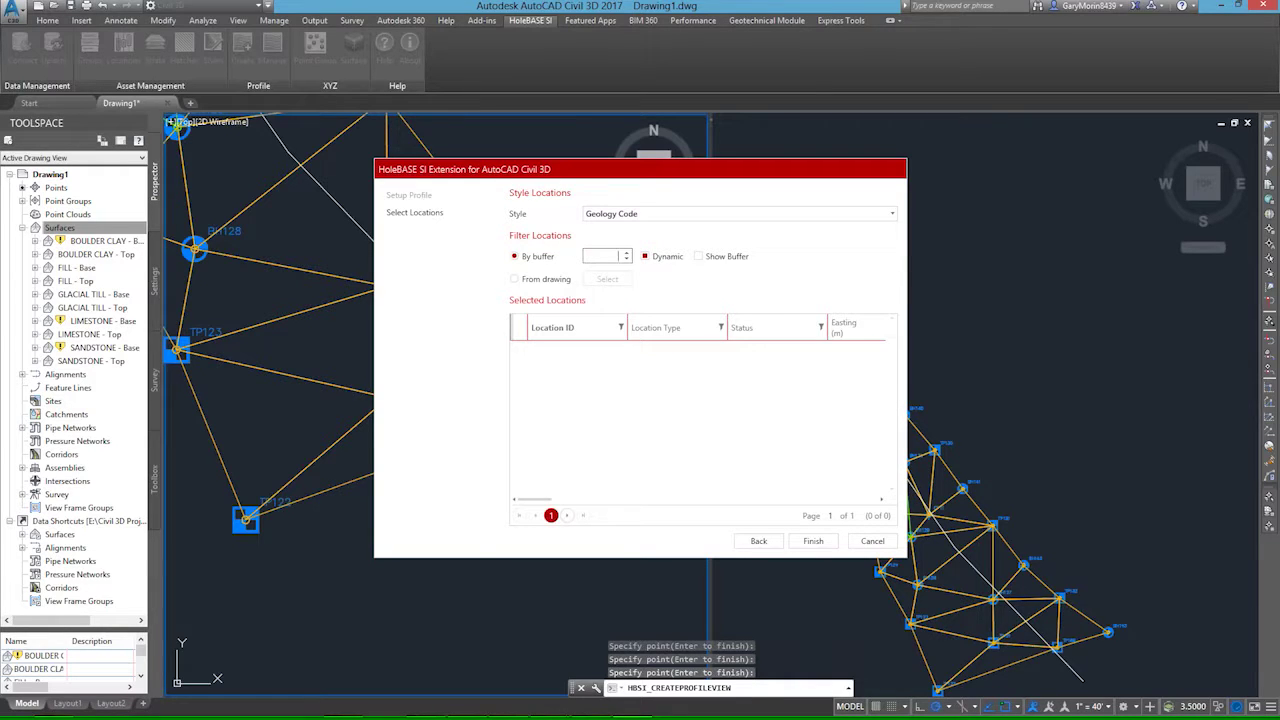
type("20")
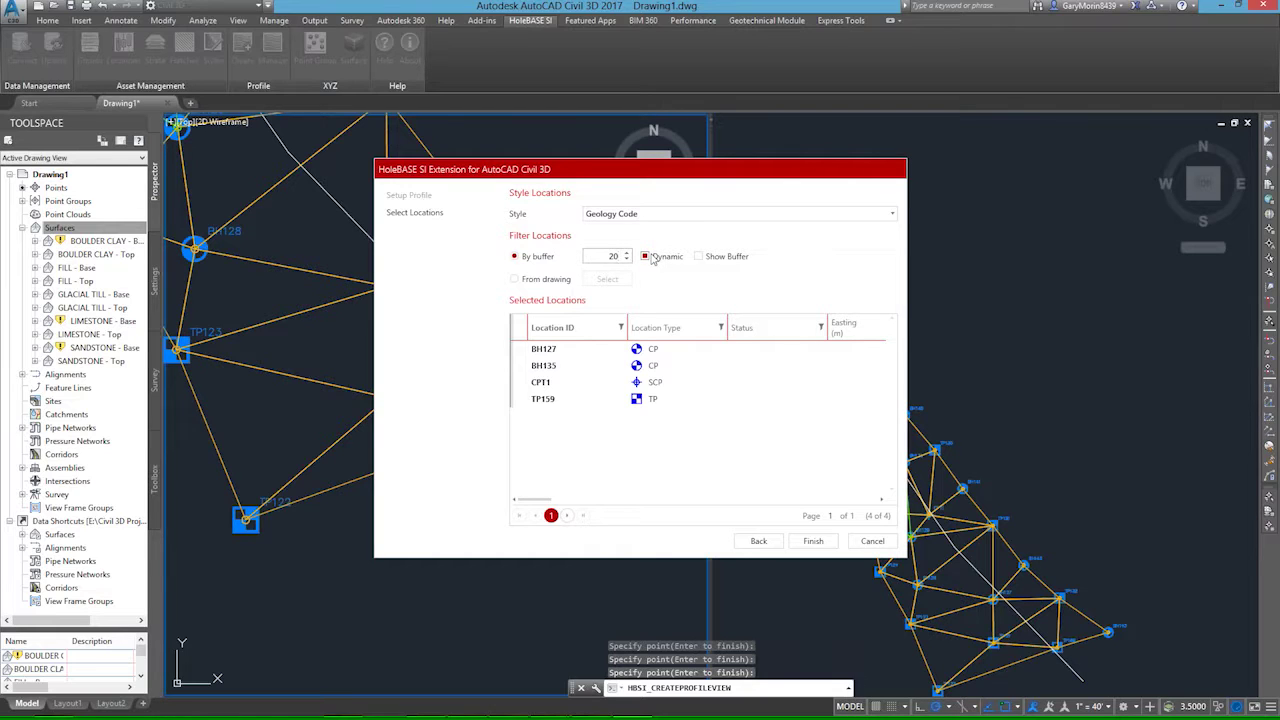
left_click(815, 544)
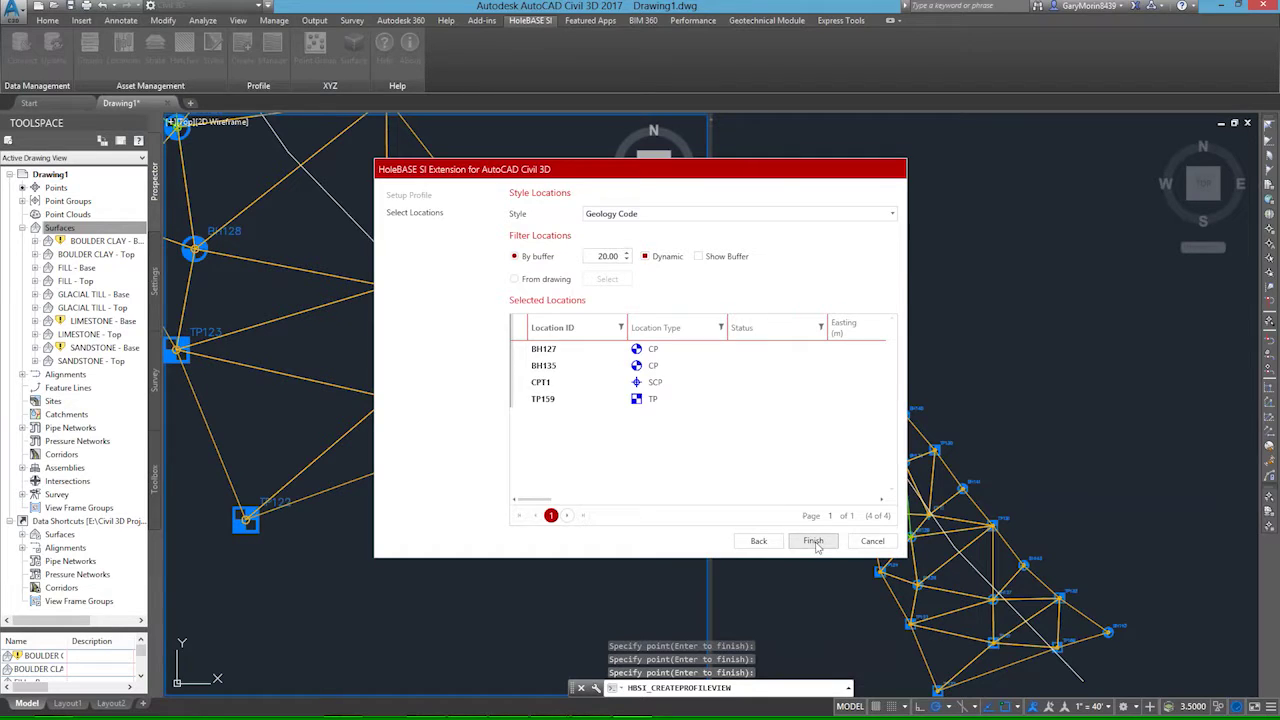
left_click(1024, 341)
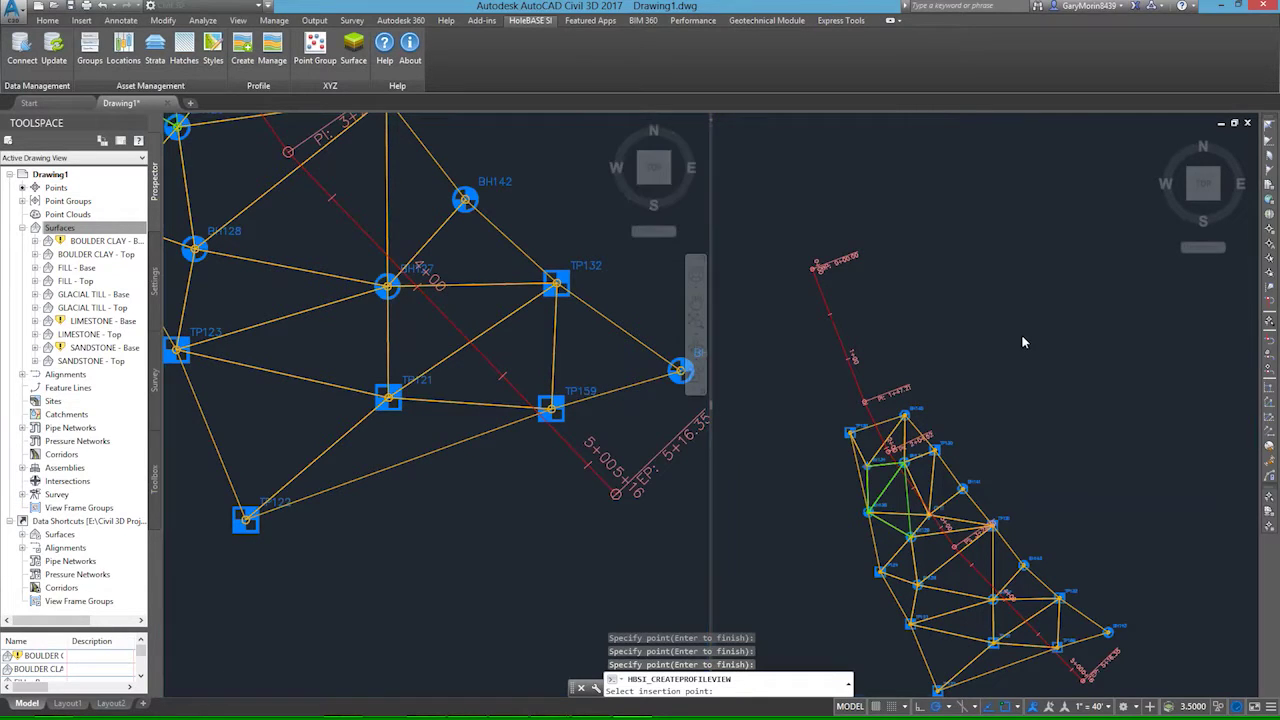
left_click(1041, 302)
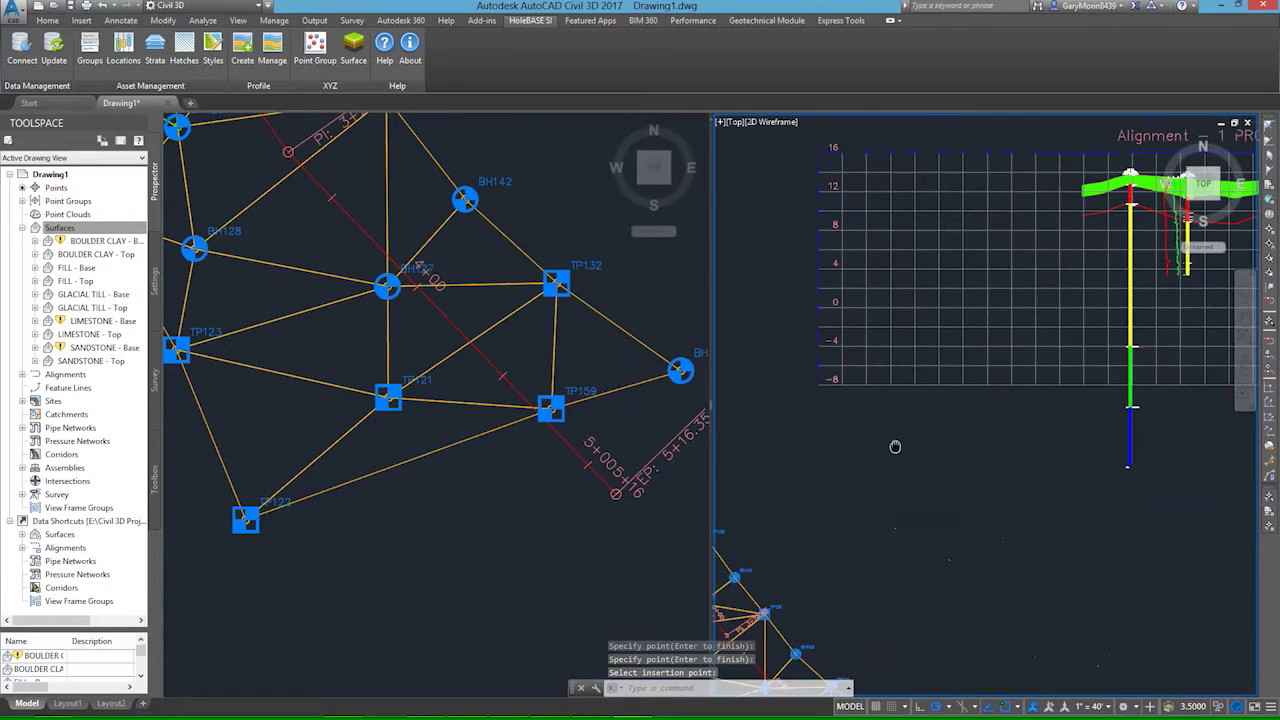
Stretch the alignment's middle segment southwest onto the nearby borehole on its west side.
left_click(470, 400)
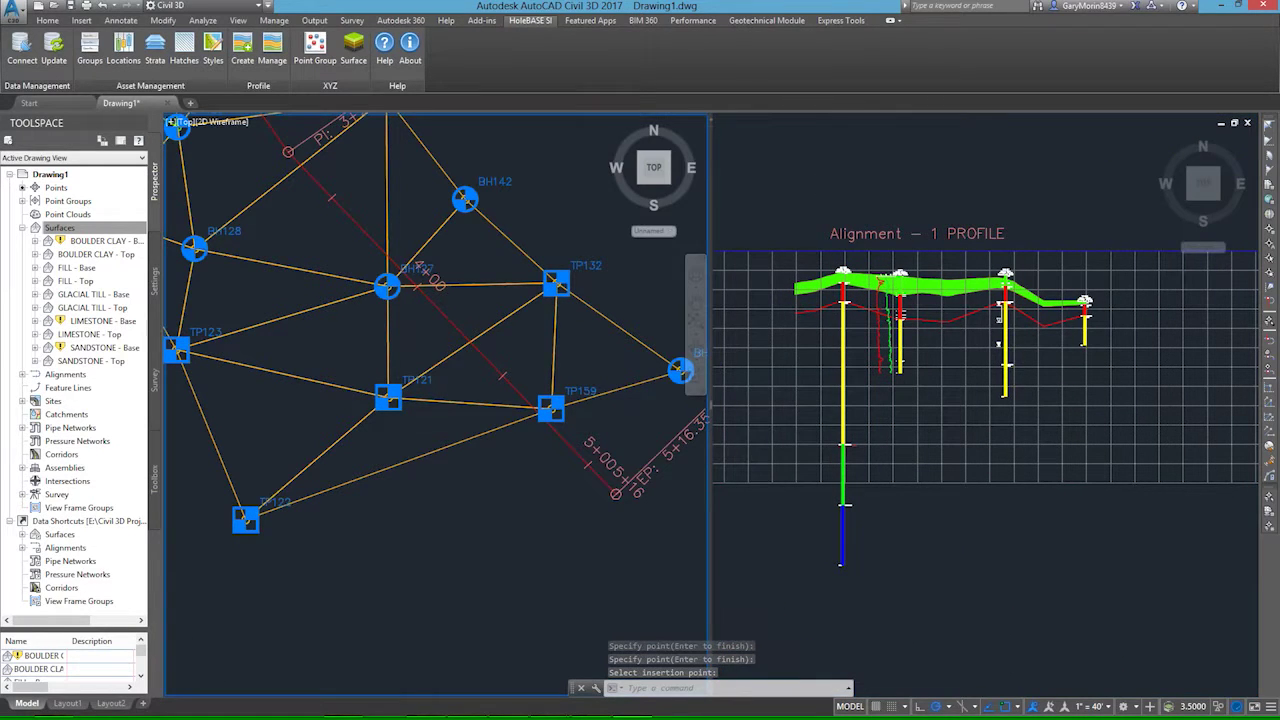
scroll(445, 500, "down", 6)
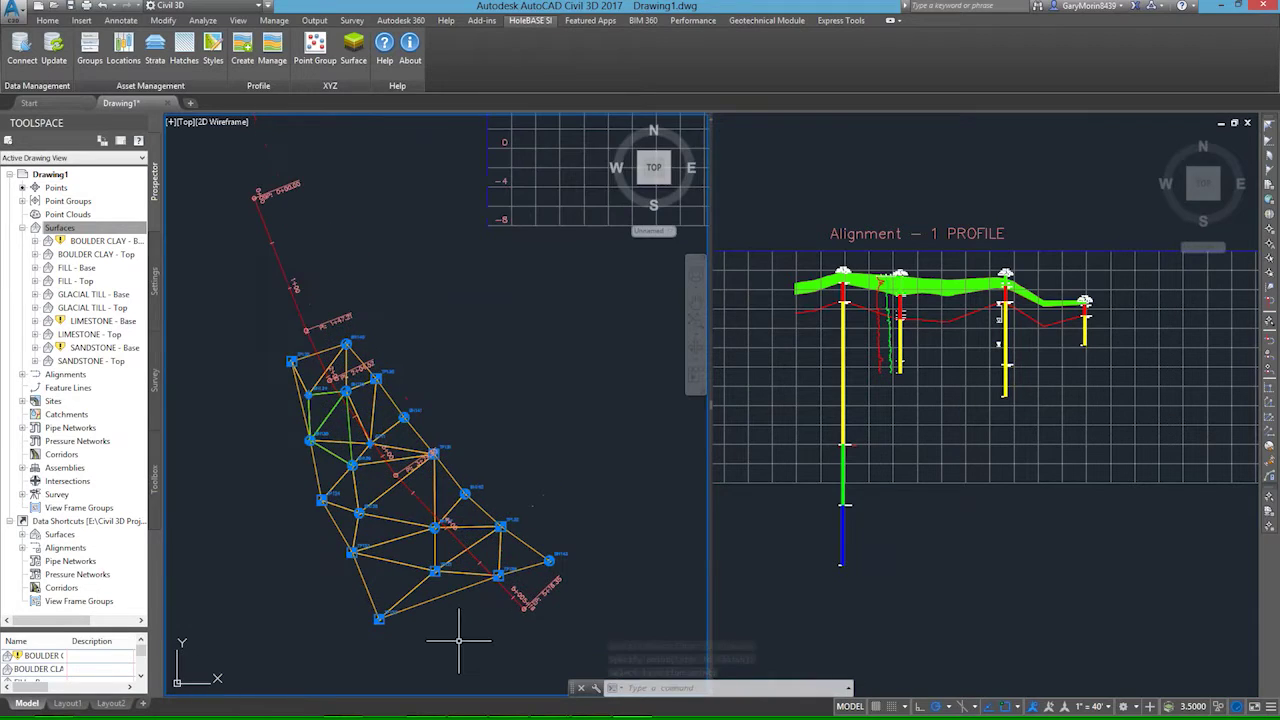
left_click(430, 510)
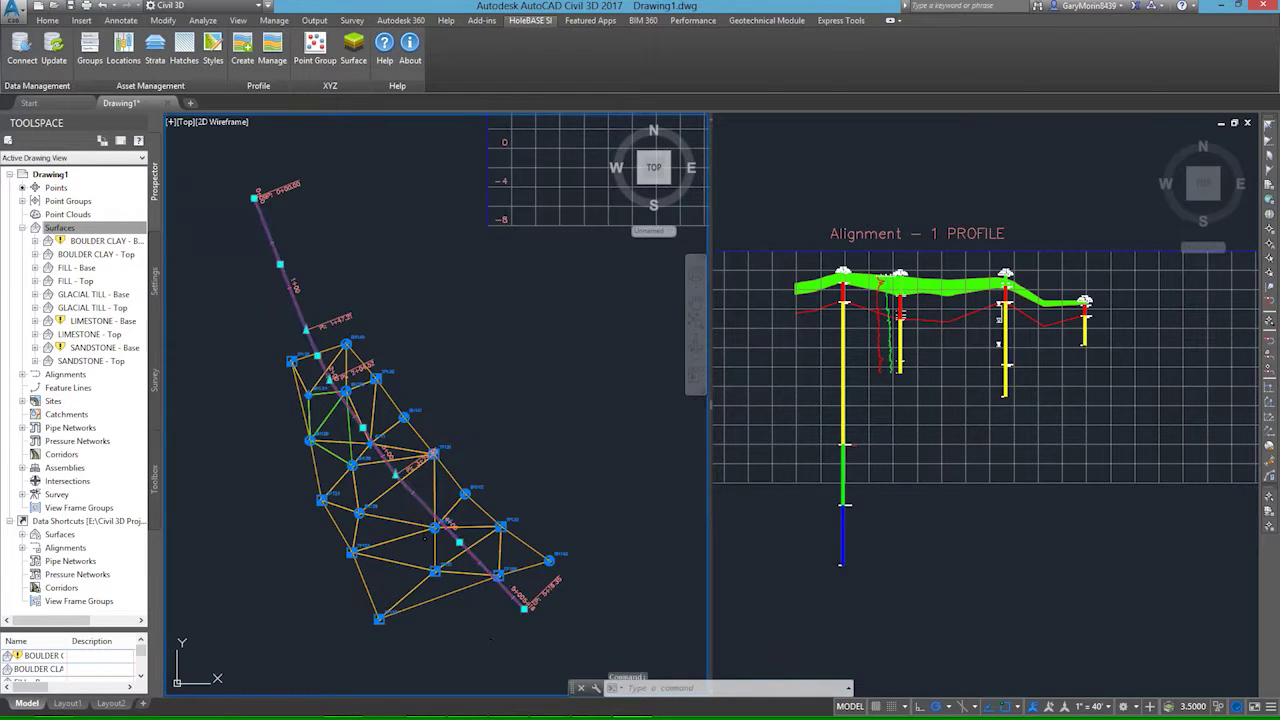
left_click(368, 442)
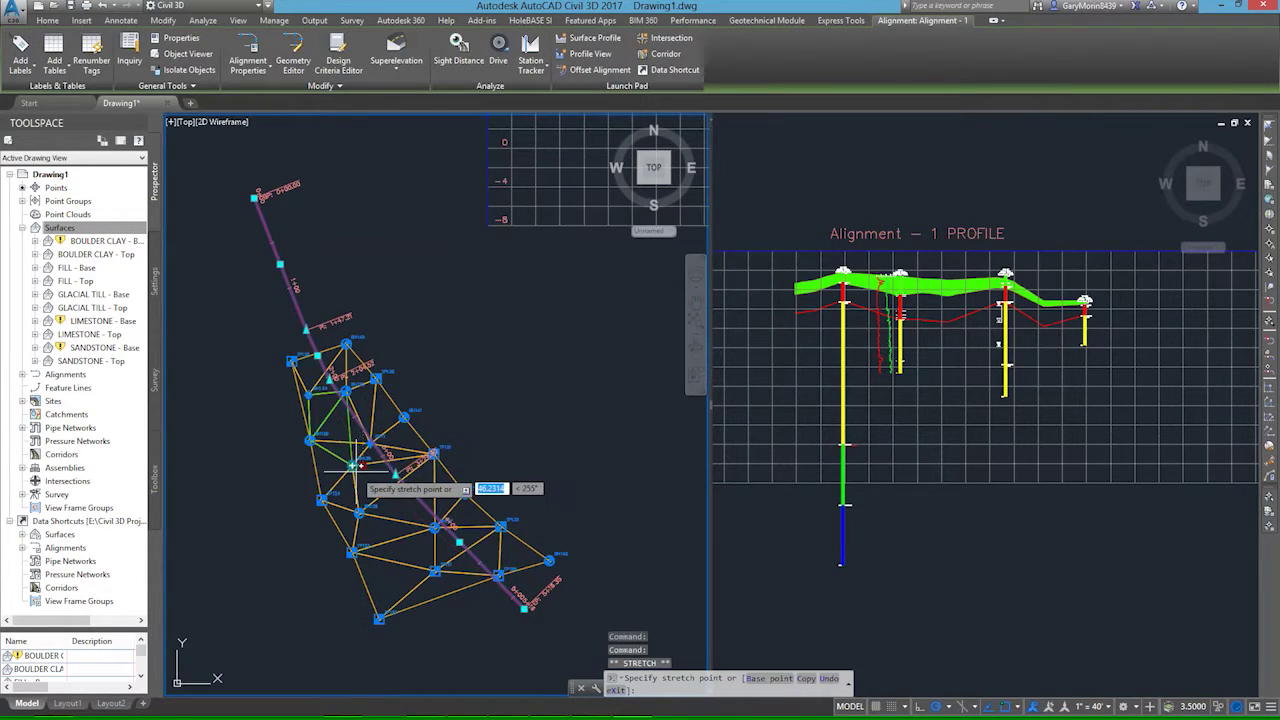
left_click(355, 469)
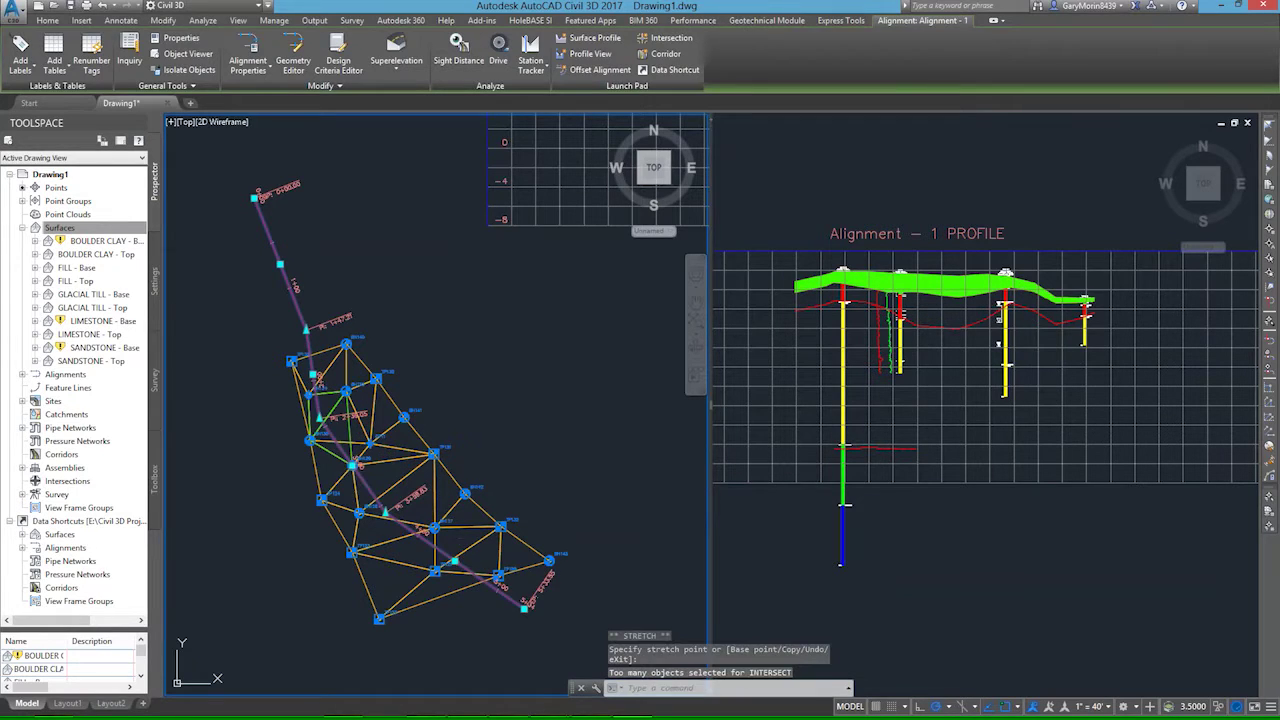
key("Escape")
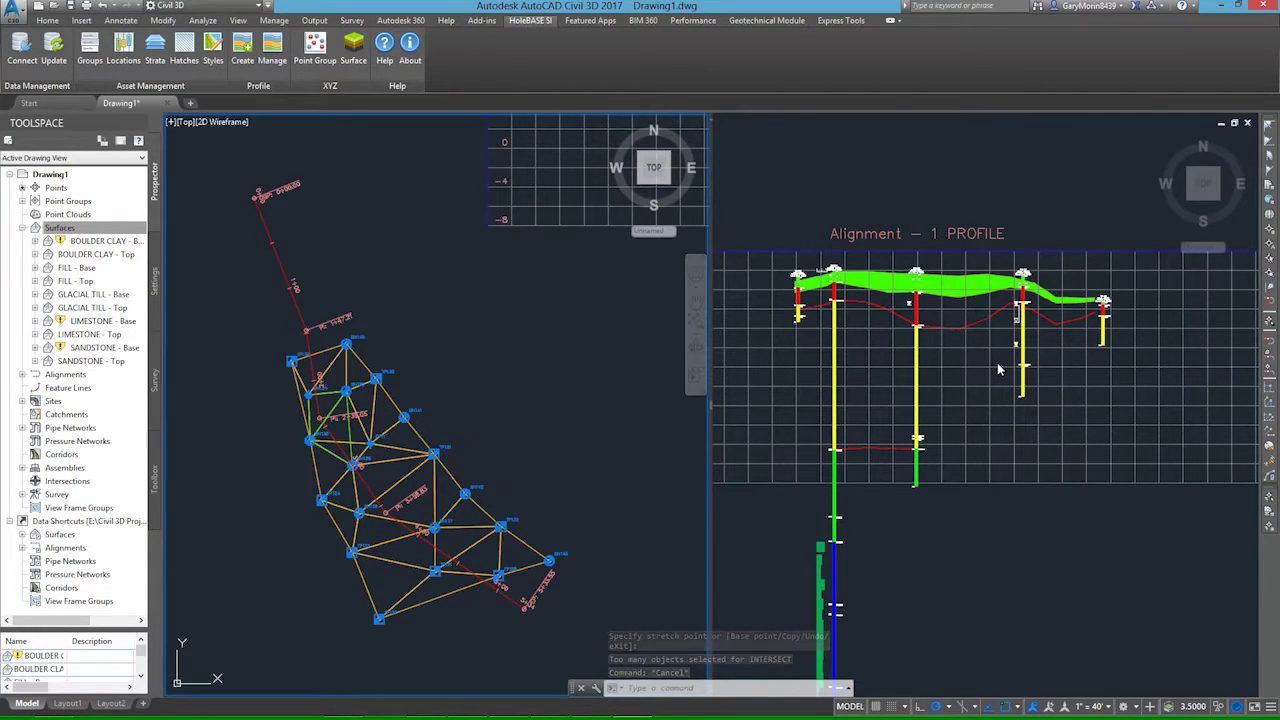
Examine the borehole columns, strata and test results in the Section AA profile view against the reshaped alignment.
scroll(1015, 340, "up", 5)
scroll(990, 384, "down", 4)
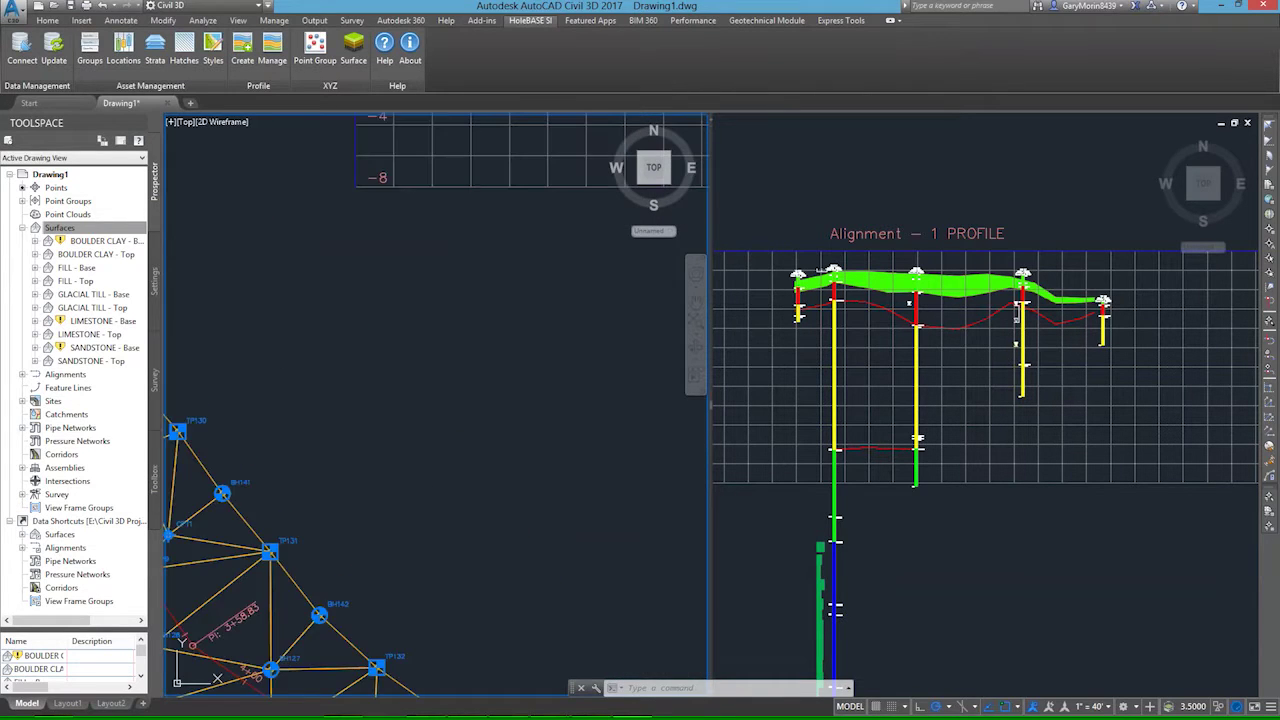
left_click(904, 598)
middle_click_drag(894, 594, 934, 486)
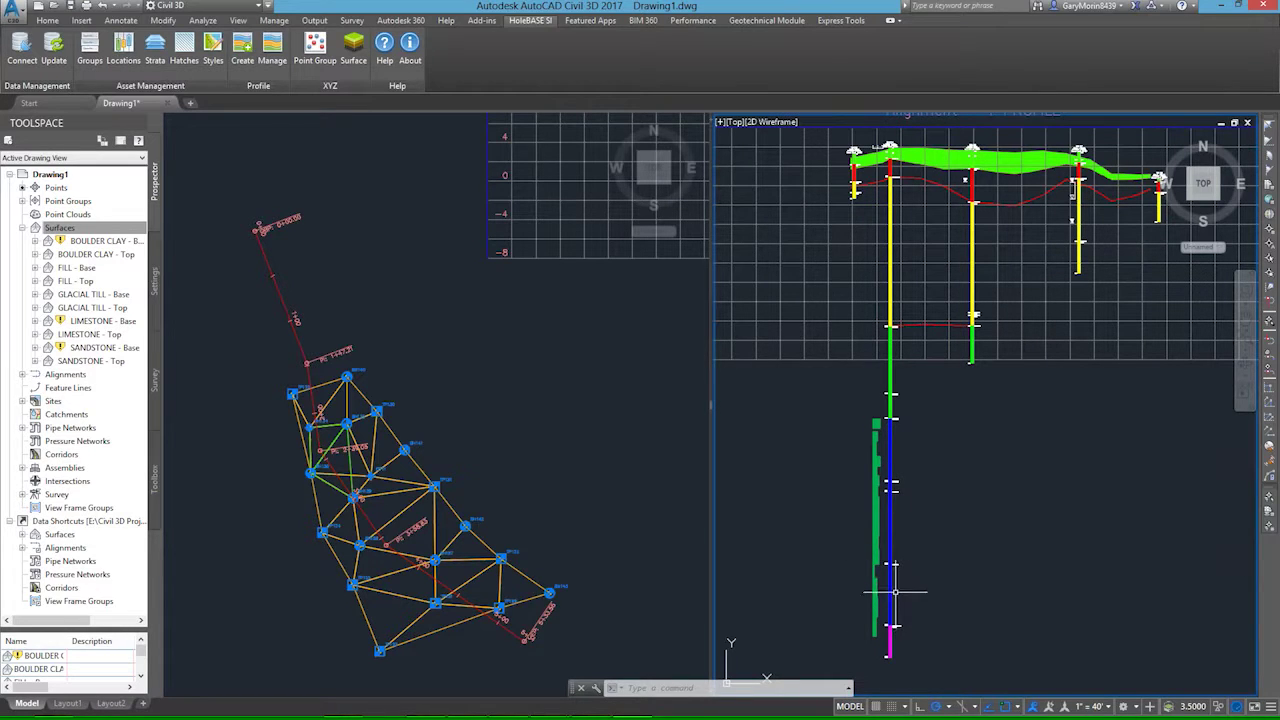
middle_click_drag(986, 434, 974, 582)
scroll(982, 335, "up", 4)
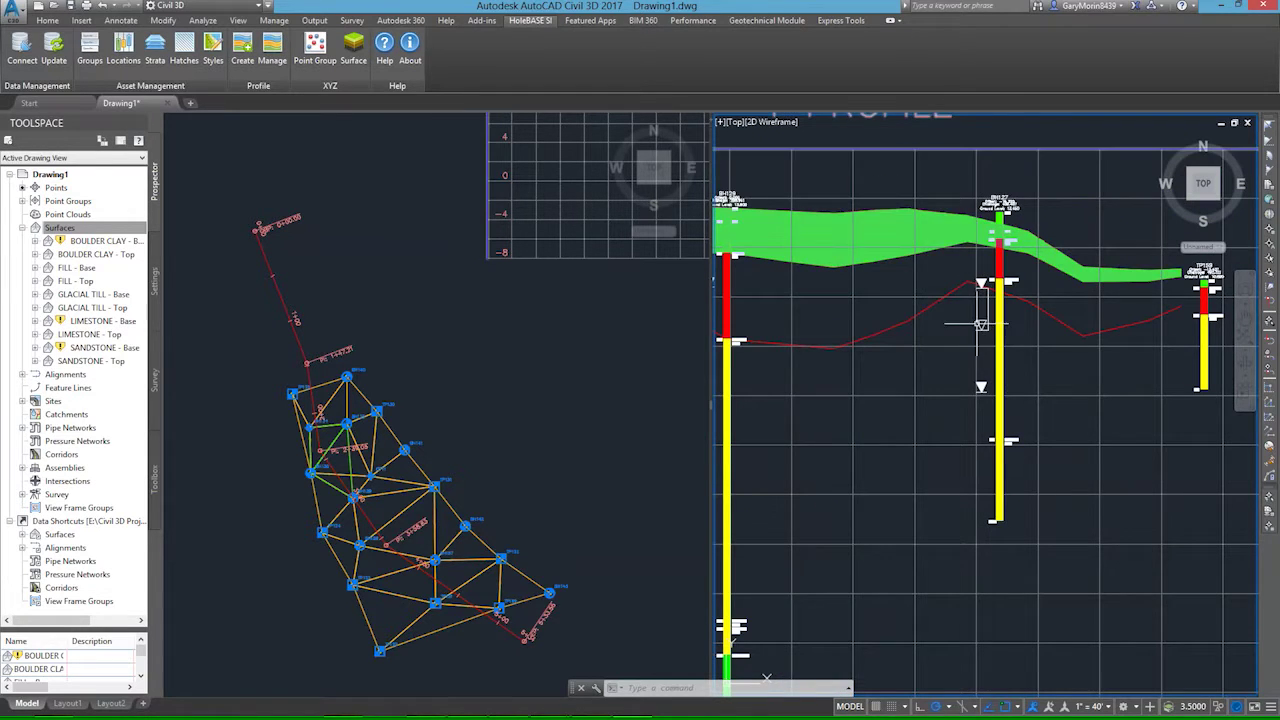
scroll(980, 365, "down", 2)
scroll(980, 365, "down", 2)
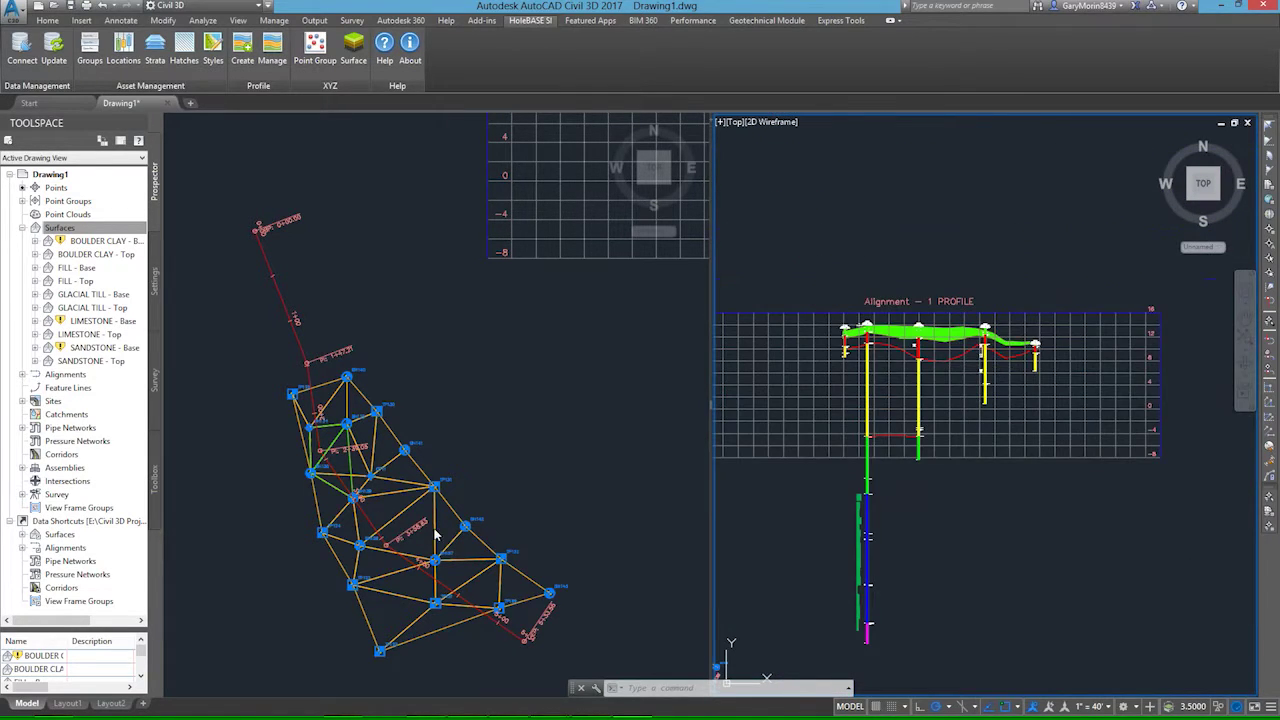
Stretch the alignment's middle segment back east through the centre of the borehole network and inspect the Section AA profile view.
left_click(372, 525)
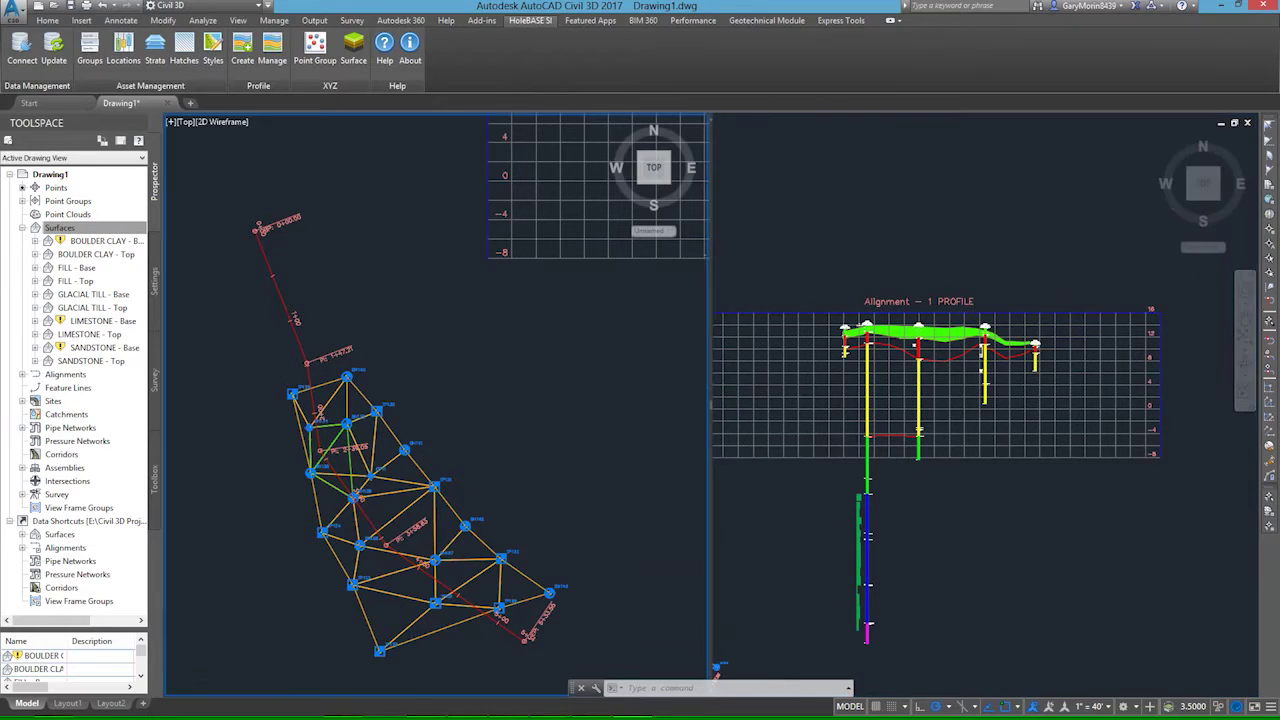
left_click(360, 510)
left_click(352, 497)
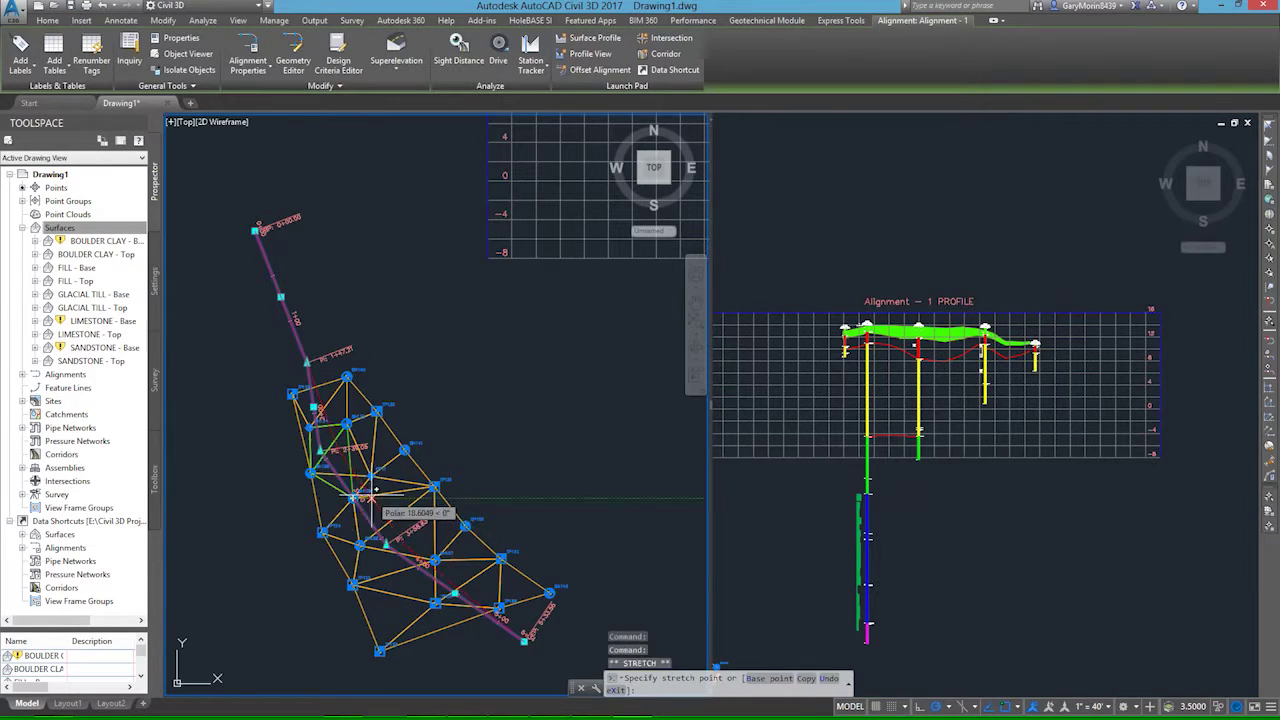
left_click(383, 497)
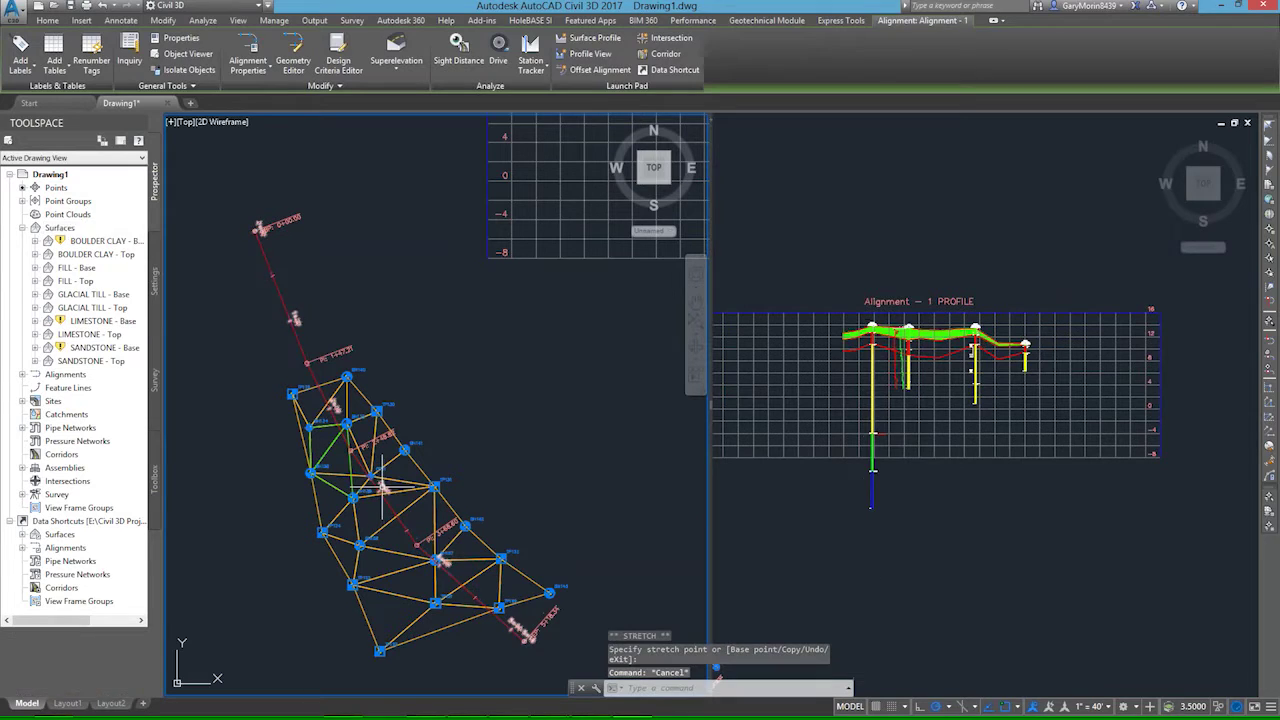
key("Escape")
left_click(907, 422)
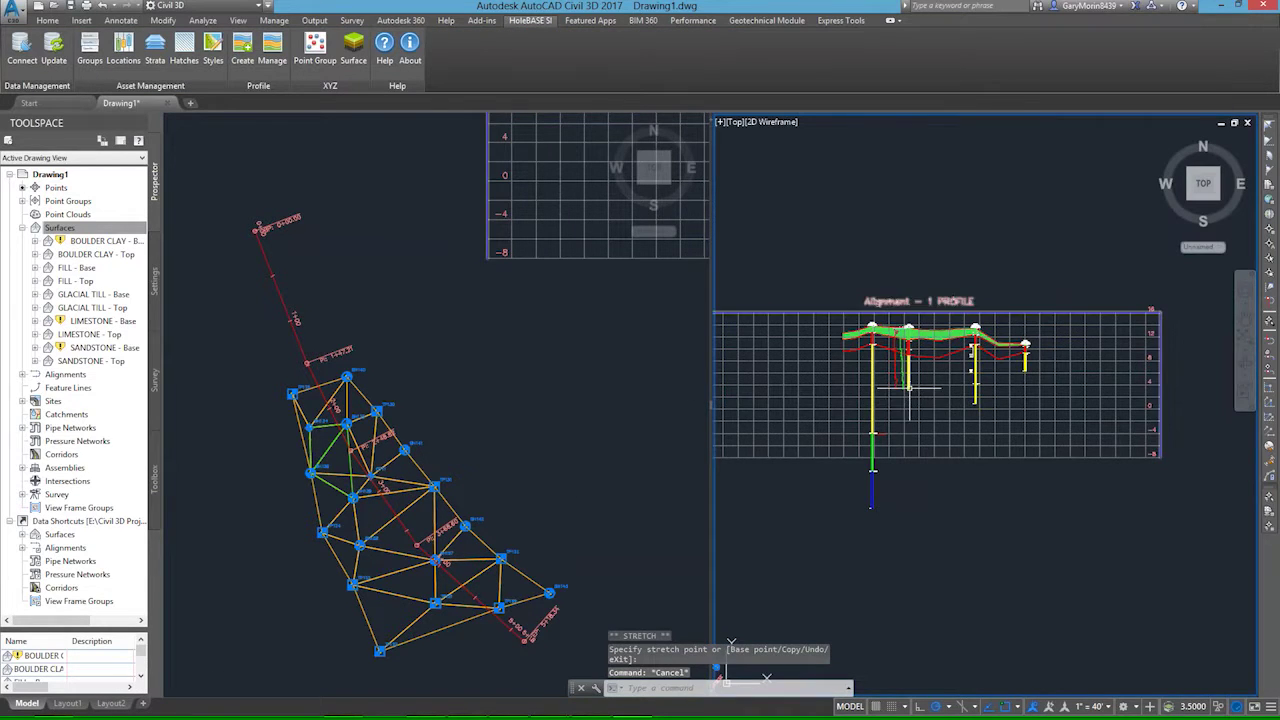
scroll(907, 385, "up", 3)
scroll(907, 380, "up", 2)
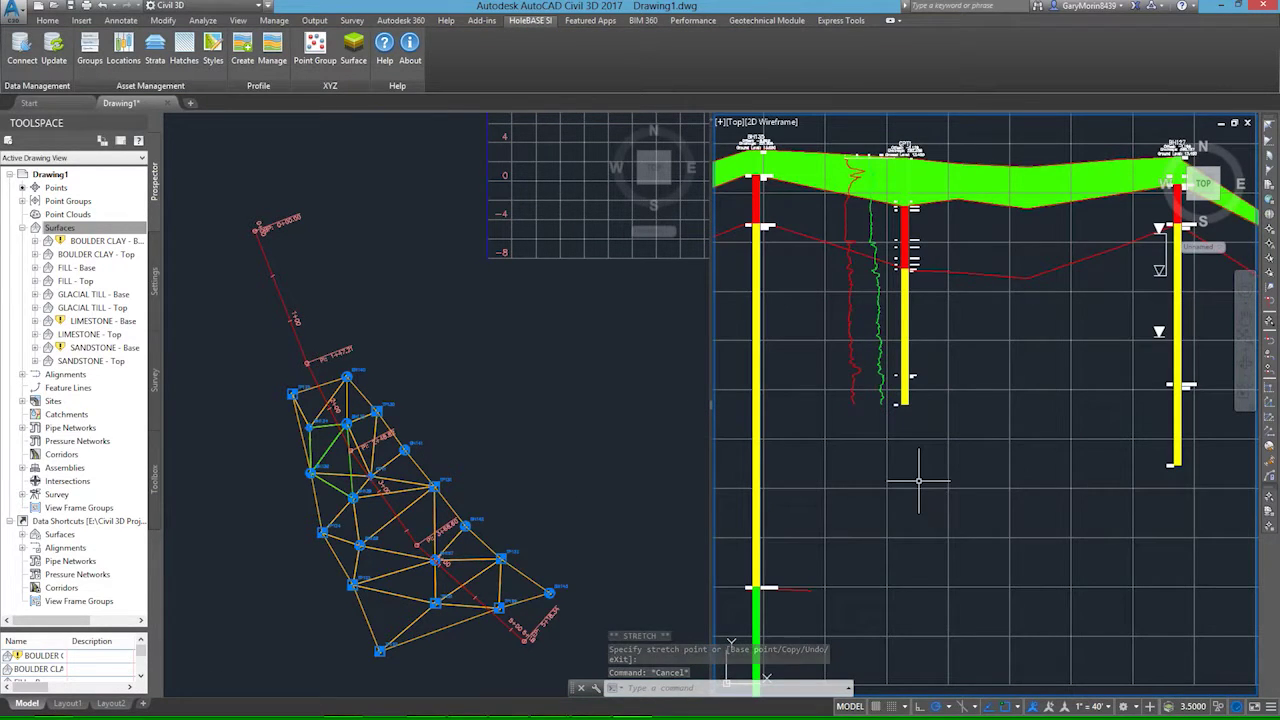
scroll(963, 490, "down", 5)
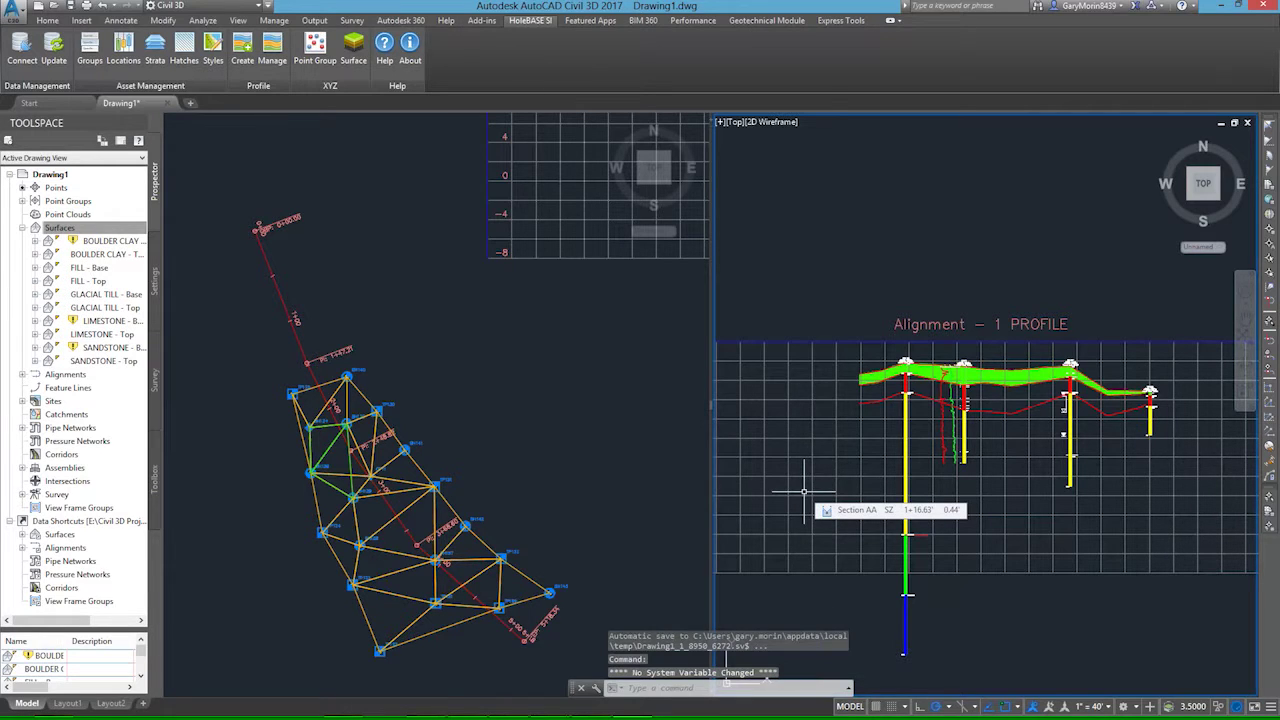
Switch to the HoleBASE SI project window to view its geological descriptions, and return to the Civil 3D drawing's plan view.
left_click(57, 708)
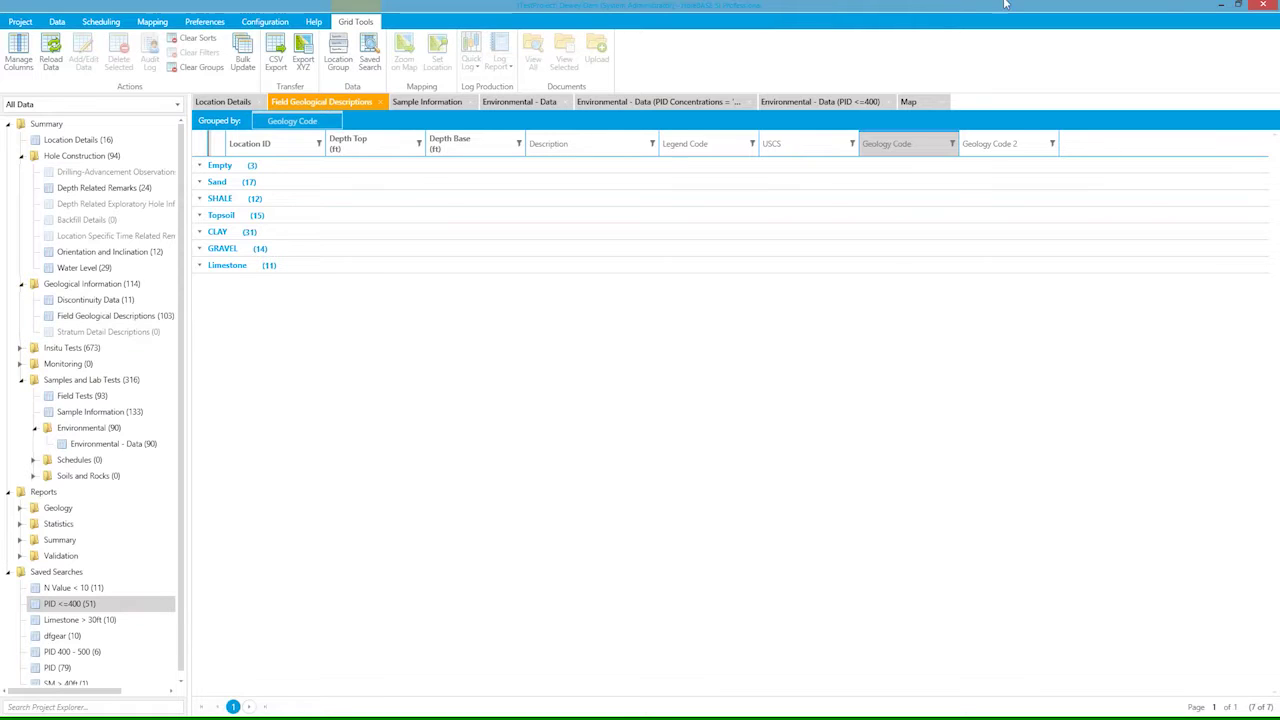
left_click(1222, 9)
left_click(455, 409)
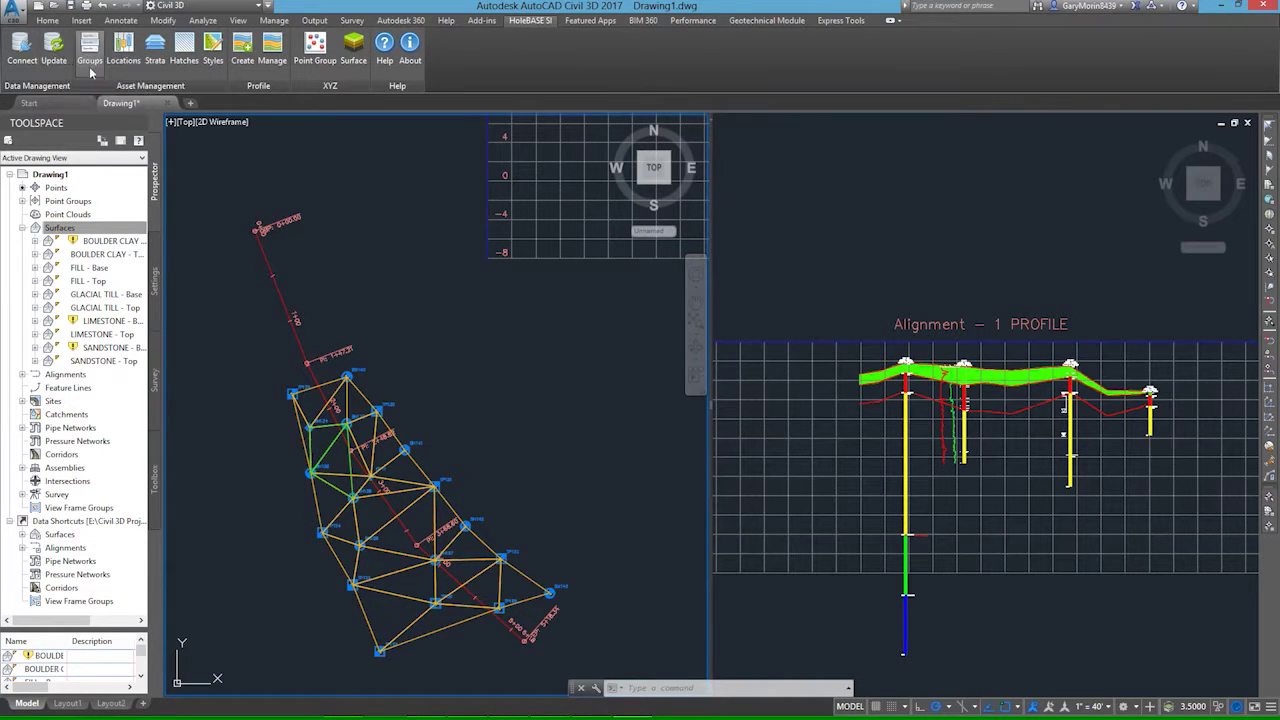
Include the North Zone location group alongside South Zone and save the location groups.
left_click(90, 58)
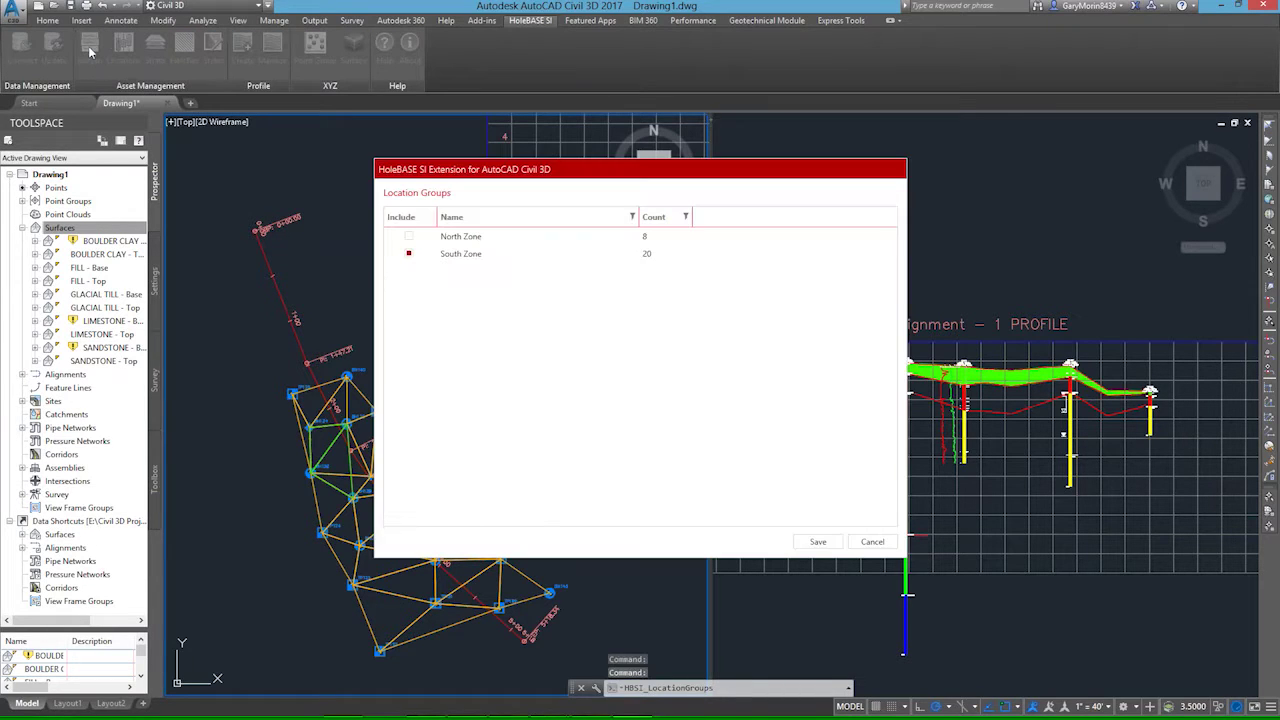
left_click(409, 237)
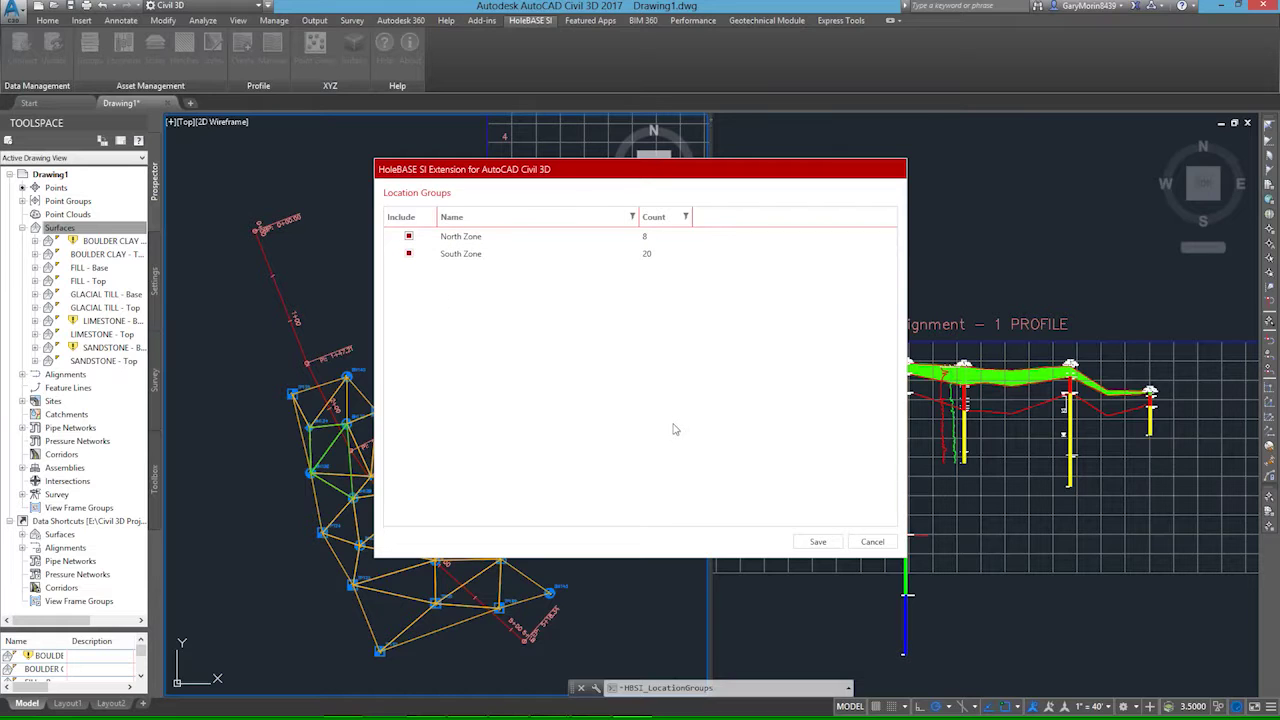
left_click(818, 541)
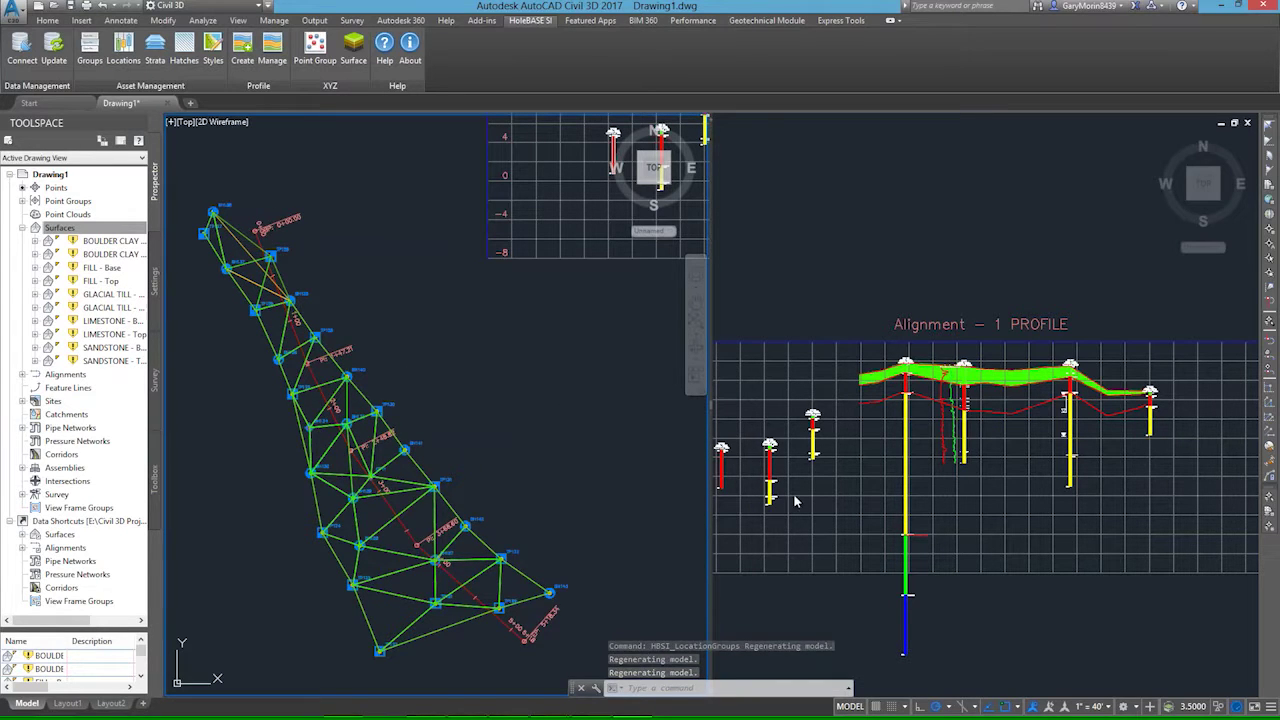
Stretch the alignment's start point onto the northernmost borehole and review the extended Section AA profile view.
left_click(258, 236)
left_click(256, 231)
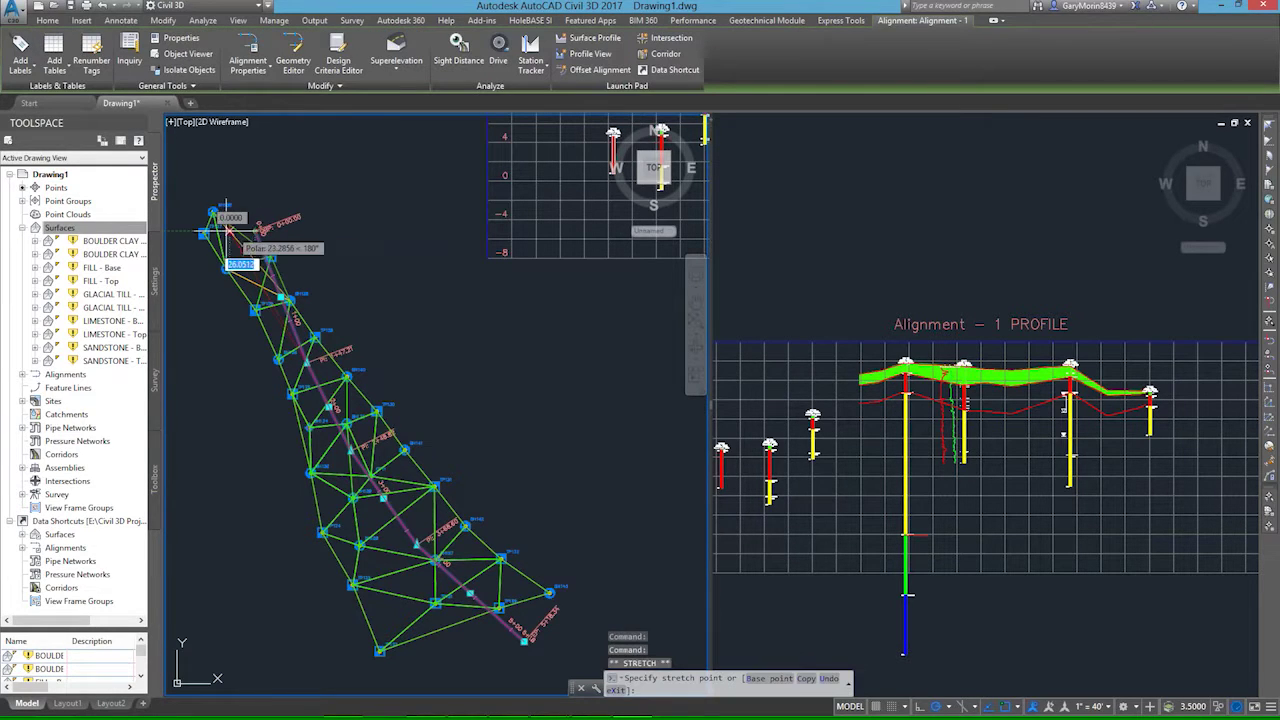
left_click(214, 210)
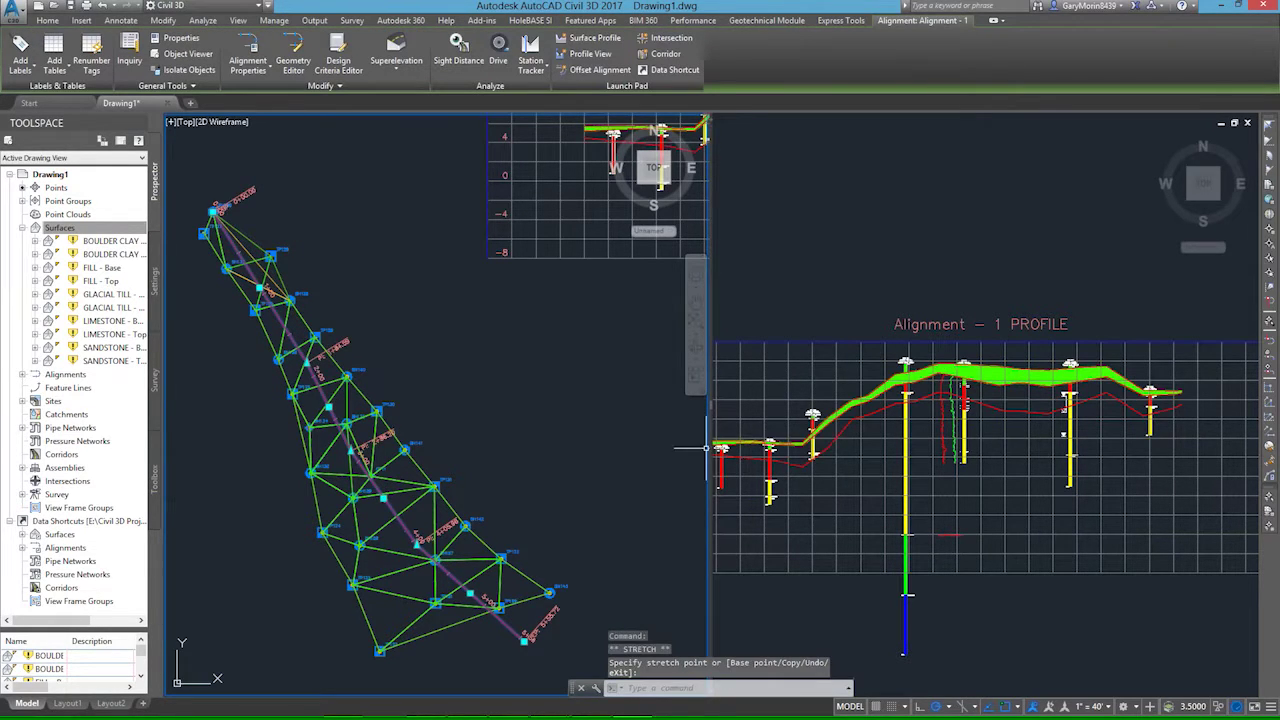
key("Escape")
left_click(1009, 580)
middle_click_drag(1009, 580, 1090, 465)
scroll(1090, 465, "down", 4)
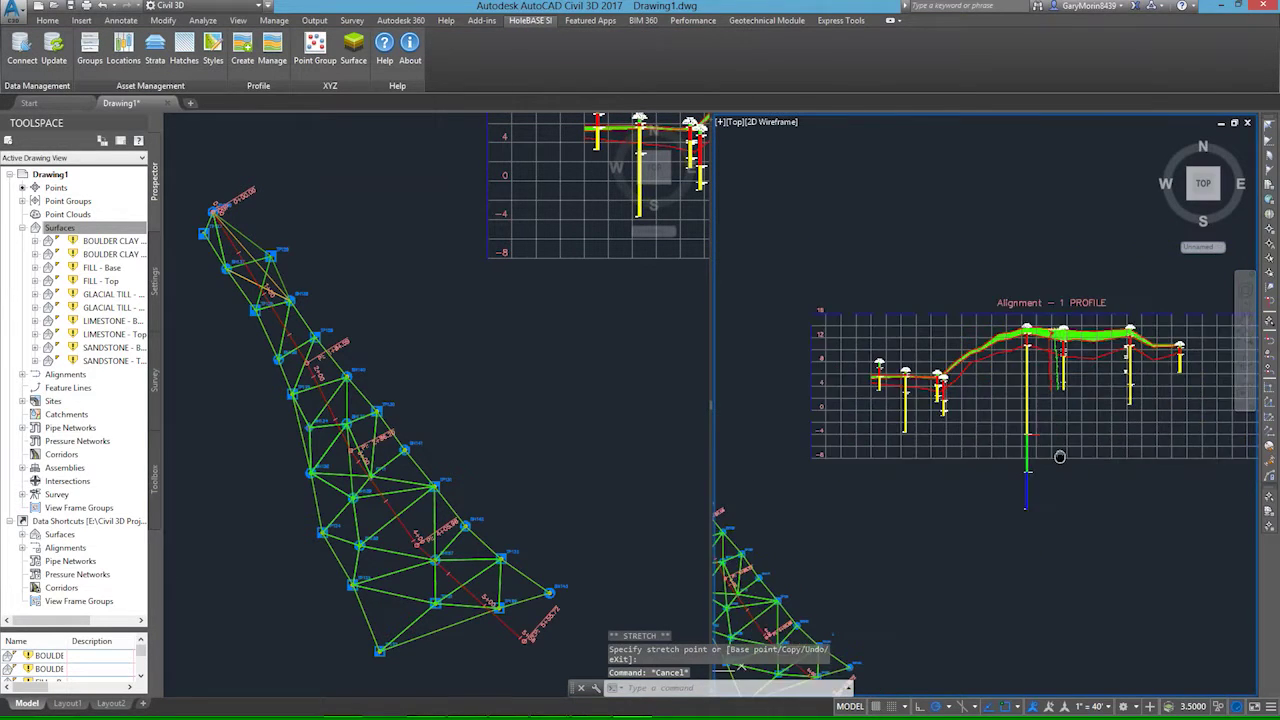
mouse_move(1016, 442)
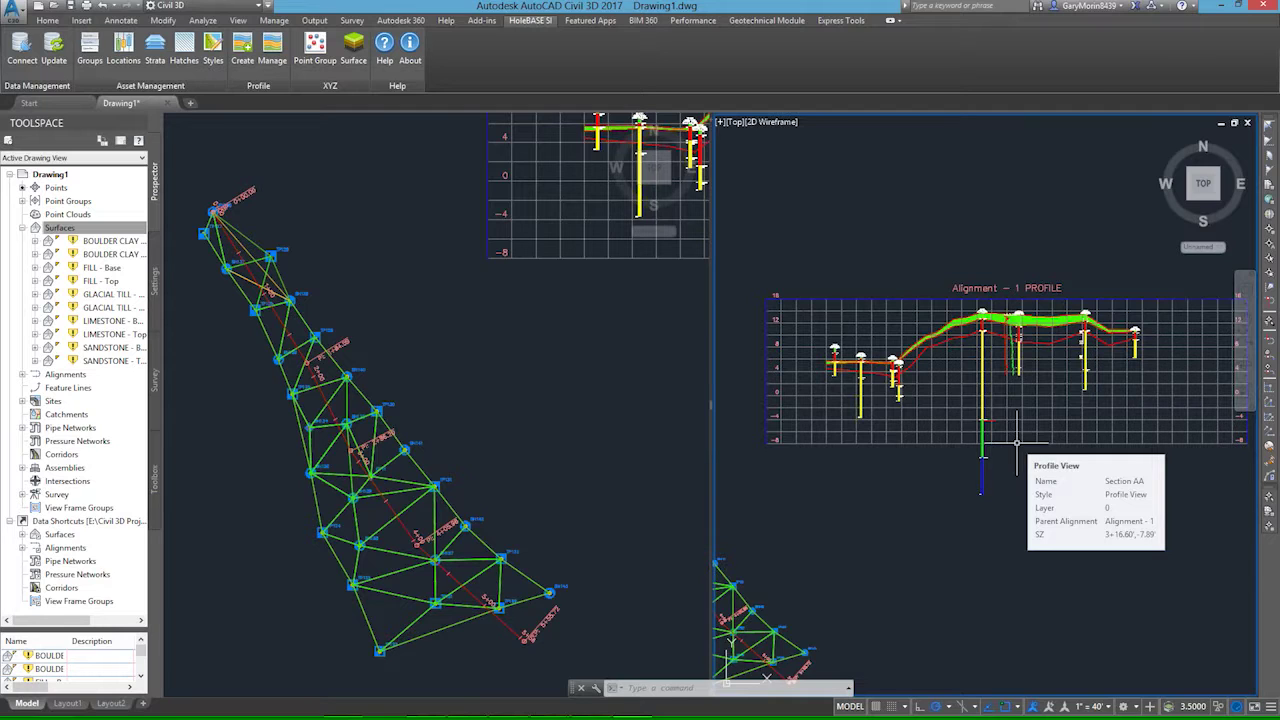
key("Escape")
key("Escape")
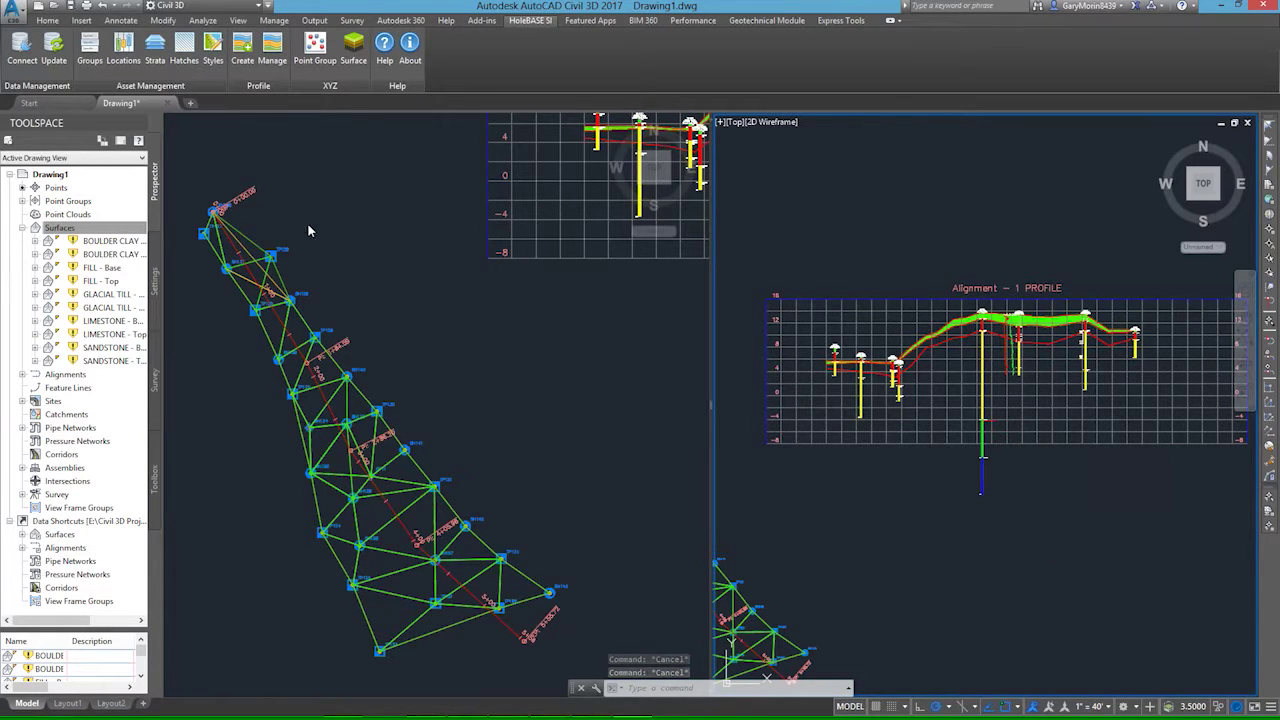
Start a geotechnical profile view in the Profile View style and create its straight alignment from southwest to northeast across the borehole network.
left_click(241, 52)
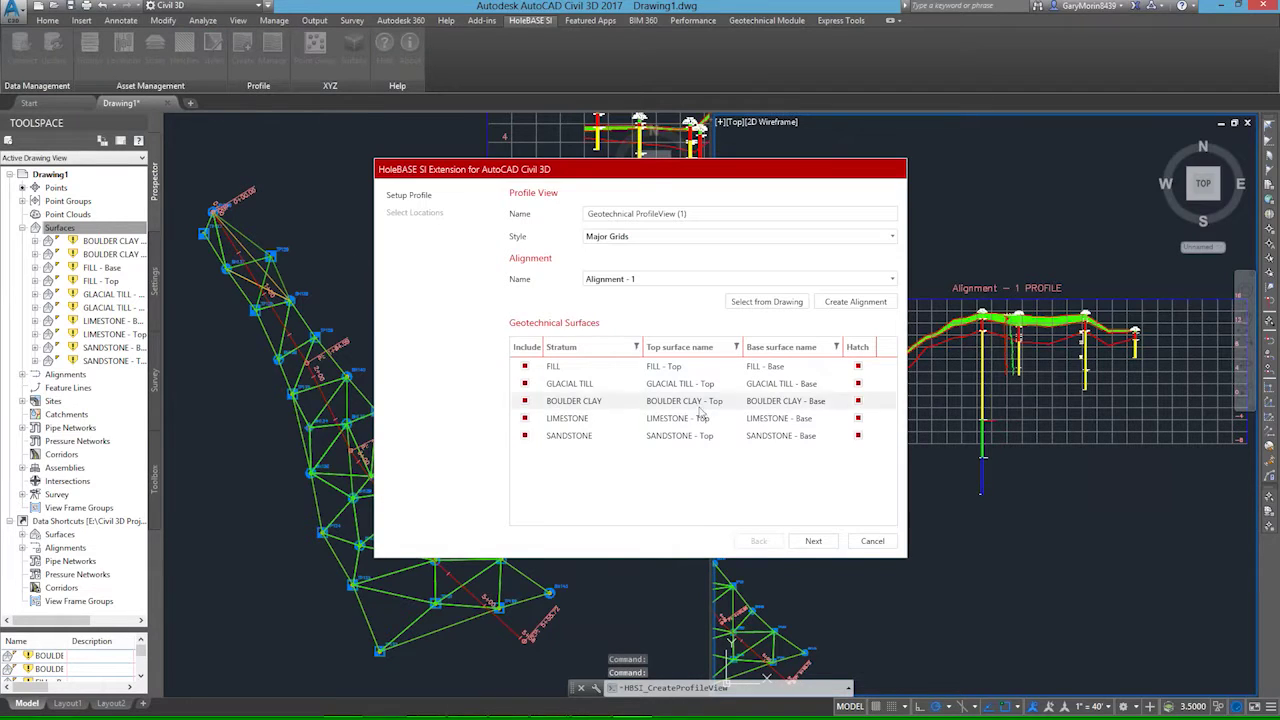
left_click(648, 236)
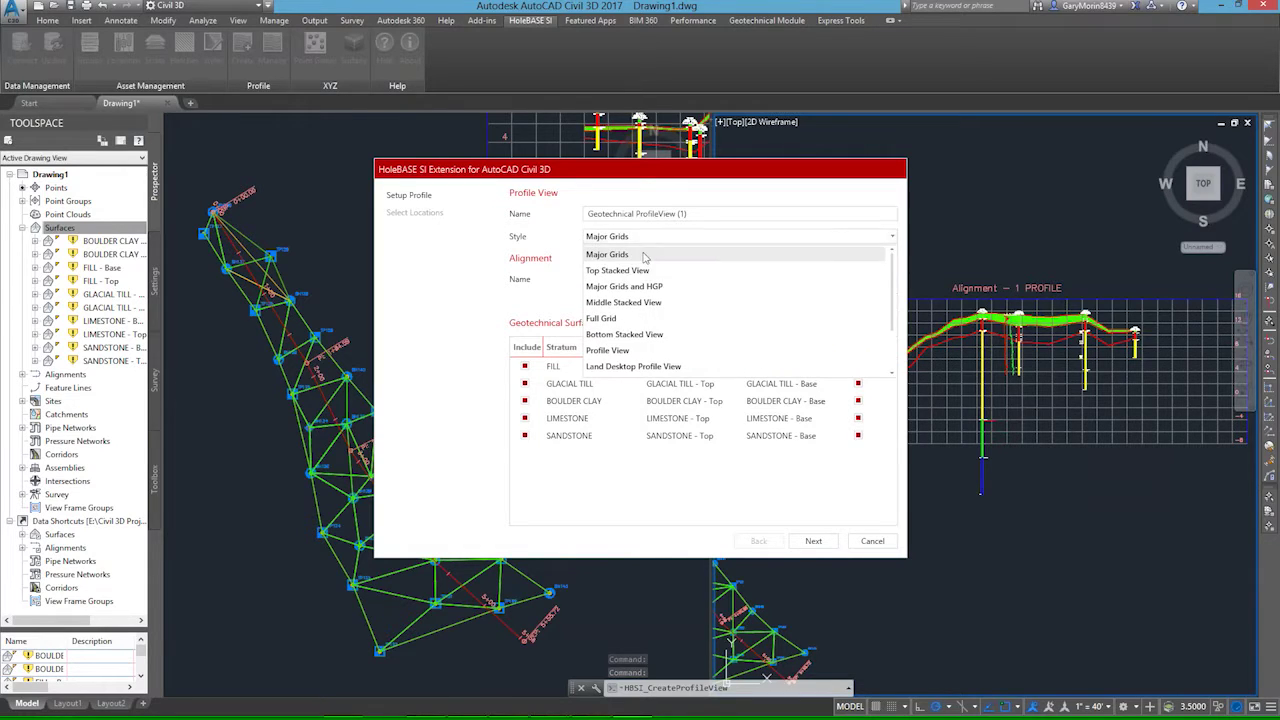
left_click(607, 350)
left_click(857, 301)
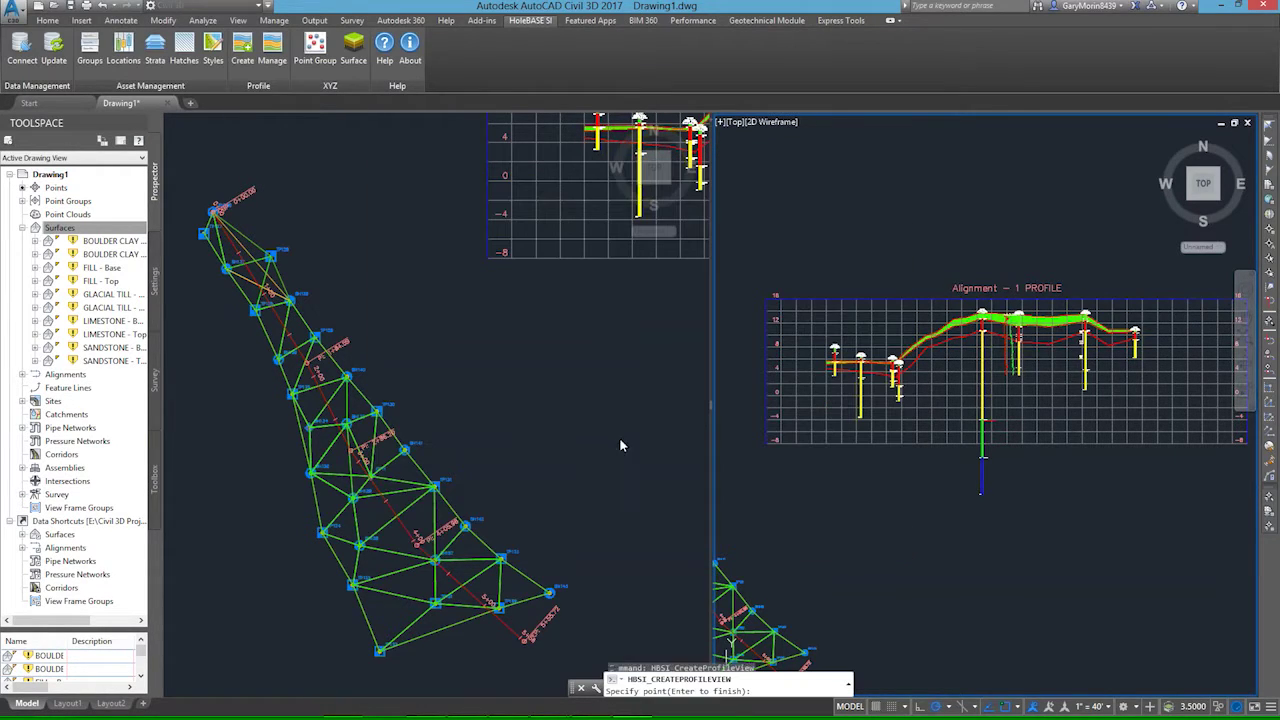
left_click(288, 571)
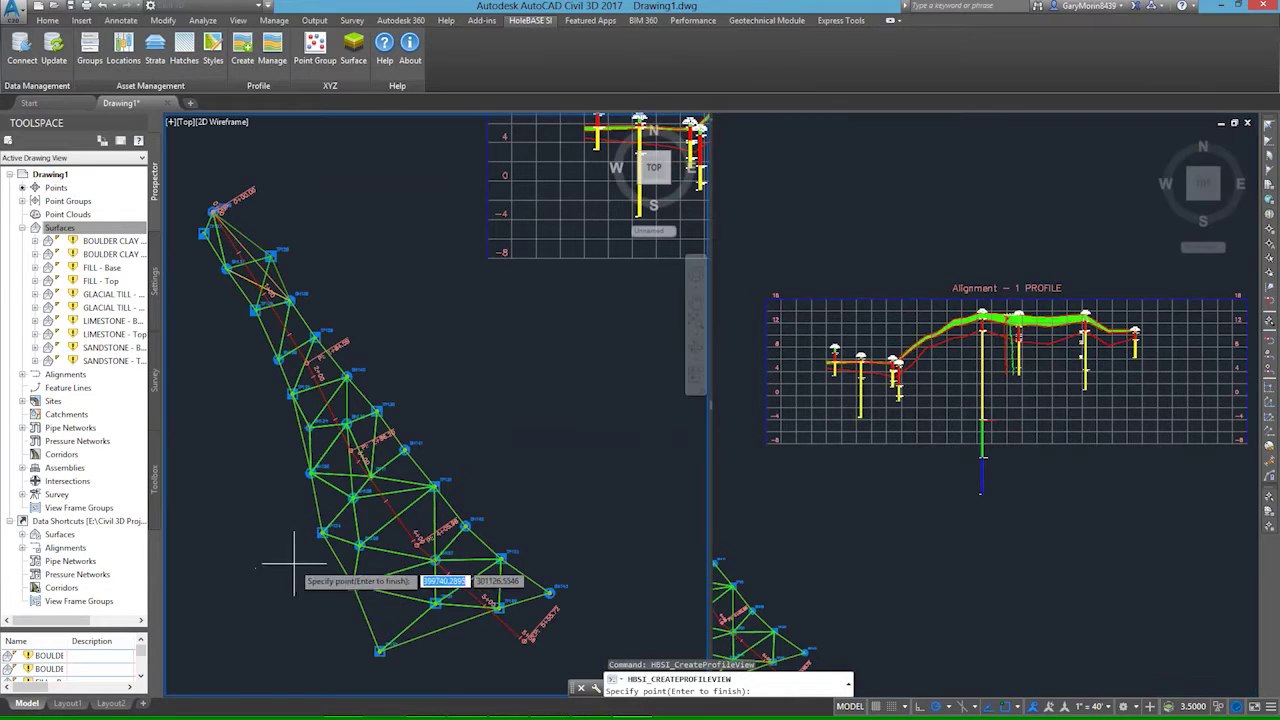
left_click(428, 432)
key("Return")
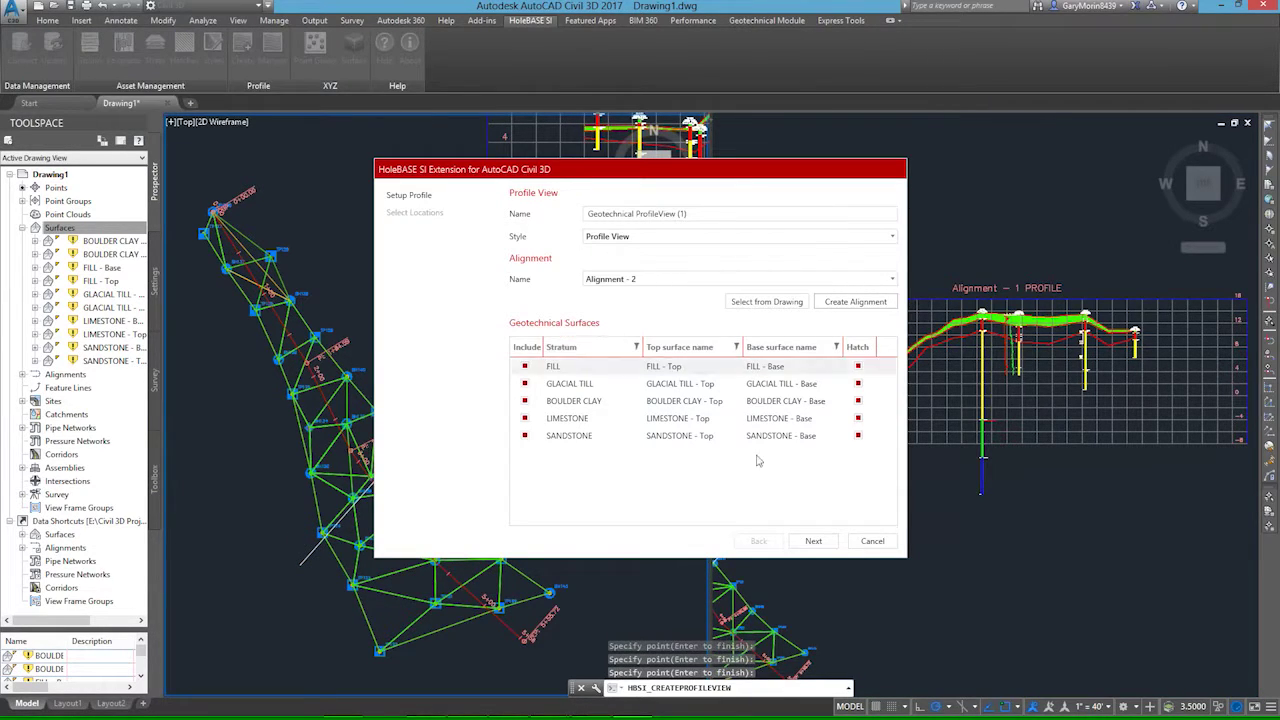
Style the profile's locations by Legend Code, keep the dynamic 20.00 buffer, and insert the profile view above the Alignment - 1 profile.
left_click(815, 543)
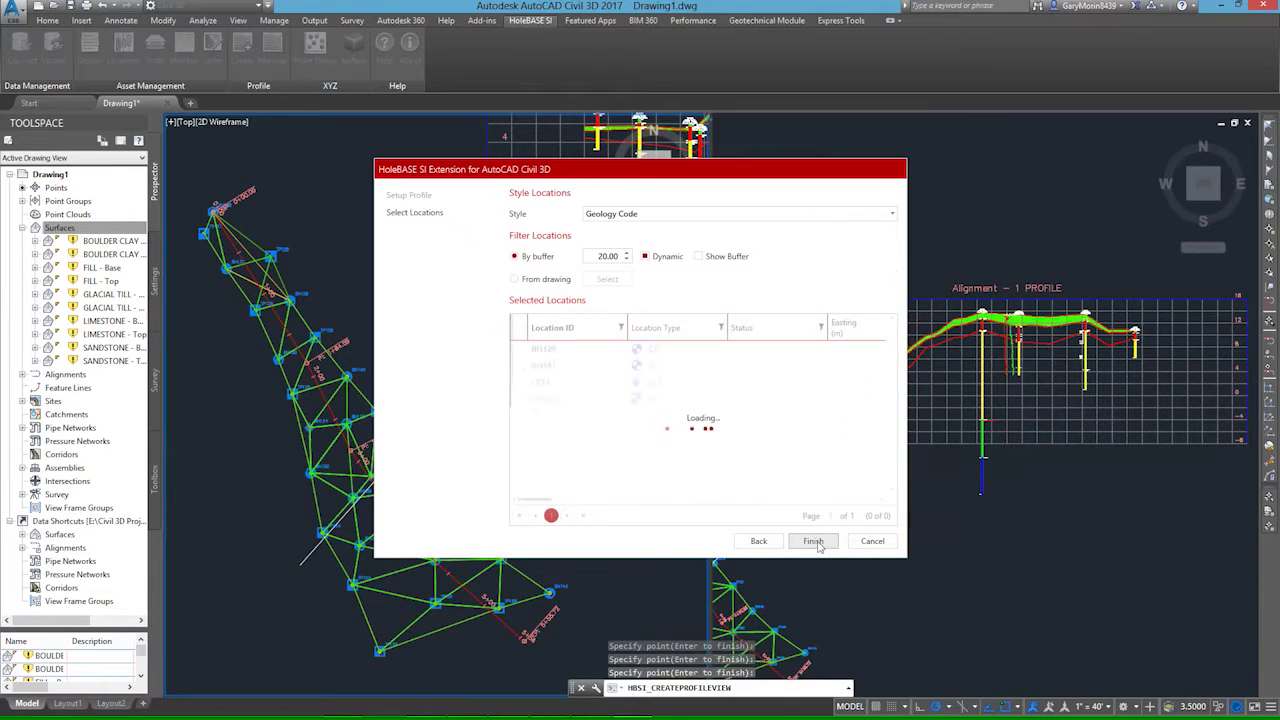
left_click(645, 214)
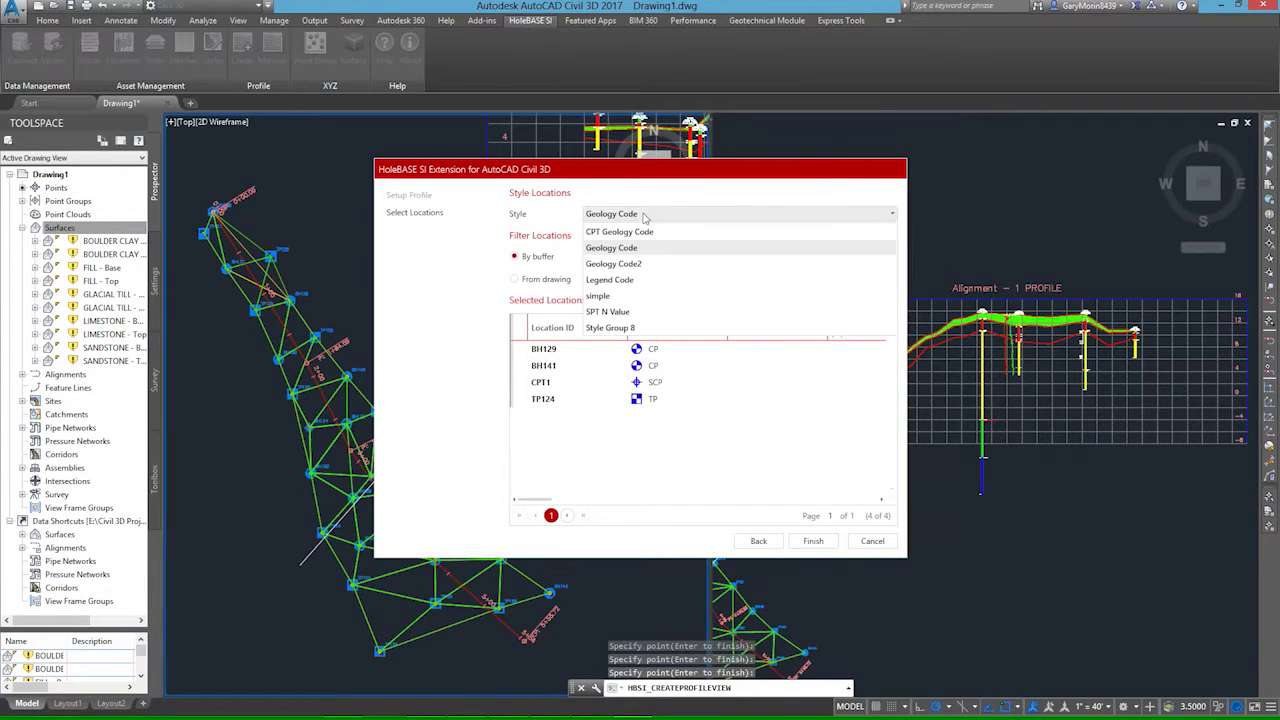
left_click(628, 279)
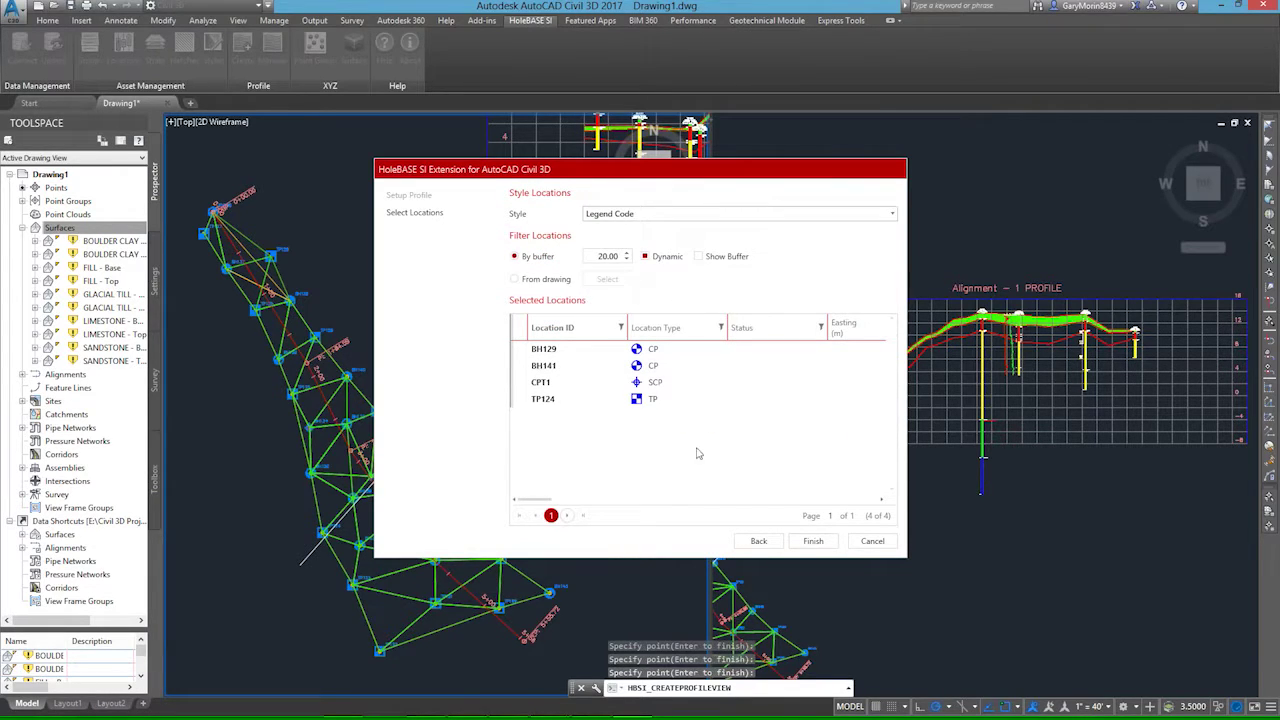
left_click(813, 541)
left_click(805, 191)
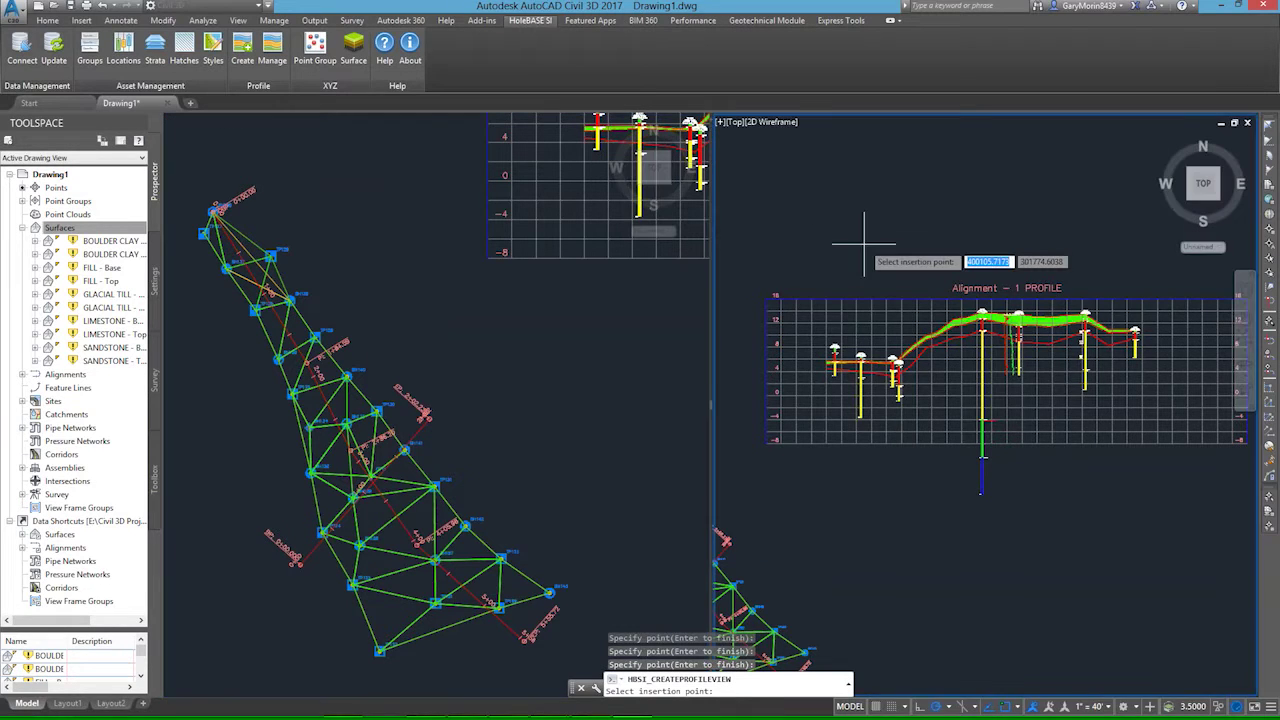
scroll(860, 240, "down", 2)
left_click(802, 147)
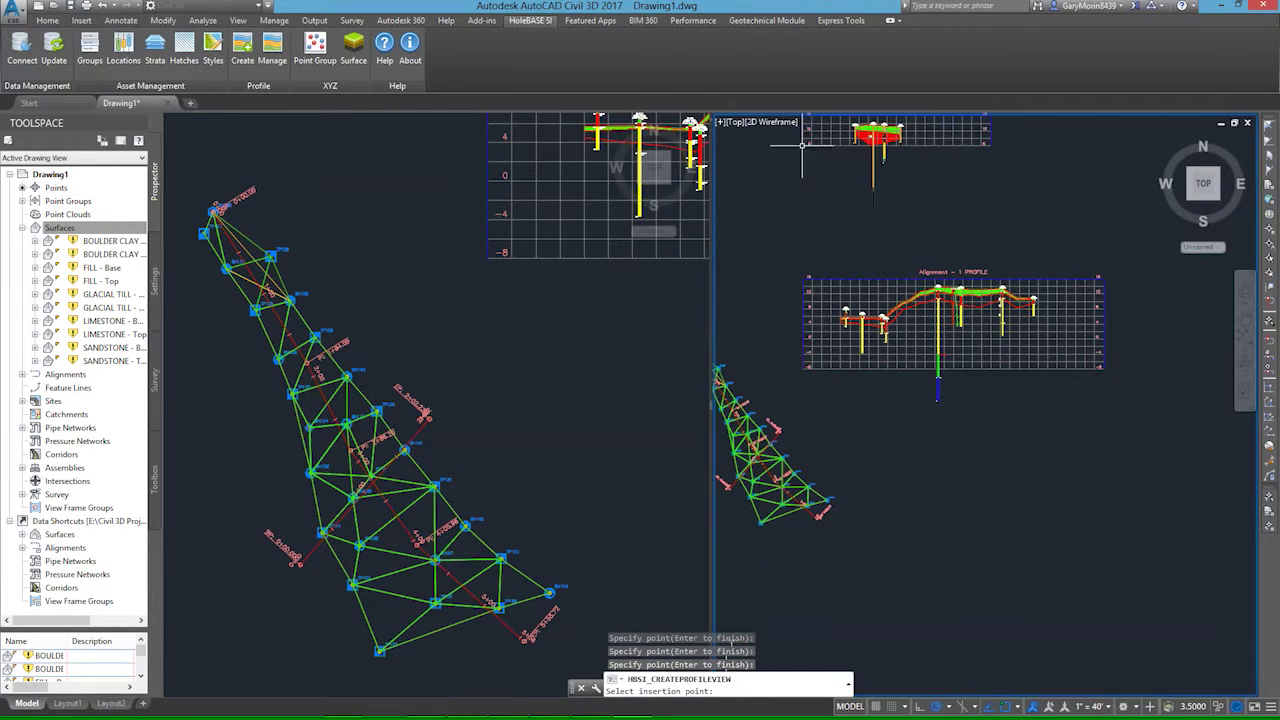
Examine the Alignment - 2 profile view, including its borehole legend hatching, stratum bands and depths below the grid.
middle_click_drag(867, 248, 876, 376)
scroll(884, 276, "up", 4)
scroll(883, 275, "up", 4)
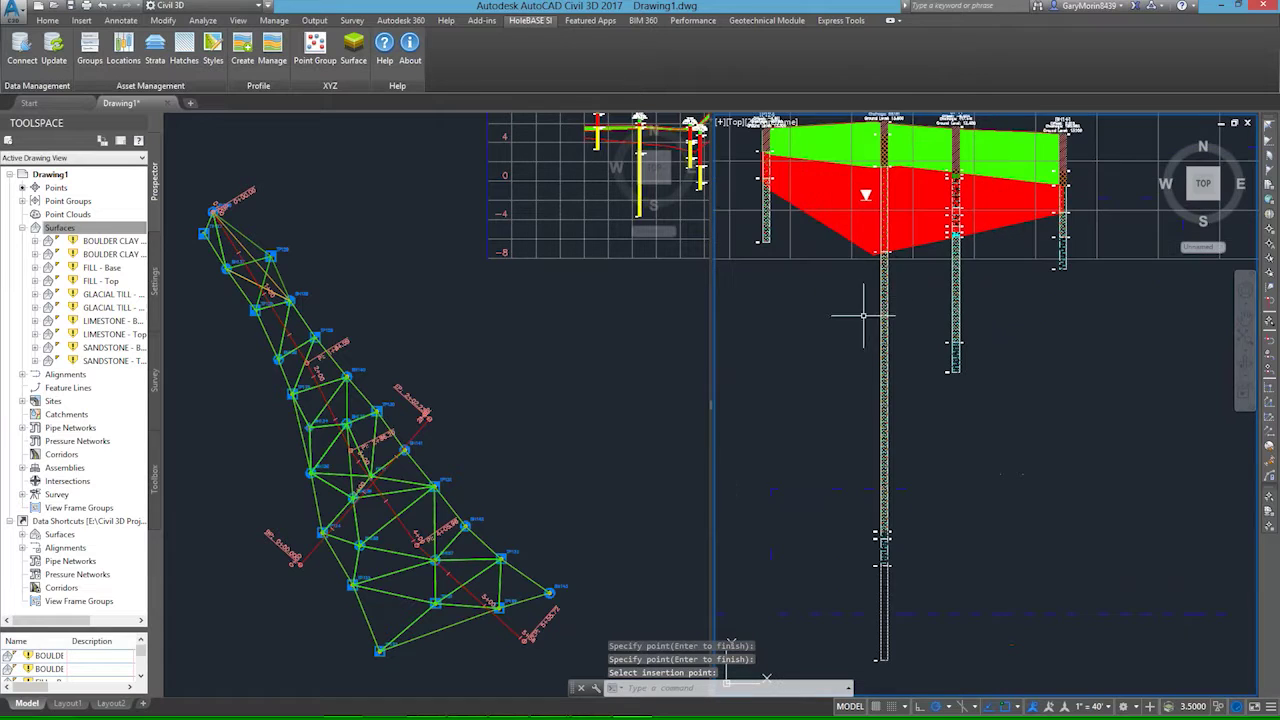
scroll(856, 320, "down", 4)
scroll(856, 320, "up", 6)
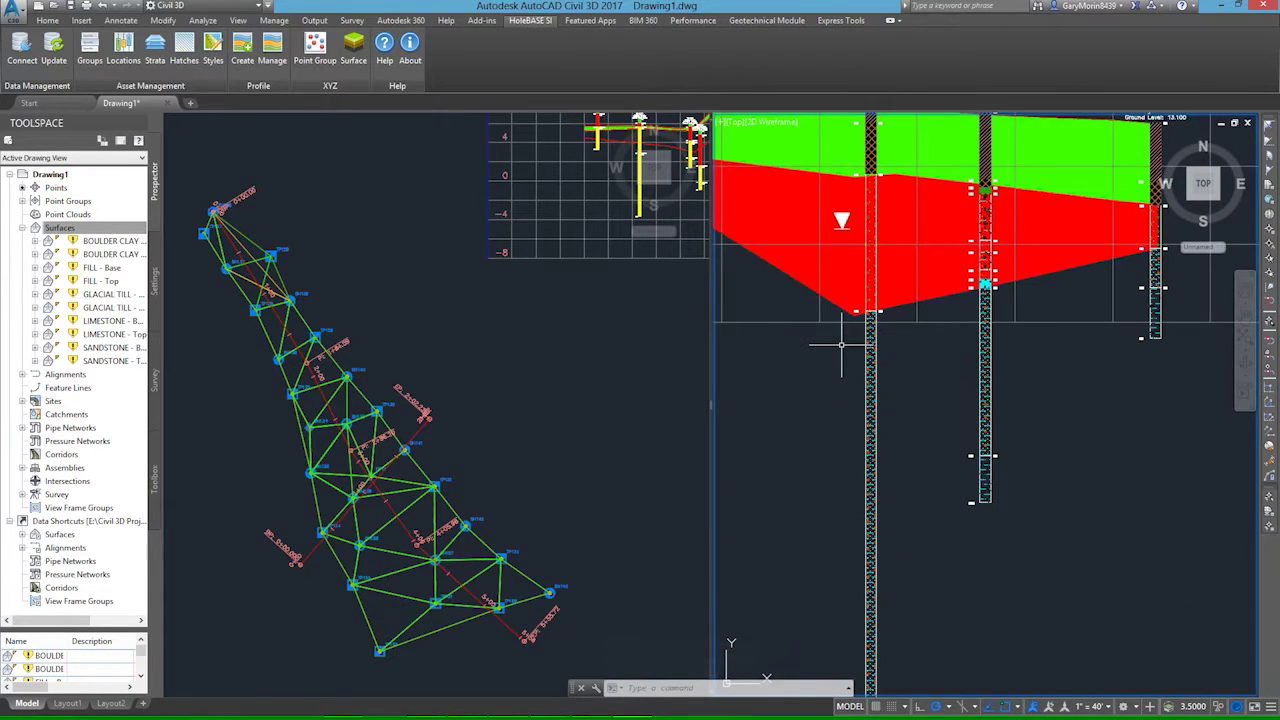
scroll(841, 345, "down", 3)
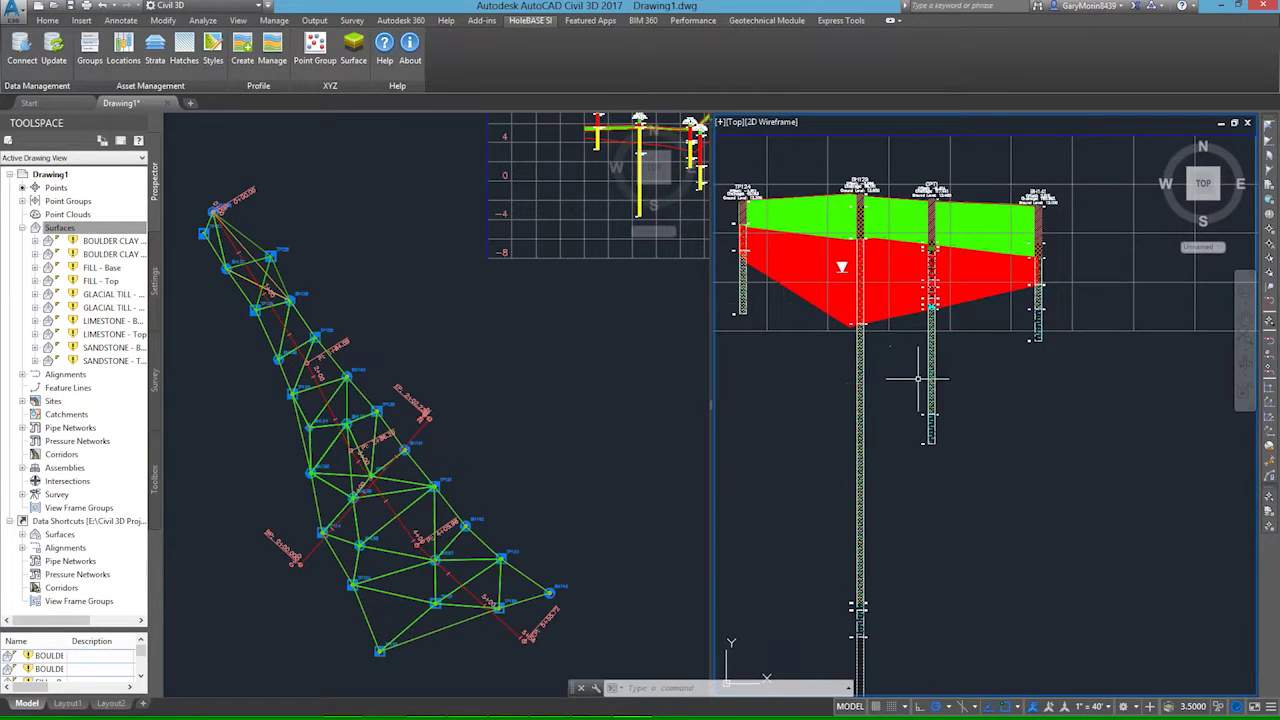
scroll(865, 364, "up", 5)
scroll(865, 364, "up", 2)
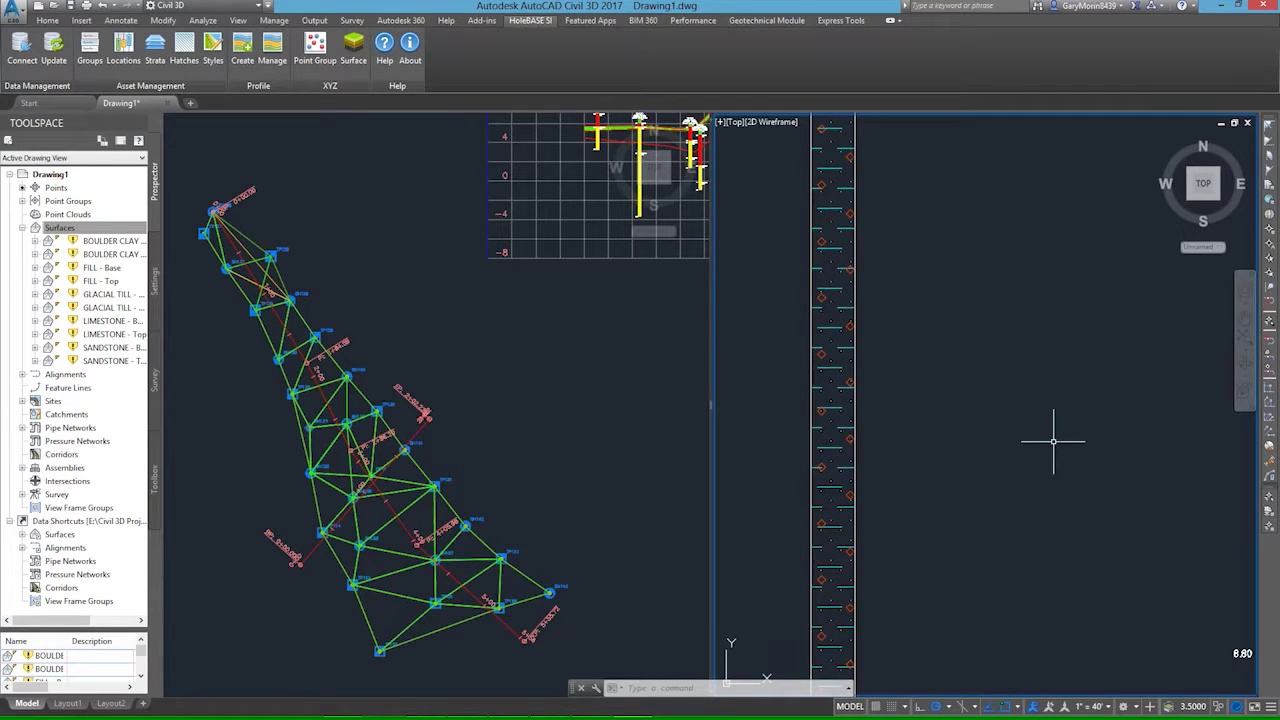
scroll(1052, 442, "down", 5)
scroll(1052, 448, "down", 2)
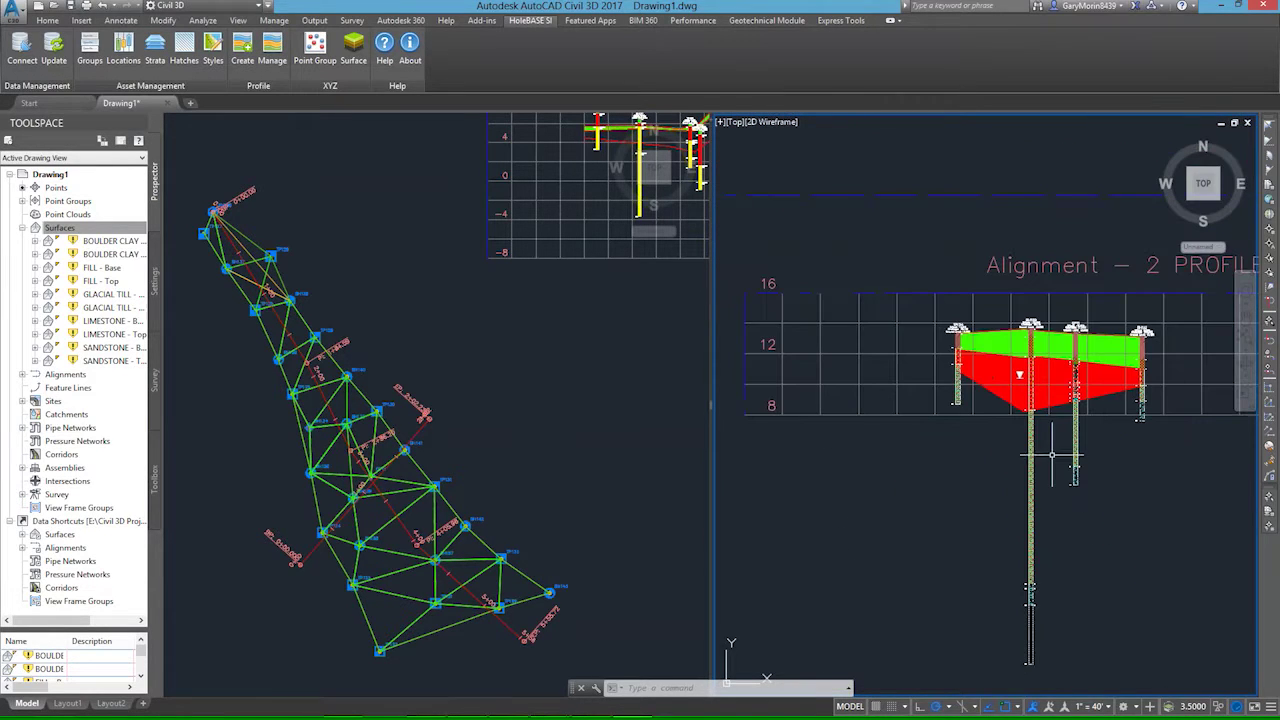
Give the Alignment - 2 profile view a user-specified elevation range with a minimum of -10.
left_click(831, 413)
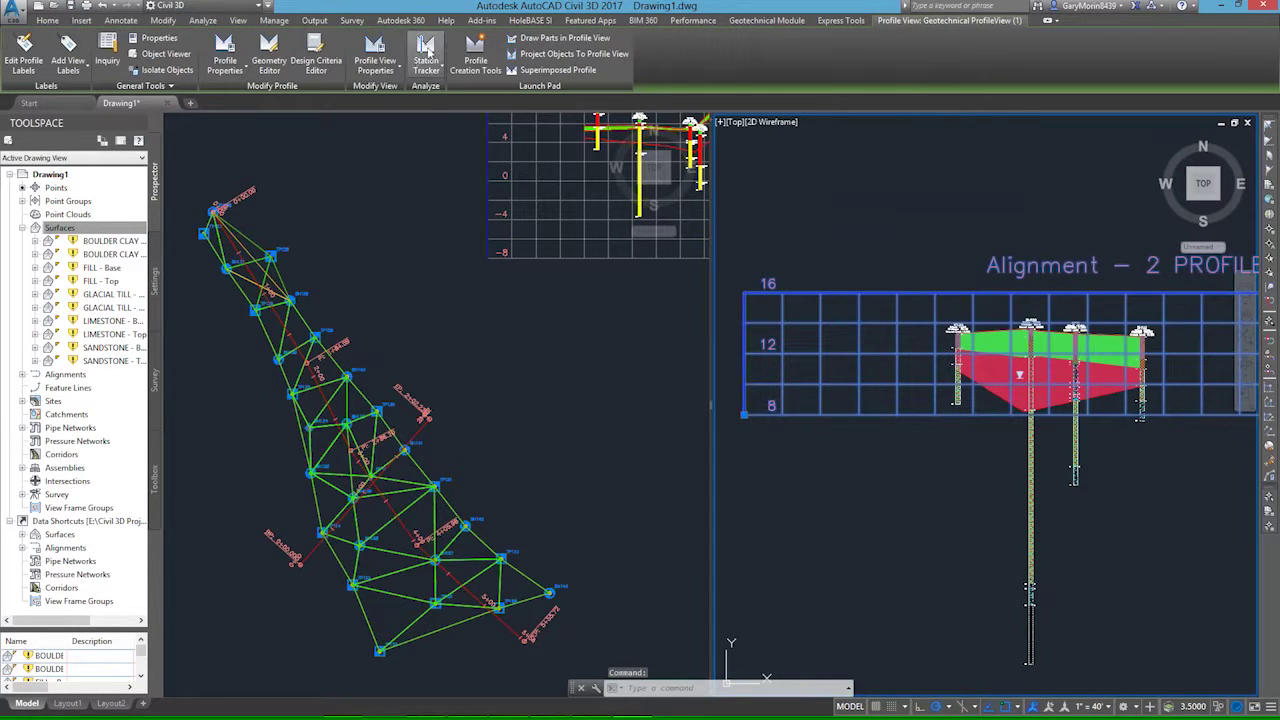
left_click(377, 44)
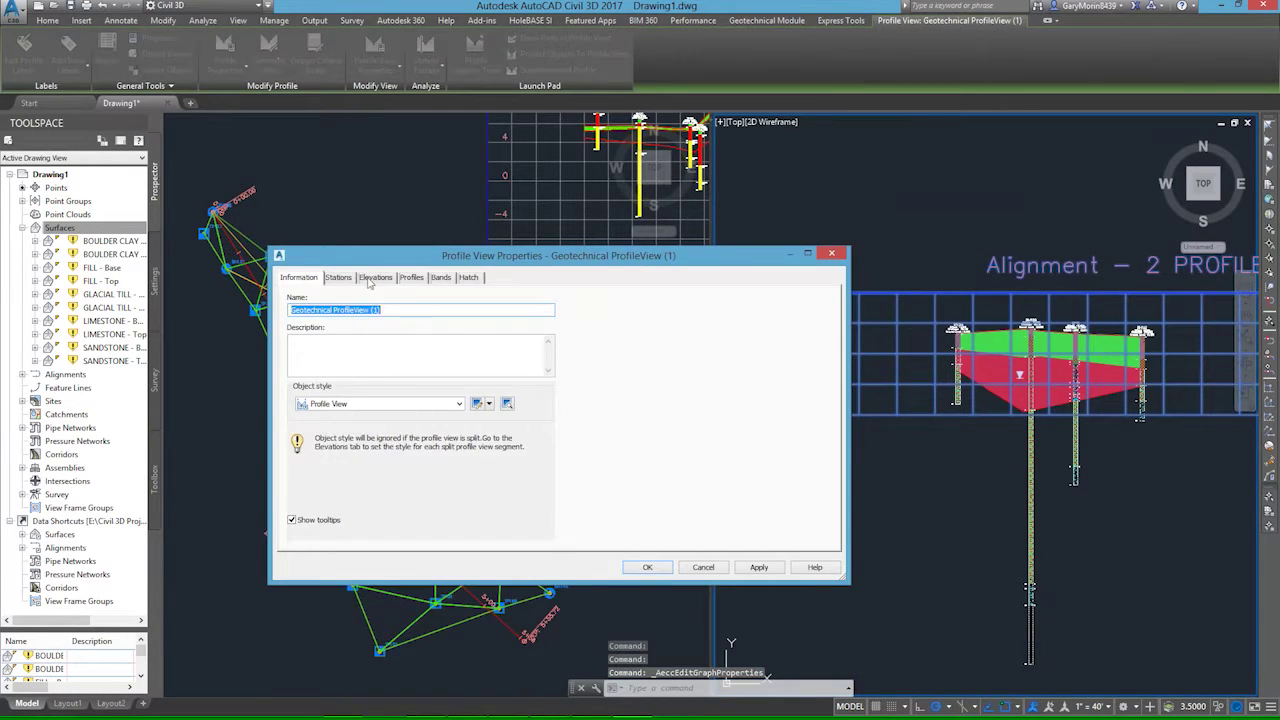
left_click(375, 278)
left_click(302, 356)
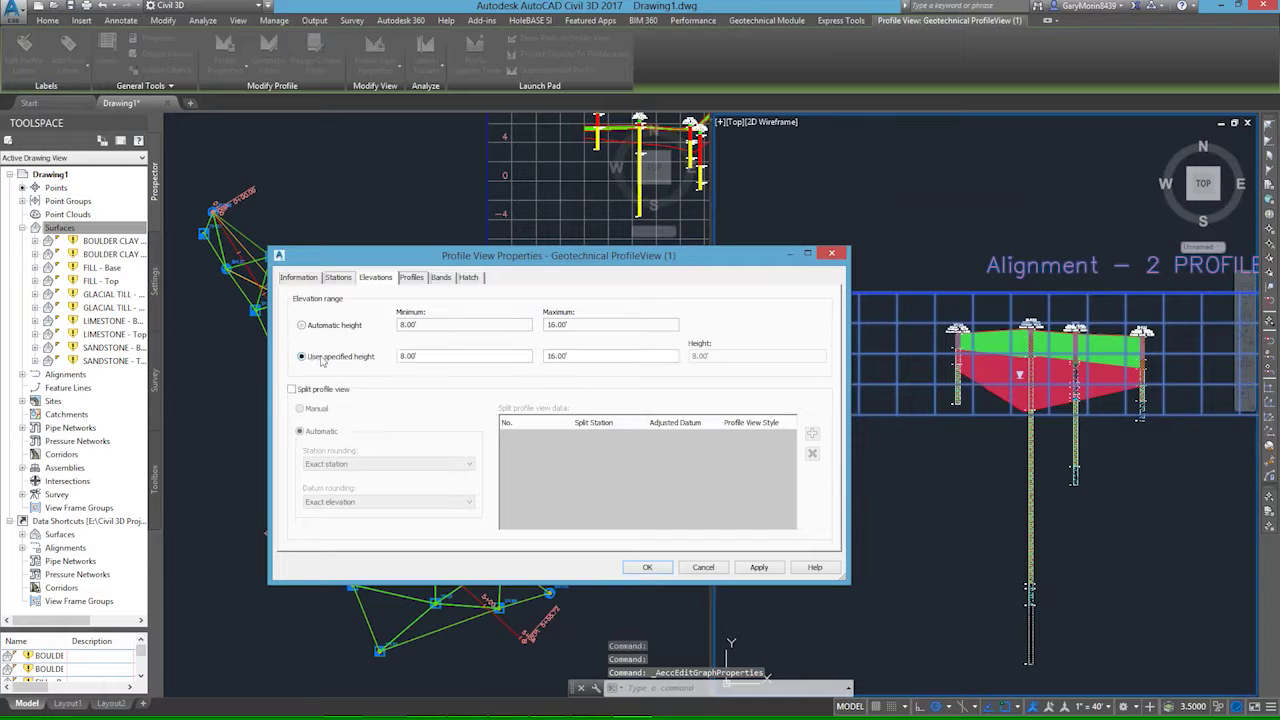
double_click(434, 357)
type("-")
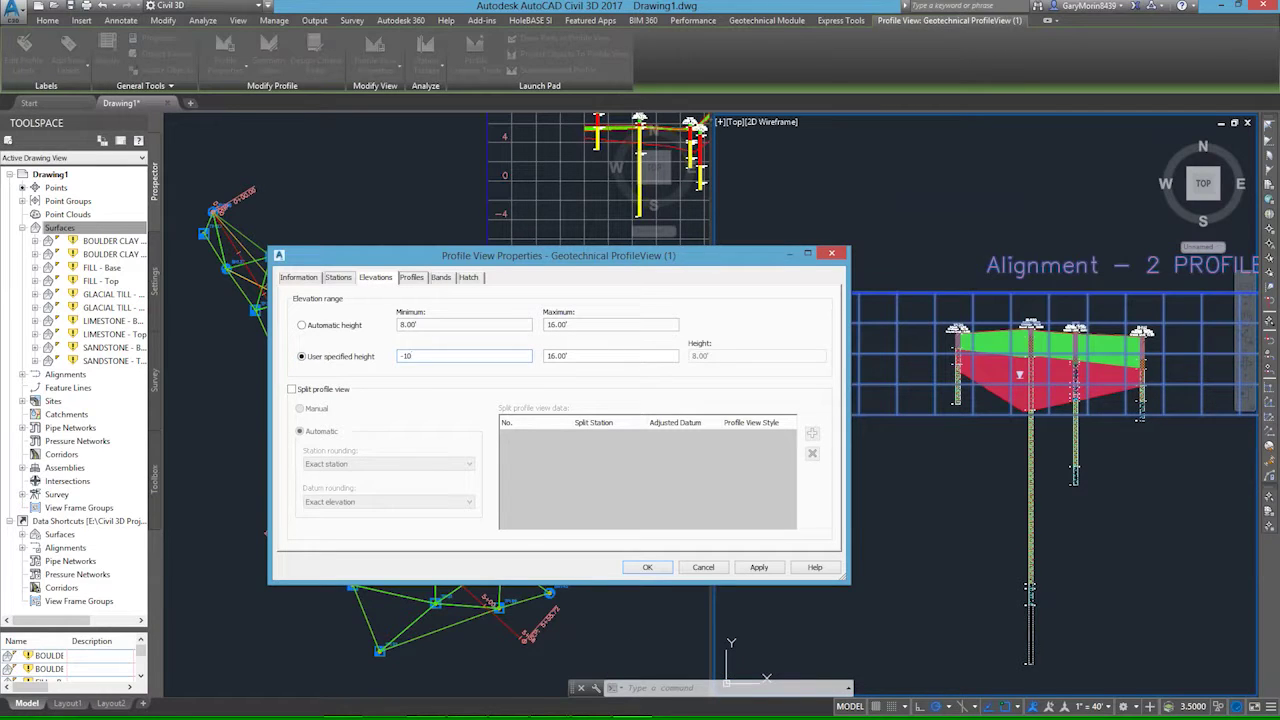
type("10")
left_click(647, 567)
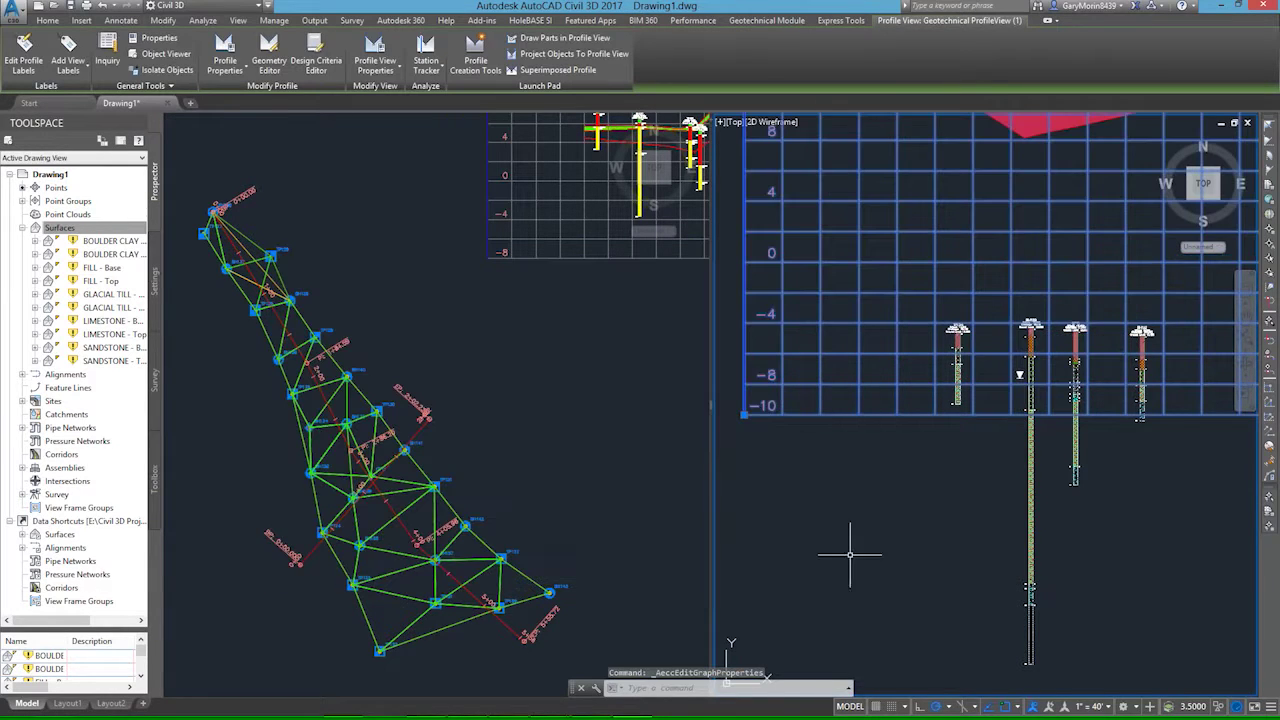
Rebuild all geotechnical profiles to realign the boreholes with the extended Alignment - 2 grid.
scroll(906, 486, "down", 2)
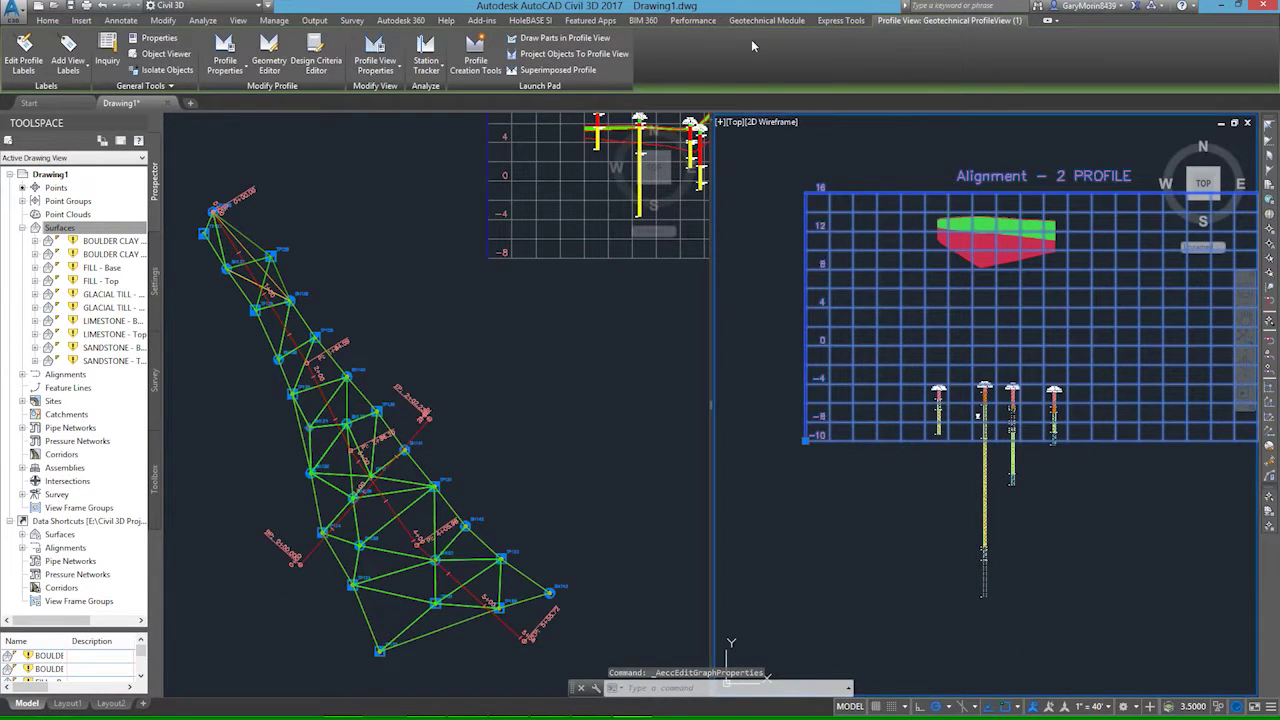
left_click(531, 21)
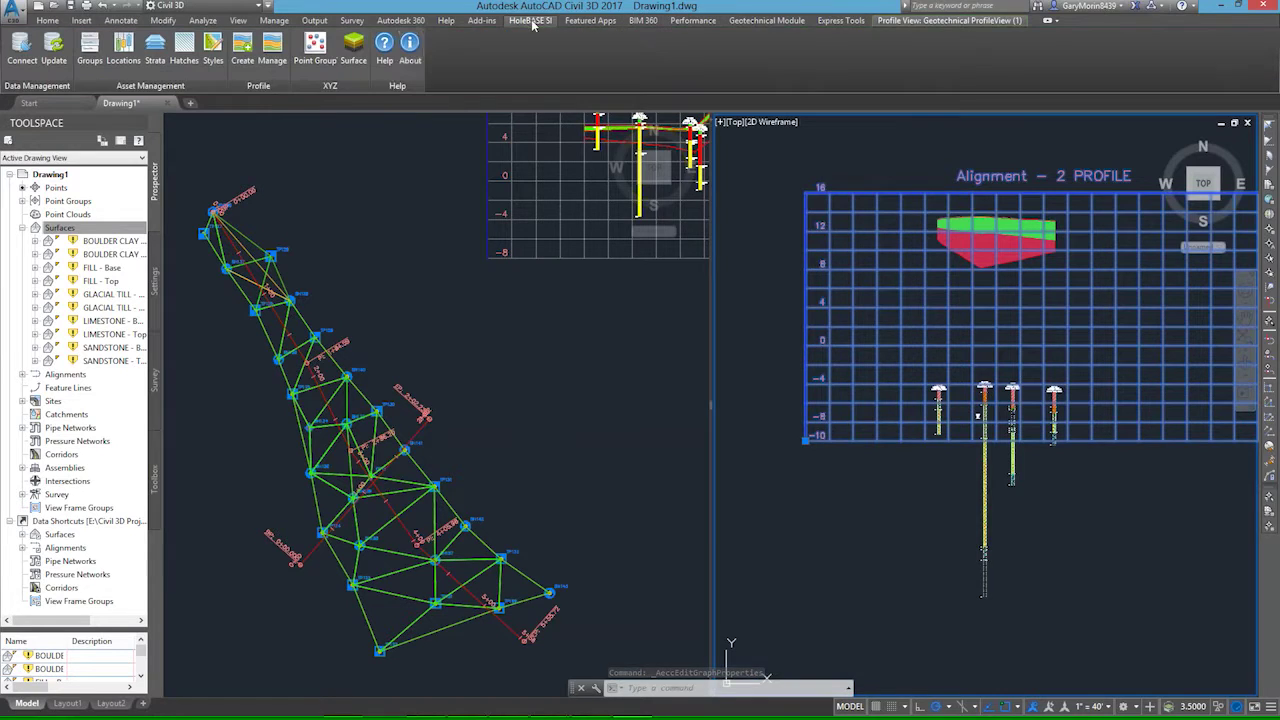
left_click(278, 58)
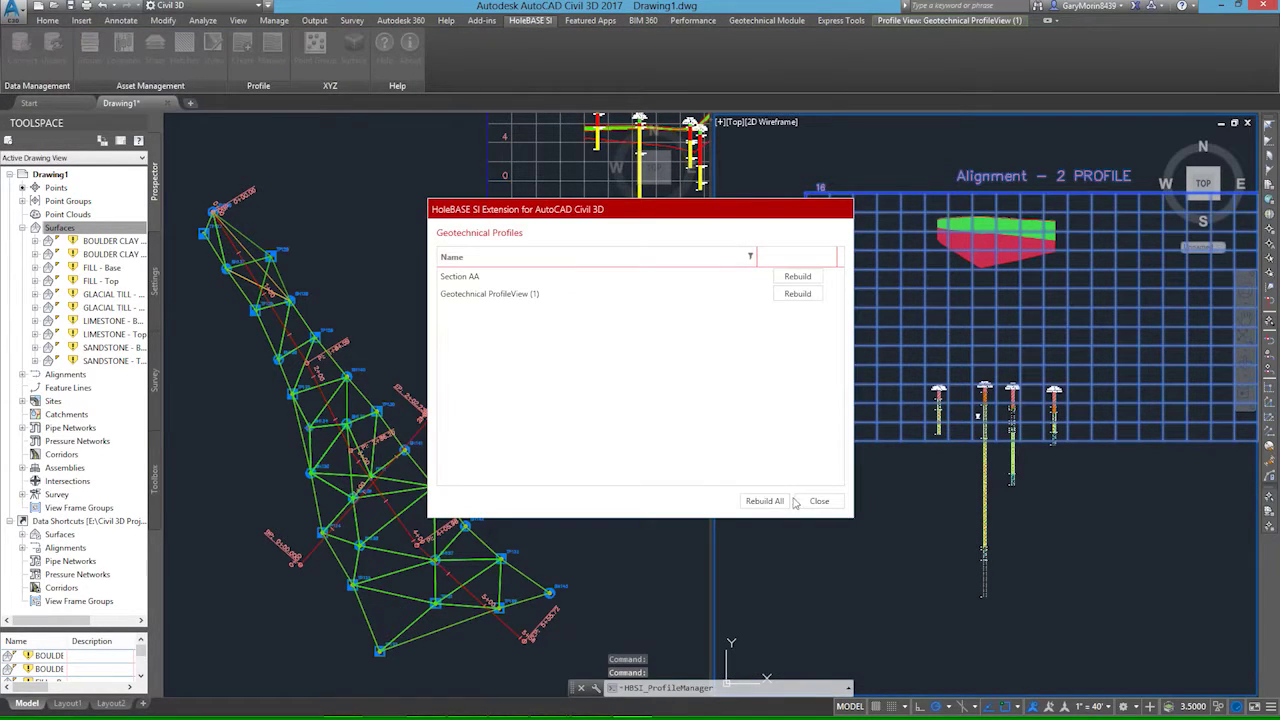
left_click(766, 501)
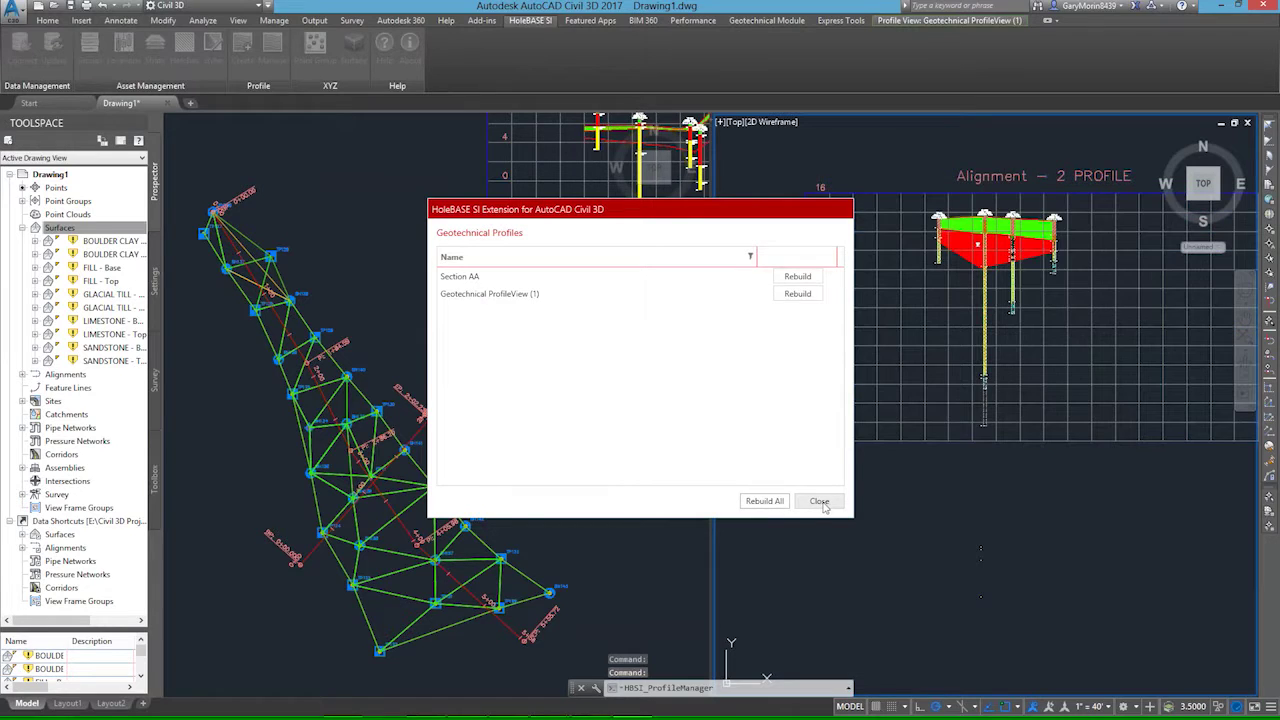
left_click(821, 501)
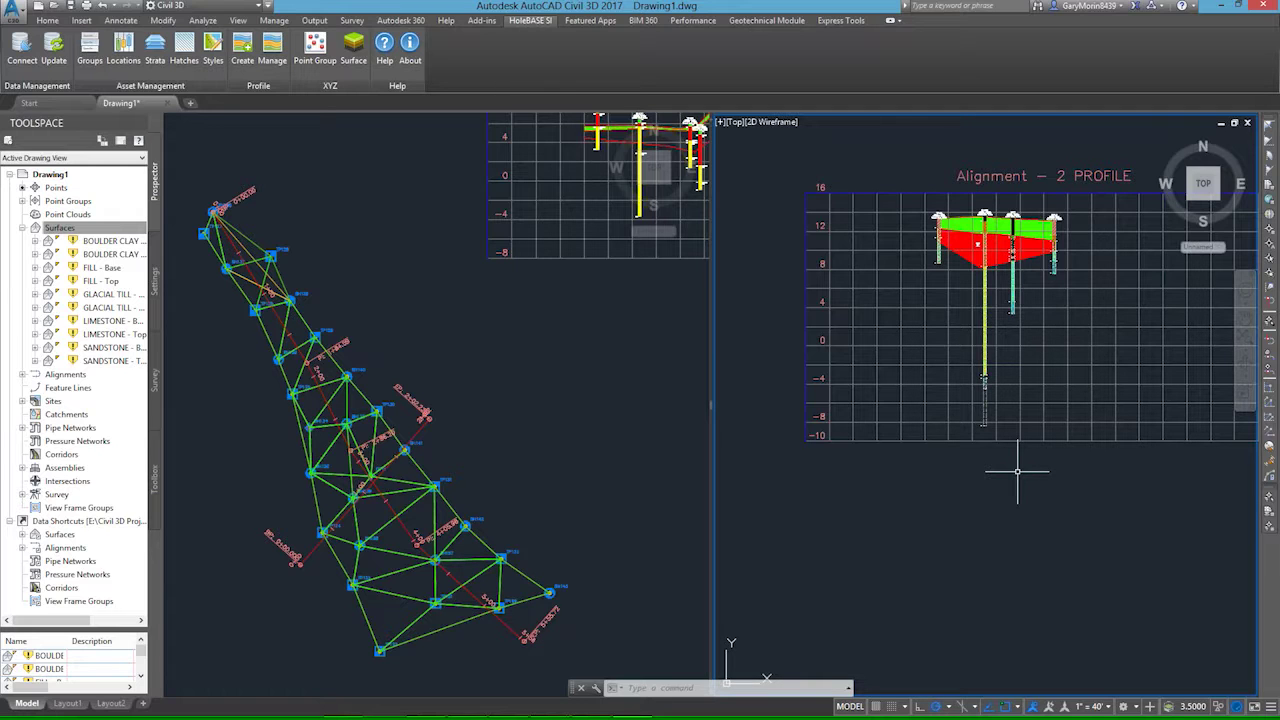
Switch to the PowerPoint slide show and advance to the slide introducing the HoleBASE SI extension for AutoCAD Civil 3D.
key("alt+Tab")
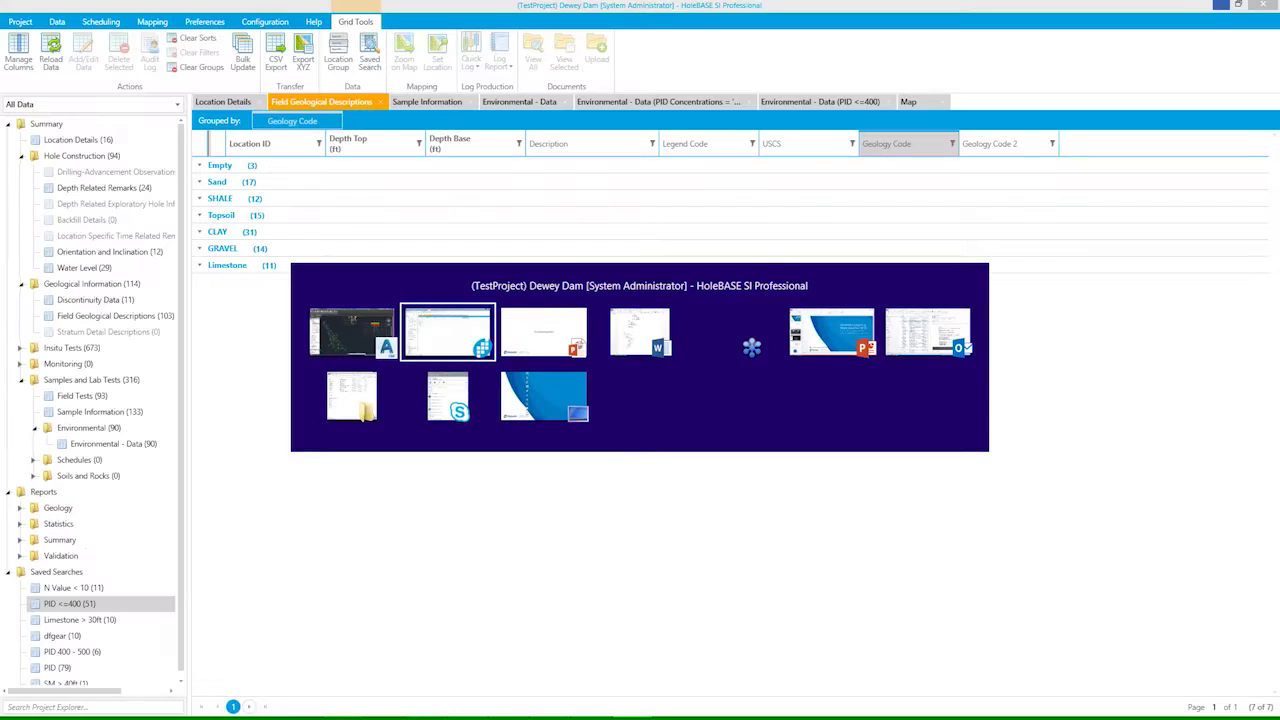
key("alt+Tab")
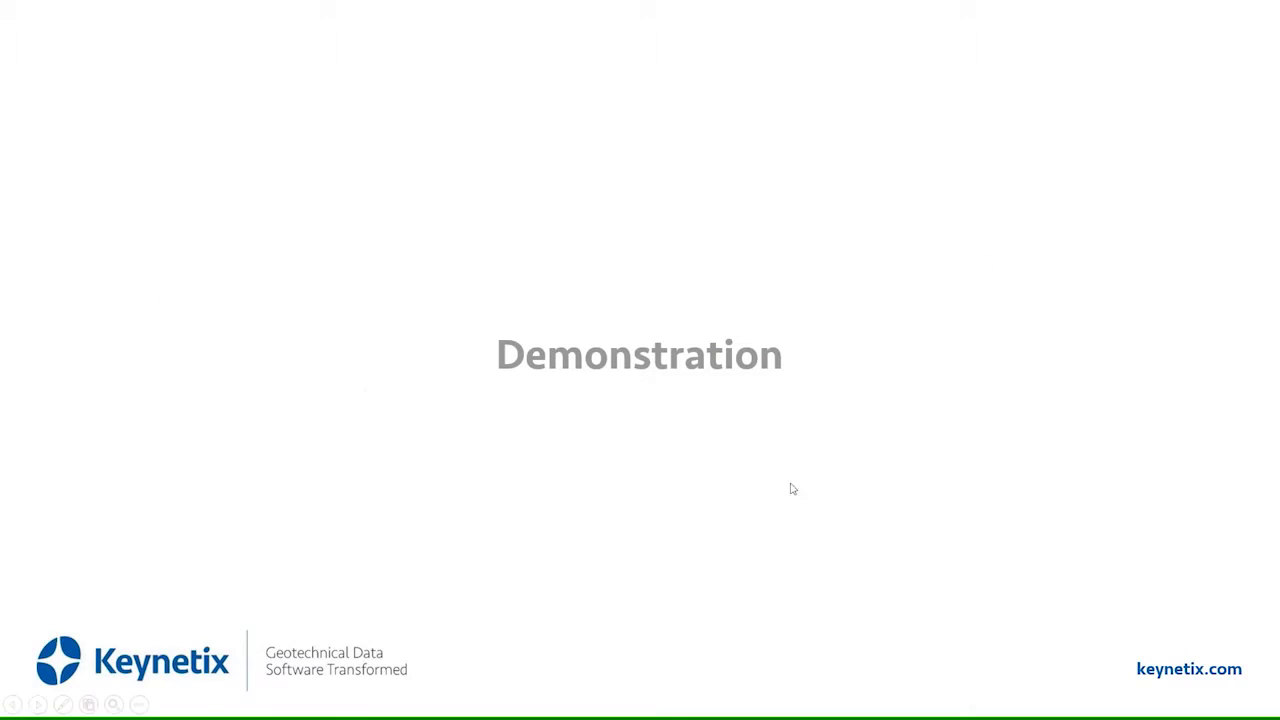
left_click(797, 511)
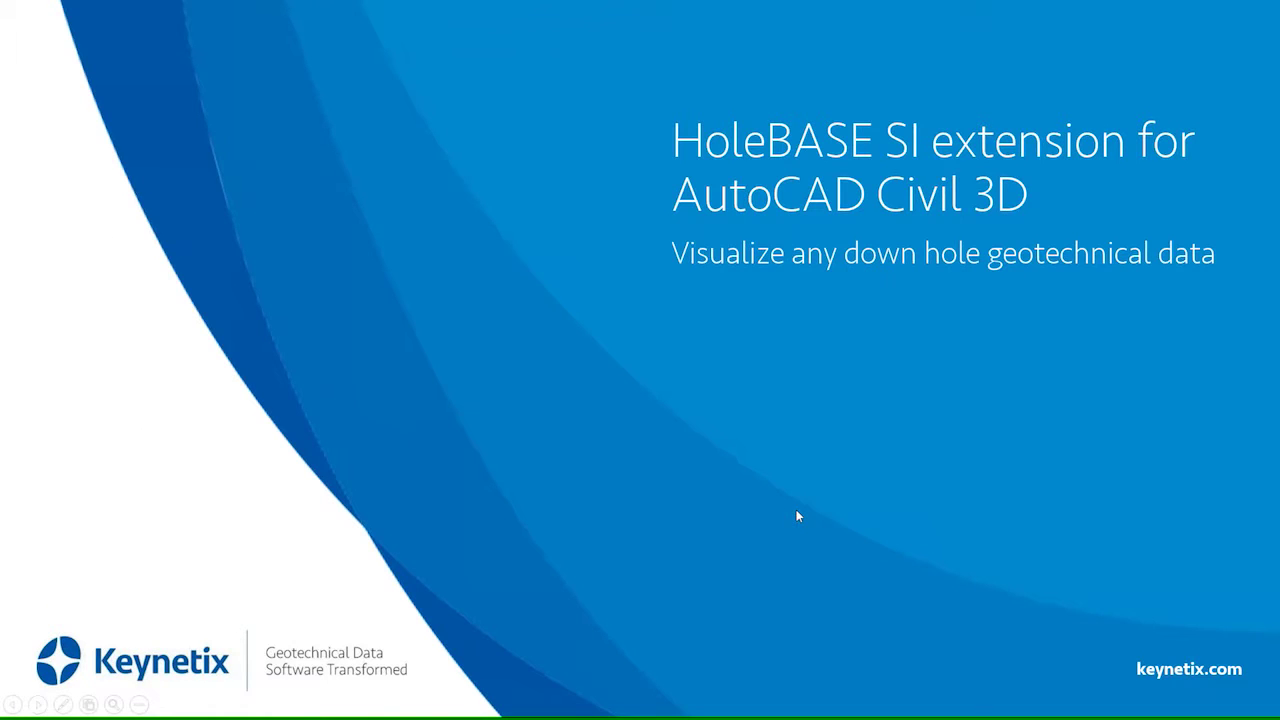
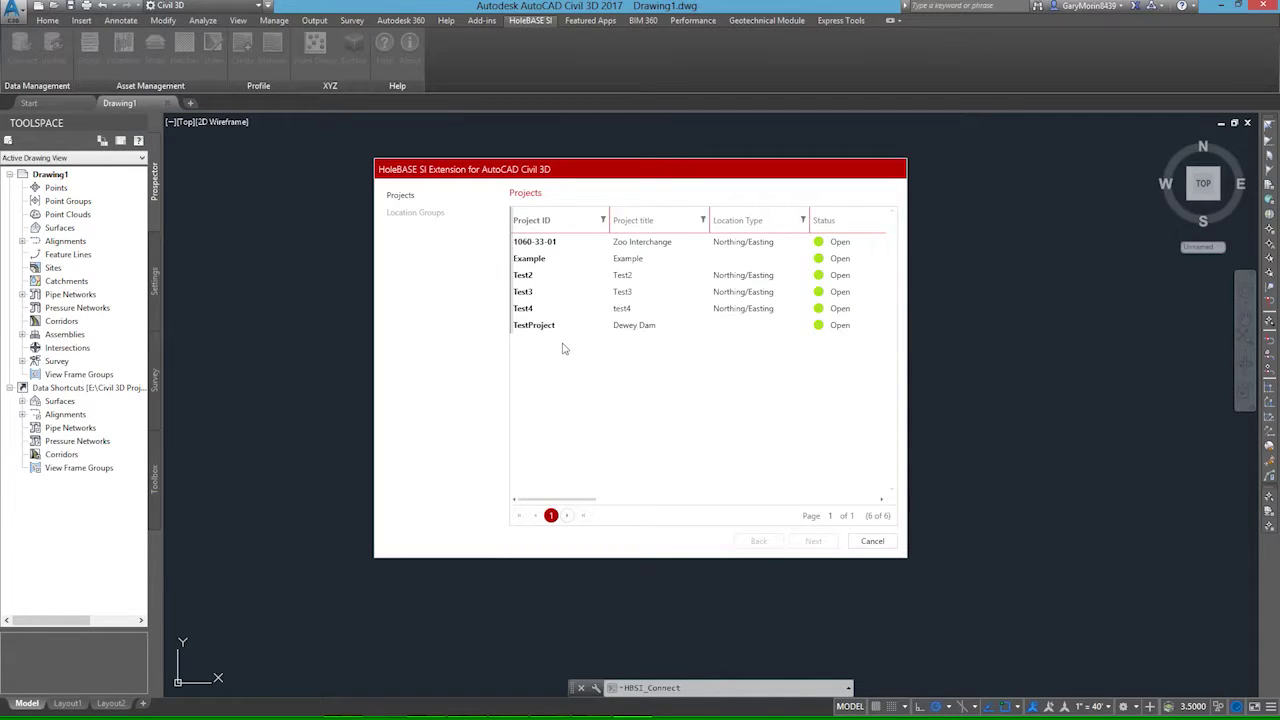
Connect the empty drawing to TestProject (Dewey Dam) with only the South Zone location group and examine the boreholes in 3D.
left_click(557, 327)
left_click(814, 542)
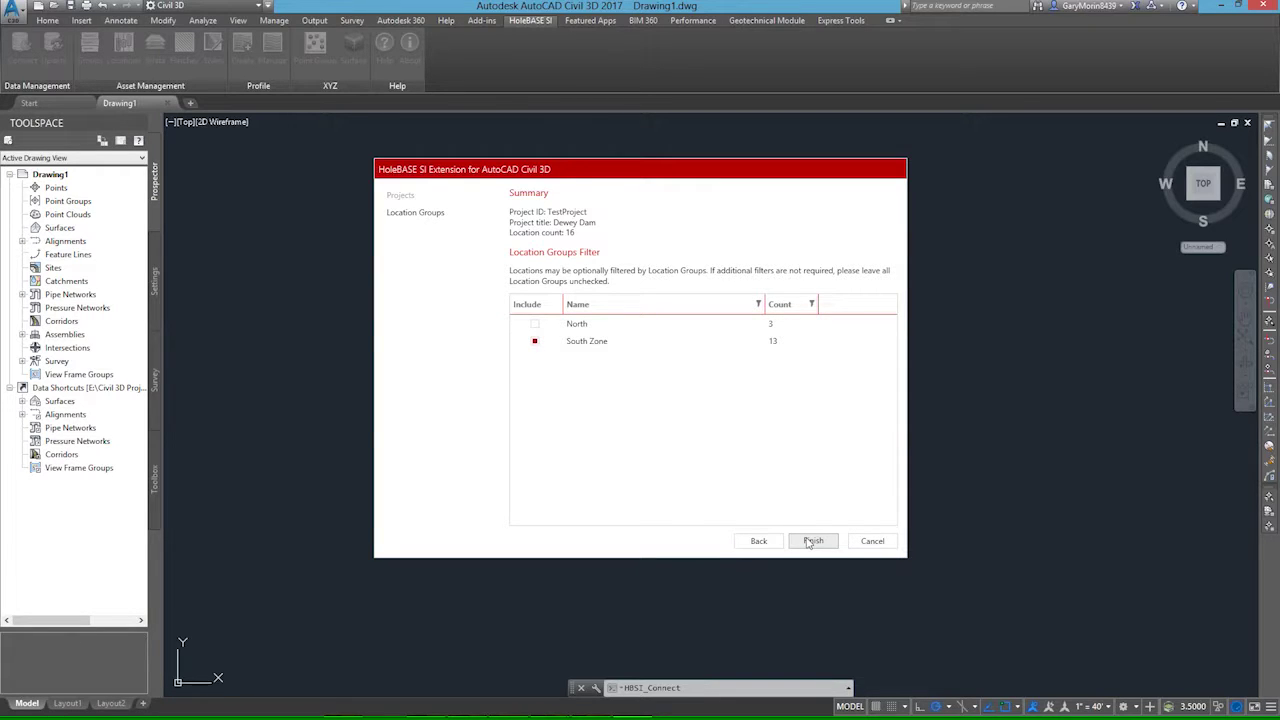
left_click(812, 541)
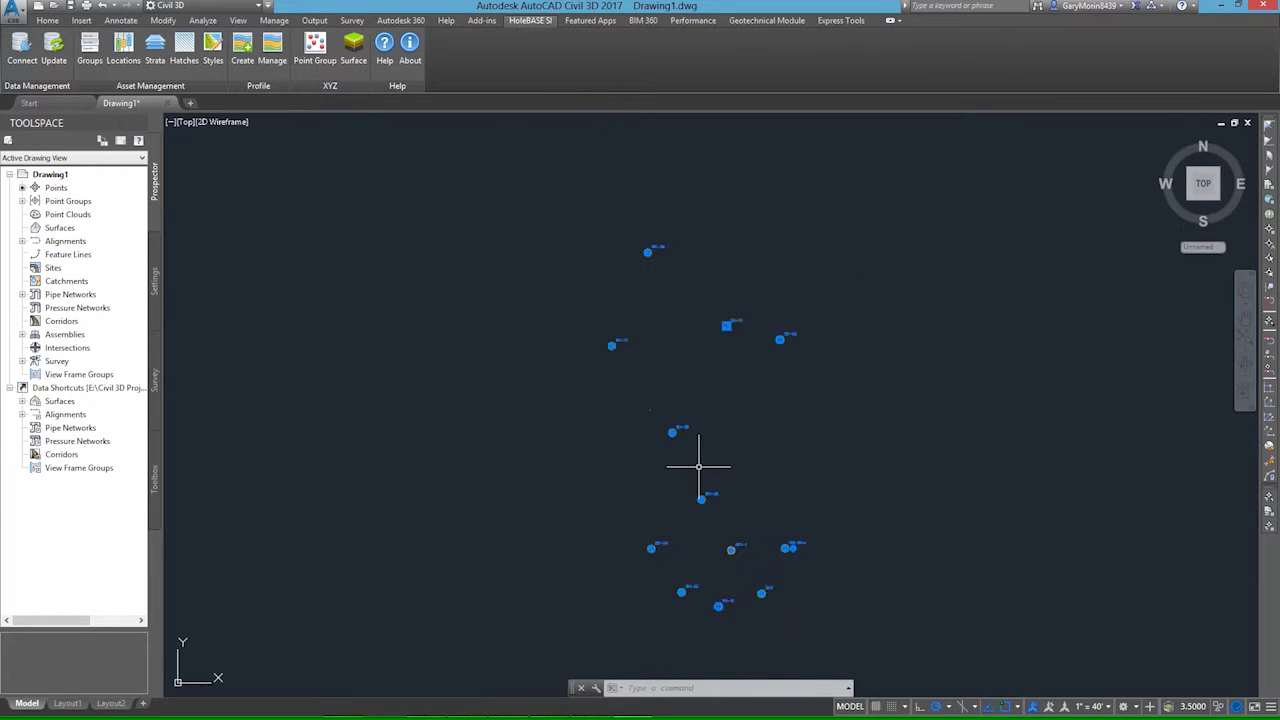
middle_click_drag(700, 470, 817, 371, "shift")
scroll(706, 434, "up", 2)
middle_click_drag(706, 434, 693, 427)
mouse_move(464, 717)
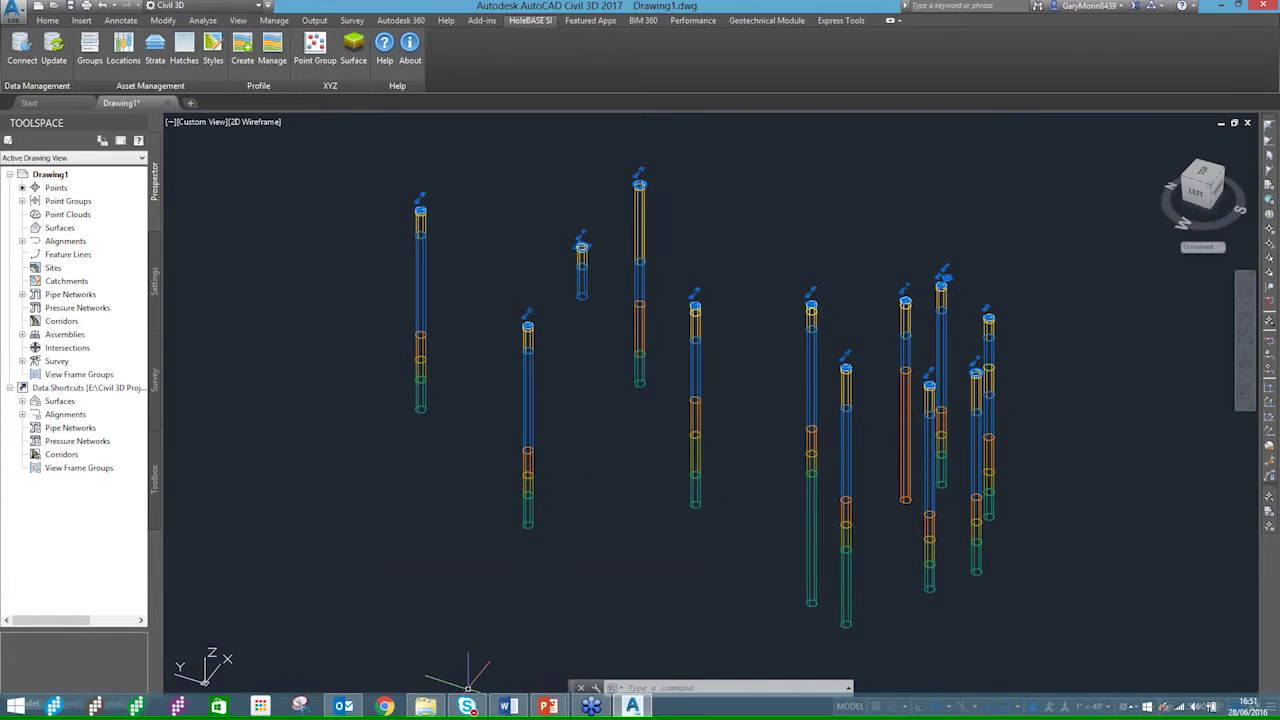
left_click(54, 708)
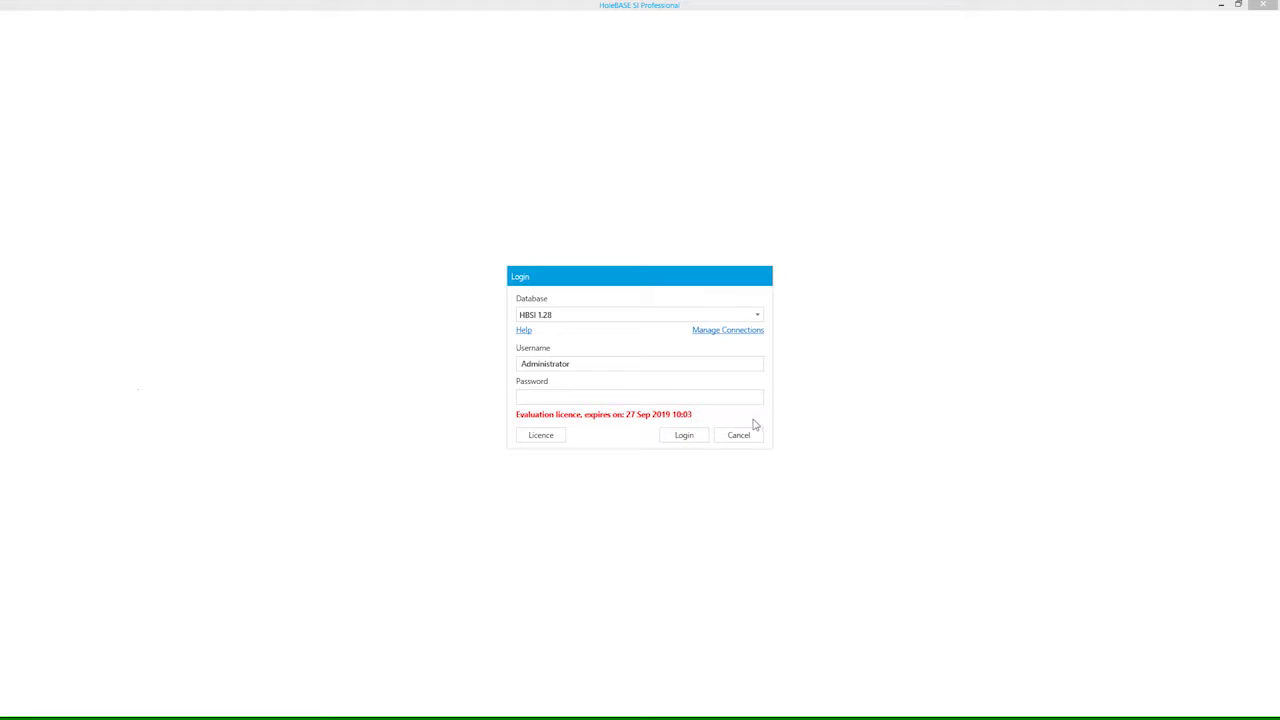
left_click(737, 432)
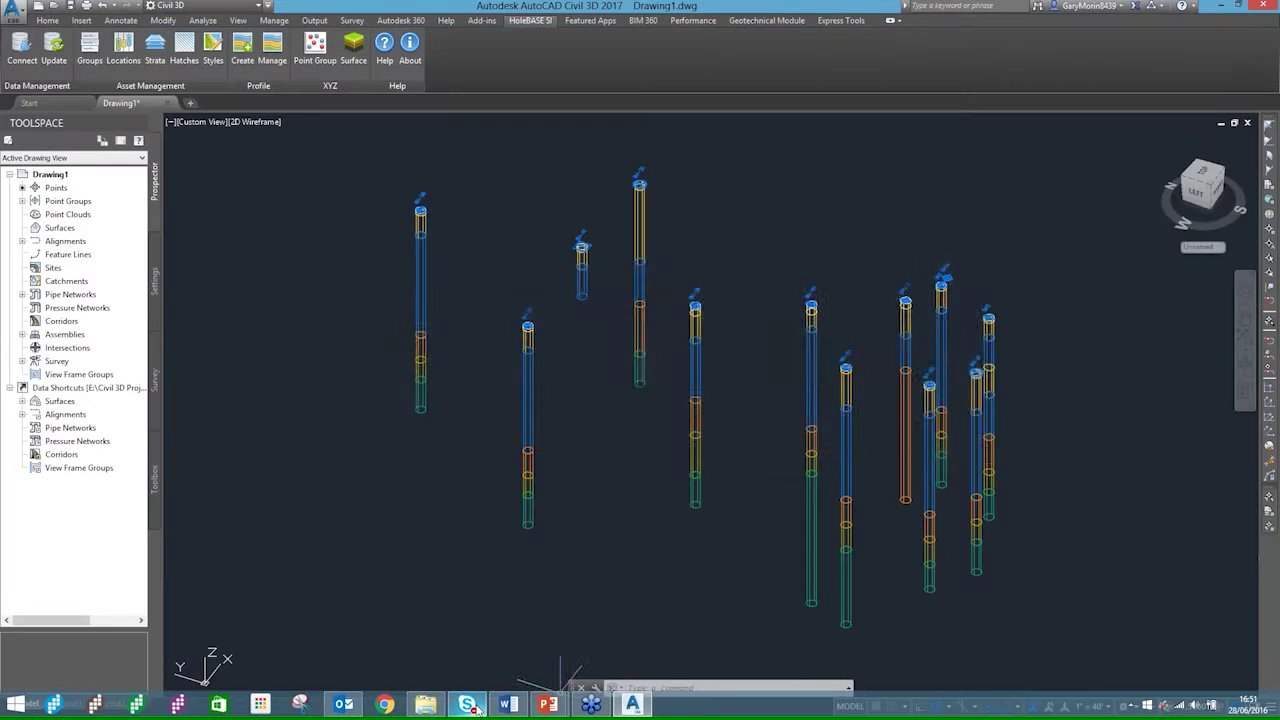
Switch to HoleBASE SI, view the Environmental - Data table under Samples and Lab Tests, and return to Civil 3D.
key("alt+Tab")
mouse_move(478, 710)
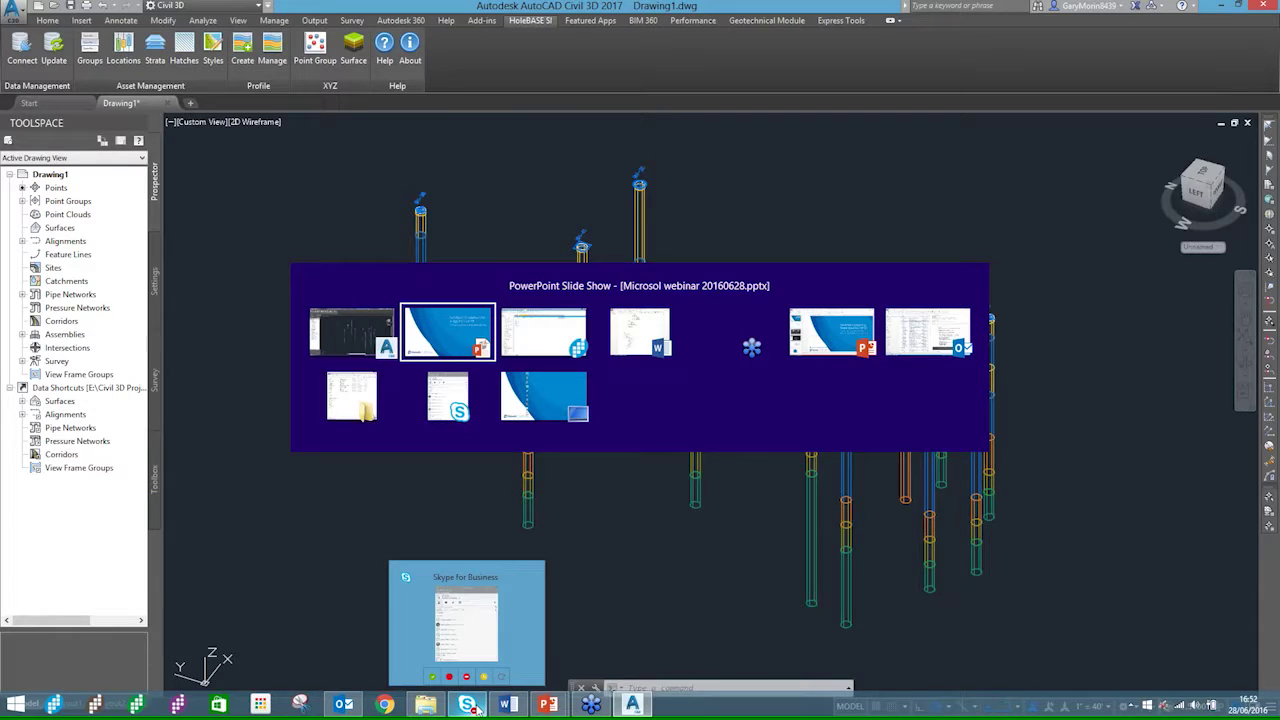
key("alt+Tab")
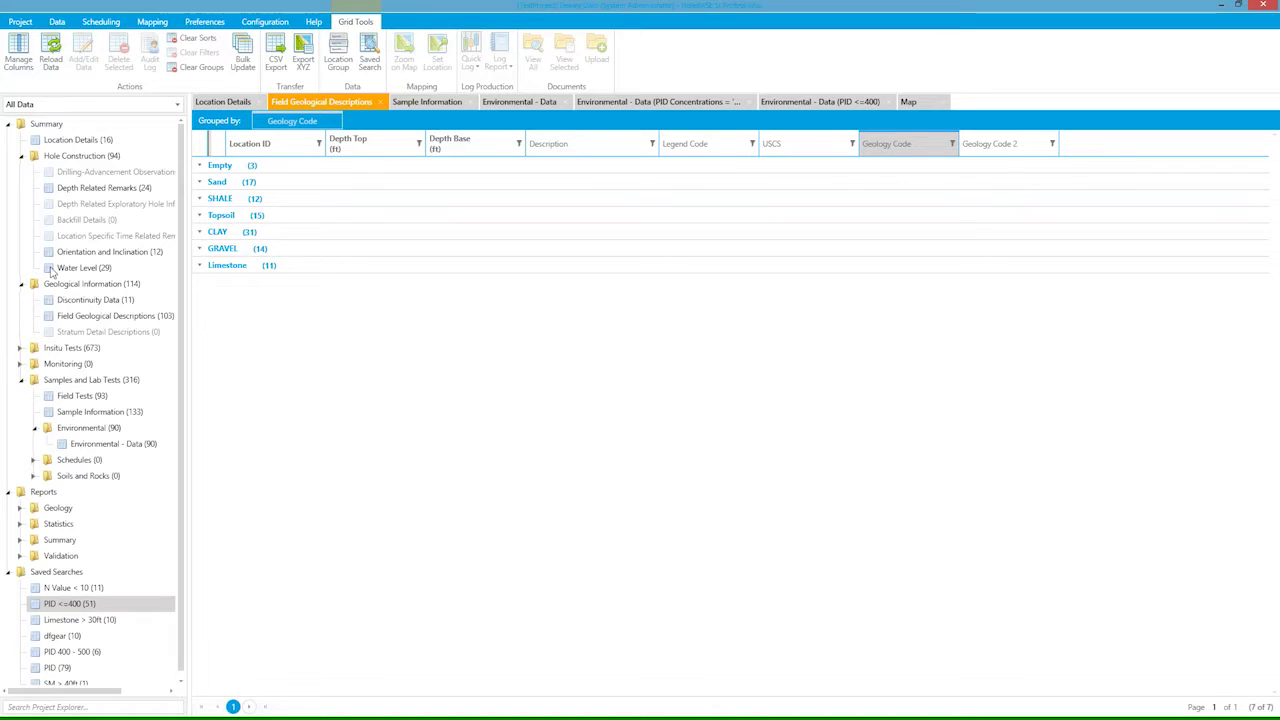
left_click(20, 365)
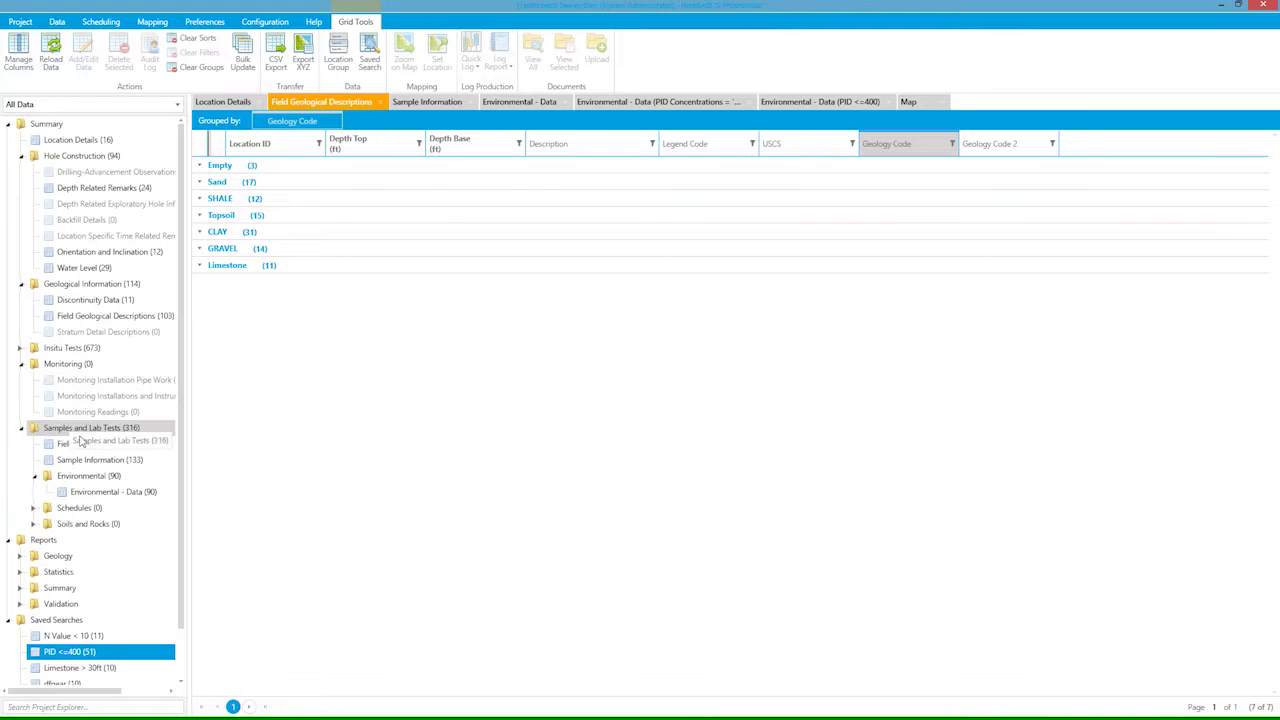
double_click(100, 492)
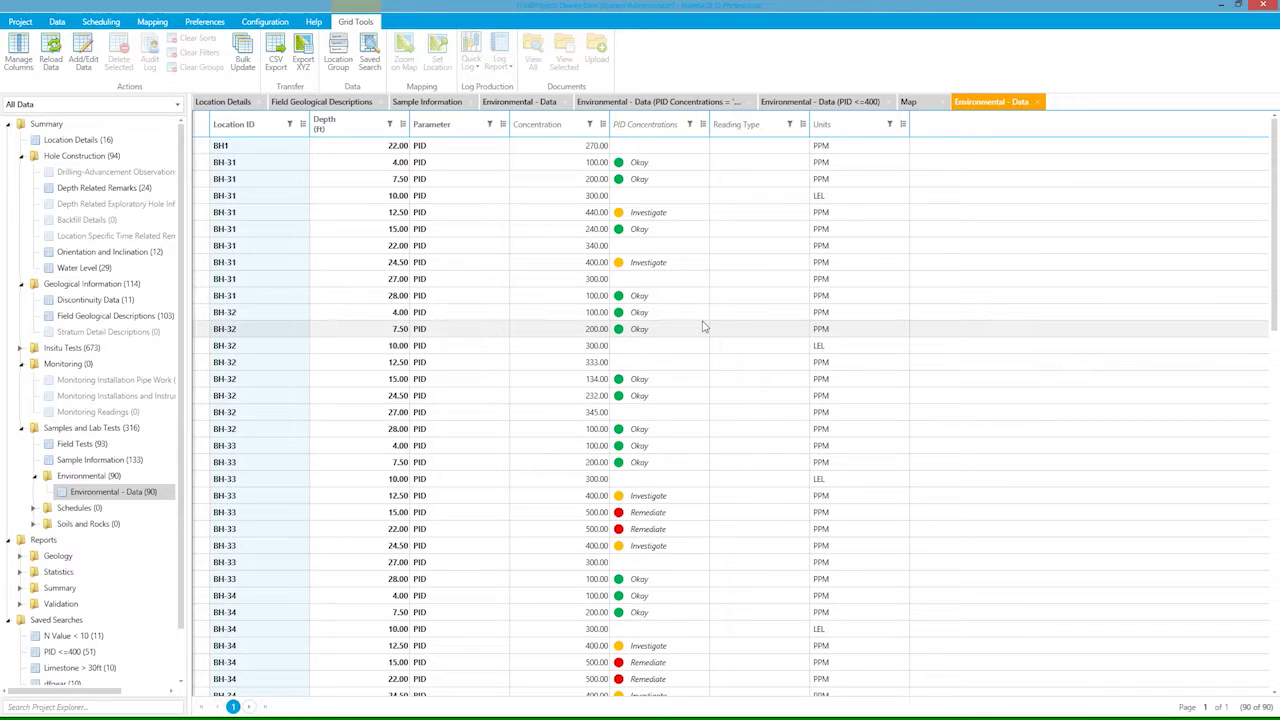
left_click(1224, 7)
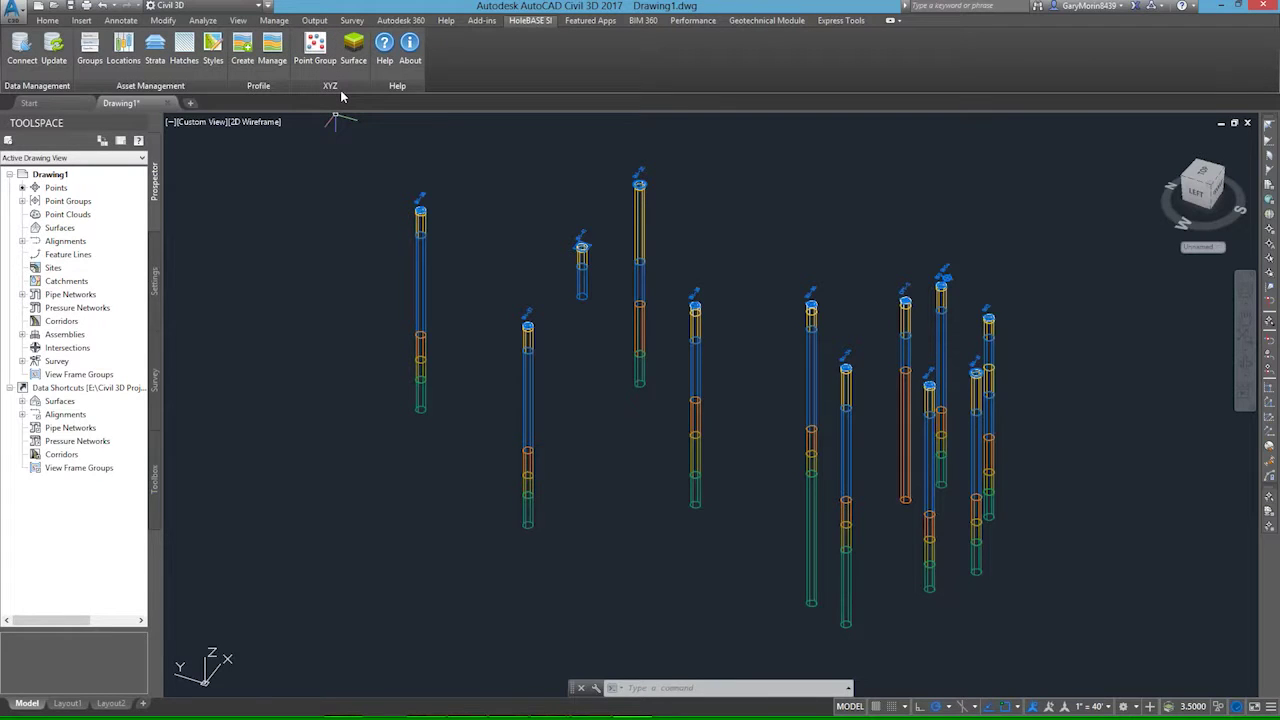
Begin a HoleBASE SI point group using the Water Level table from Hole Construction, for all data, as the source.
left_click(315, 45)
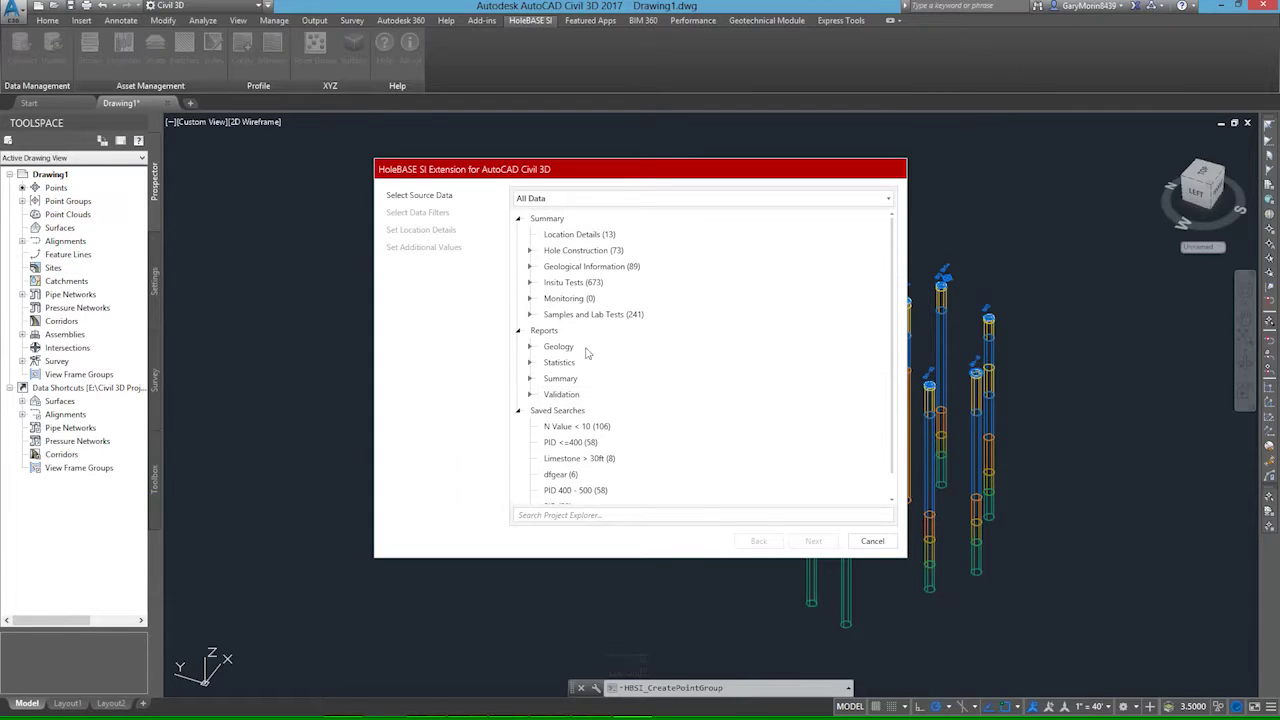
left_click(560, 198)
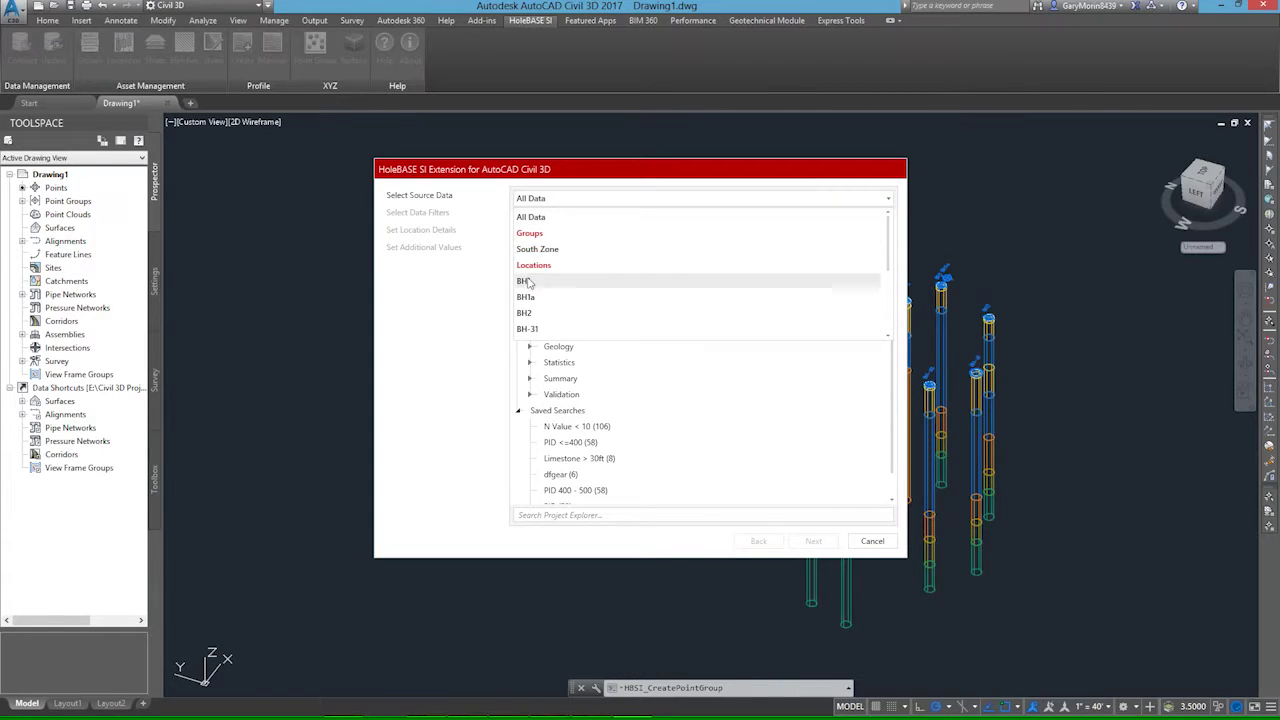
left_click(663, 180)
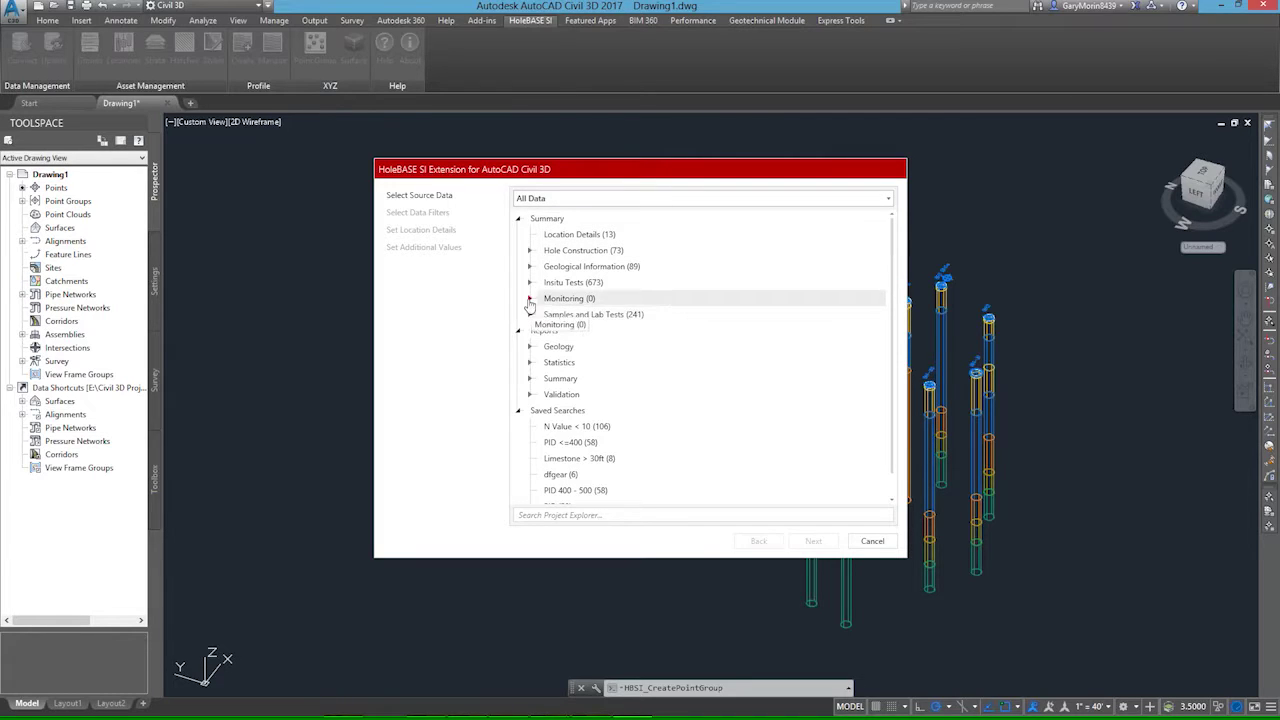
left_click(530, 250)
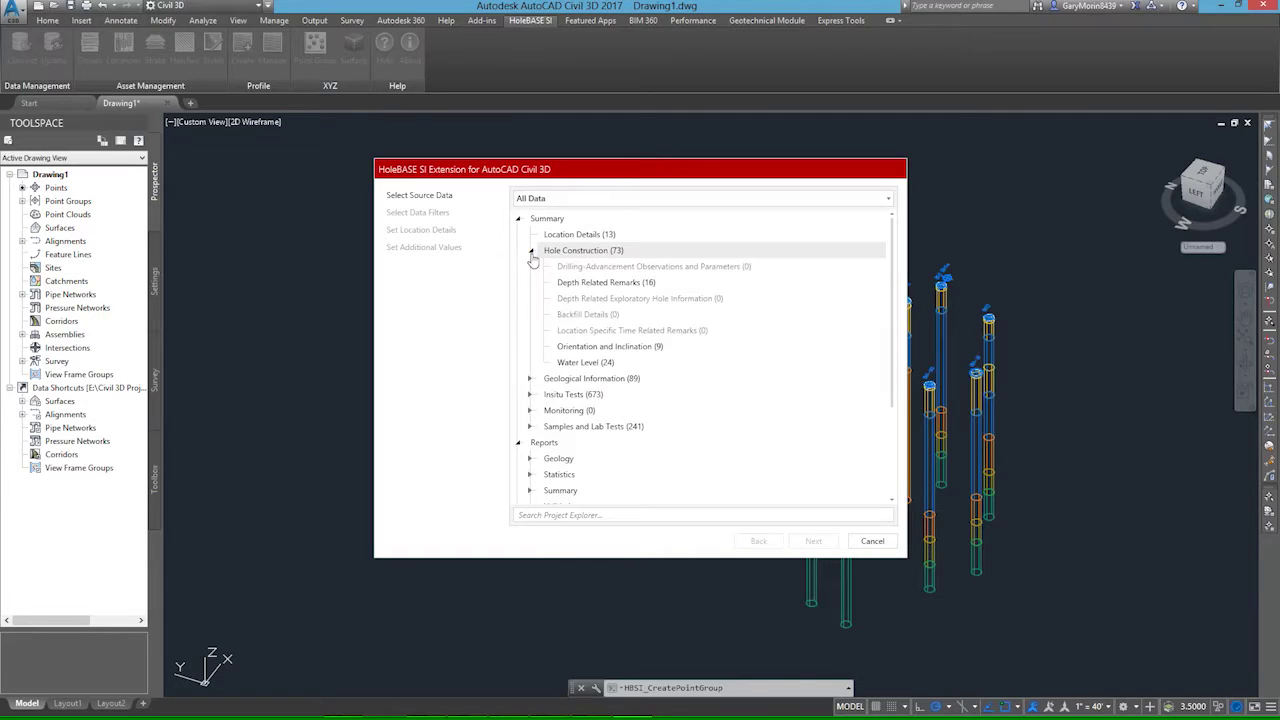
left_click(587, 365)
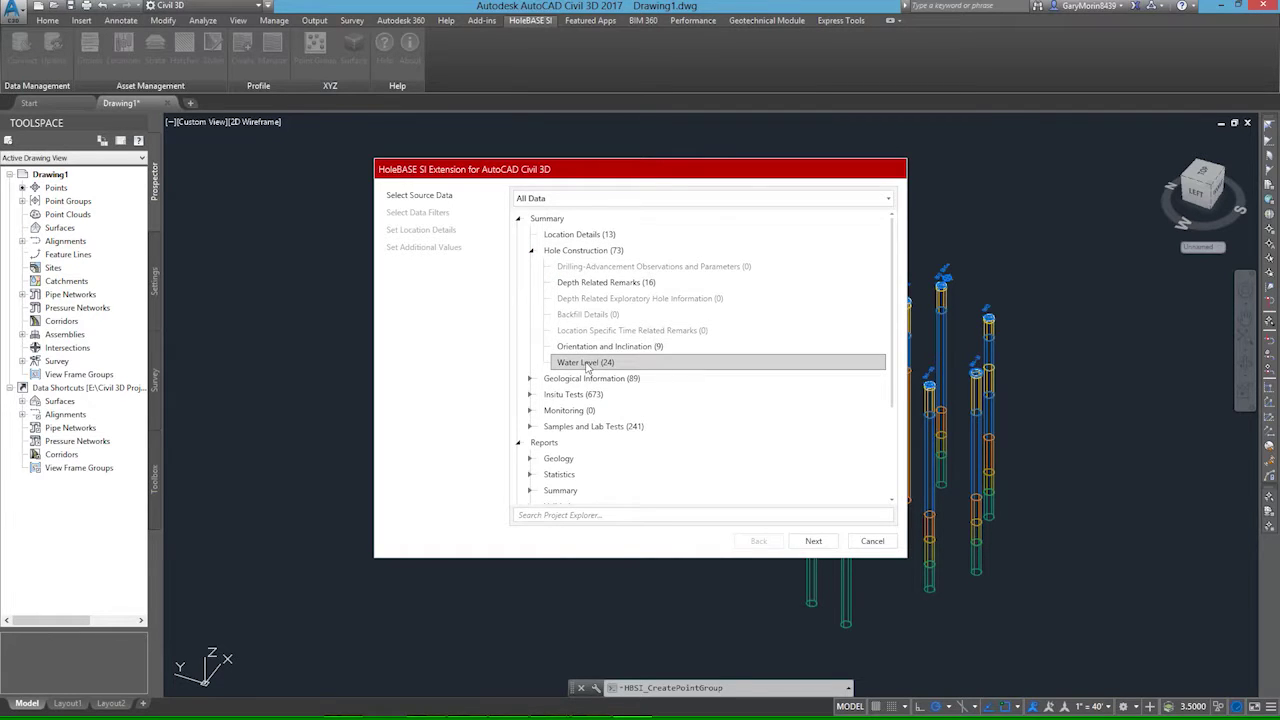
left_click(809, 542)
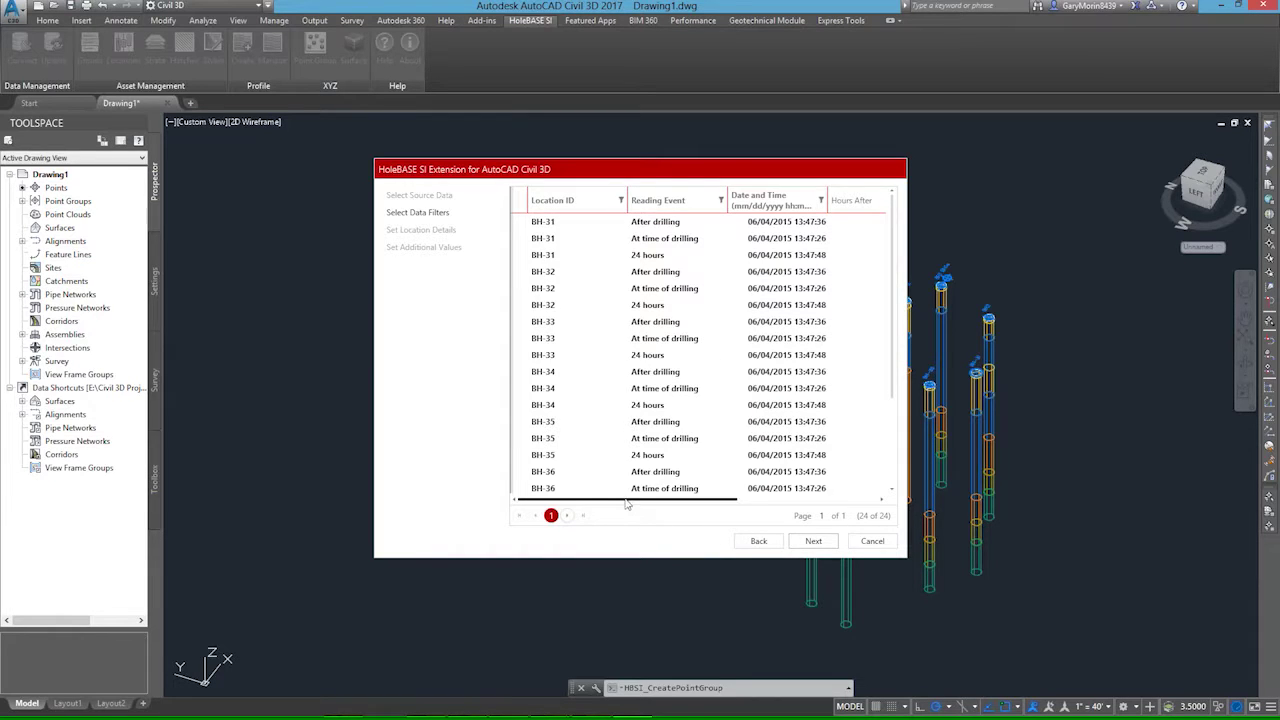
Filter the water level records to the At time of drilling reading event and accept the filtered data.
left_click_drag(631, 503, 588, 507)
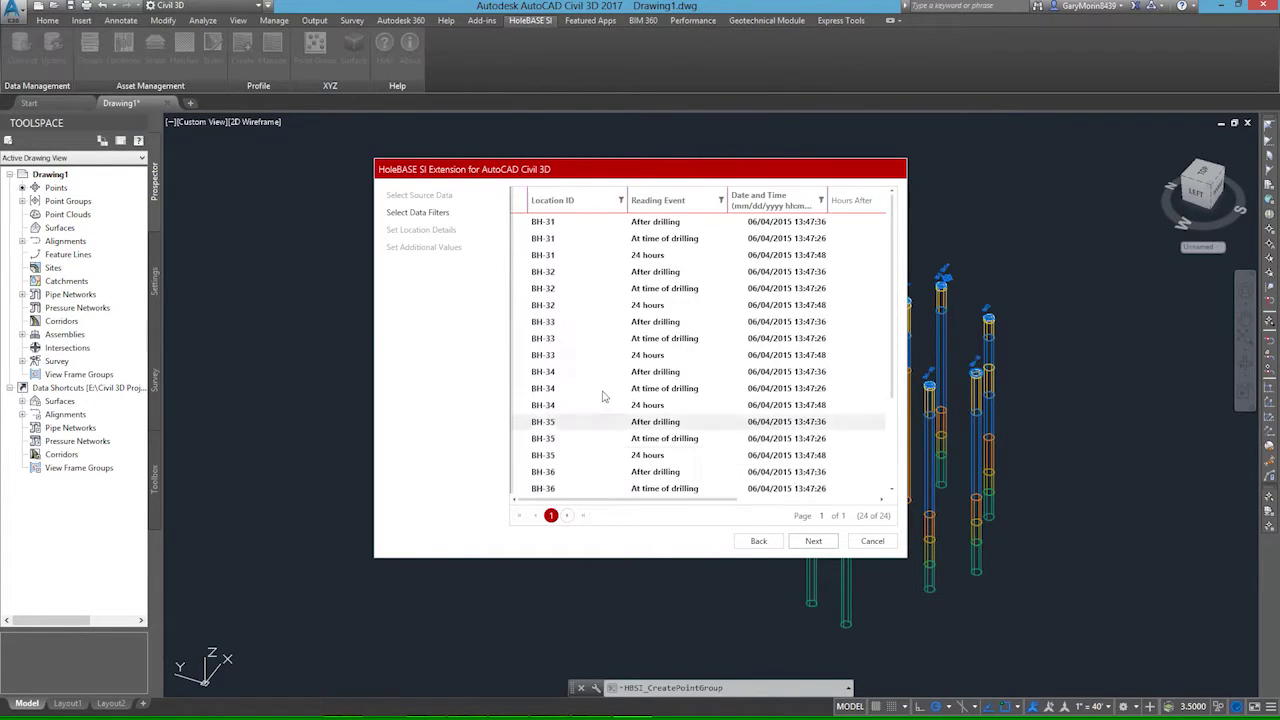
left_click(720, 200)
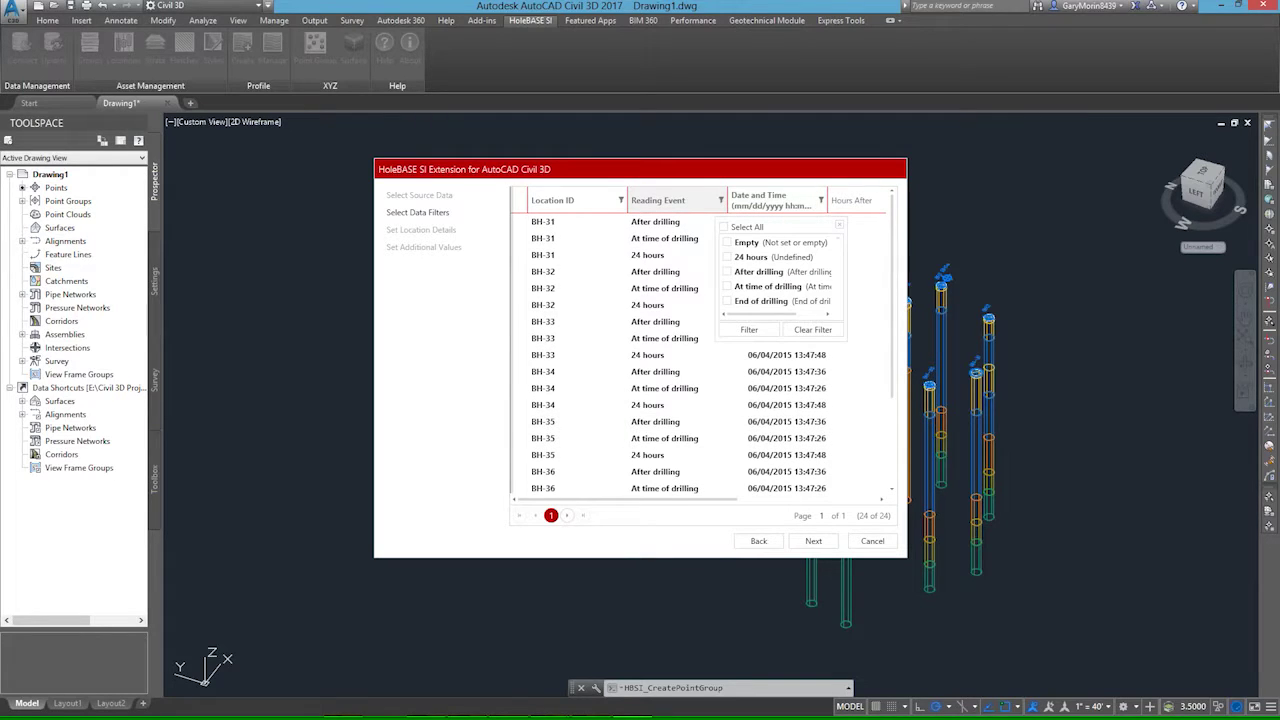
left_click(729, 288)
left_click(751, 330)
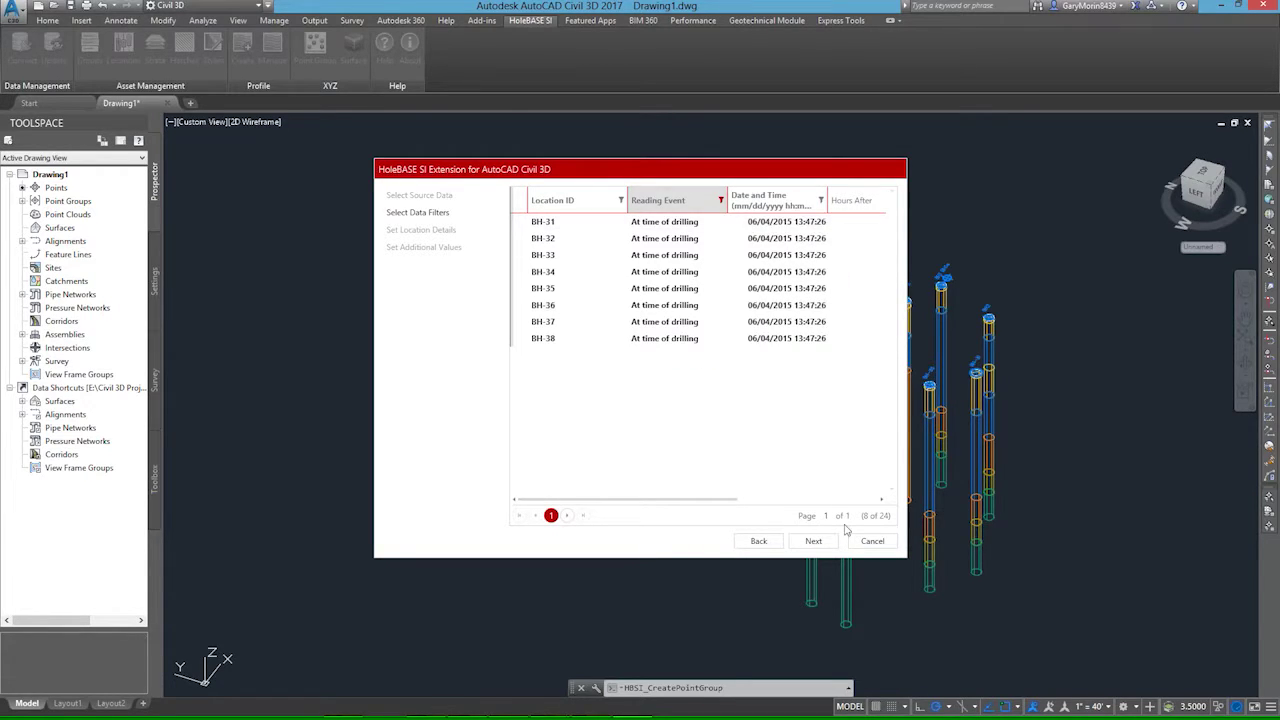
left_click(813, 541)
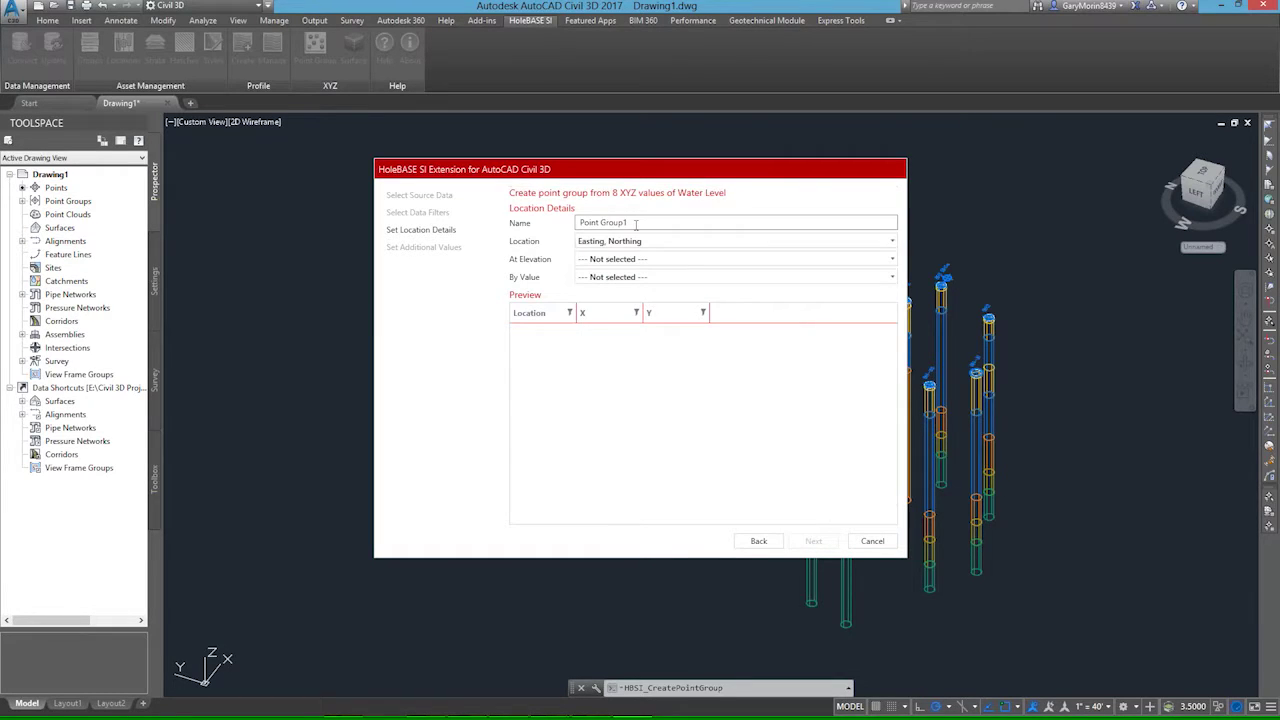
Name the point group Water Level at Drill time and set its elevation to Water levels measured in open hole - Depth.
type("Water Level at Drill time")
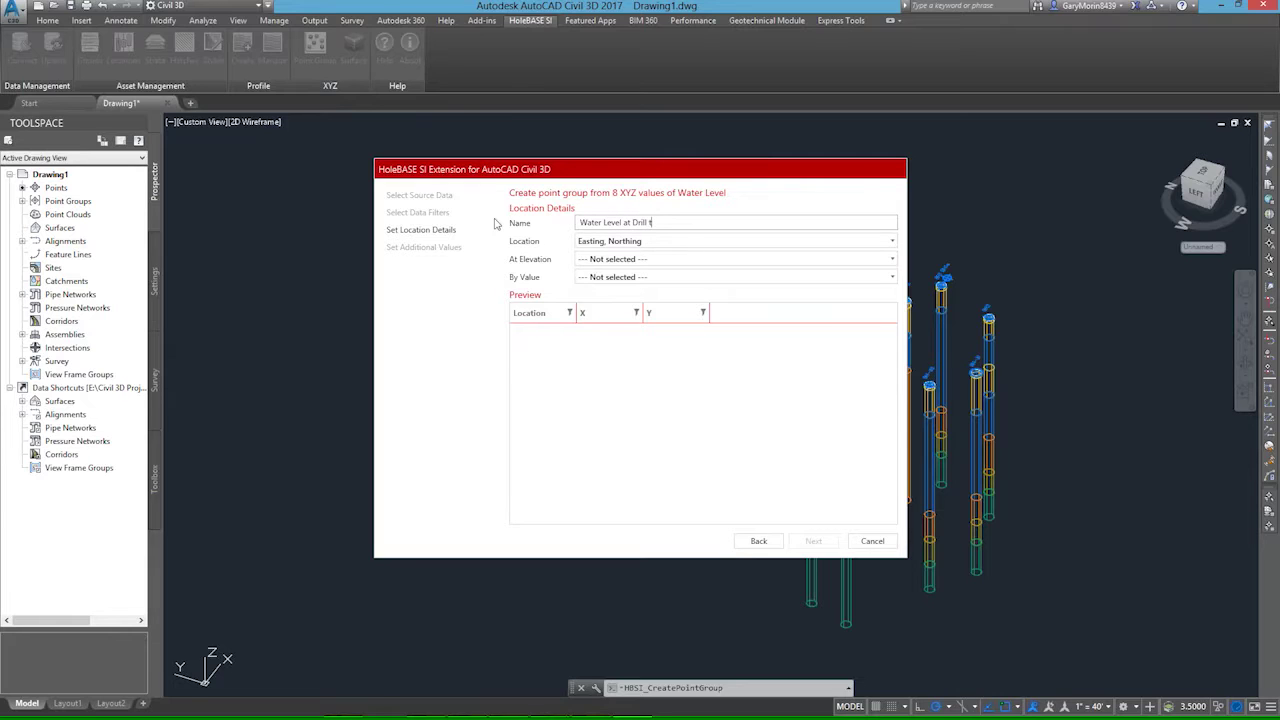
left_click(605, 260)
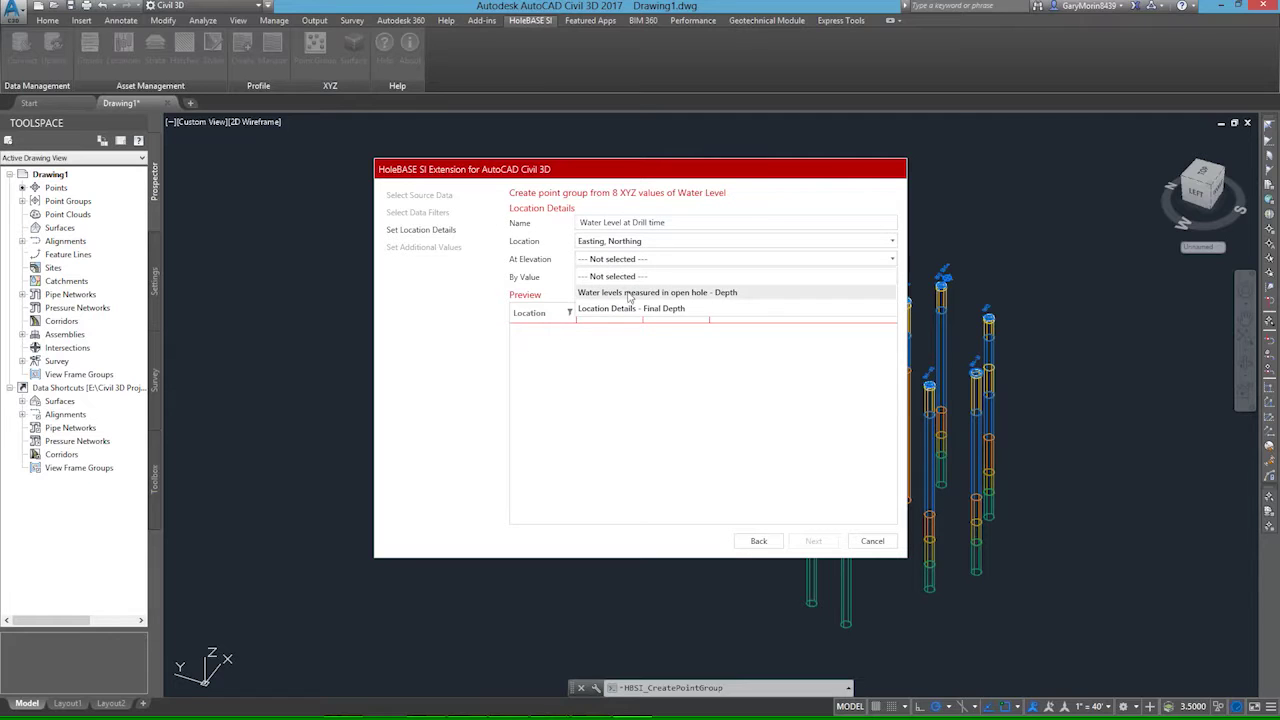
left_click(628, 293)
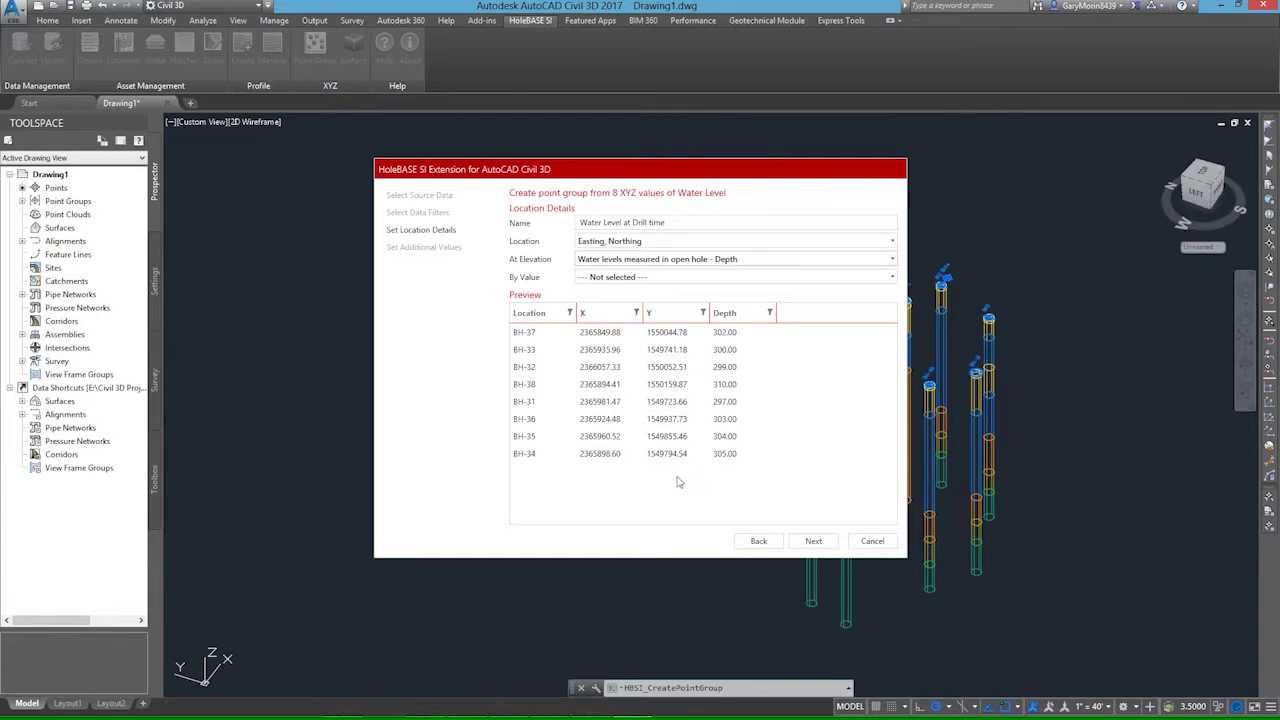
left_click(813, 541)
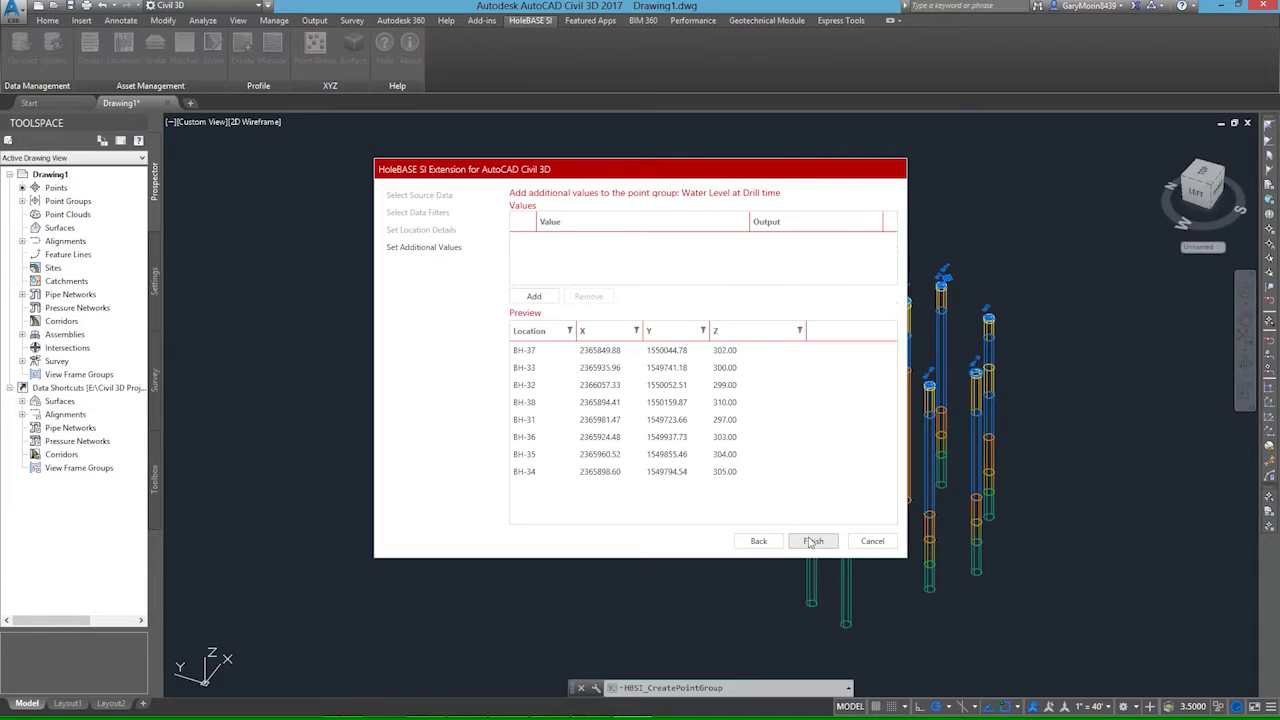
Add the open-hole water level Reading Event and Depth as additional values and create the point group.
left_click(537, 295)
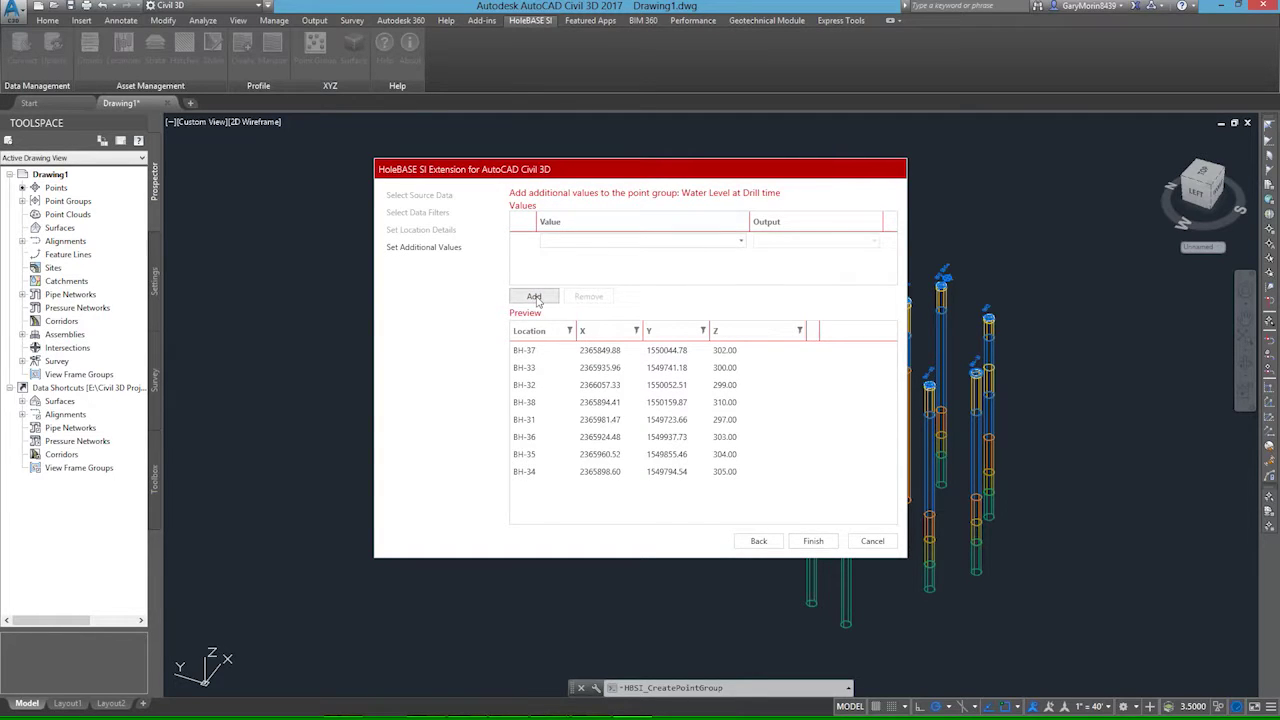
left_click(646, 245)
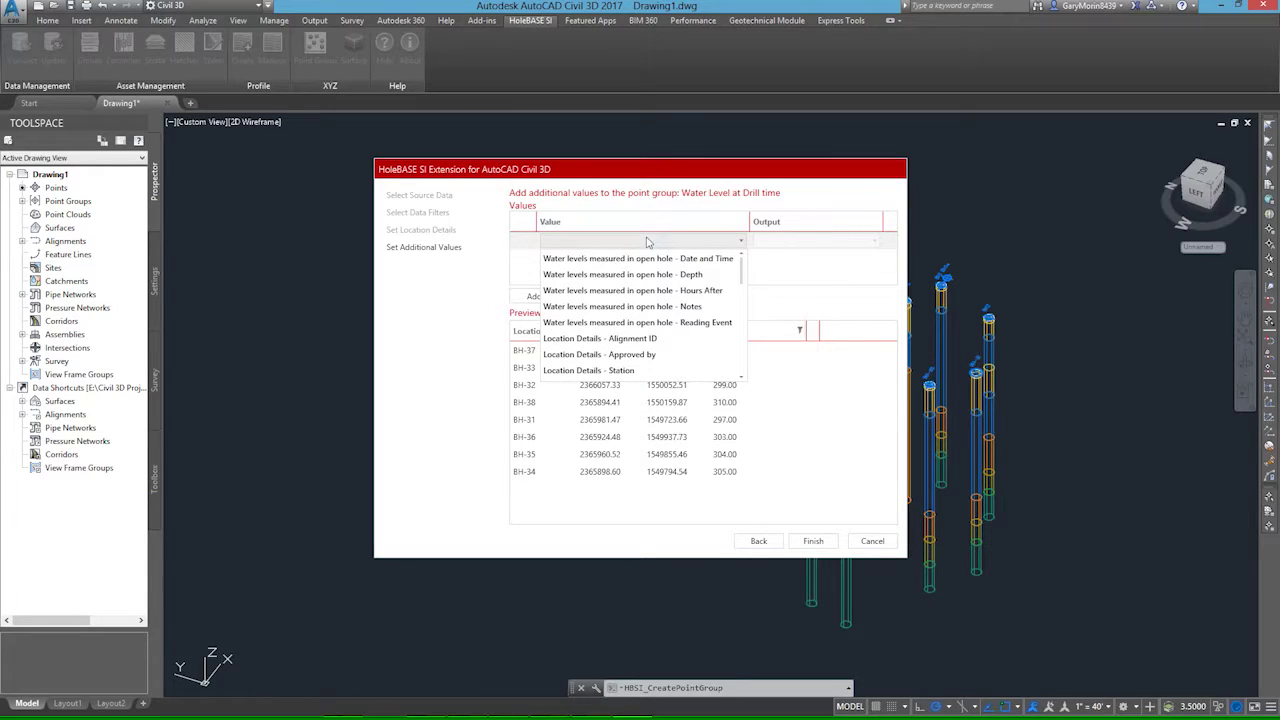
left_click(672, 322)
left_click(555, 297)
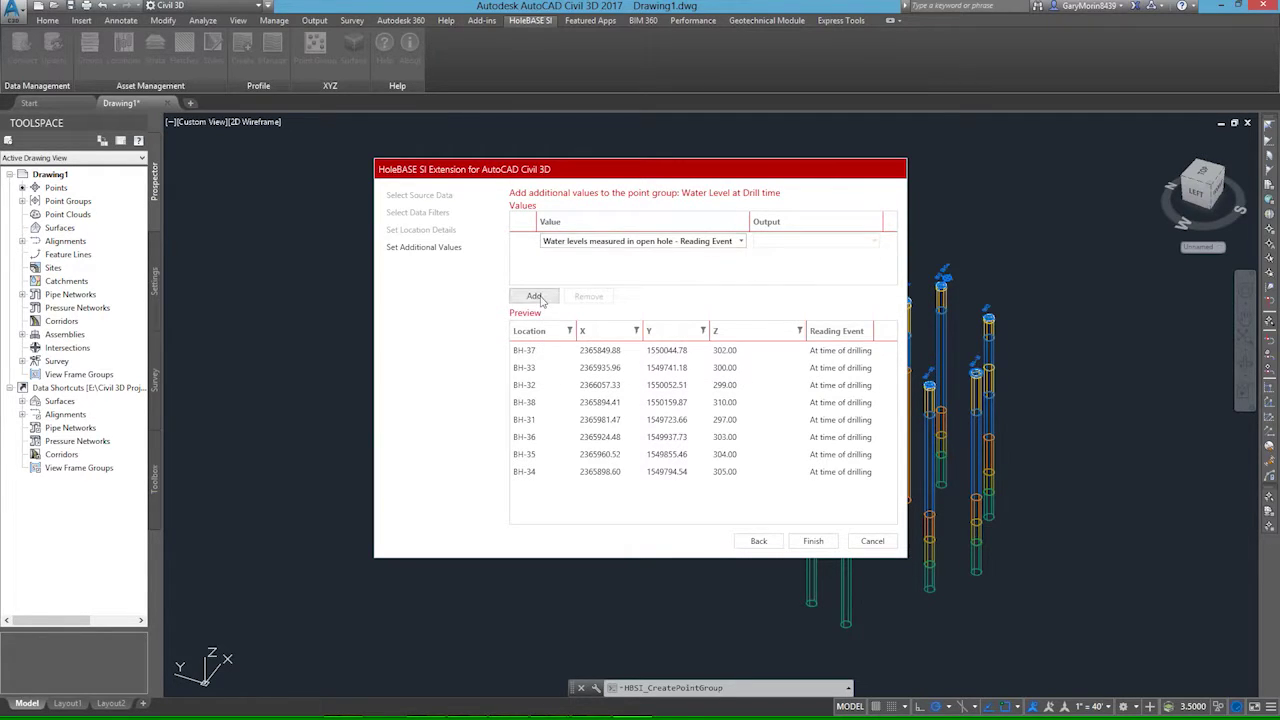
left_click(731, 259)
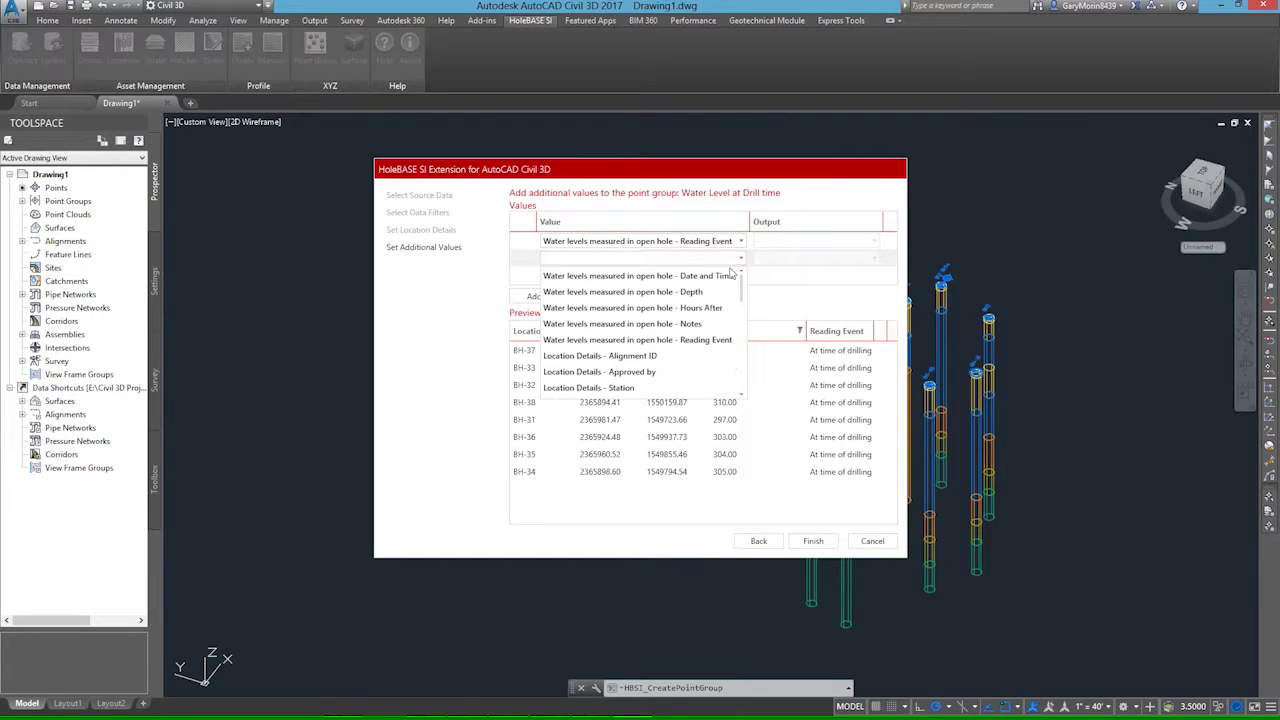
left_click(697, 292)
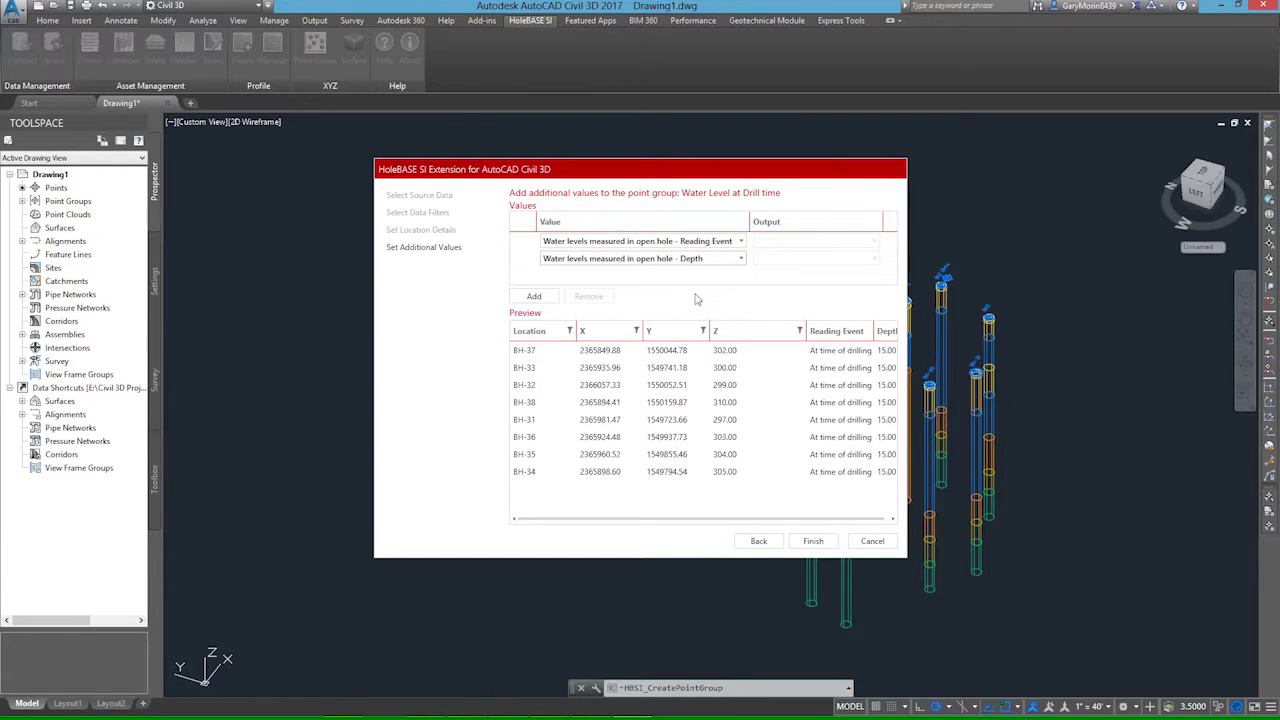
left_click_drag(757, 519, 811, 521)
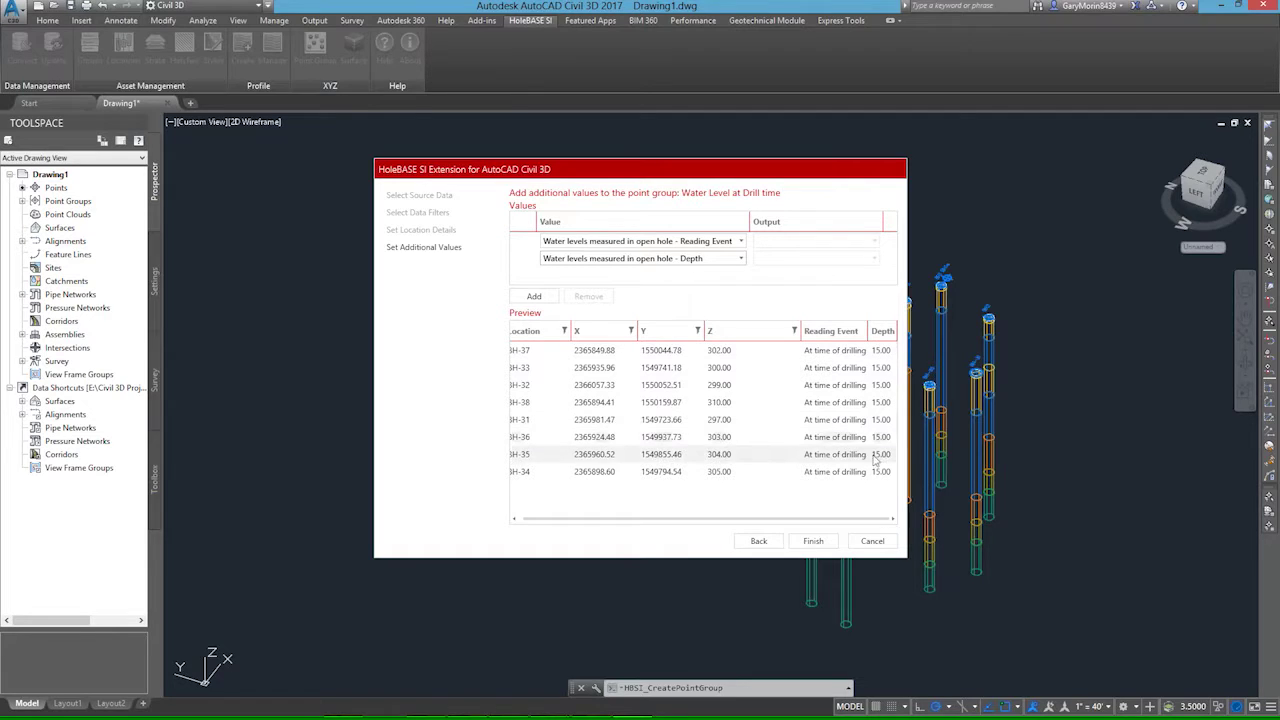
left_click(813, 541)
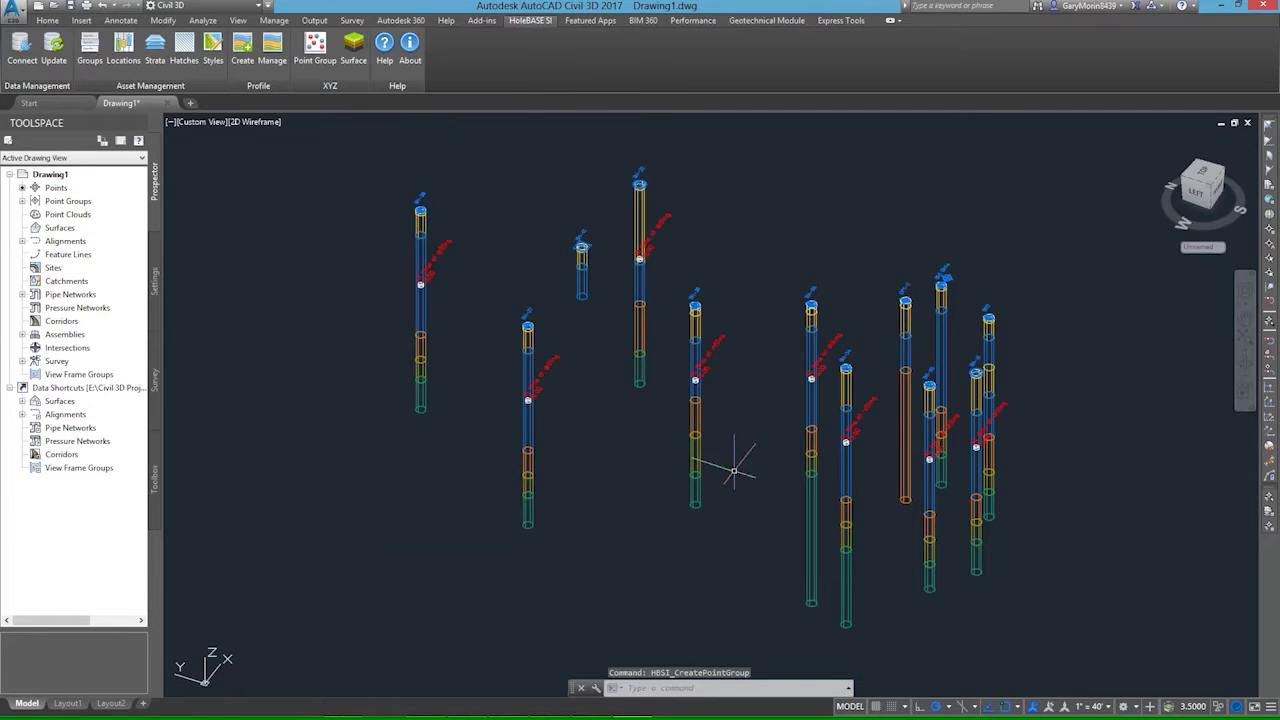
Inspect the water level points on the boreholes and display the model in the Shaded visual style.
scroll(565, 405, "up", 4)
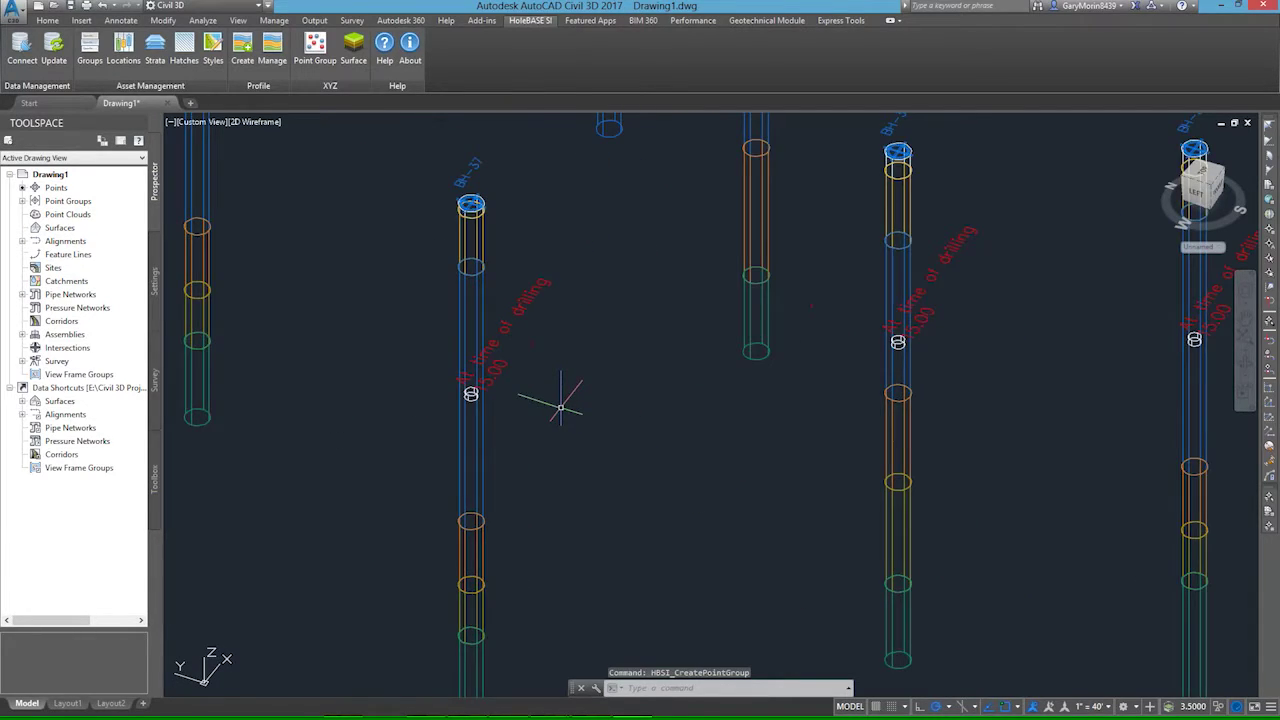
scroll(692, 430, "down", 2)
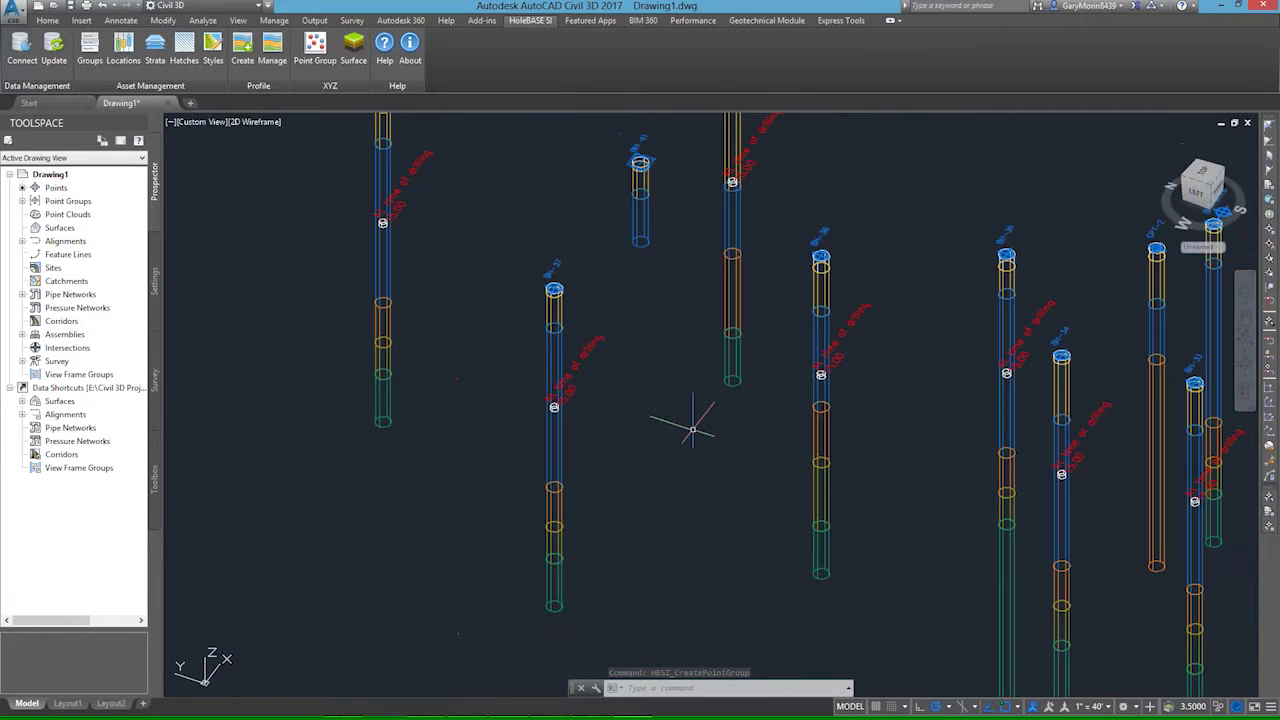
scroll(688, 430, "down", 2)
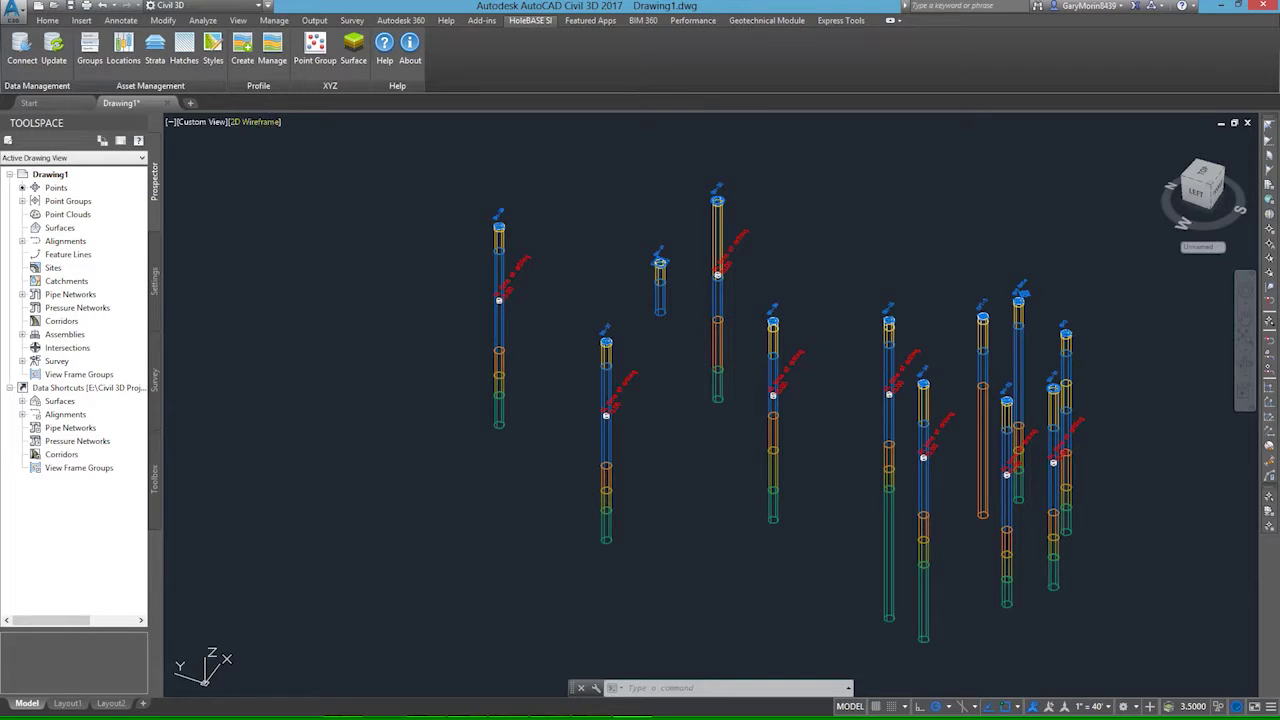
left_click(268, 126)
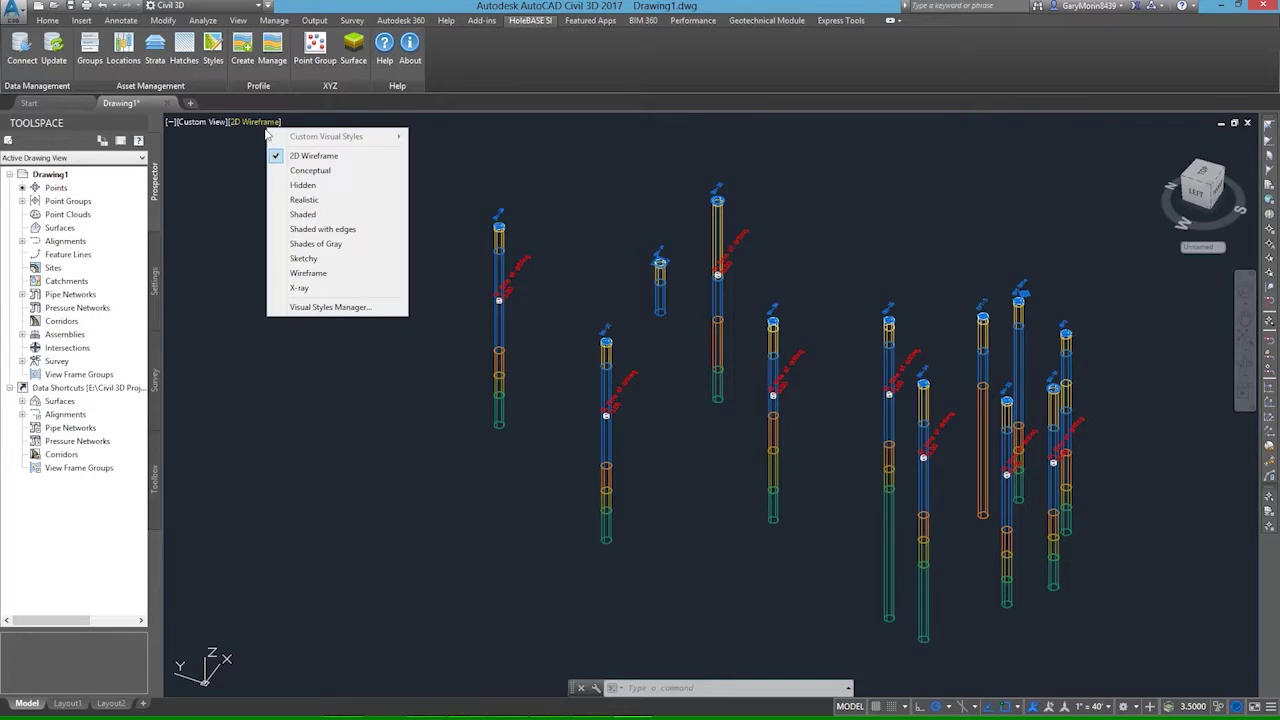
left_click(305, 214)
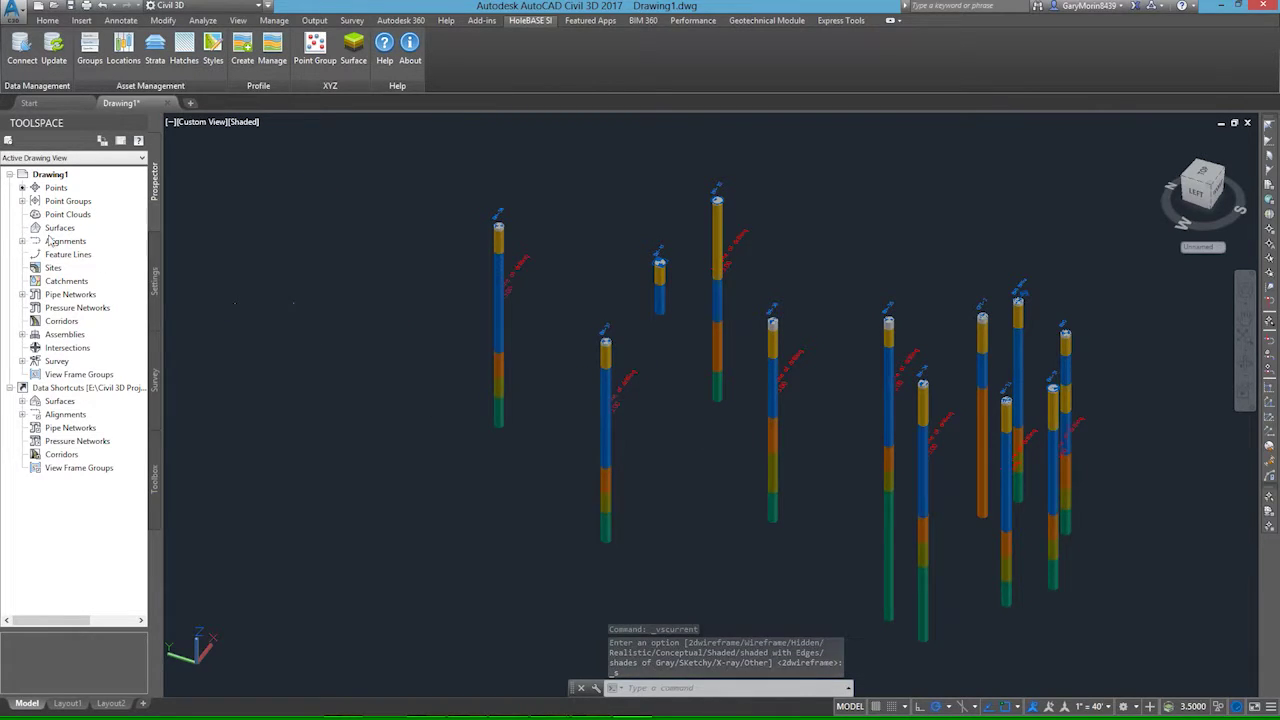
Edit the point style of the Water Level at Drill time group to use a marker size of 12 feet in absolute units.
left_click(22, 201)
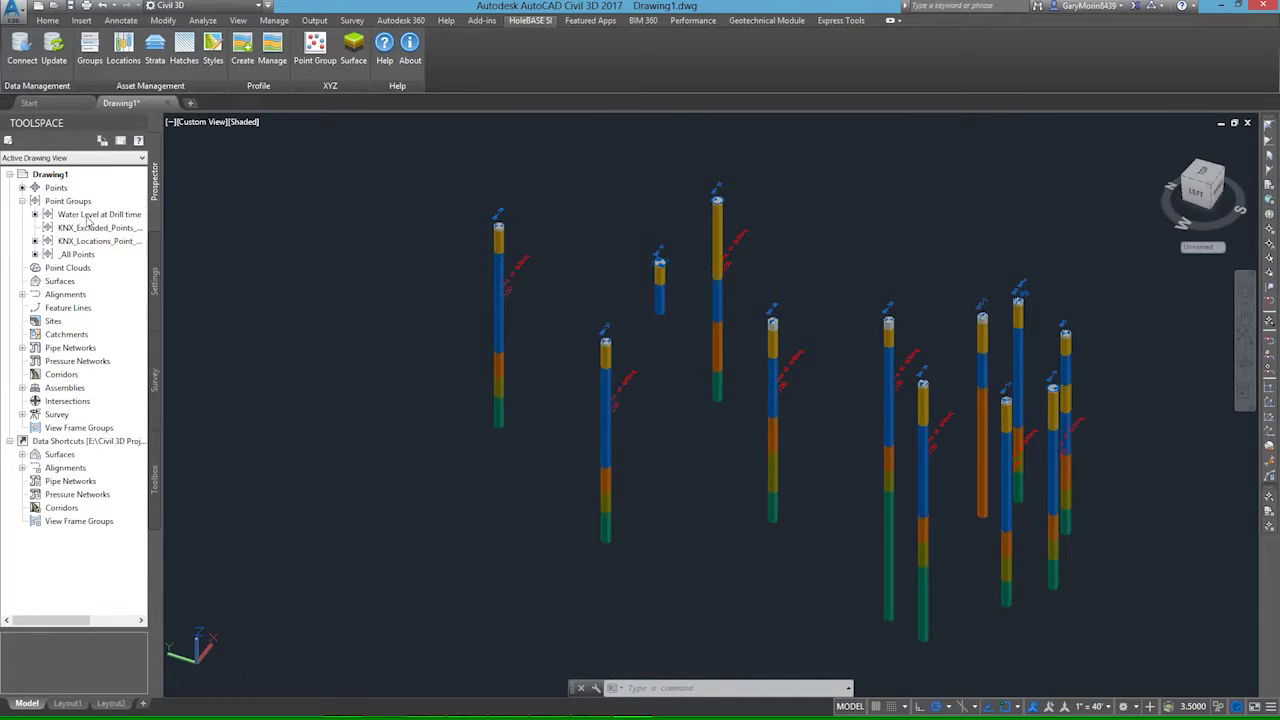
left_click(88, 216)
right_click(98, 219)
left_click(138, 224)
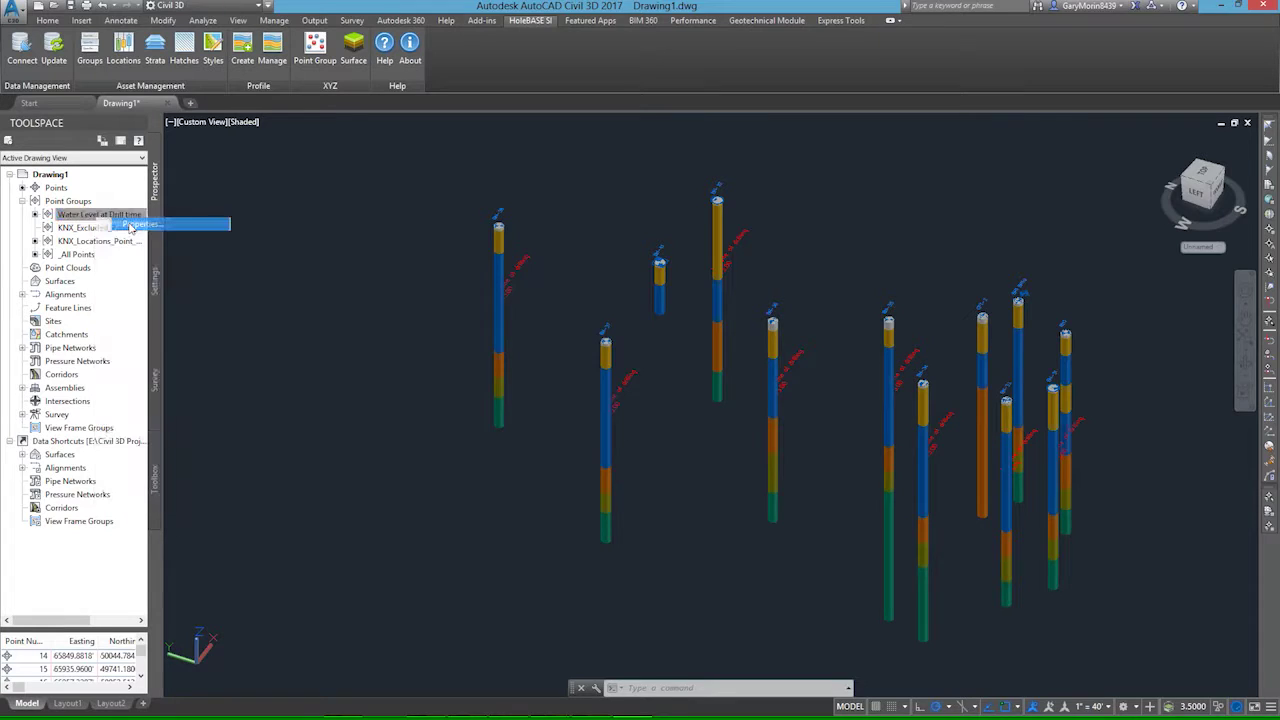
left_click(601, 365)
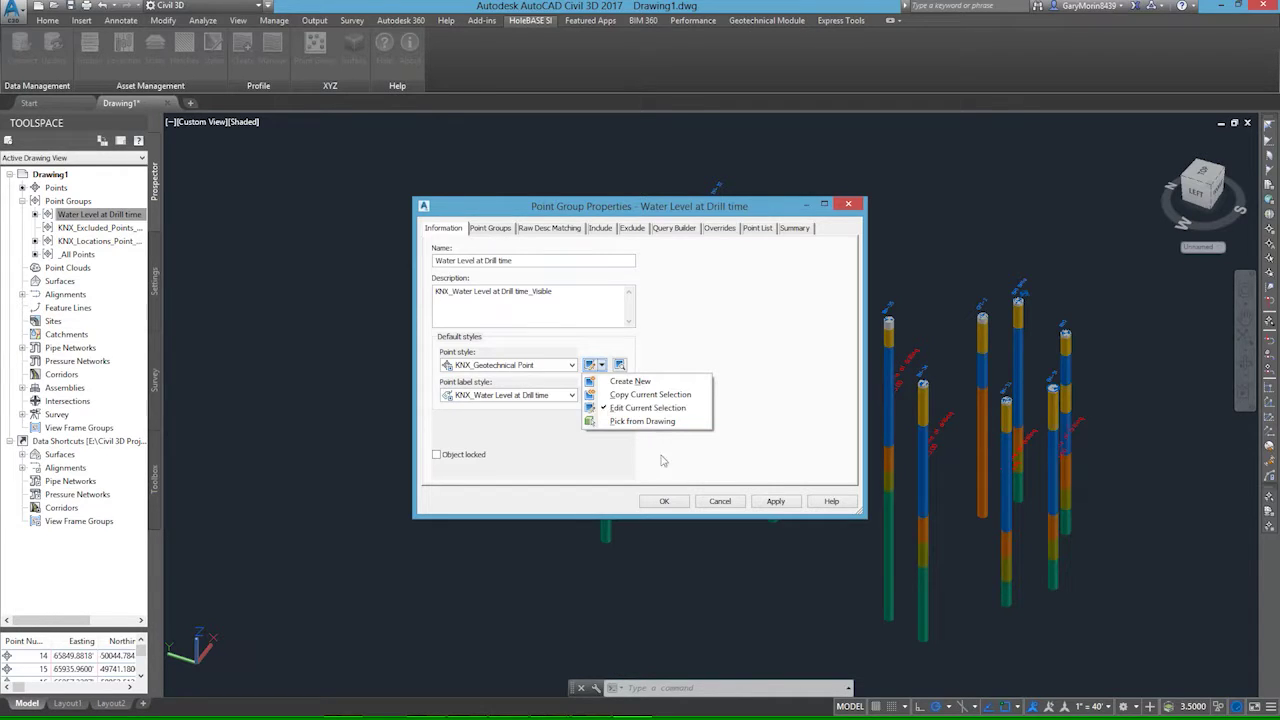
left_click(636, 409)
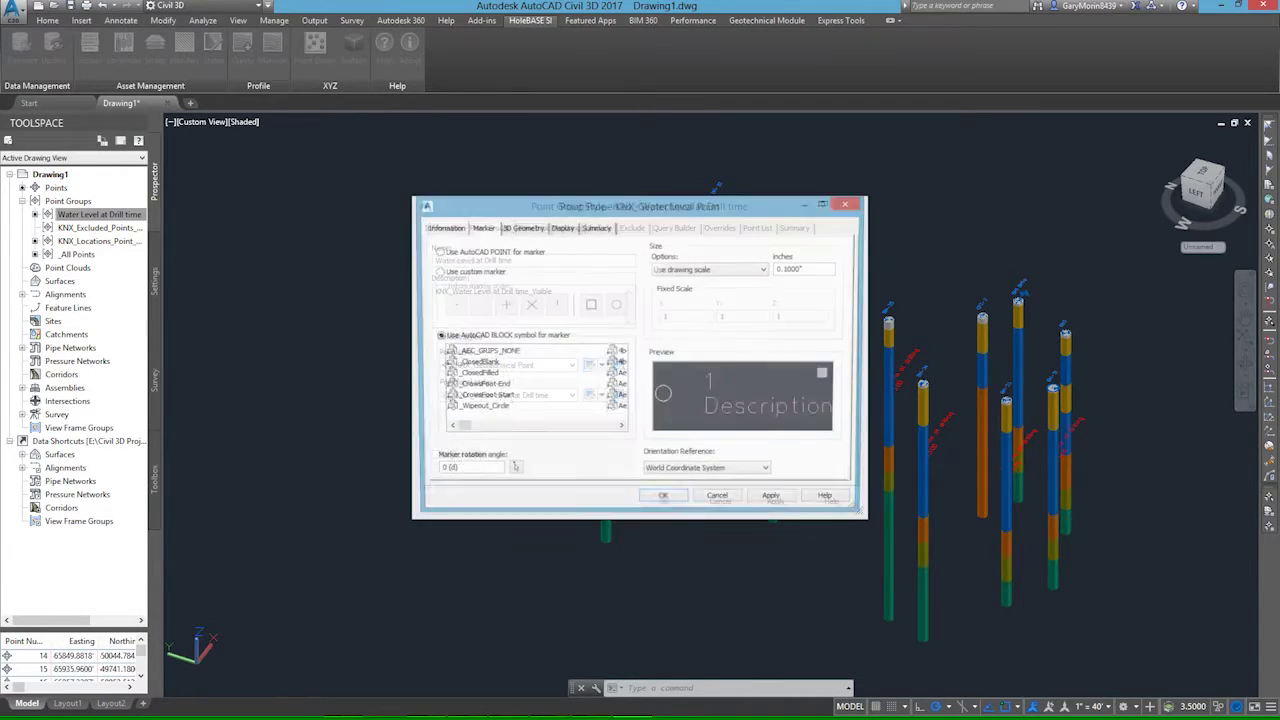
left_click(708, 269)
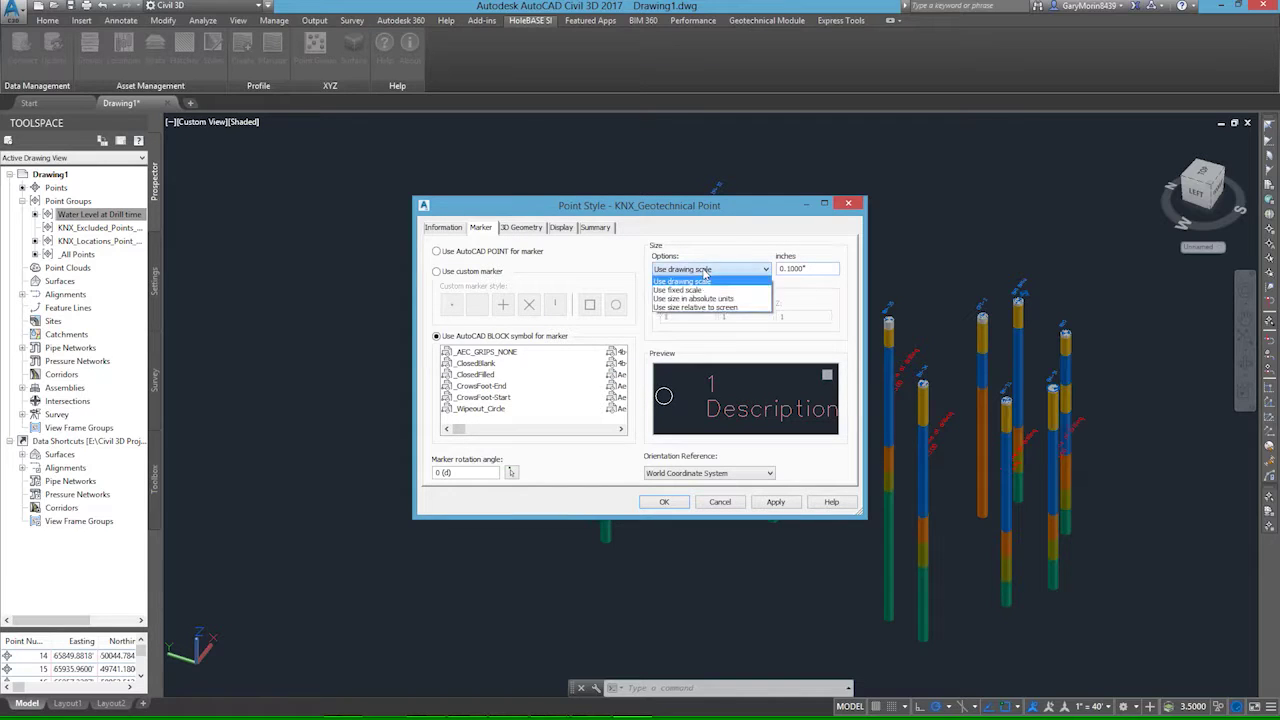
left_click(692, 299)
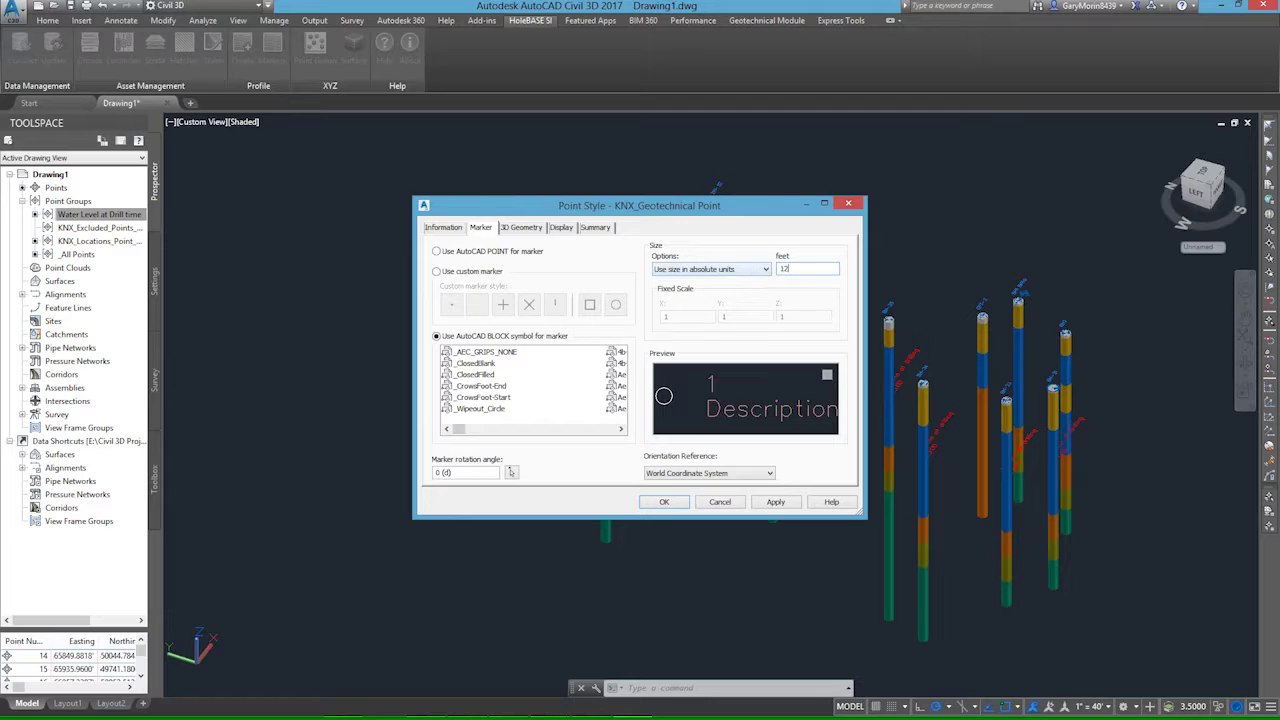
left_click(780, 500)
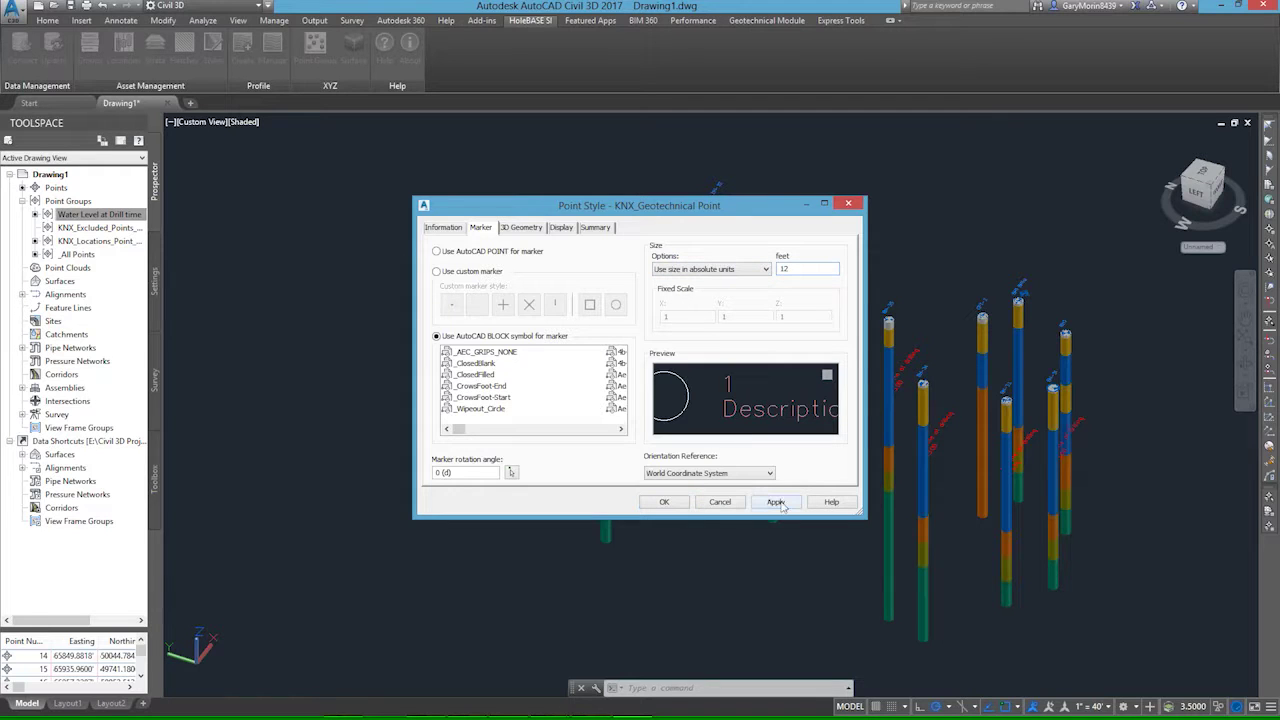
left_click(670, 503)
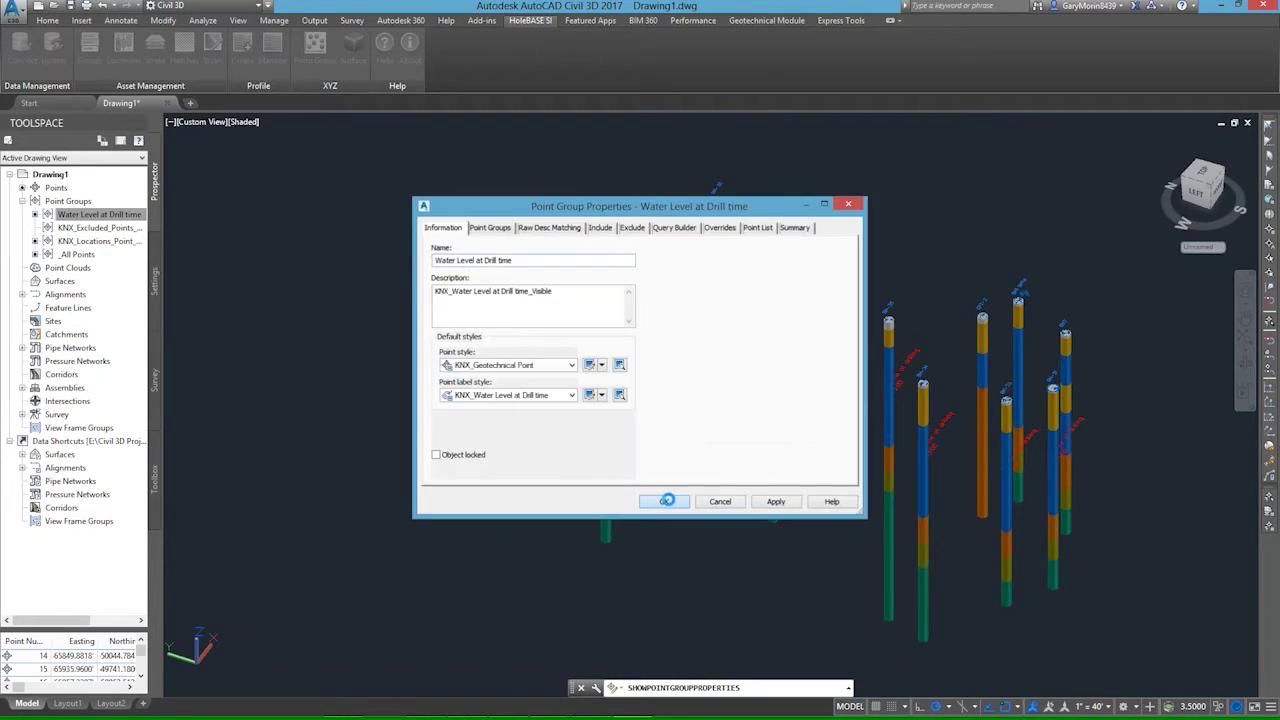
left_click(665, 502)
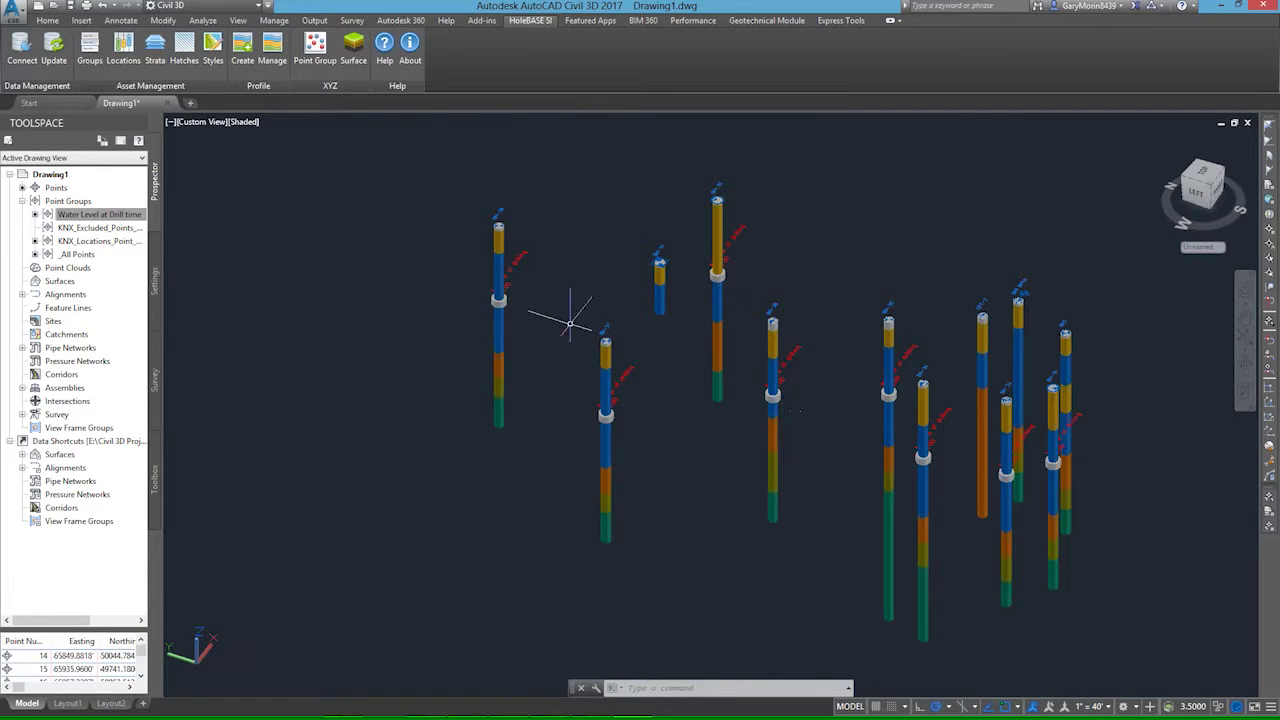
Start a new point group from the Hole Construction Water Level data, filtered to the 24 hours reading event.
left_click(316, 55)
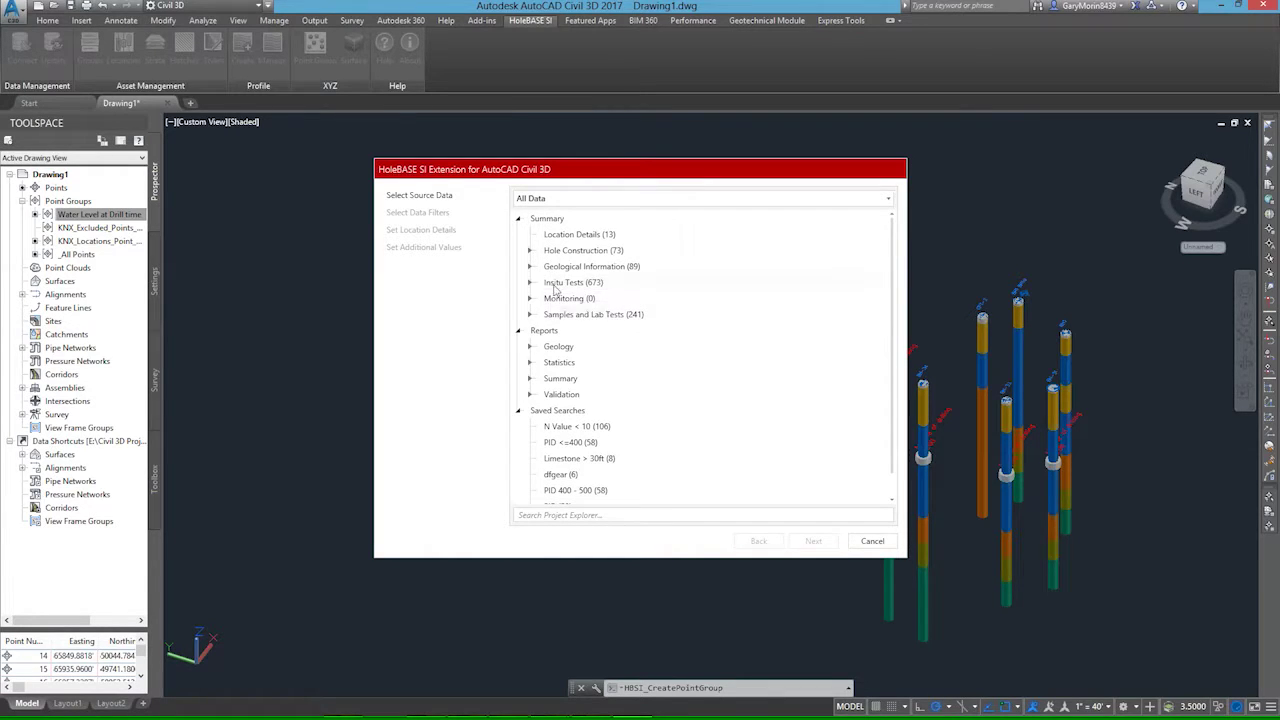
left_click(530, 250)
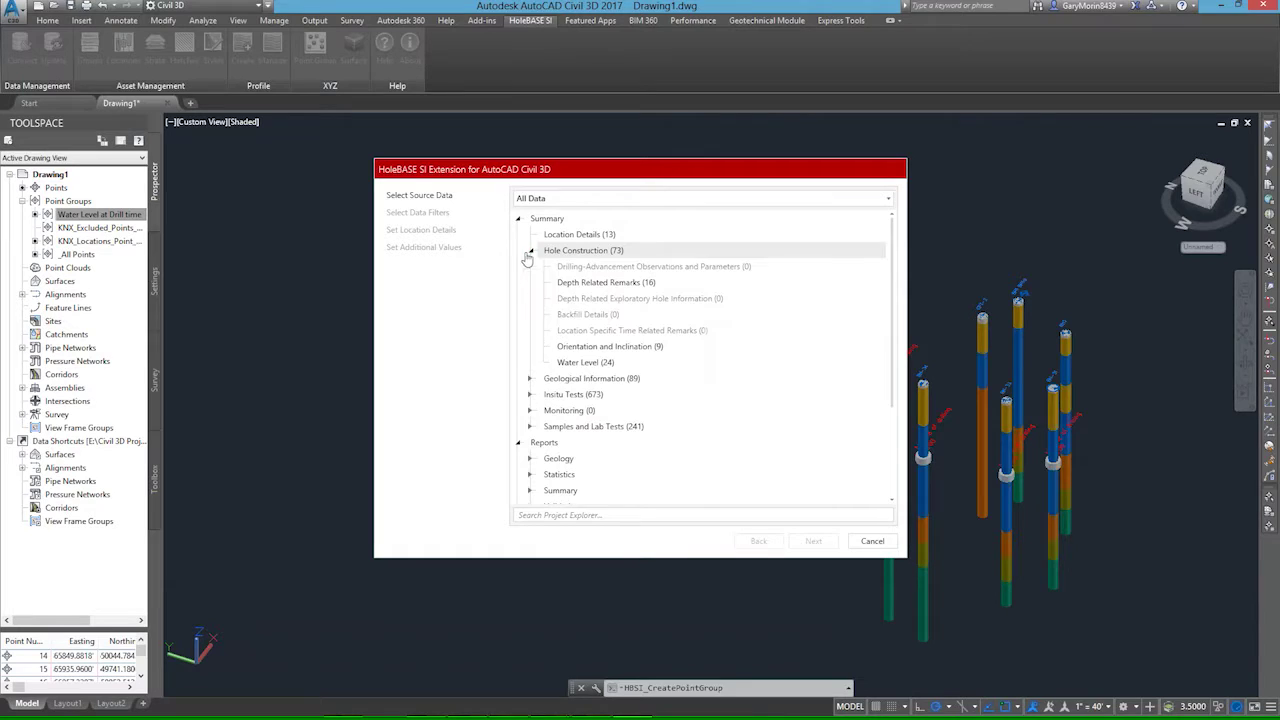
left_click(576, 363)
left_click(813, 541)
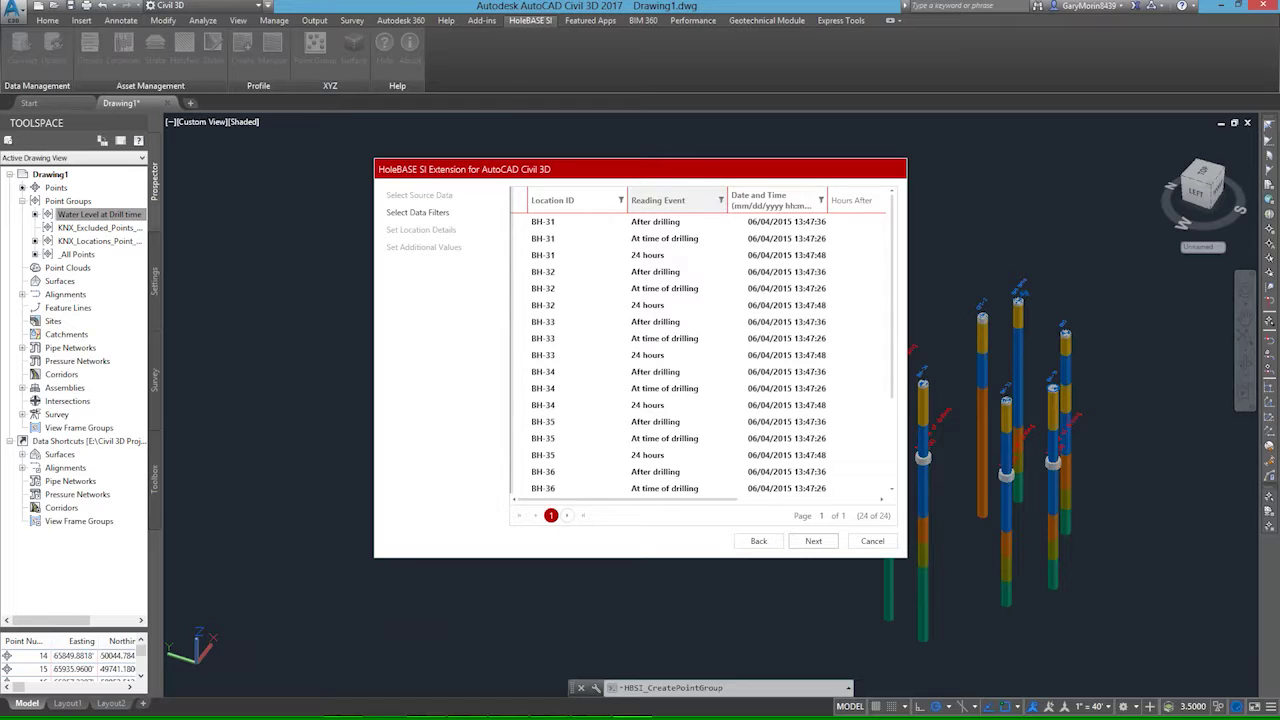
left_click(744, 258)
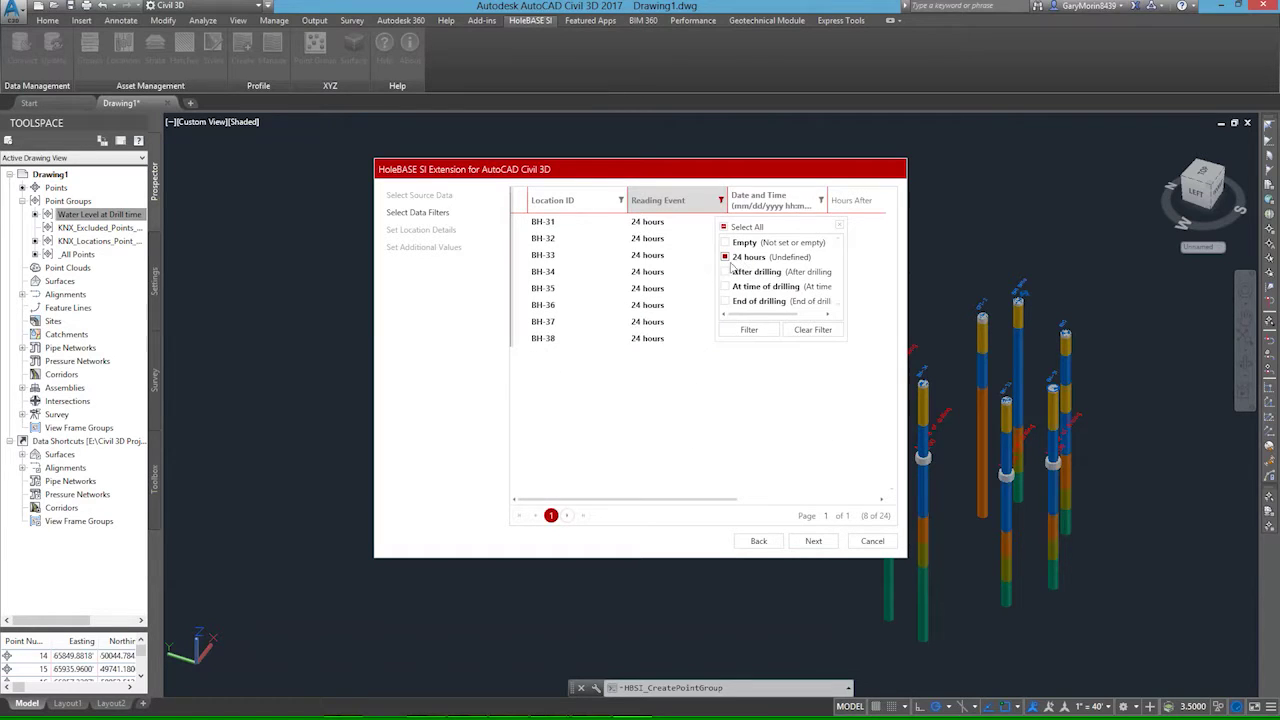
left_click(838, 227)
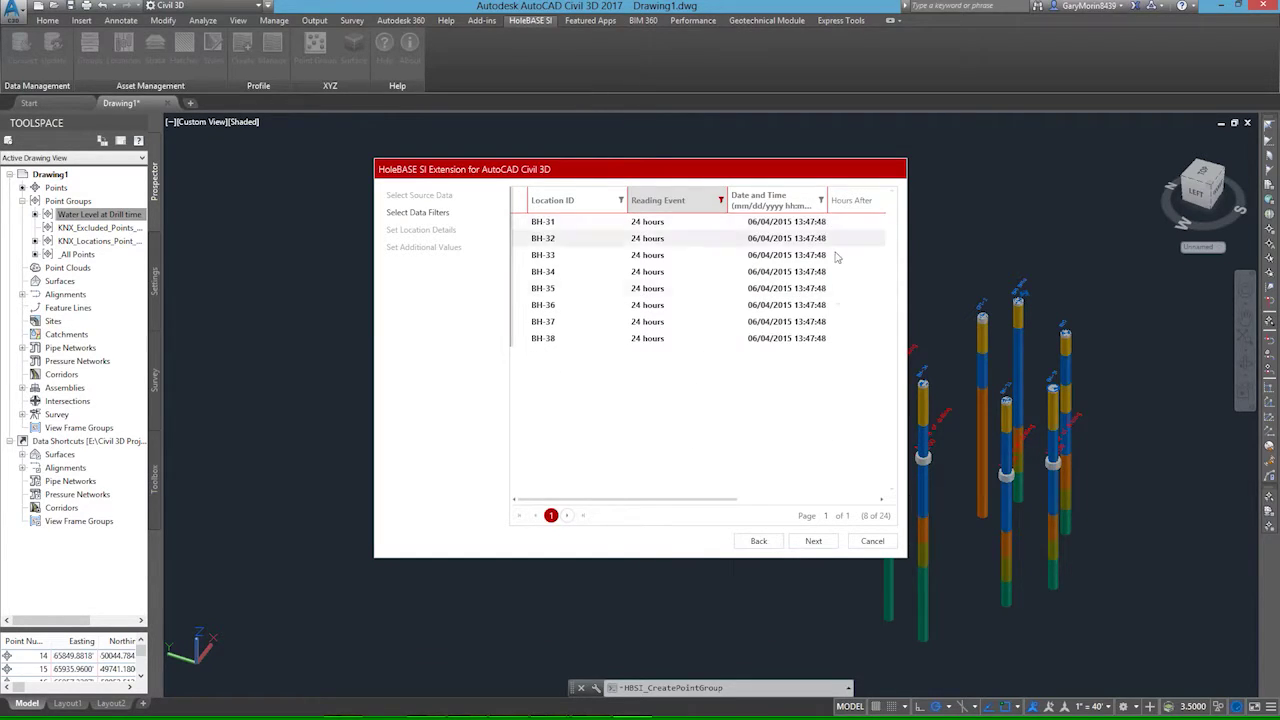
left_click(820, 544)
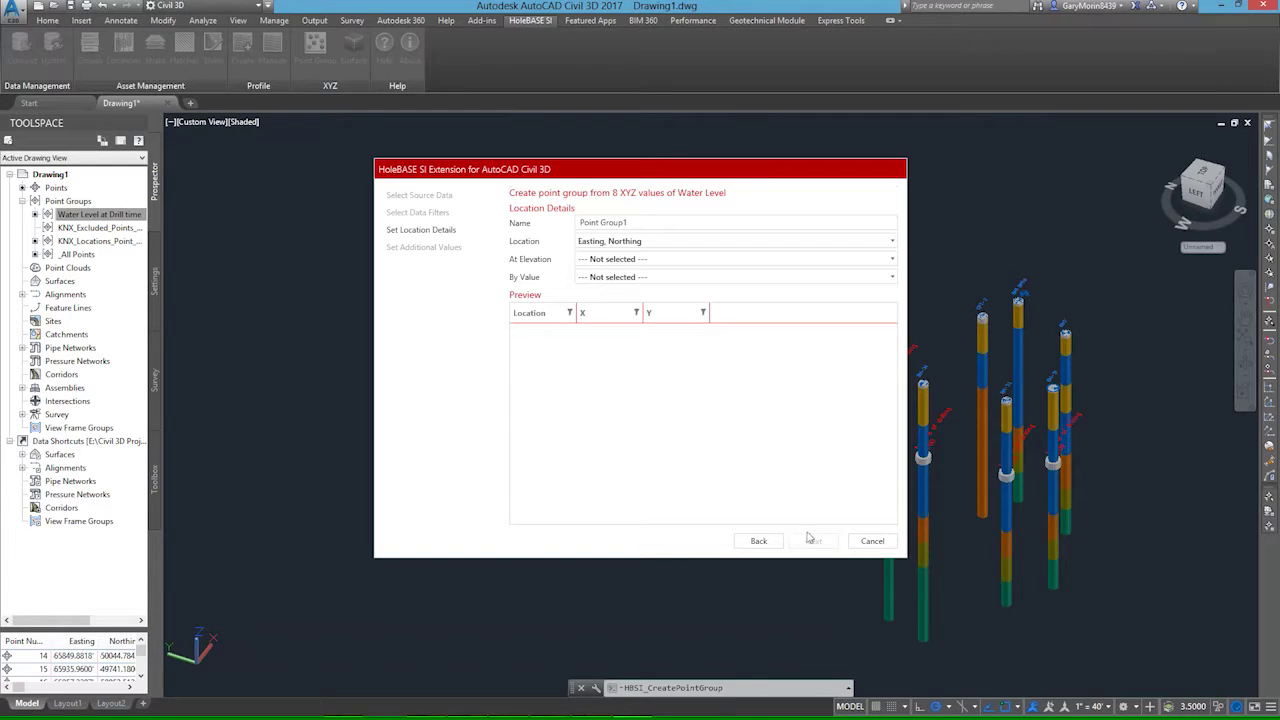
Name the point group Water level at 24 hr, set its elevation to Water levels measured in open hole - Depth, and create it.
left_click_drag(641, 223, 466, 188)
type("Water level at 24 hr")
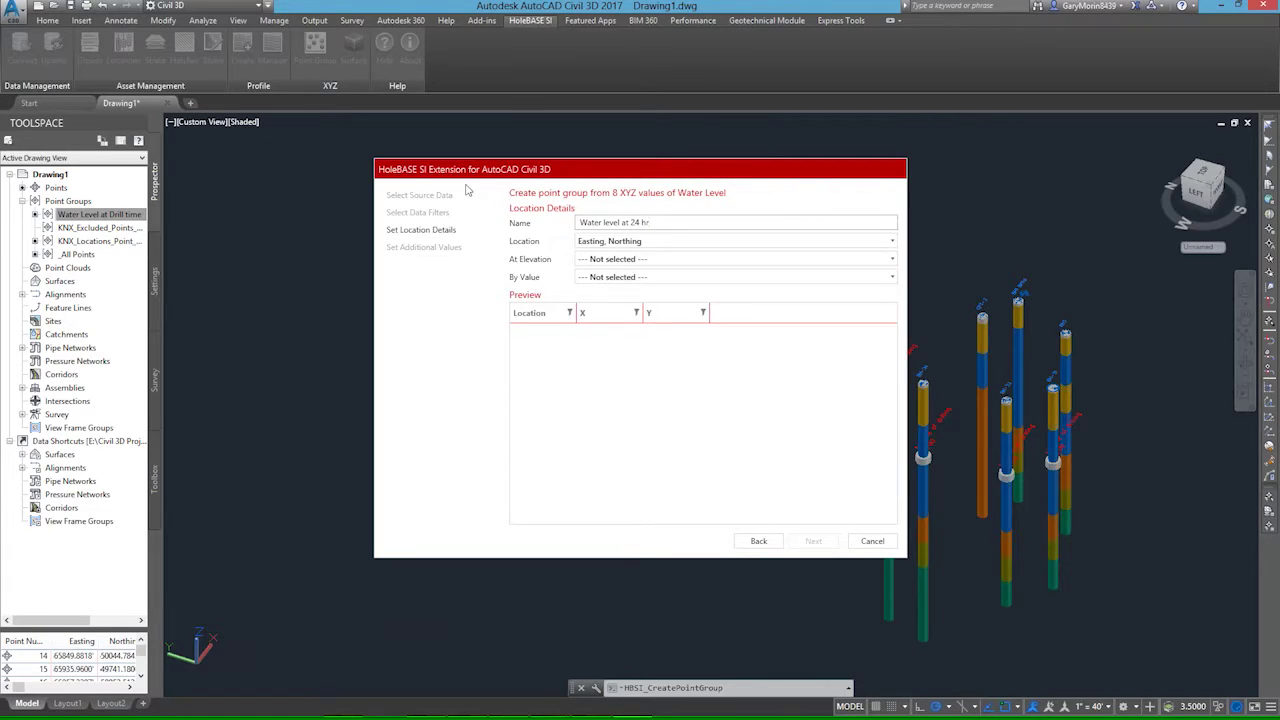
left_click(604, 260)
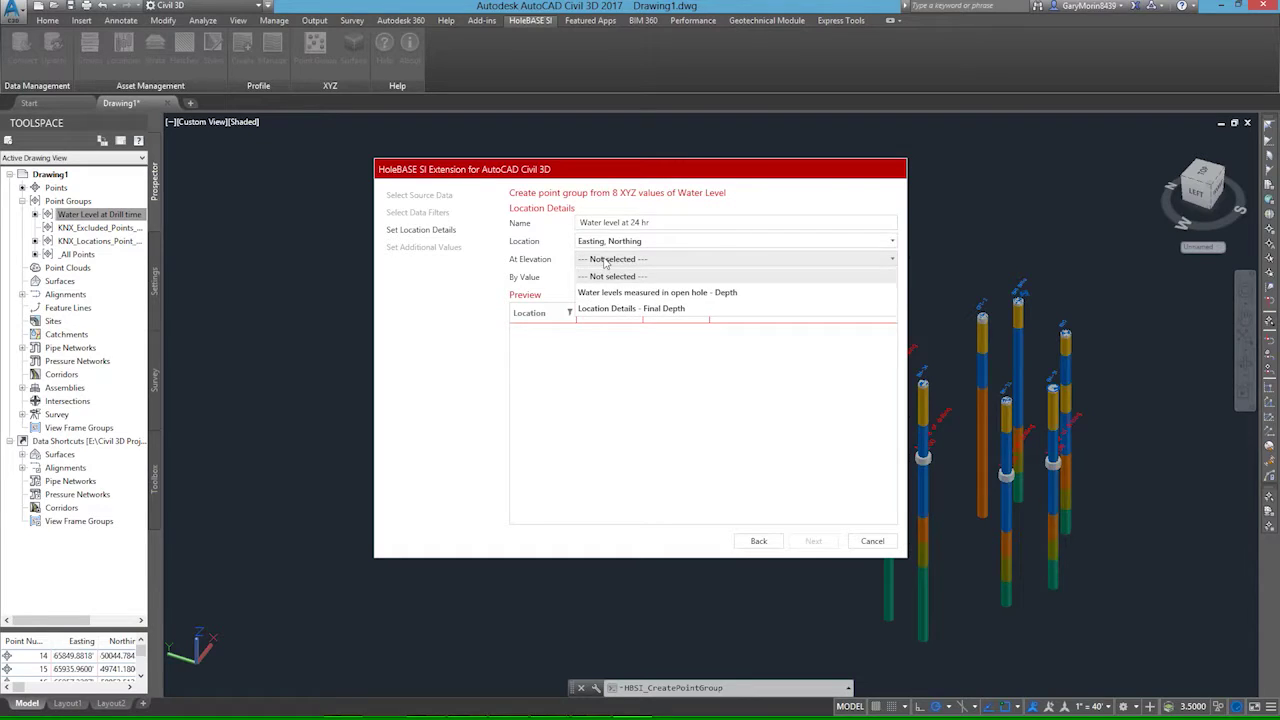
left_click(633, 293)
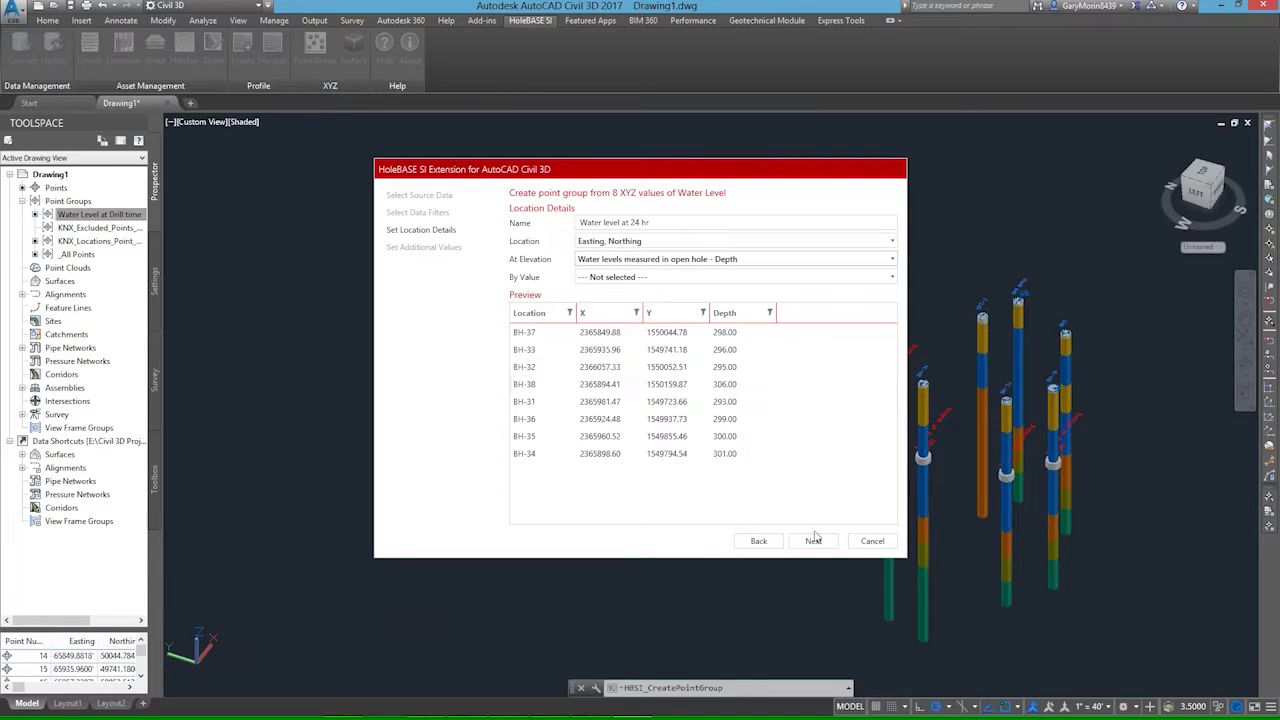
left_click(813, 540)
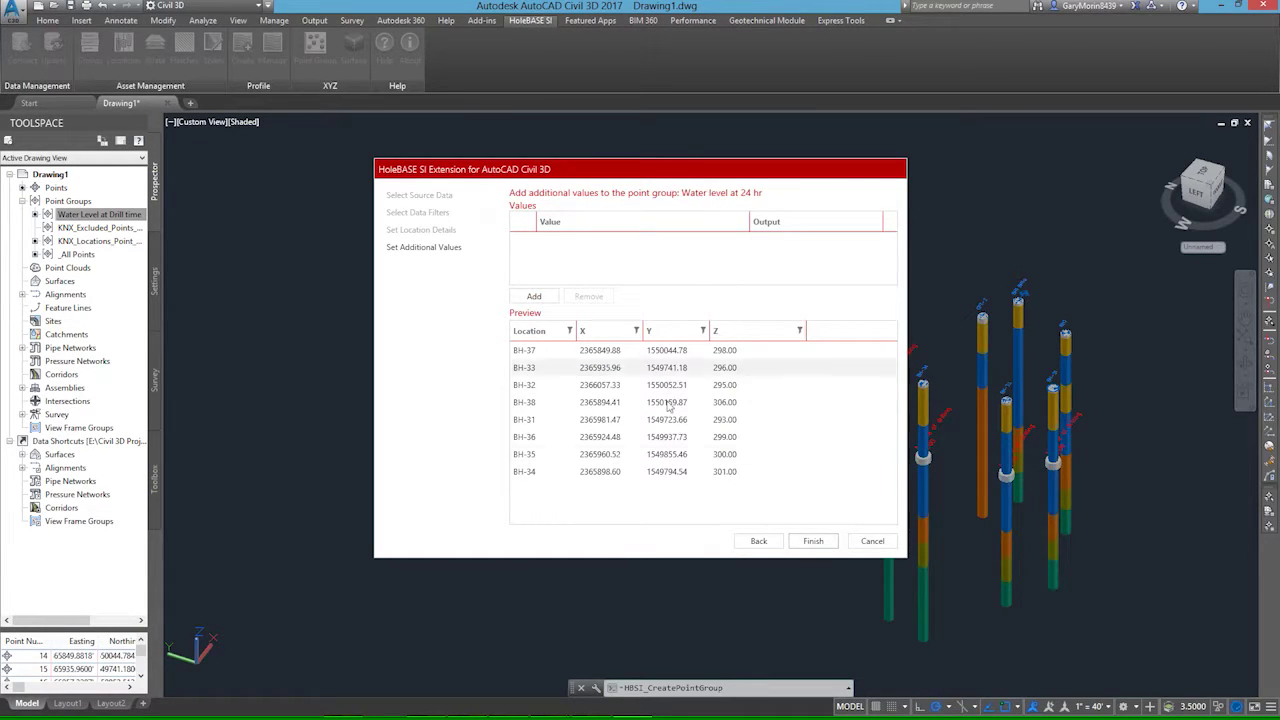
left_click(814, 540)
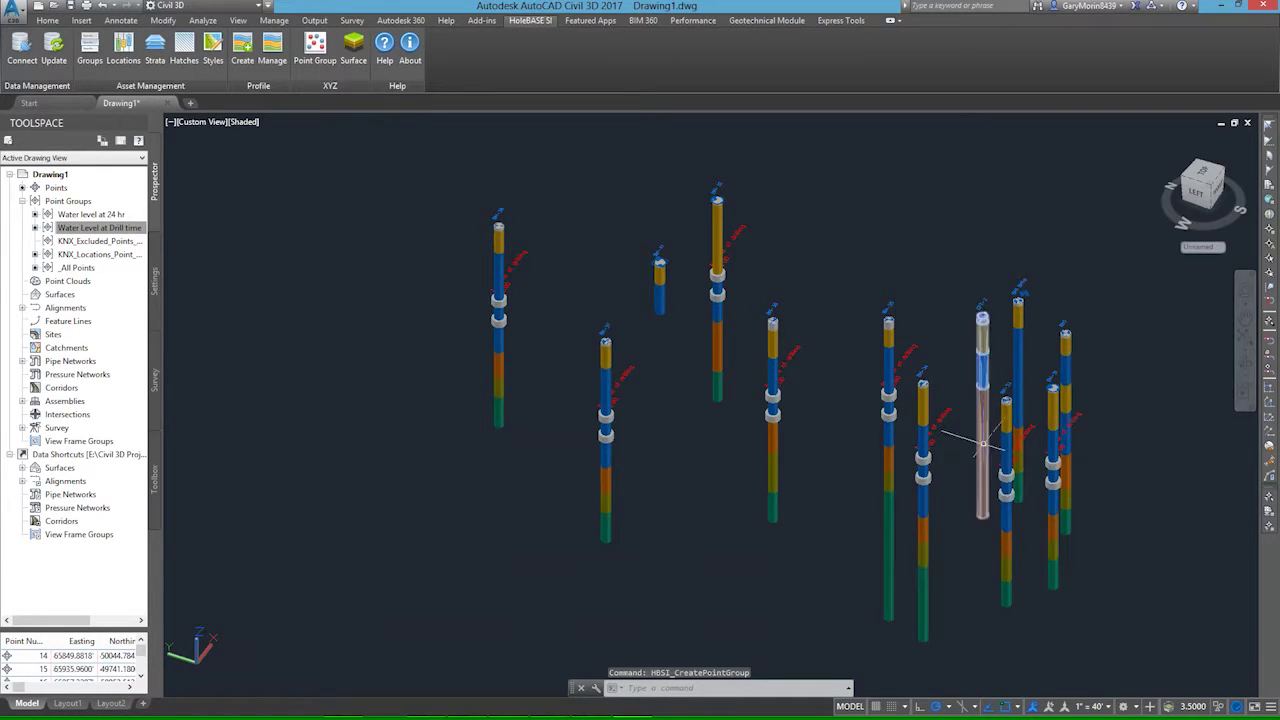
Change the point style of the Water level at 24 hr group to KNX_Green_Marker.
left_click(118, 225)
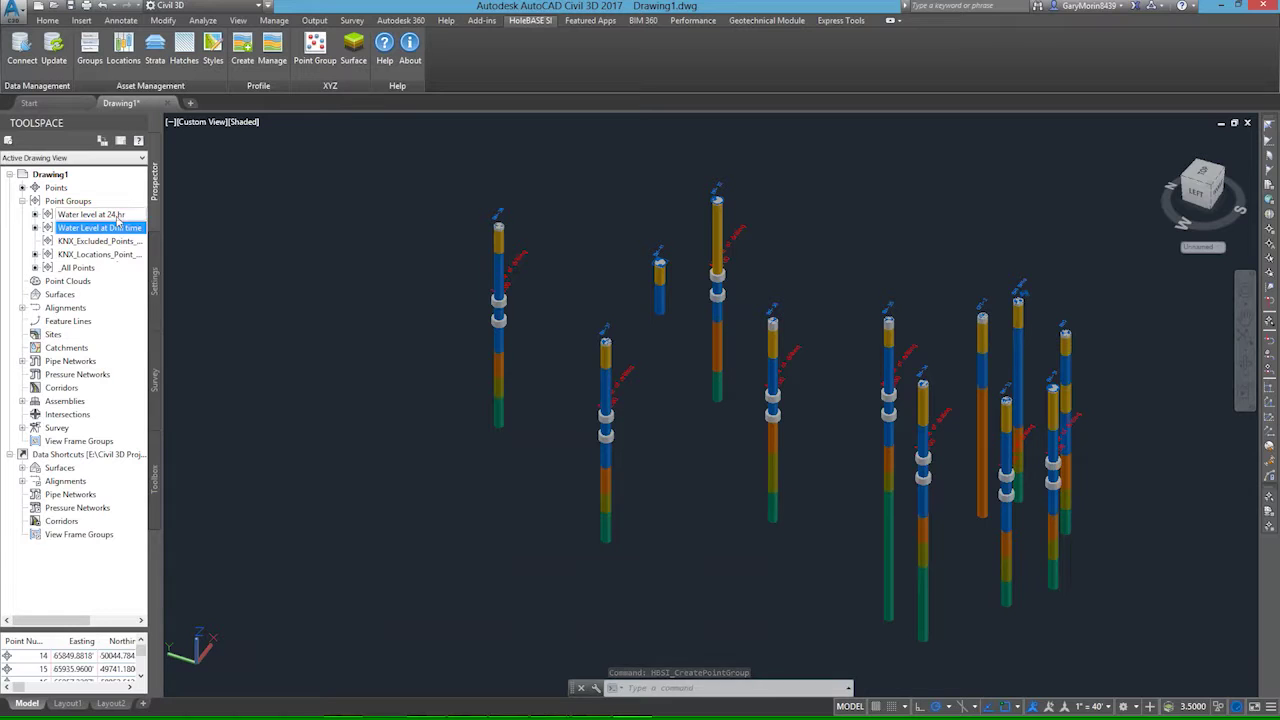
left_click(118, 217)
right_click(117, 216)
left_click(148, 225)
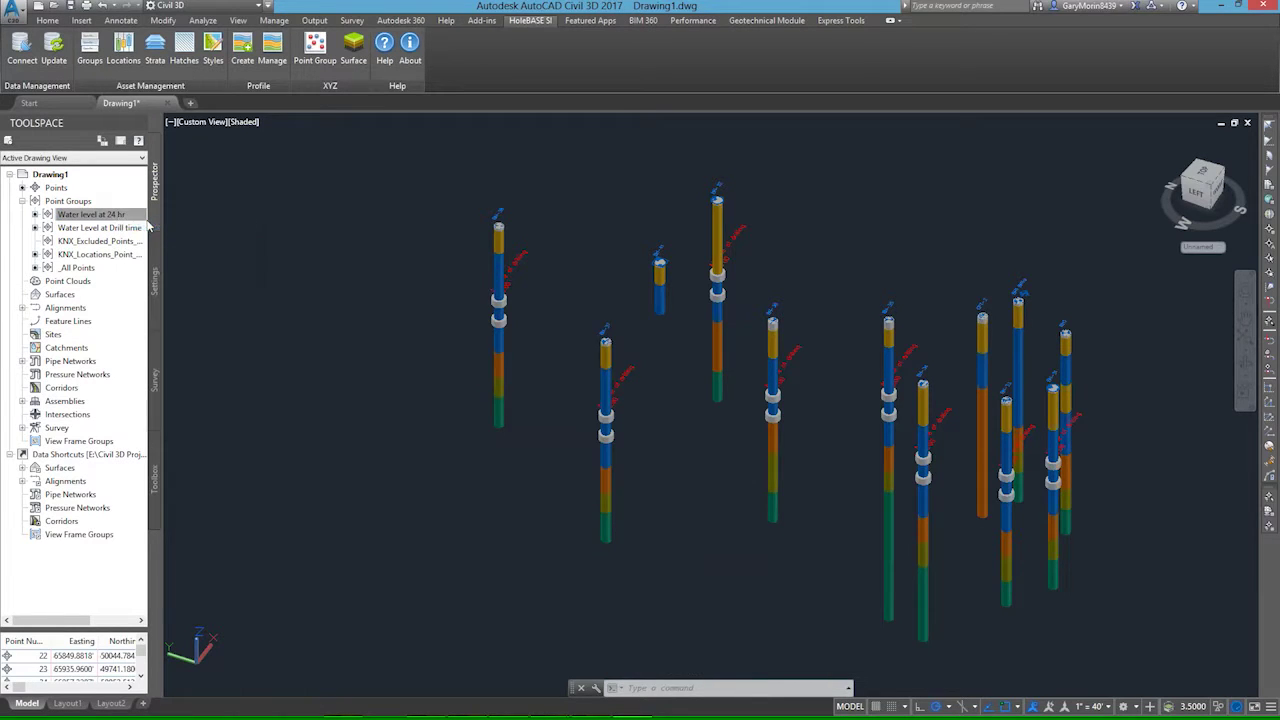
left_click(572, 365)
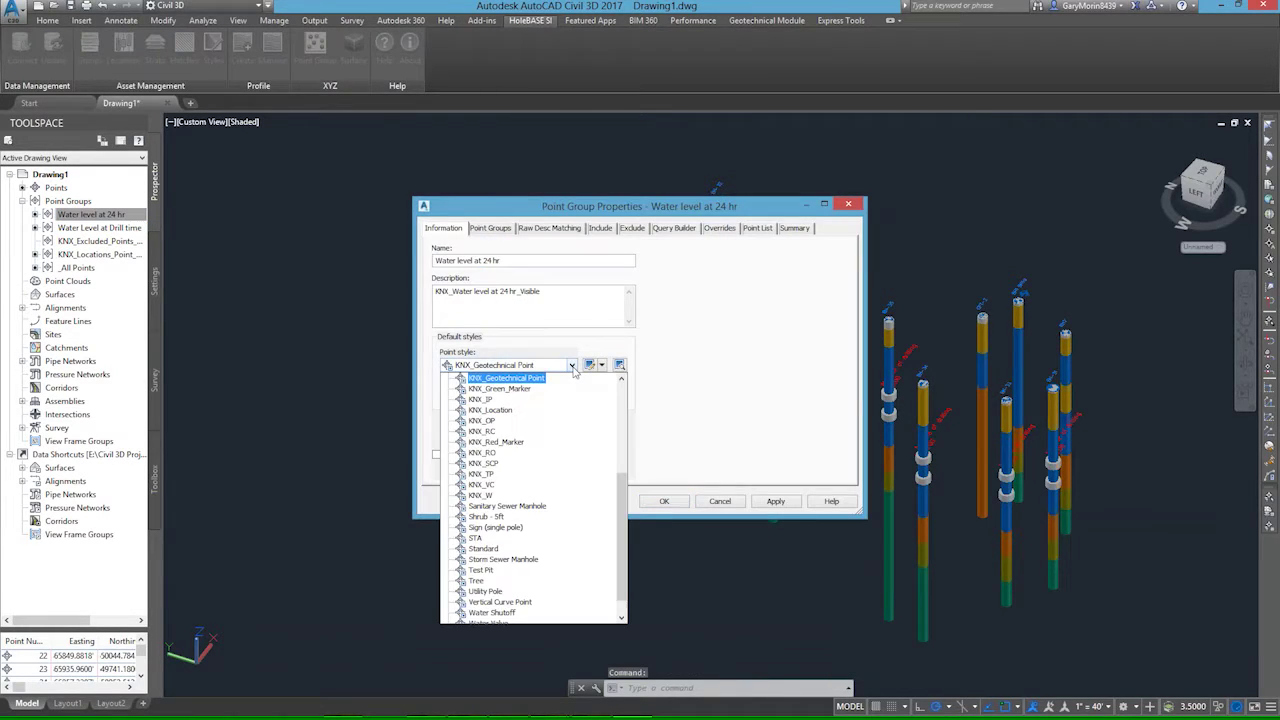
left_click(506, 390)
left_click(776, 501)
left_click(663, 501)
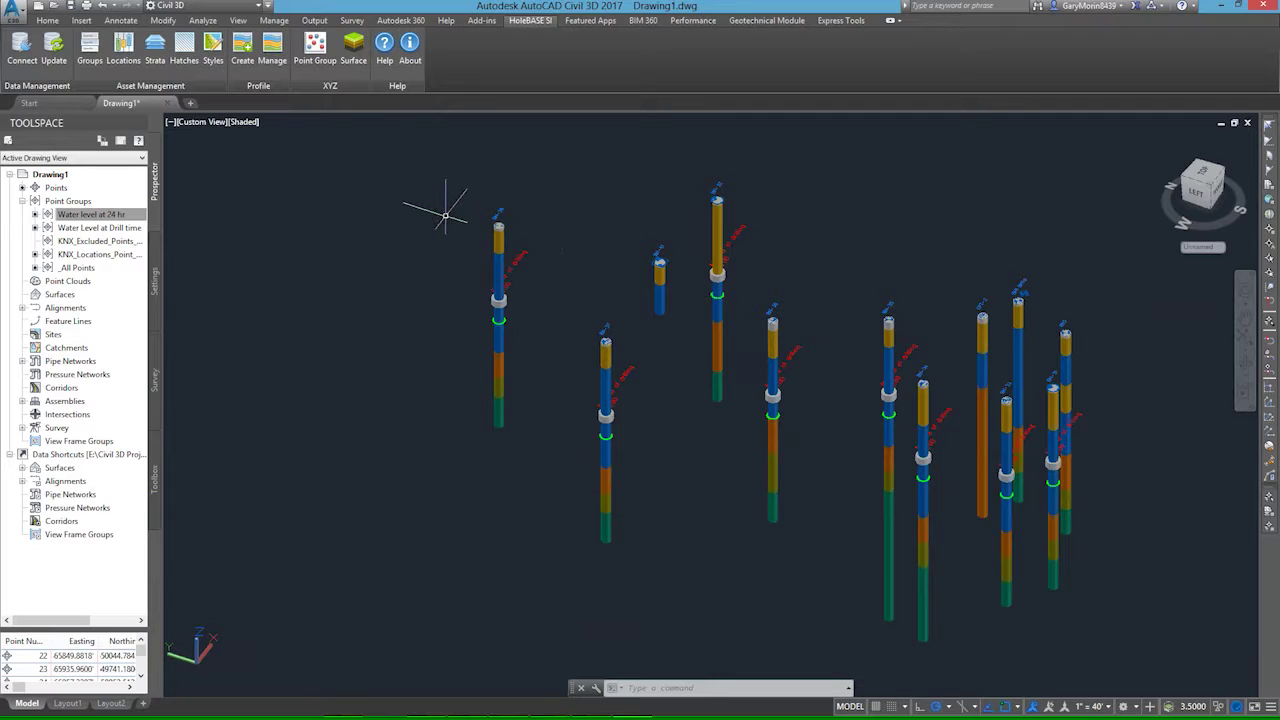
Start a new HoleBASE surface using Environmental - Data from Samples and Lab Tests as its source.
left_click(356, 50)
left_click(375, 64)
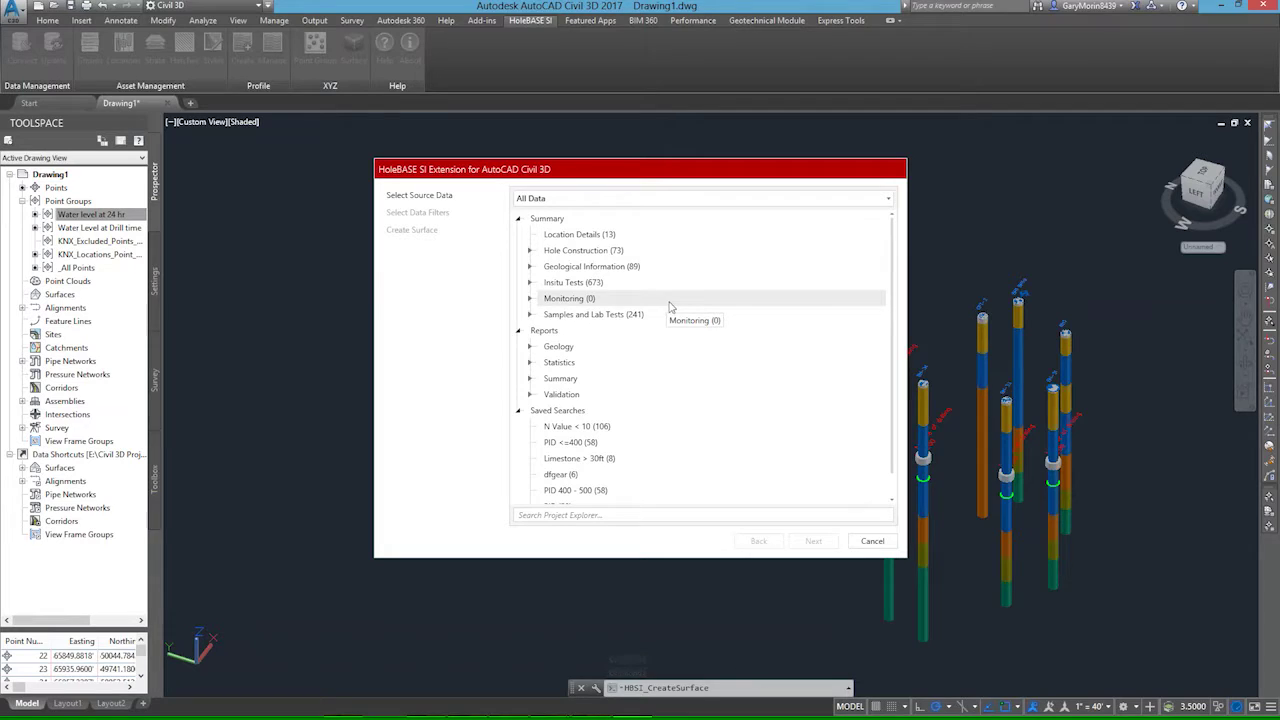
left_click(531, 315)
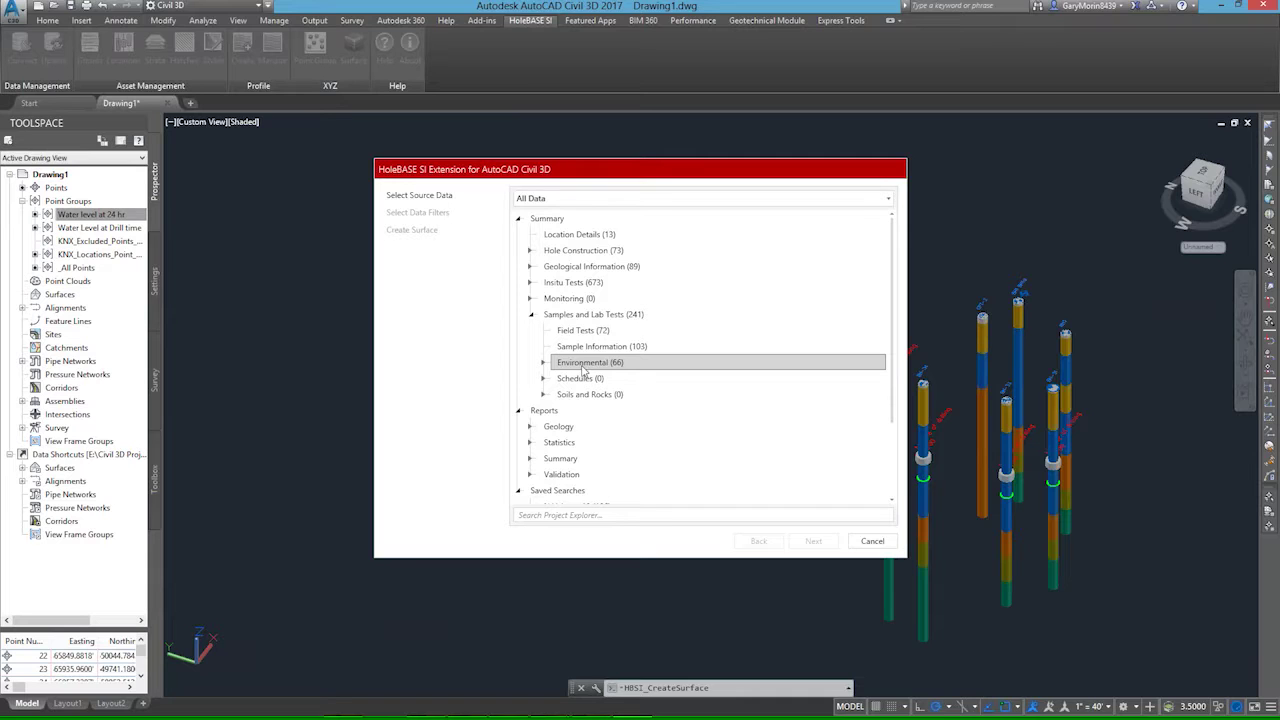
left_click(544, 363)
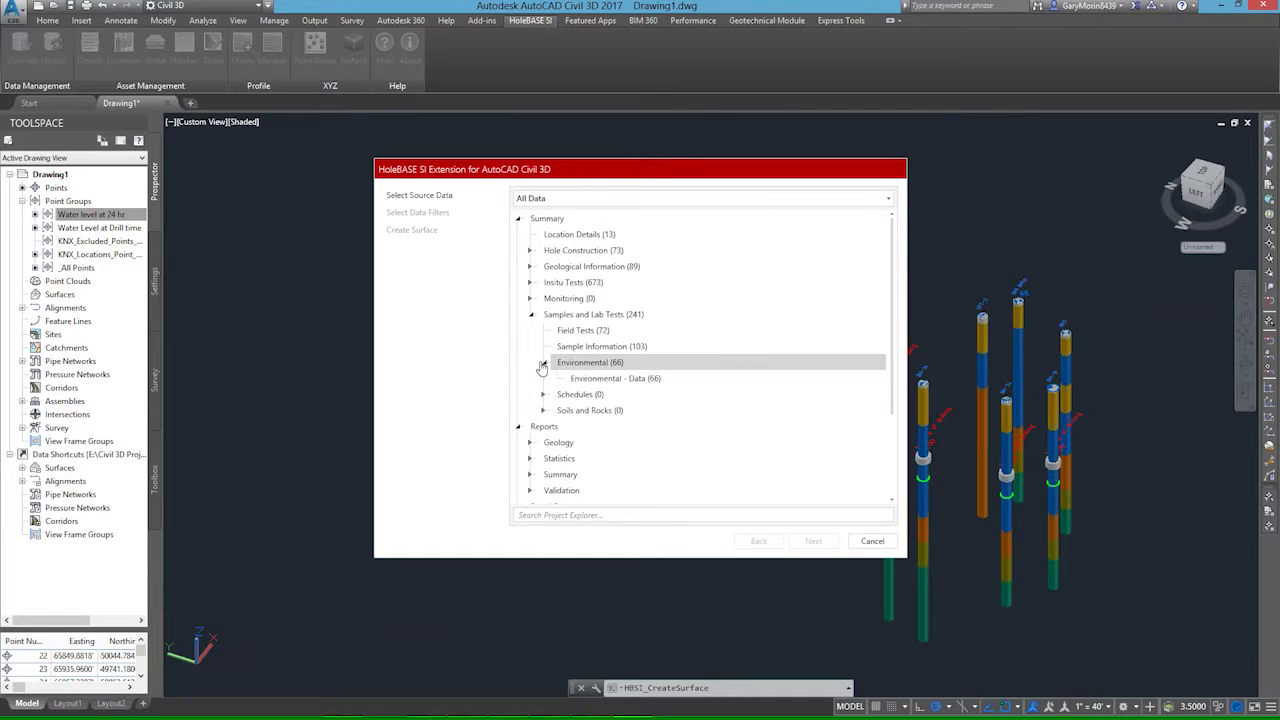
left_click(592, 379)
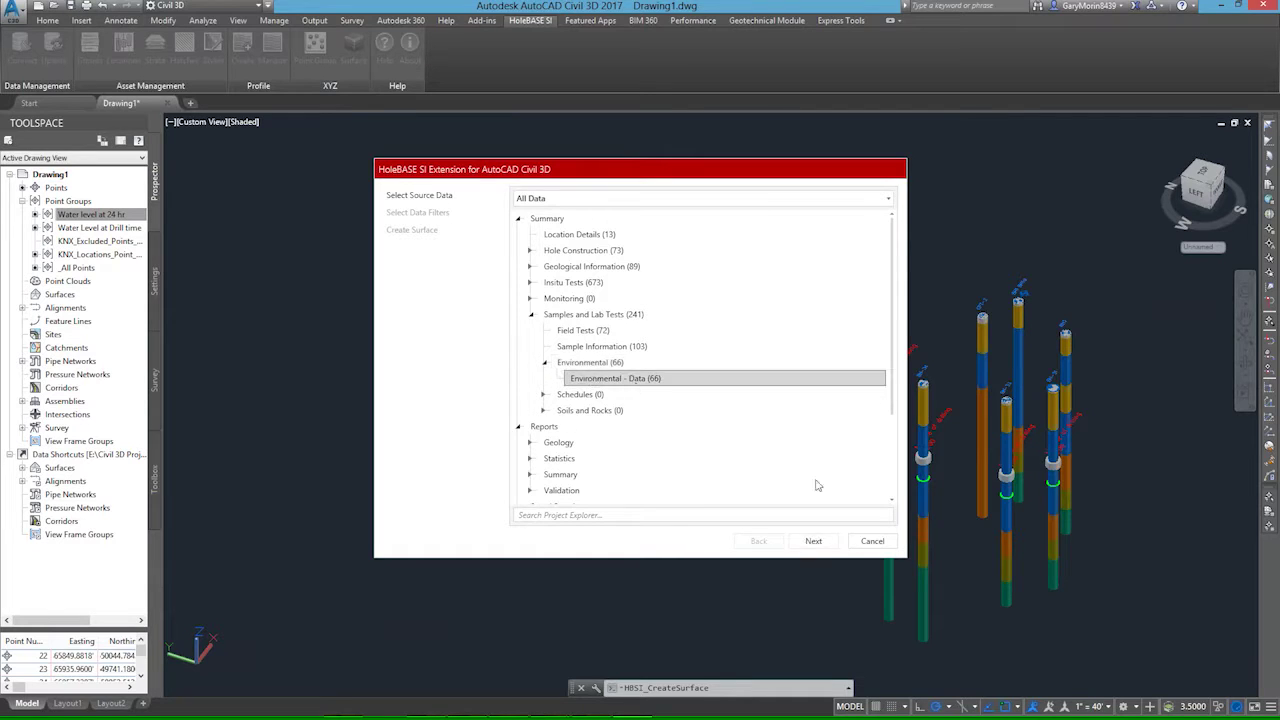
left_click(814, 541)
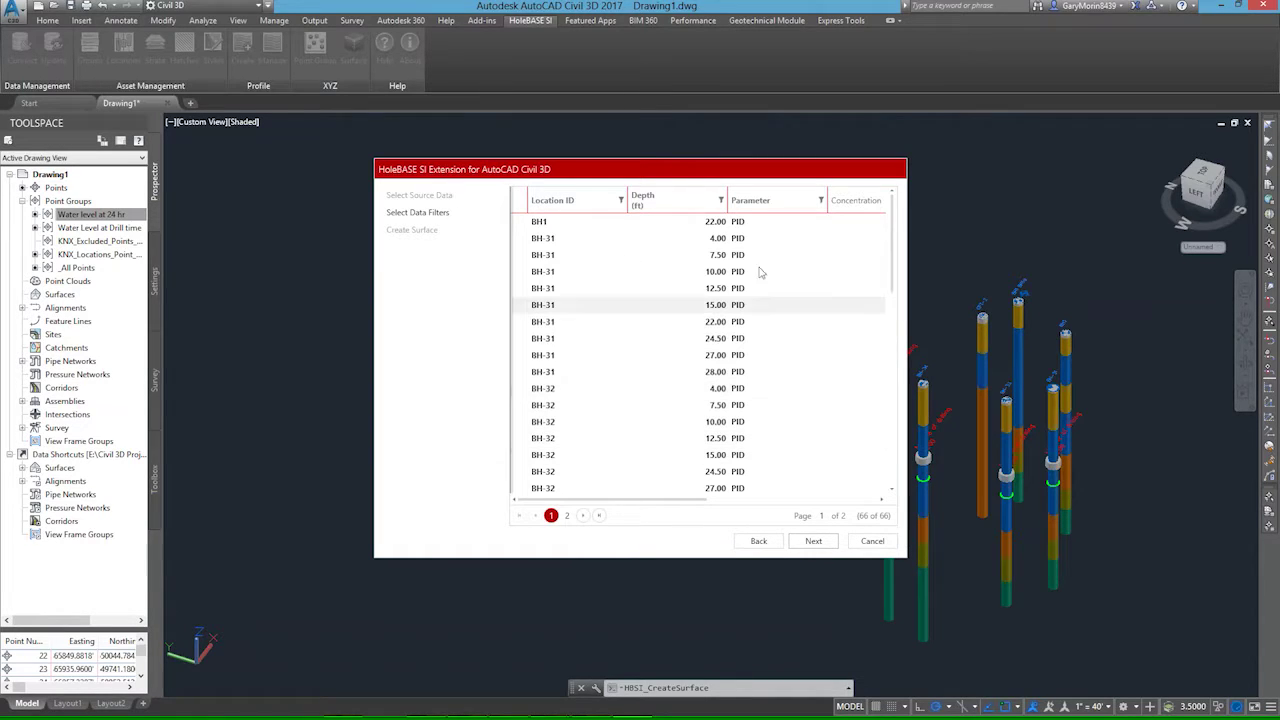
Filter the environmental records to the PID parameter and PPM units, and accept the filtered data.
left_click(820, 200)
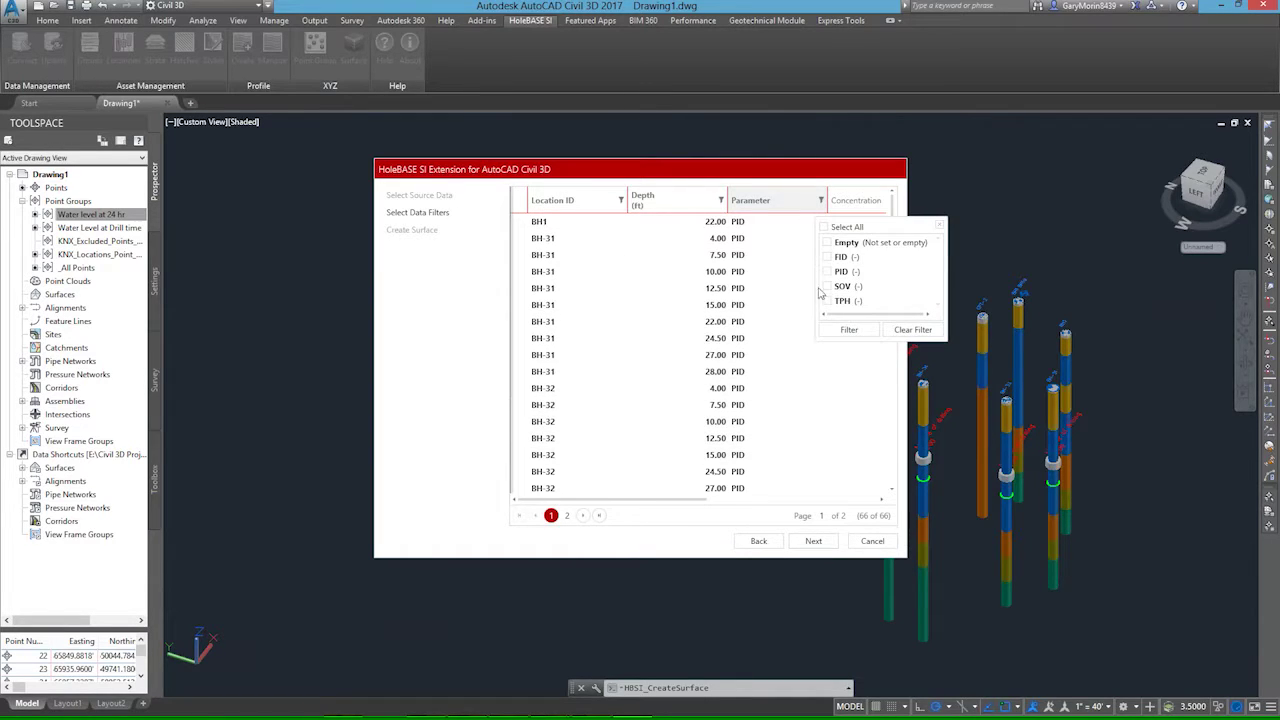
left_click(828, 272)
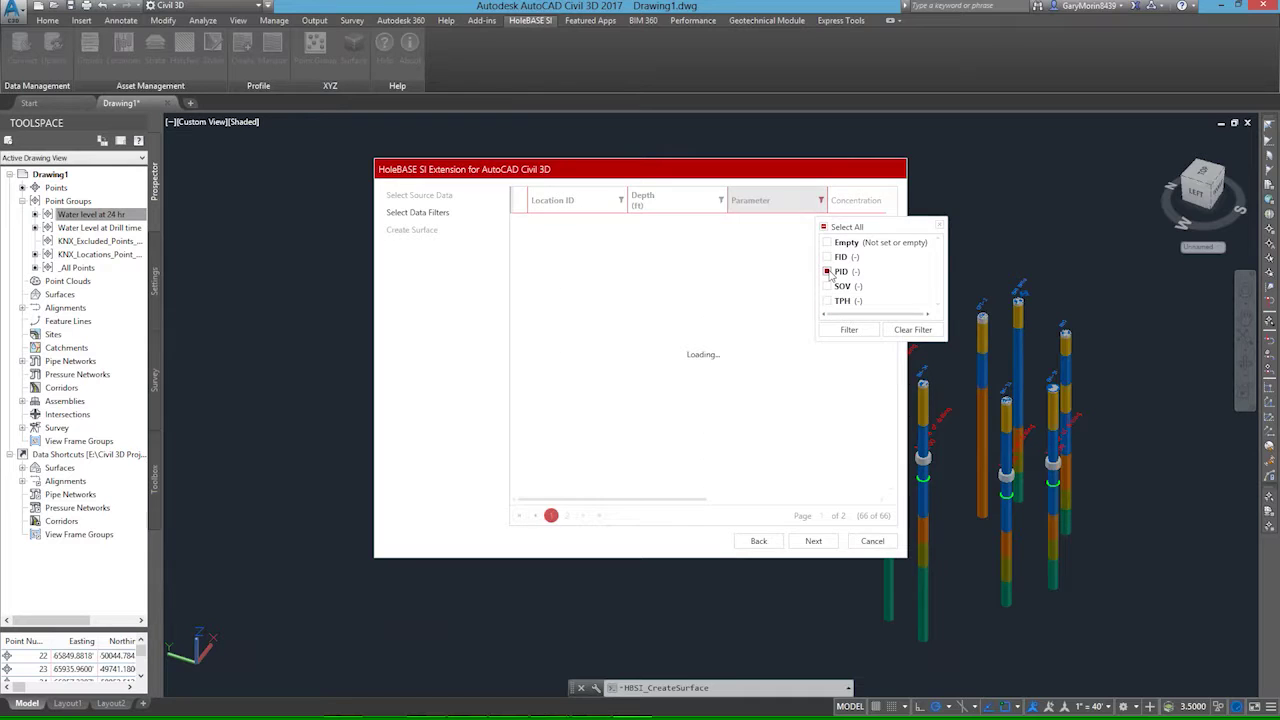
left_click(940, 226)
left_click_drag(693, 500, 864, 505)
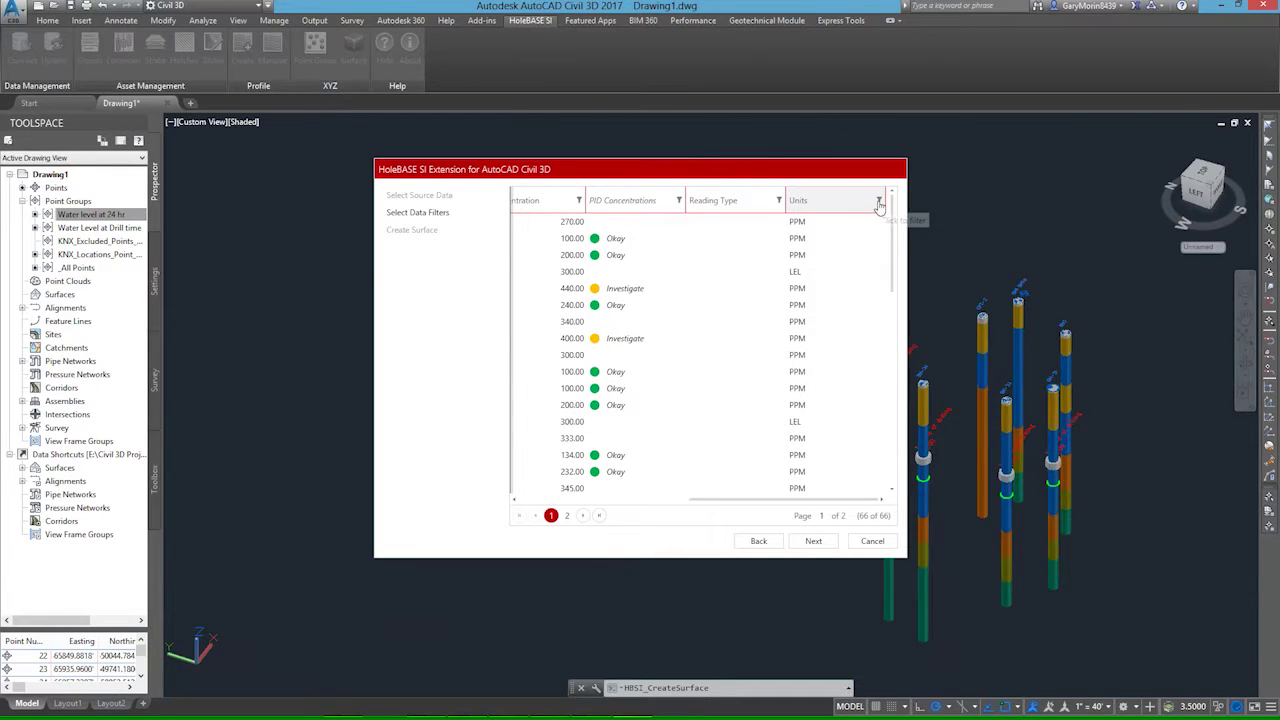
left_click(879, 200)
left_click(885, 286)
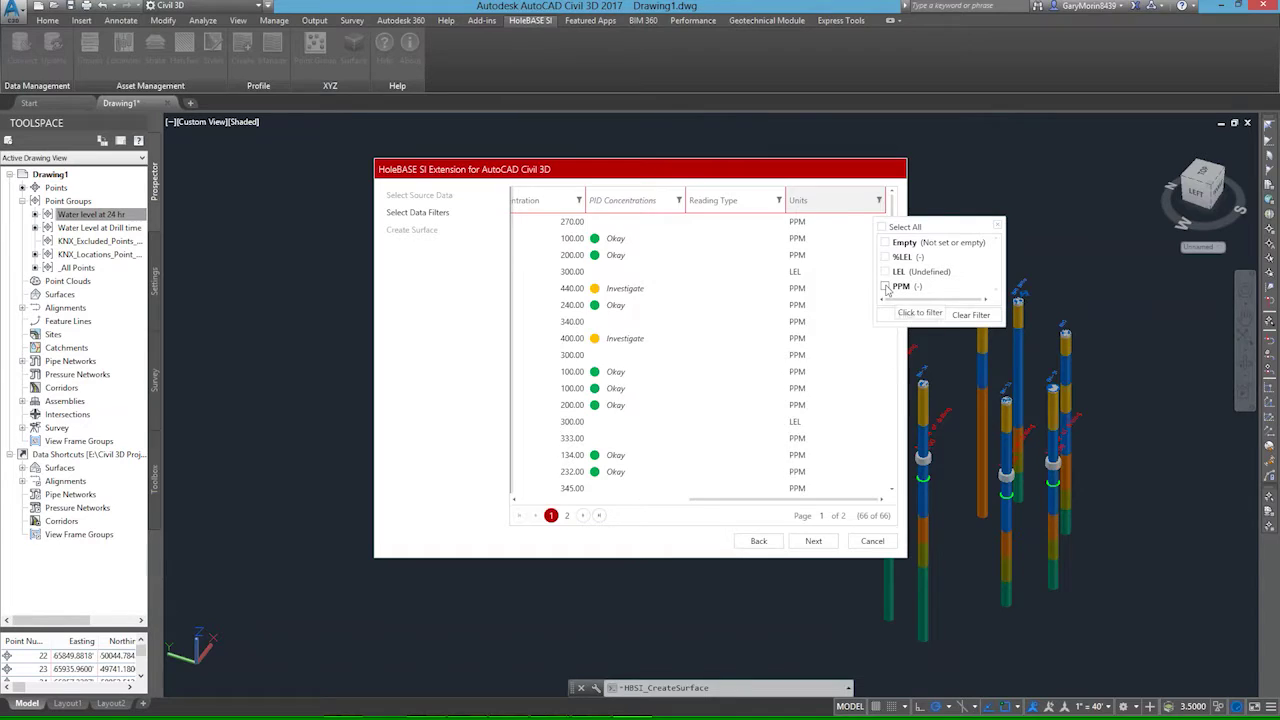
left_click(995, 227)
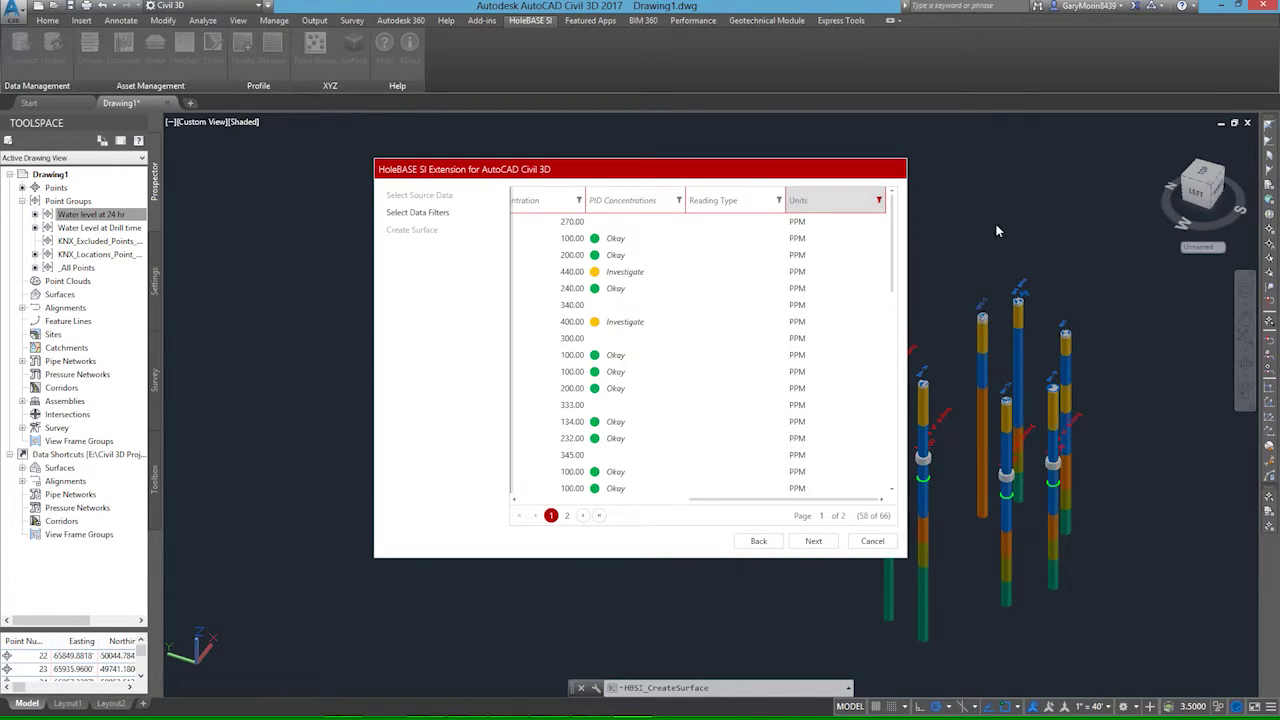
left_click(815, 541)
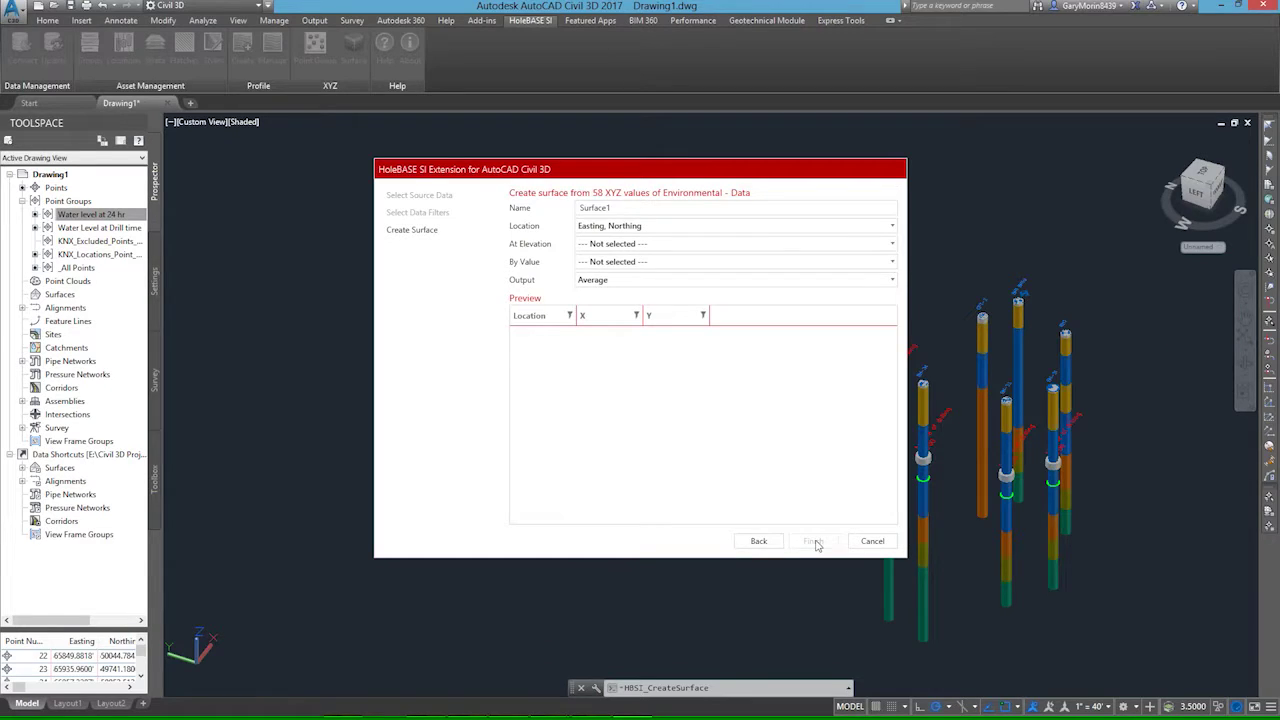
Name the surface PID heat Map, set its By Value to the environmental test results Concentration and its Output to Max, and create it.
left_click_drag(613, 208, 524, 208)
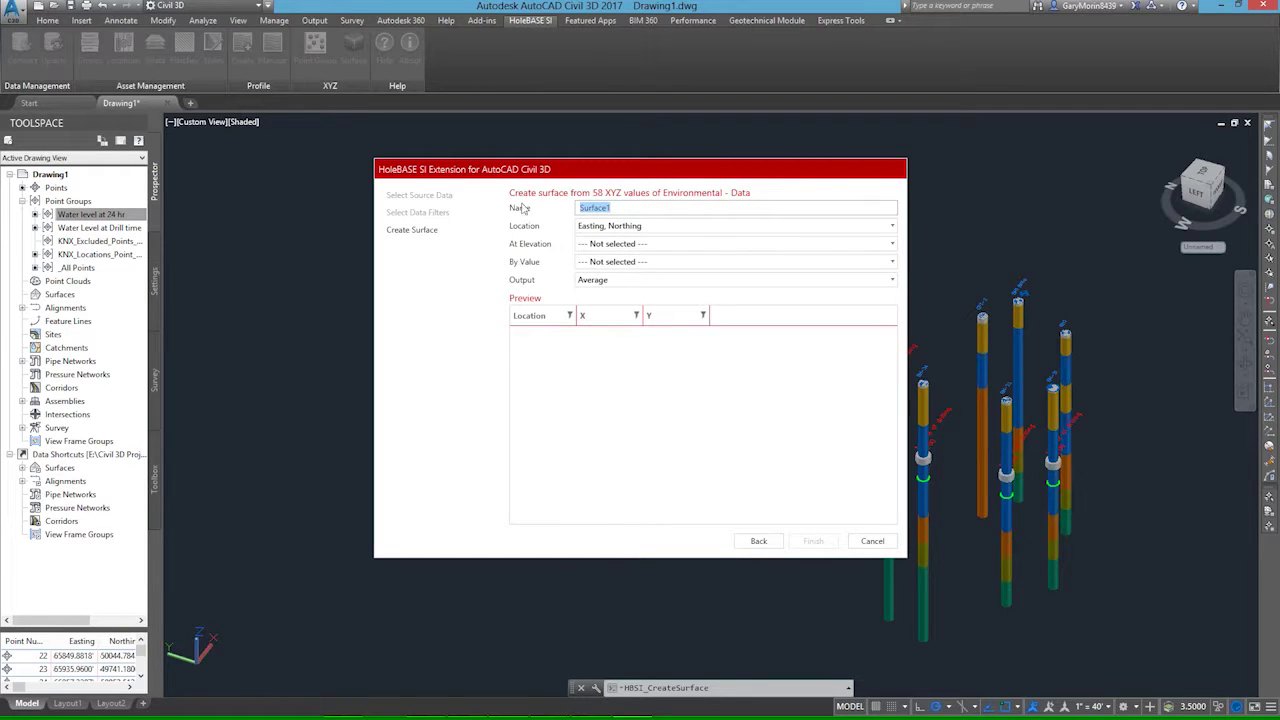
type("Pl")
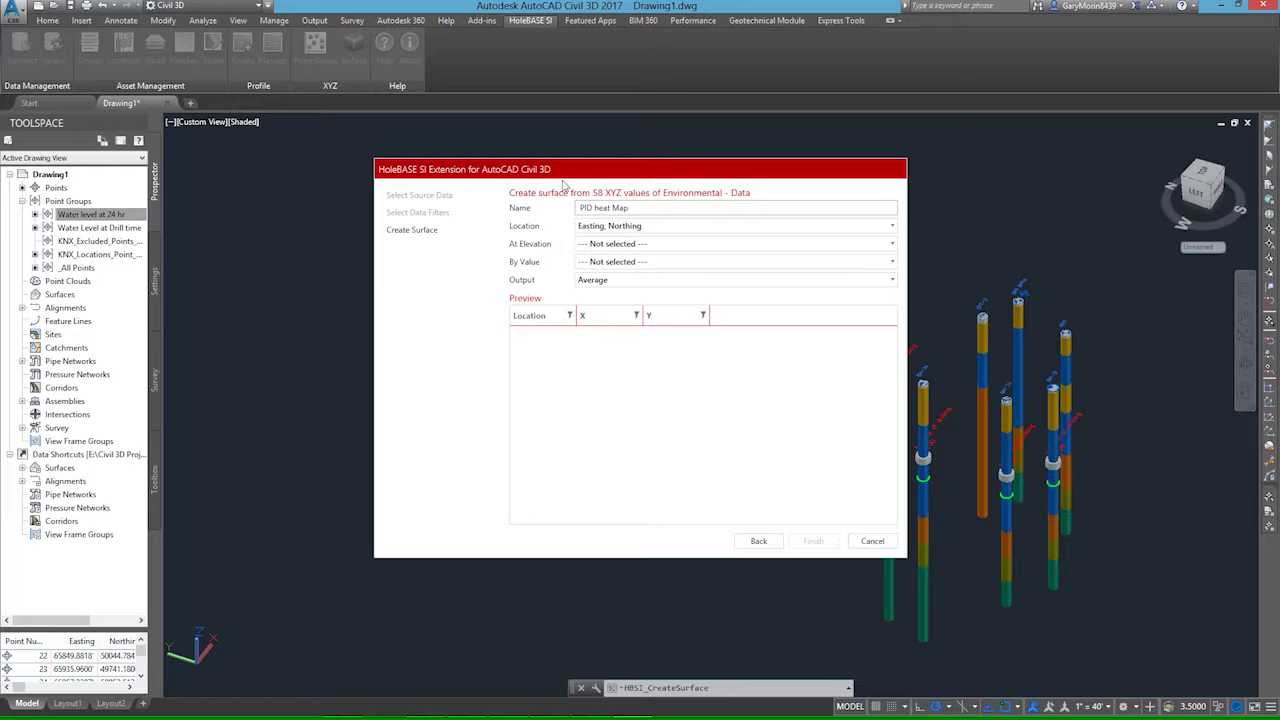
left_click(607, 262)
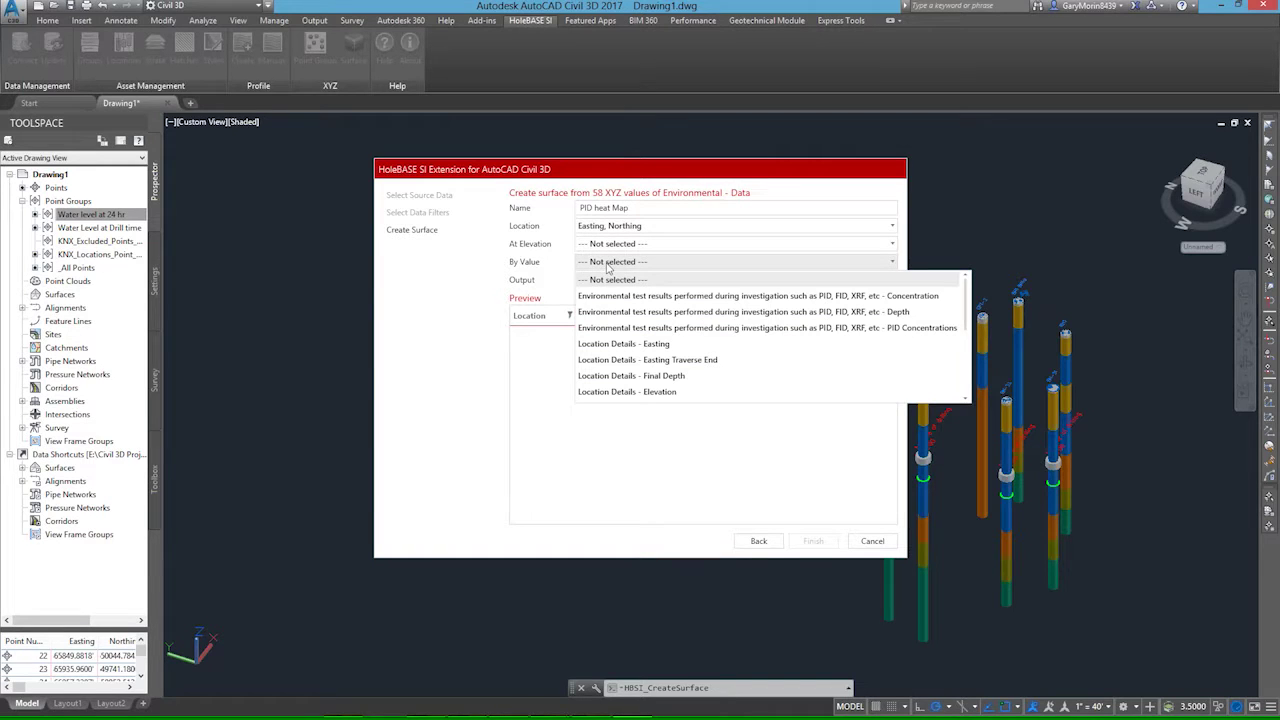
left_click(926, 298)
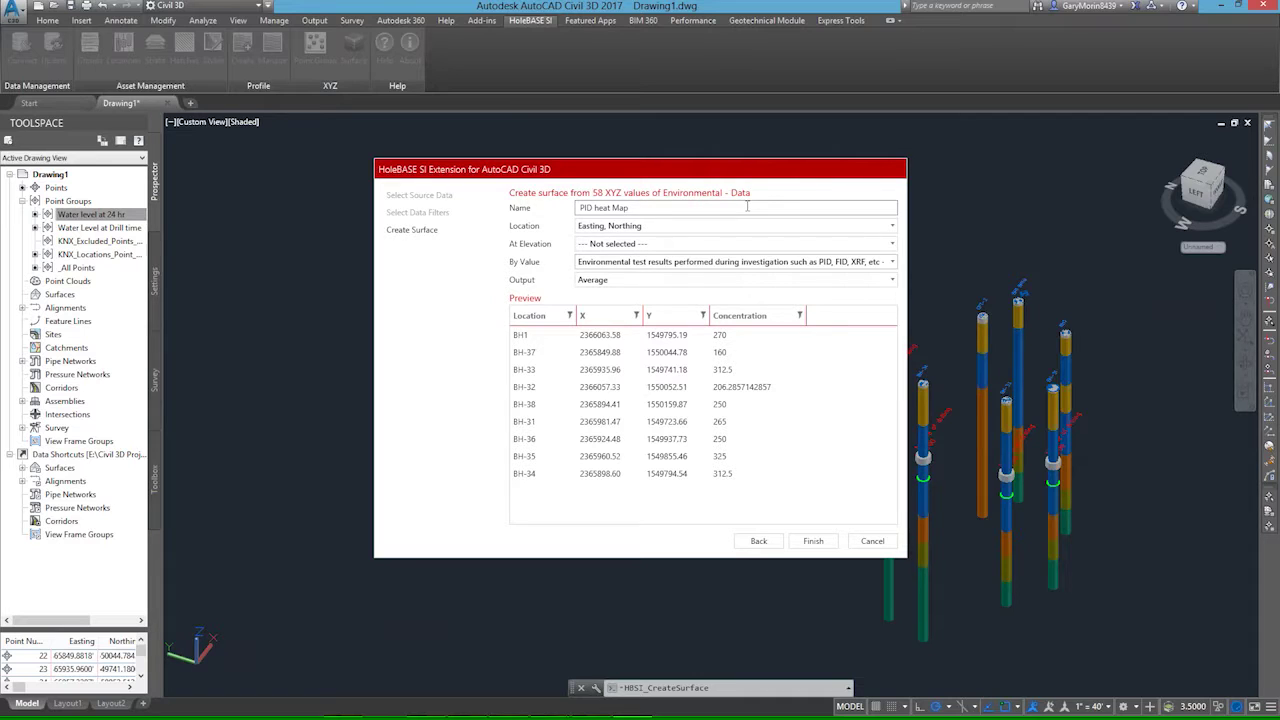
left_click(651, 281)
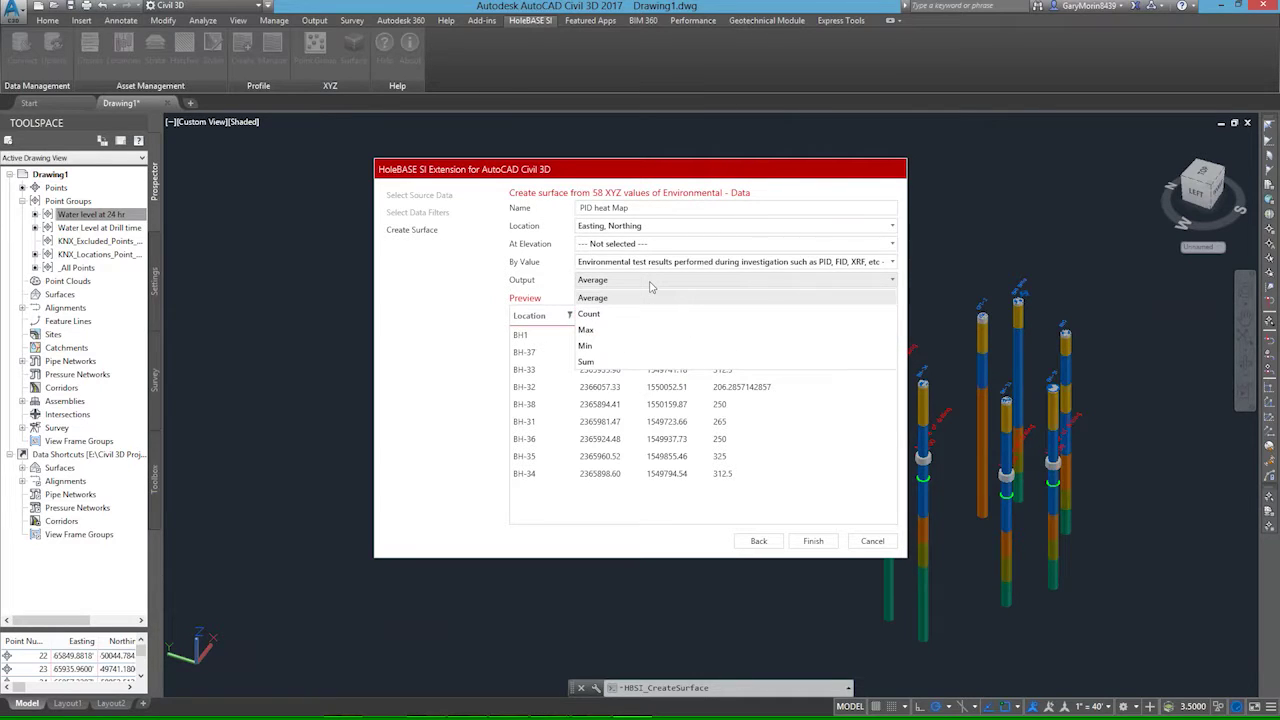
left_click(596, 332)
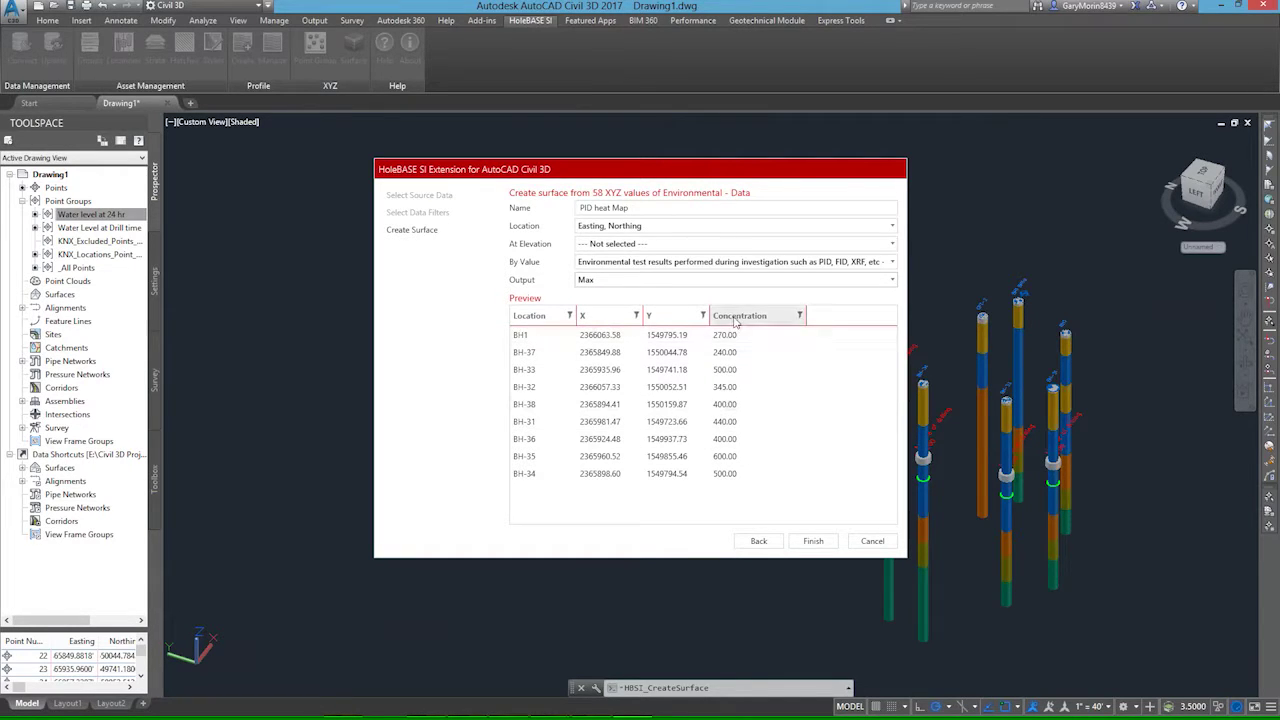
left_click(813, 541)
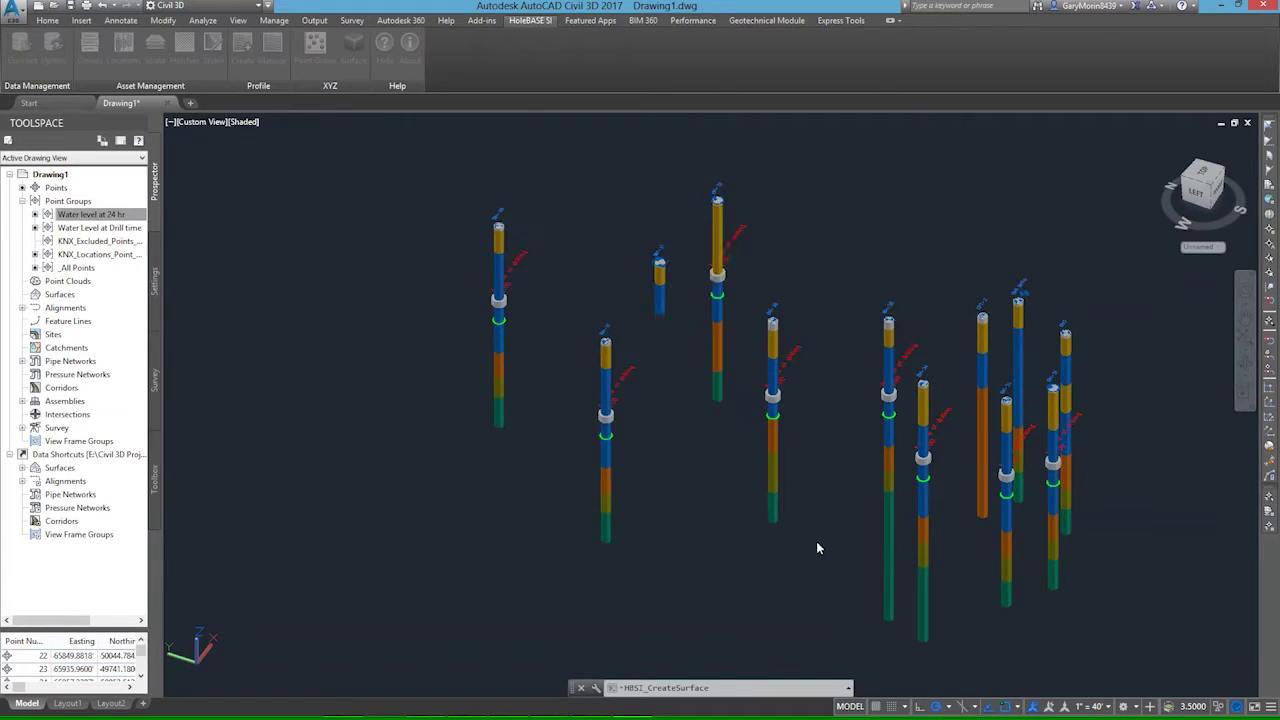
Switch the drawing to the Top view with the whole PID heat Map surface in frame.
scroll(728, 402, "down", 3)
scroll(727, 404, "down", 2)
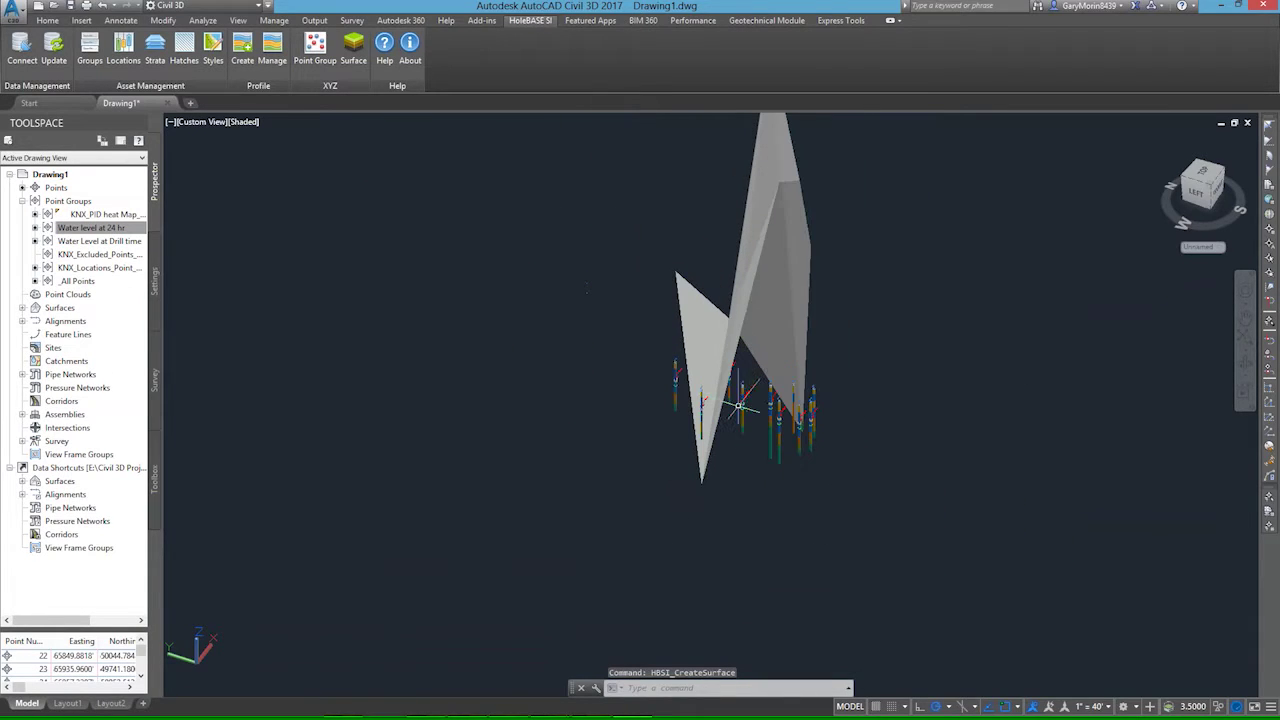
left_click(245, 122)
key("Escape")
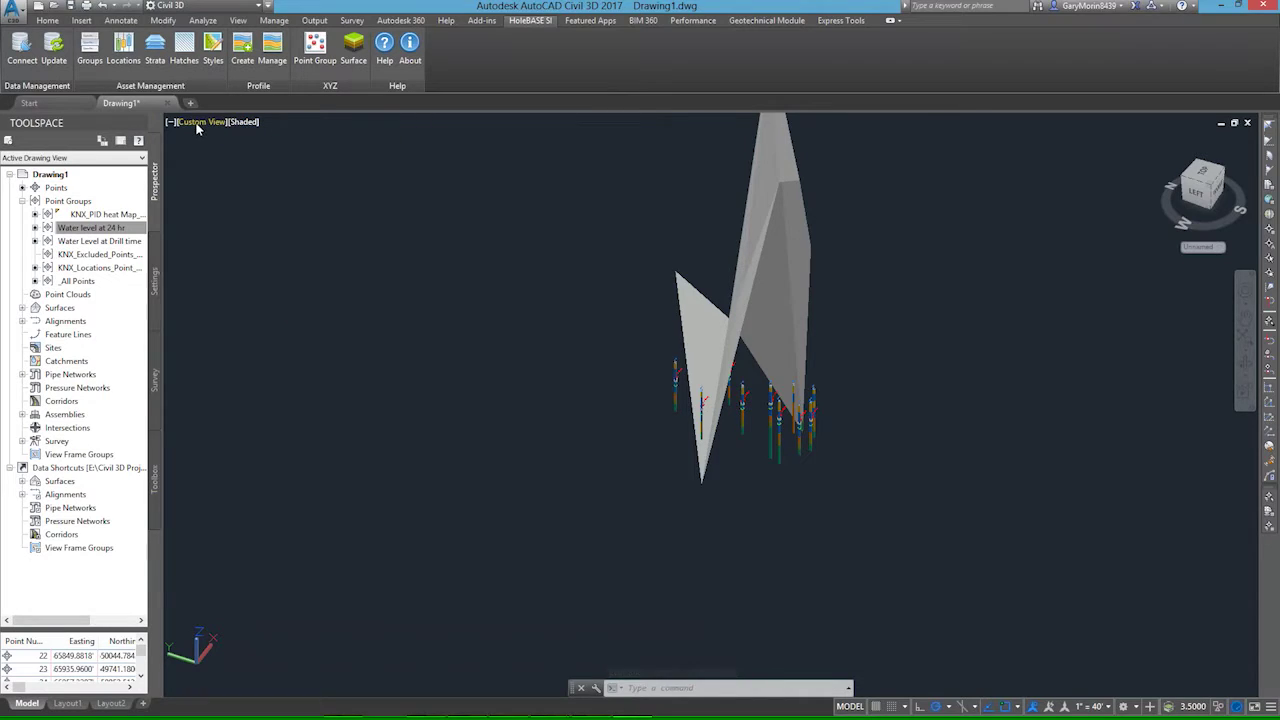
left_click(222, 122)
left_click(235, 157)
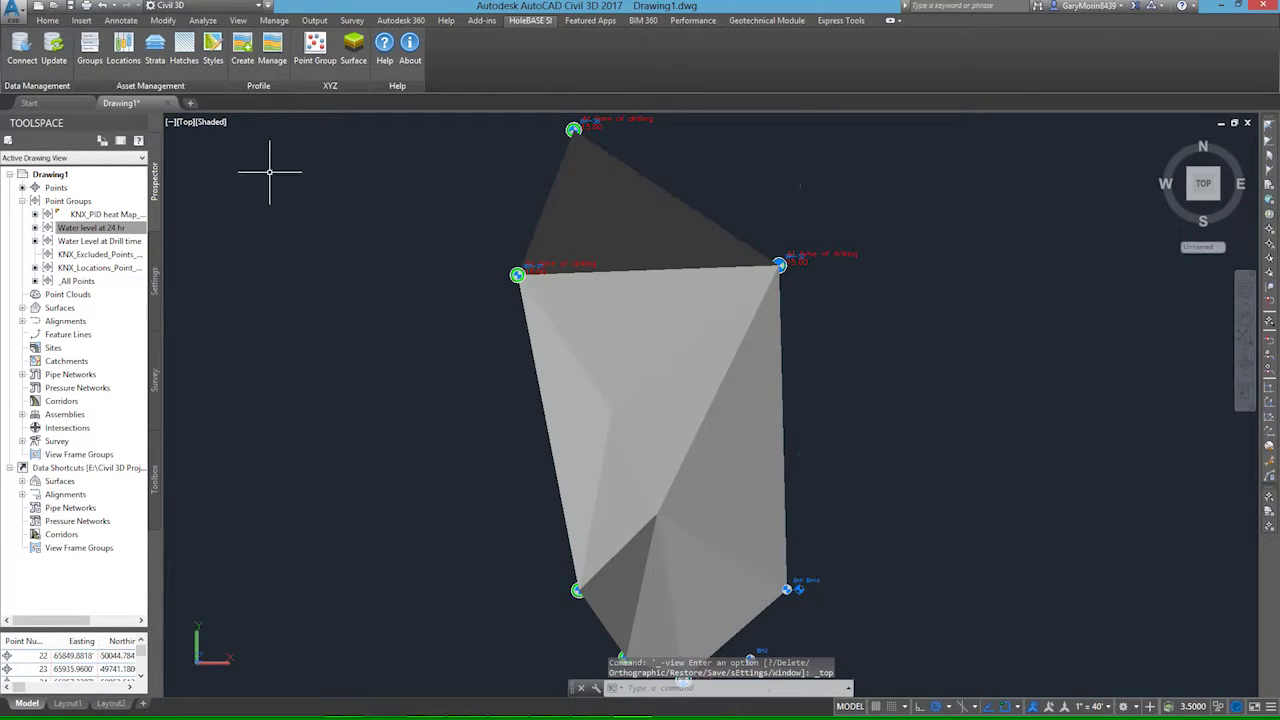
scroll(366, 245, "down", 2)
middle_click_drag(399, 446, 463, 457)
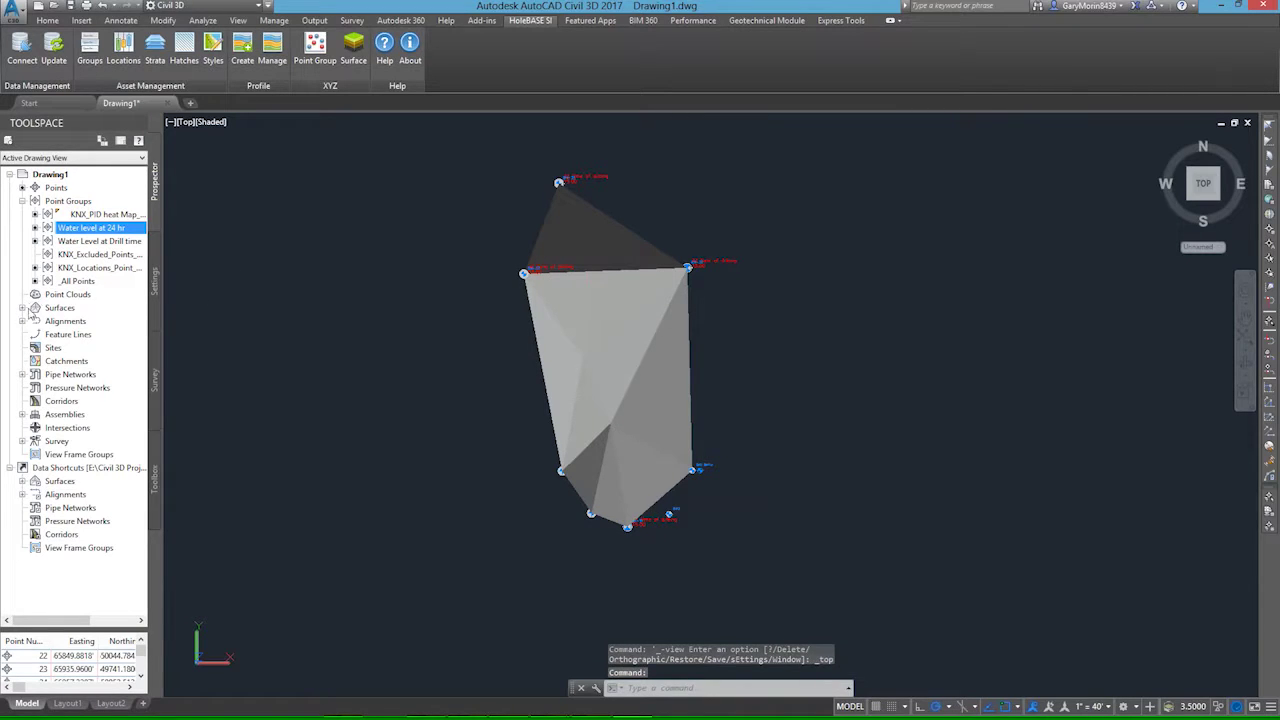
Open the surface properties of PID heat Map and start creating a new surface style.
left_click(23, 308)
left_click(79, 321)
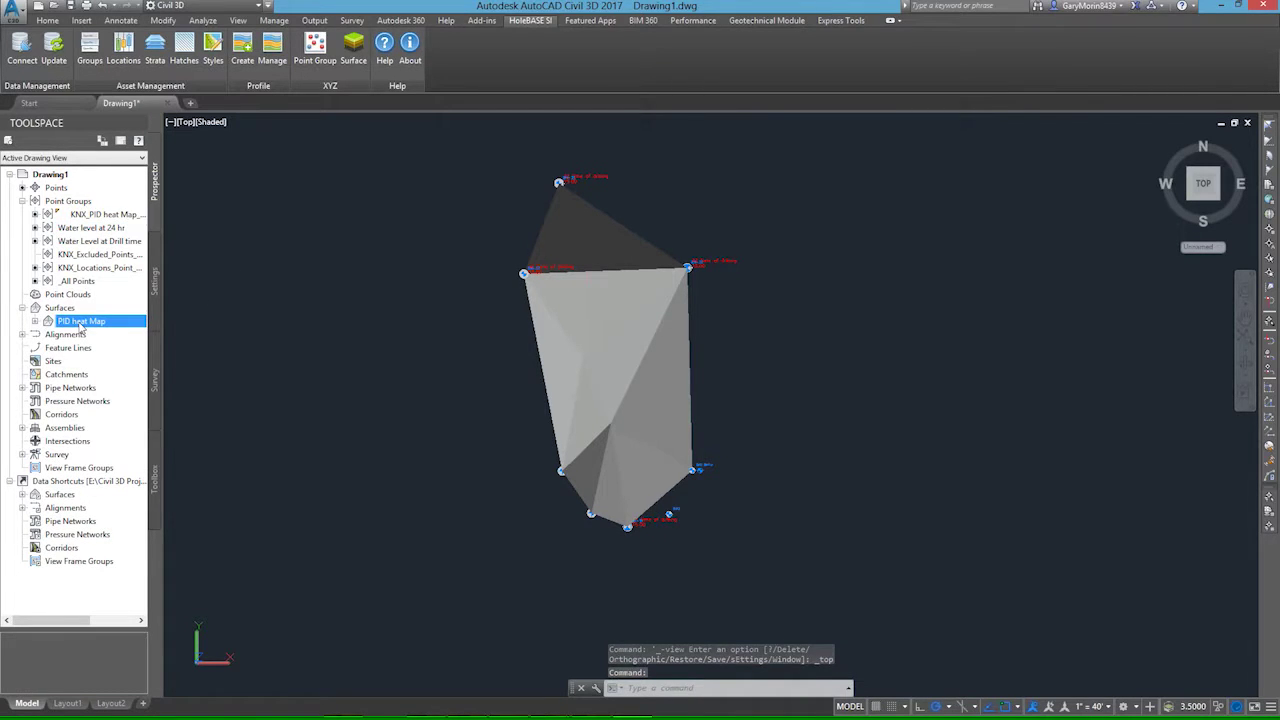
right_click(80, 323)
left_click(122, 331)
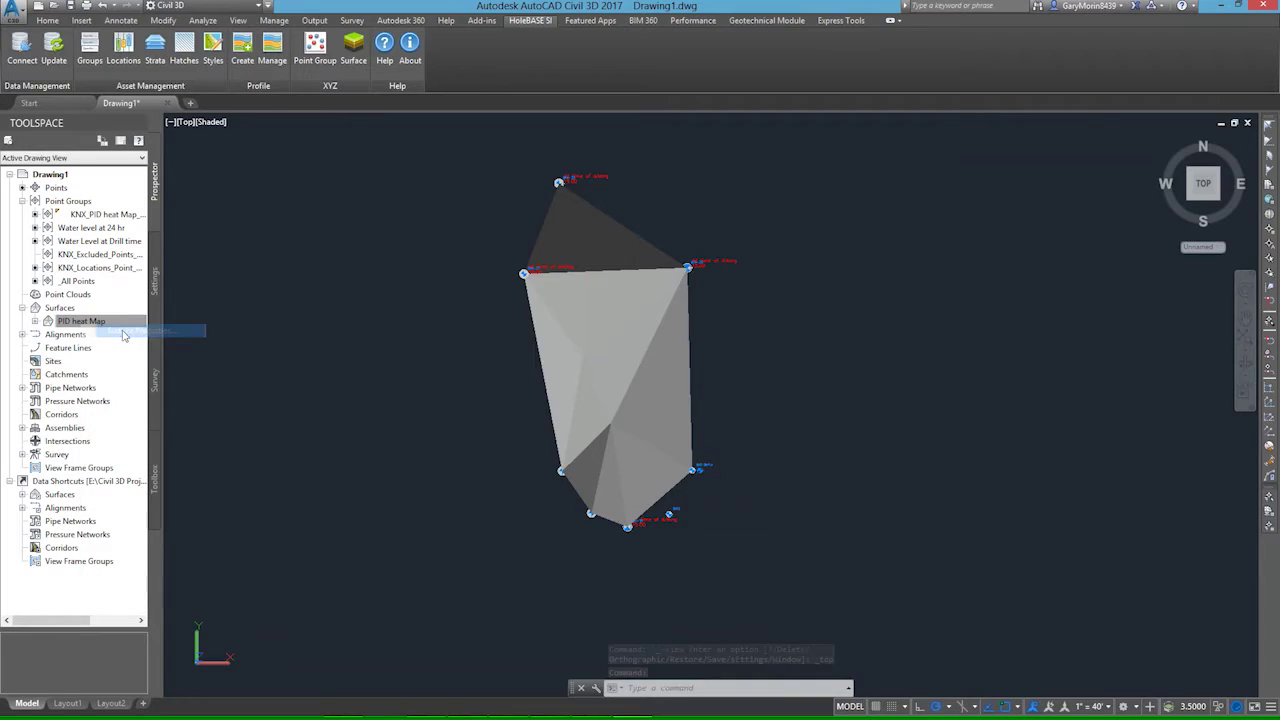
left_click(337, 195)
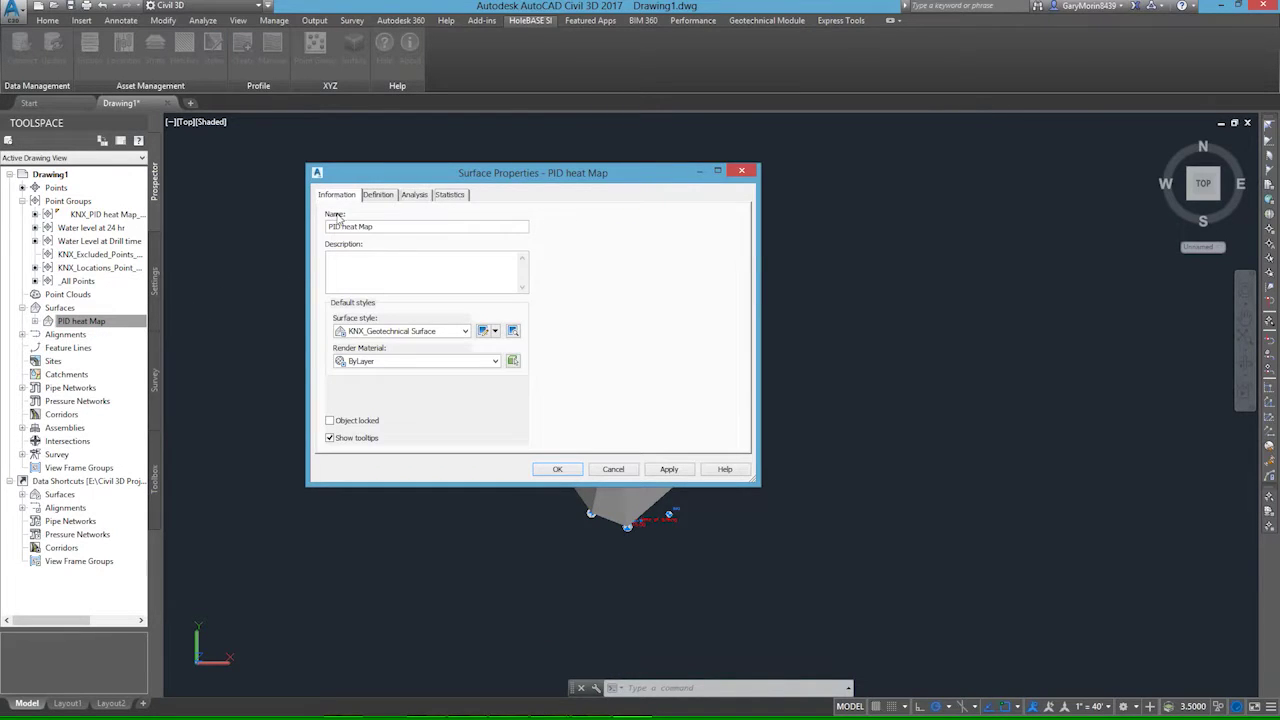
left_click(495, 331)
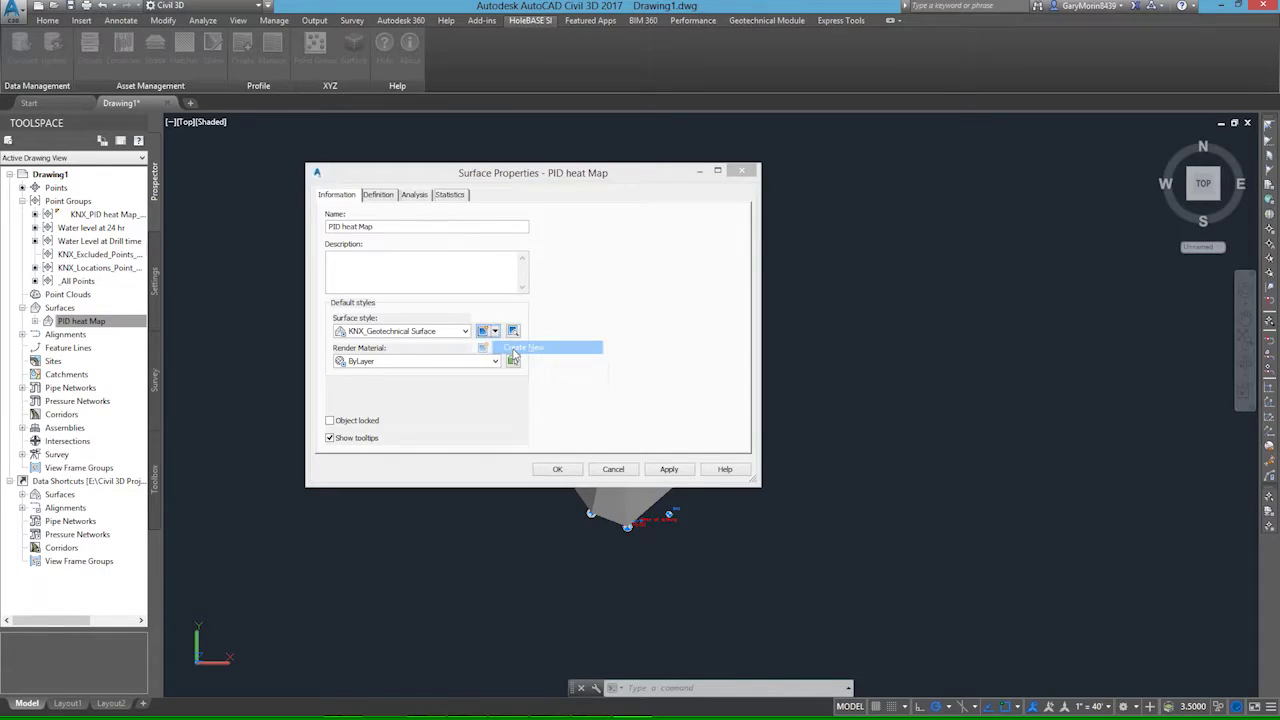
left_click(514, 354)
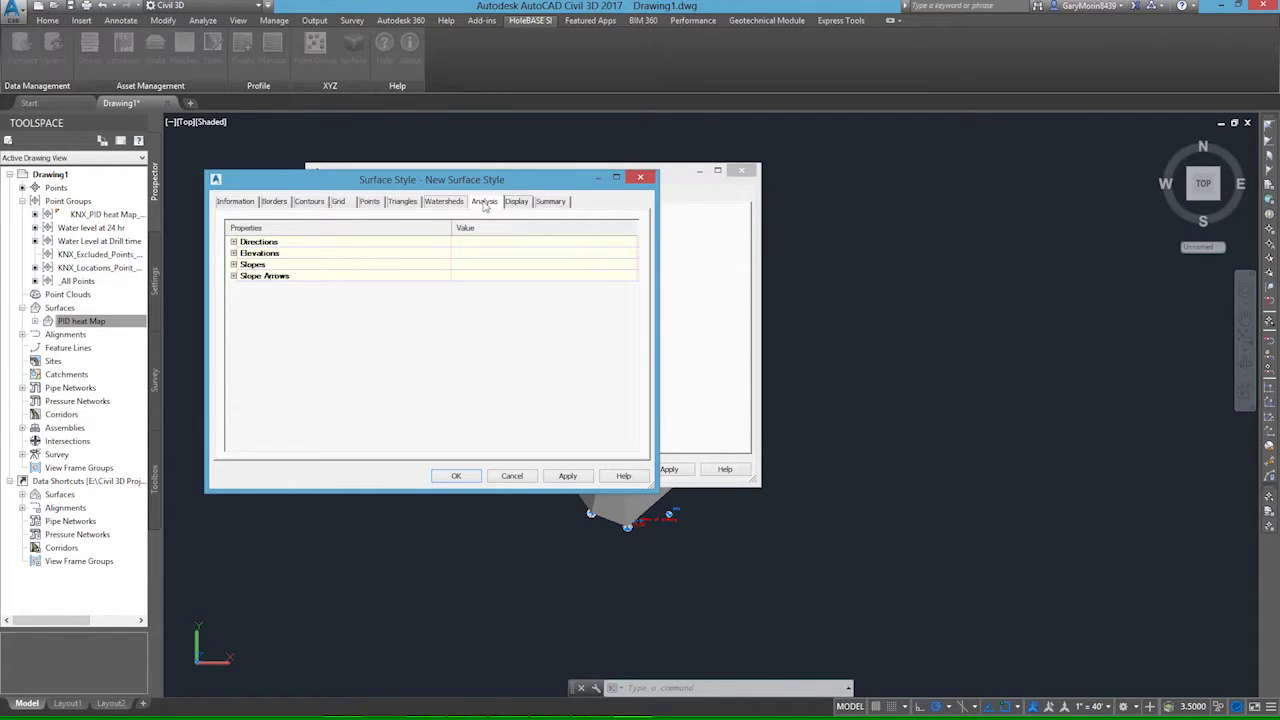
Set the new style's elevation analysis to the Rainbow range color scheme, grouped by Equal interval with 3 ranges.
left_click(233, 253)
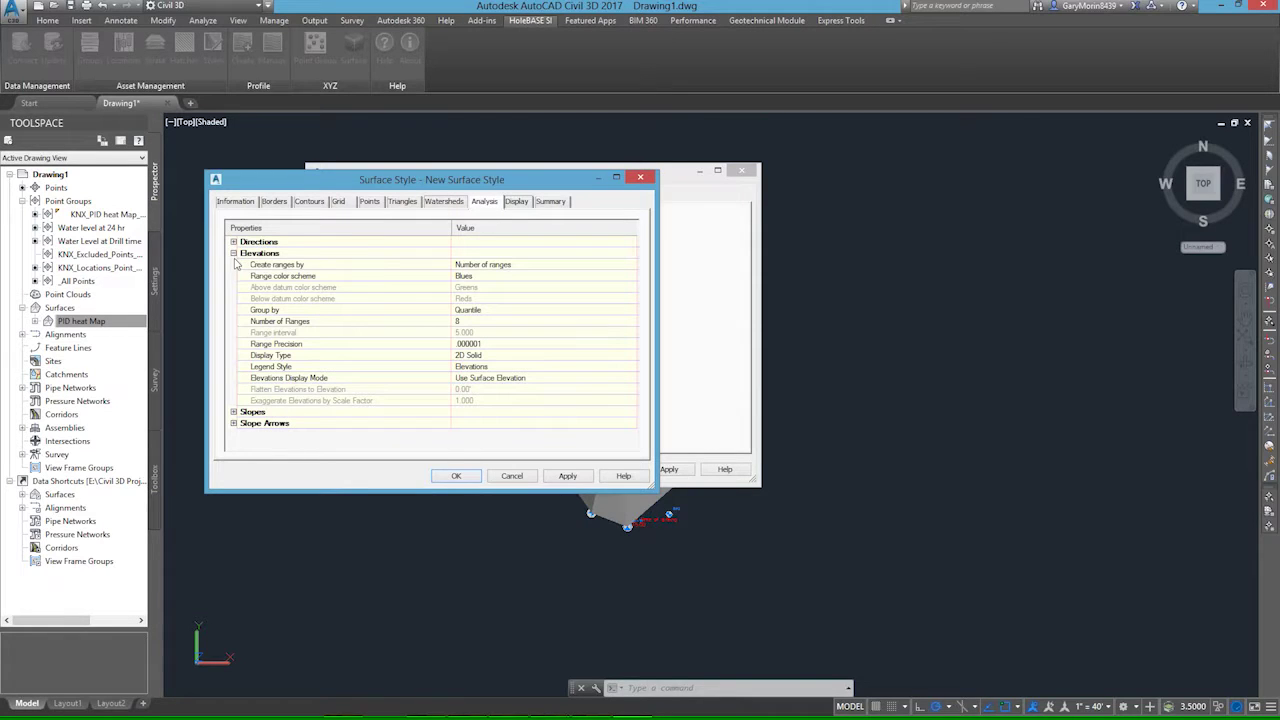
left_click(472, 276)
left_click(468, 277)
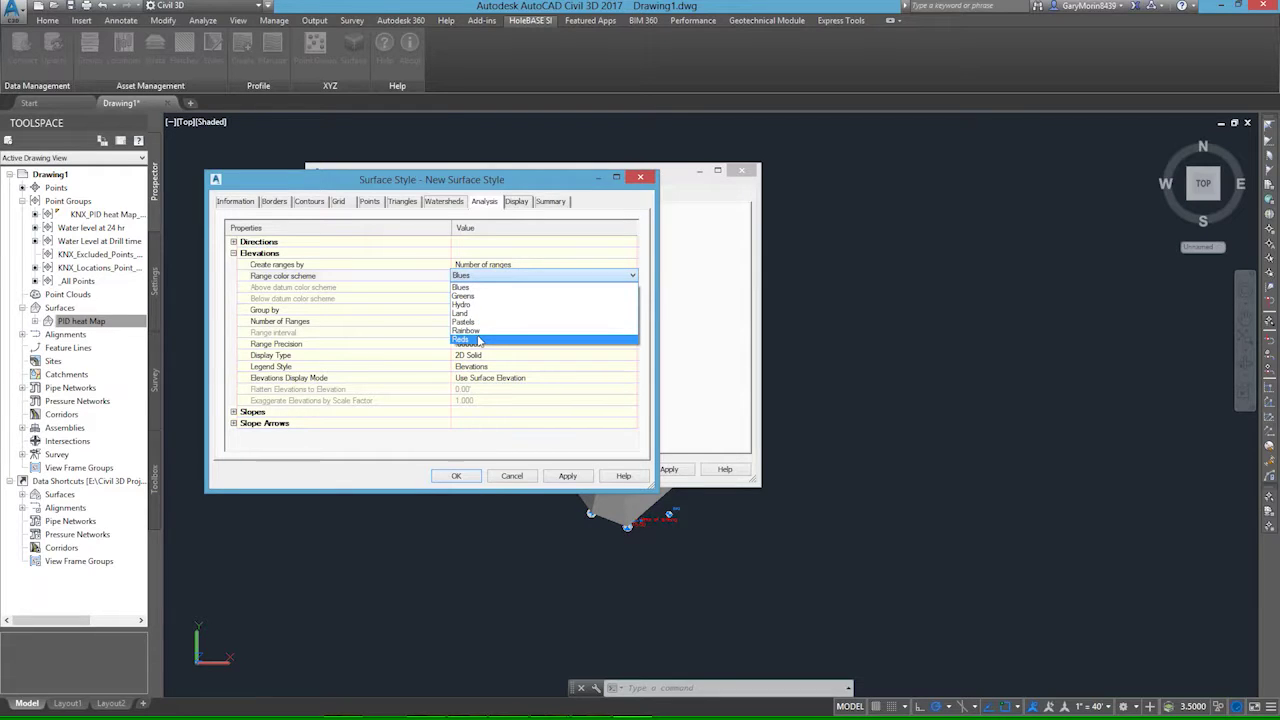
left_click(476, 331)
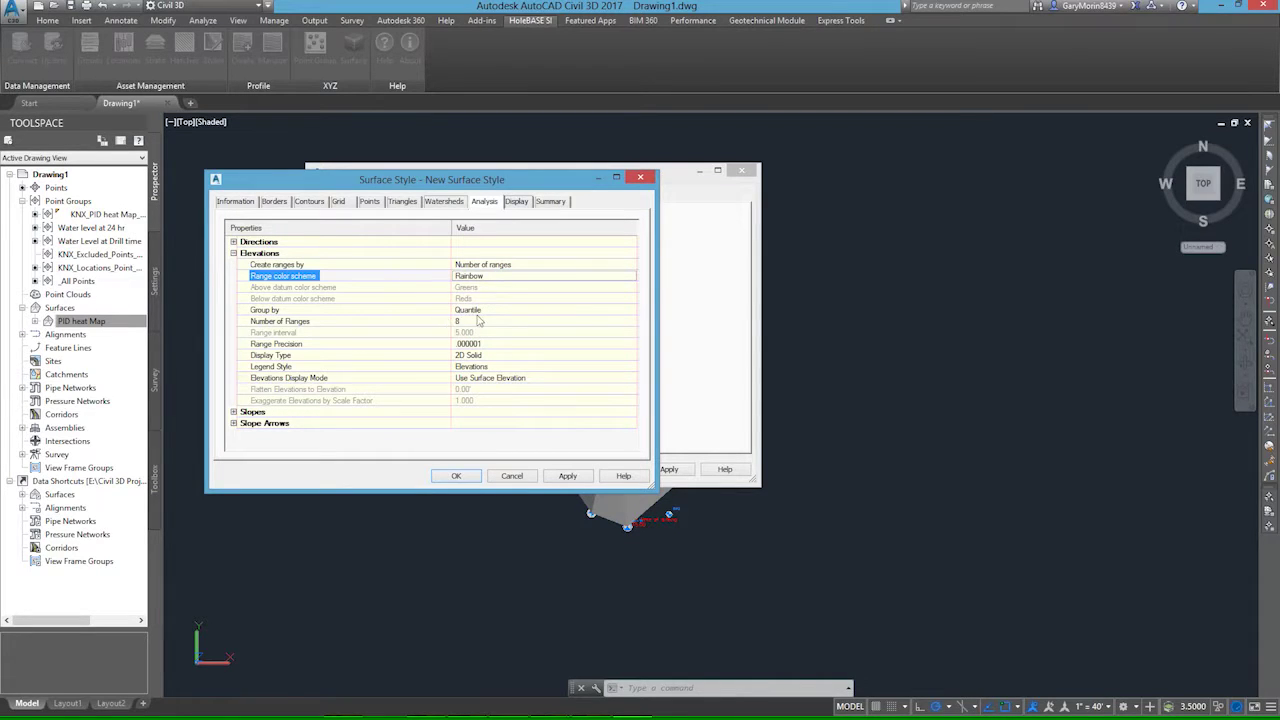
left_click(472, 310)
left_click(473, 311)
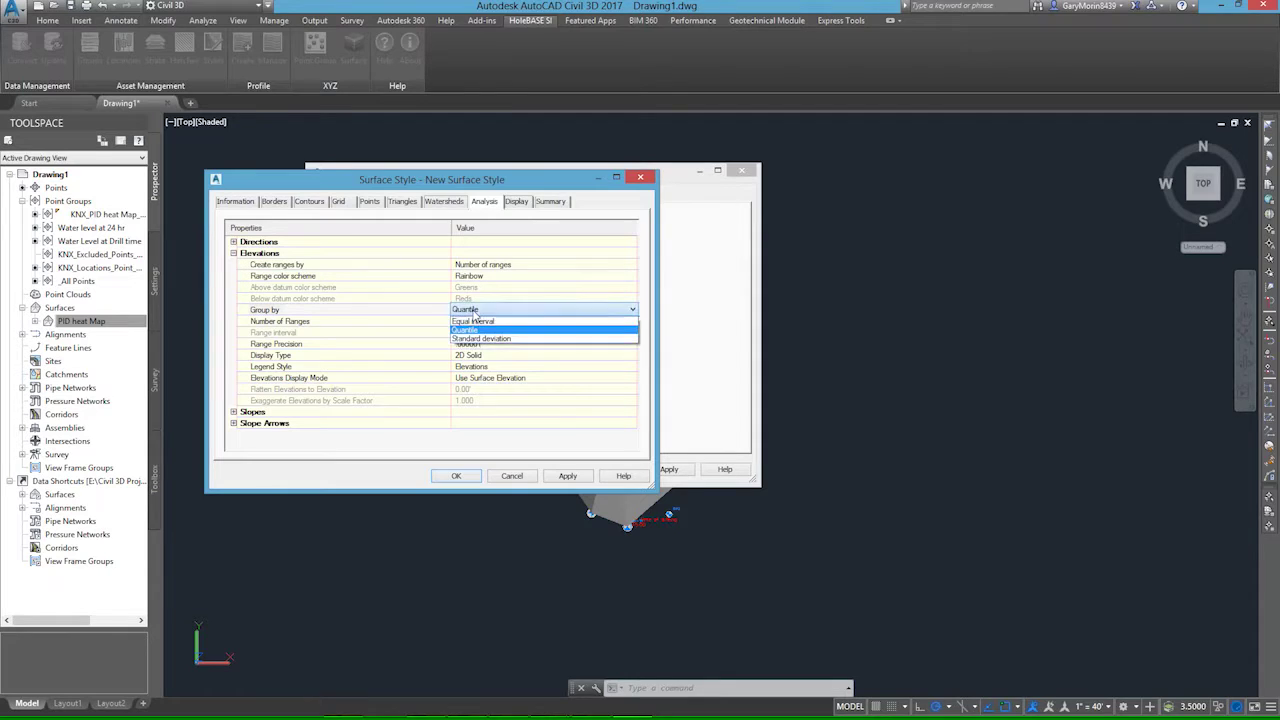
left_click(473, 320)
left_click(467, 321)
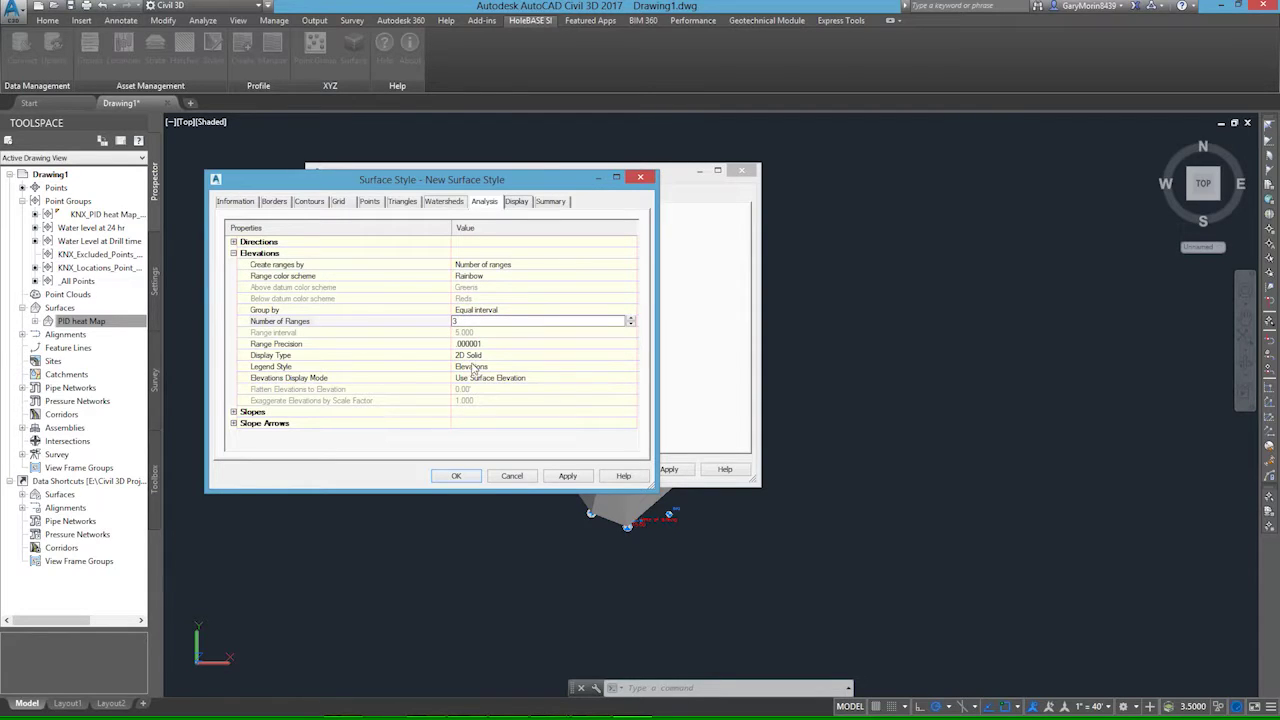
Set the display type of the style's elevation analysis to 3D Faces.
left_click(474, 356)
left_click(475, 357)
left_click(476, 375)
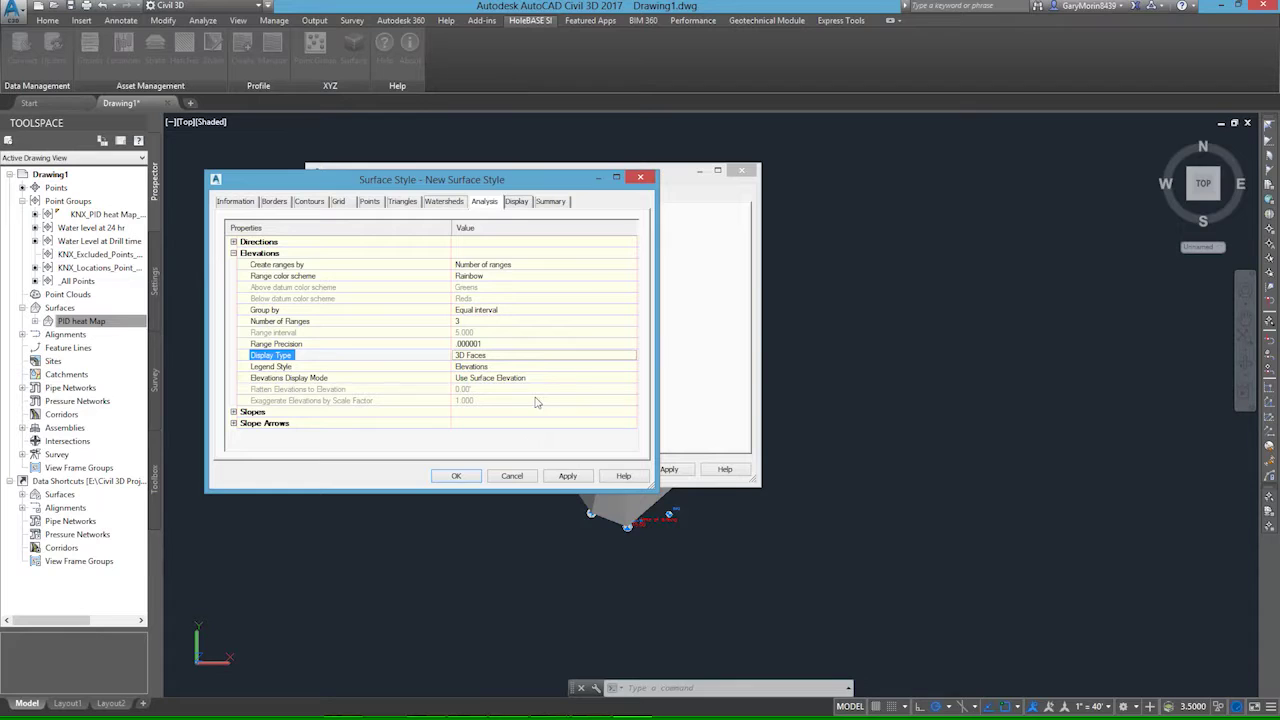
left_click(544, 288)
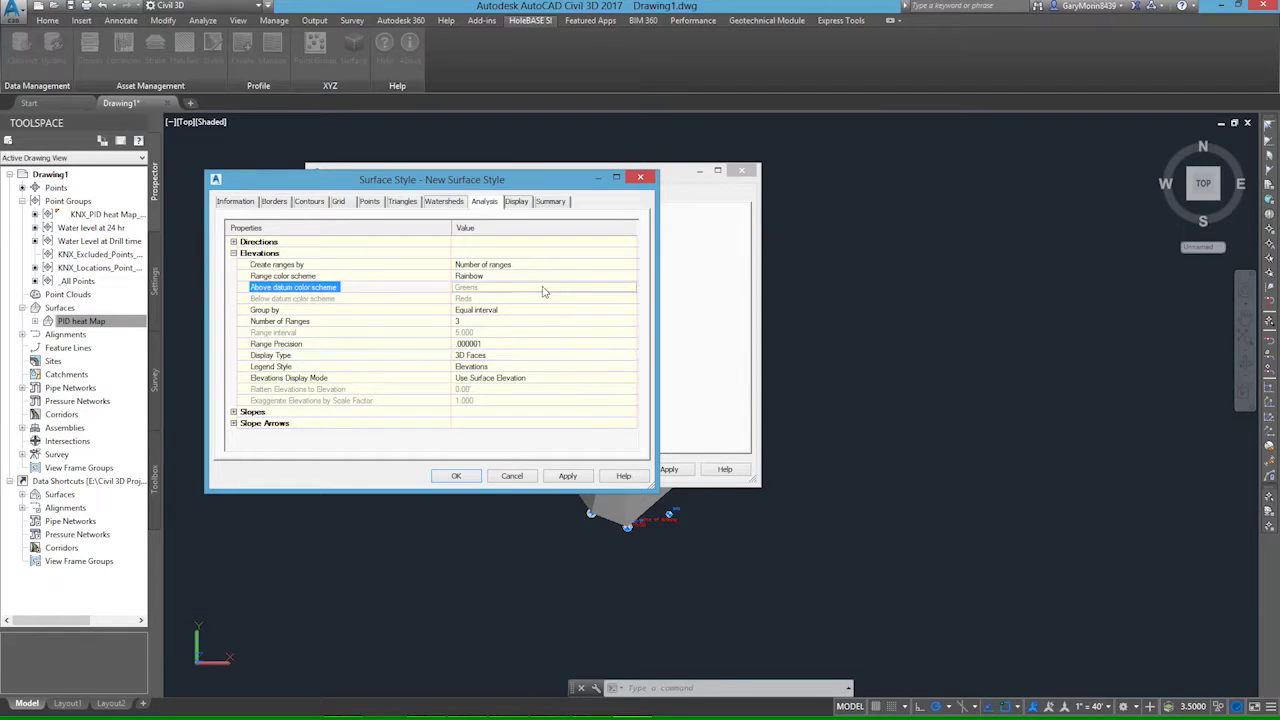
Hide the Border component and show the Elevations component for the style's Plan view direction.
left_click(516, 201)
left_click(280, 301)
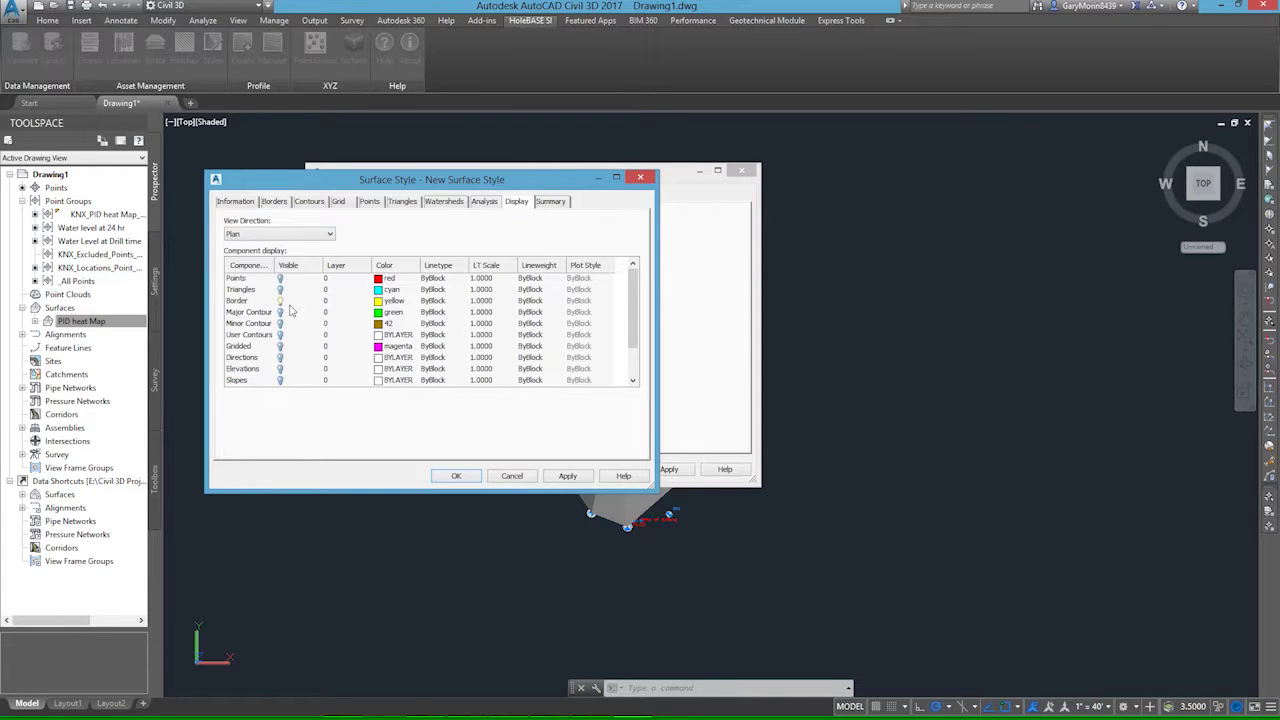
left_click(280, 303)
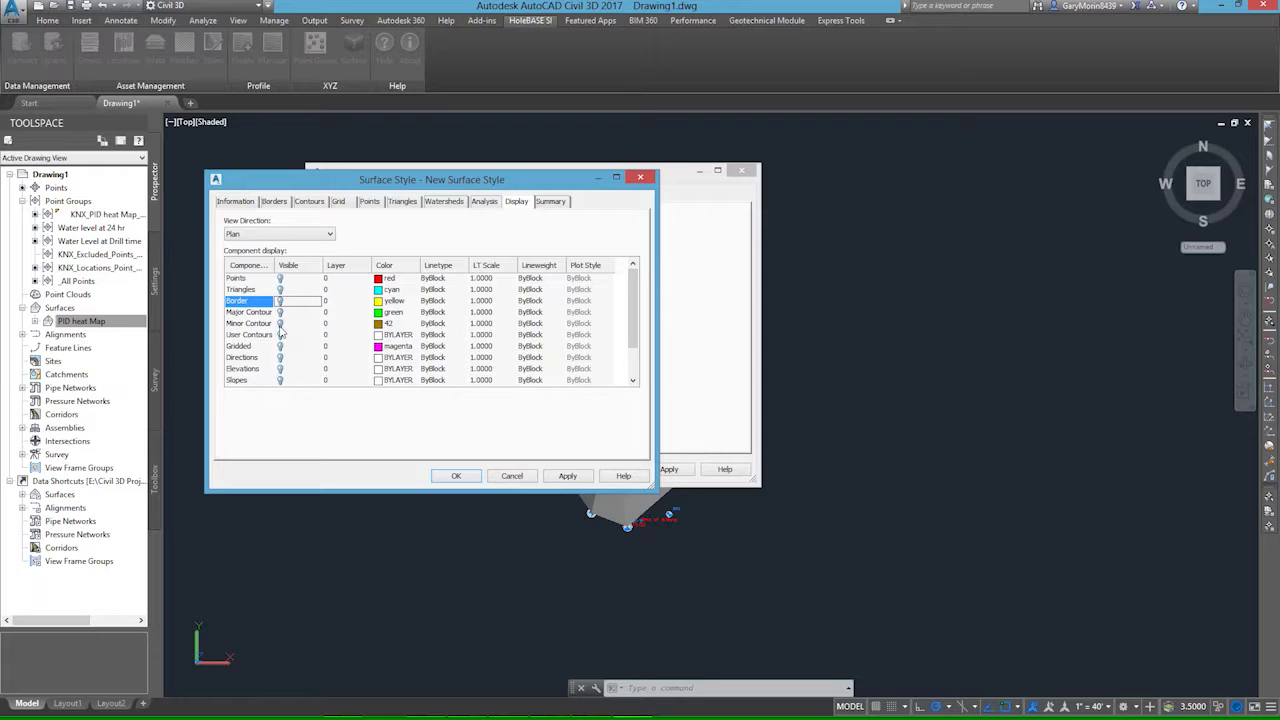
left_click(280, 369)
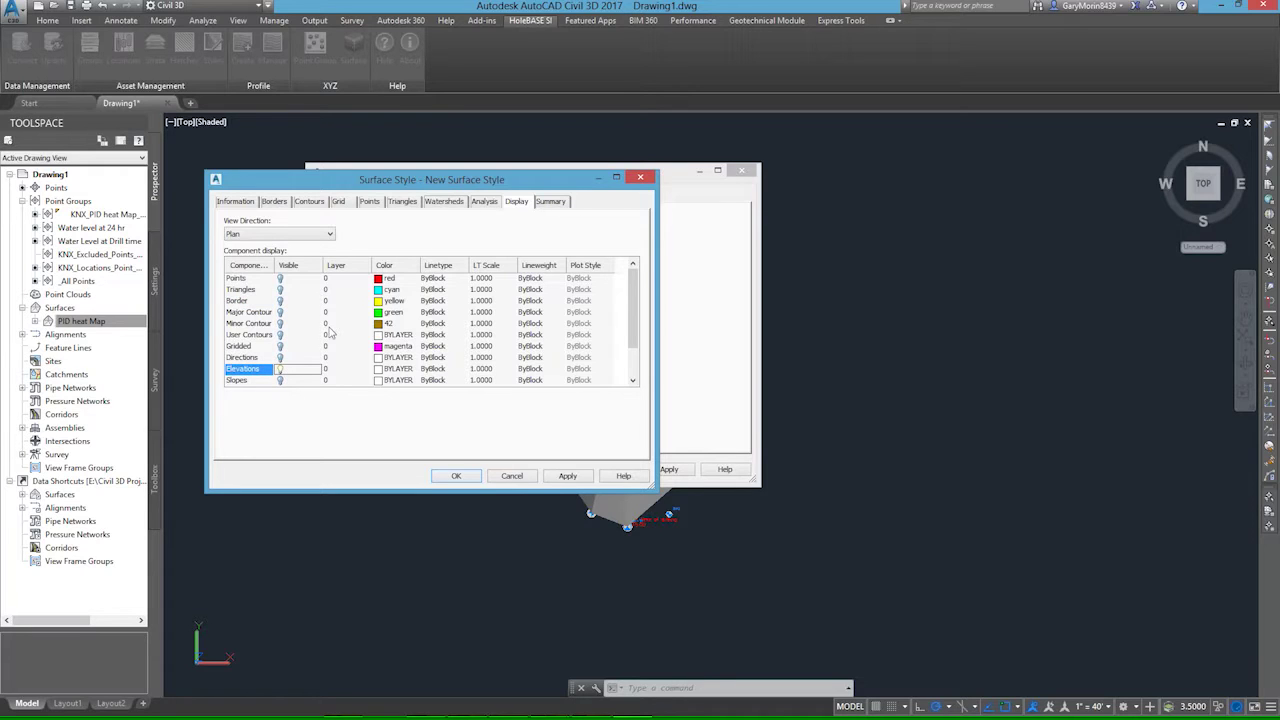
For the Model view direction, hide Triangles and show Elevations, and apply the new style to the PID heat Map surface.
left_click(285, 236)
left_click(270, 256)
left_click(281, 290)
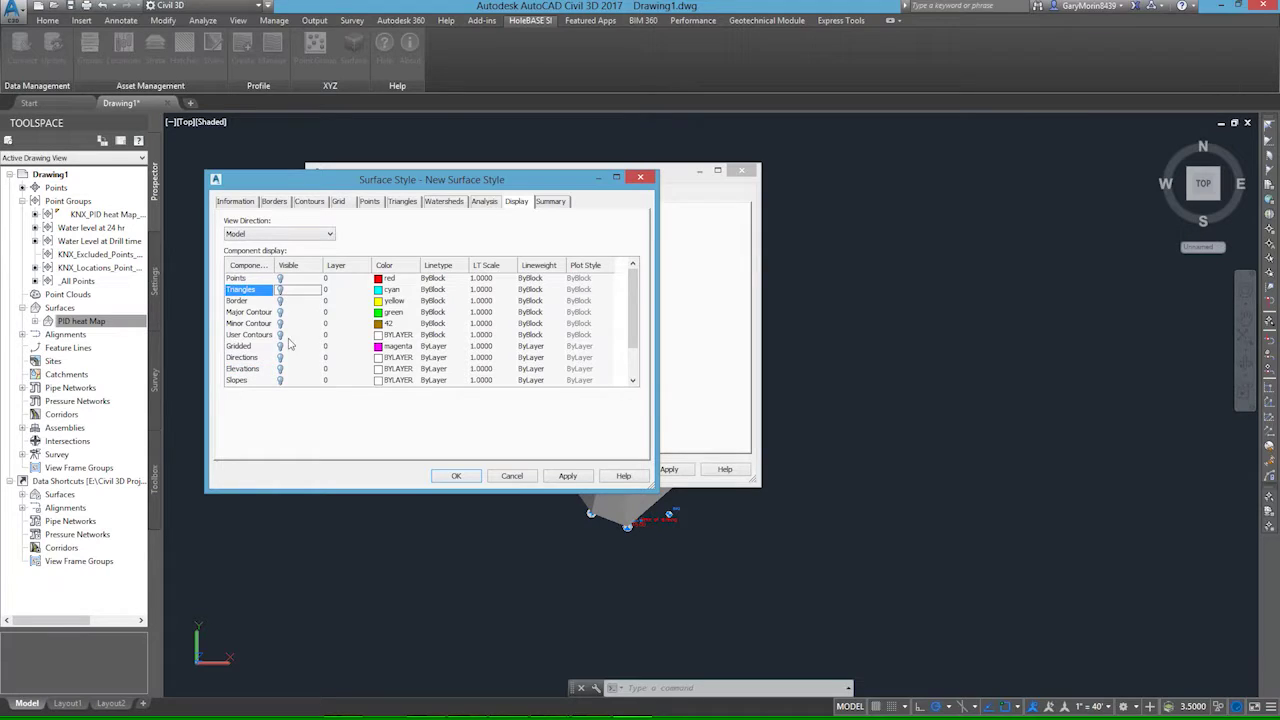
left_click(283, 372)
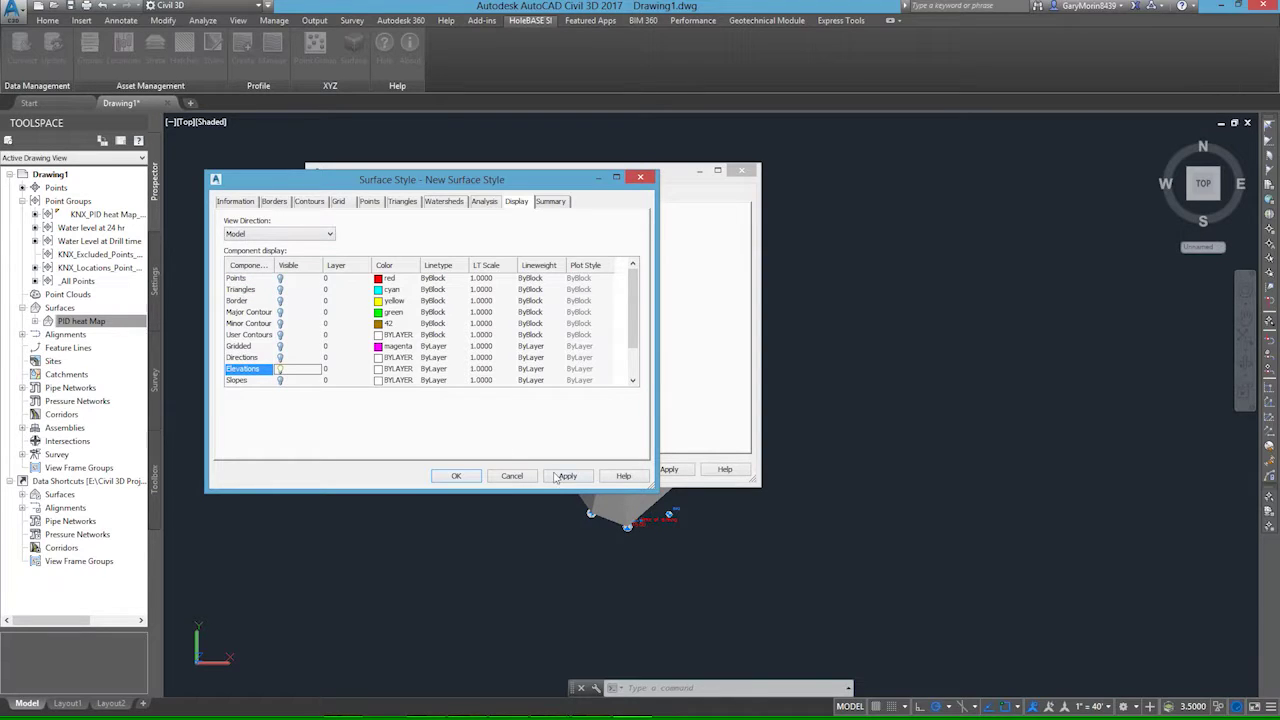
left_click(560, 478)
left_click(461, 478)
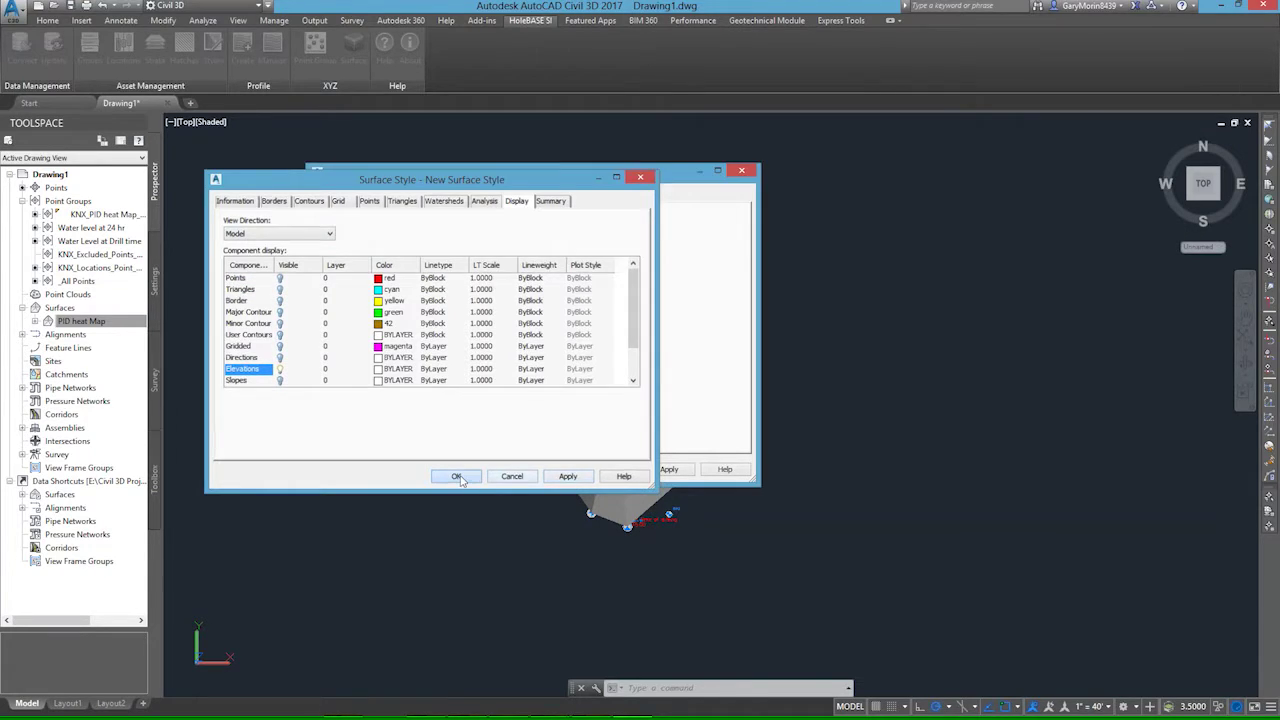
left_click(555, 469)
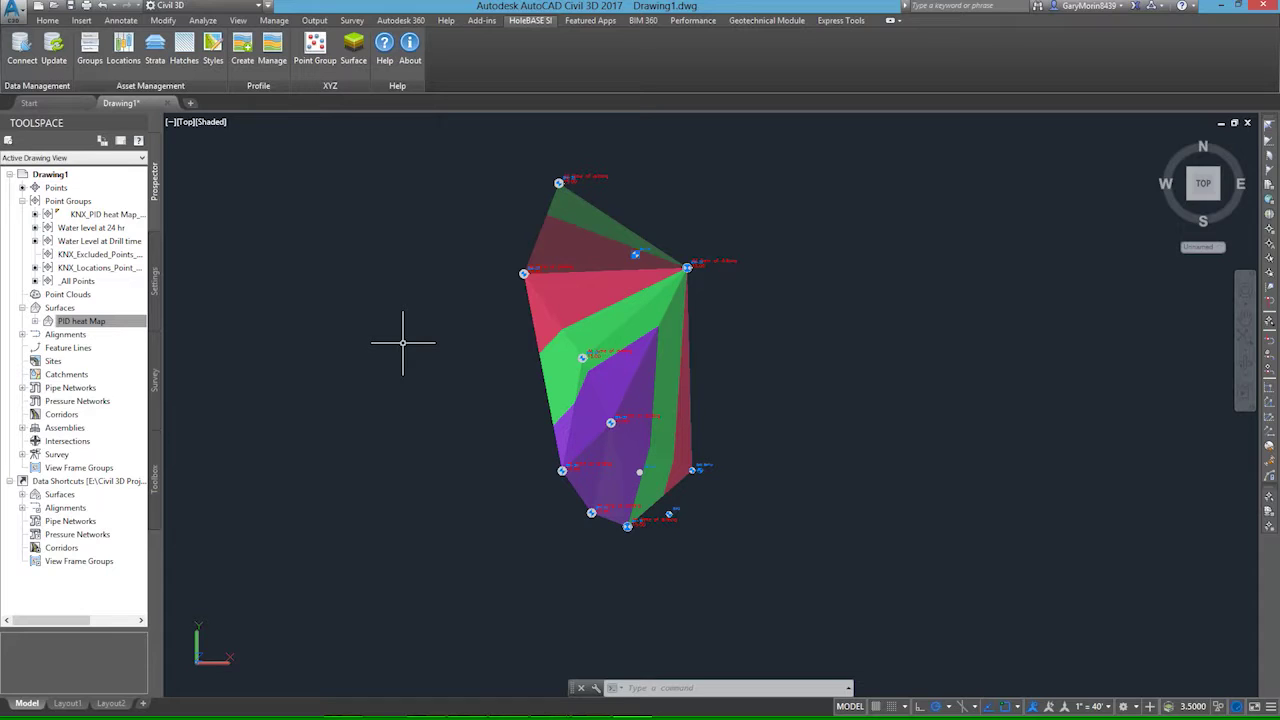
Run an elevation analysis with 3 ranges in the surface properties of the PID heat Map surface.
left_click(100, 321)
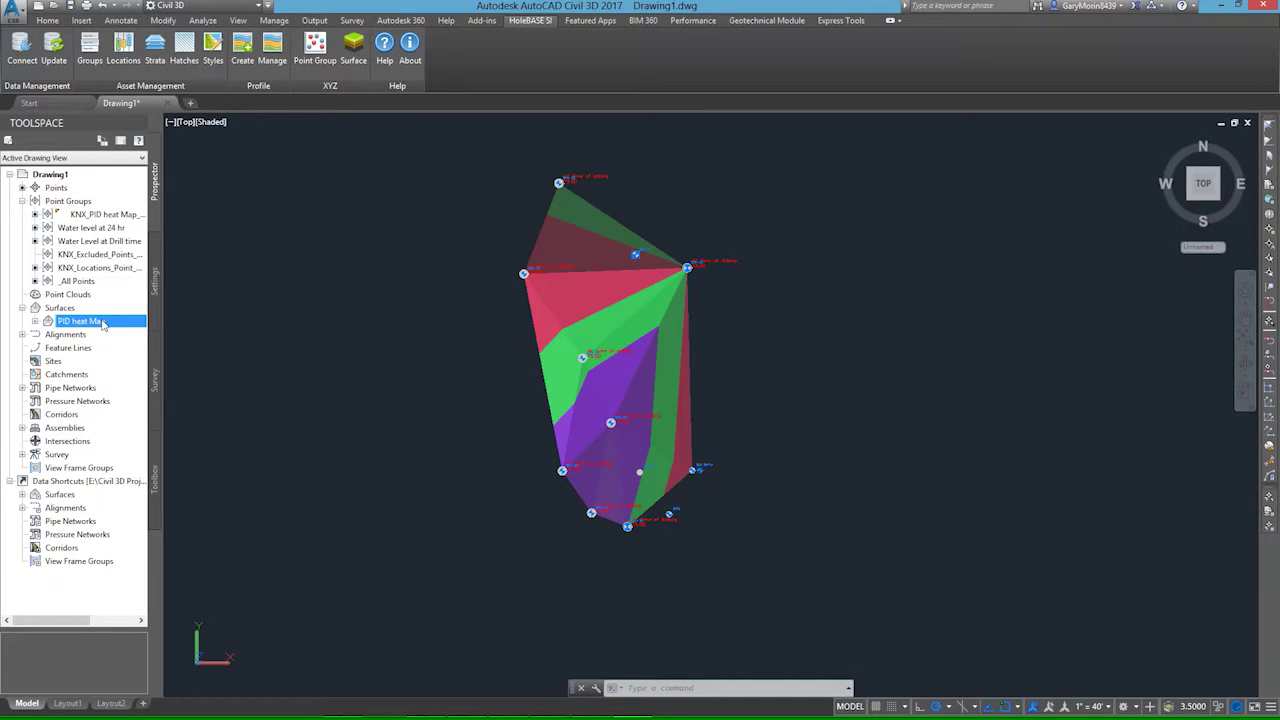
right_click(102, 326)
left_click(135, 327)
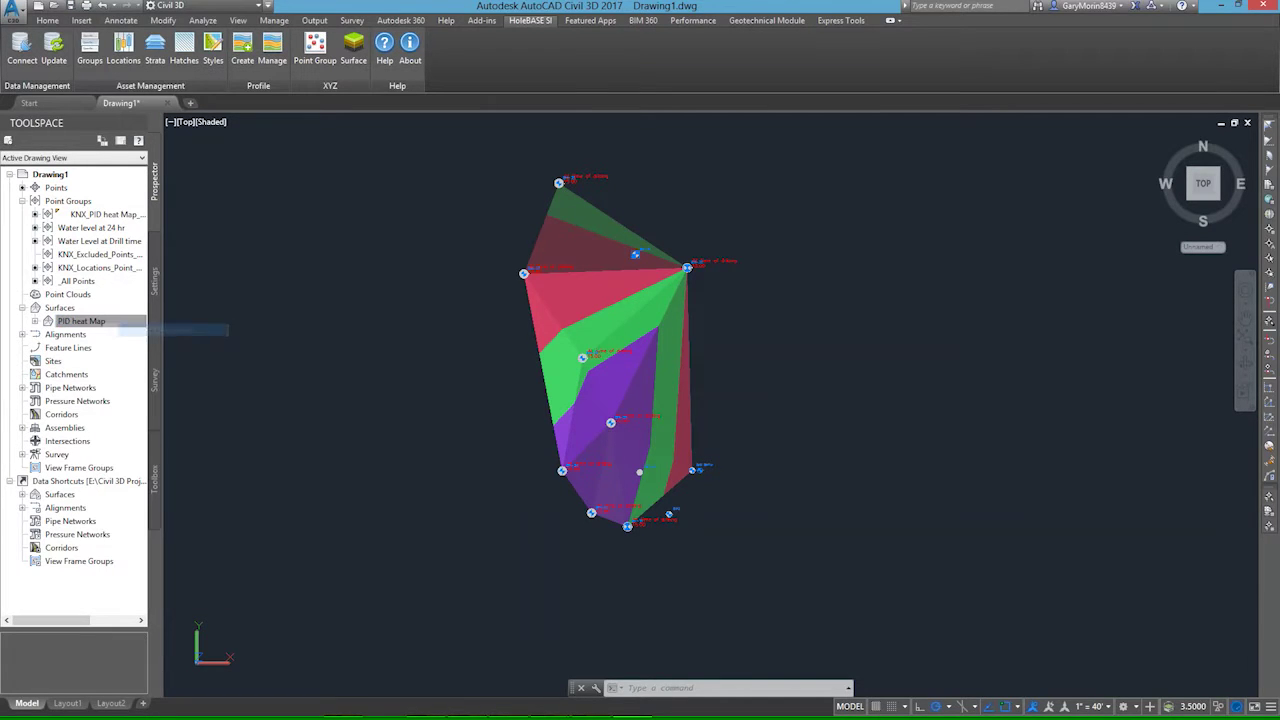
left_click(414, 195)
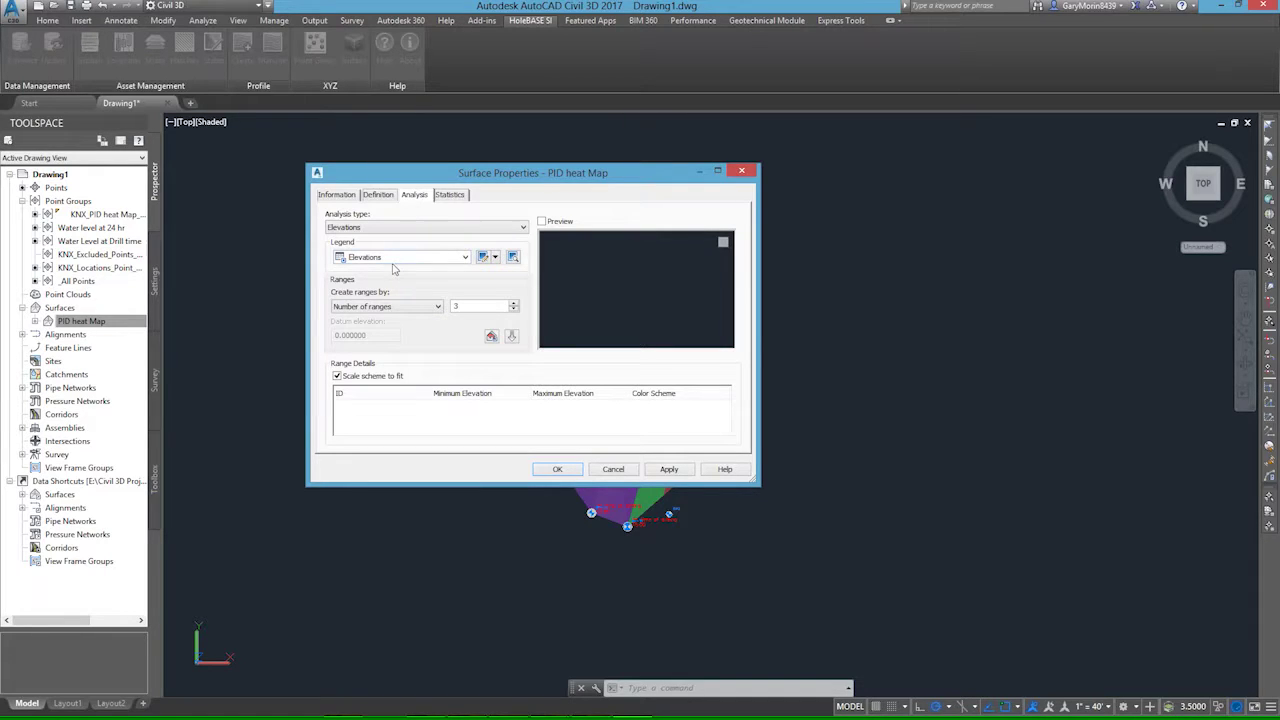
left_click(511, 336)
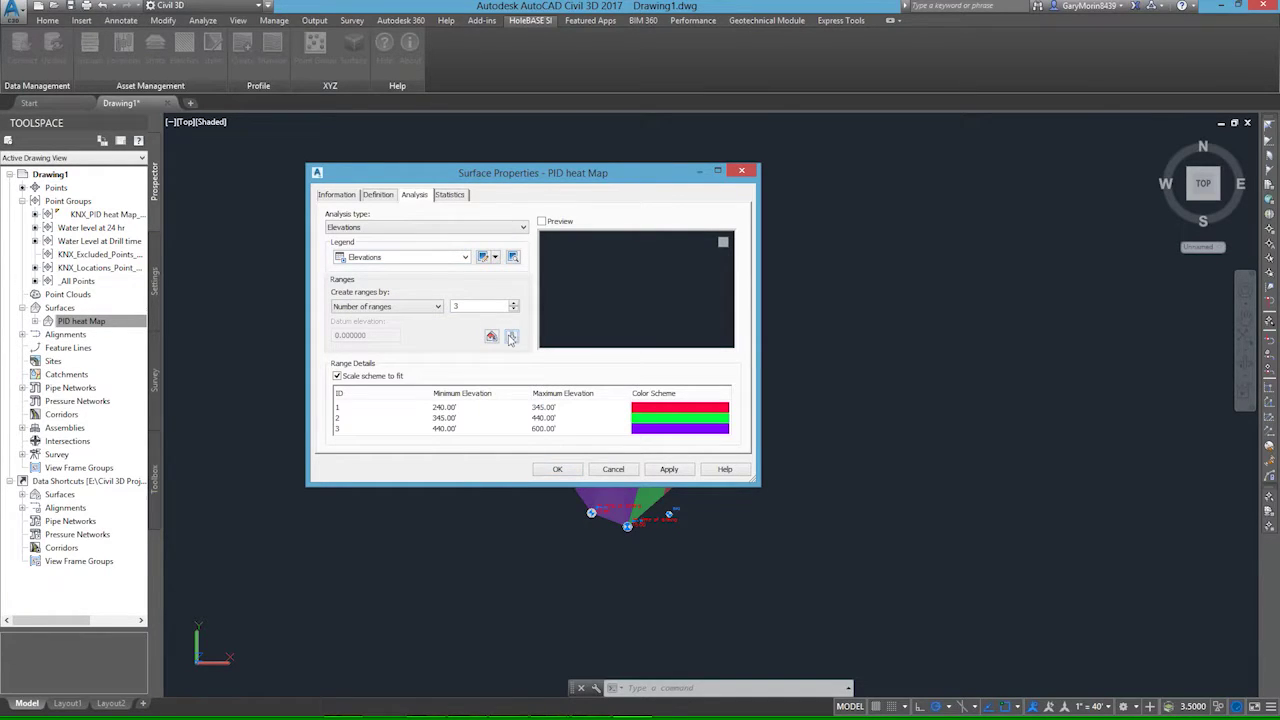
Set the maximum elevation of range 1 to 350 and its color scheme to green, index color 90.
left_click(553, 413)
left_click(565, 411)
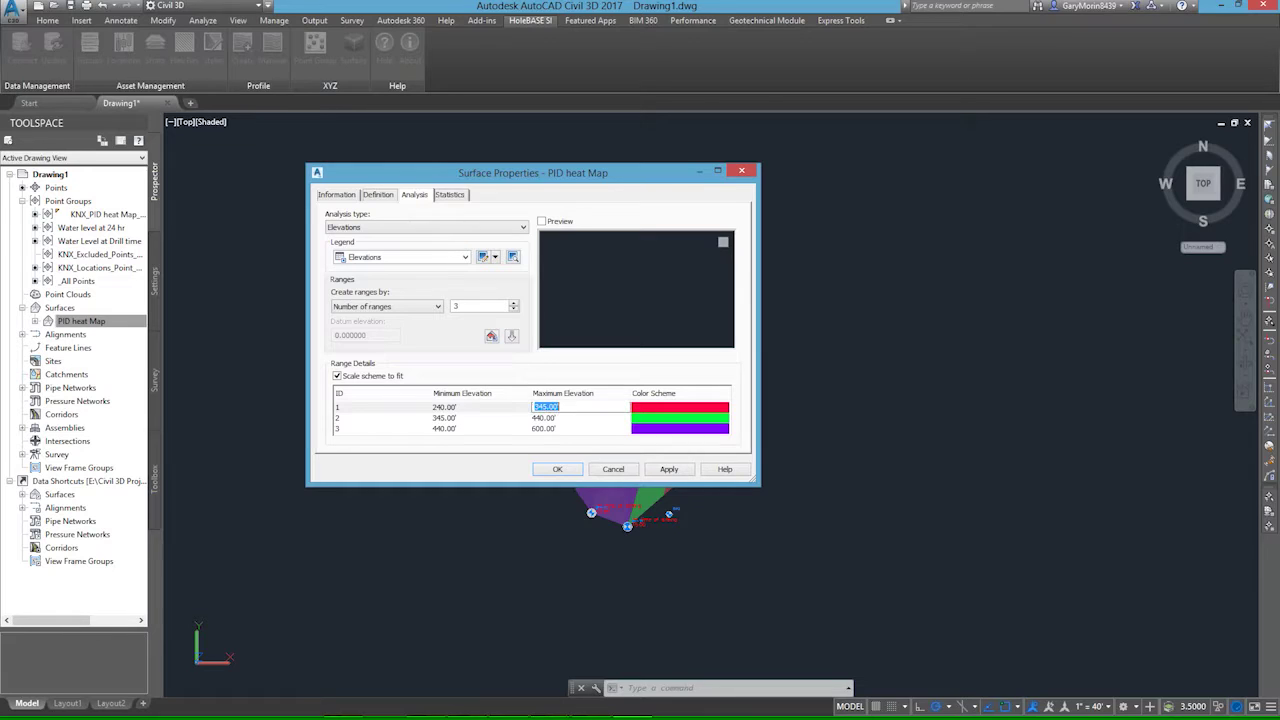
type("350")
left_click(701, 409)
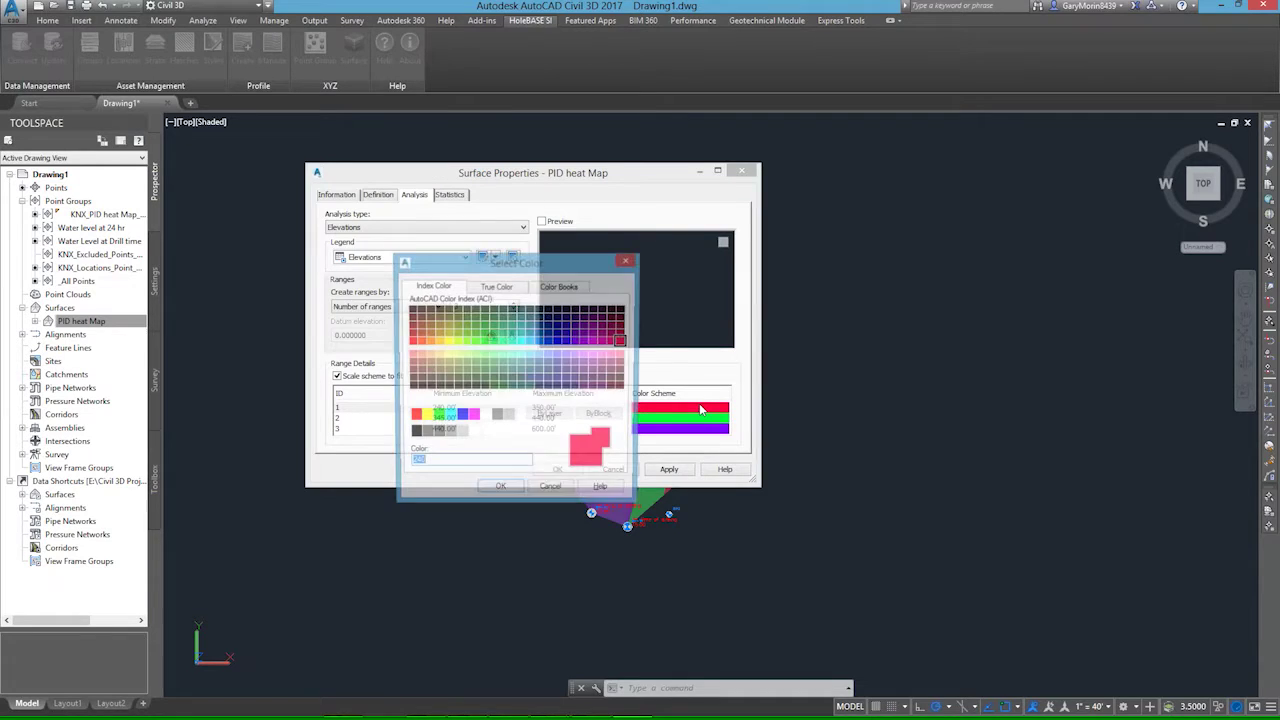
left_click(484, 341)
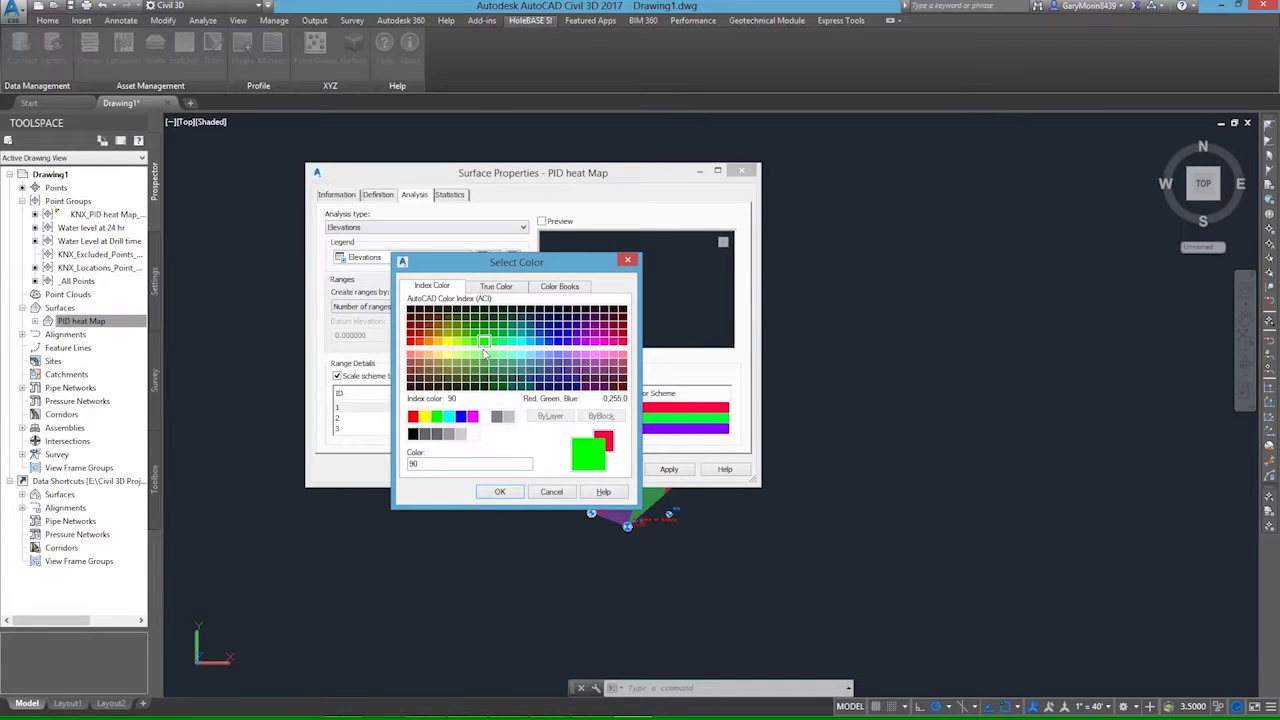
left_click(500, 492)
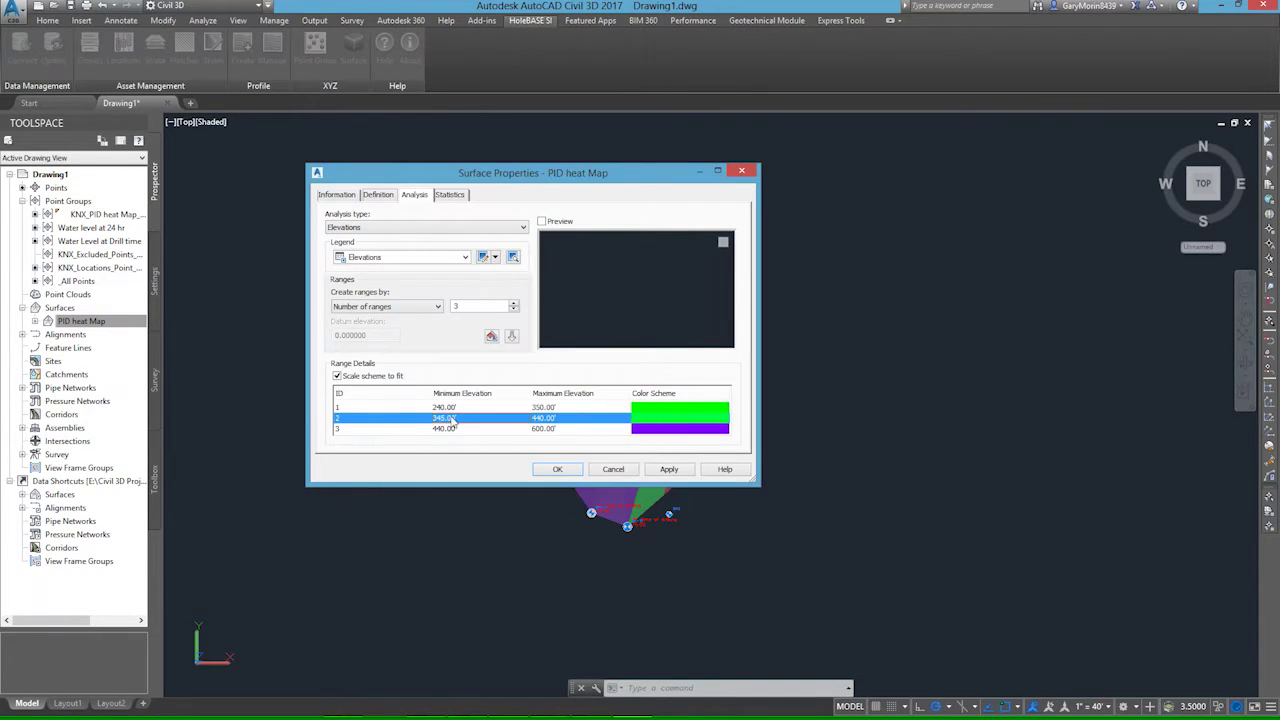
Set range 2 to a minimum elevation of 350, a maximum of 500, and orange index color 40.
left_click(458, 419)
type("350")
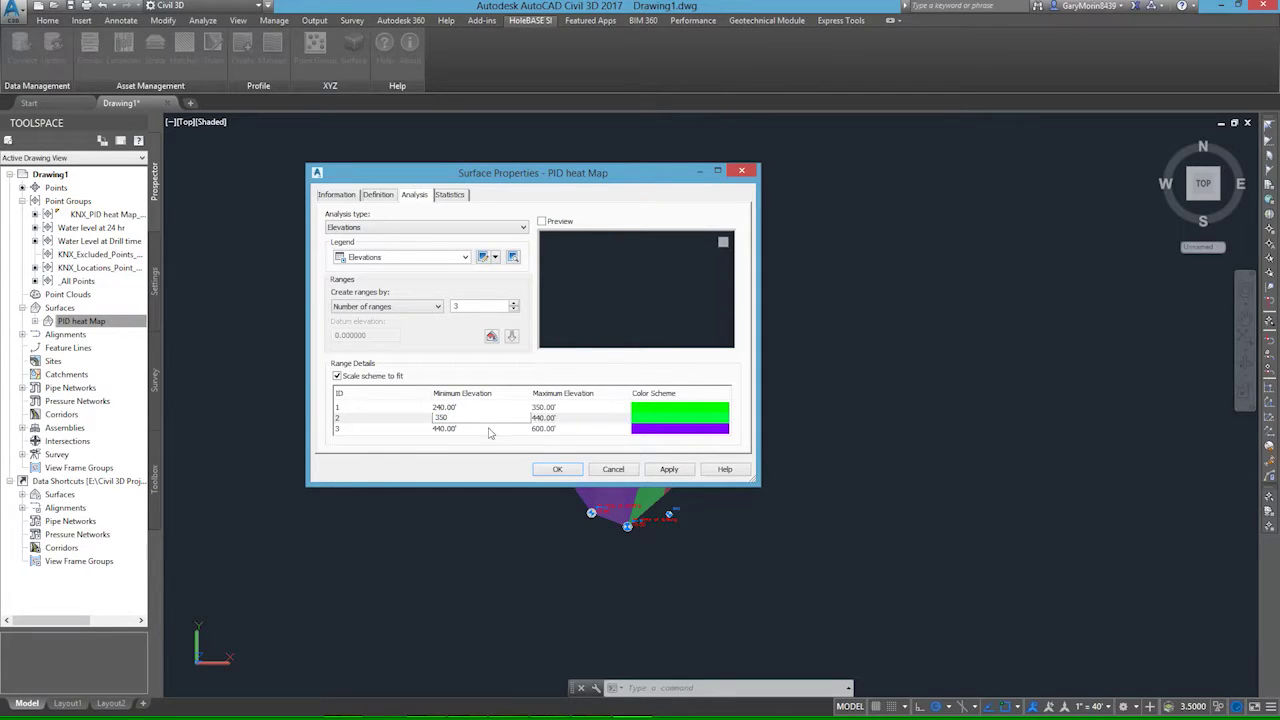
left_click(538, 417)
double_click(540, 417)
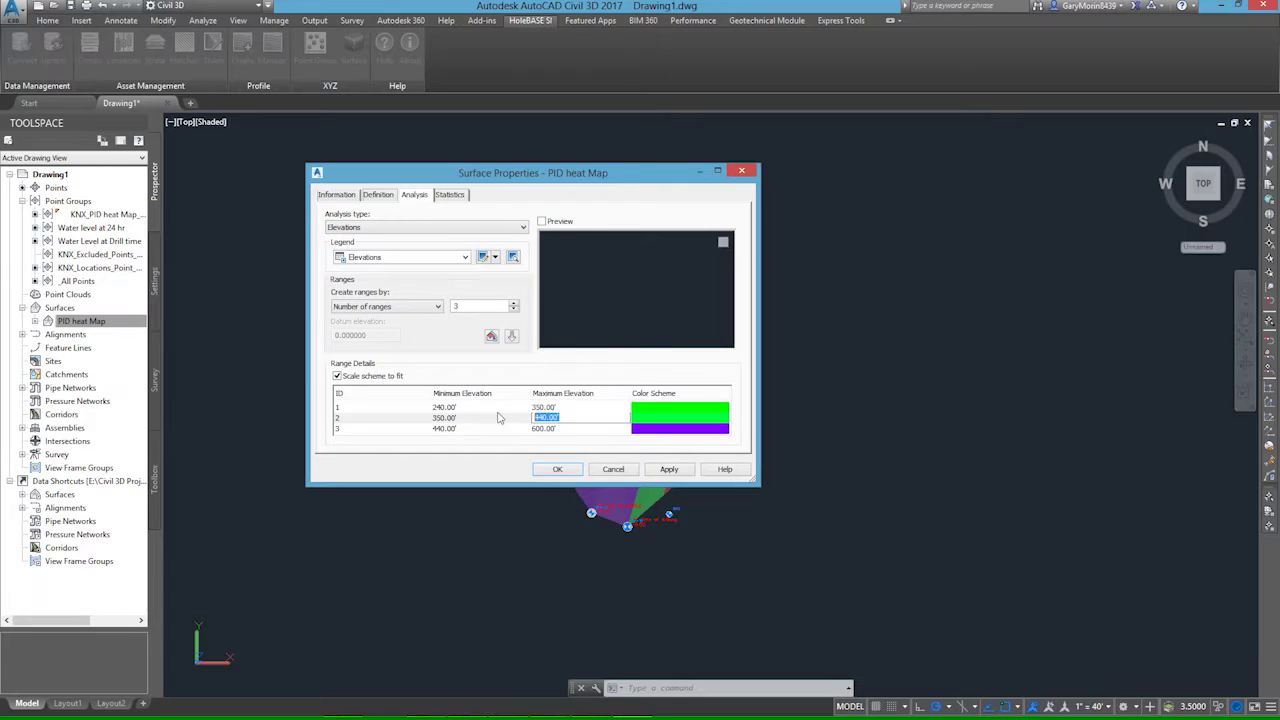
type("50")
left_click(652, 418)
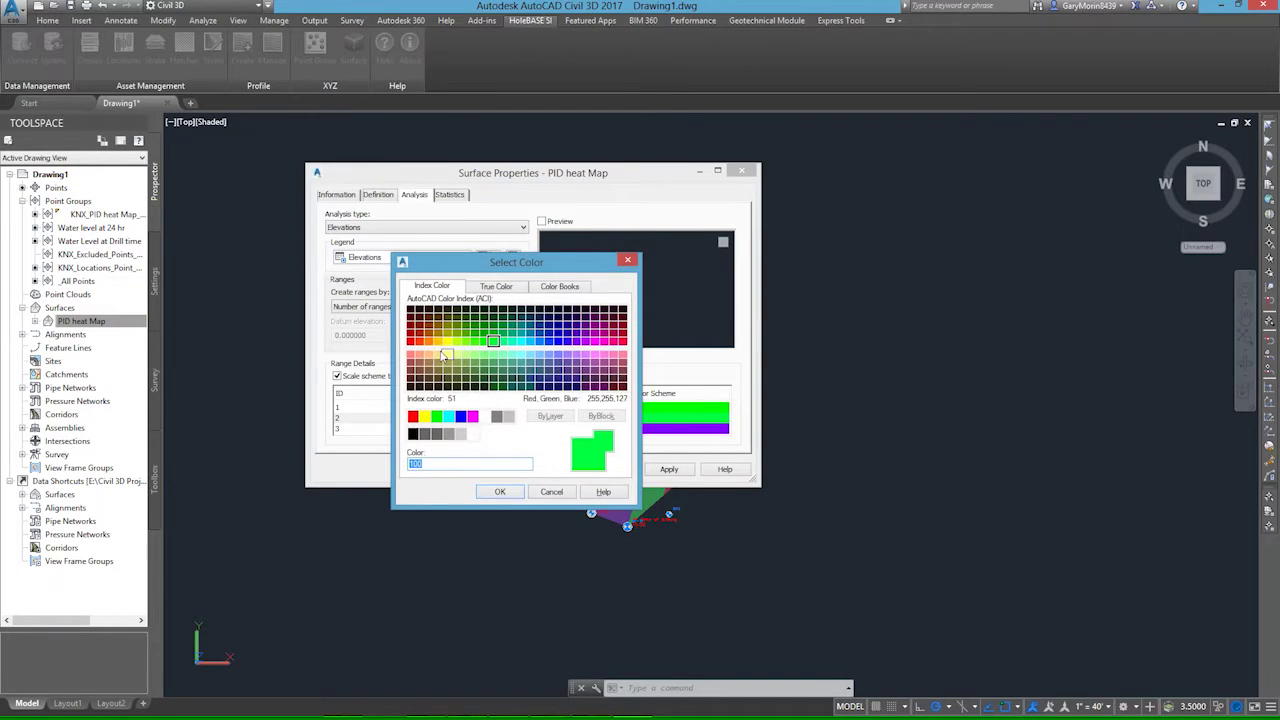
left_click(438, 341)
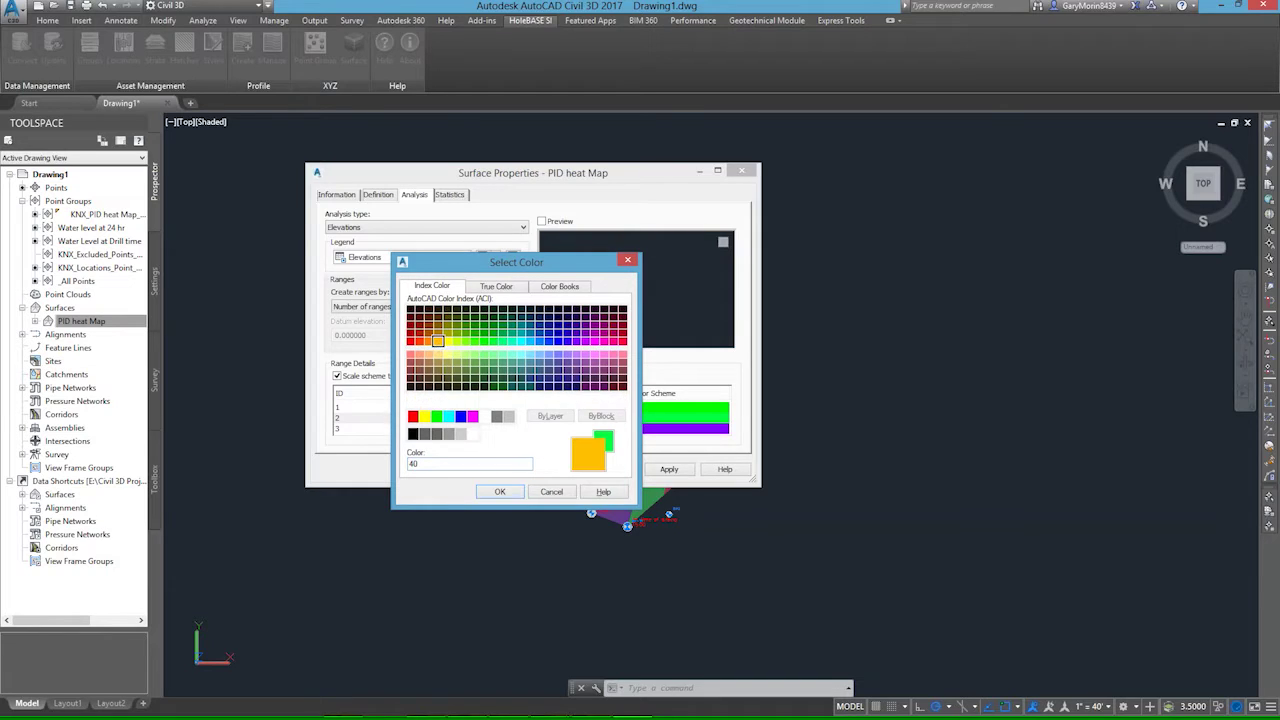
left_click(500, 492)
Set the minimum elevation of range 3 to 500, color it red-orange with index color 20, and apply the analysis to the surface.
left_click(446, 428)
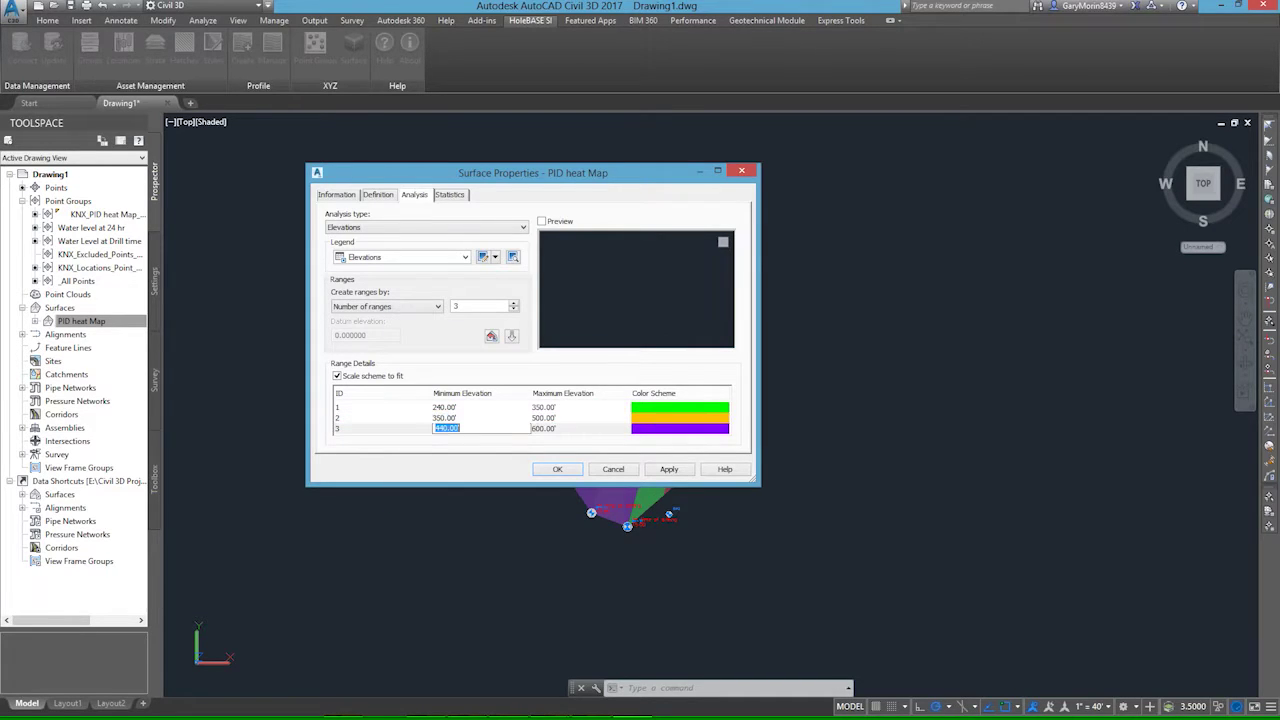
double_click(446, 428)
type("5")
key("Tab")
left_click(448, 429)
left_click_drag(466, 428, 418, 422)
type("50")
double_click(645, 431)
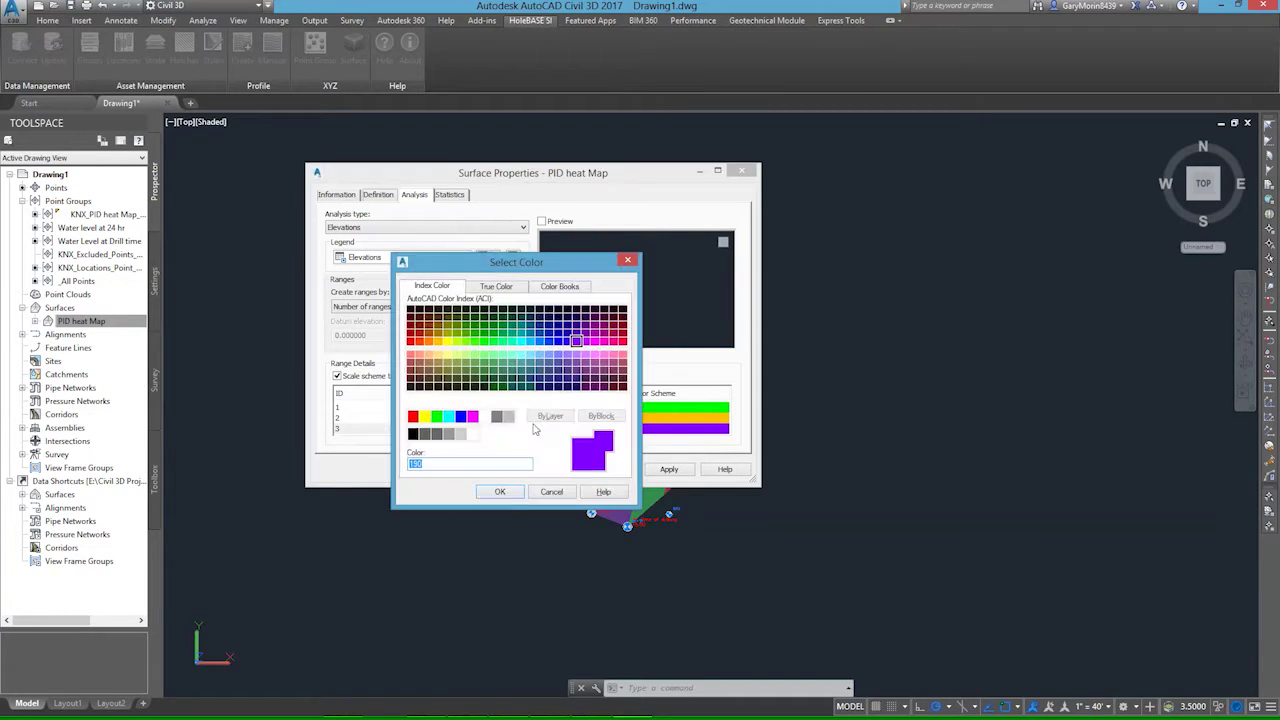
left_click(419, 341)
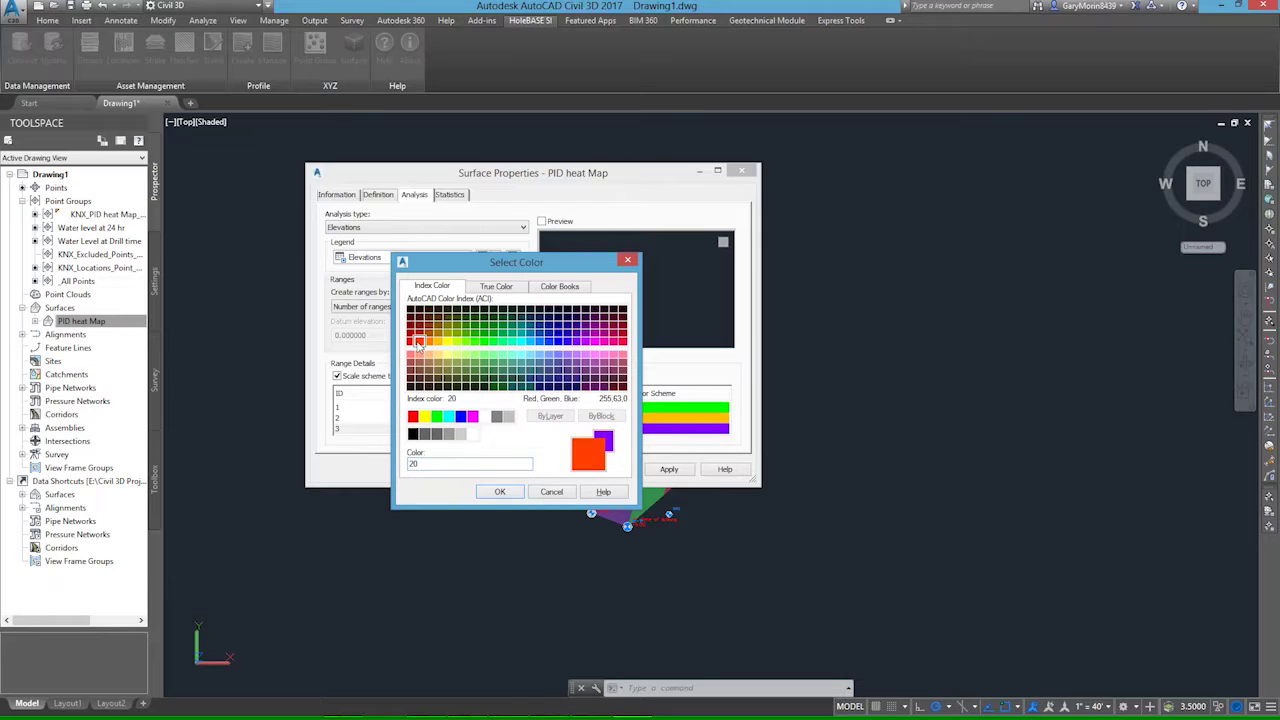
left_click(500, 491)
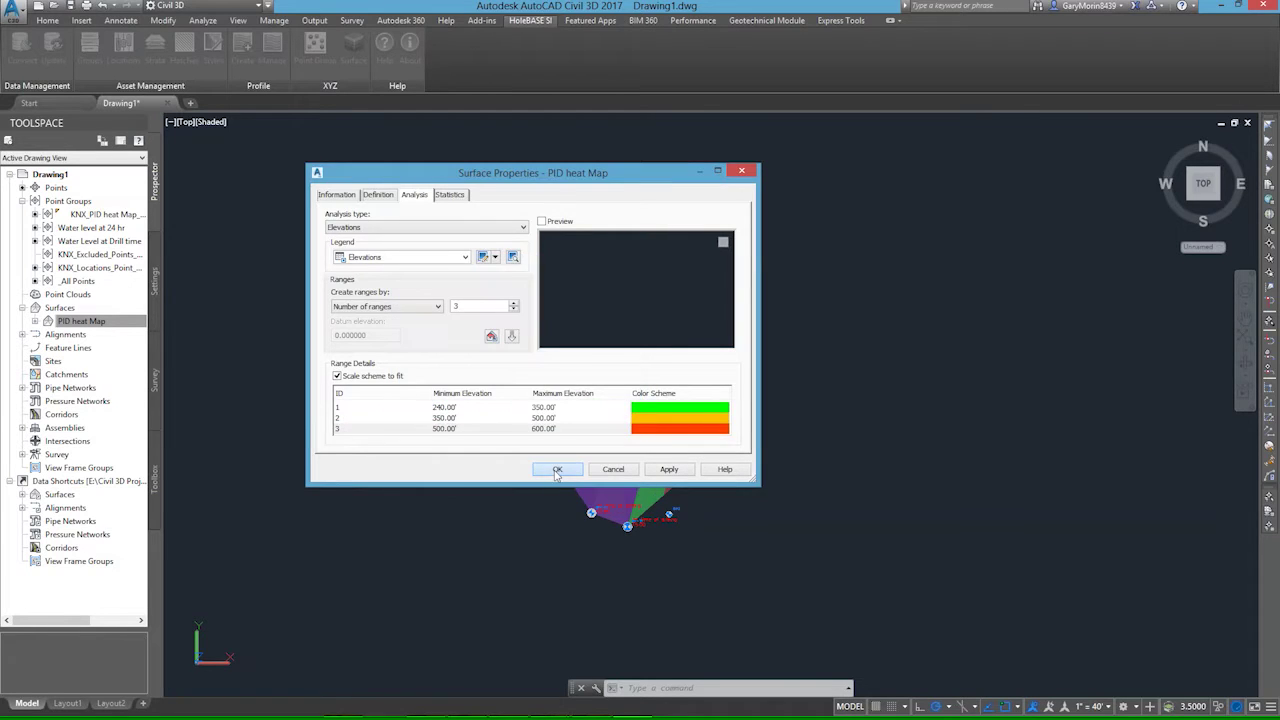
left_click(557, 469)
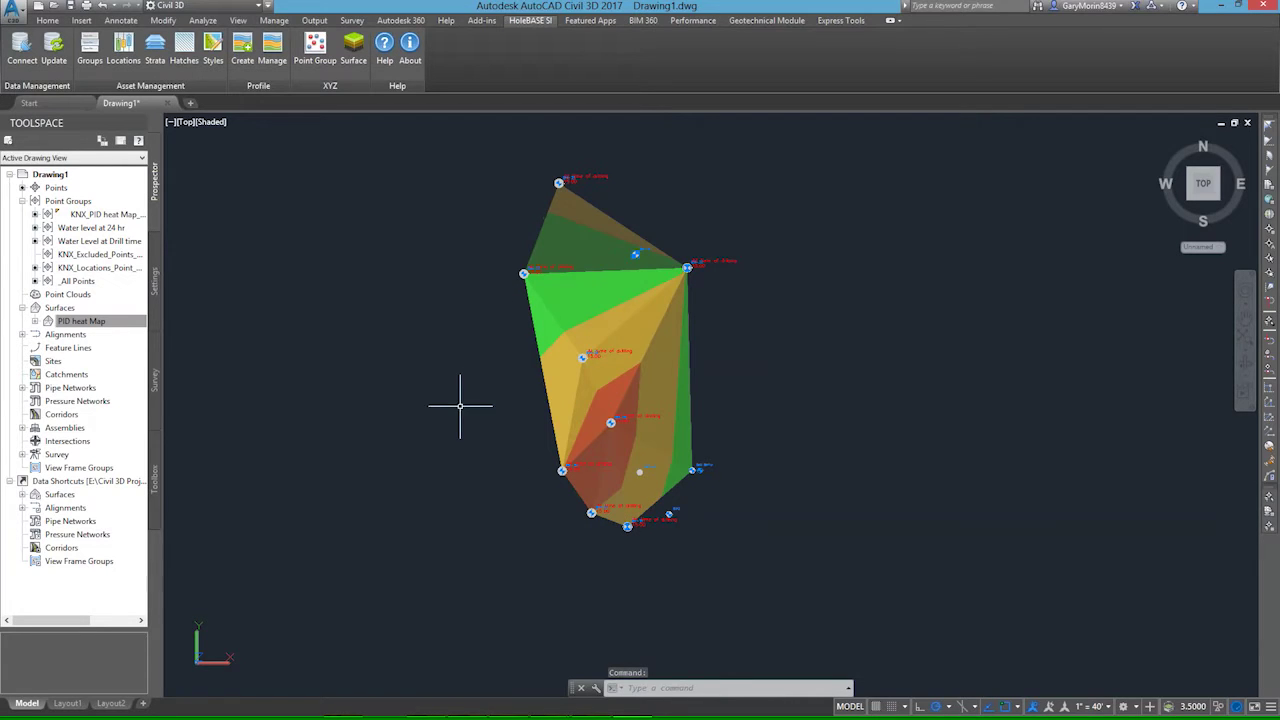
Start Smooth Surface on the PID heat Map surface and use the whole surface as the output region.
mouse_move(455, 677)
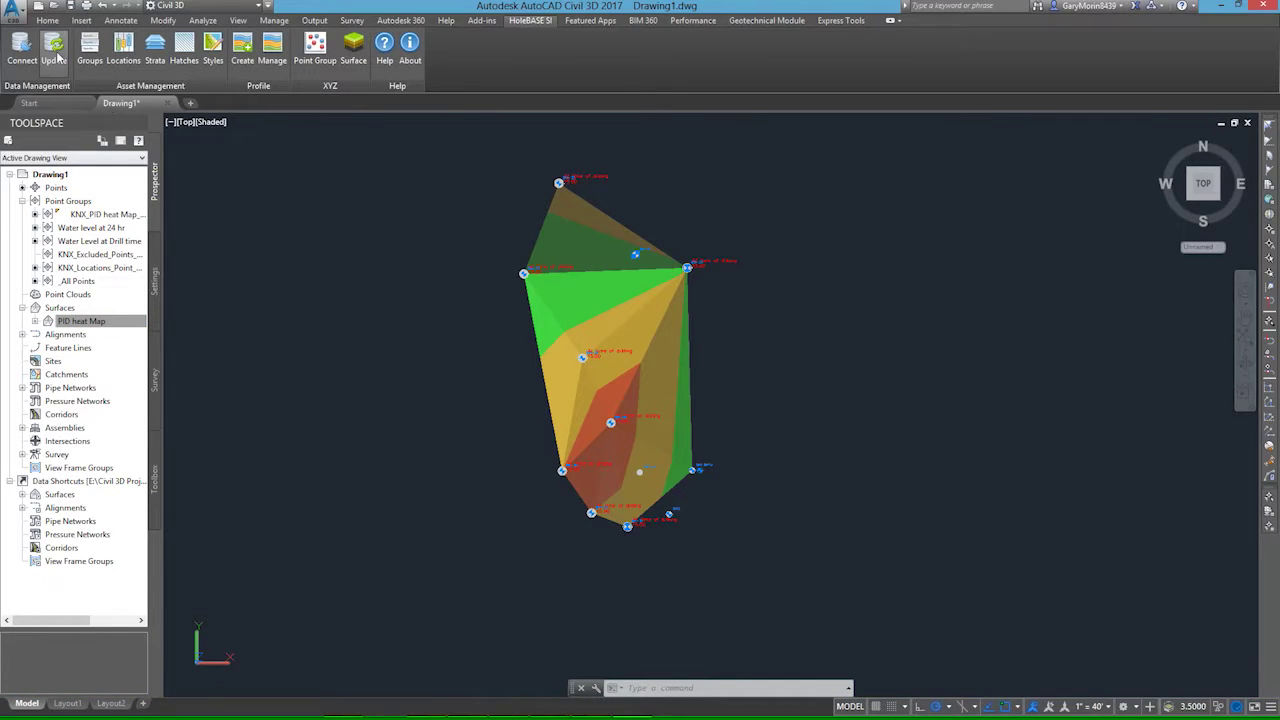
left_click(598, 312)
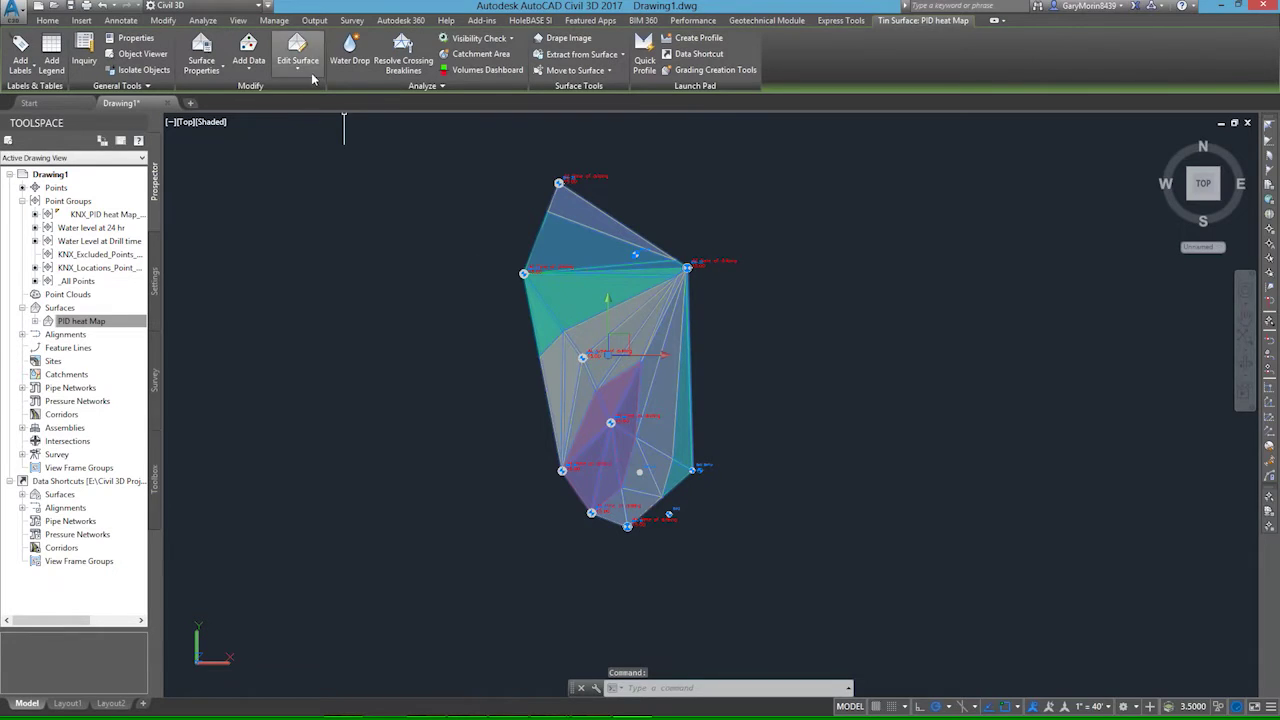
left_click(312, 76)
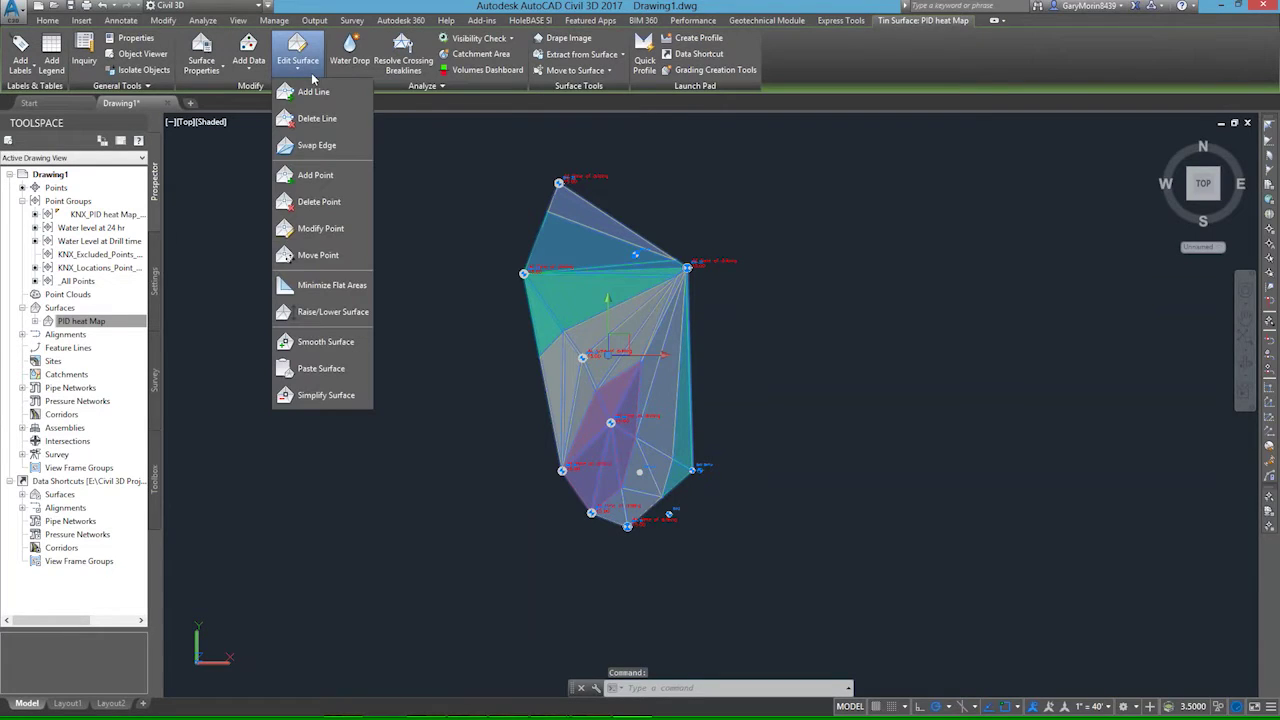
left_click(318, 343)
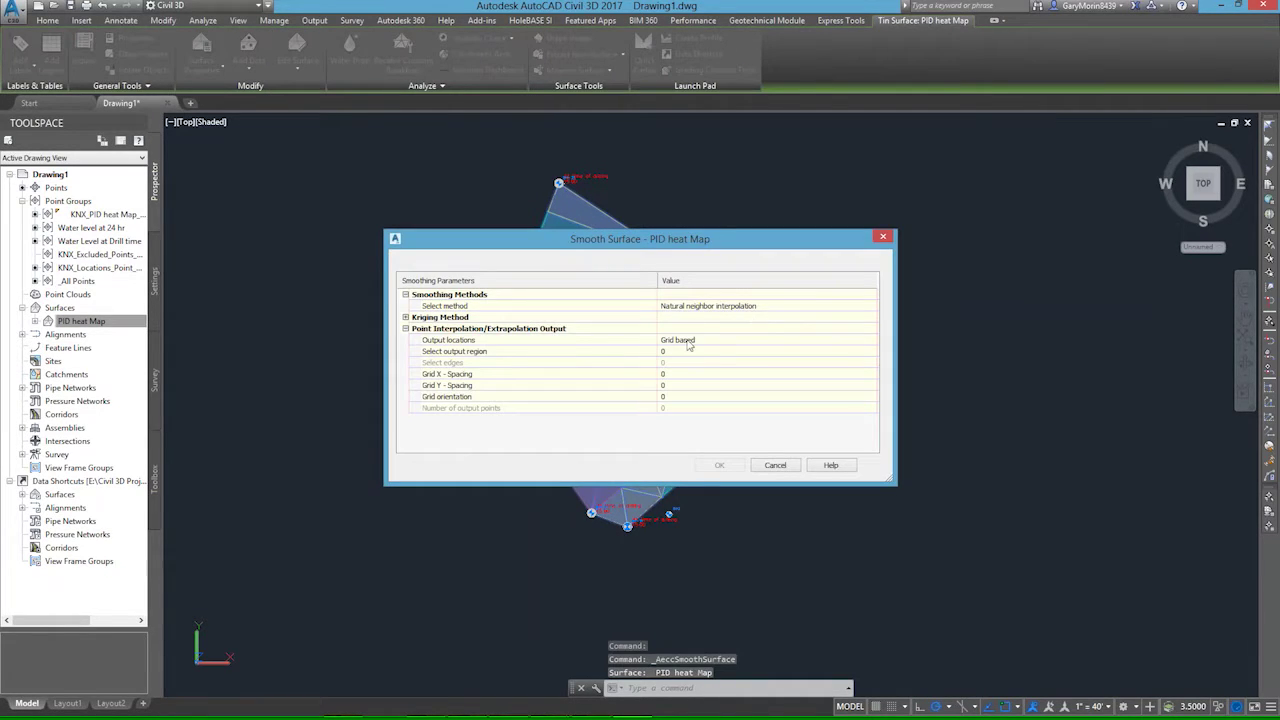
left_click(693, 352)
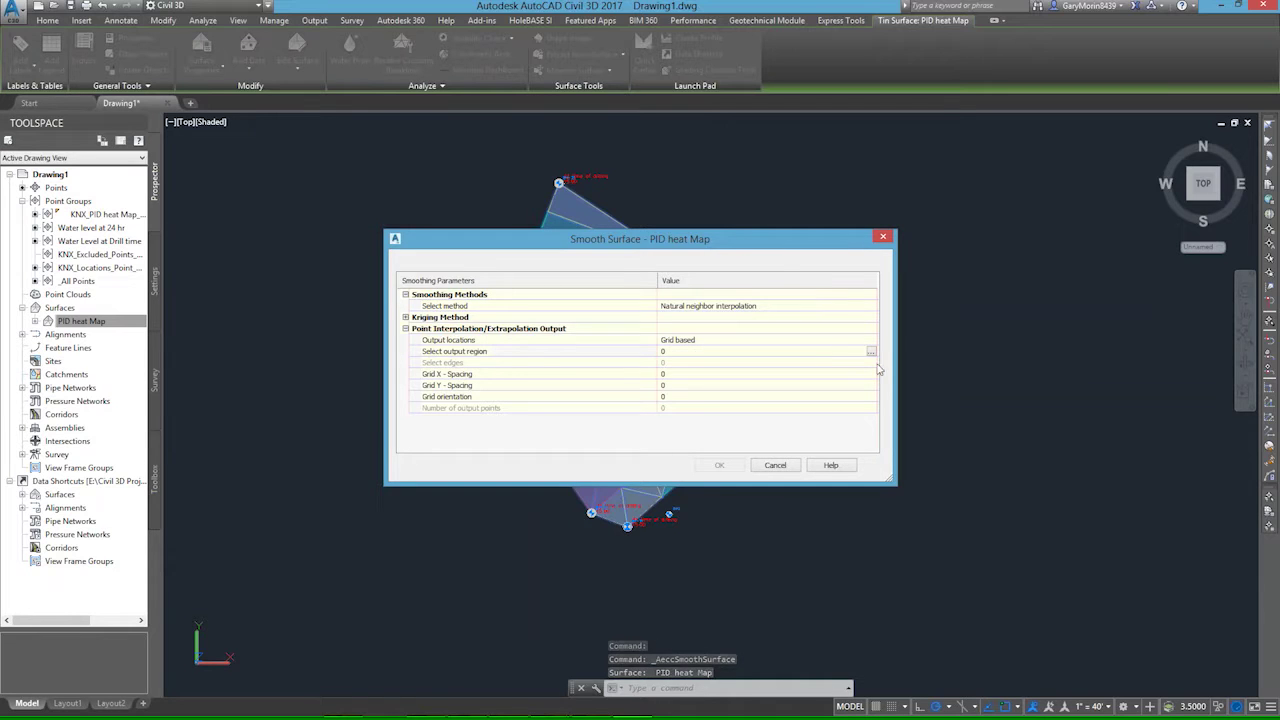
left_click(873, 356)
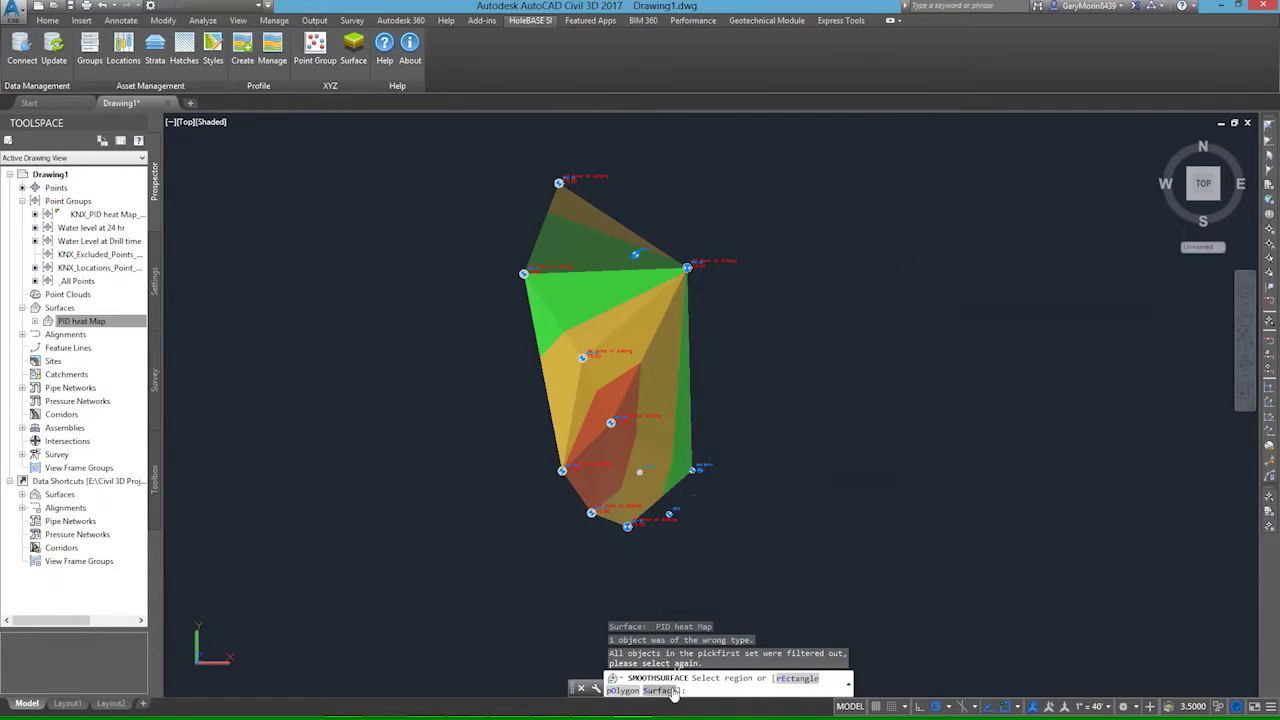
left_click(655, 690)
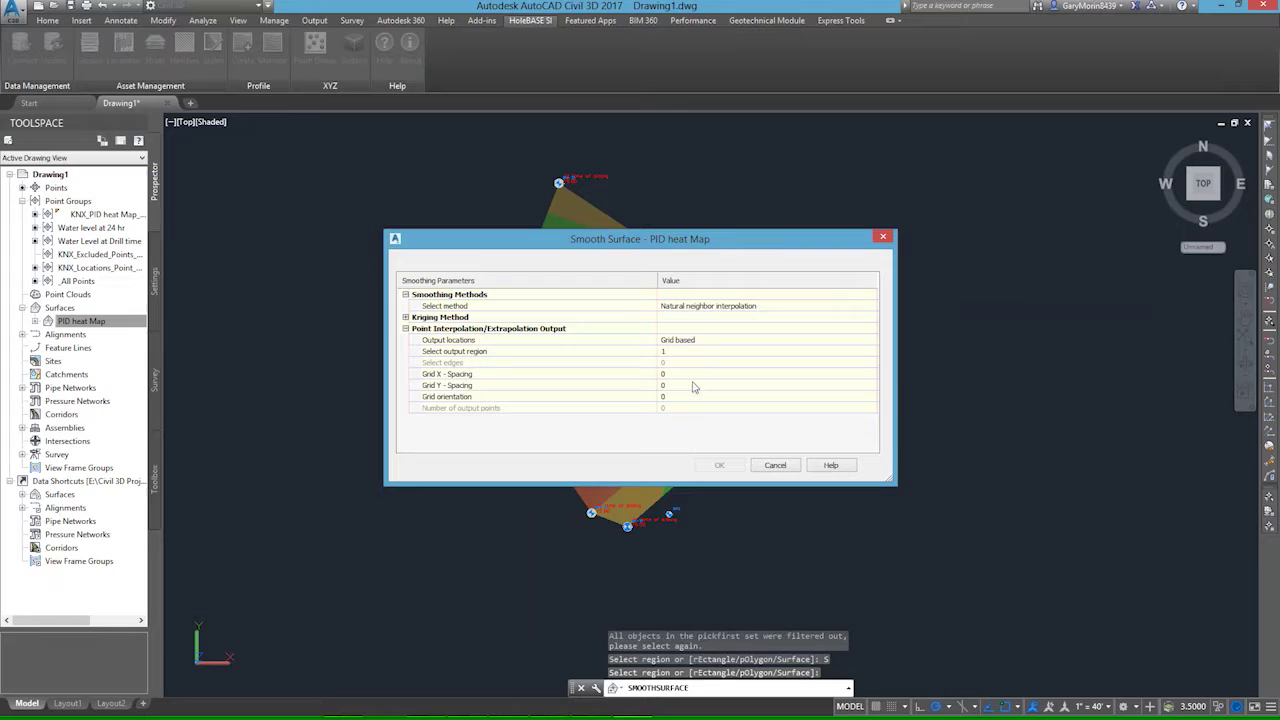
Set the smoothing grid's X spacing to 5, fill in the Y spacing, and apply the smoothing to the surface.
left_click(674, 374)
type("5")
key("Return")
left_click(665, 386)
key("Return")
left_click(718, 465)
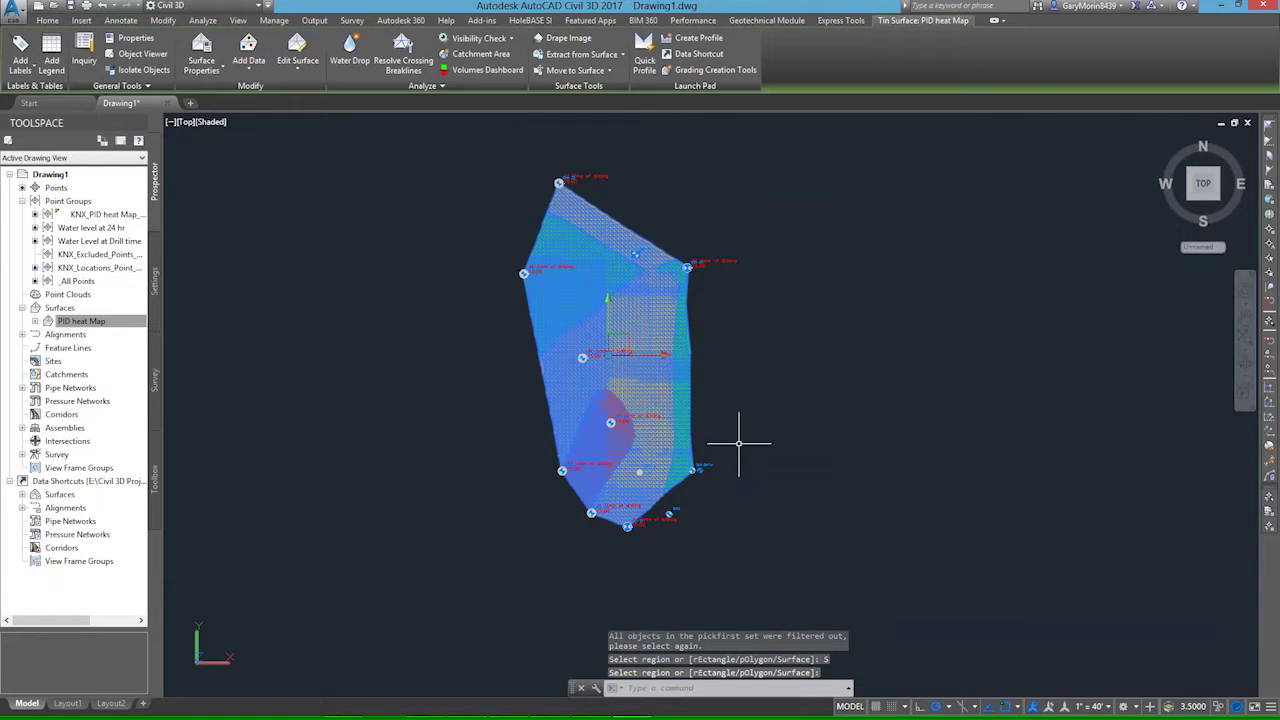
key("Escape")
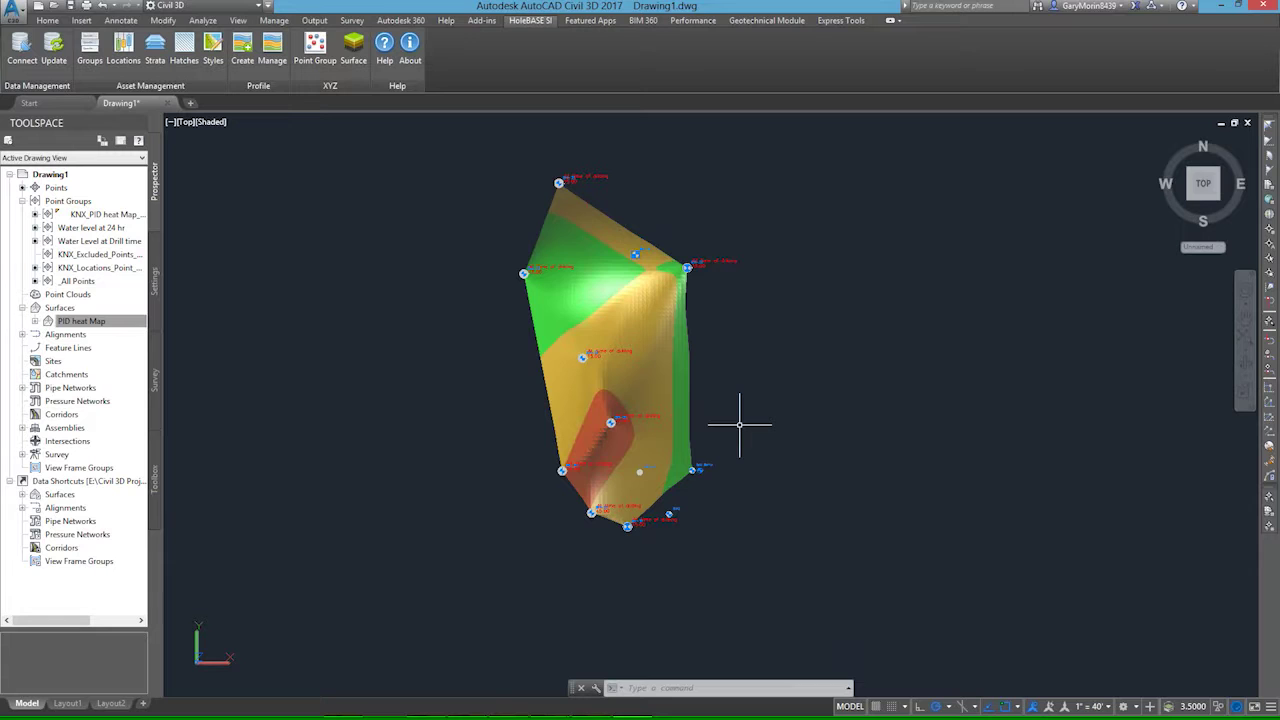
Switch to the Dewey Dam project in HoleBASE SI.
key("alt+Tab")
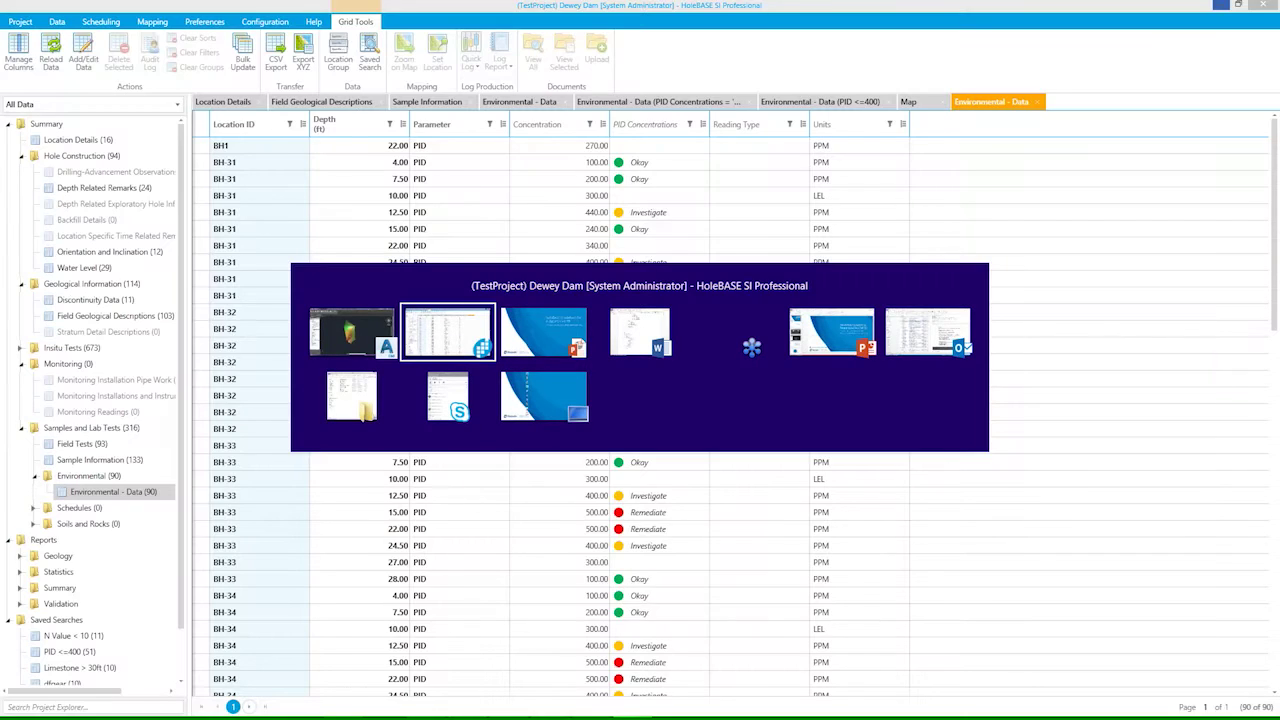